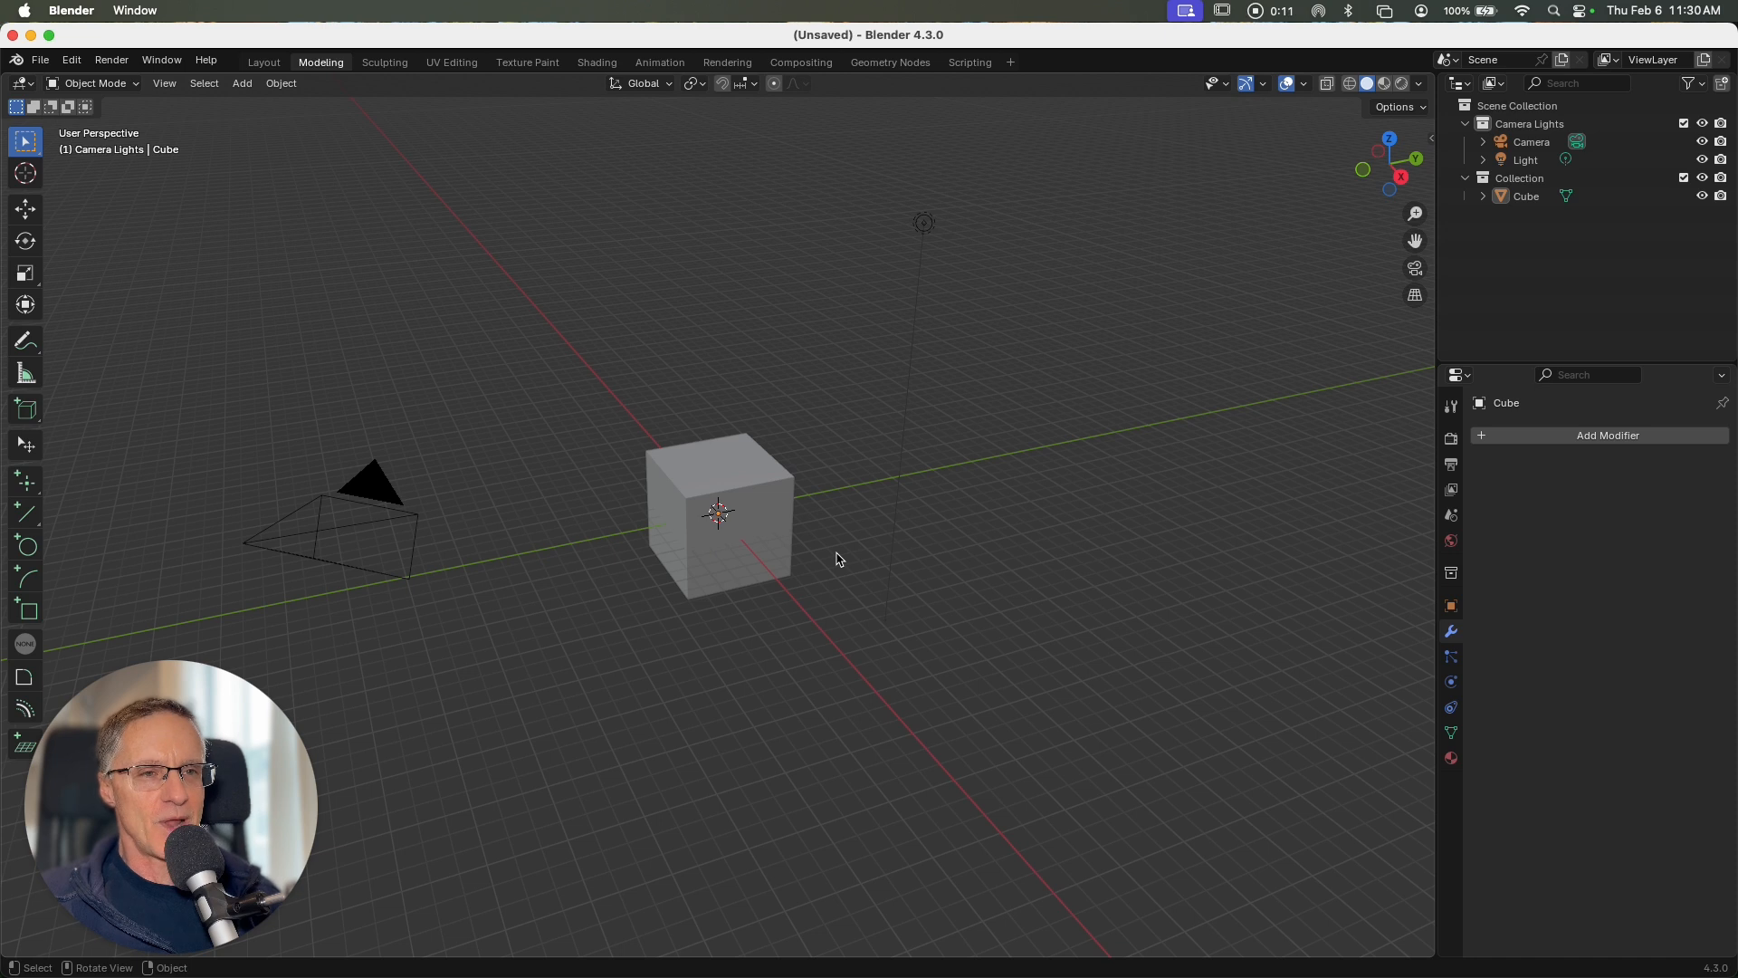
# Step: Delete the default cube from the scene
pyautogui.click(770, 529)
pyautogui.press('x')
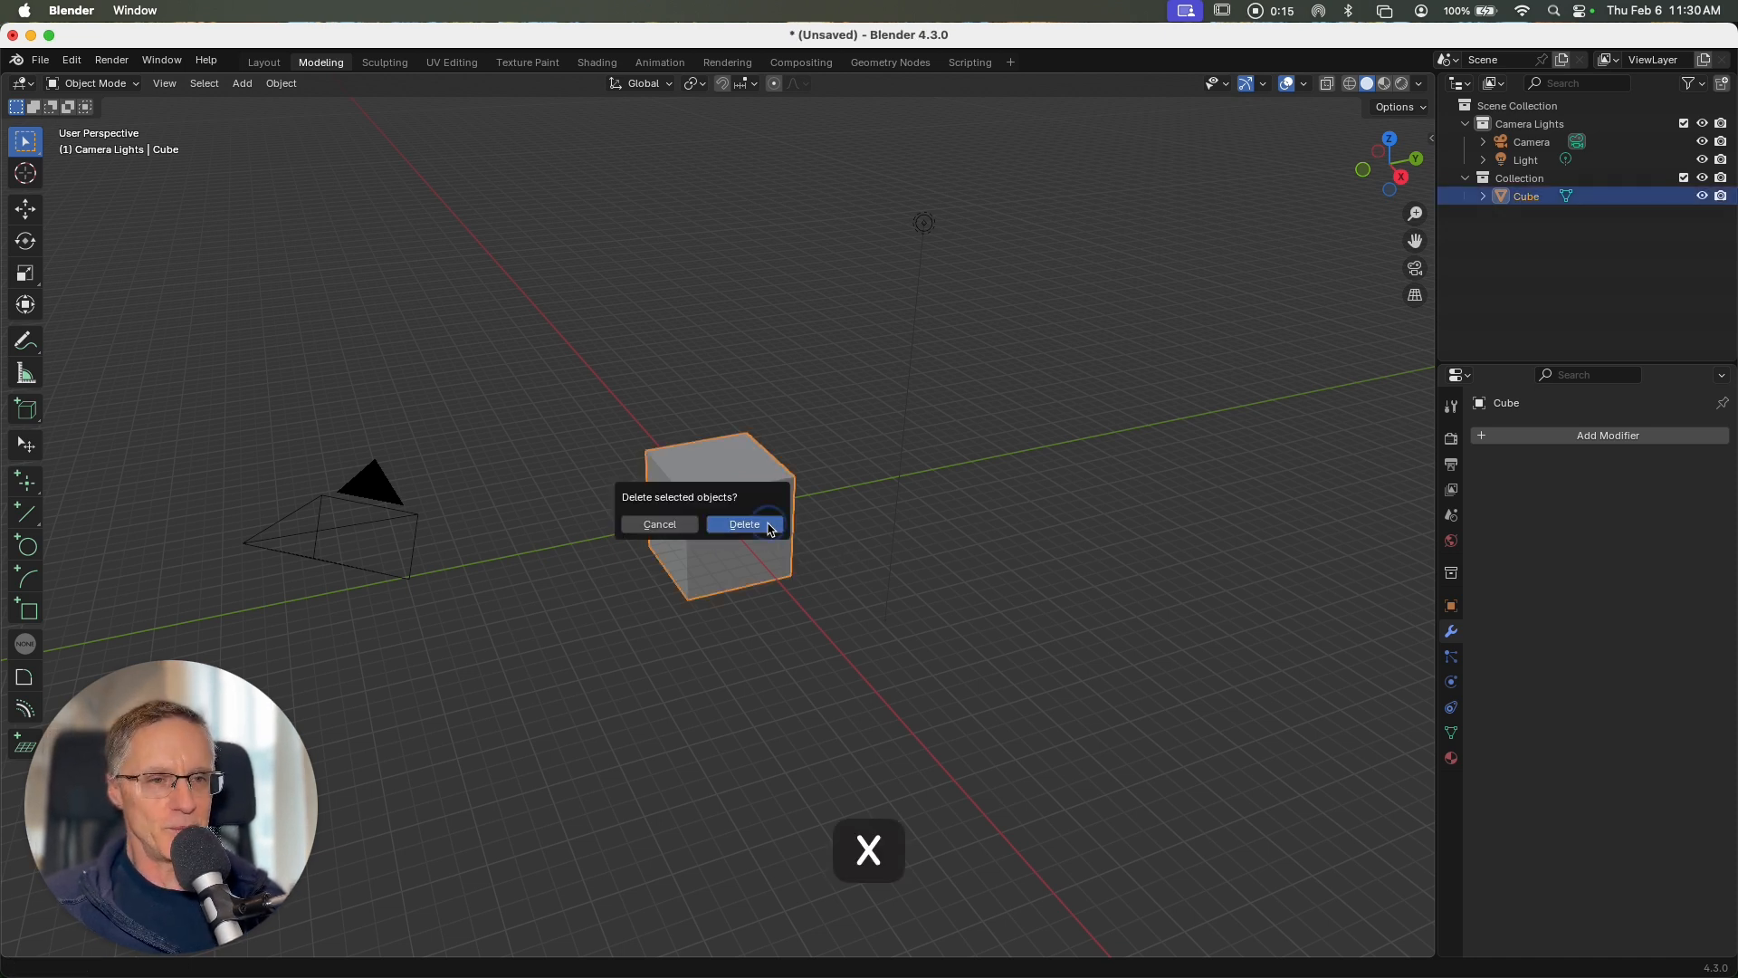
pyautogui.click(770, 527)
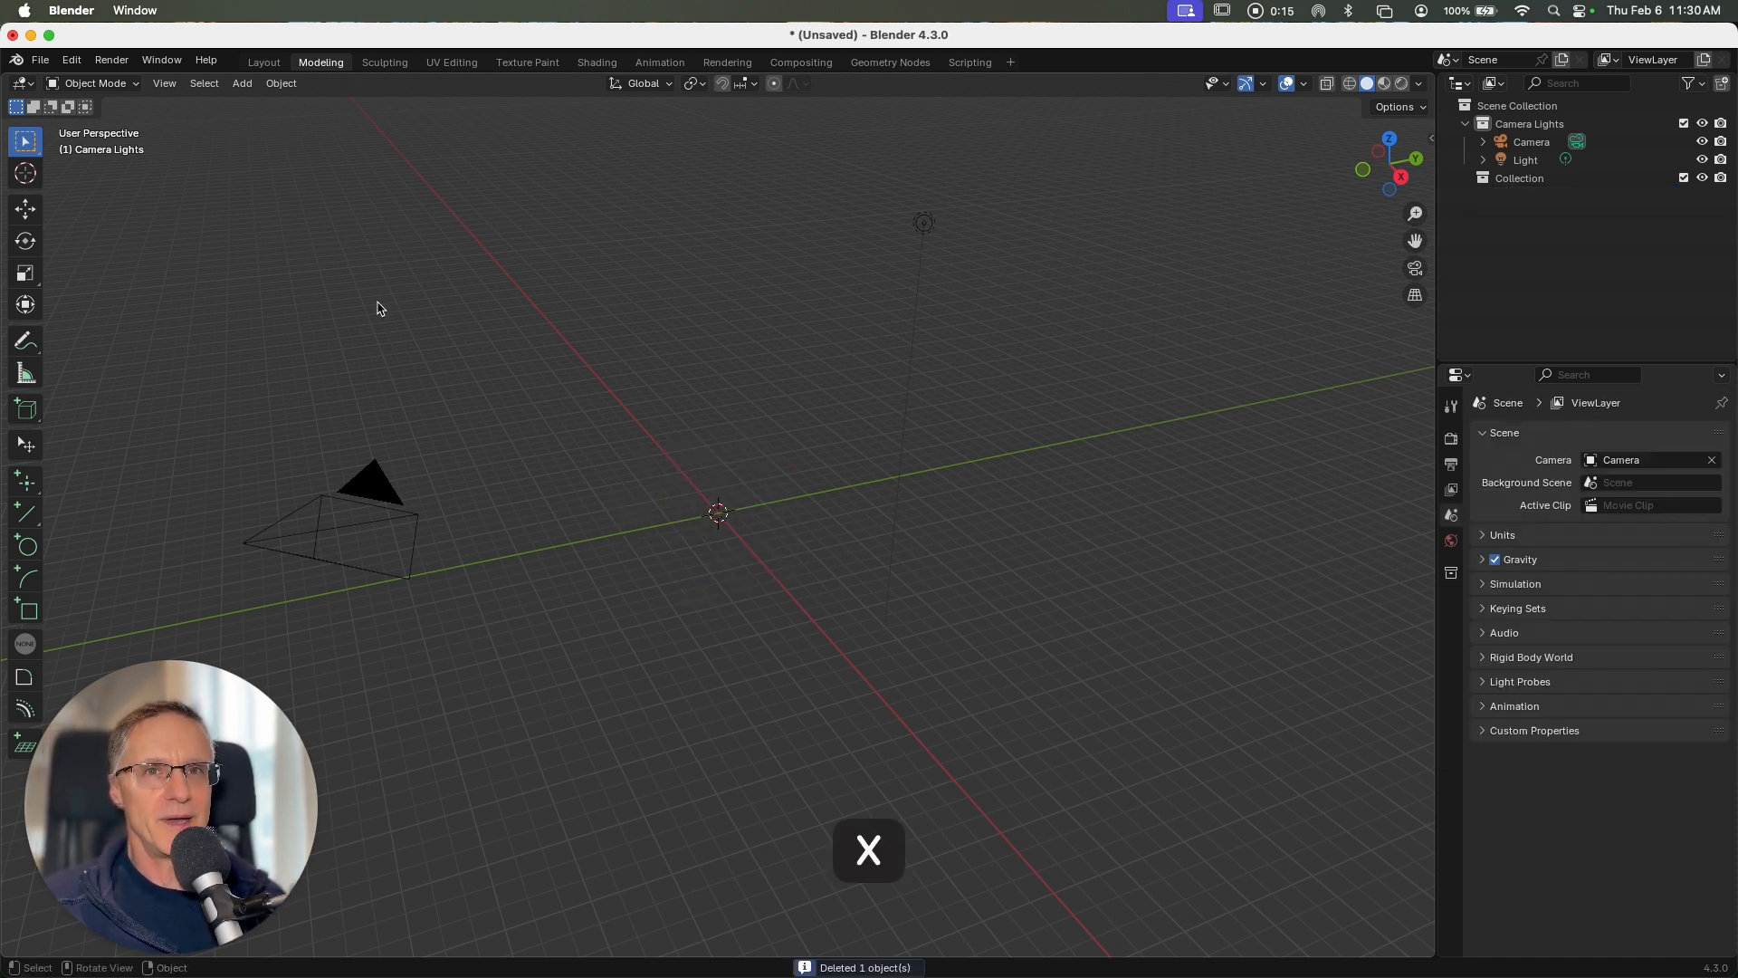
# Step: Add a mesh plane and a mesh cube at the world origin
pyautogui.click(240, 86)
pyautogui.moveTo(246, 106)
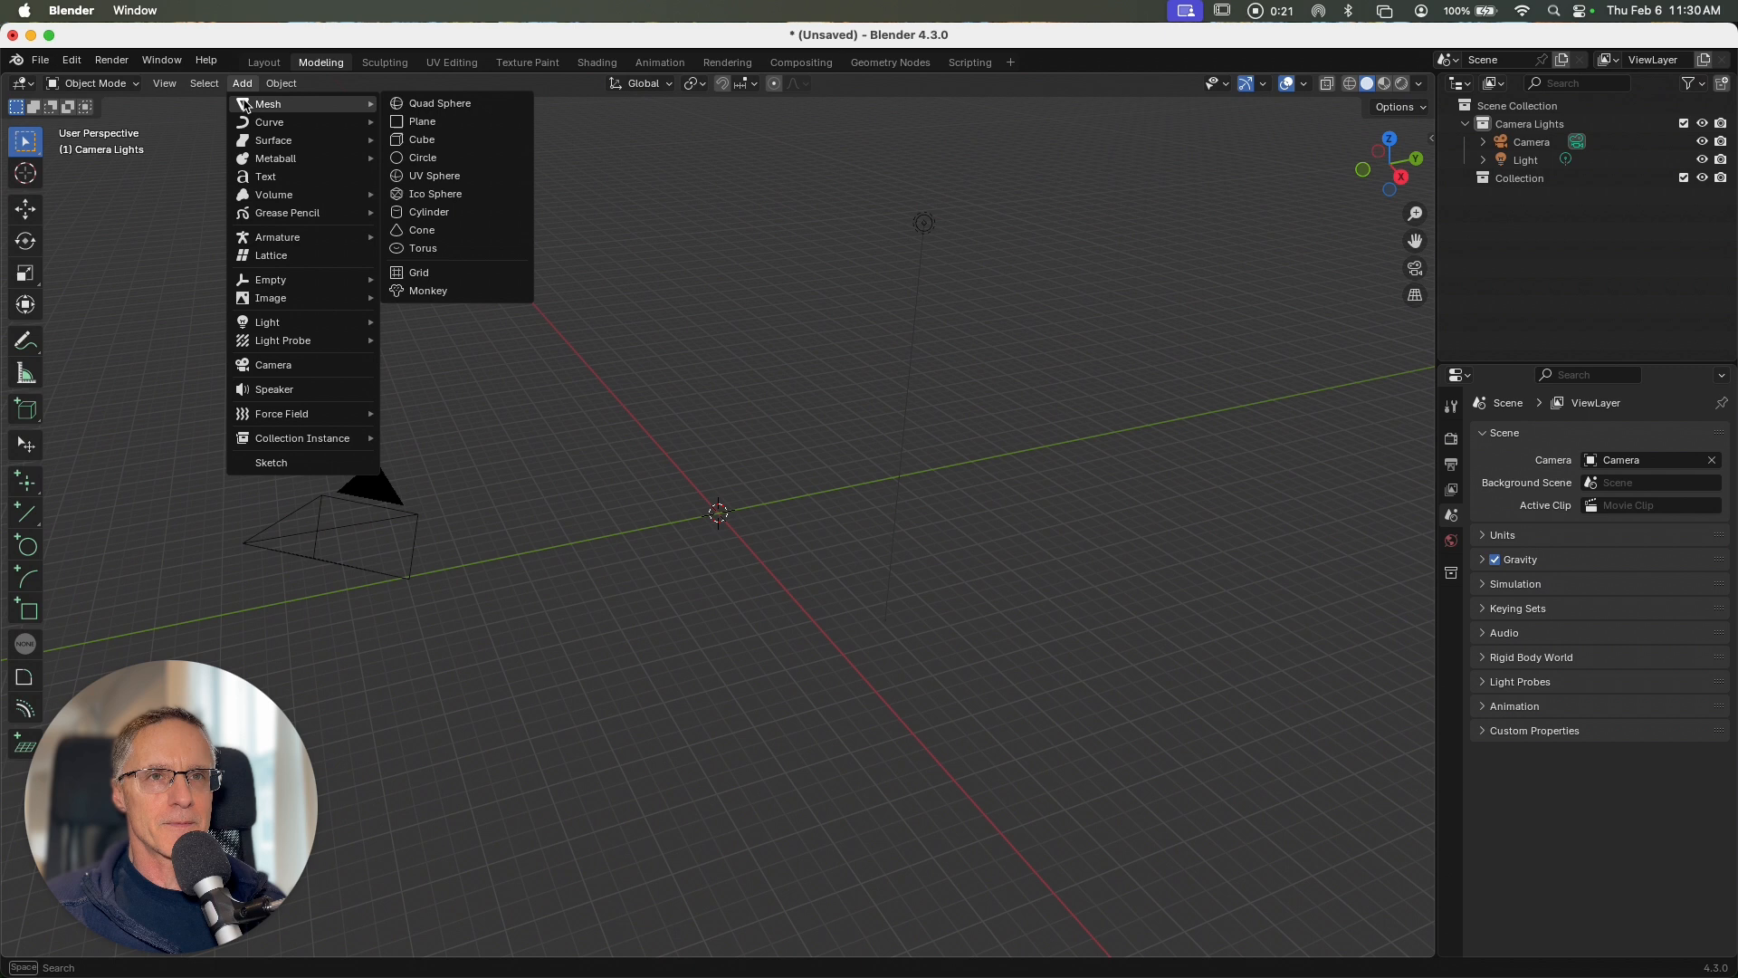
pyautogui.click(416, 121)
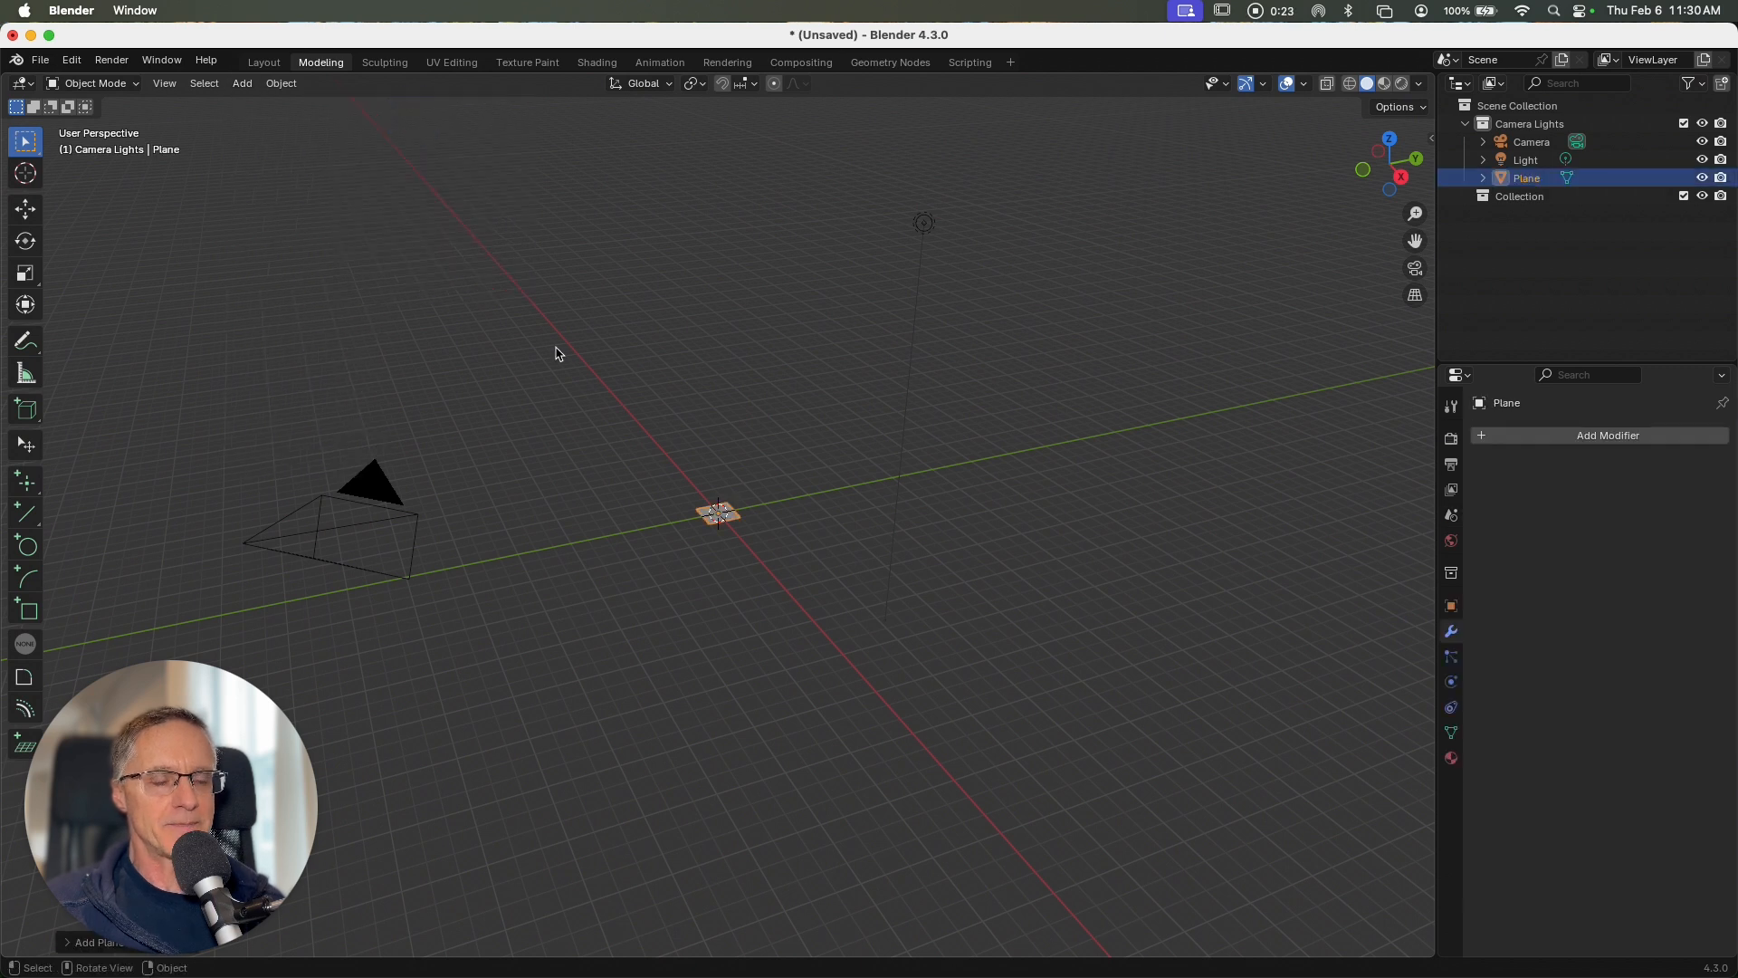
pyautogui.scroll(6, 786, 557)
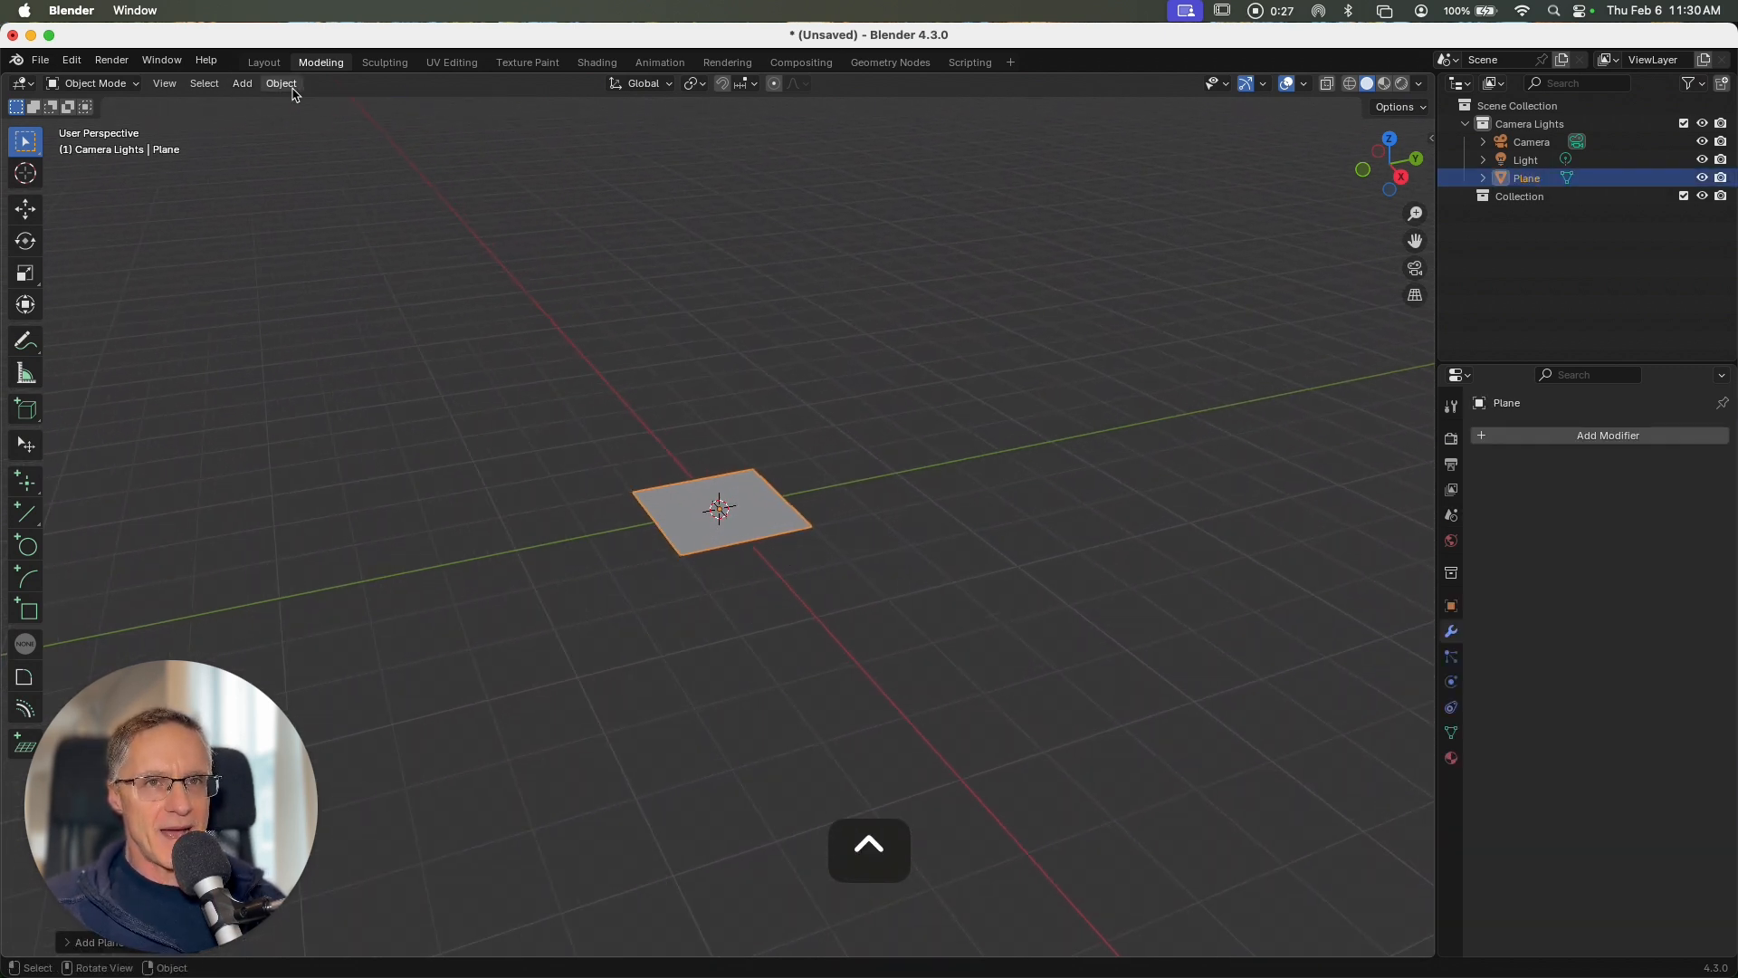
pyautogui.click(243, 83)
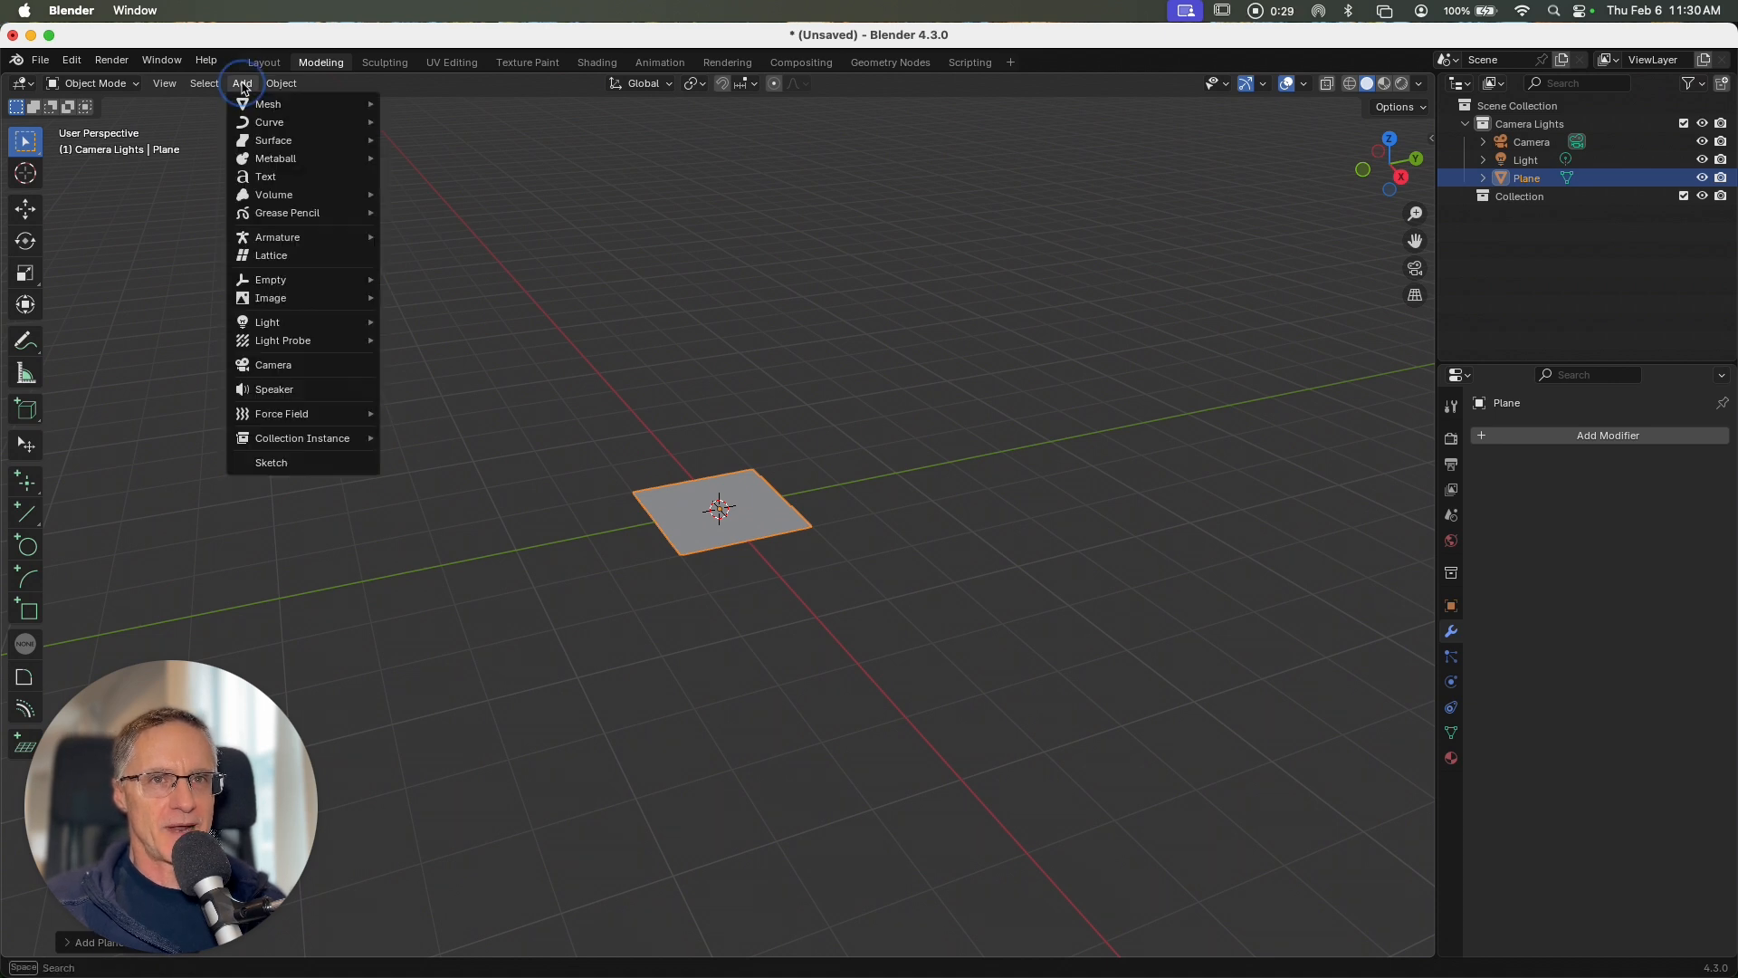
pyautogui.moveTo(271, 104)
pyautogui.click(437, 141)
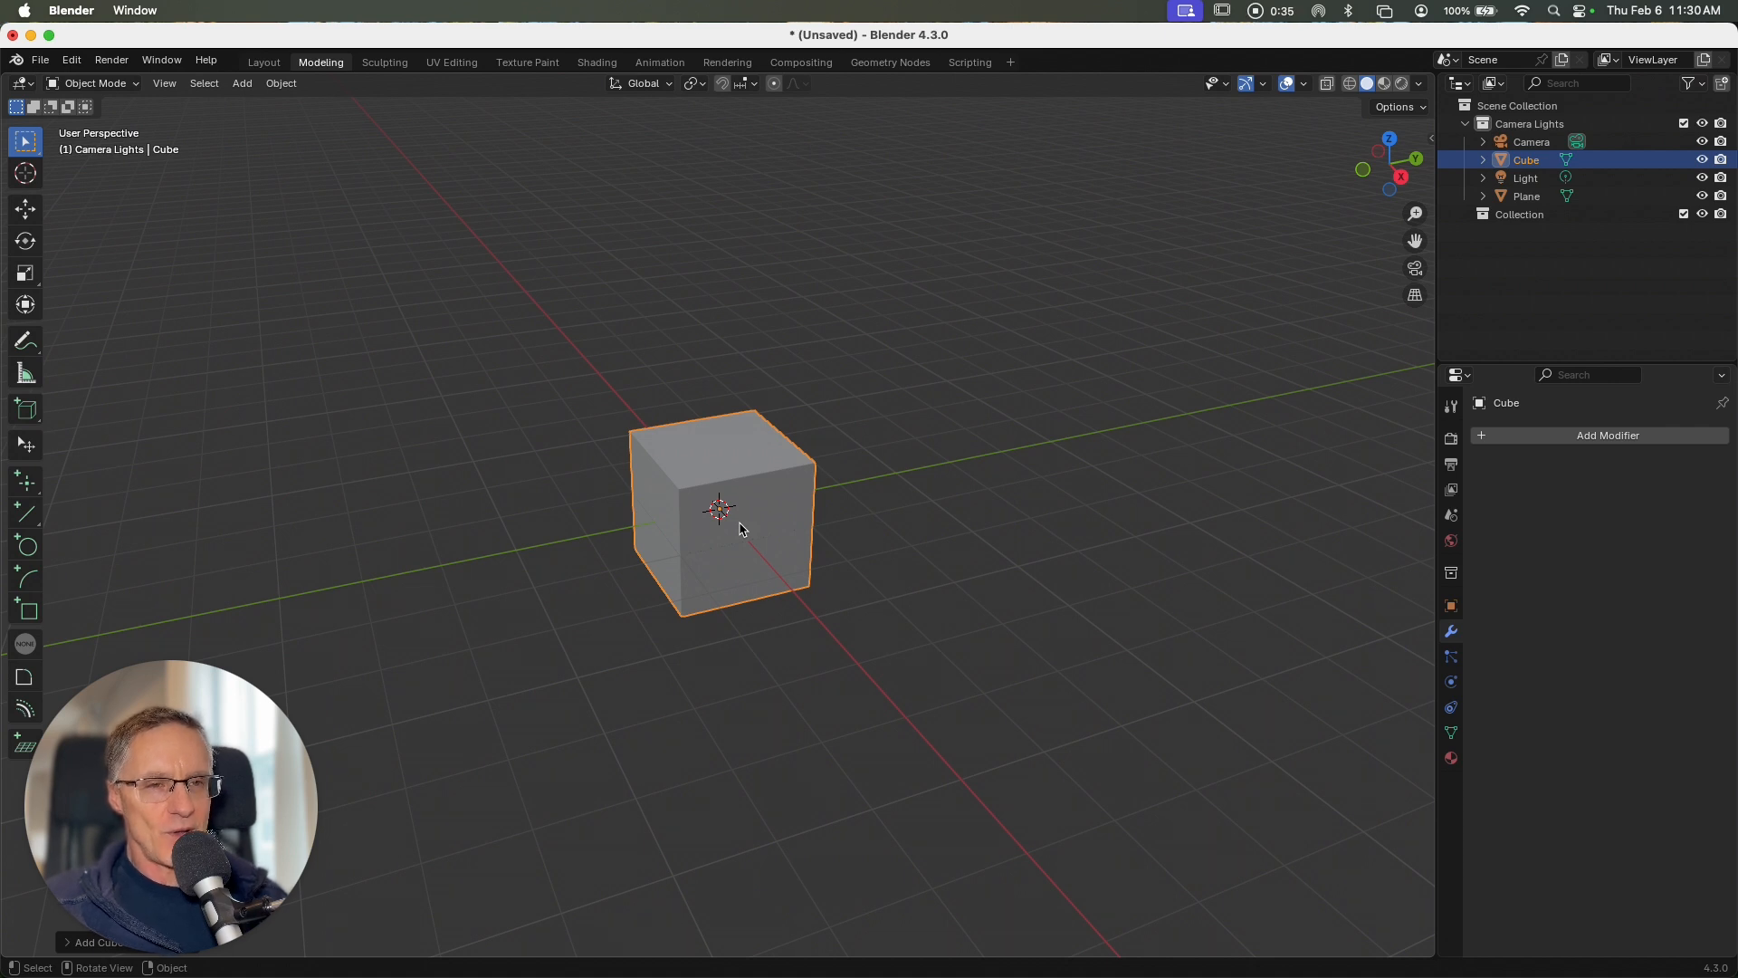
# Step: Hide the viewport gizmos and set the cube's dimensions to 4" in X, 4" in Y and 8" in Z
pyautogui.click(1246, 84)
pyautogui.moveTo(1431, 137); pyautogui.dragTo(1206, 136)
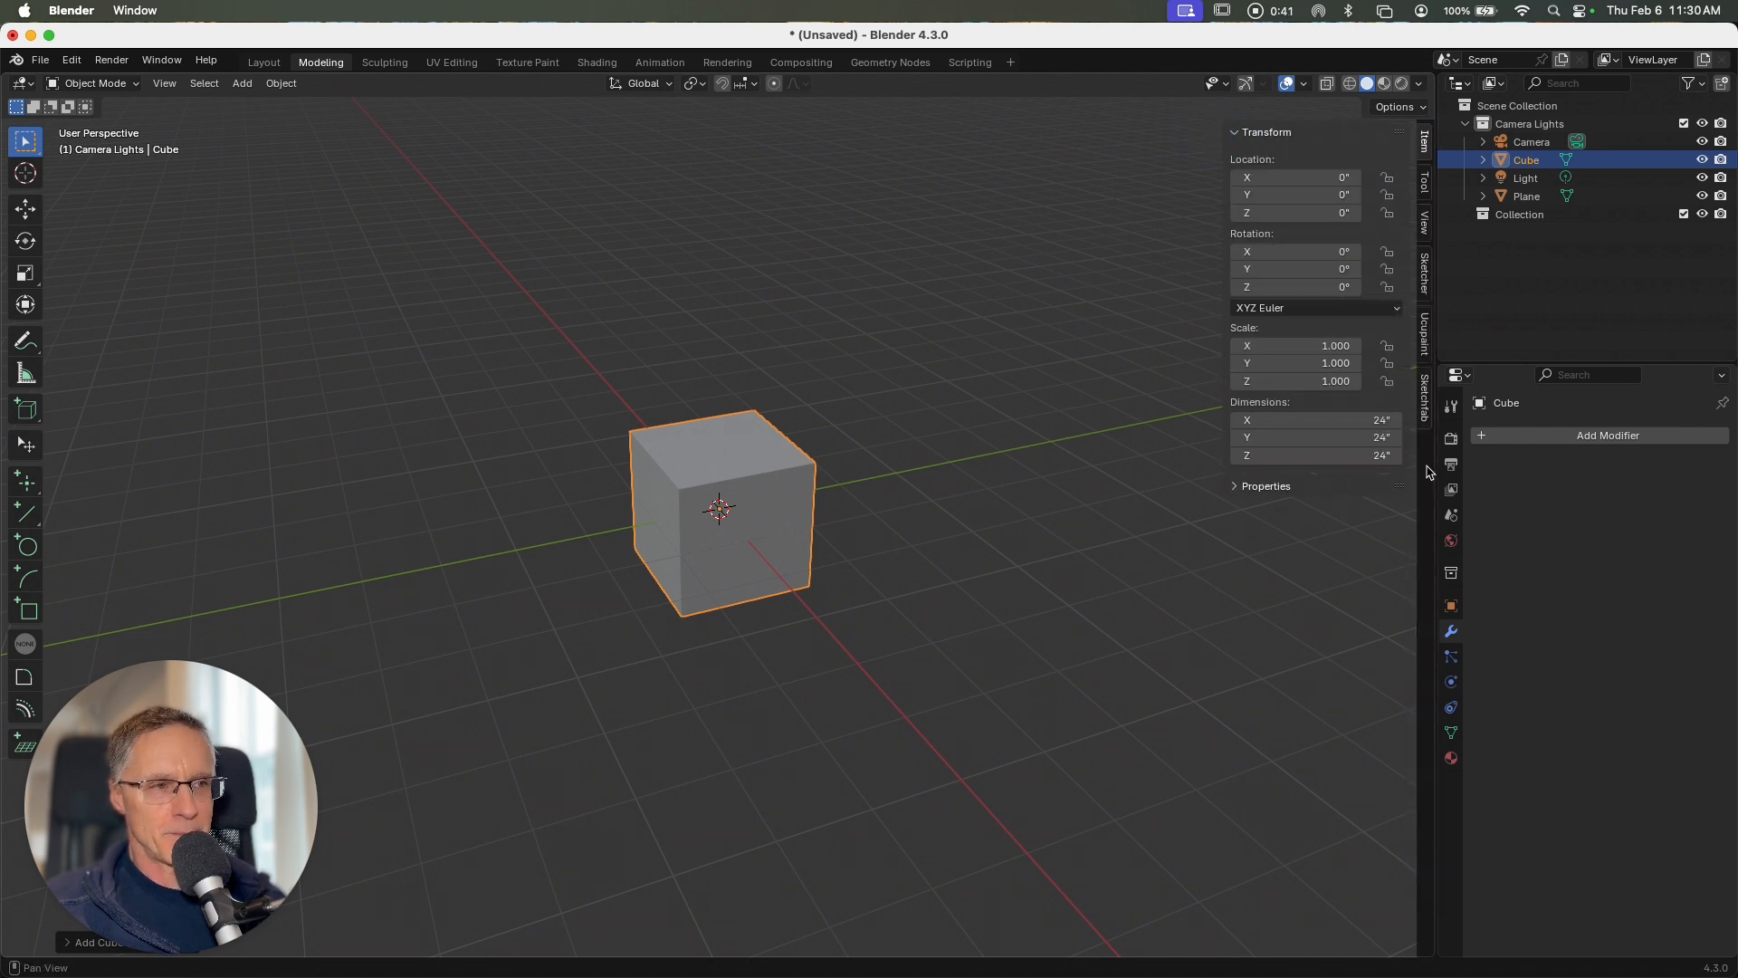
pyautogui.click(1338, 421)
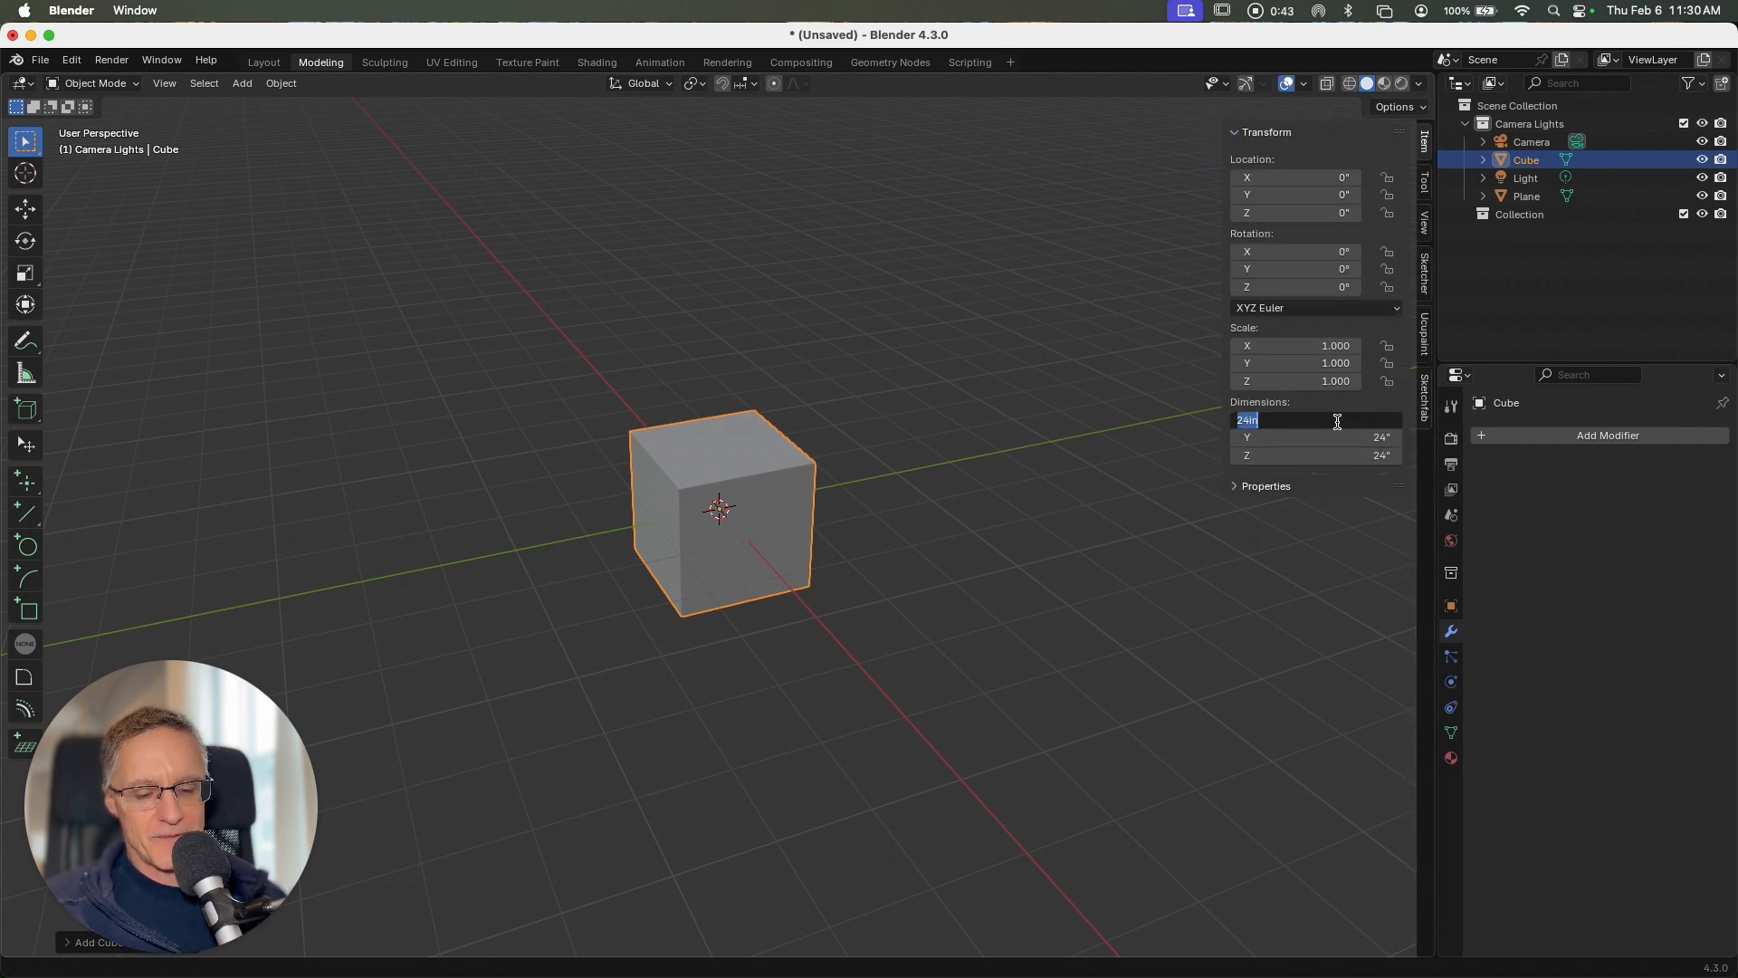
pyautogui.write('4')
pyautogui.press('Tab')
pyautogui.write('4')
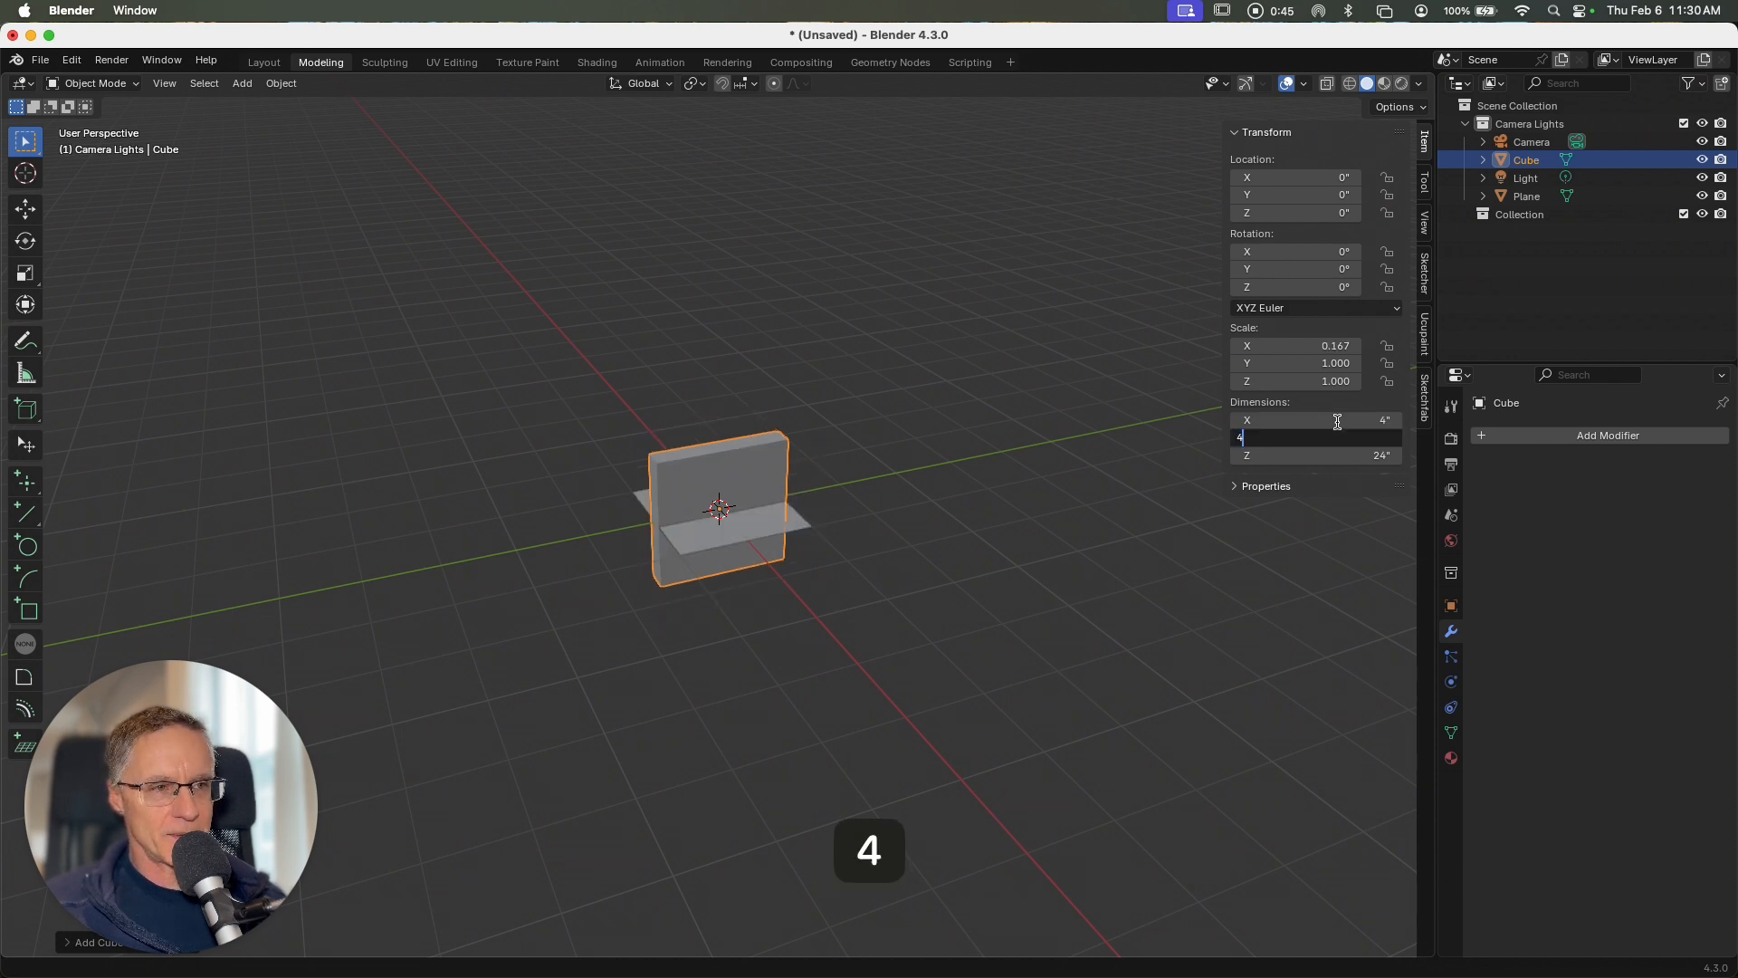
pyautogui.press('Tab')
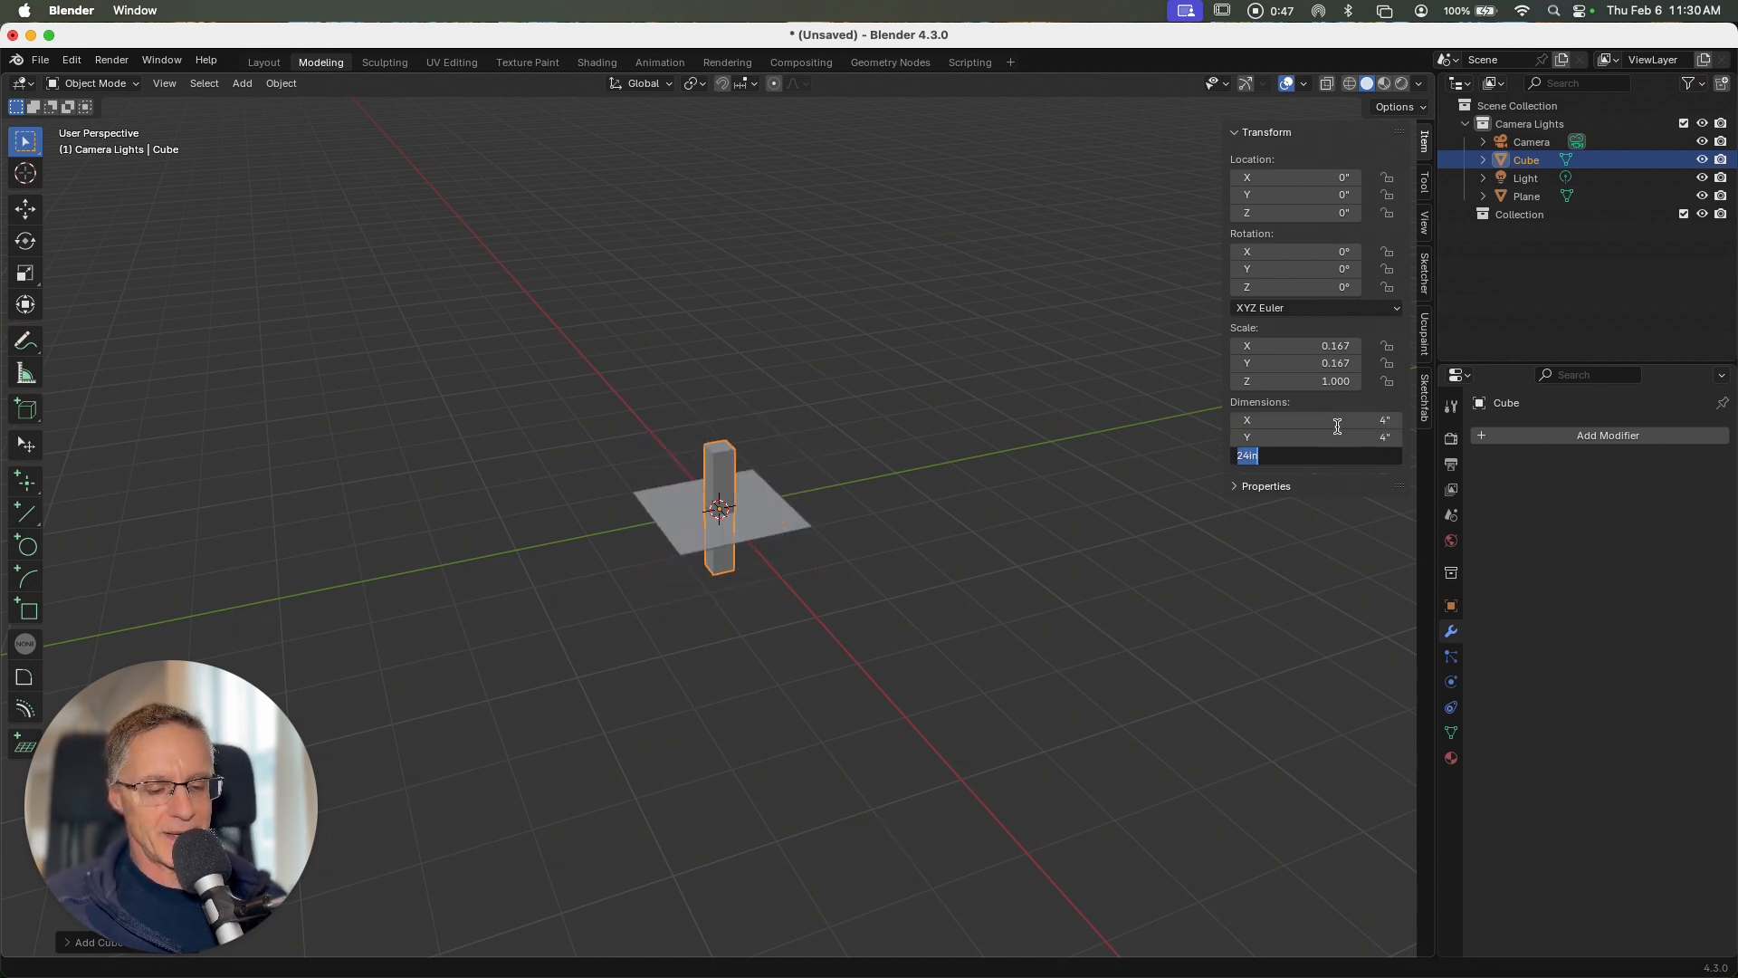
pyautogui.write('8')
pyautogui.press('Tab')
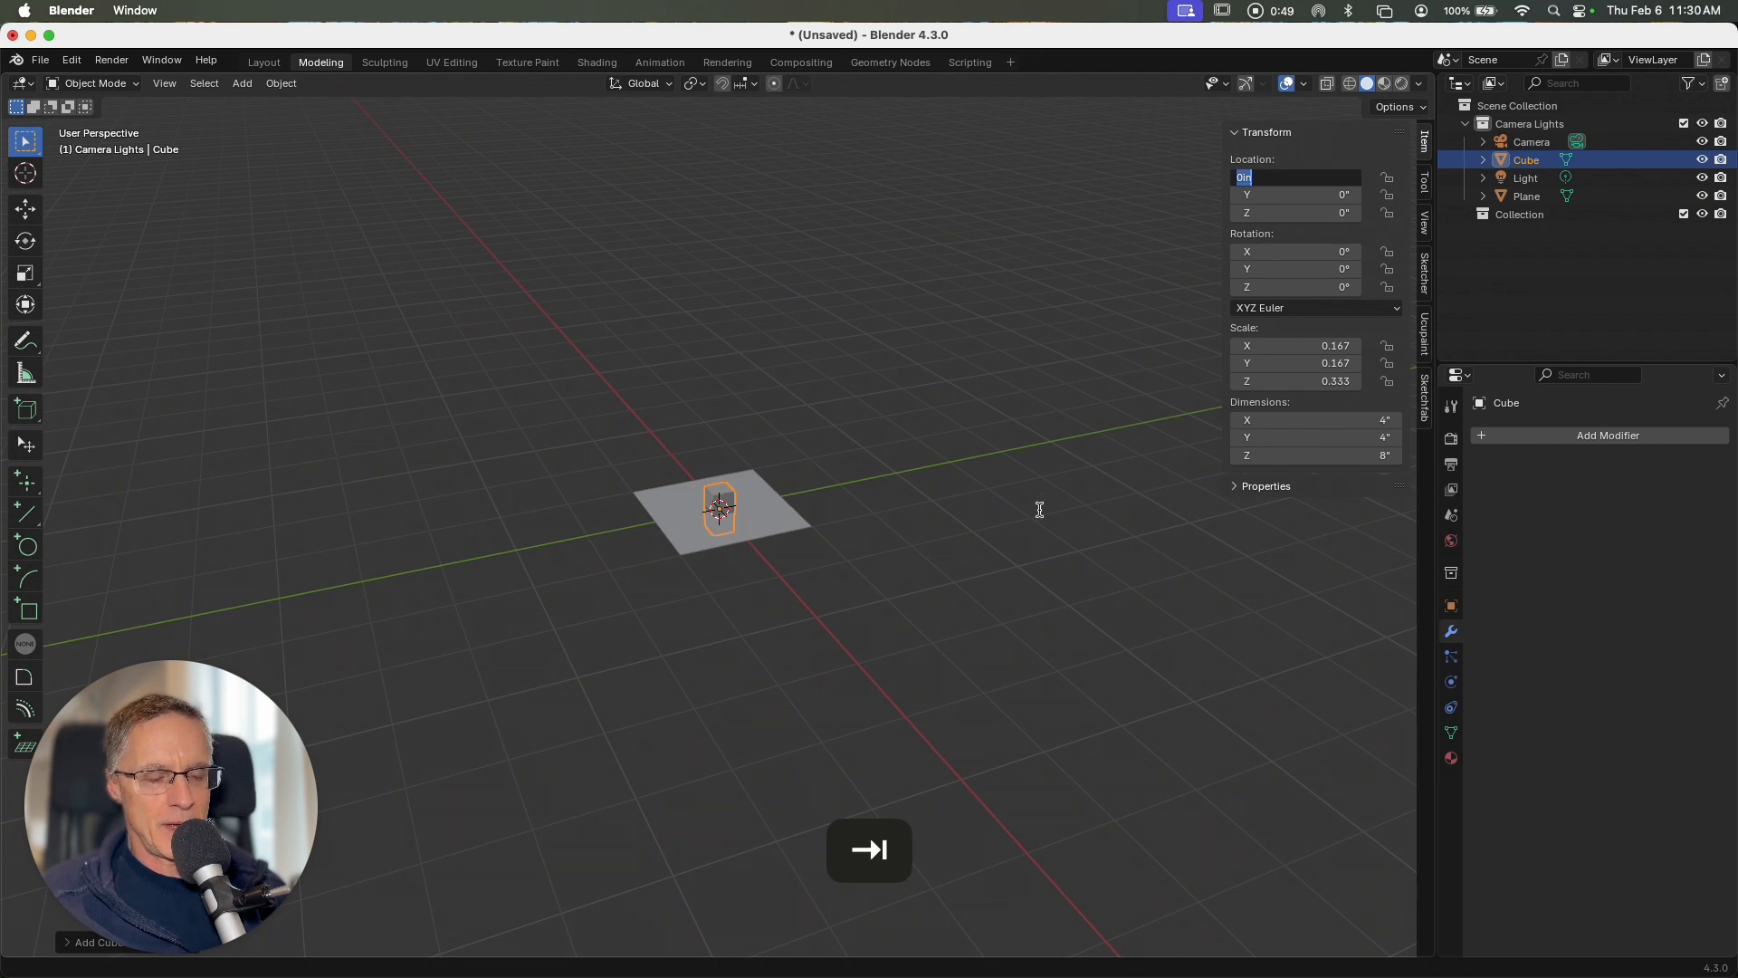
# Step: Check the unit system and length unit in the scene's unit settings
pyautogui.click(1452, 514)
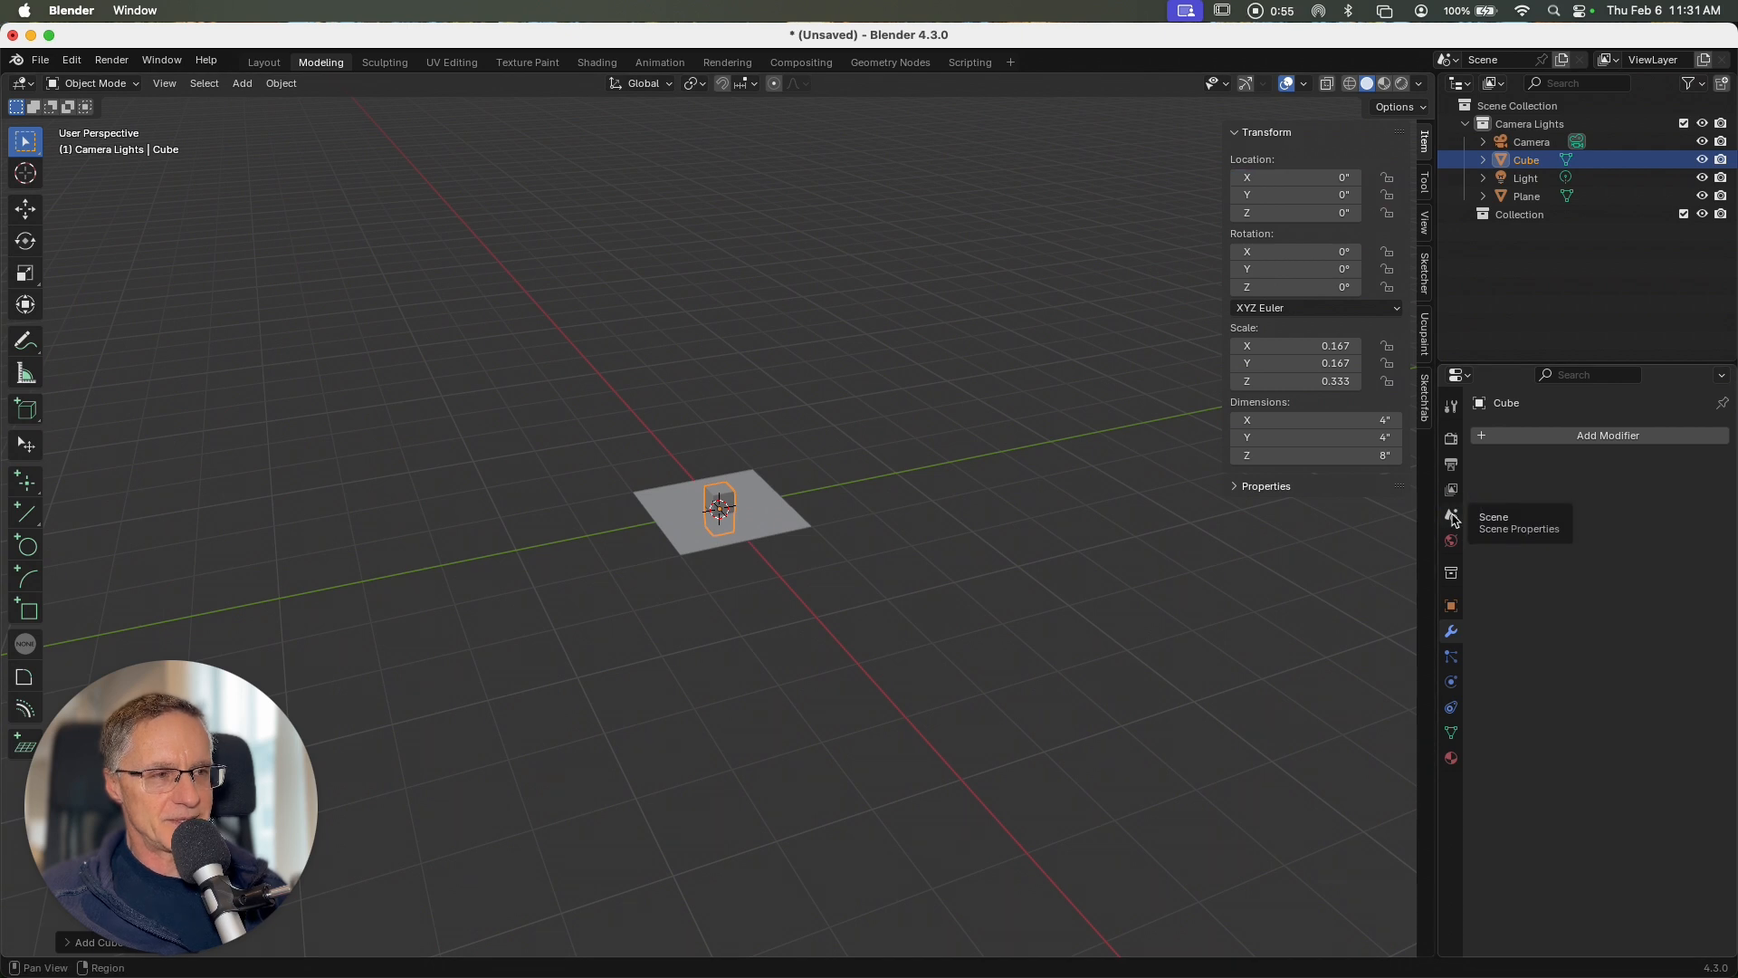
pyautogui.click(1450, 518)
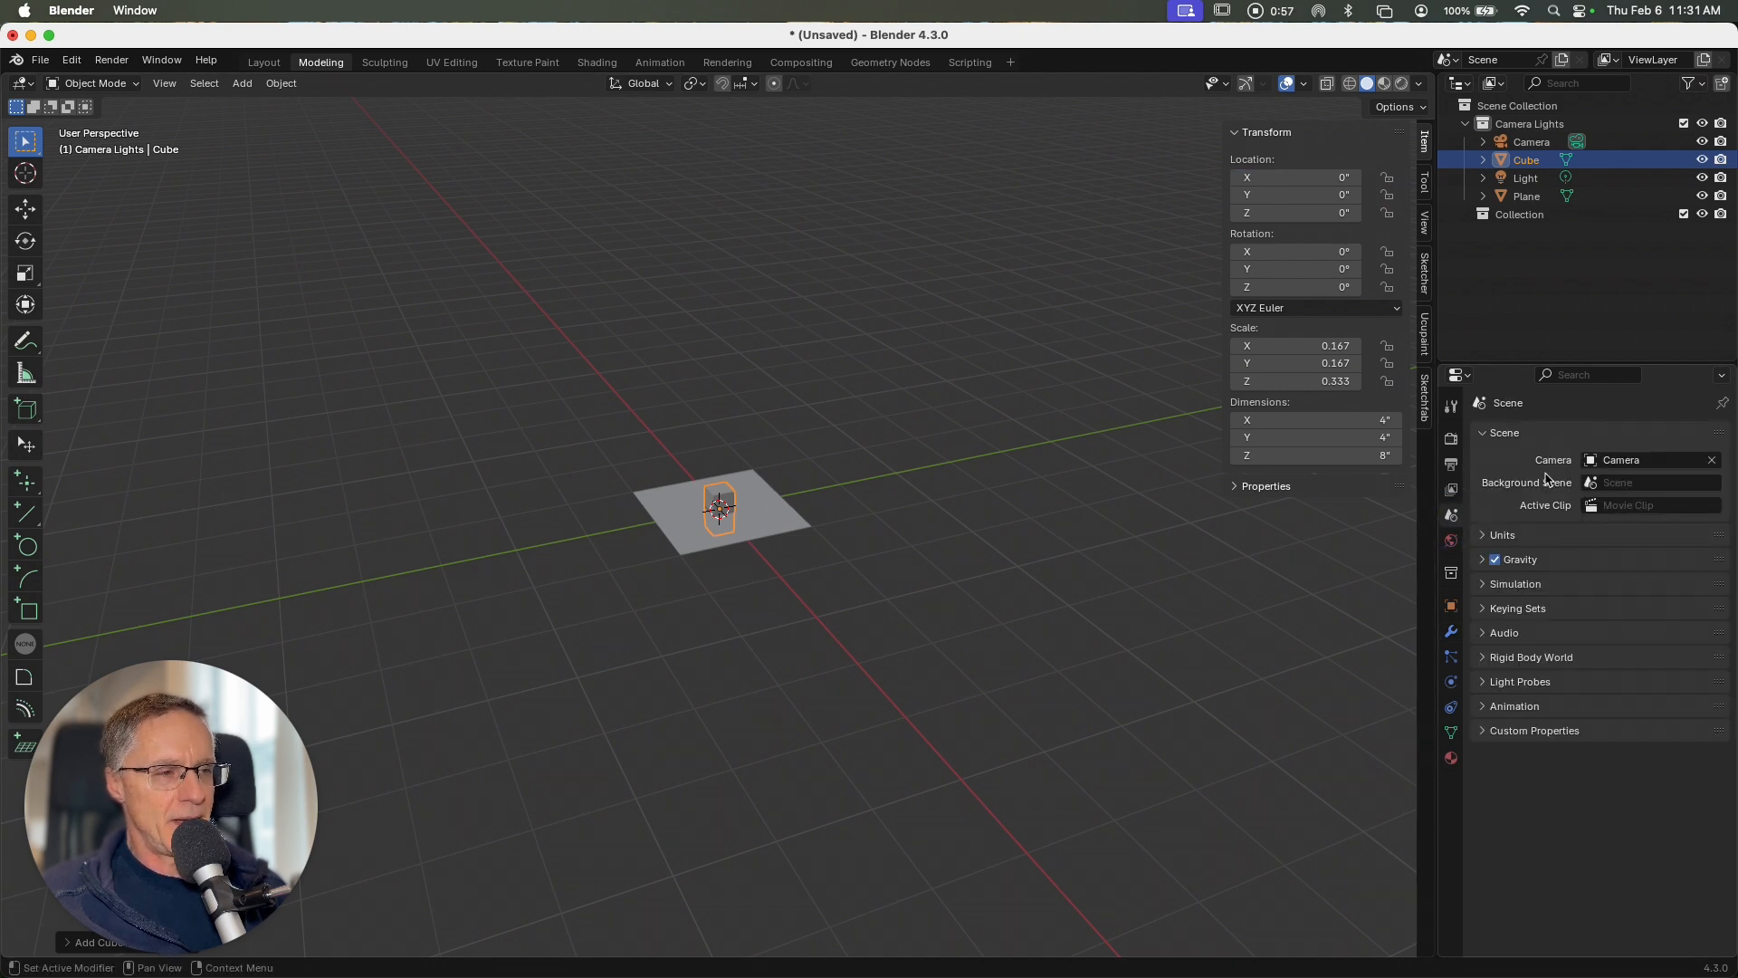
pyautogui.click(1488, 537)
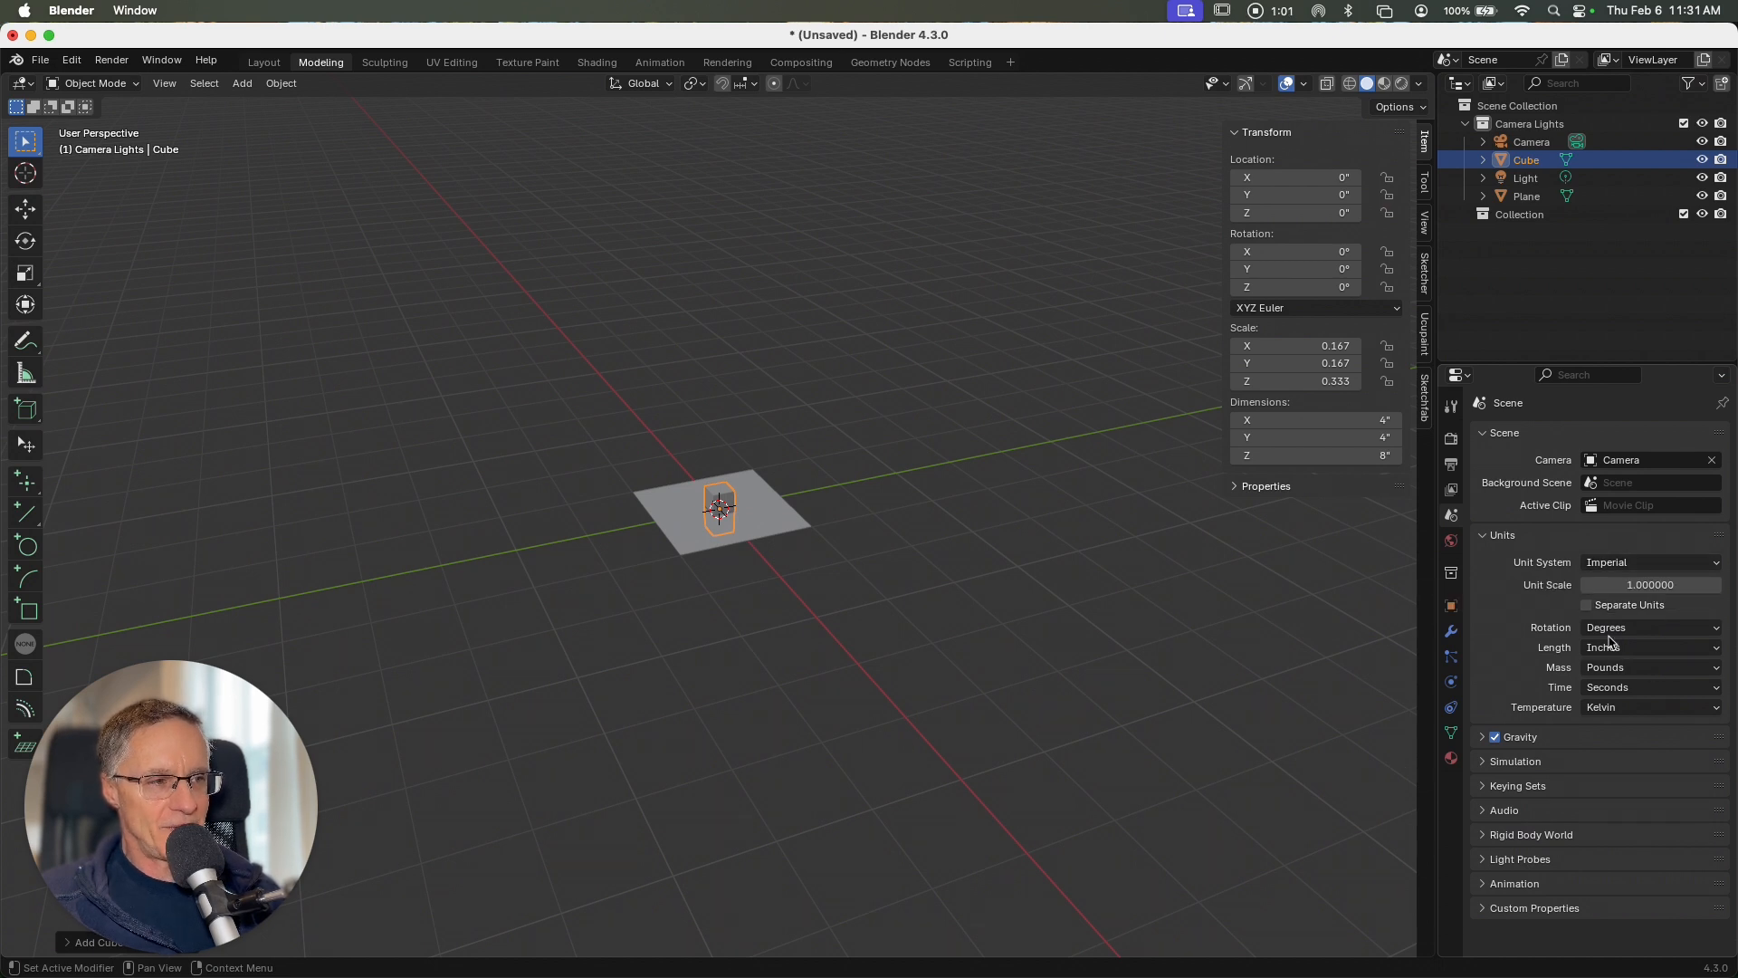
pyautogui.click(1619, 565)
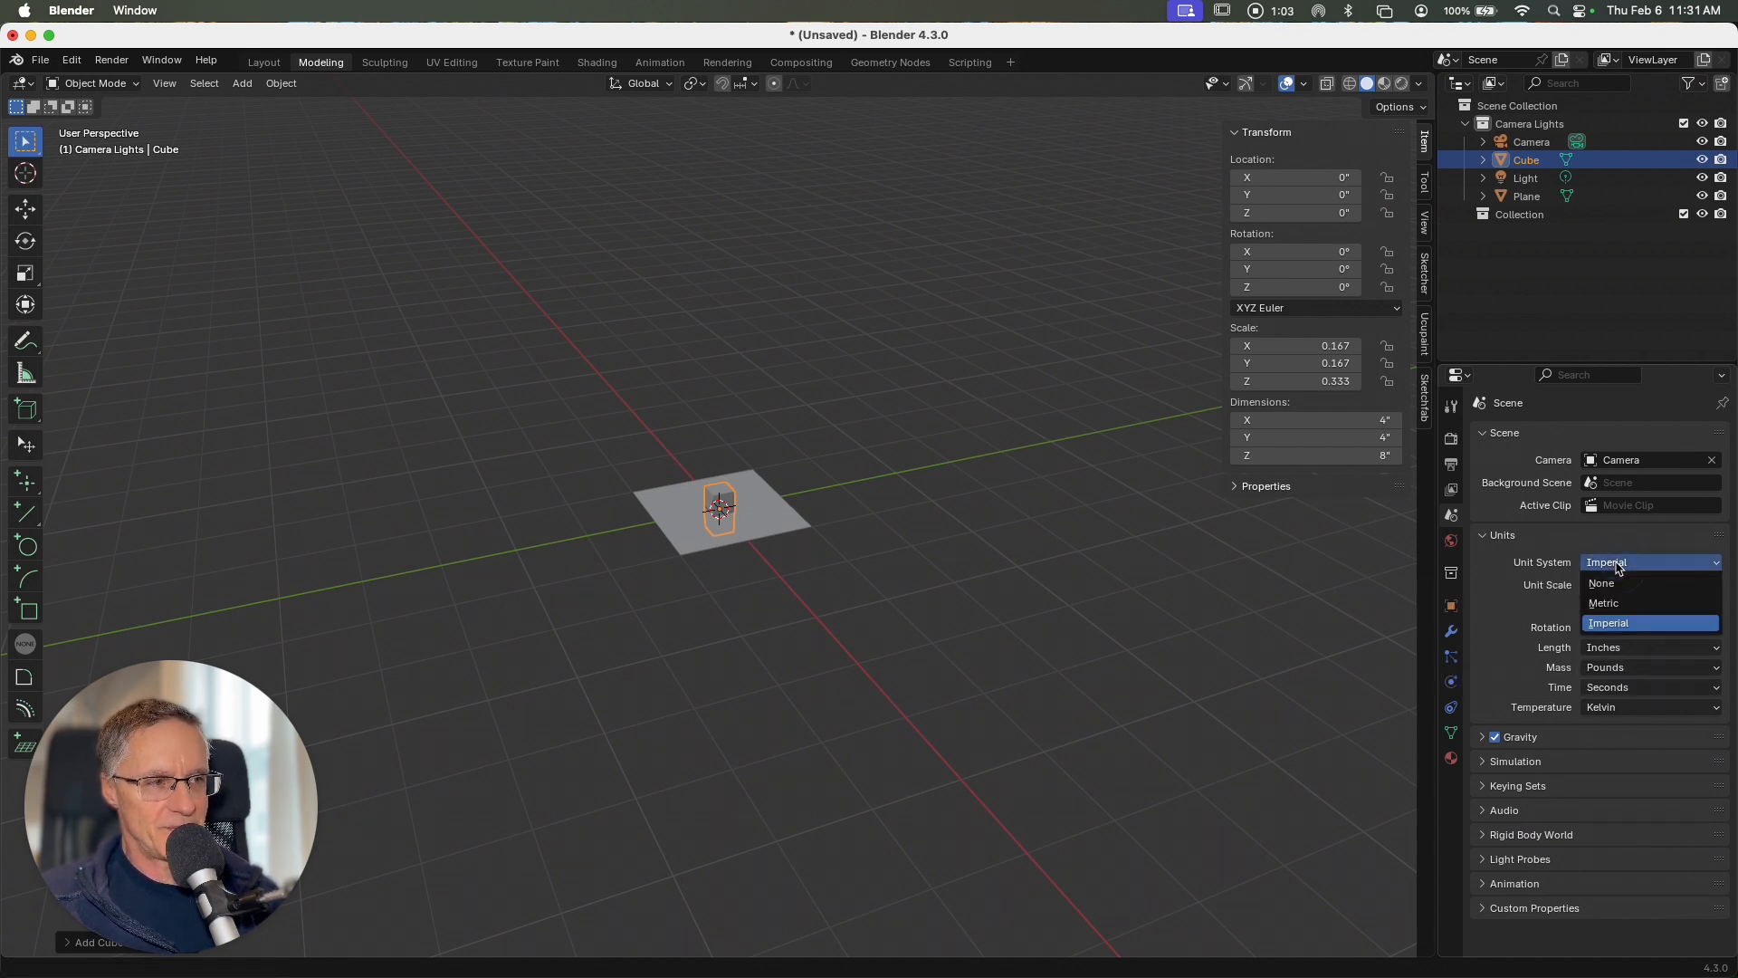
pyautogui.click(1600, 543)
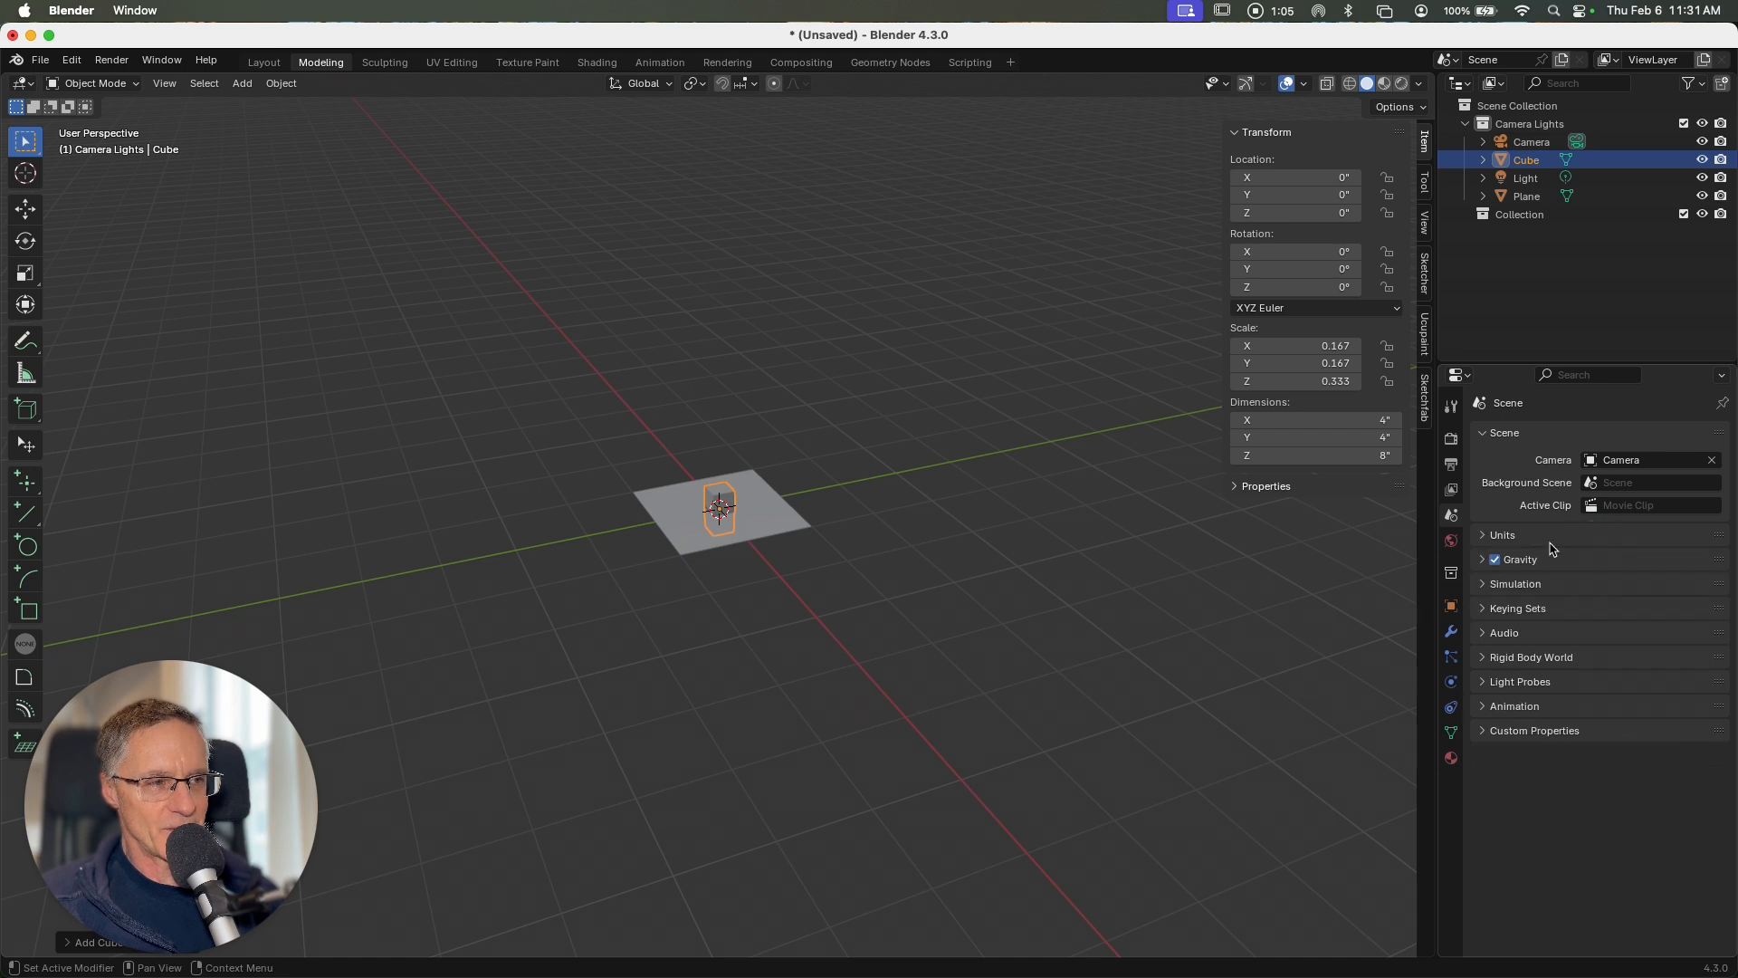
pyautogui.click(1479, 538)
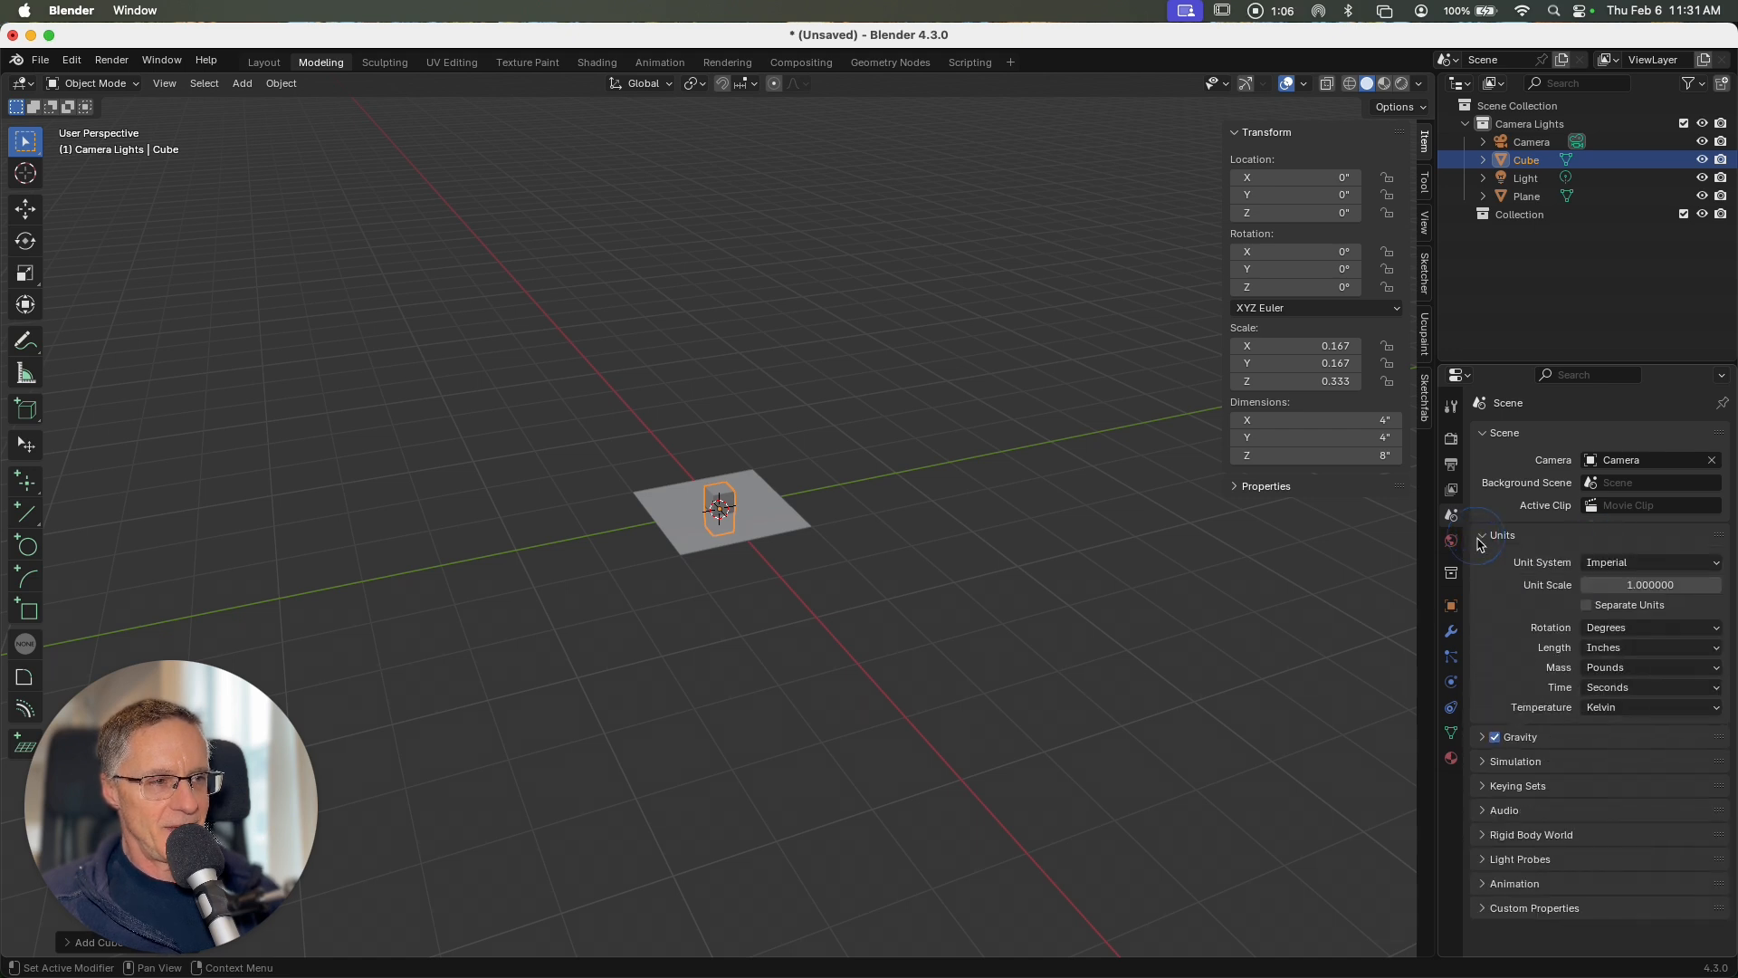
pyautogui.click(1598, 650)
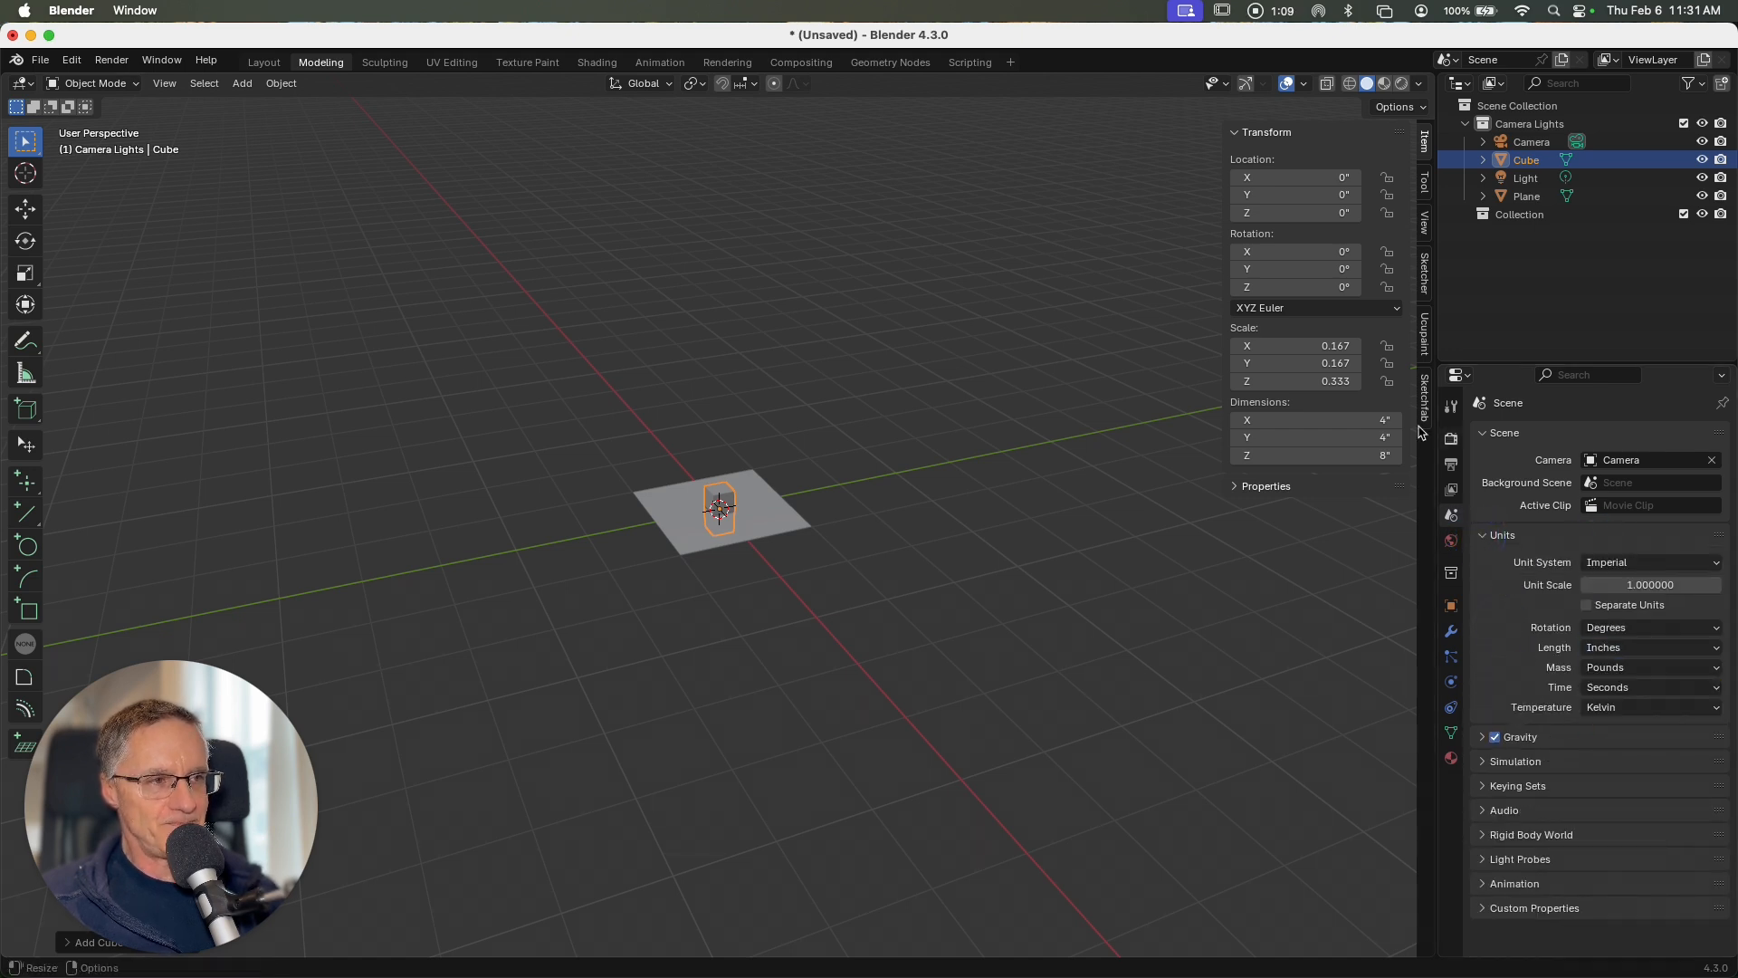
# Step: In the front orthographic view, move the cube up 4" along Z so its base rests on the plane
pyautogui.scroll(-5, 790, 505)
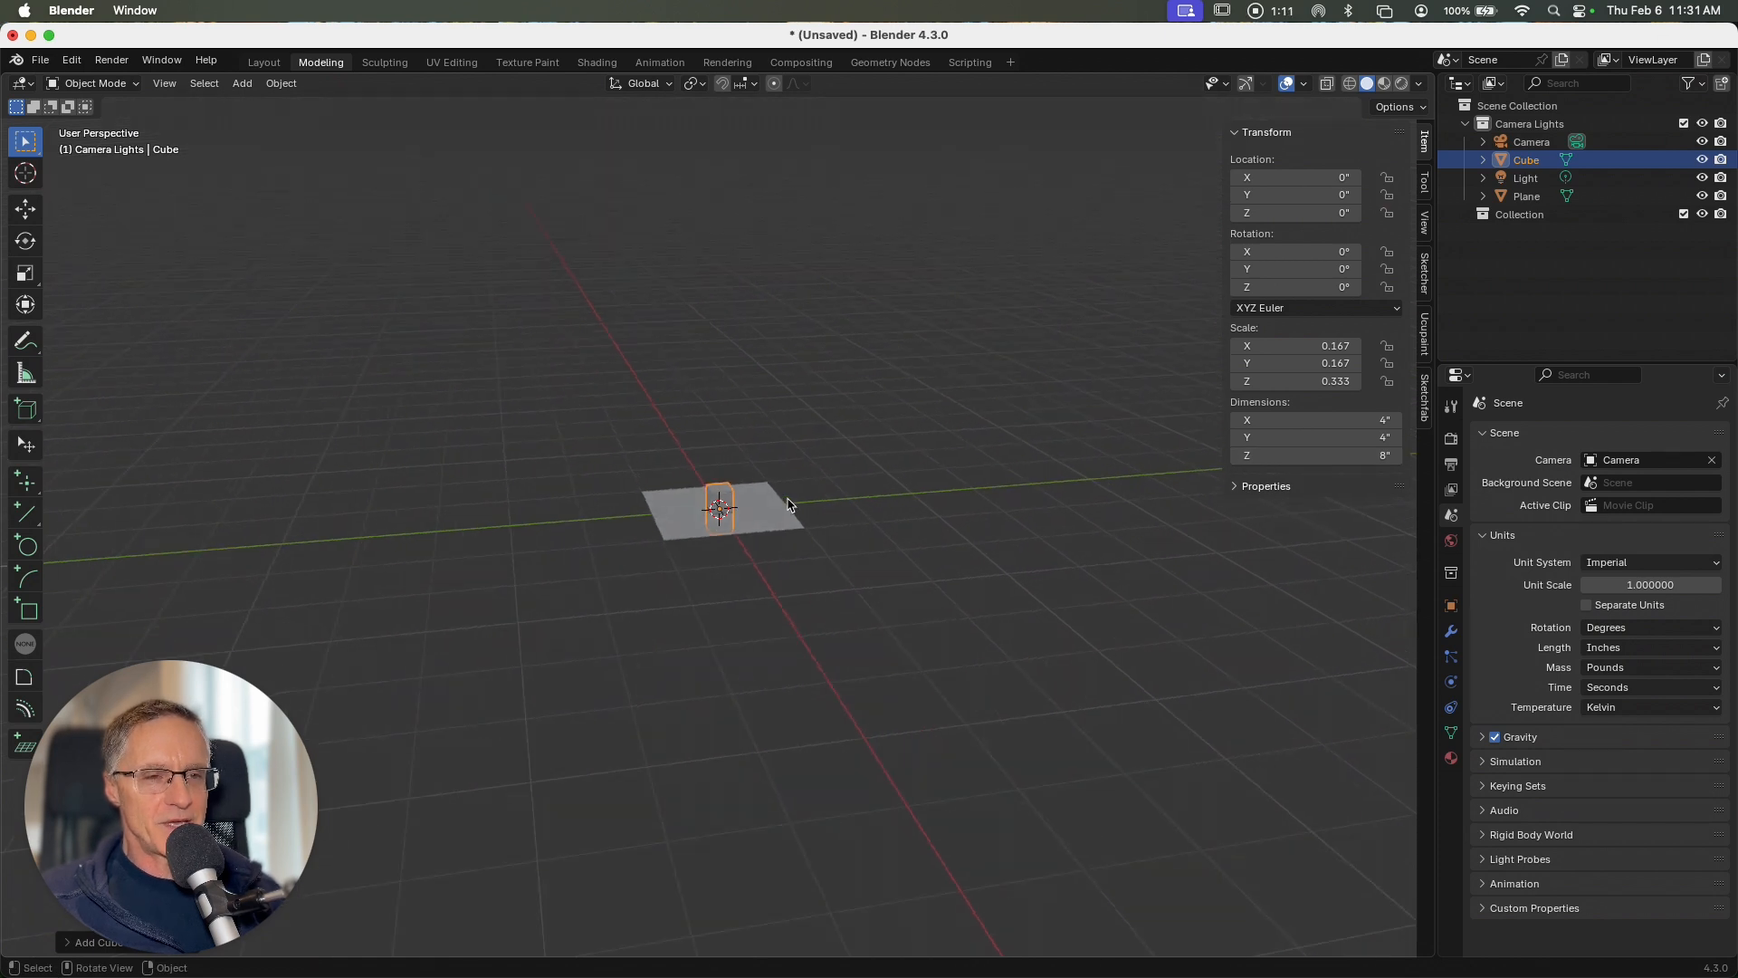
pyautogui.press('`')
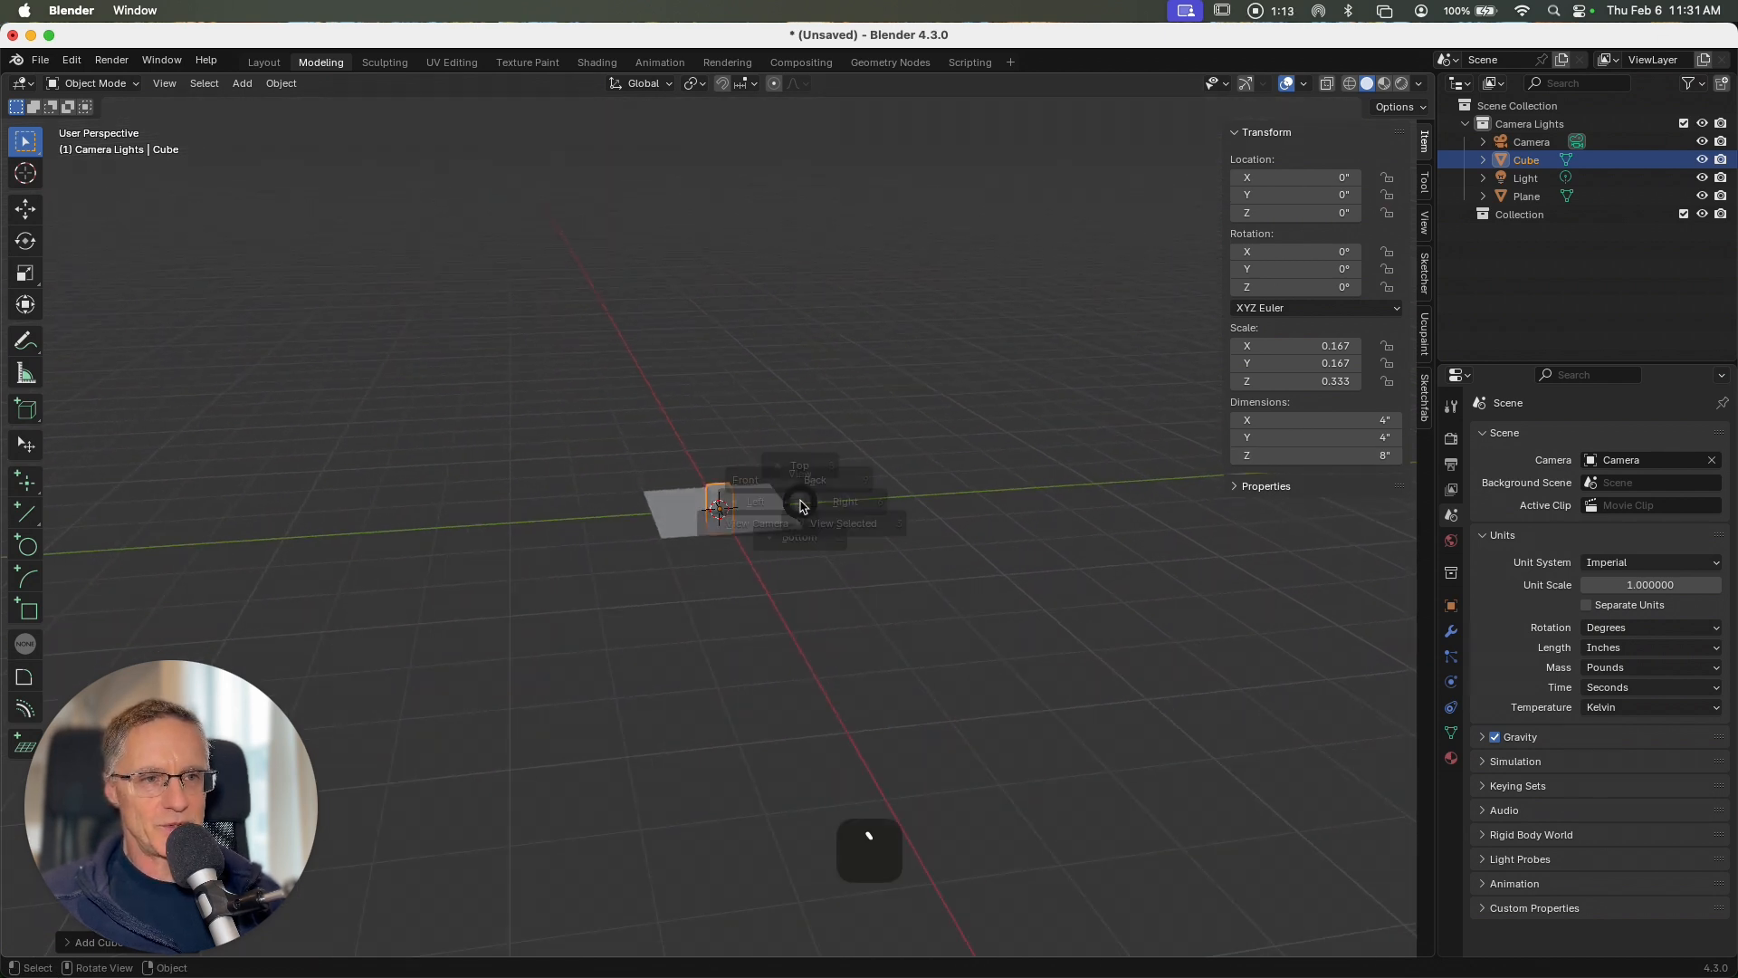
pyautogui.click(695, 447)
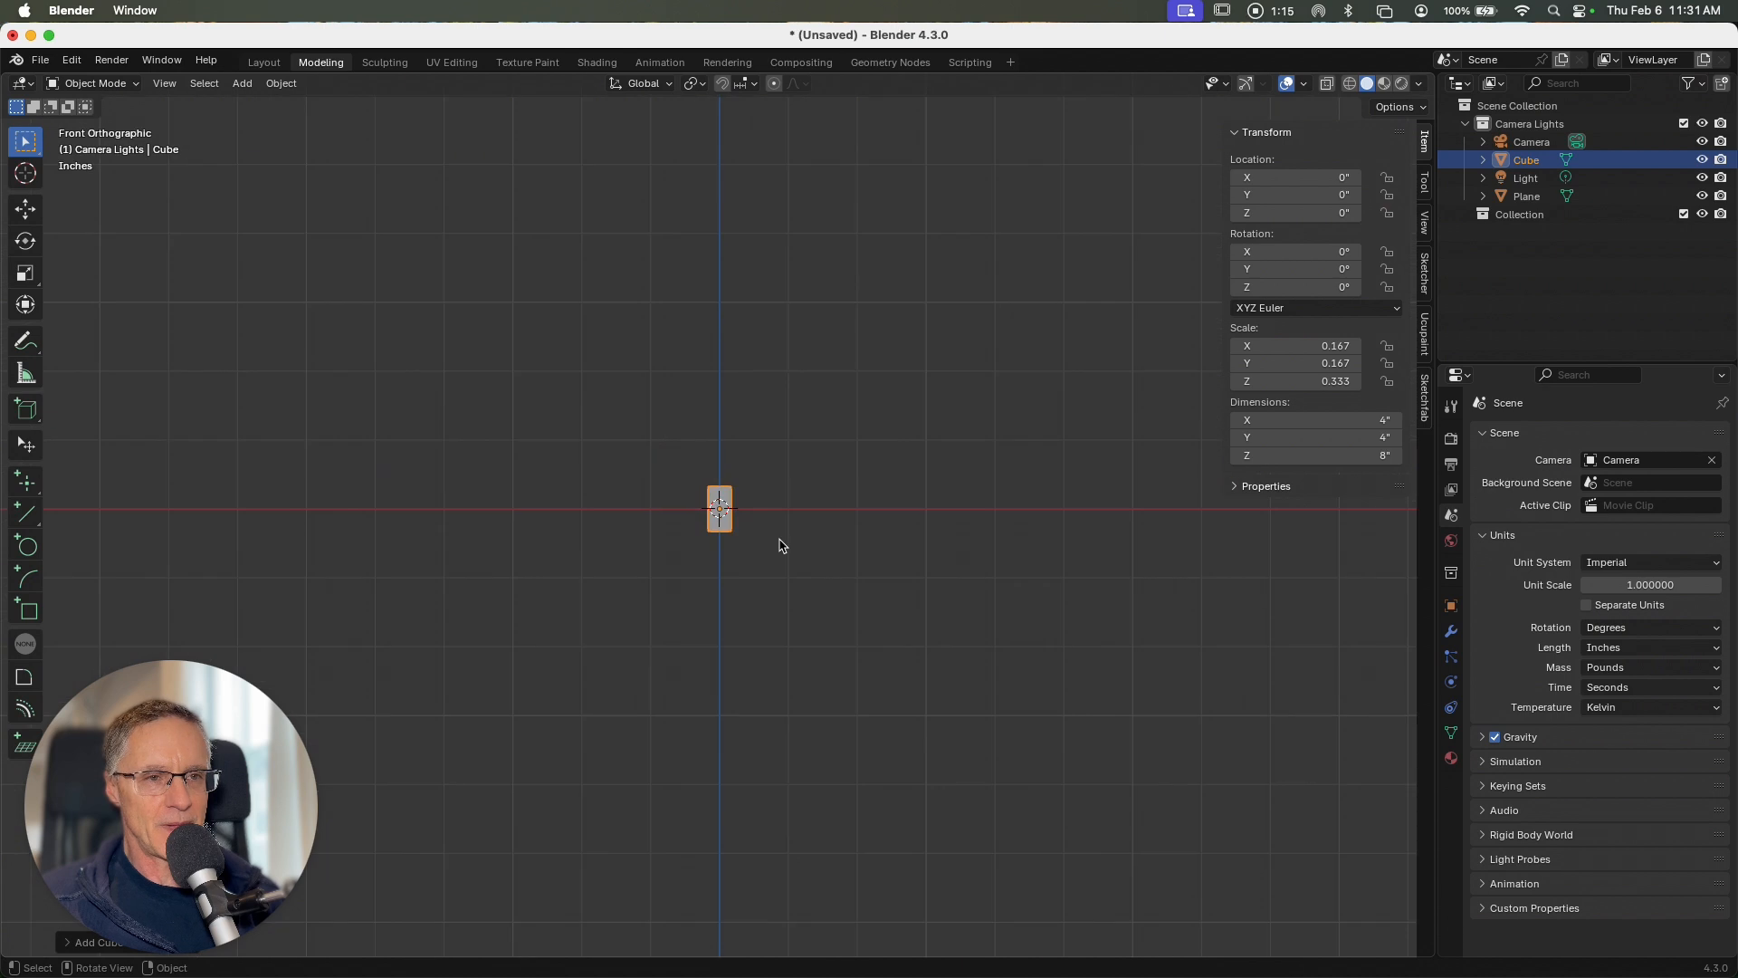
pyautogui.keyDown('ctrl'); pyautogui.scroll(5, 784, 552); pyautogui.keyUp('ctrl')
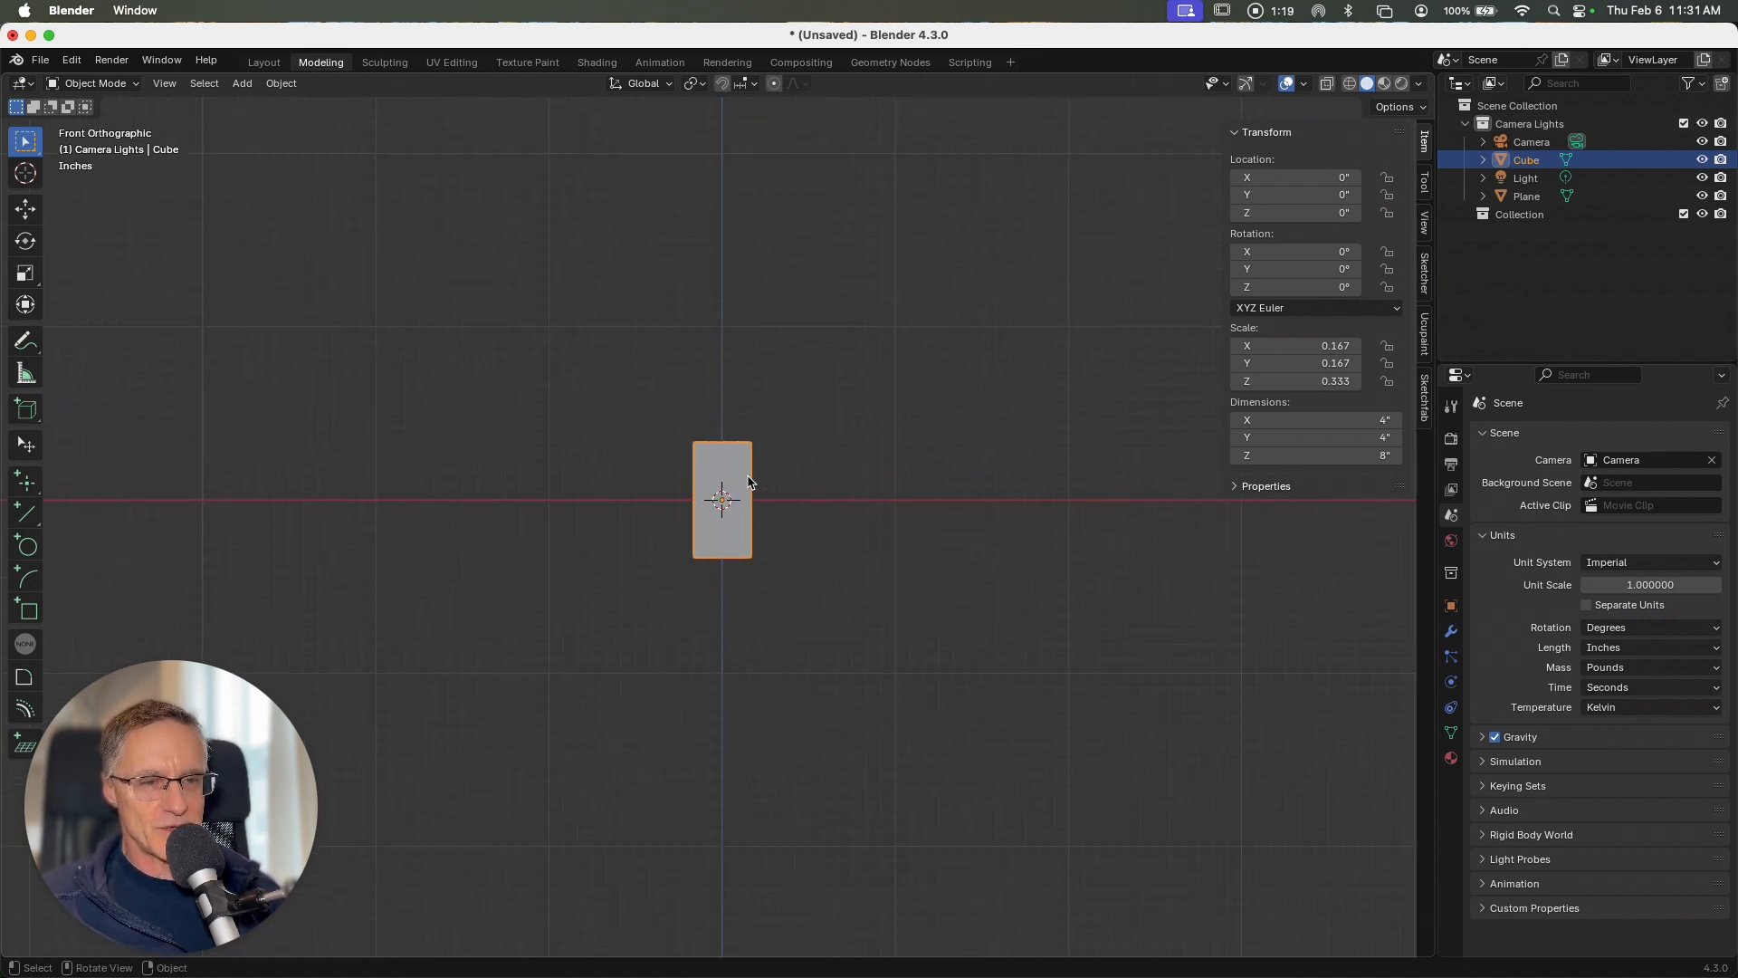
pyautogui.press('g')
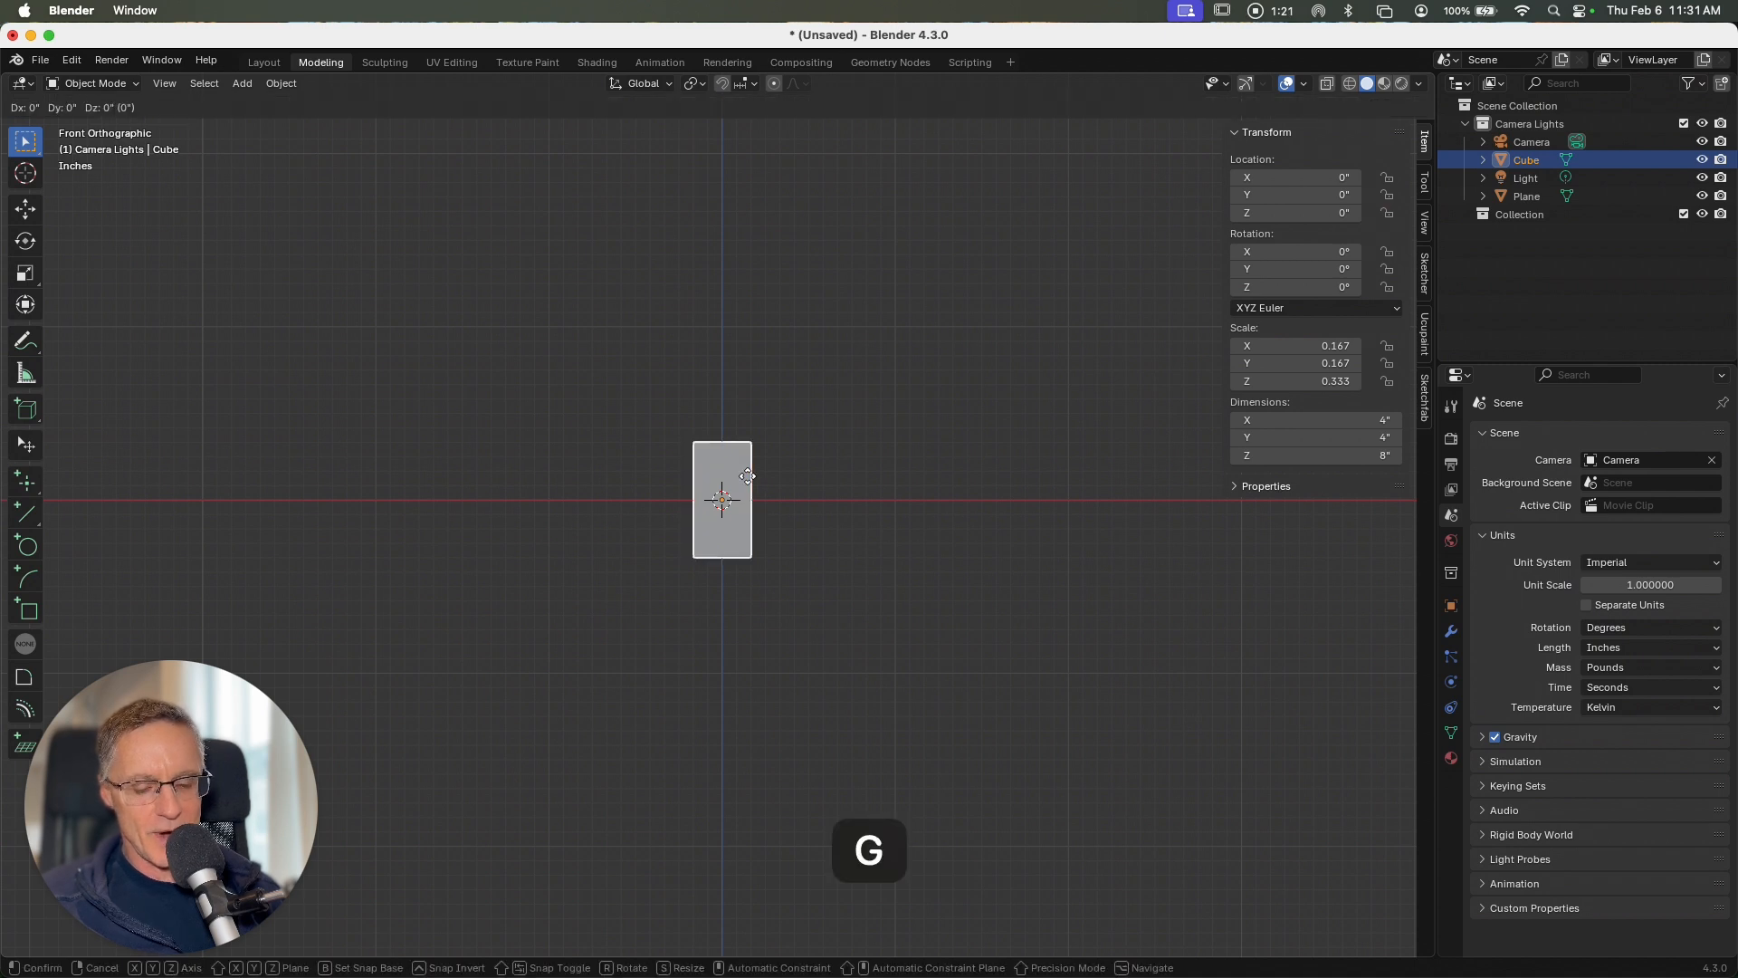
pyautogui.press('z')
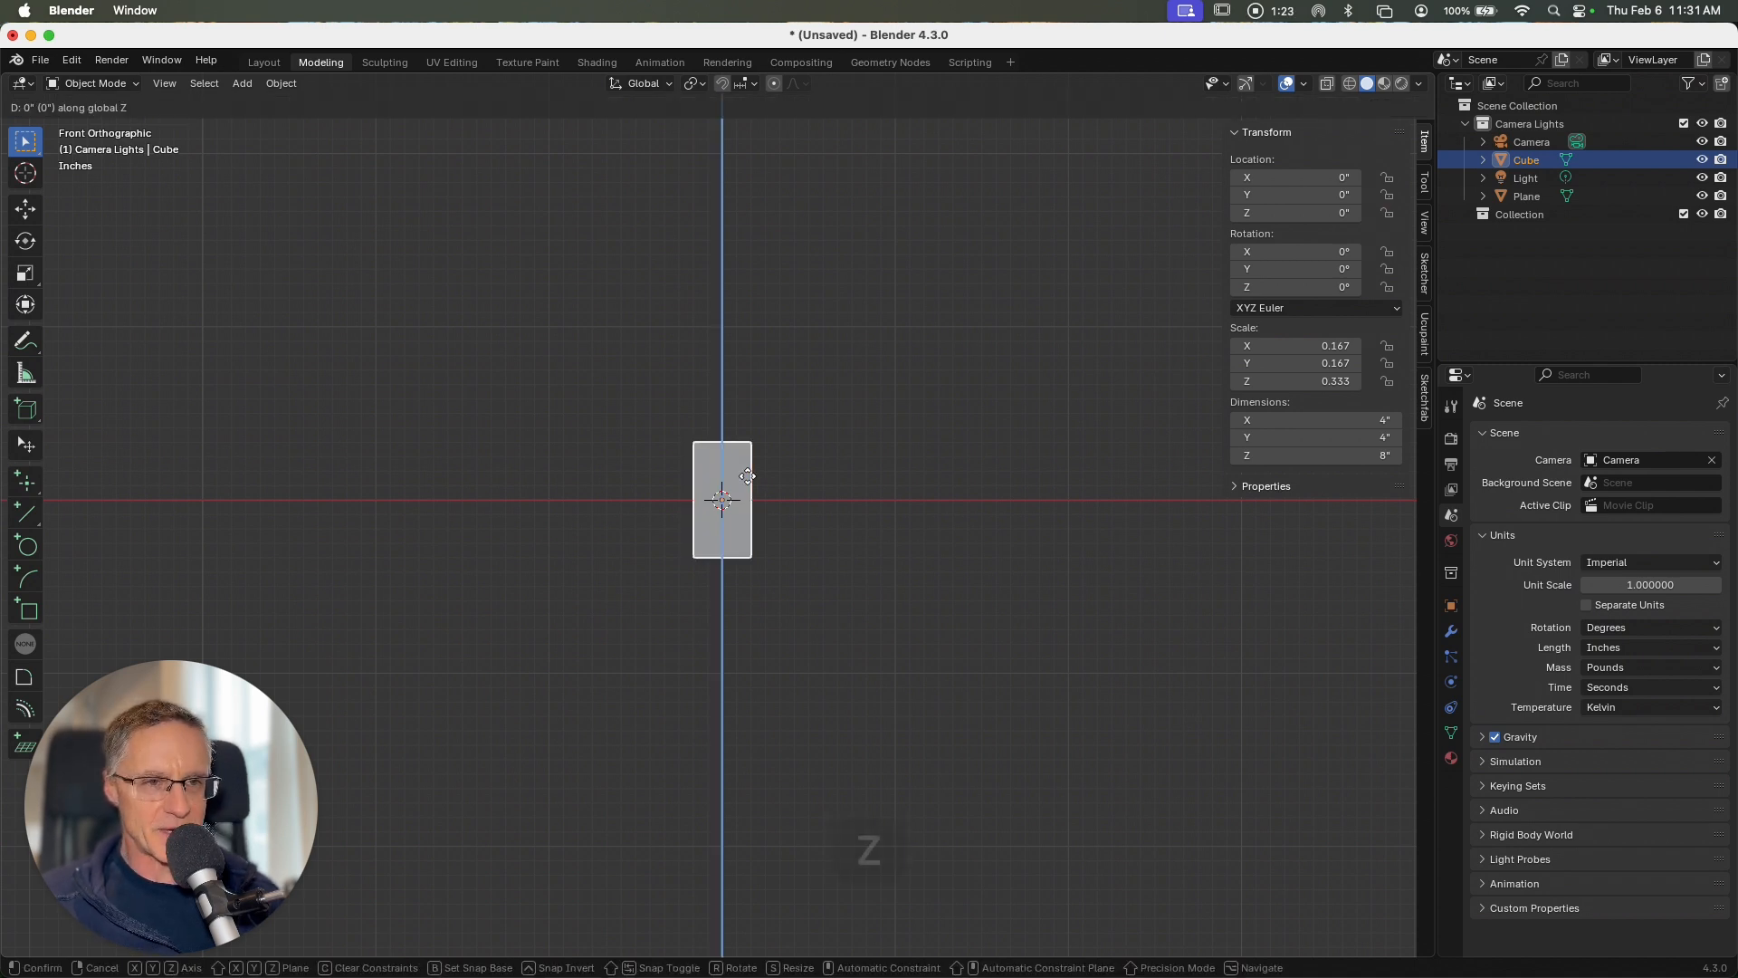
pyautogui.click(757, 422)
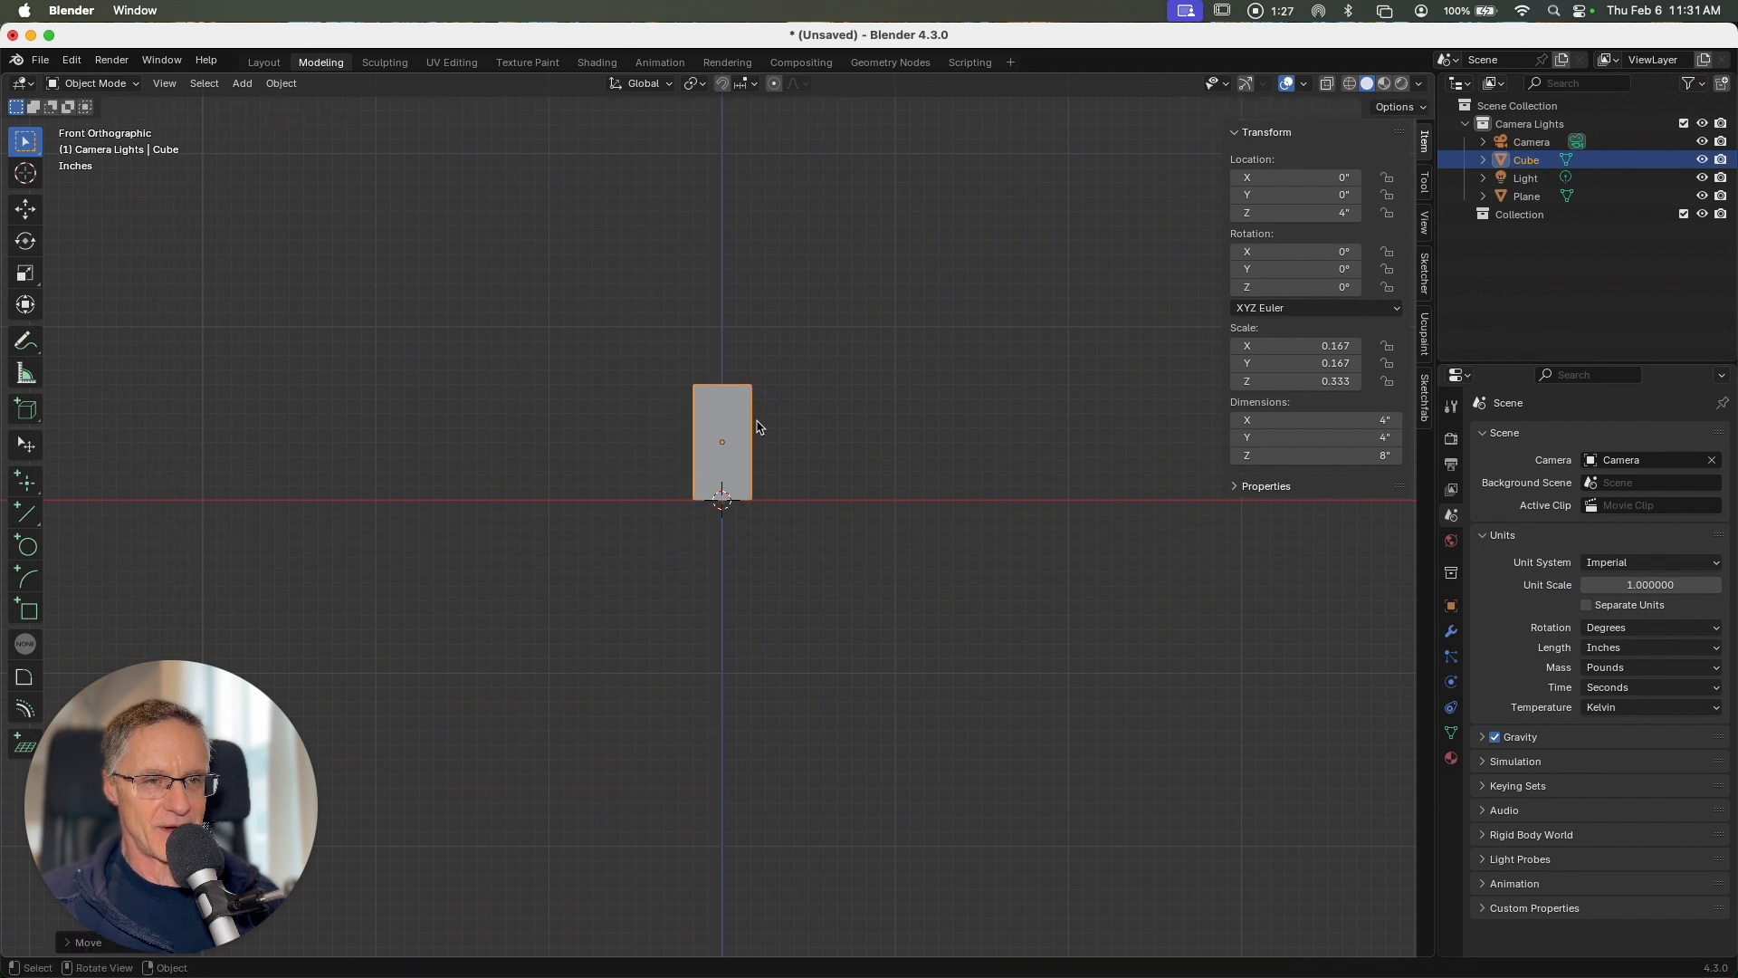
# Step: Apply the scale of both the cube and the plane
pyautogui.moveTo(757, 422); pyautogui.dragTo(756, 433, button='middle')
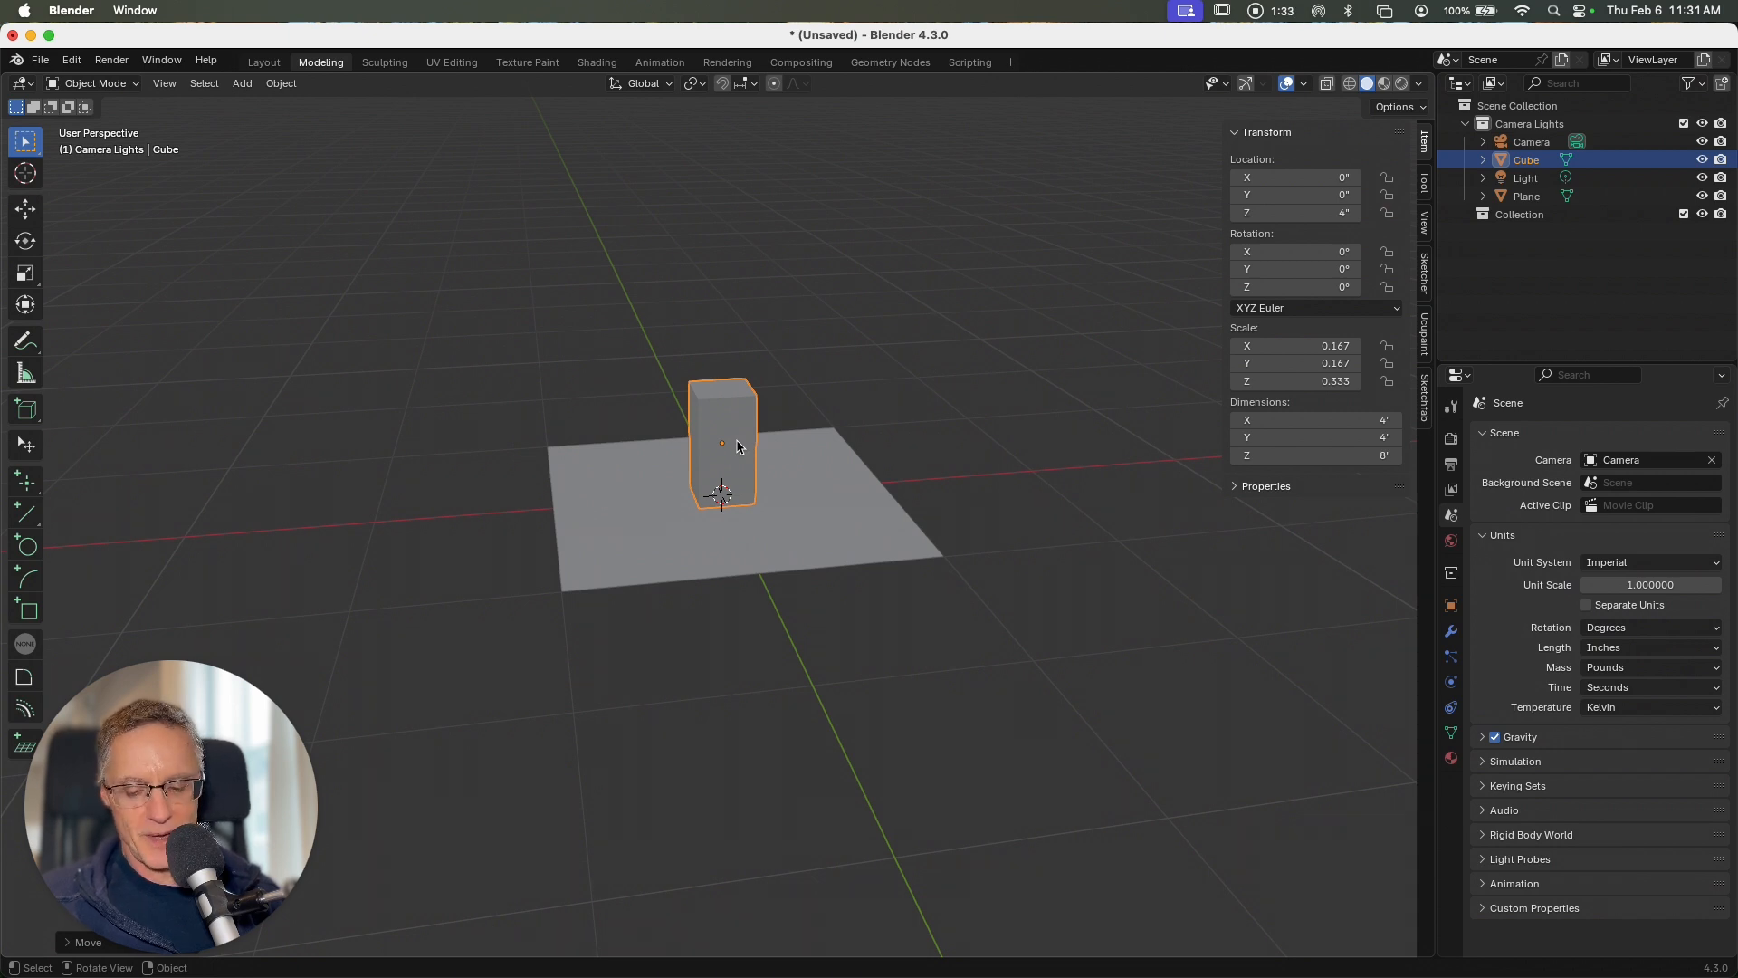
pyautogui.hotkey('ctrl', 'a')
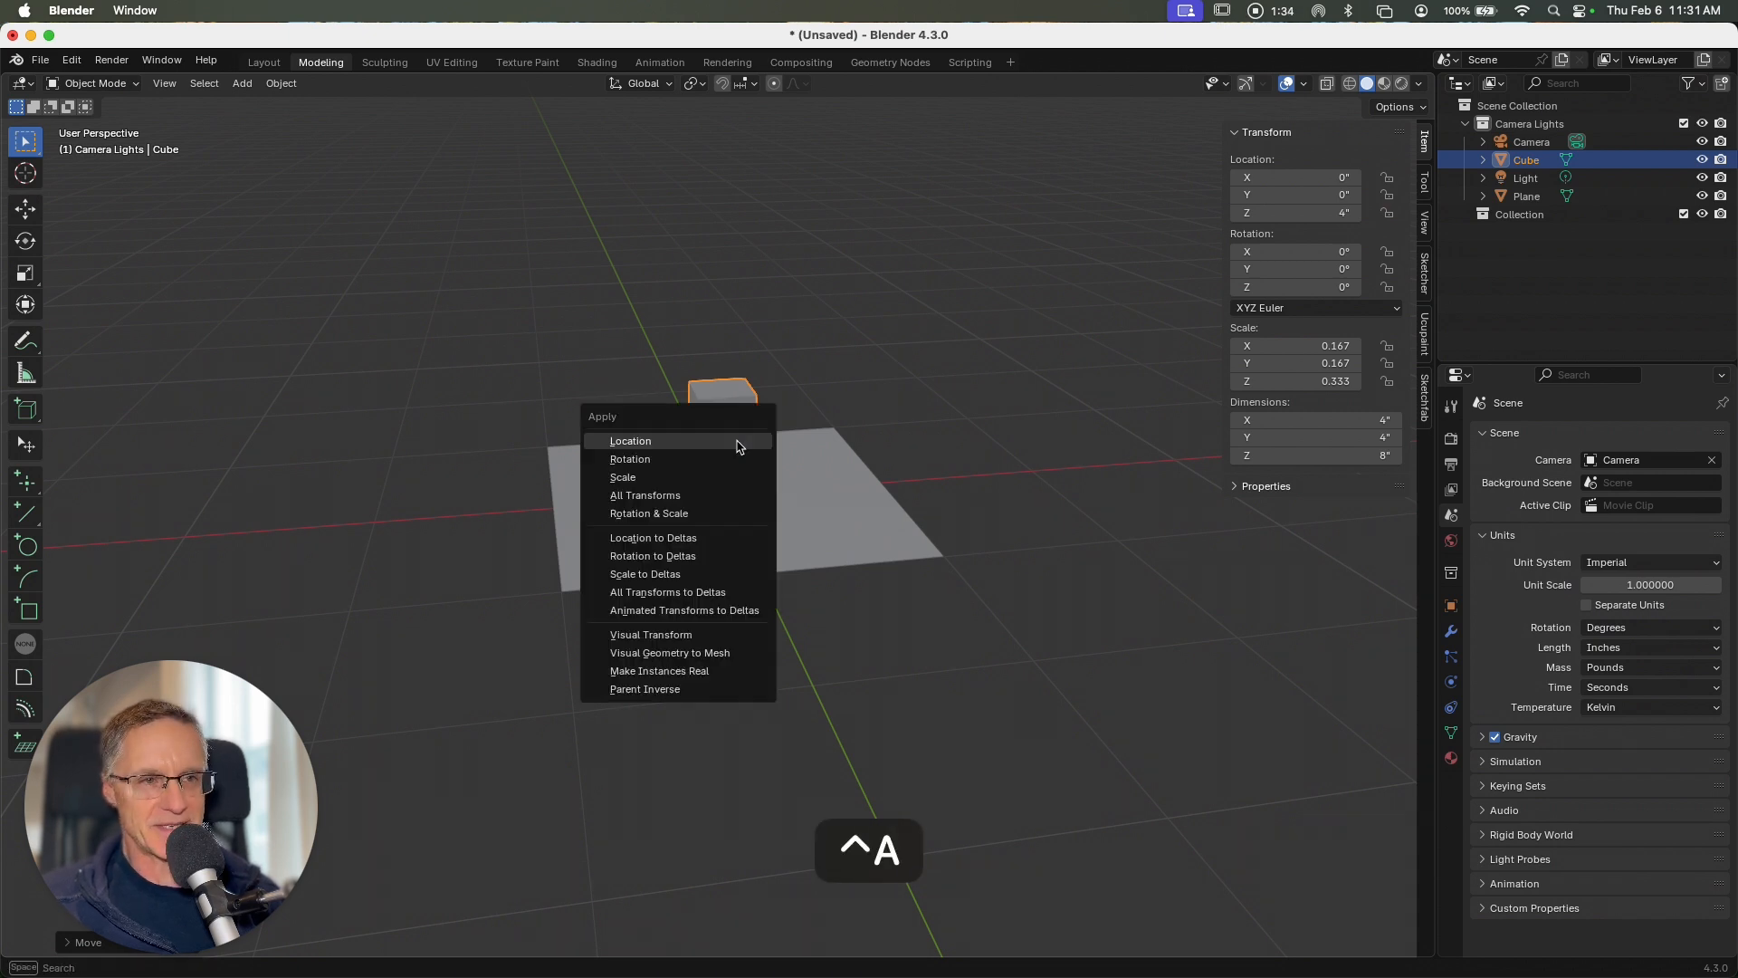
pyautogui.click(700, 479)
pyautogui.click(832, 523)
pyautogui.hotkey('ctrl', 'a')
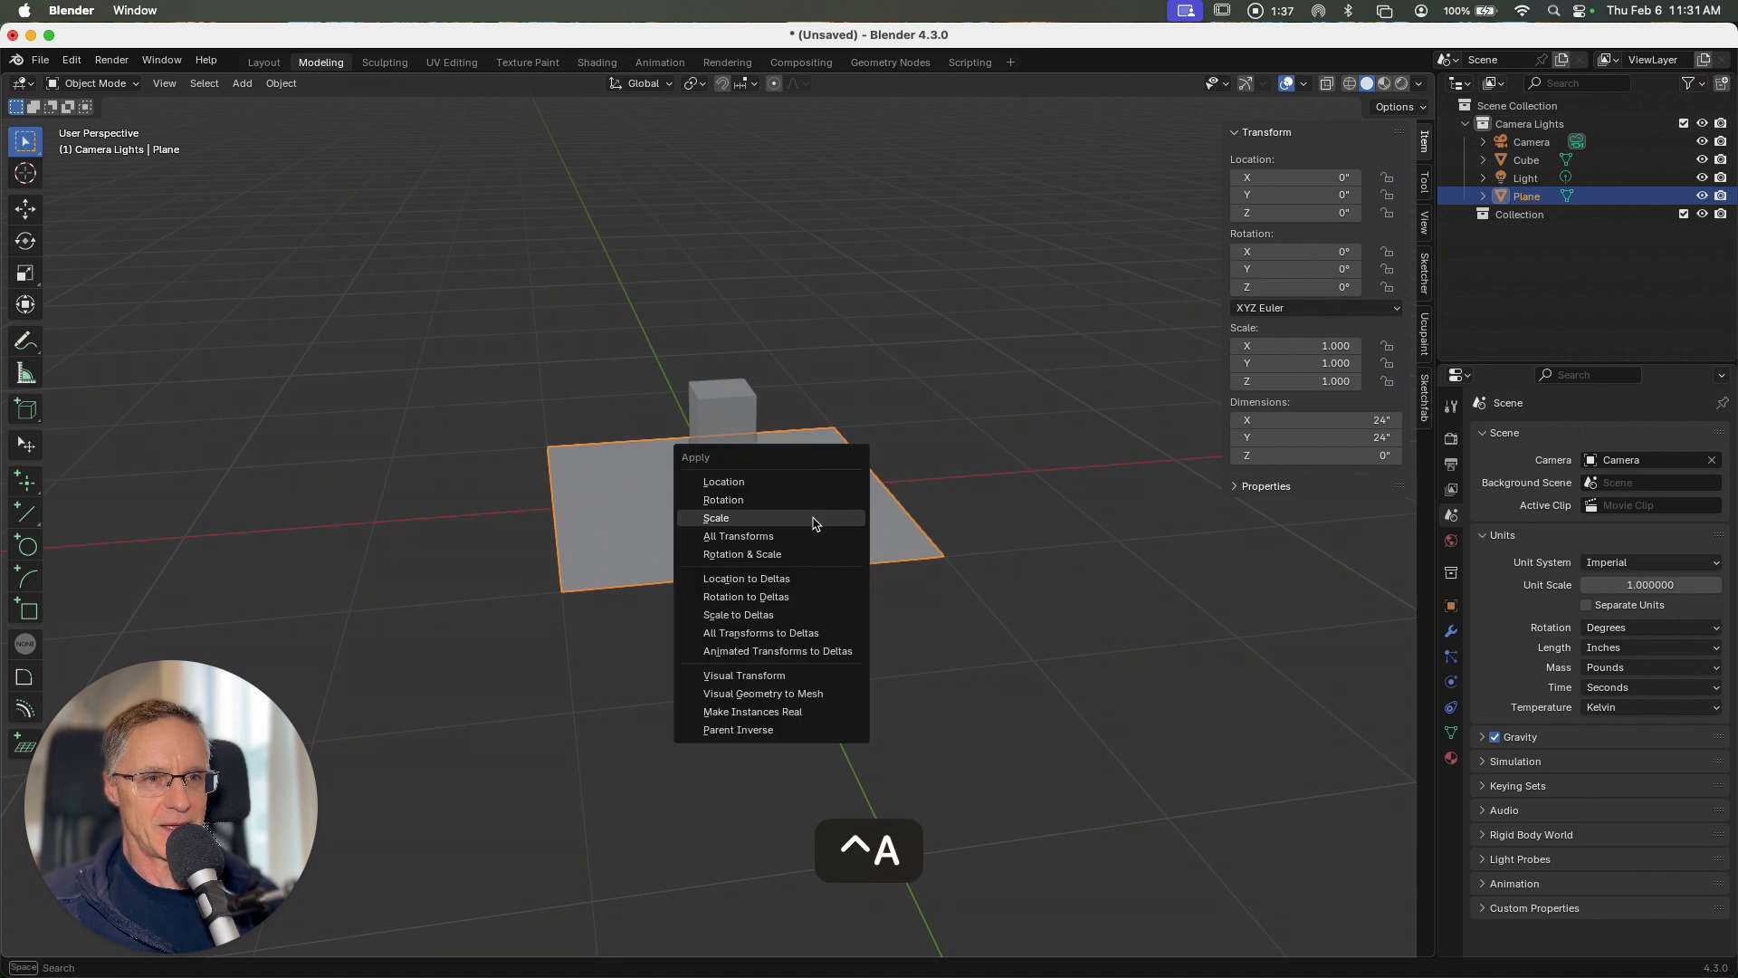
pyautogui.click(812, 522)
# Step: Add an Array modifier to the cube and set its relative offset X factor to 1.1
pyautogui.click(714, 432)
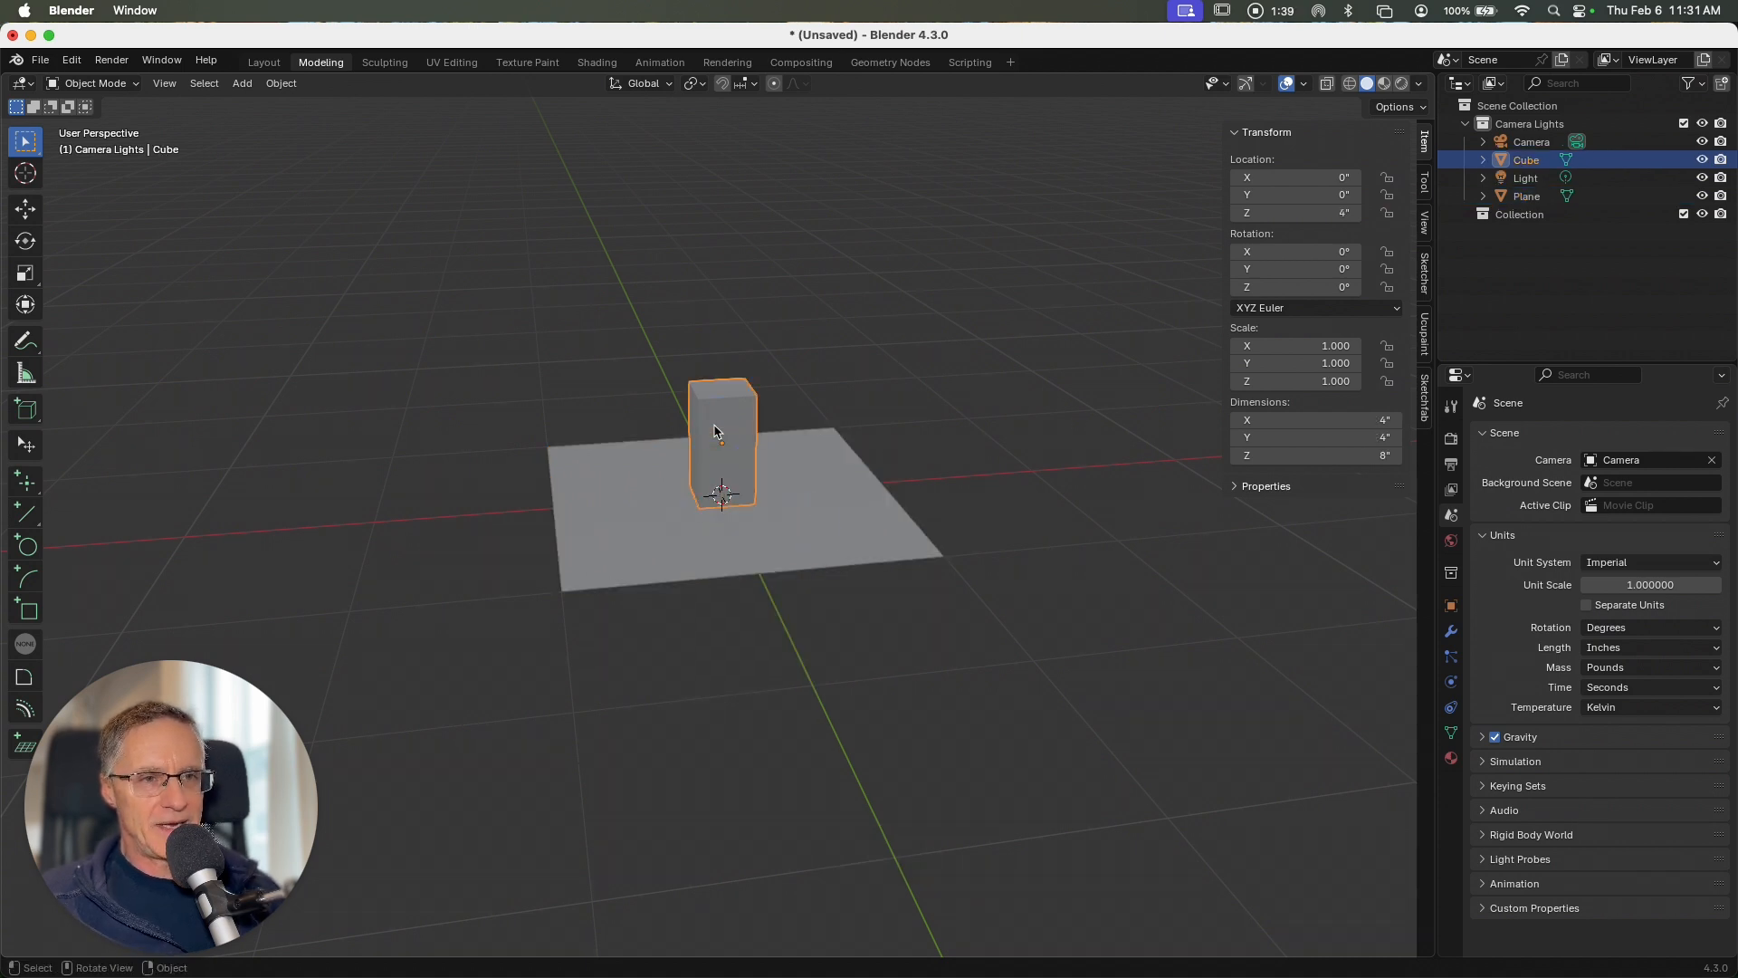
pyautogui.hscroll(5, 714, 431)
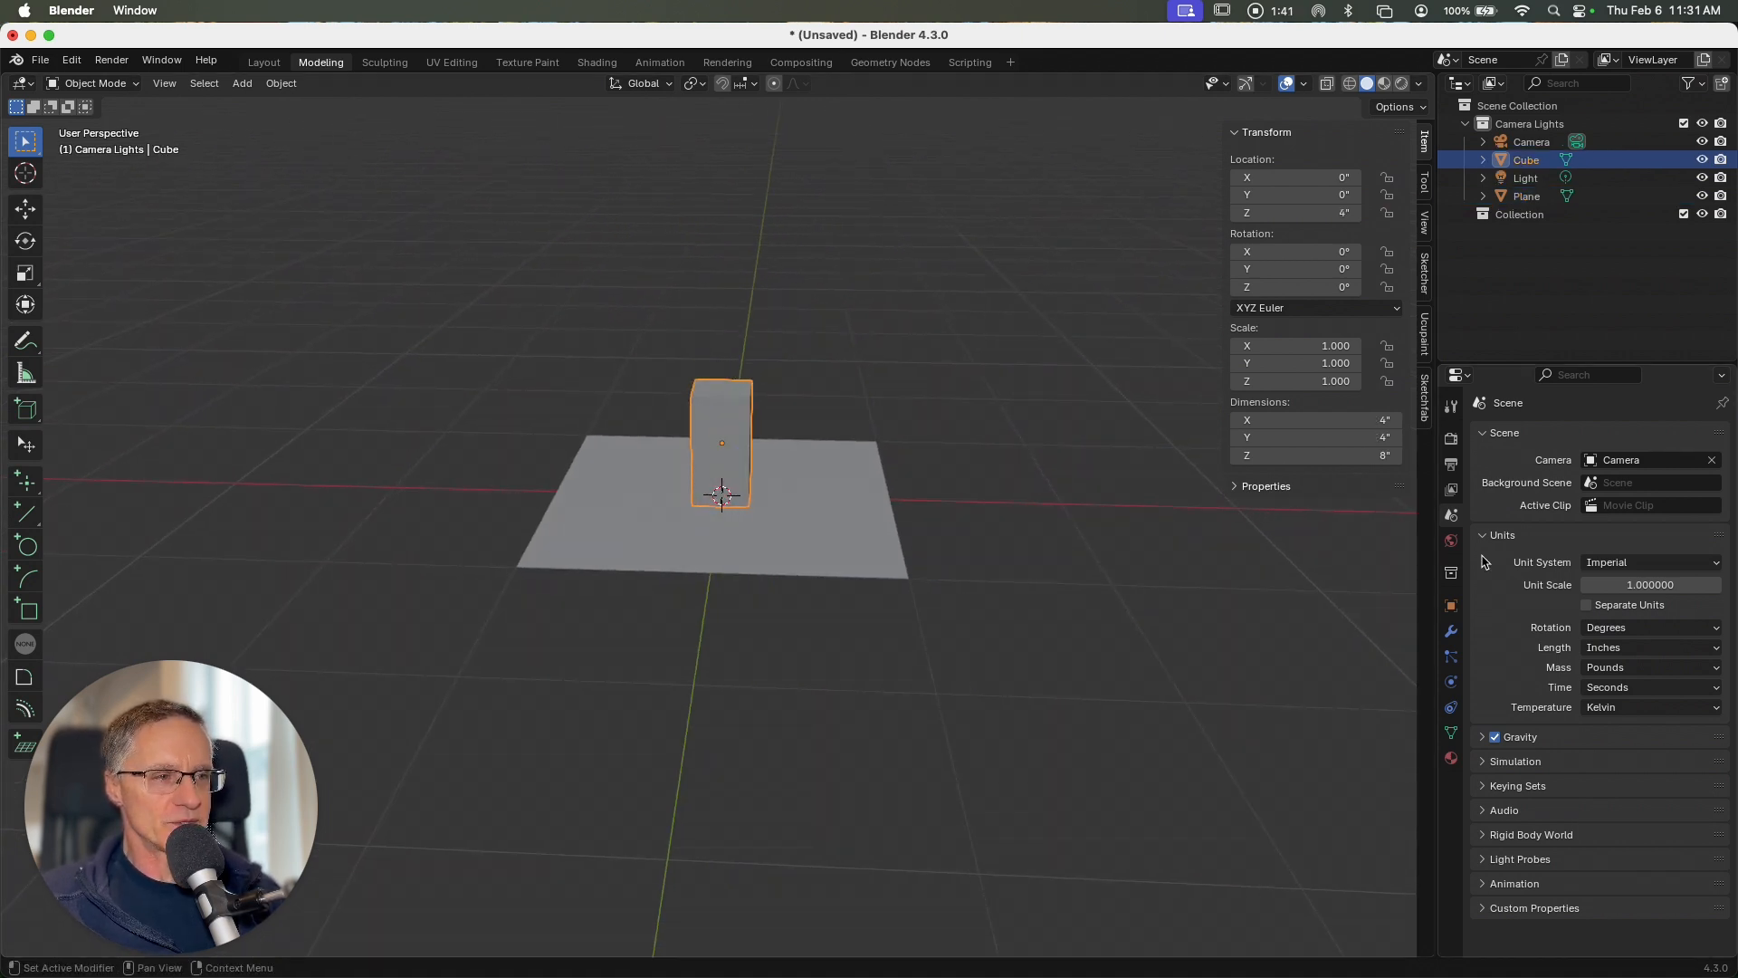
pyautogui.click(1450, 631)
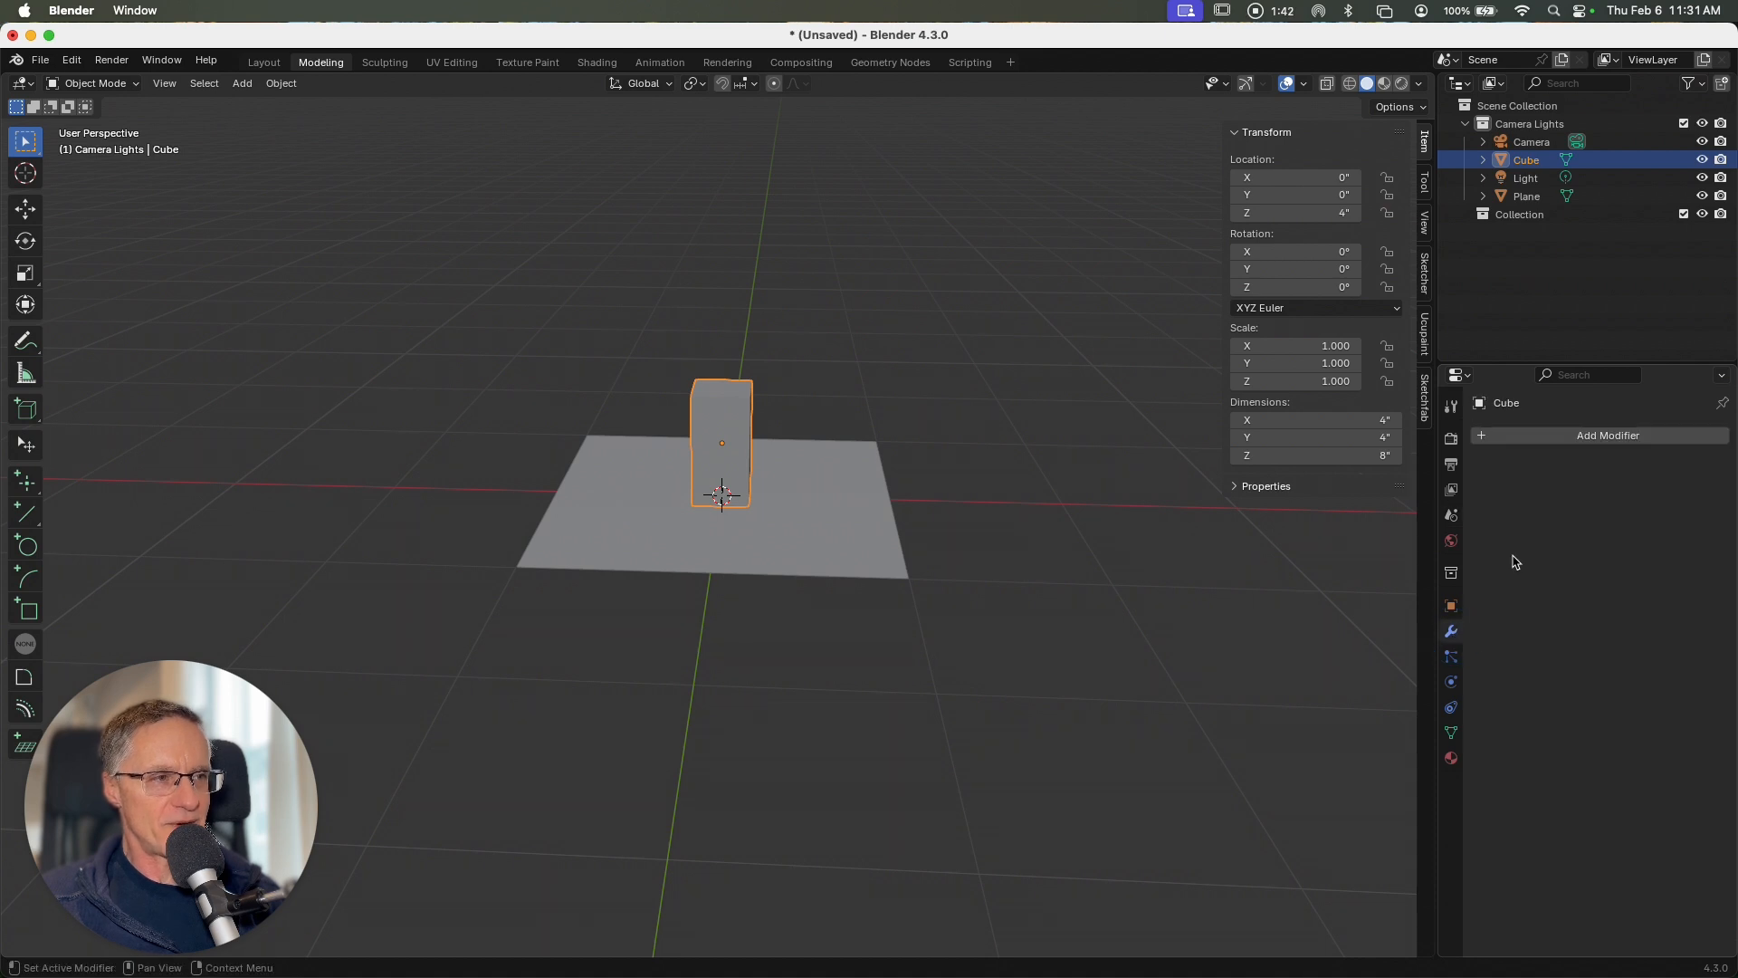
pyautogui.click(1546, 436)
pyautogui.moveTo(1525, 501)
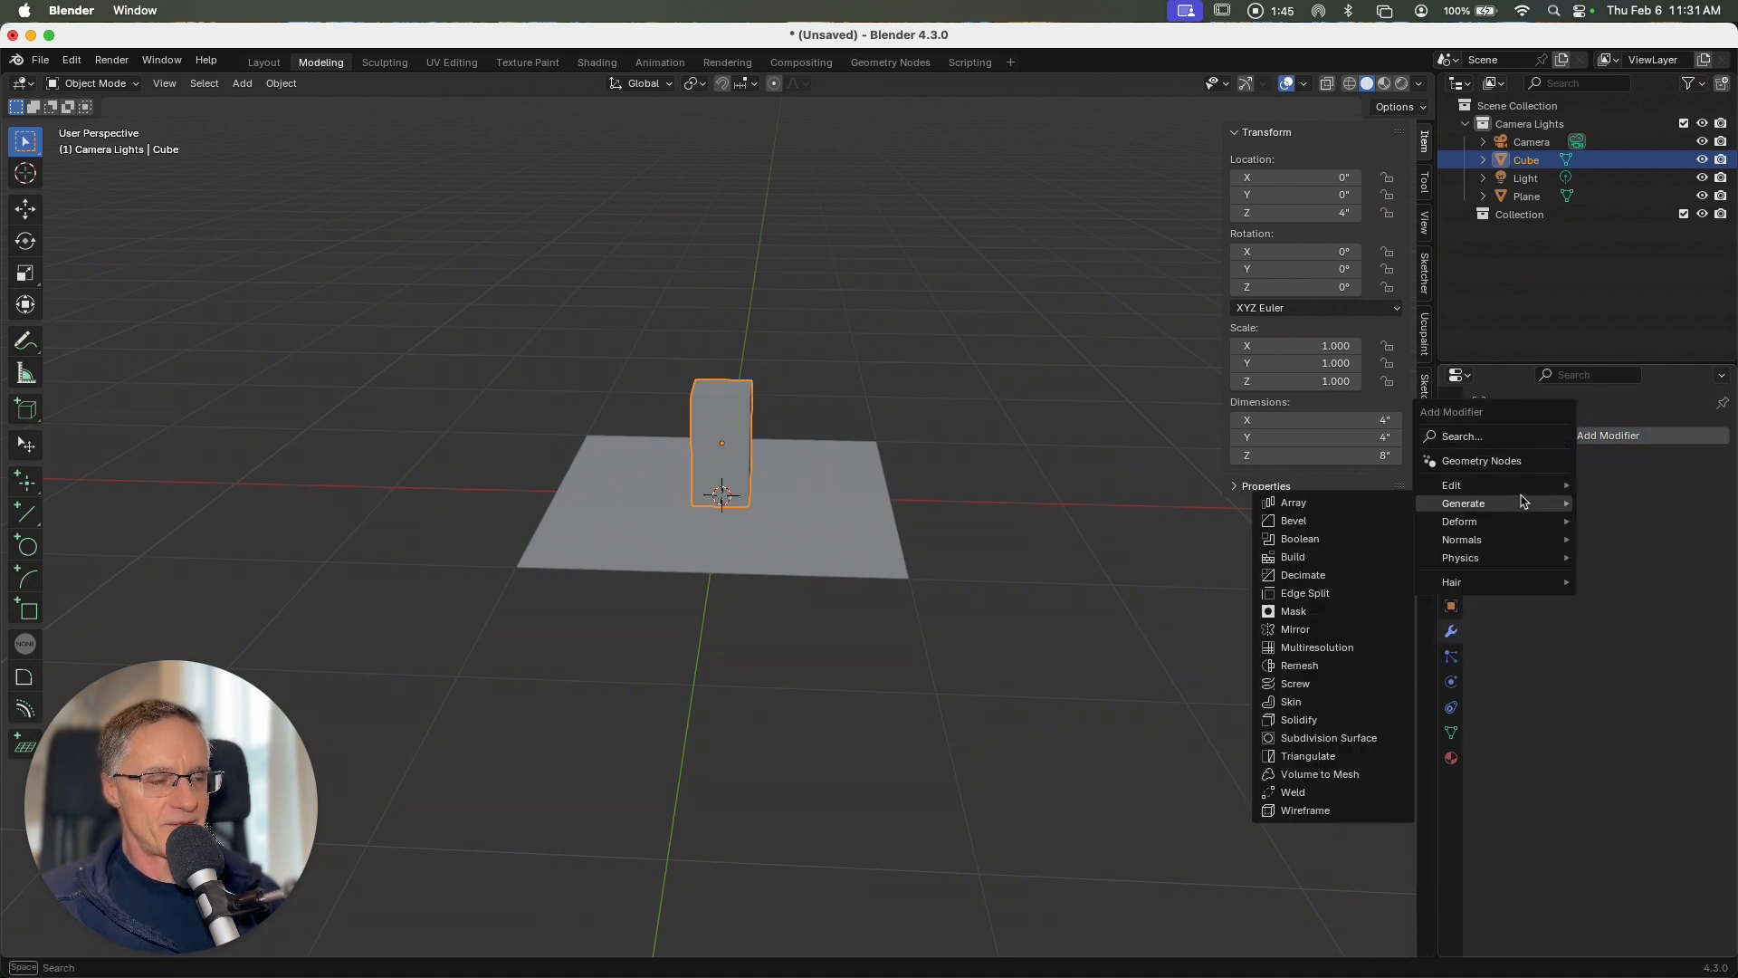
pyautogui.click(1371, 504)
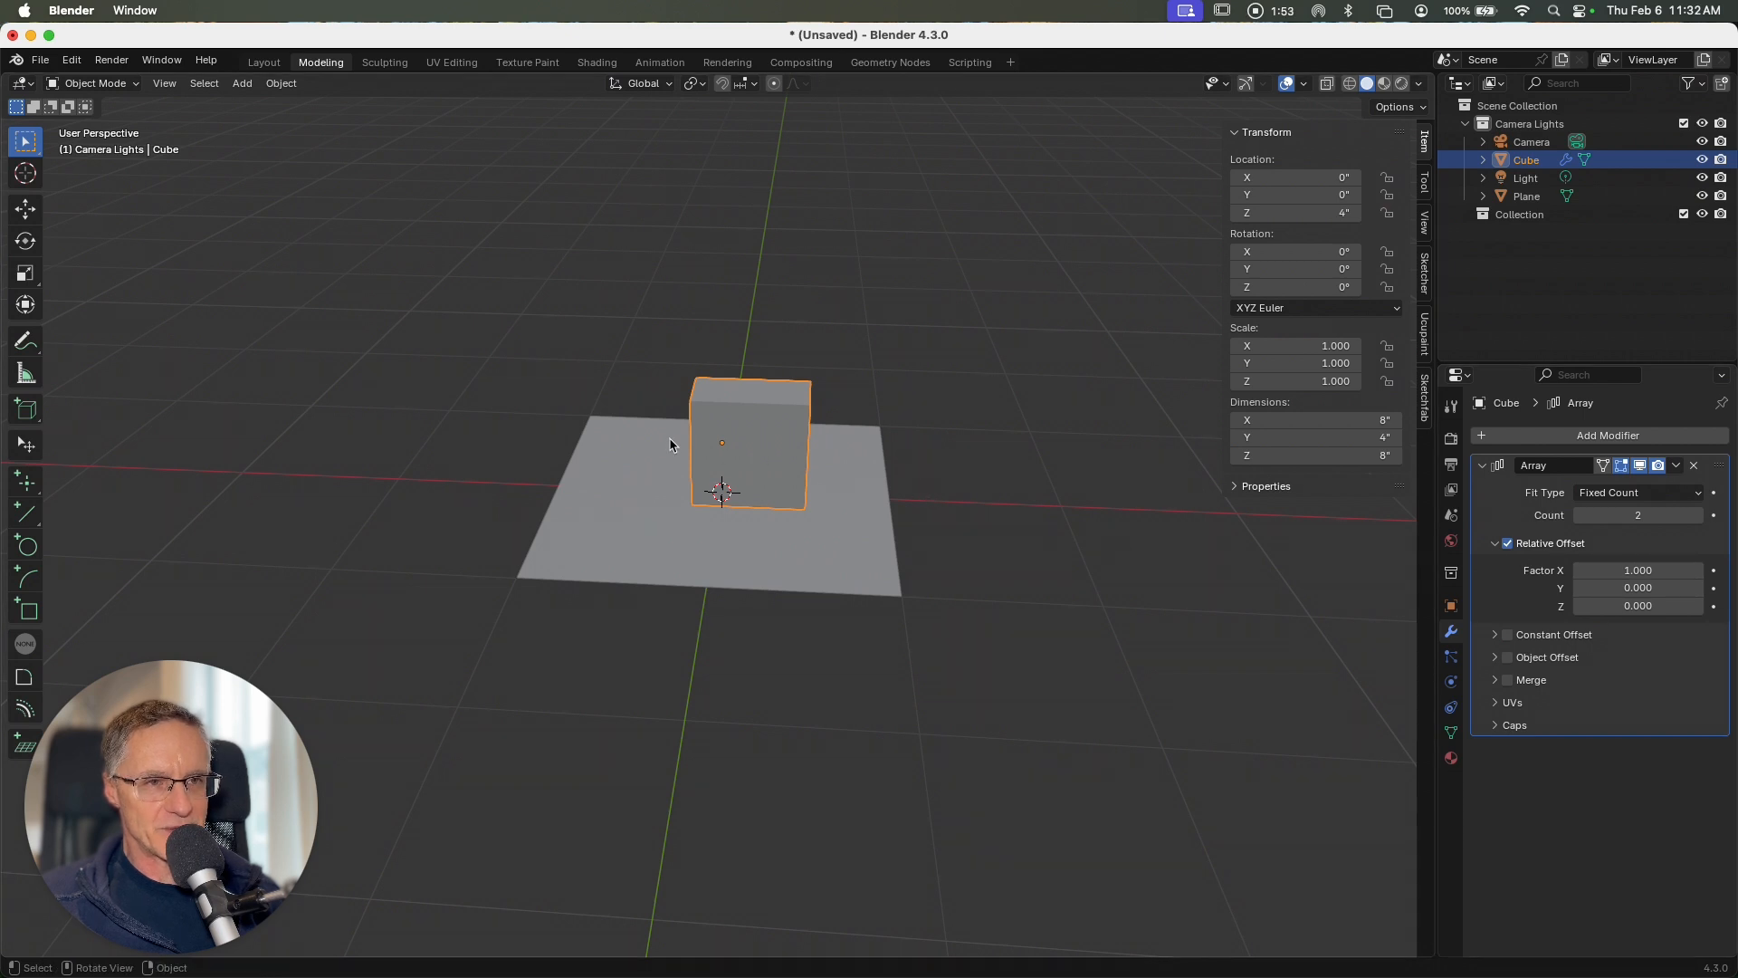
pyautogui.click(1697, 571)
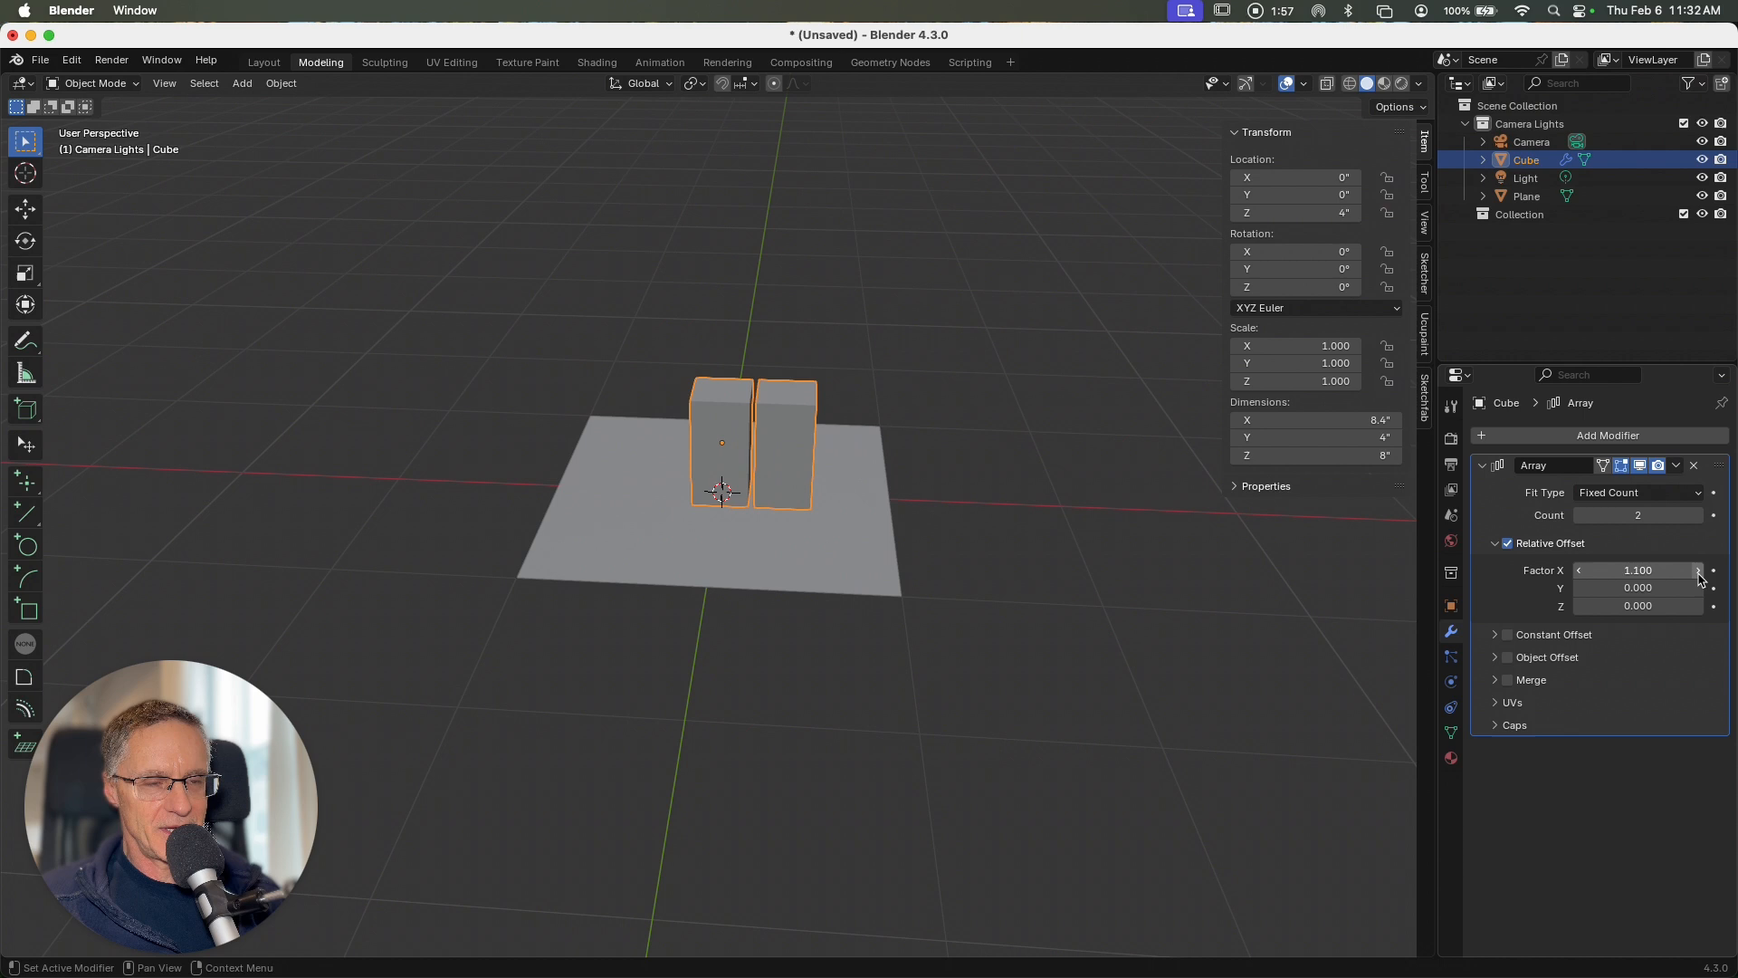
# Step: Set the Array modifier's relative offset X factor to 1.2 and its count to 3
pyautogui.click(1698, 570)
pyautogui.scroll(5, 773, 555)
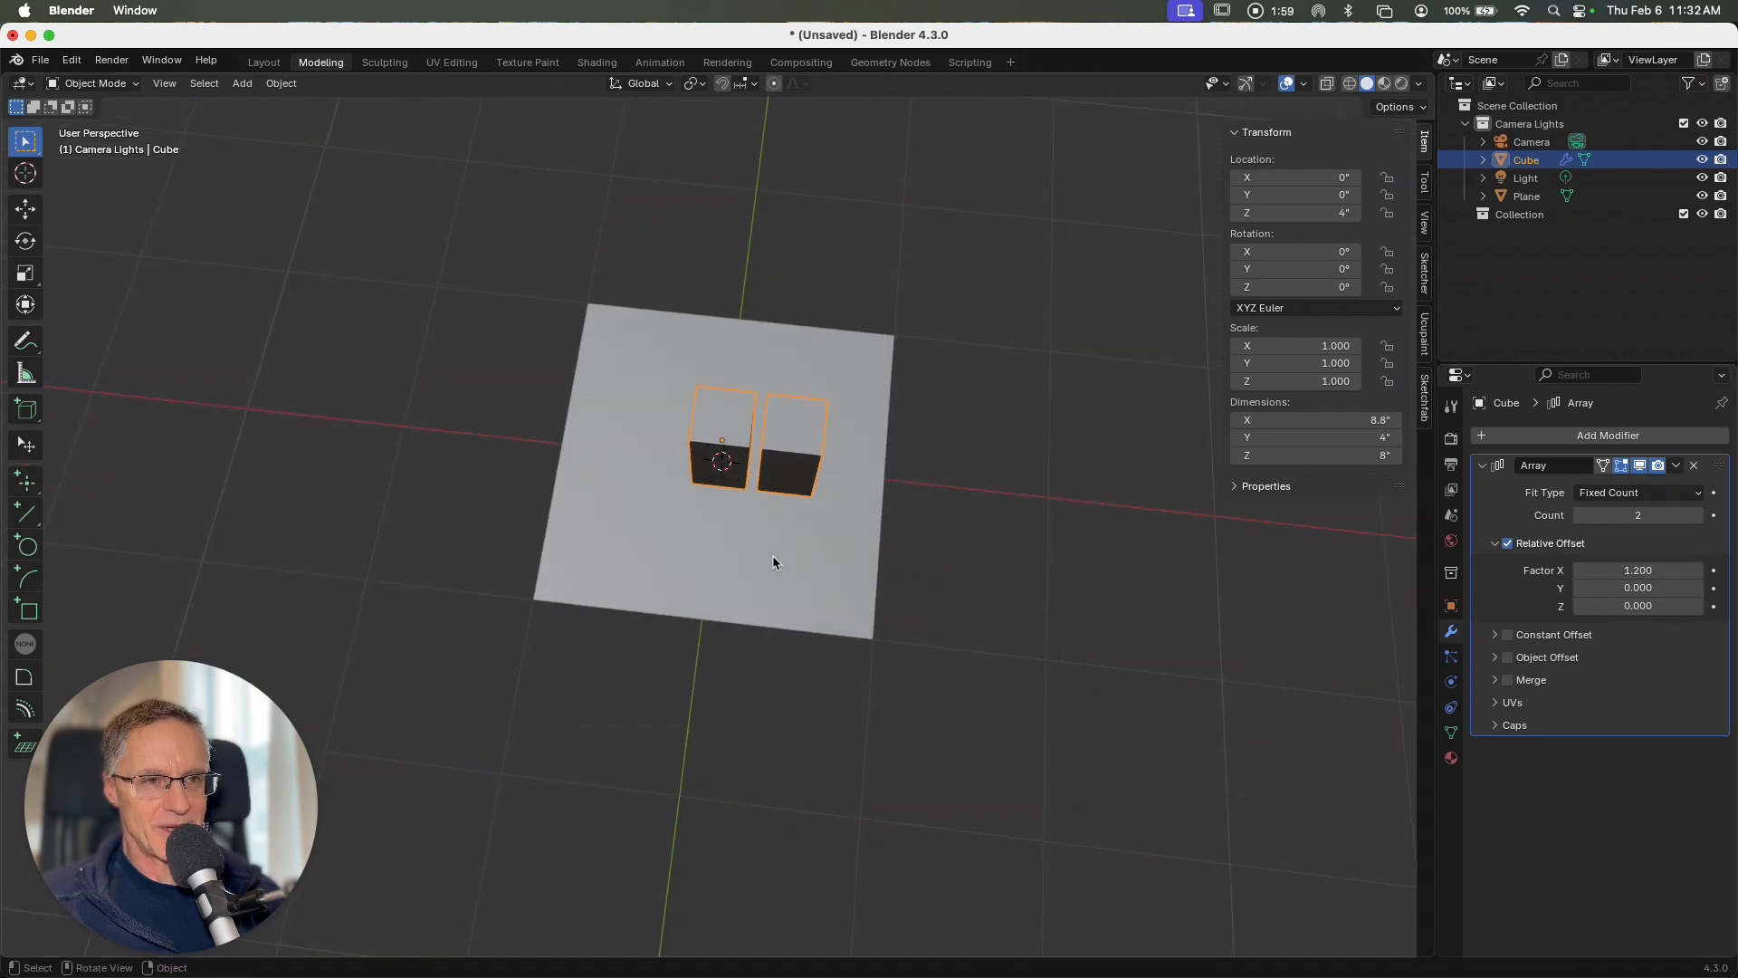
pyautogui.scroll(-4, 773, 556)
pyautogui.click(1697, 516)
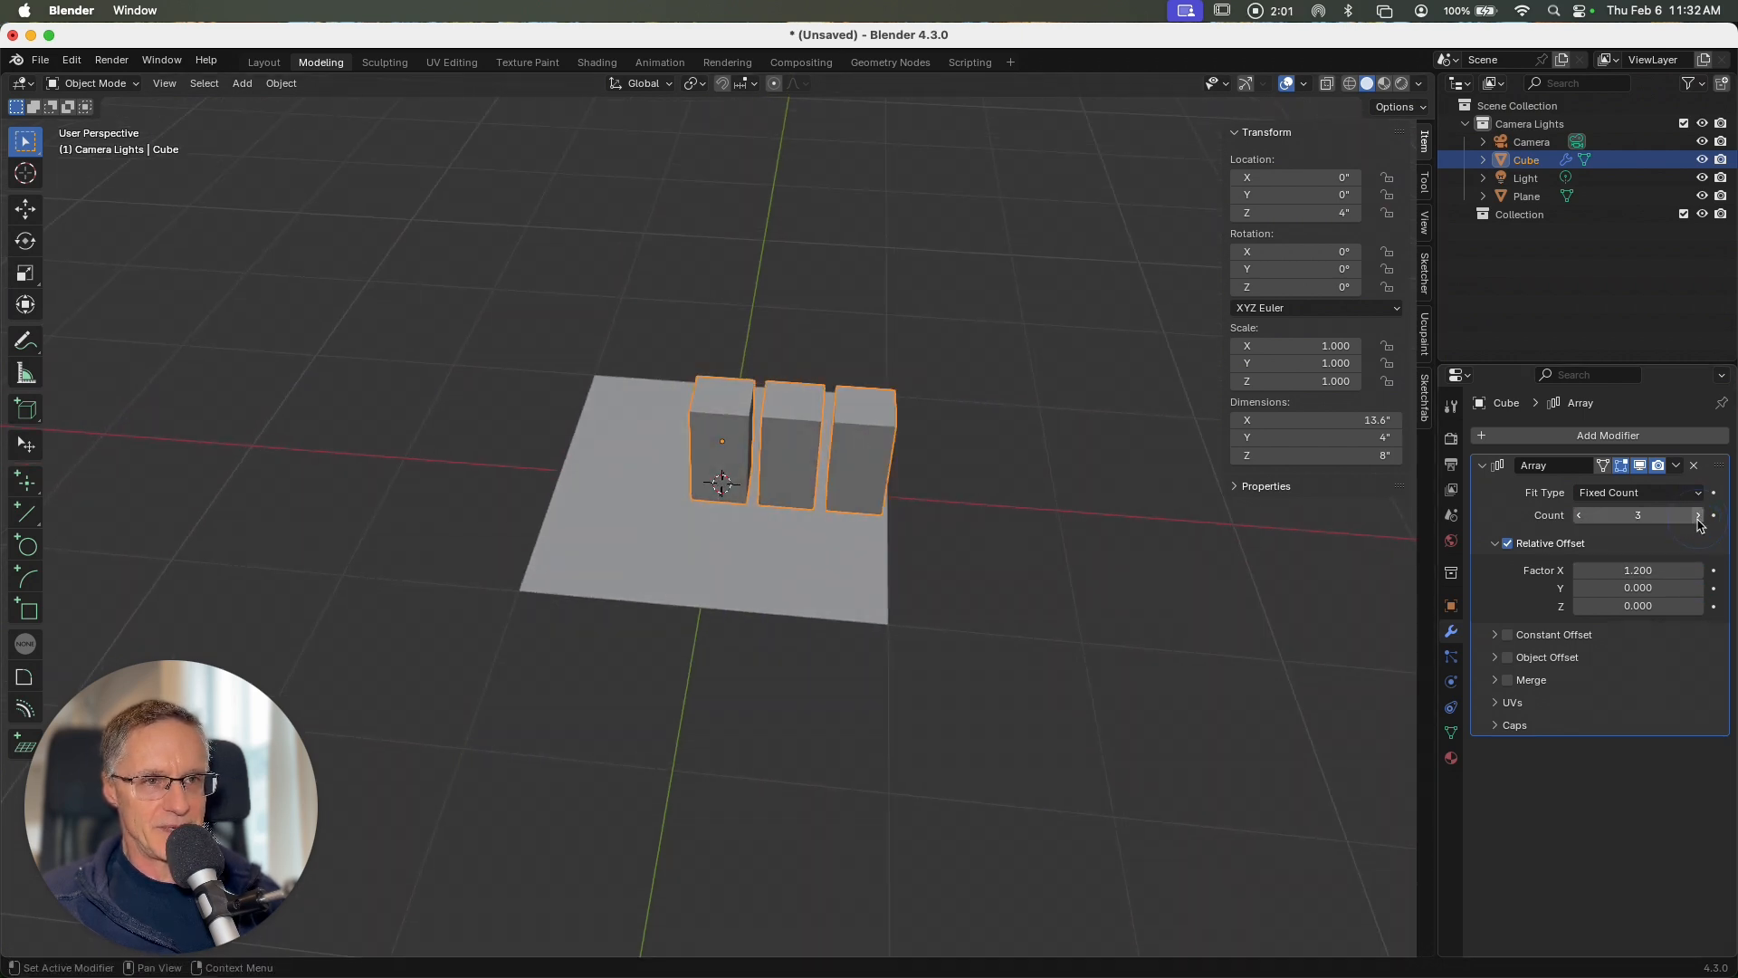
pyautogui.scroll(4, 1019, 578)
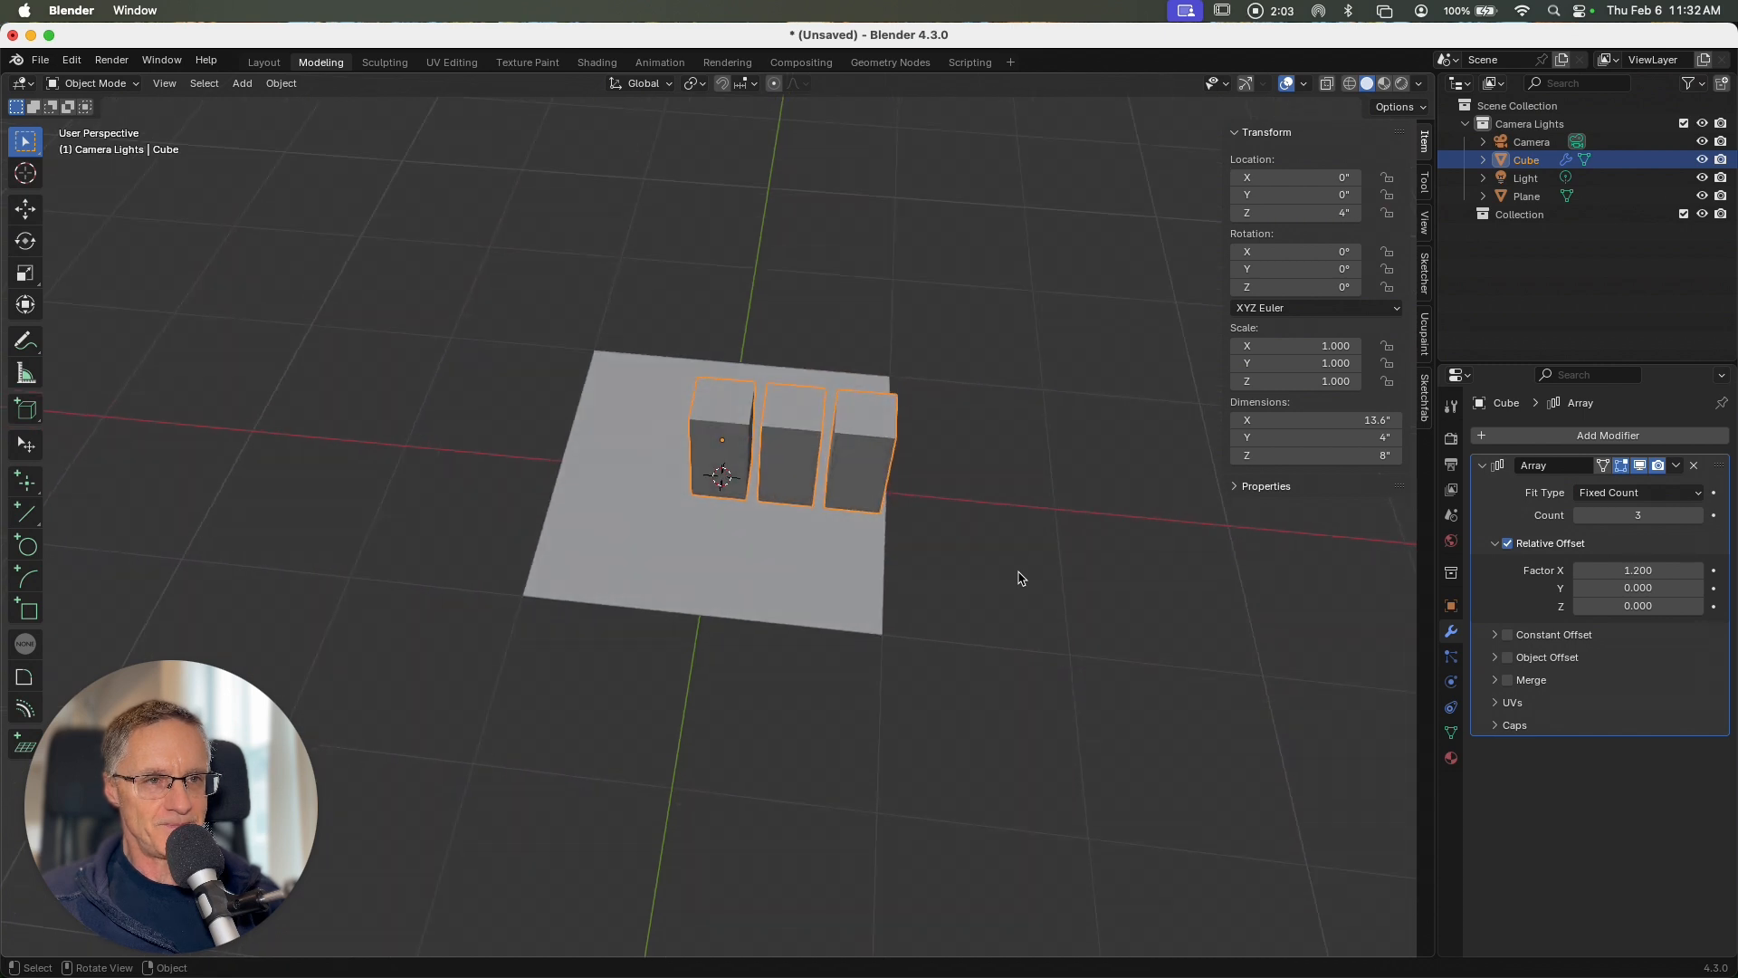
pyautogui.scroll(-4, 1020, 578)
pyautogui.scroll(-1, 1019, 579)
pyautogui.scroll(-3, 1252, 590)
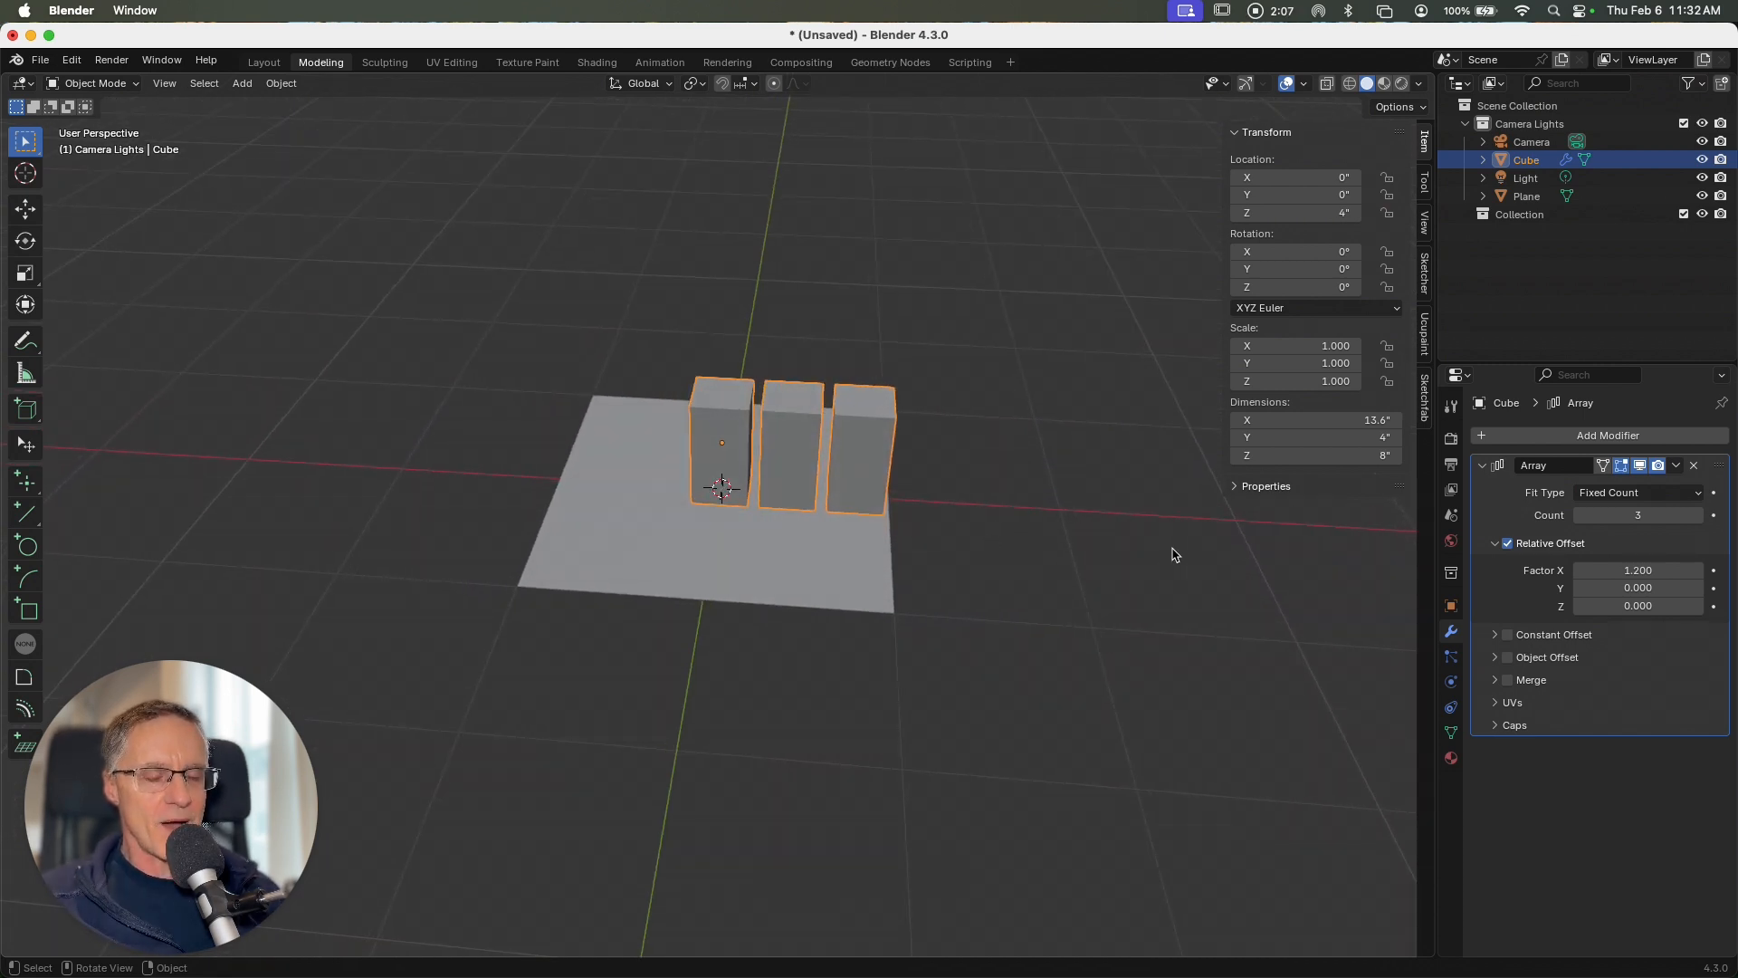
# Step: Duplicate the Array modifier and set the copy's relative offset factors to X 0 and Y 1.2
pyautogui.click(1675, 465)
pyautogui.click(1635, 505)
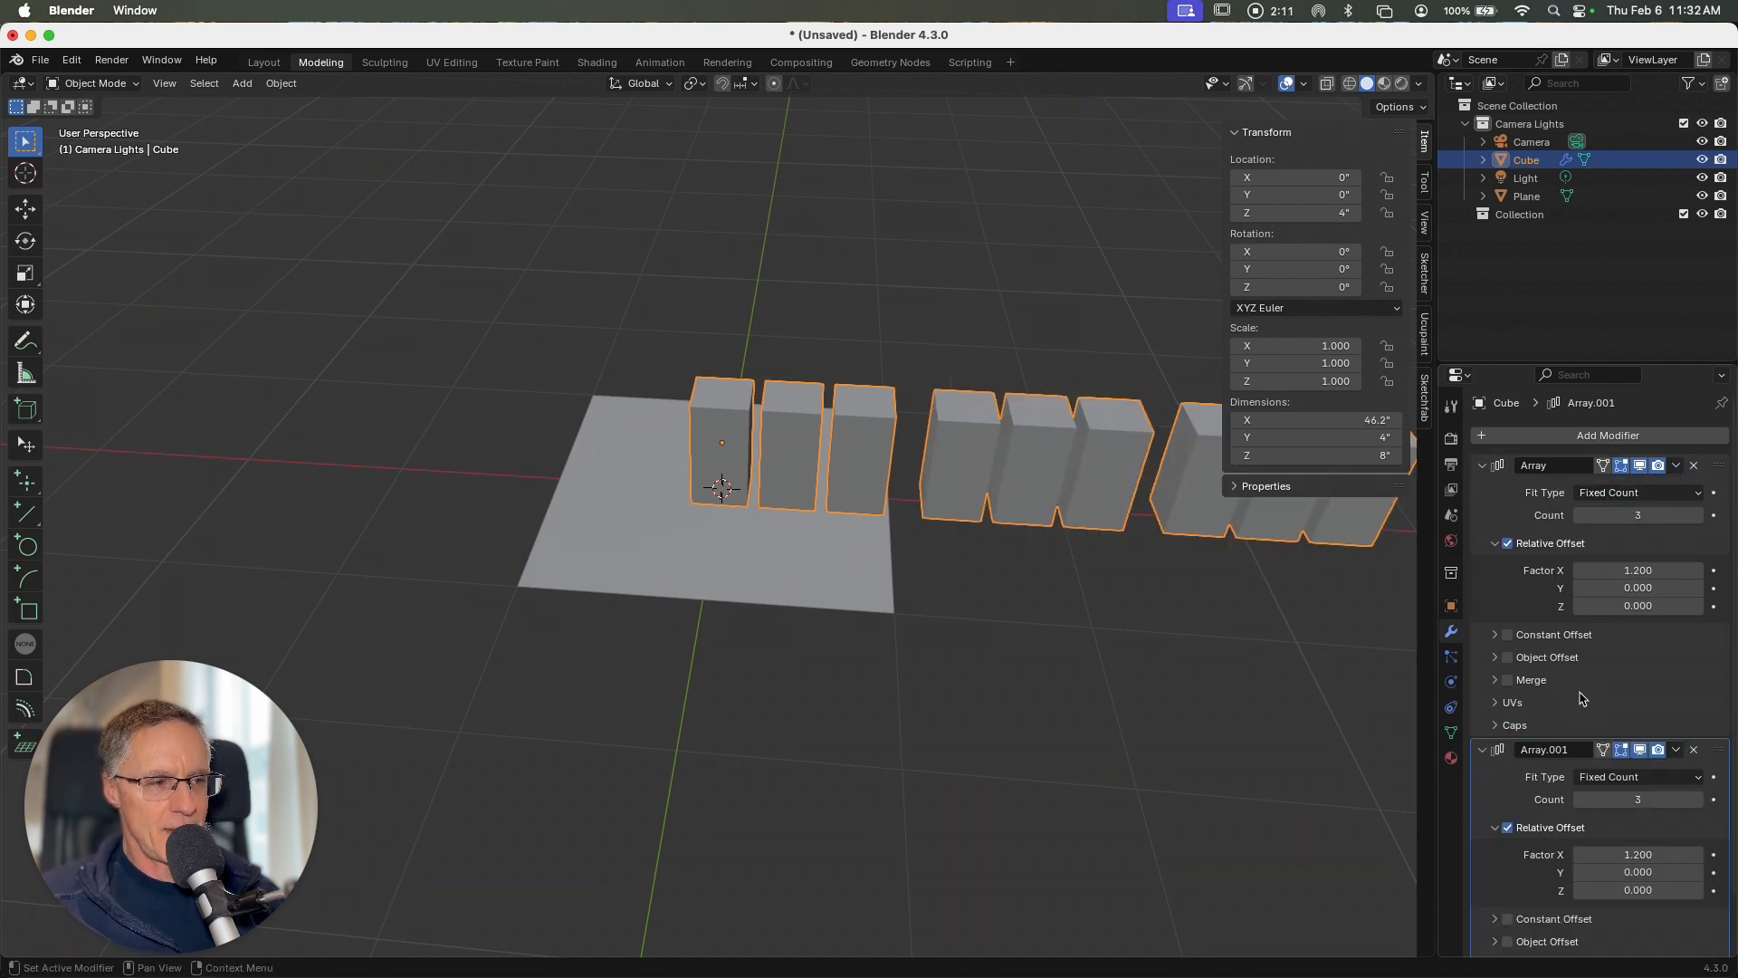
pyautogui.scroll(-2, 1565, 748)
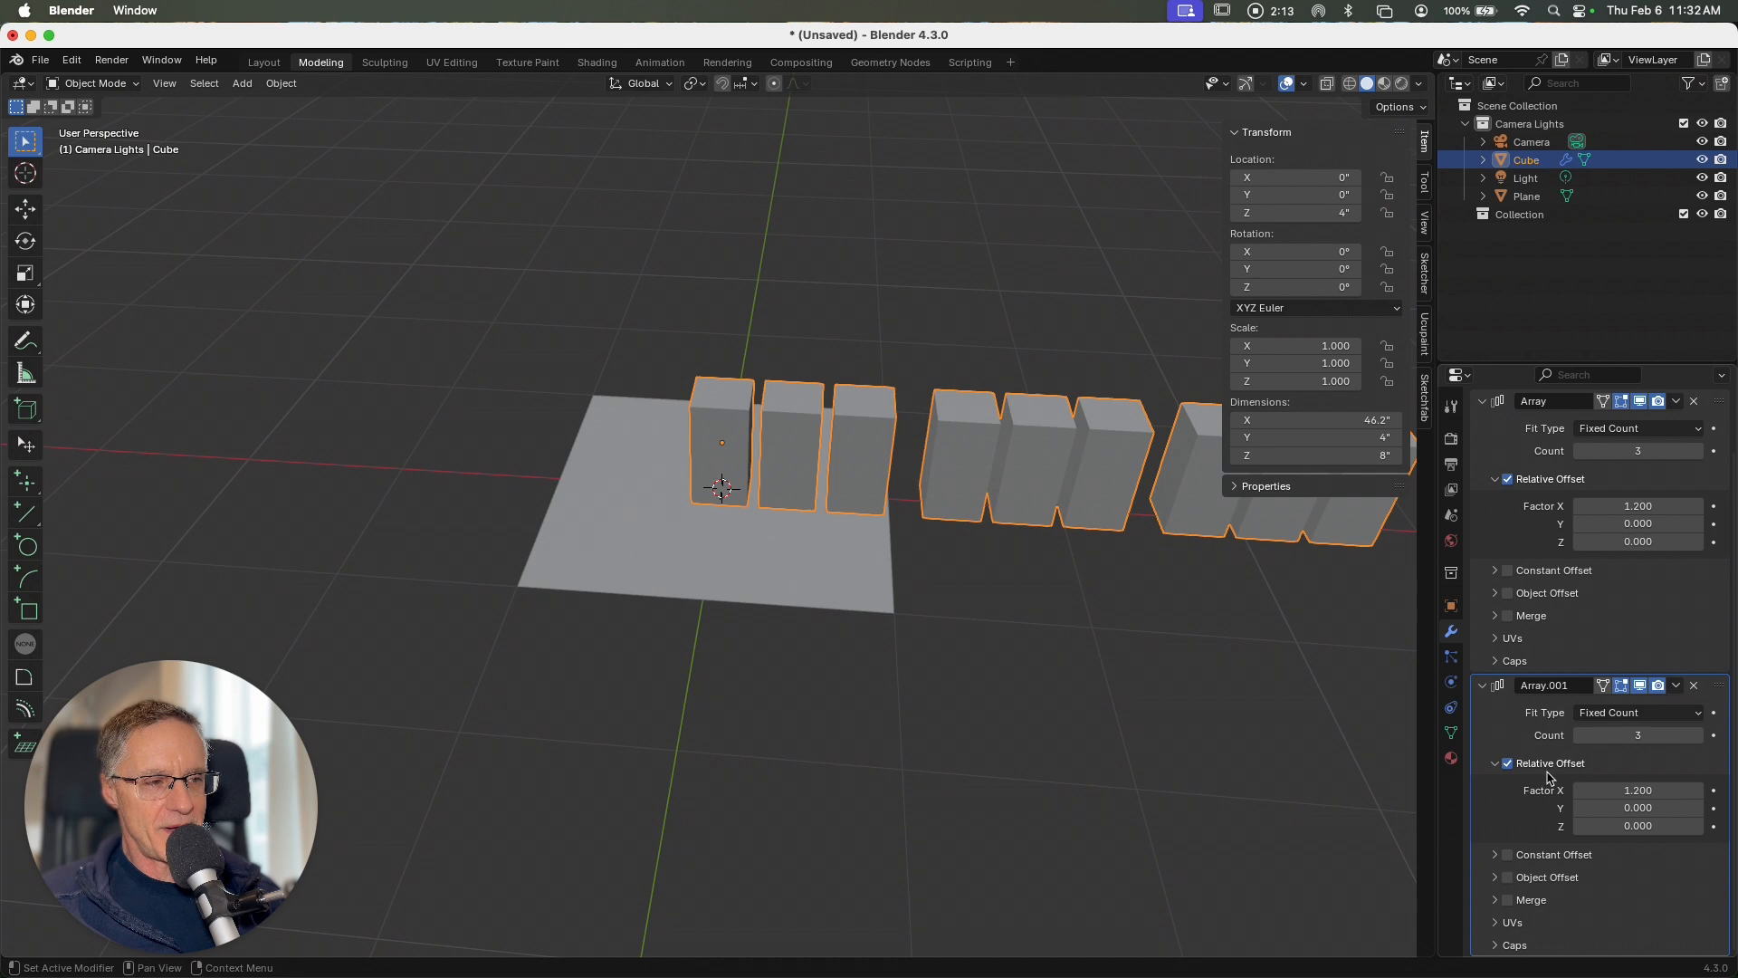
pyautogui.click(1601, 796)
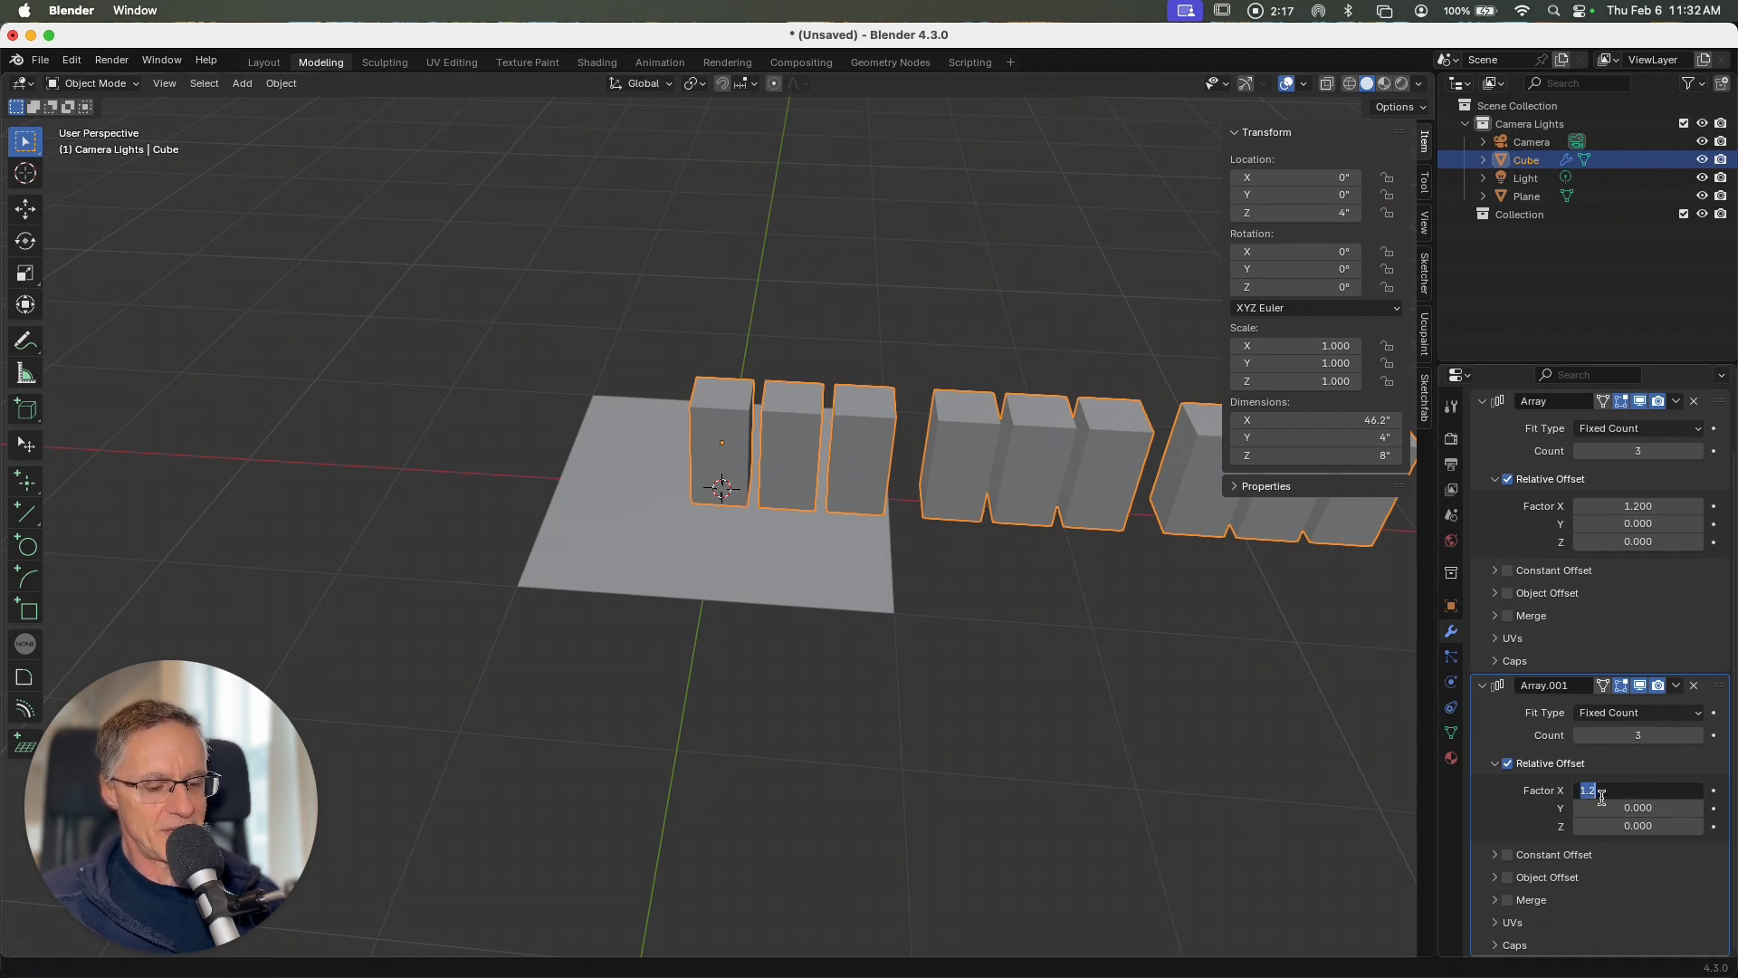
pyautogui.write('0')
pyautogui.press('Tab')
pyautogui.write('1')
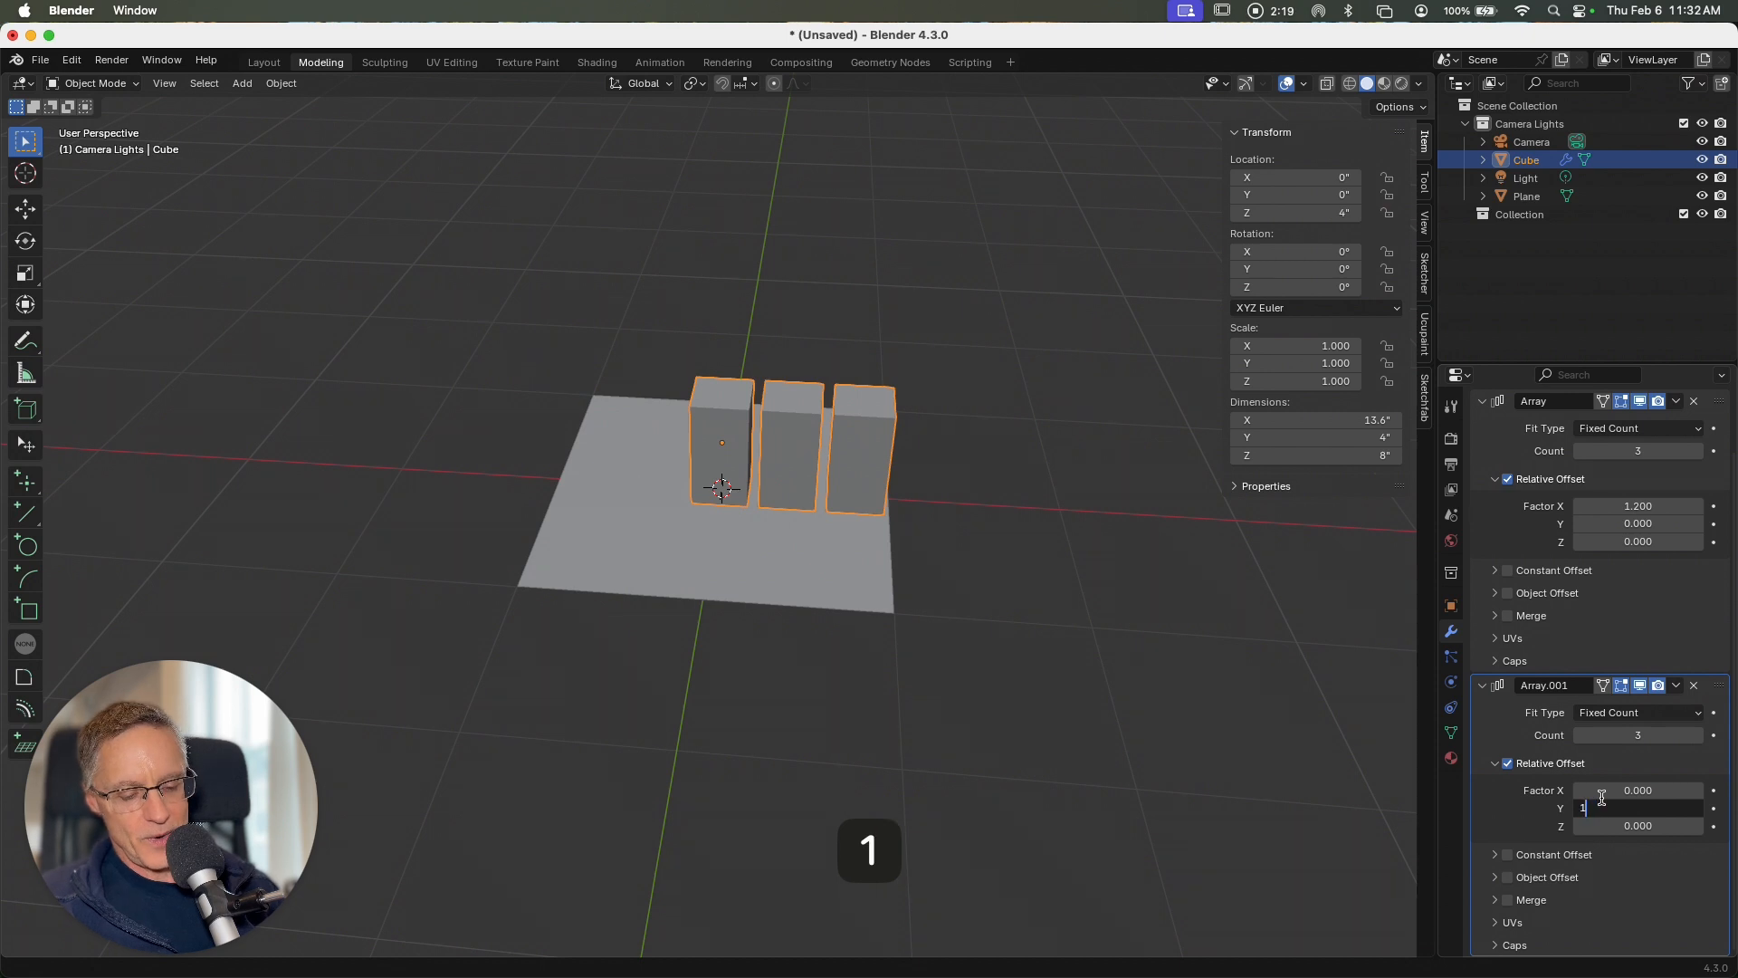
pyautogui.write('.2')
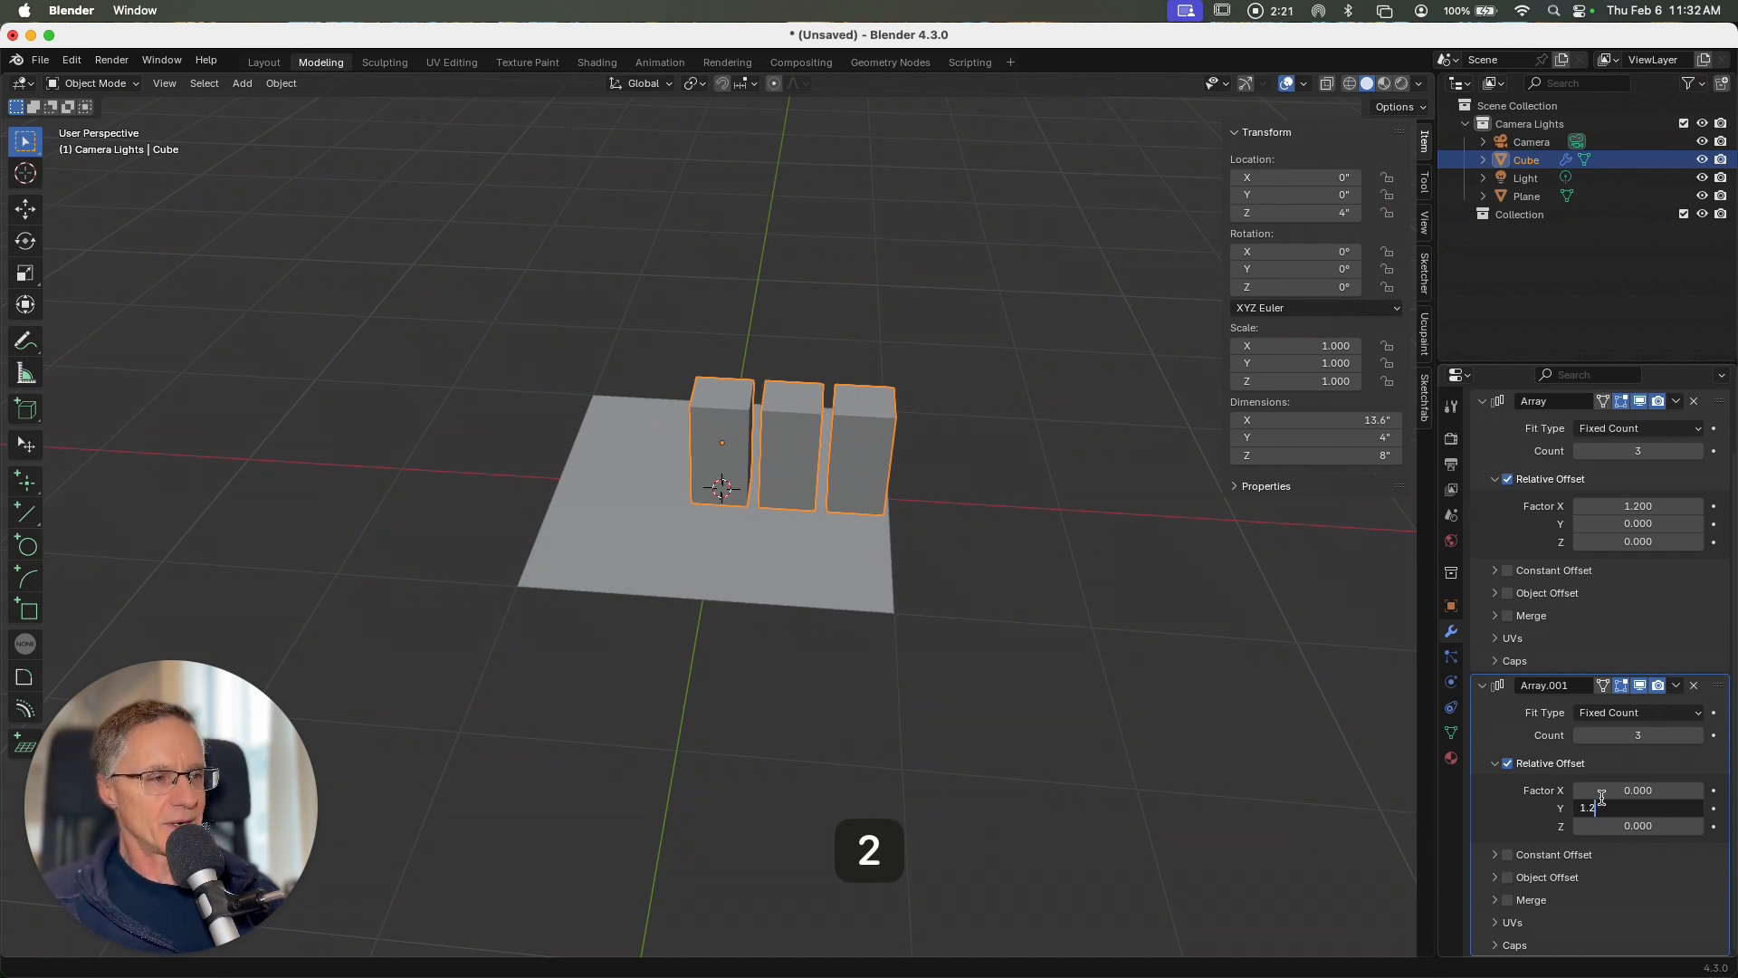
pyautogui.press('Return')
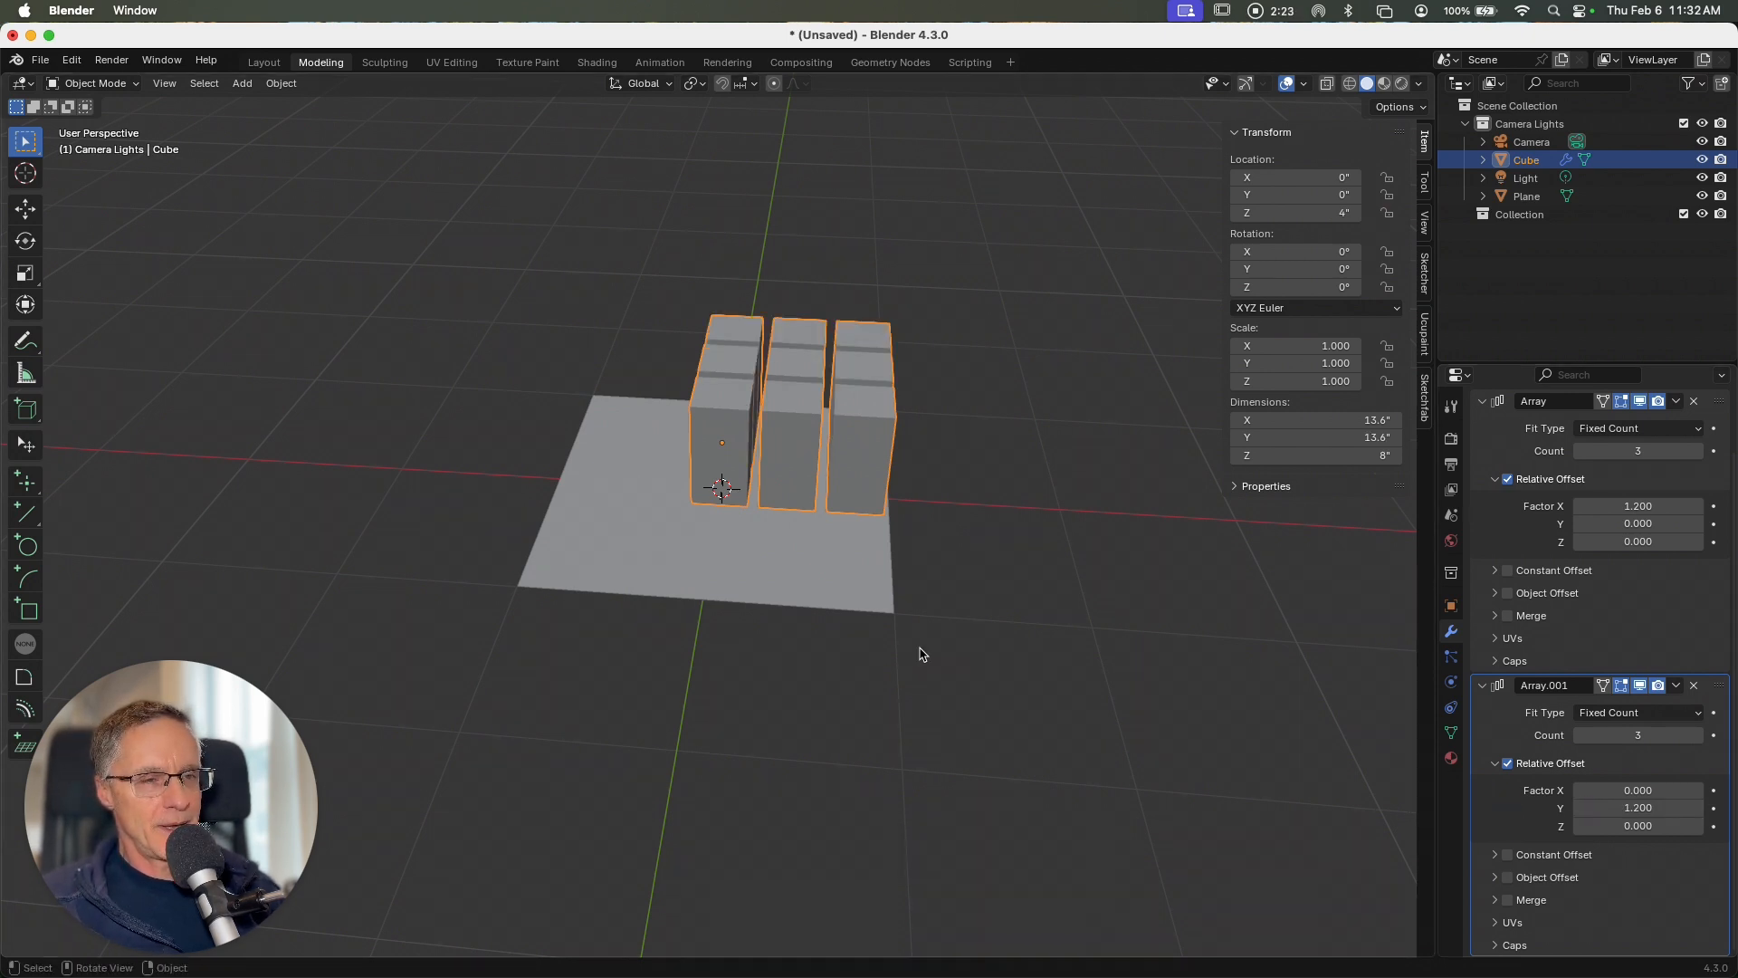
# Step: In the top orthographic view, center the block grid on the plane by moving it about -4.64" along X and -4.77" along Y
pyautogui.scroll(5, 922, 650)
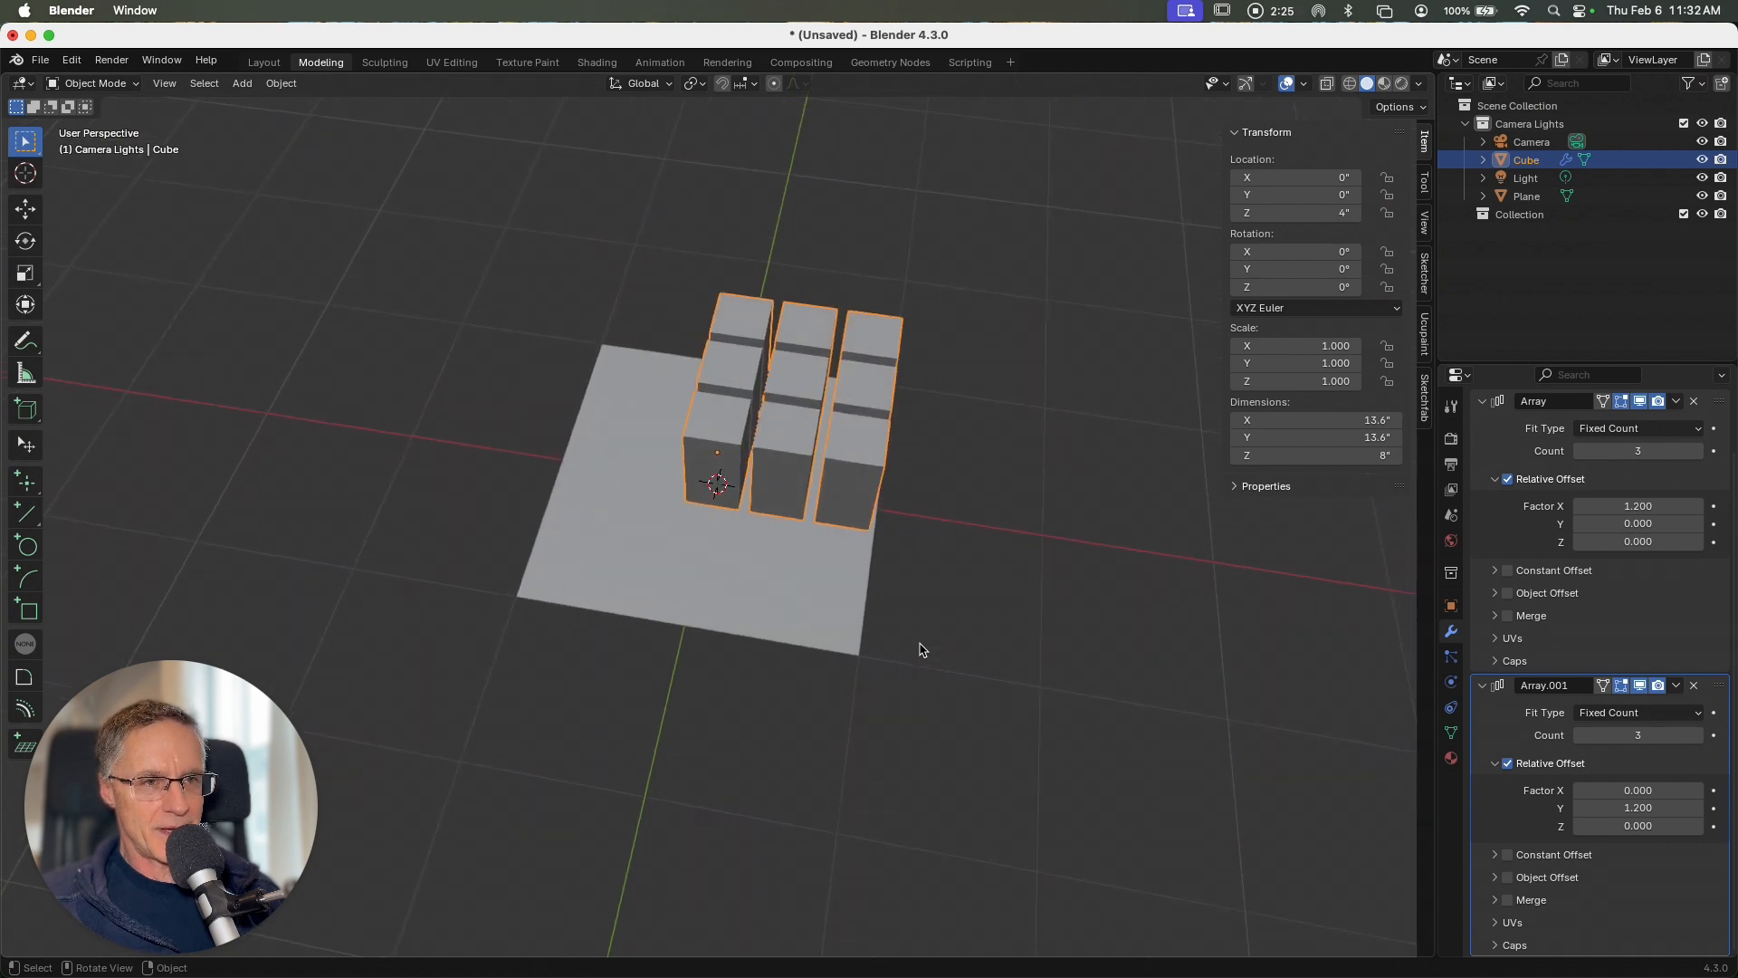
pyautogui.hscroll(-5, 921, 650)
pyautogui.hscroll(-3, 922, 650)
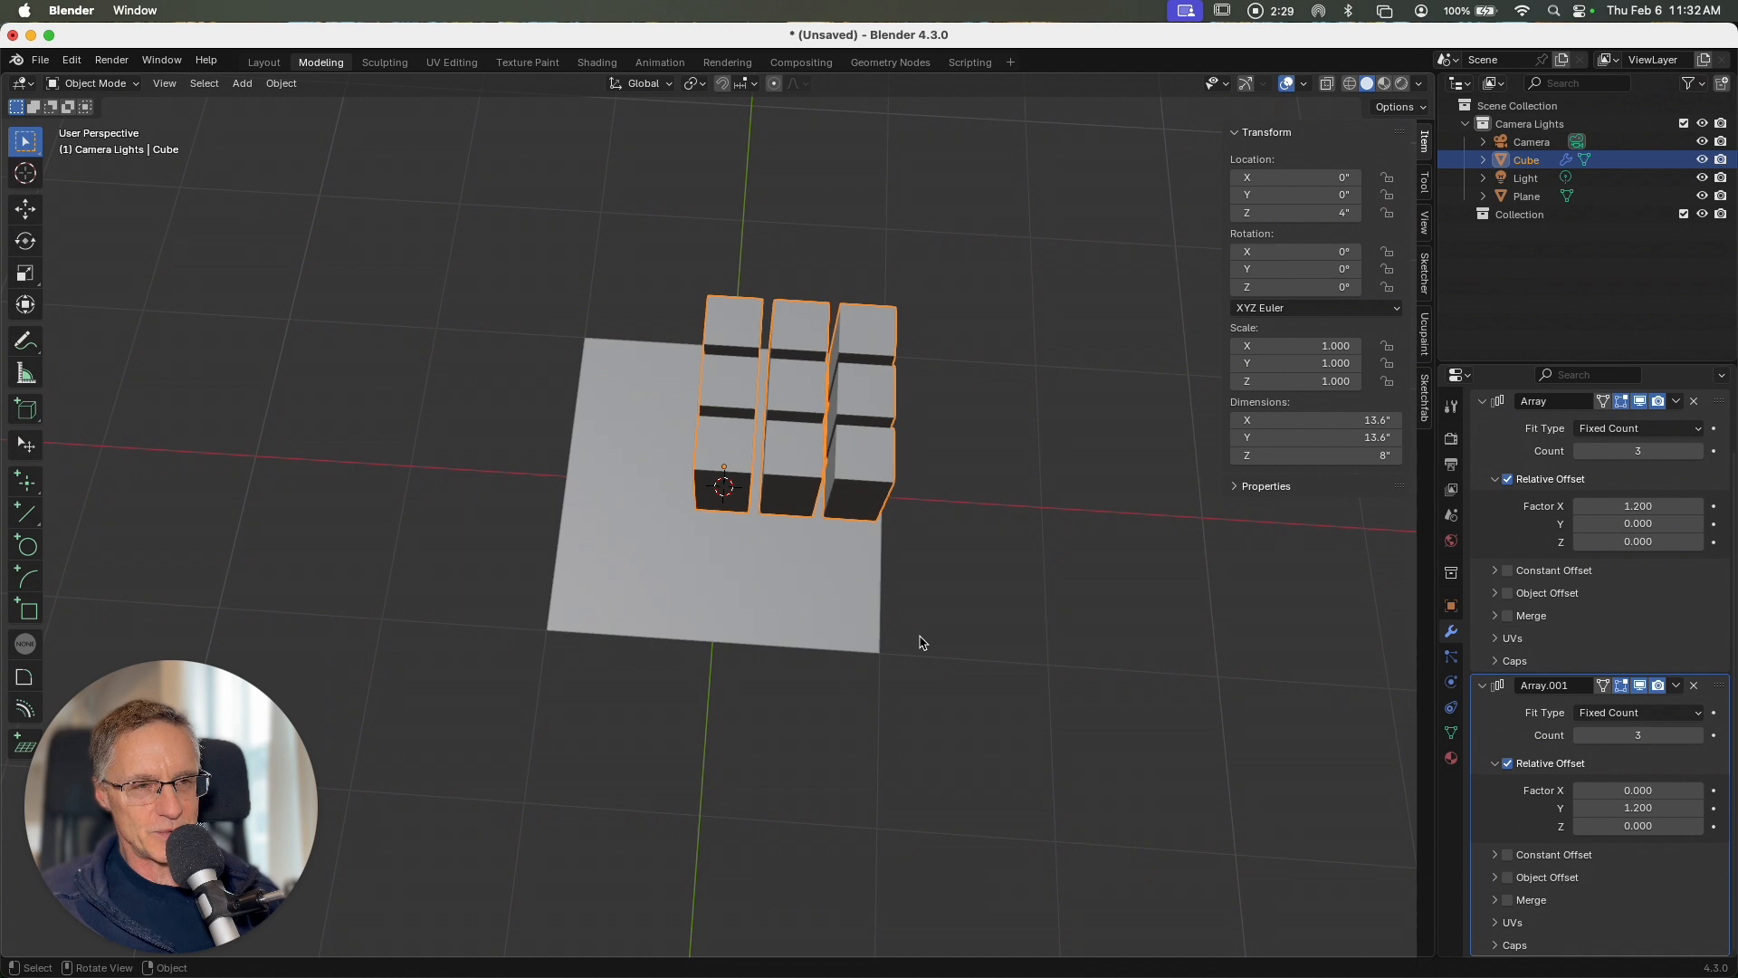
pyautogui.press('7')
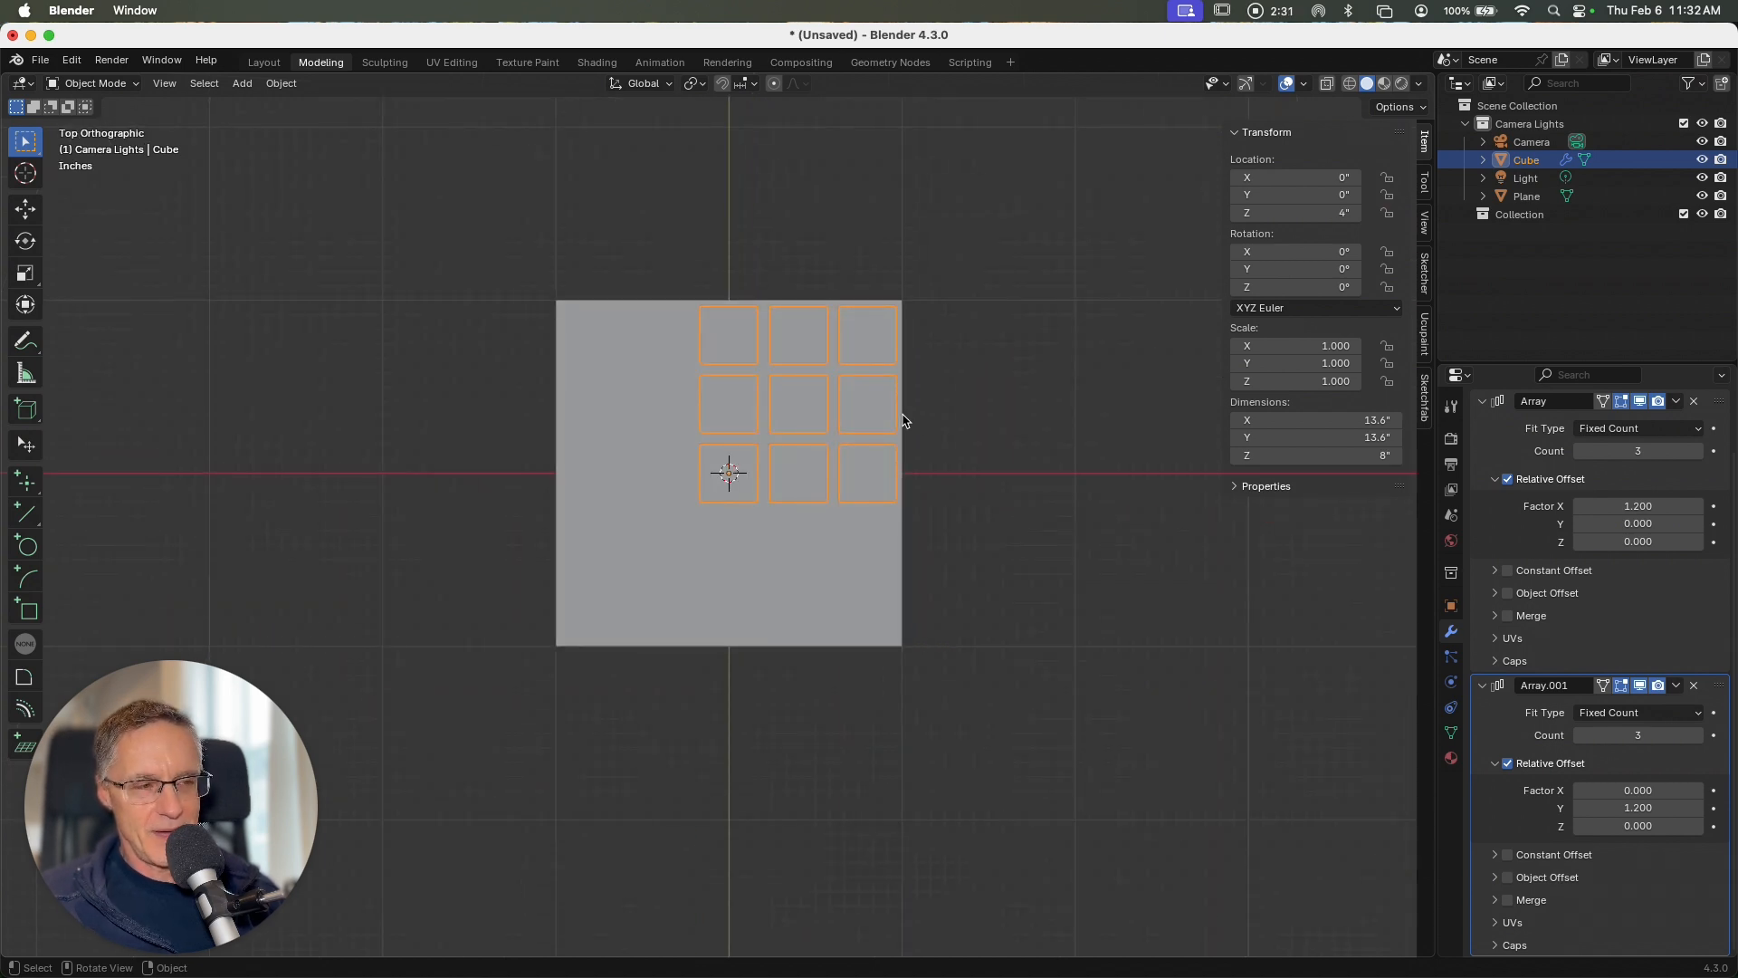
pyautogui.press('g')
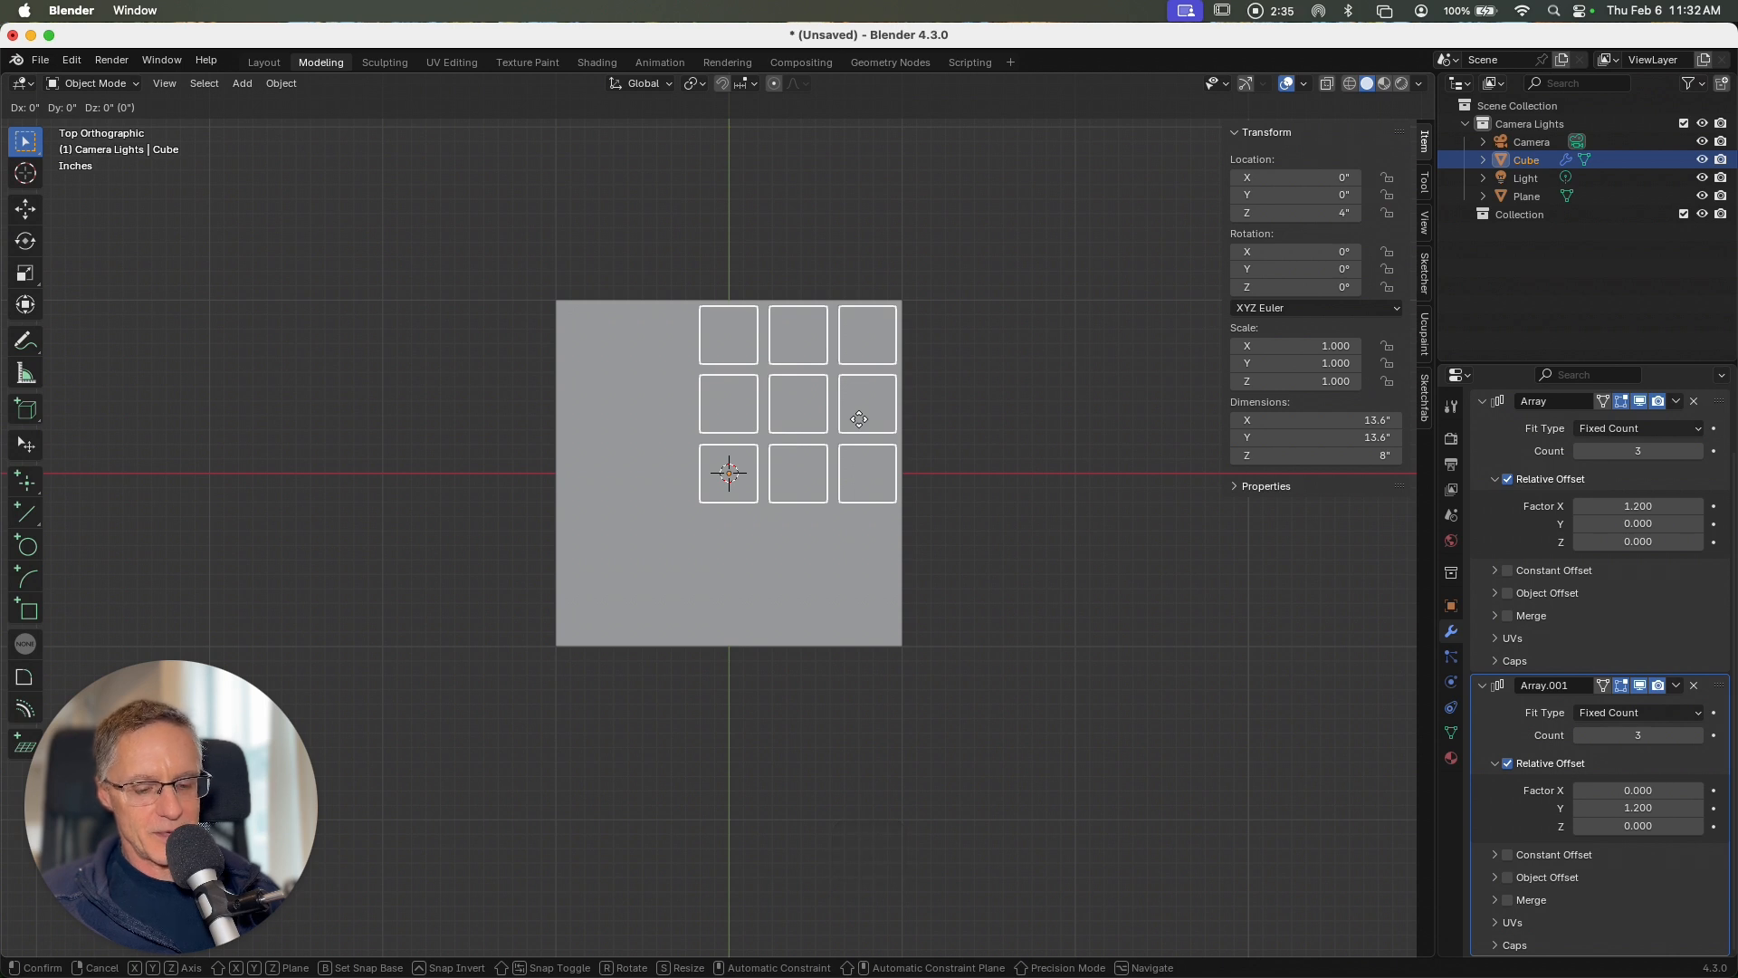
pyautogui.press('x')
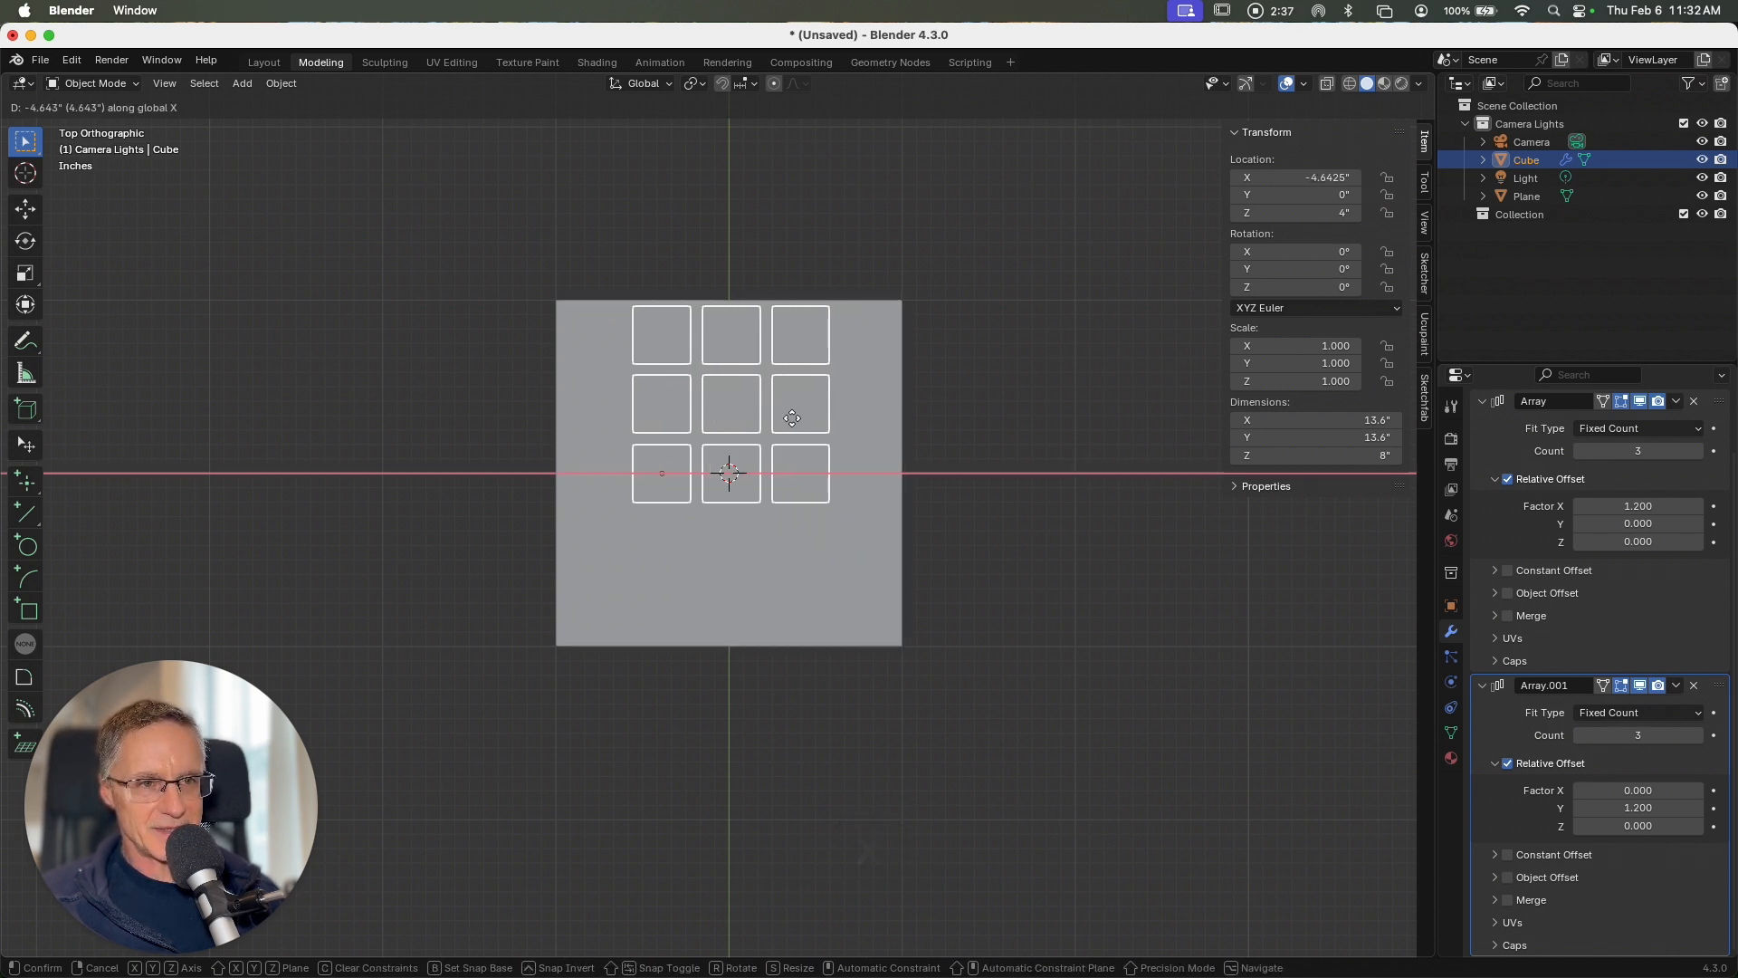
pyautogui.click(793, 423)
pyautogui.press('g')
pyautogui.press('y')
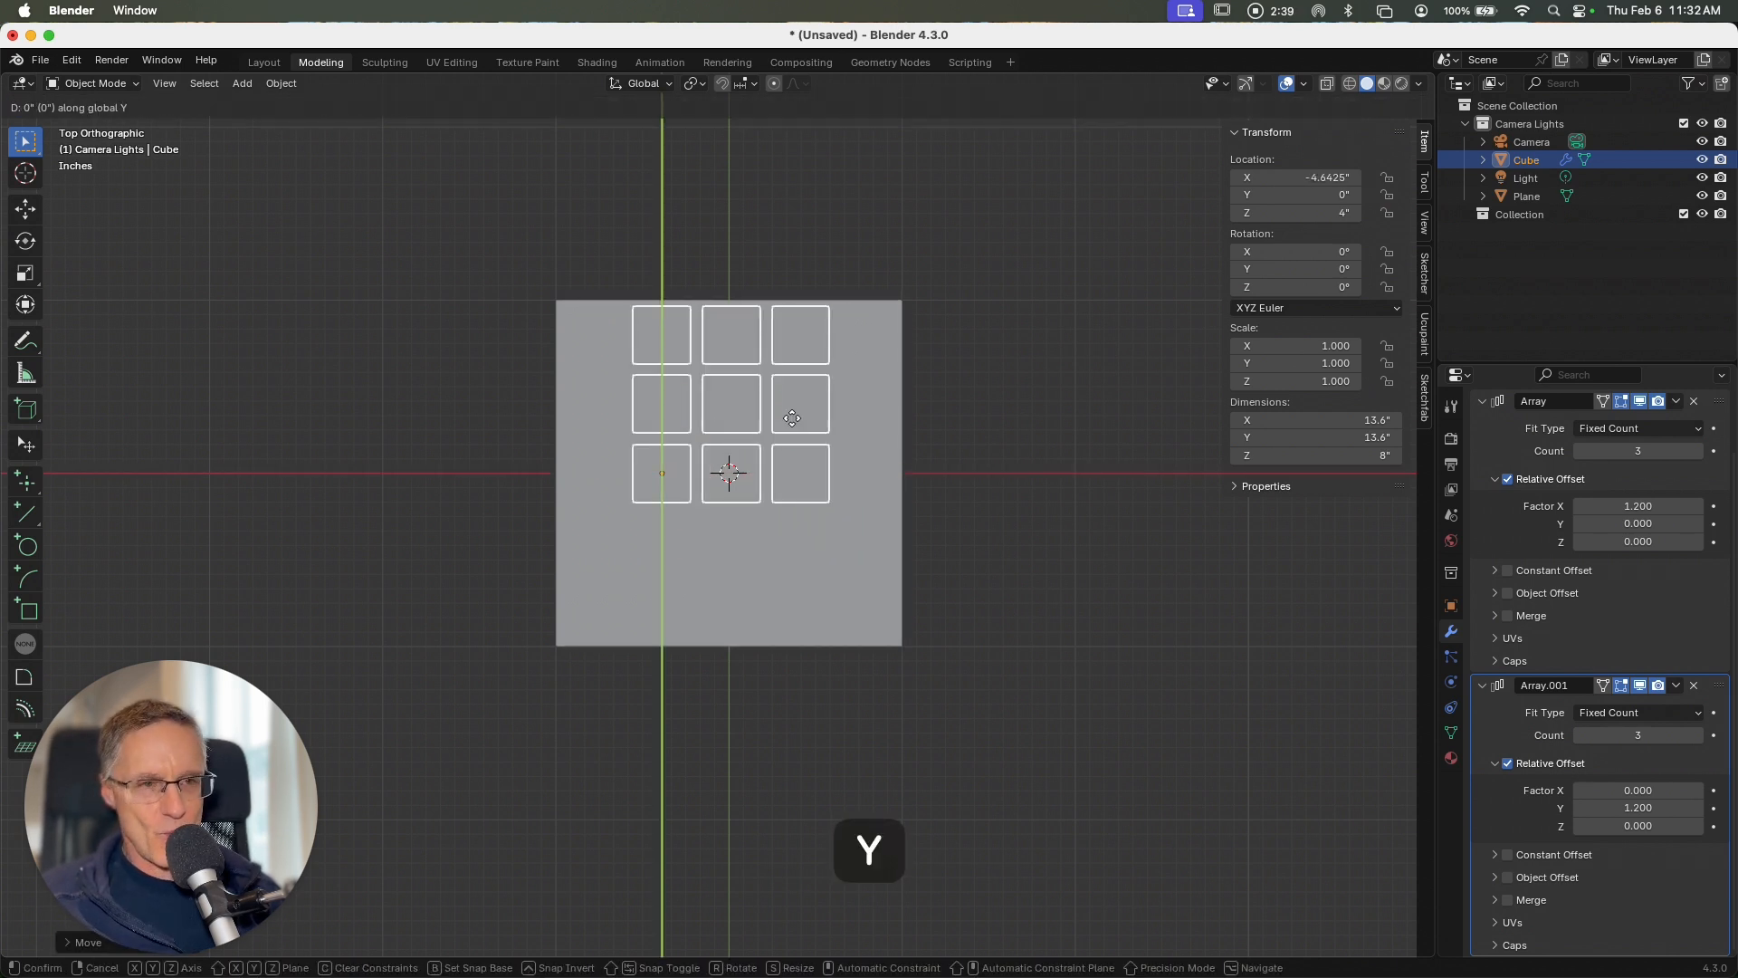
pyautogui.click(784, 492)
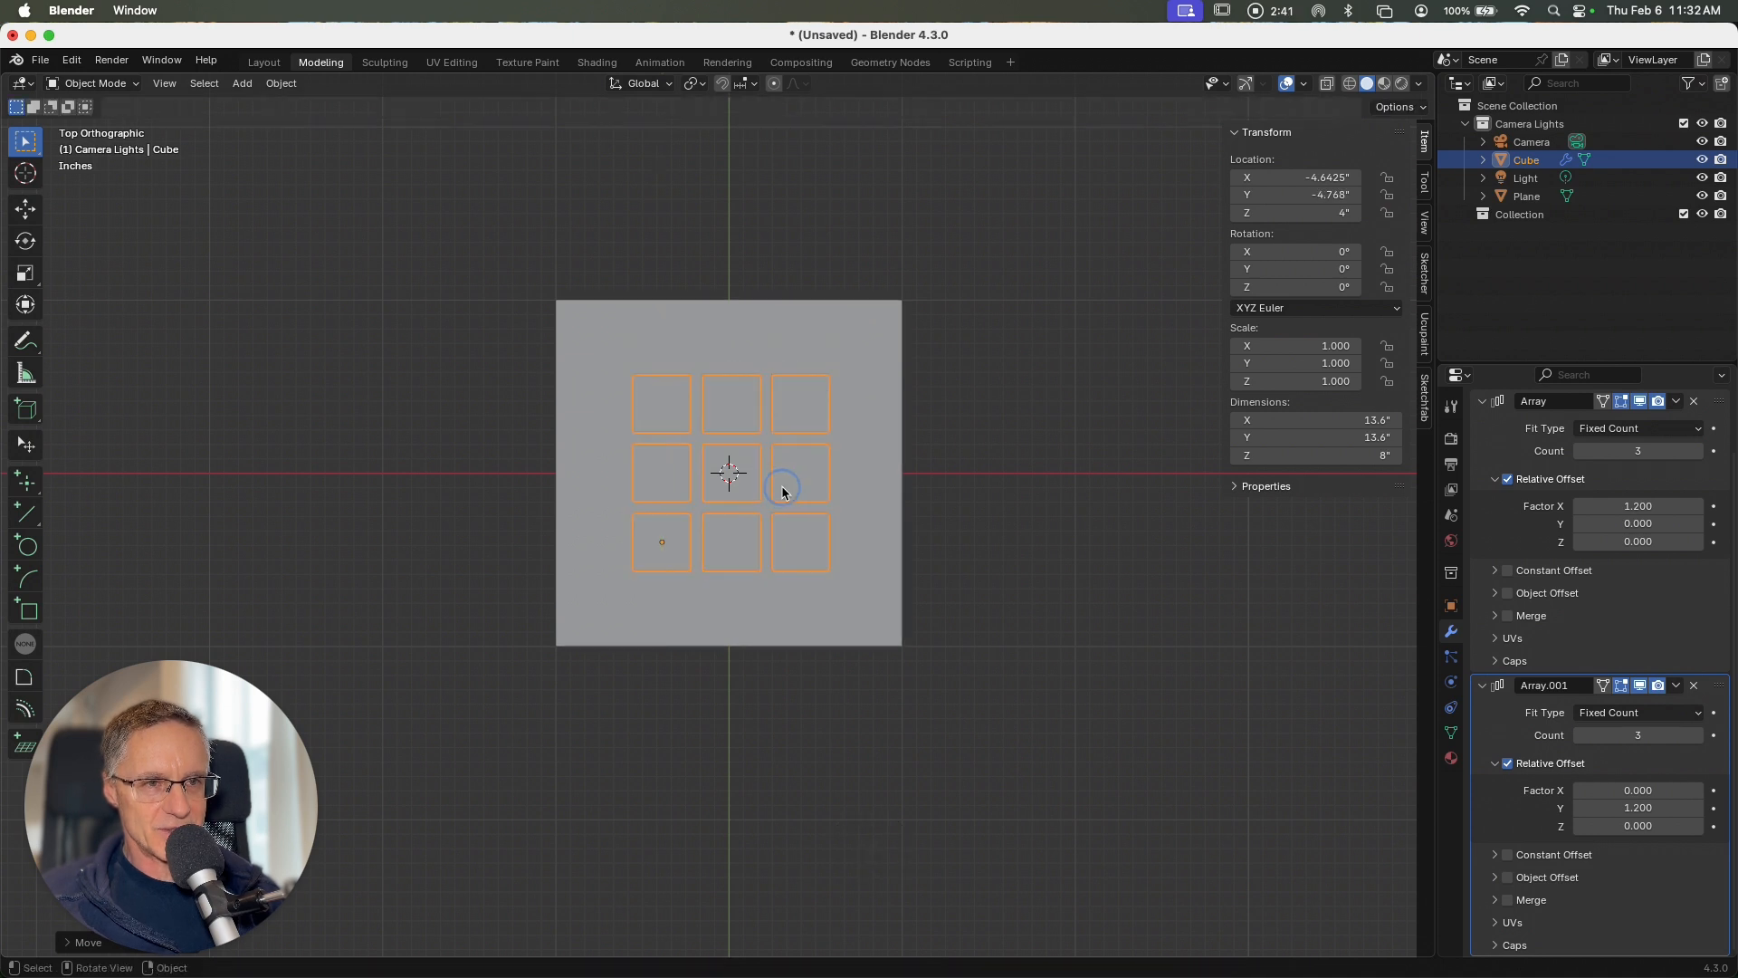
# Step: Scale the plane up to about 28.5" by 28.5" and apply its scale
pyautogui.scroll(-6, 965, 499)
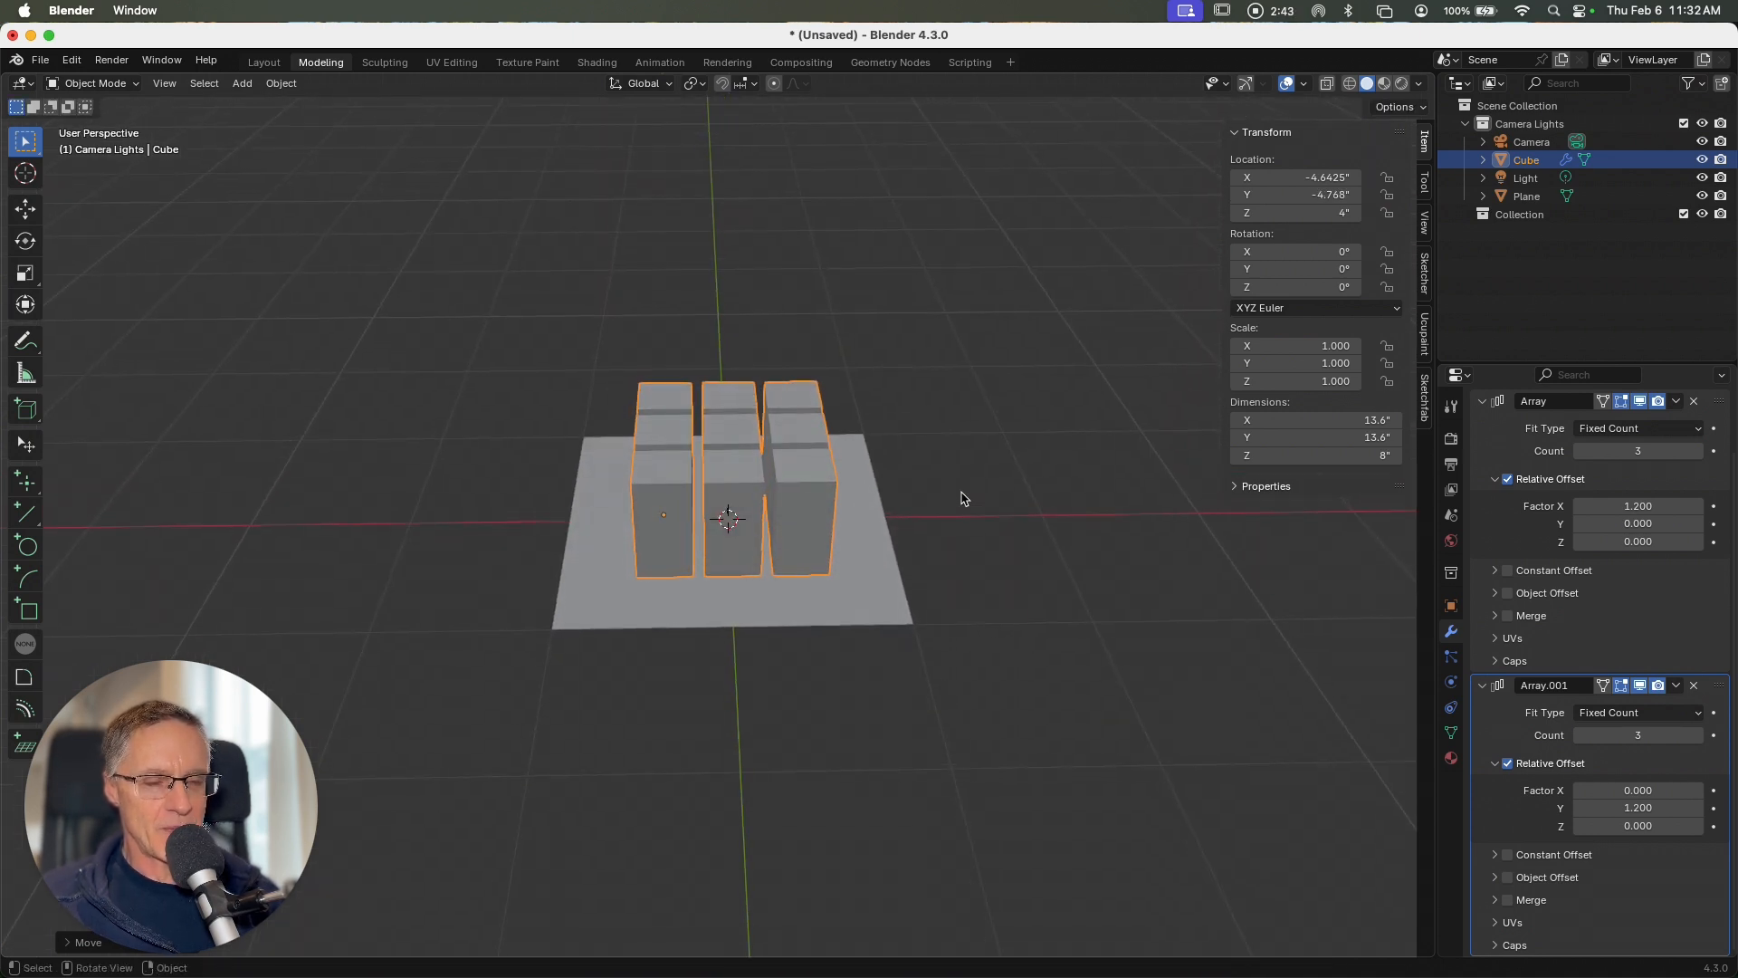
pyautogui.scroll(-3, 961, 499)
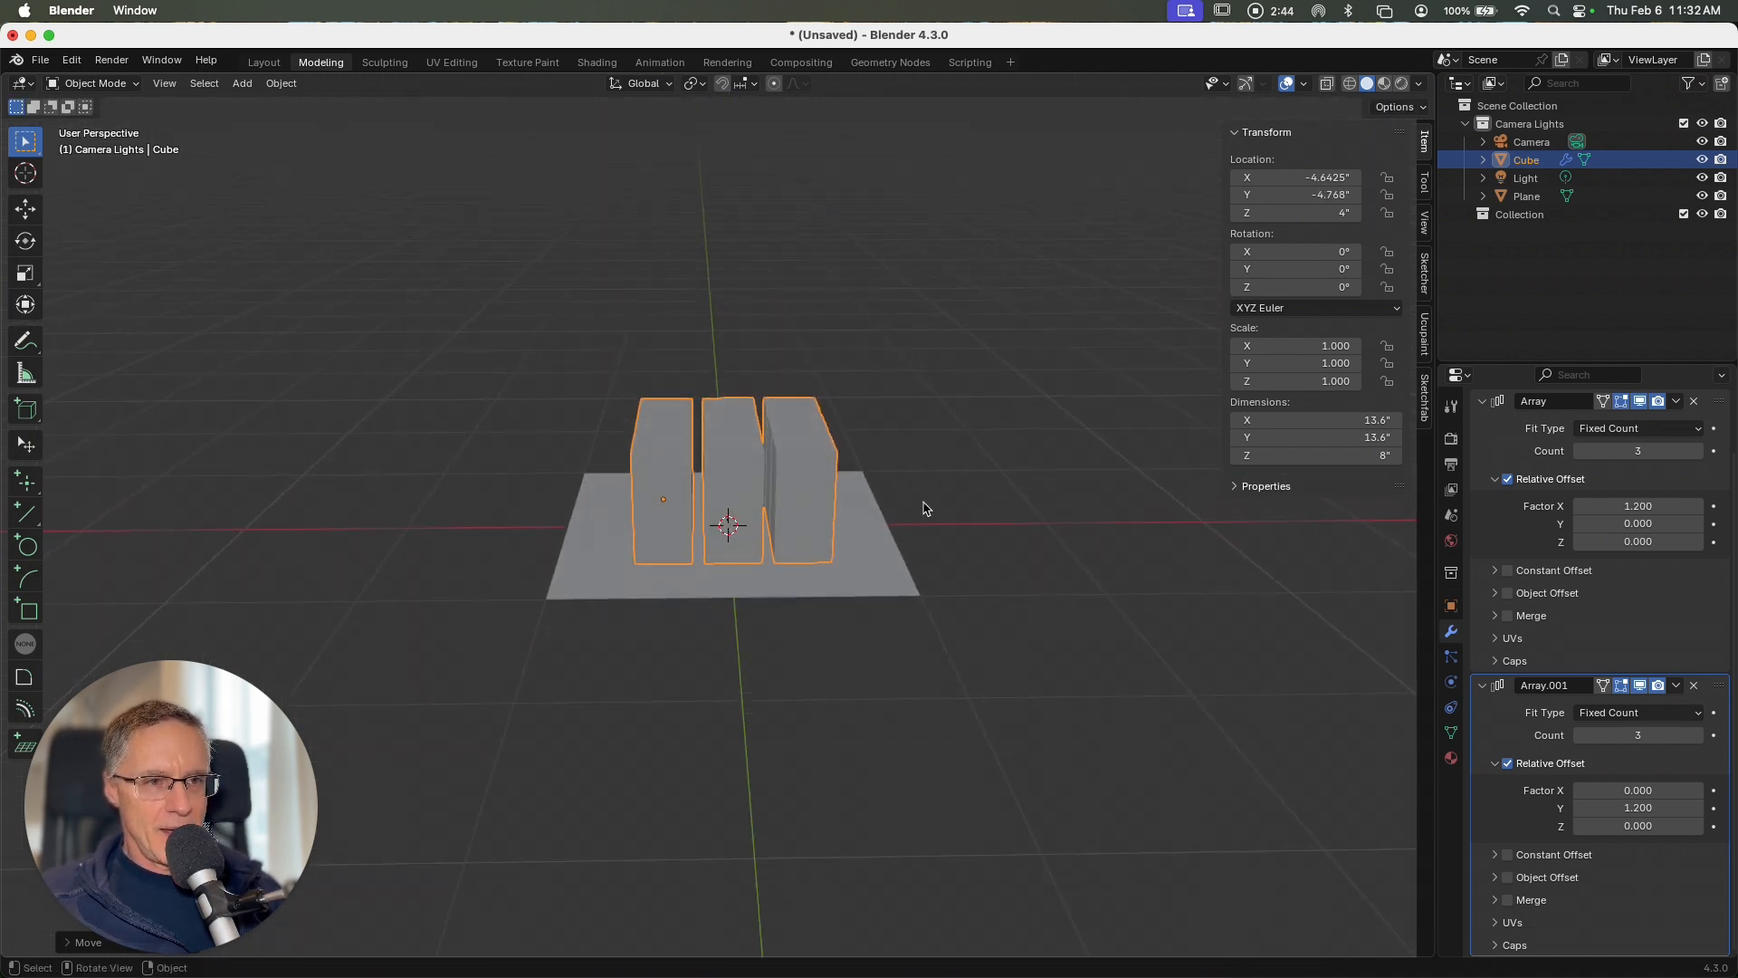
pyautogui.click(819, 590)
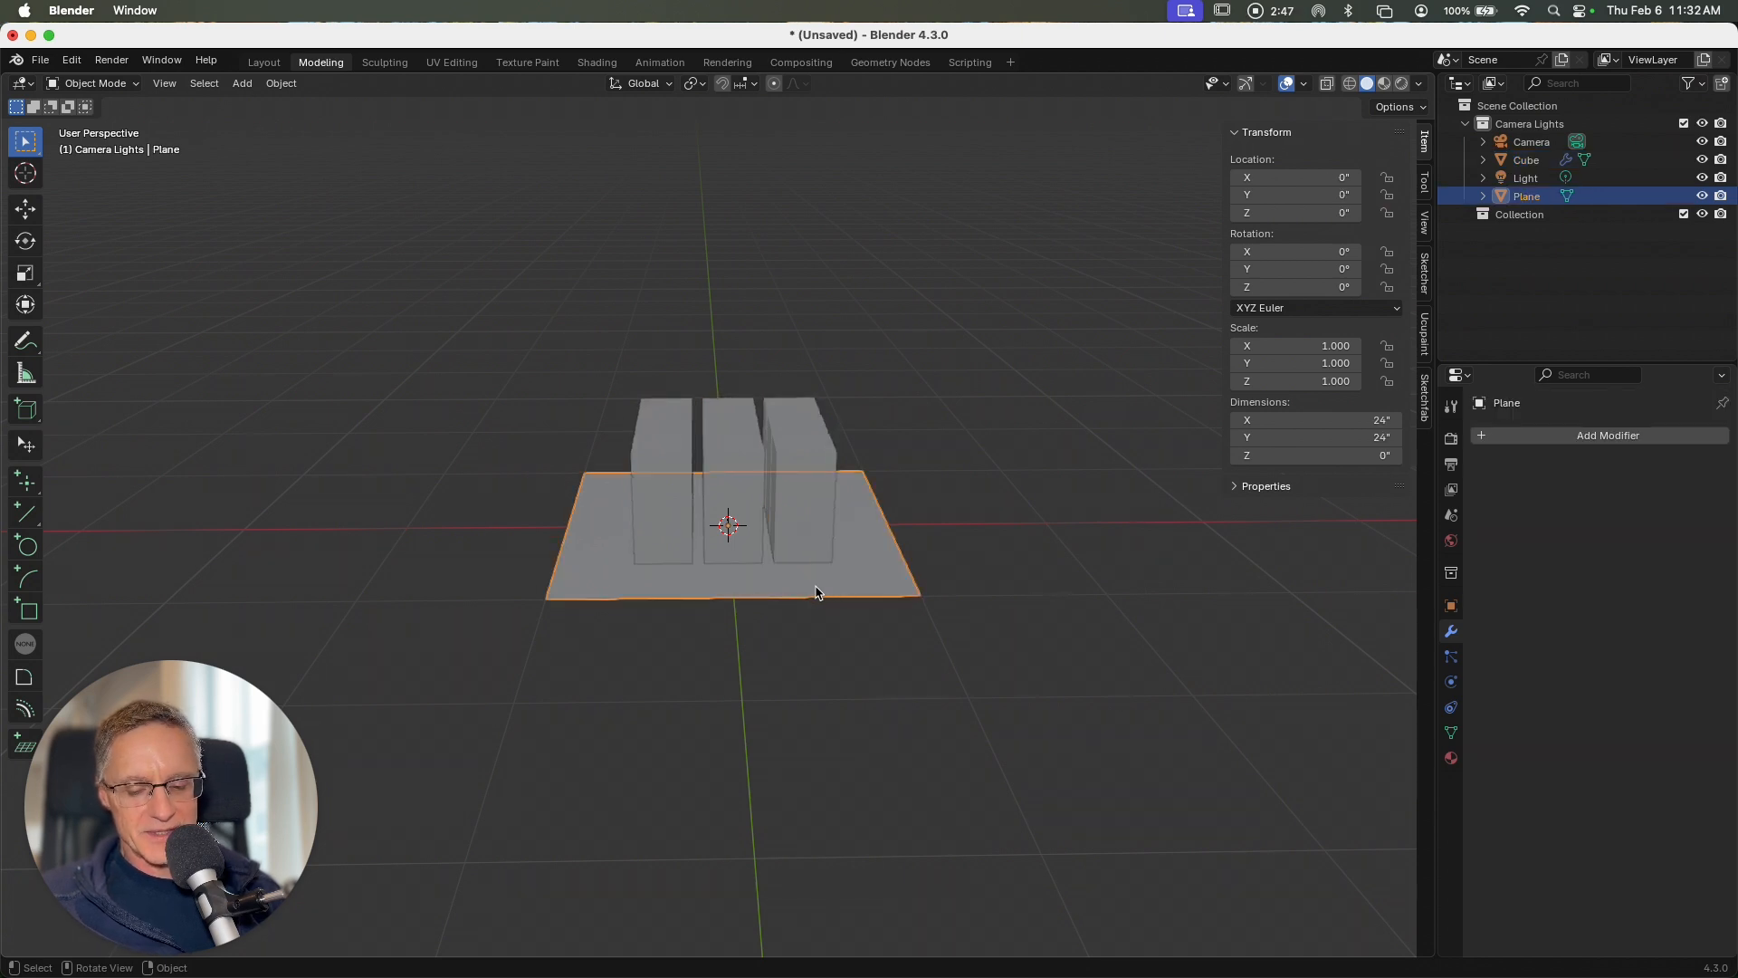
pyautogui.press('s')
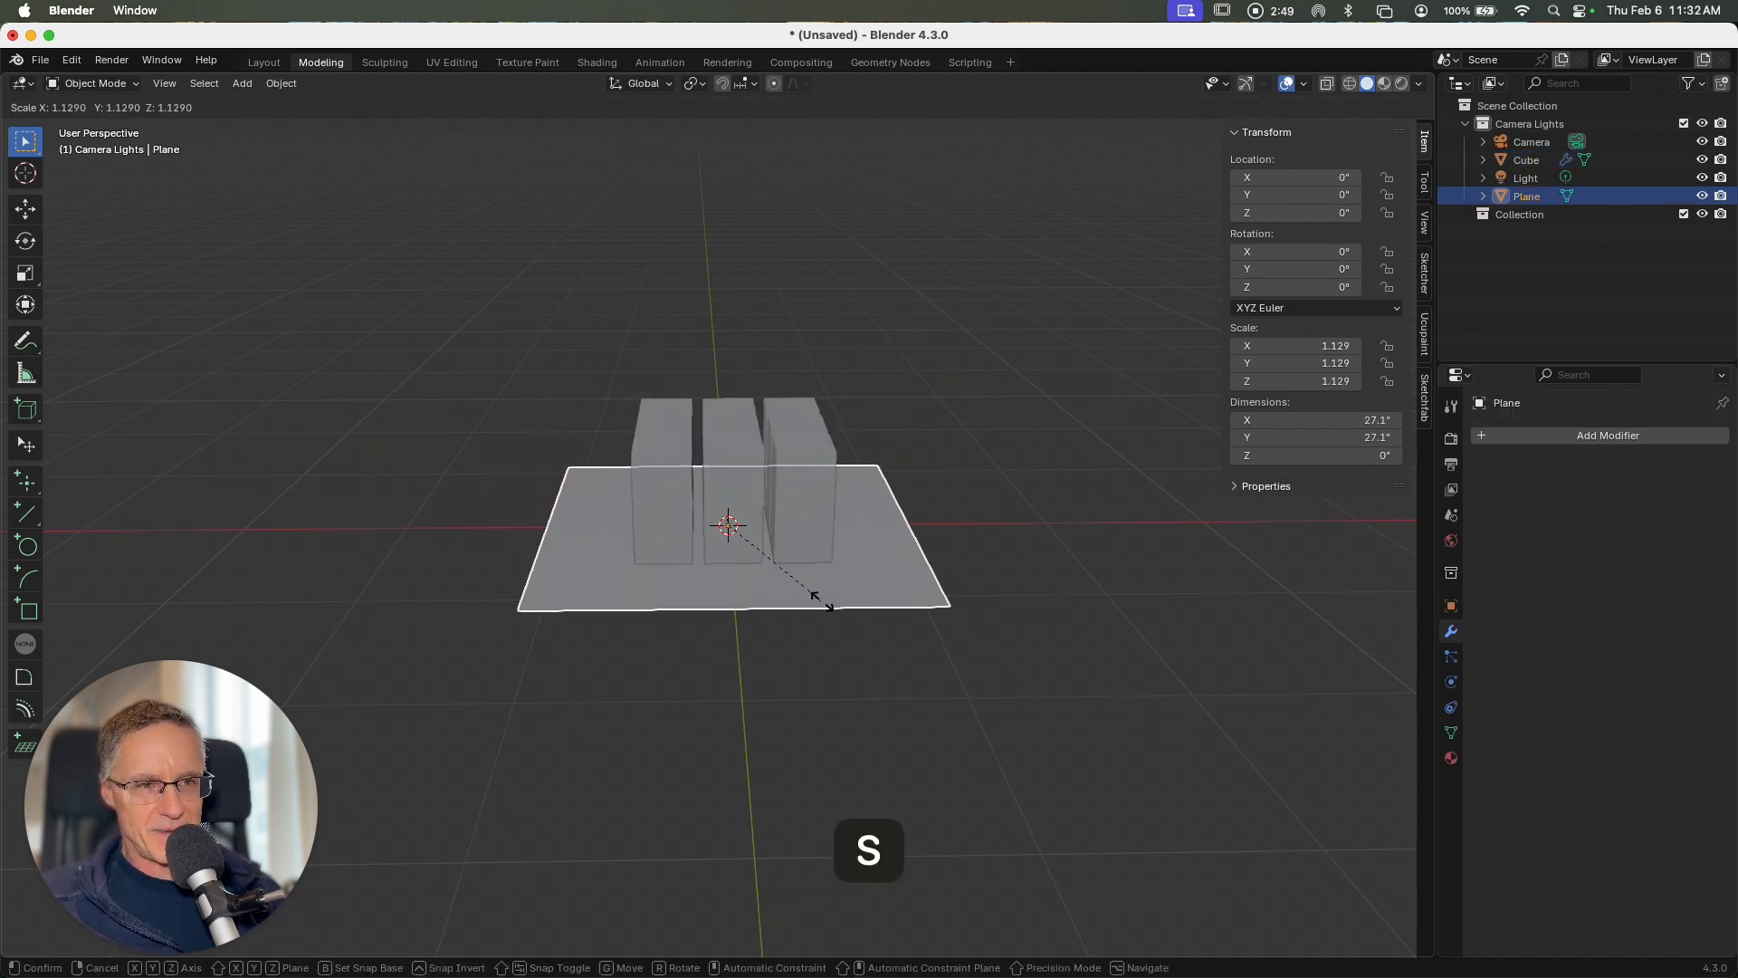
pyautogui.click(826, 612)
pyautogui.hotkey('ctrl', 'a')
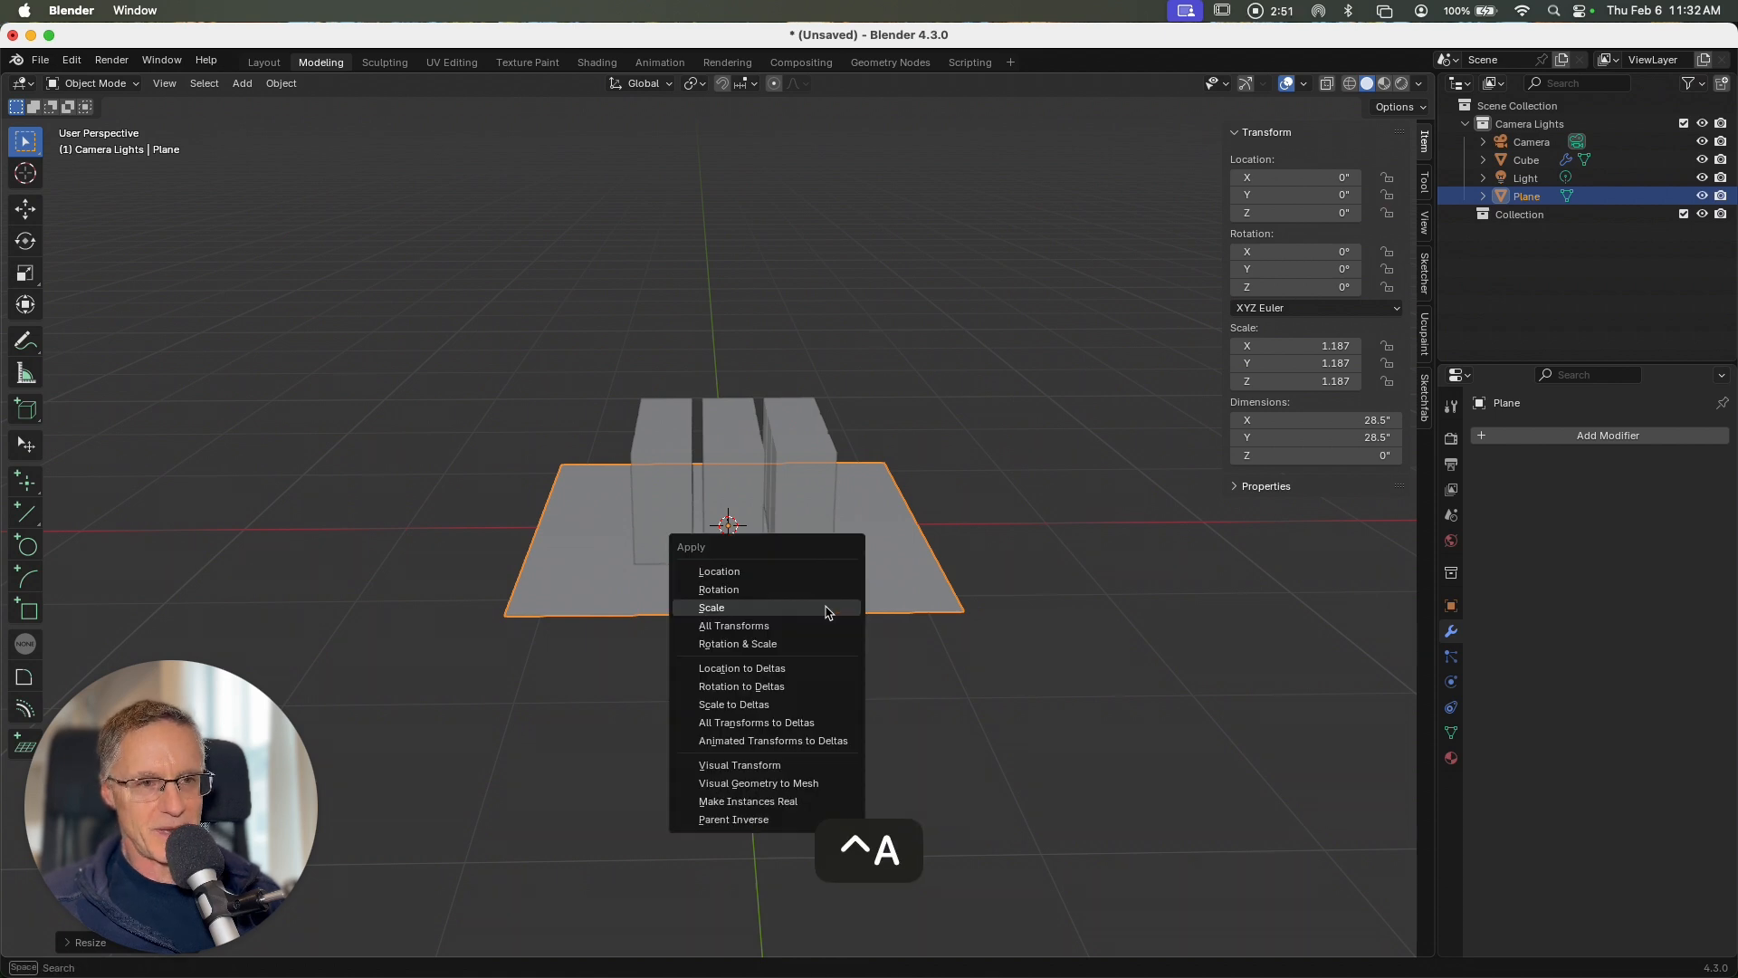
pyautogui.click(825, 608)
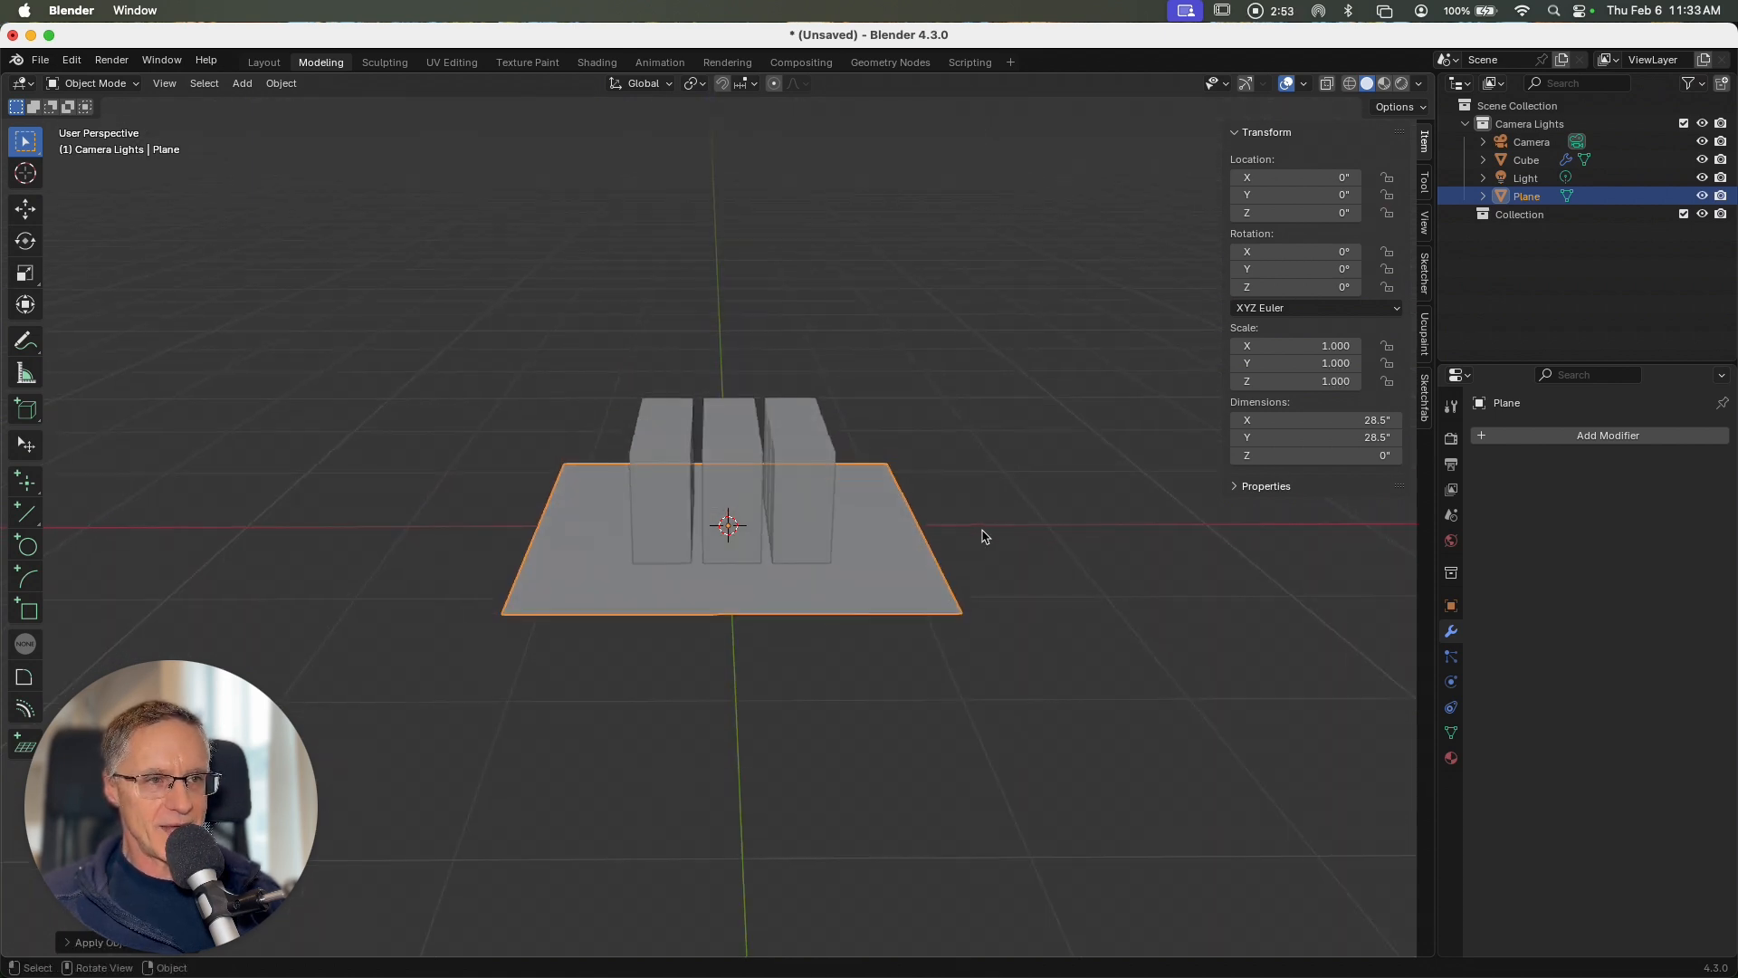
# Step: Collapse and apply both Array modifiers on the cube
pyautogui.click(733, 492)
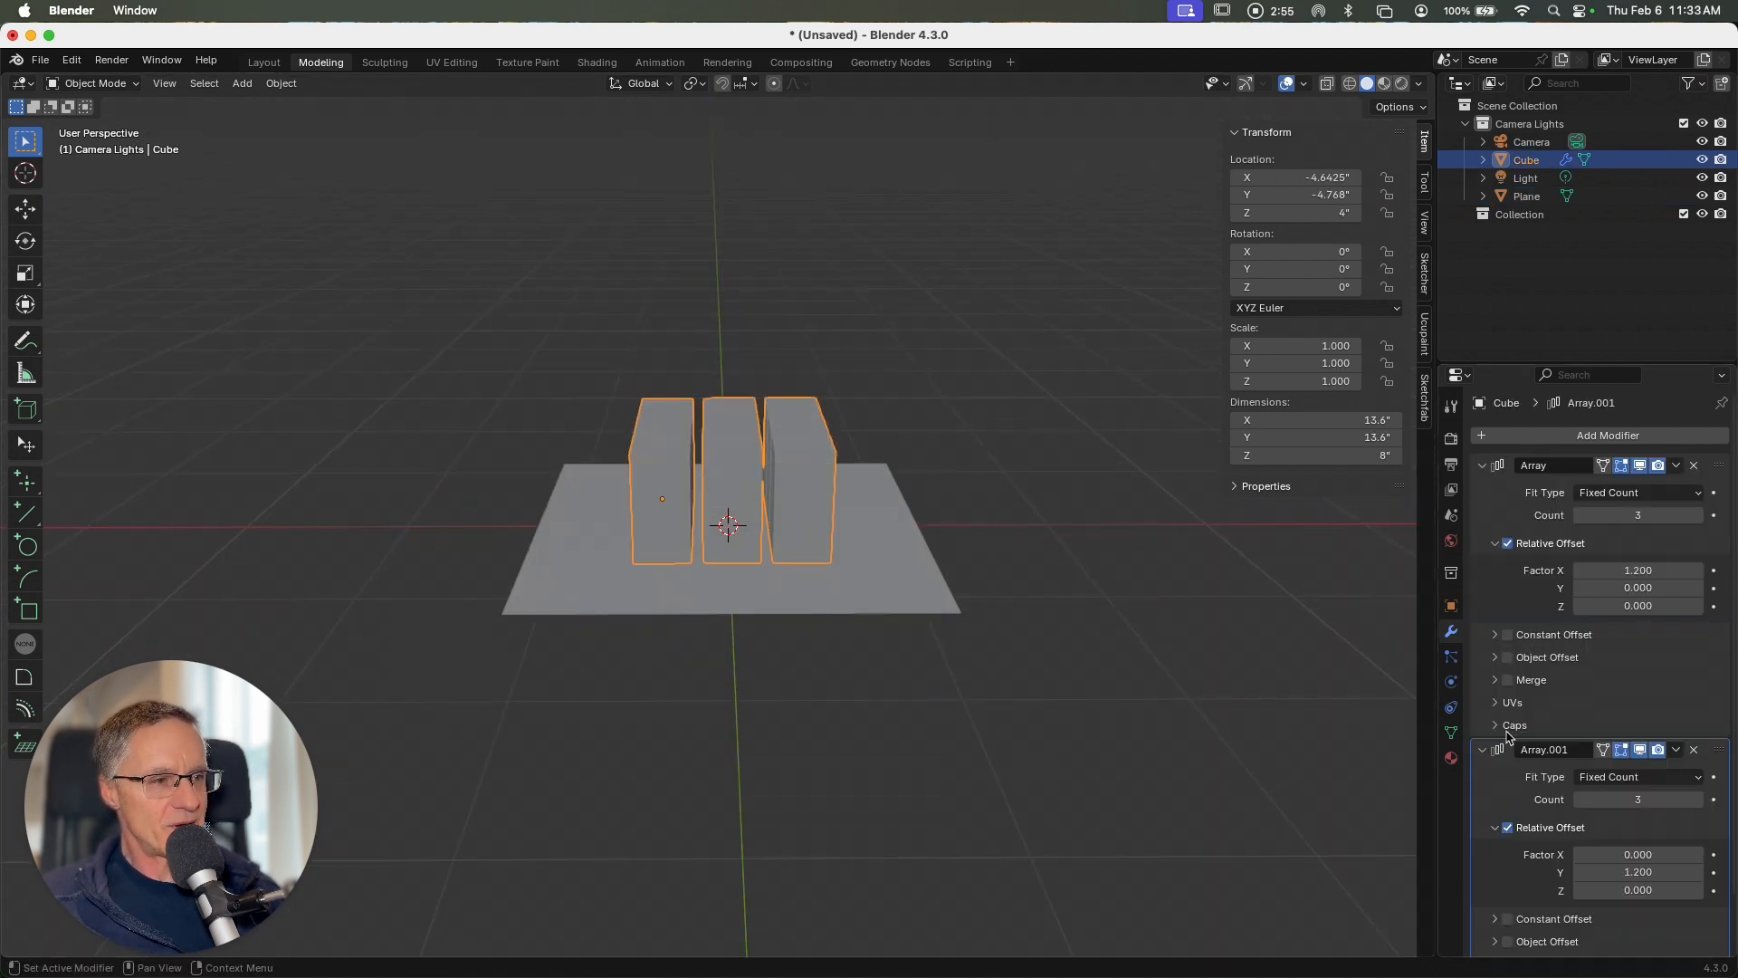
pyautogui.click(1482, 750)
pyautogui.click(1482, 465)
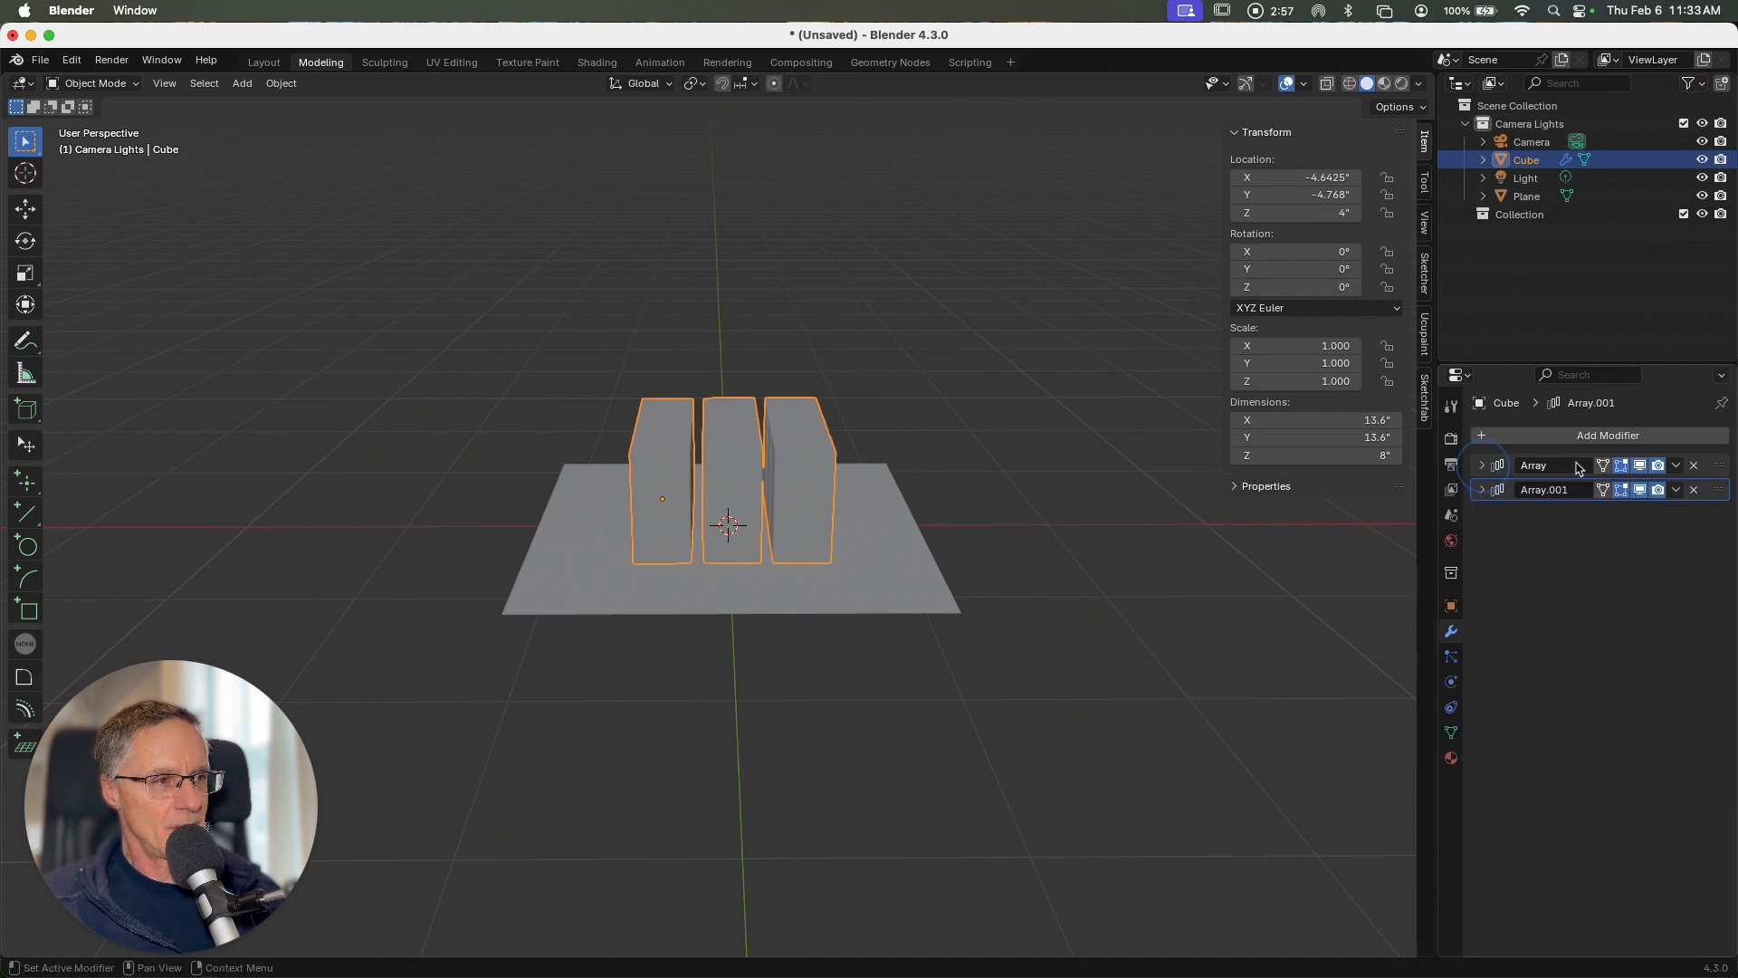
pyautogui.click(1679, 469)
pyautogui.click(1621, 486)
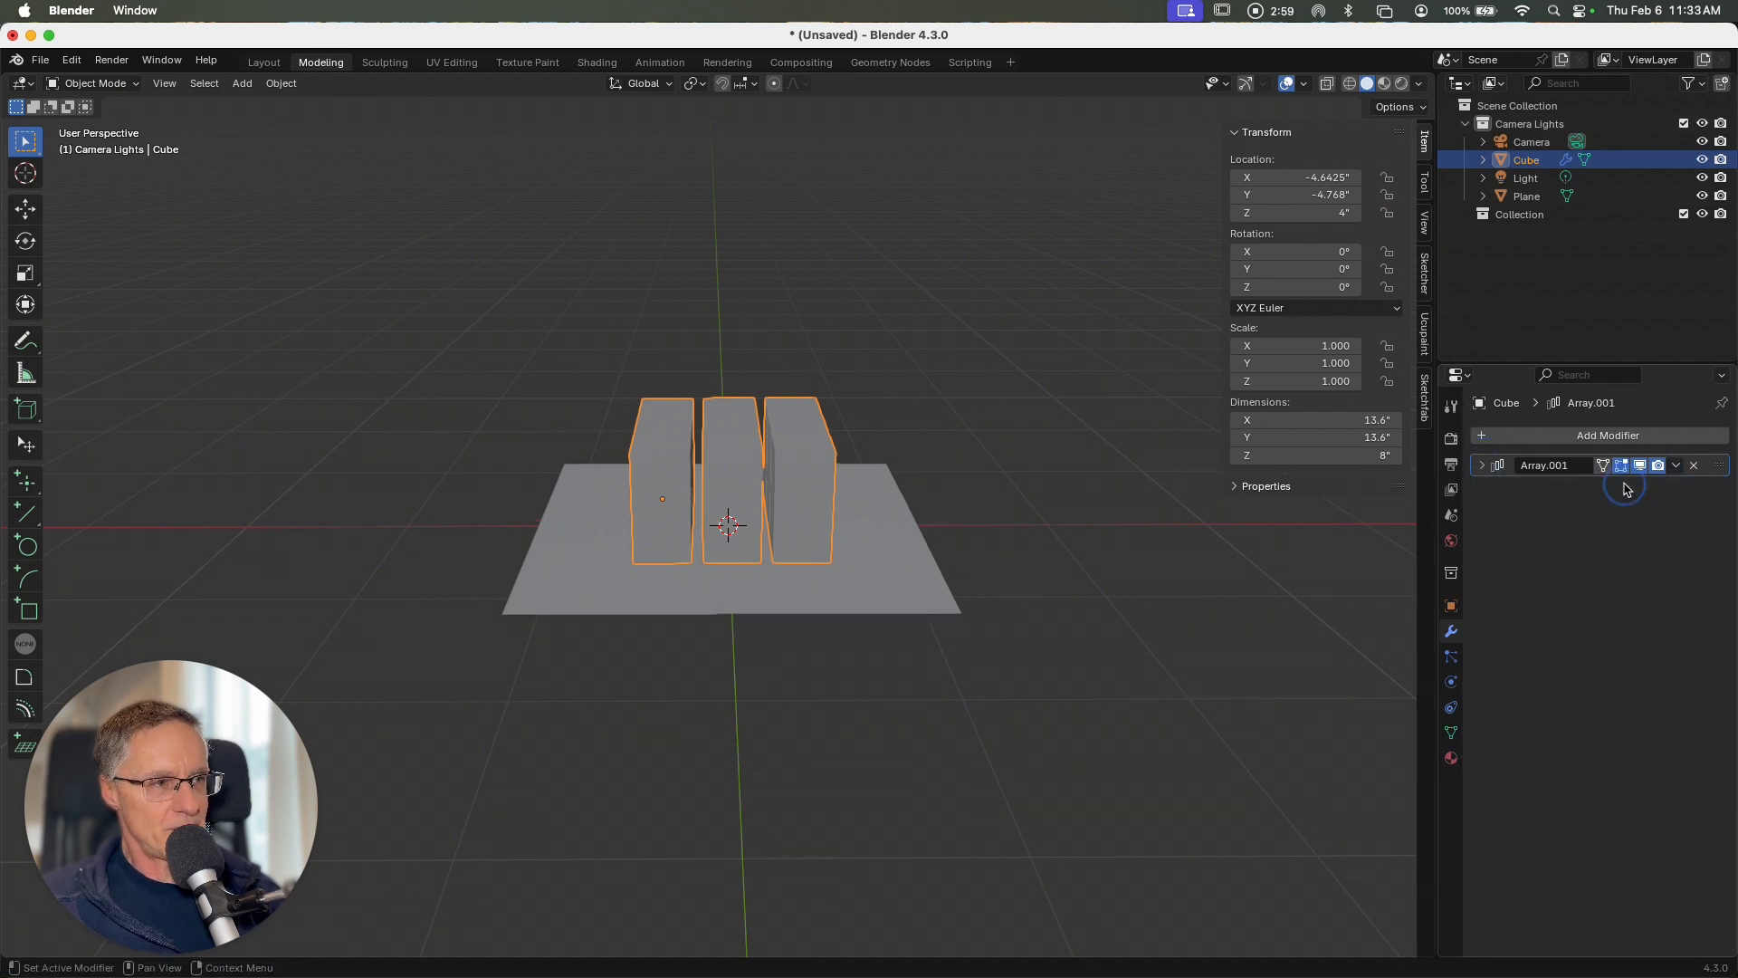
pyautogui.click(1675, 469)
pyautogui.click(1591, 486)
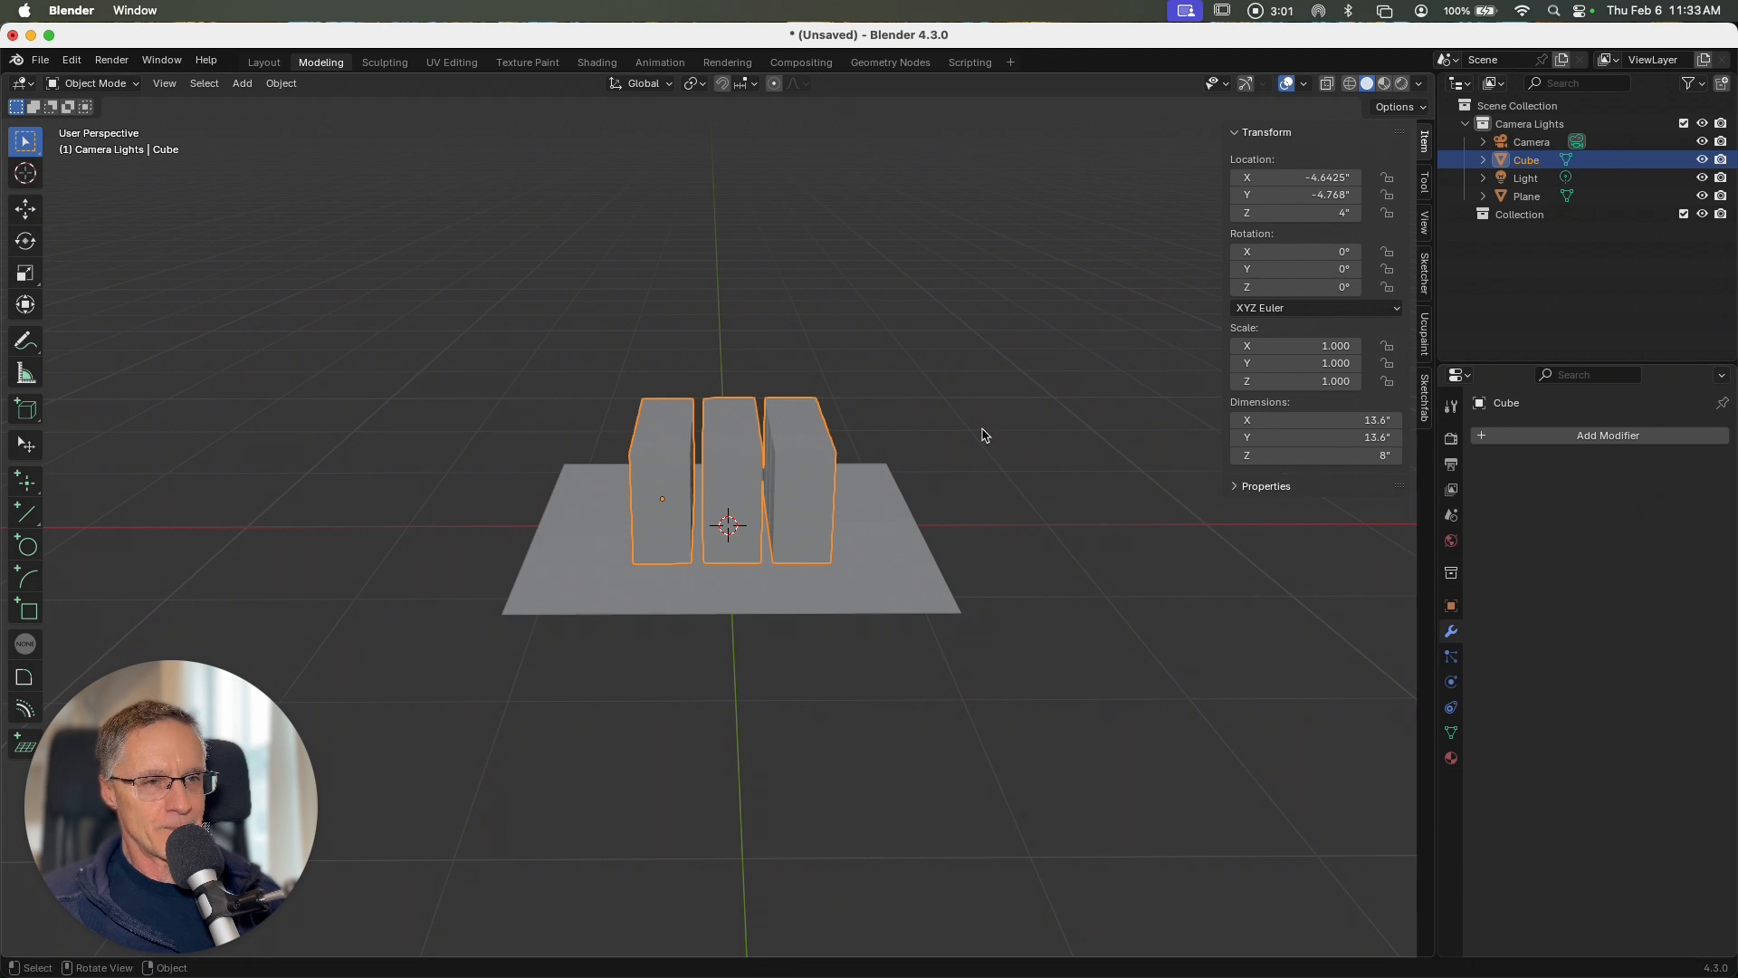
# Step: Move the cube and the plane from Camera Lights into Collection, and toggle the Camera Lights collection's visibility off and on
pyautogui.scroll(-3, 972, 434)
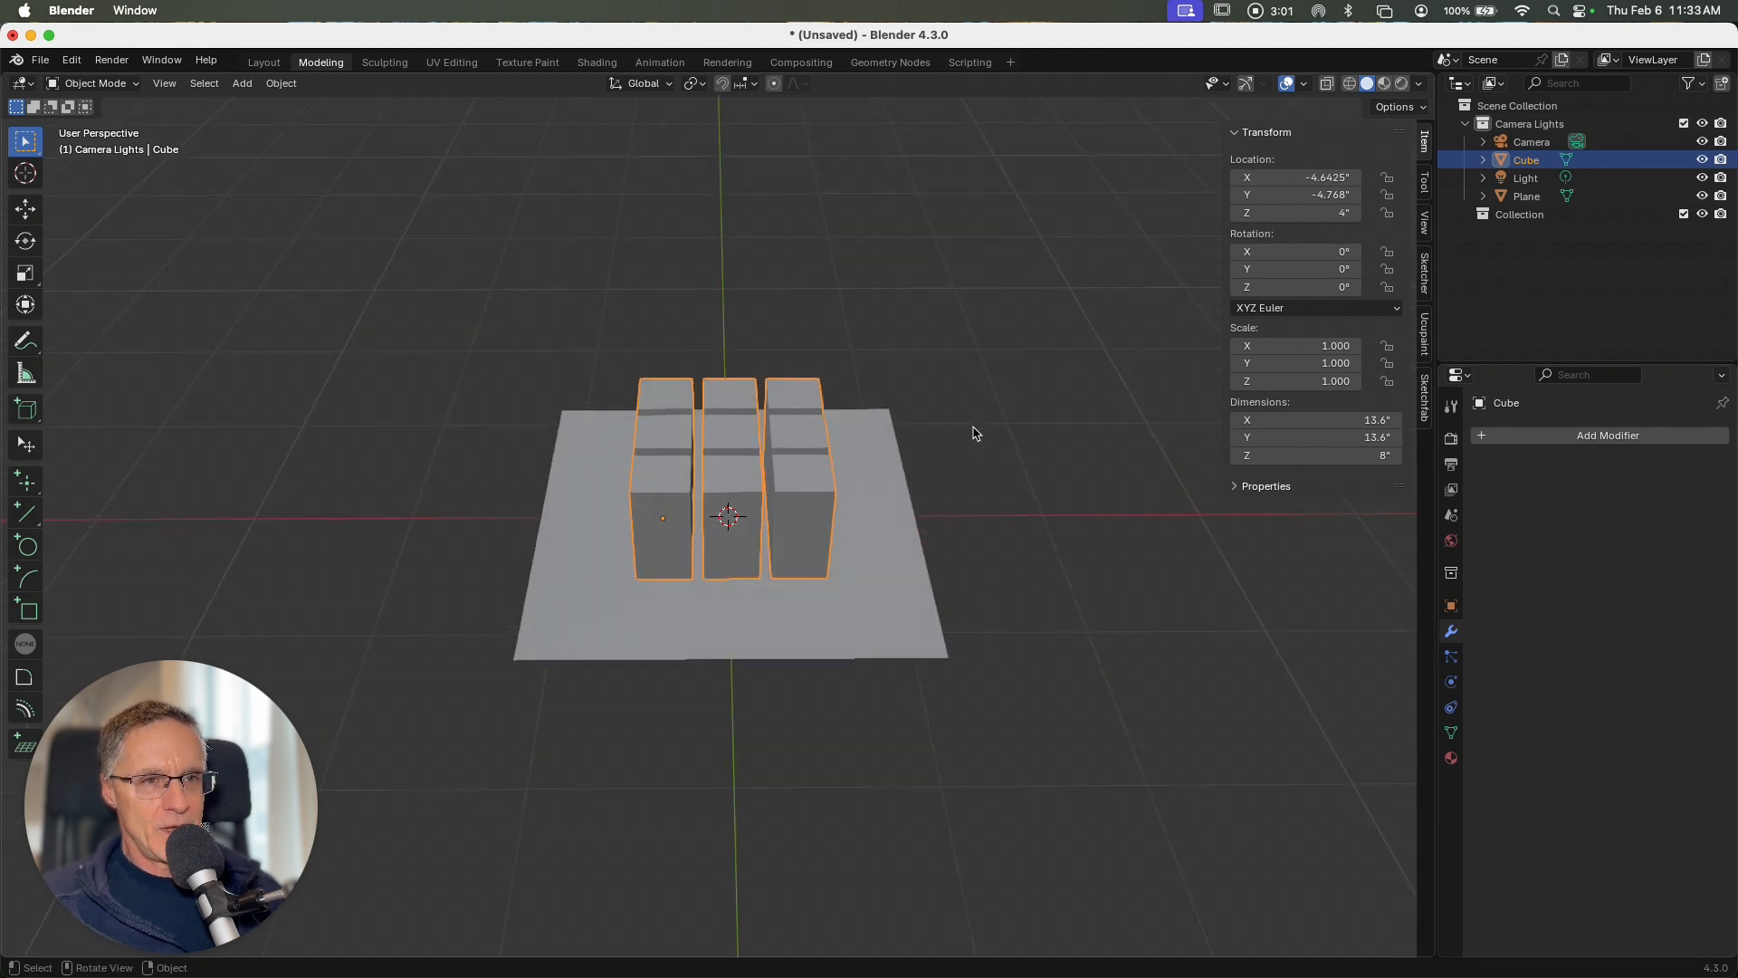
pyautogui.moveTo(1513, 163); pyautogui.dragTo(1522, 197)
pyautogui.click(1521, 180)
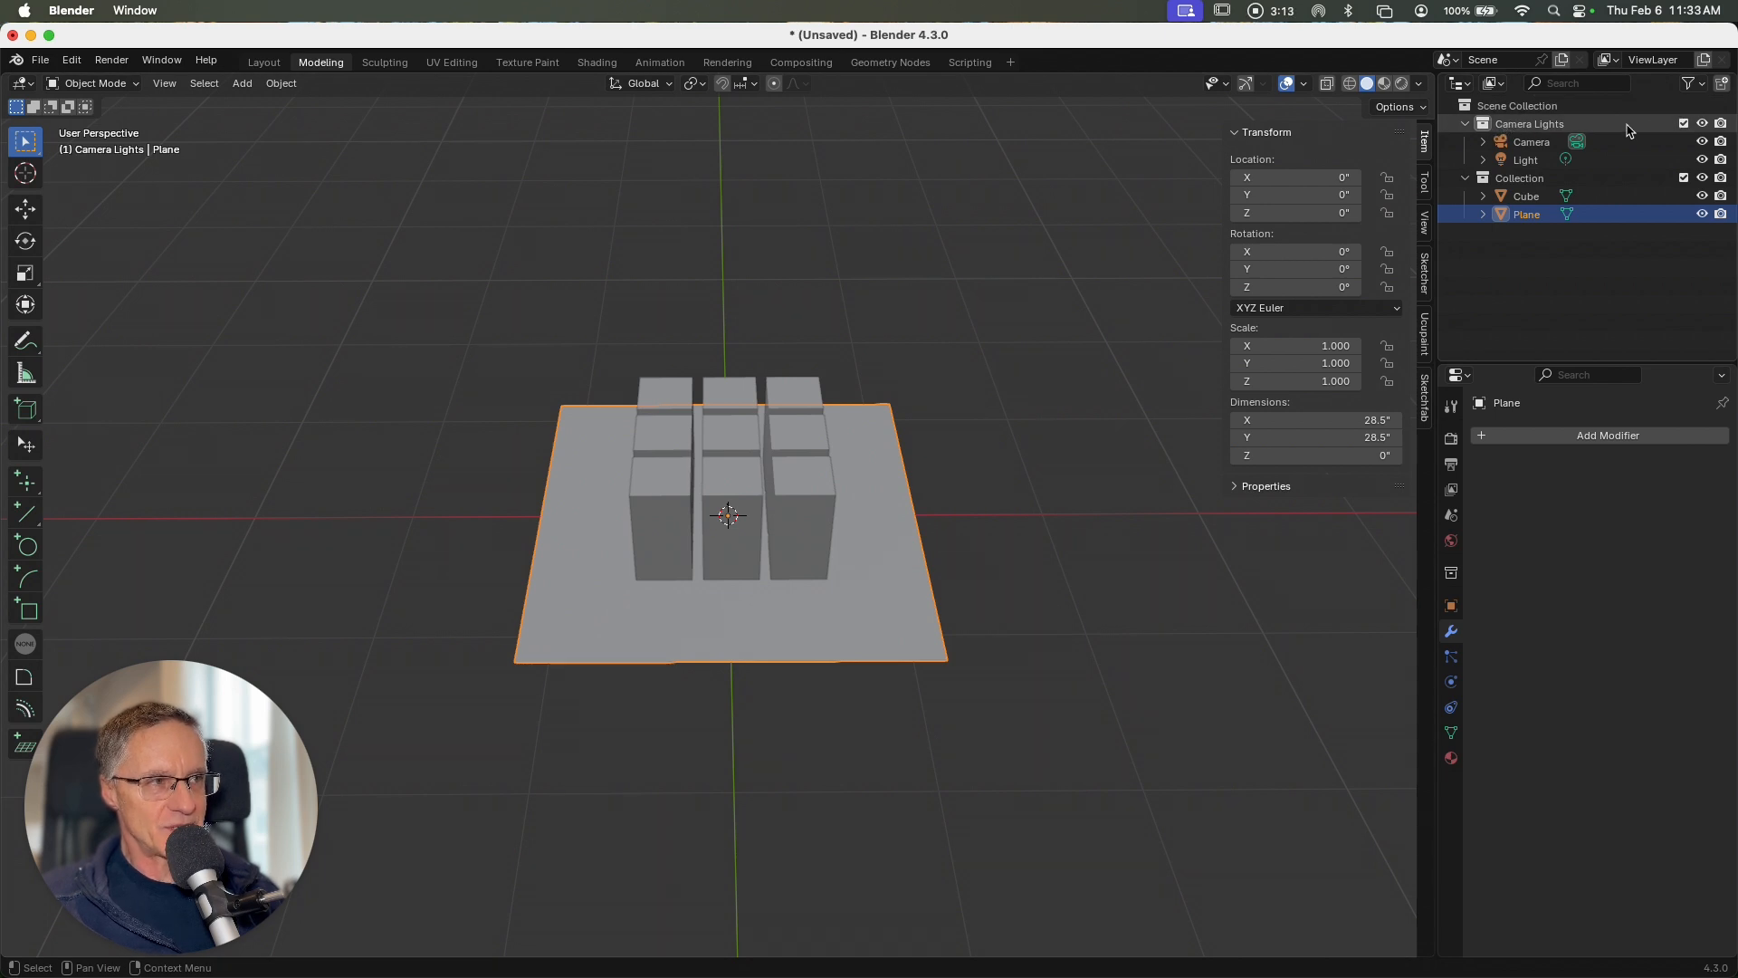
pyautogui.click(1701, 124)
pyautogui.click(1702, 124)
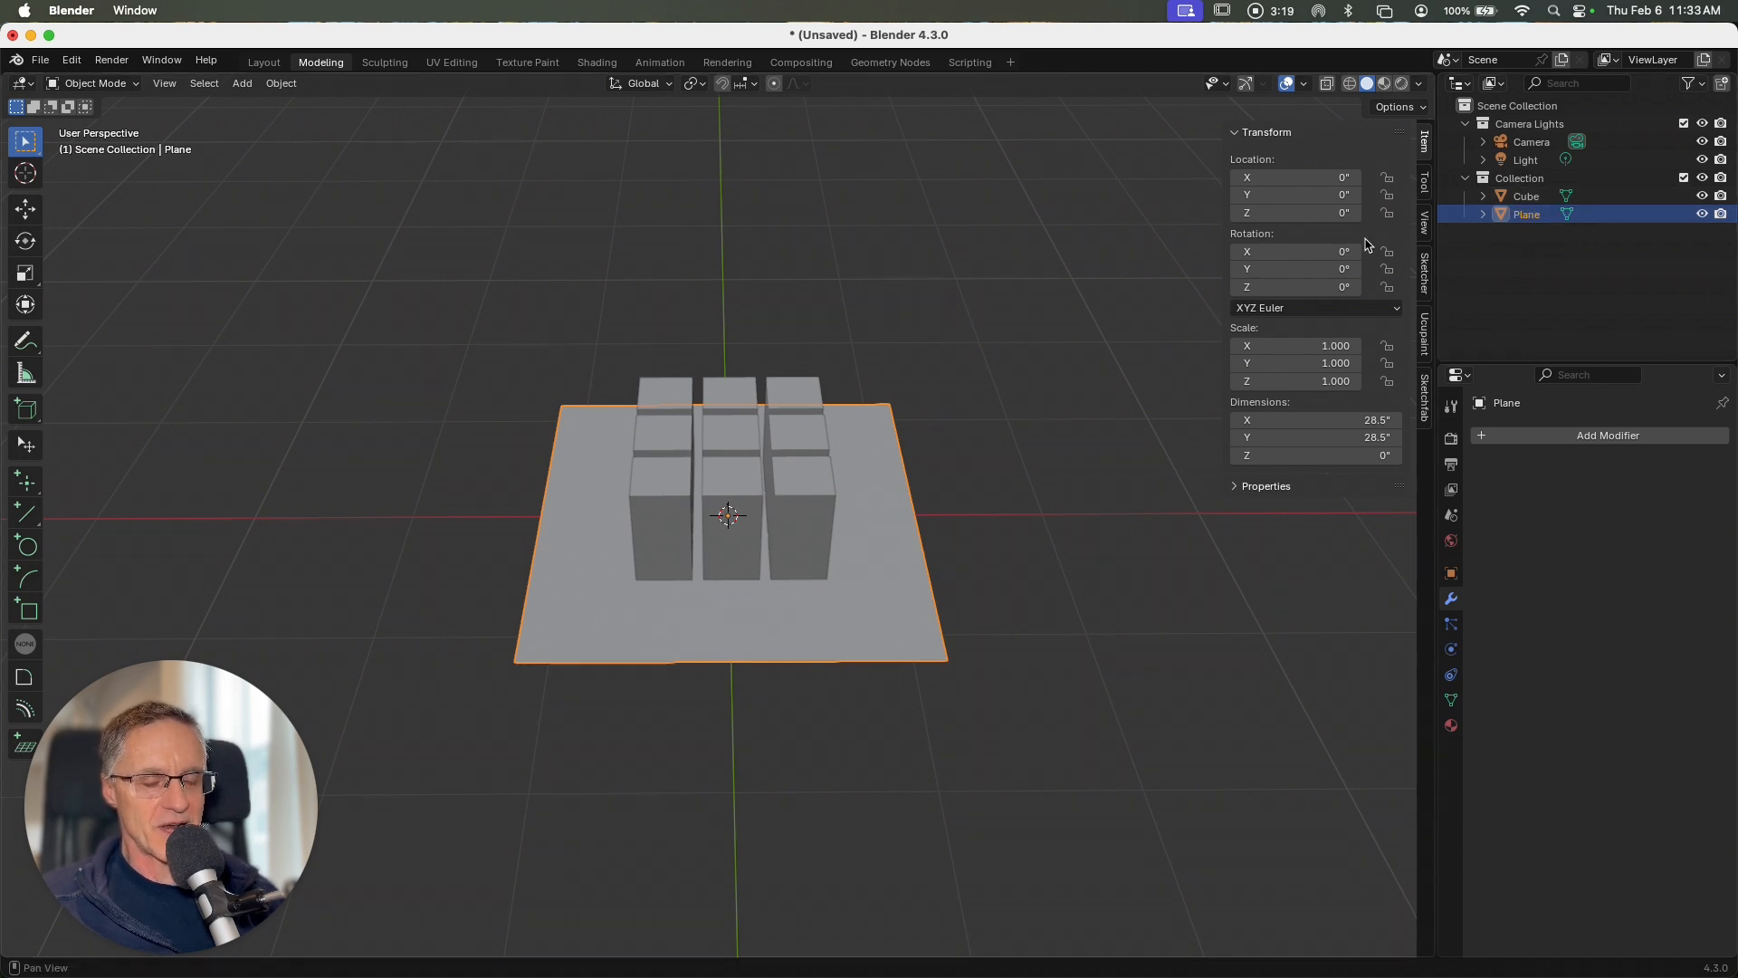
# Step: Separate the cube's mesh by loose parts into individual block objects and return to Object Mode
pyautogui.click(686, 498)
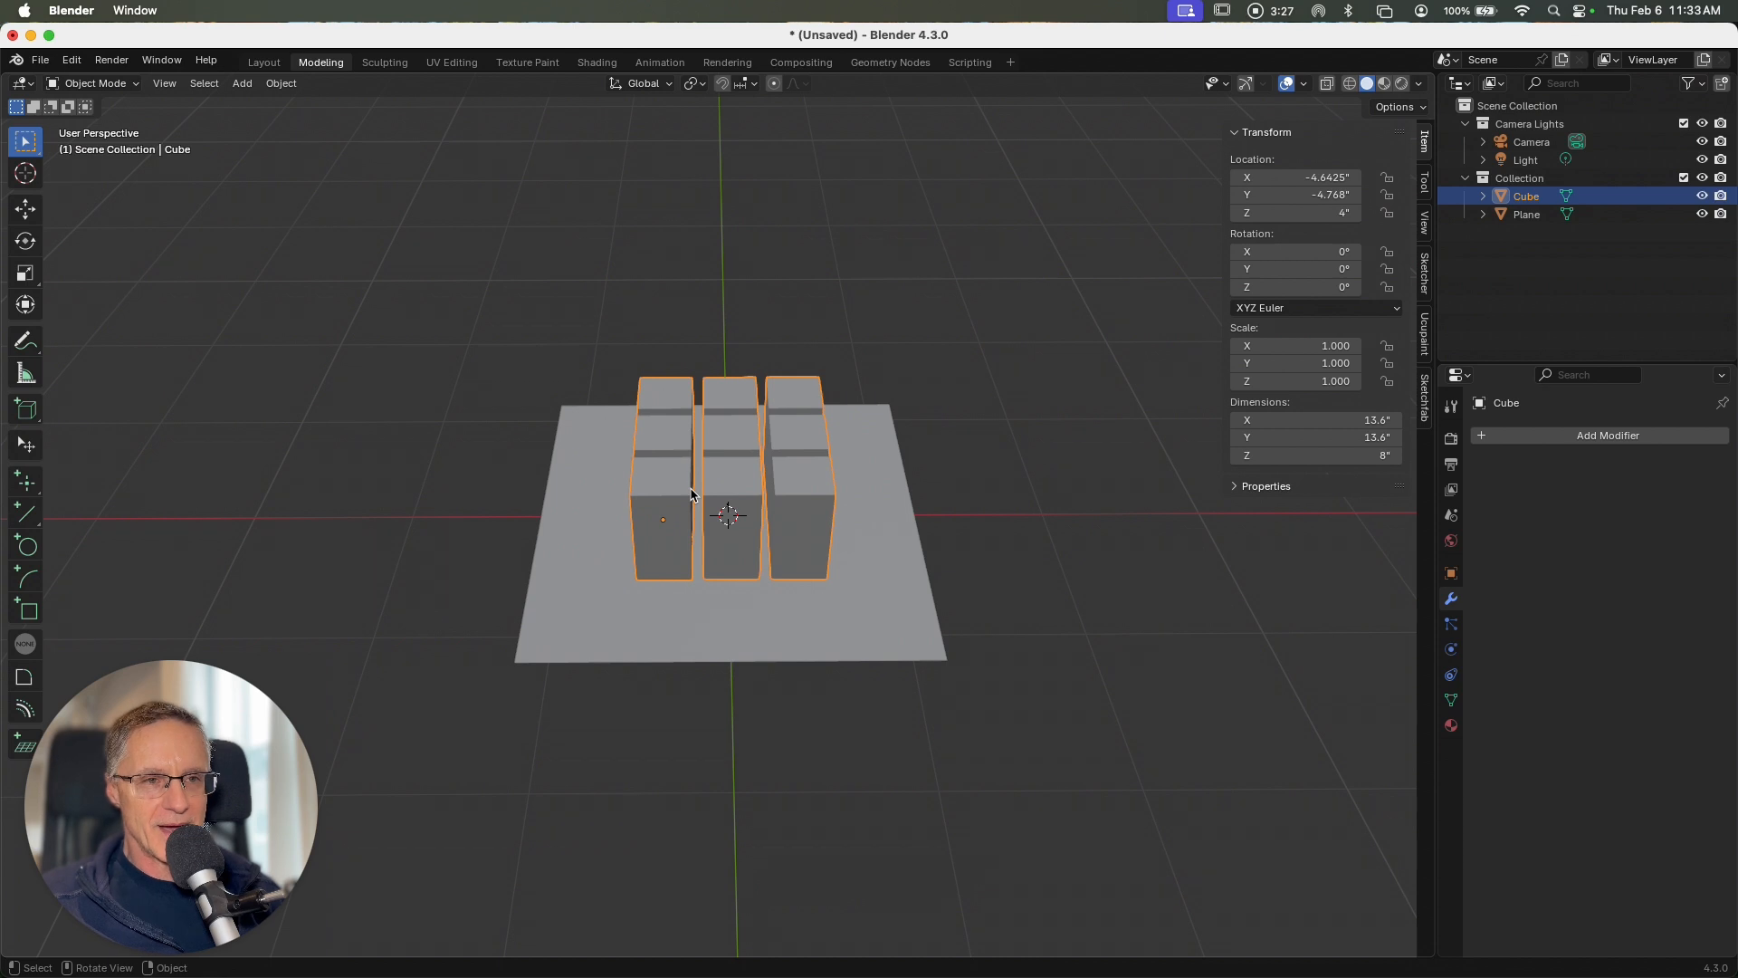
pyautogui.press('Tab')
pyautogui.click(689, 387)
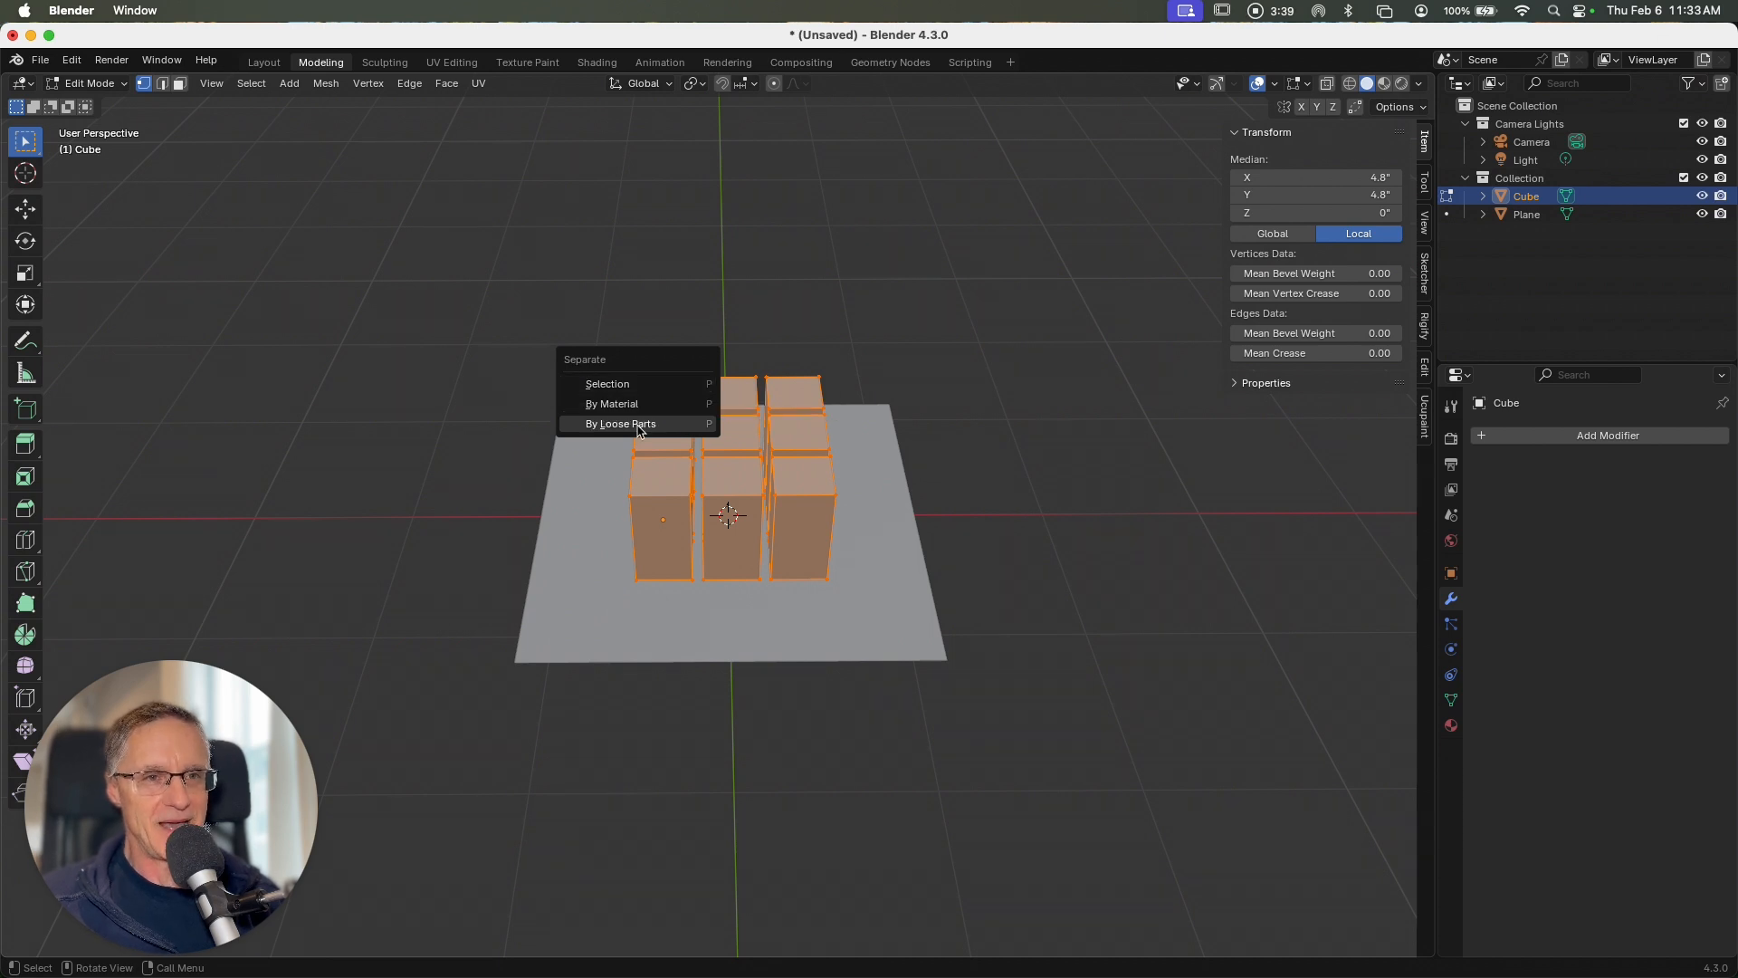
pyautogui.click(639, 424)
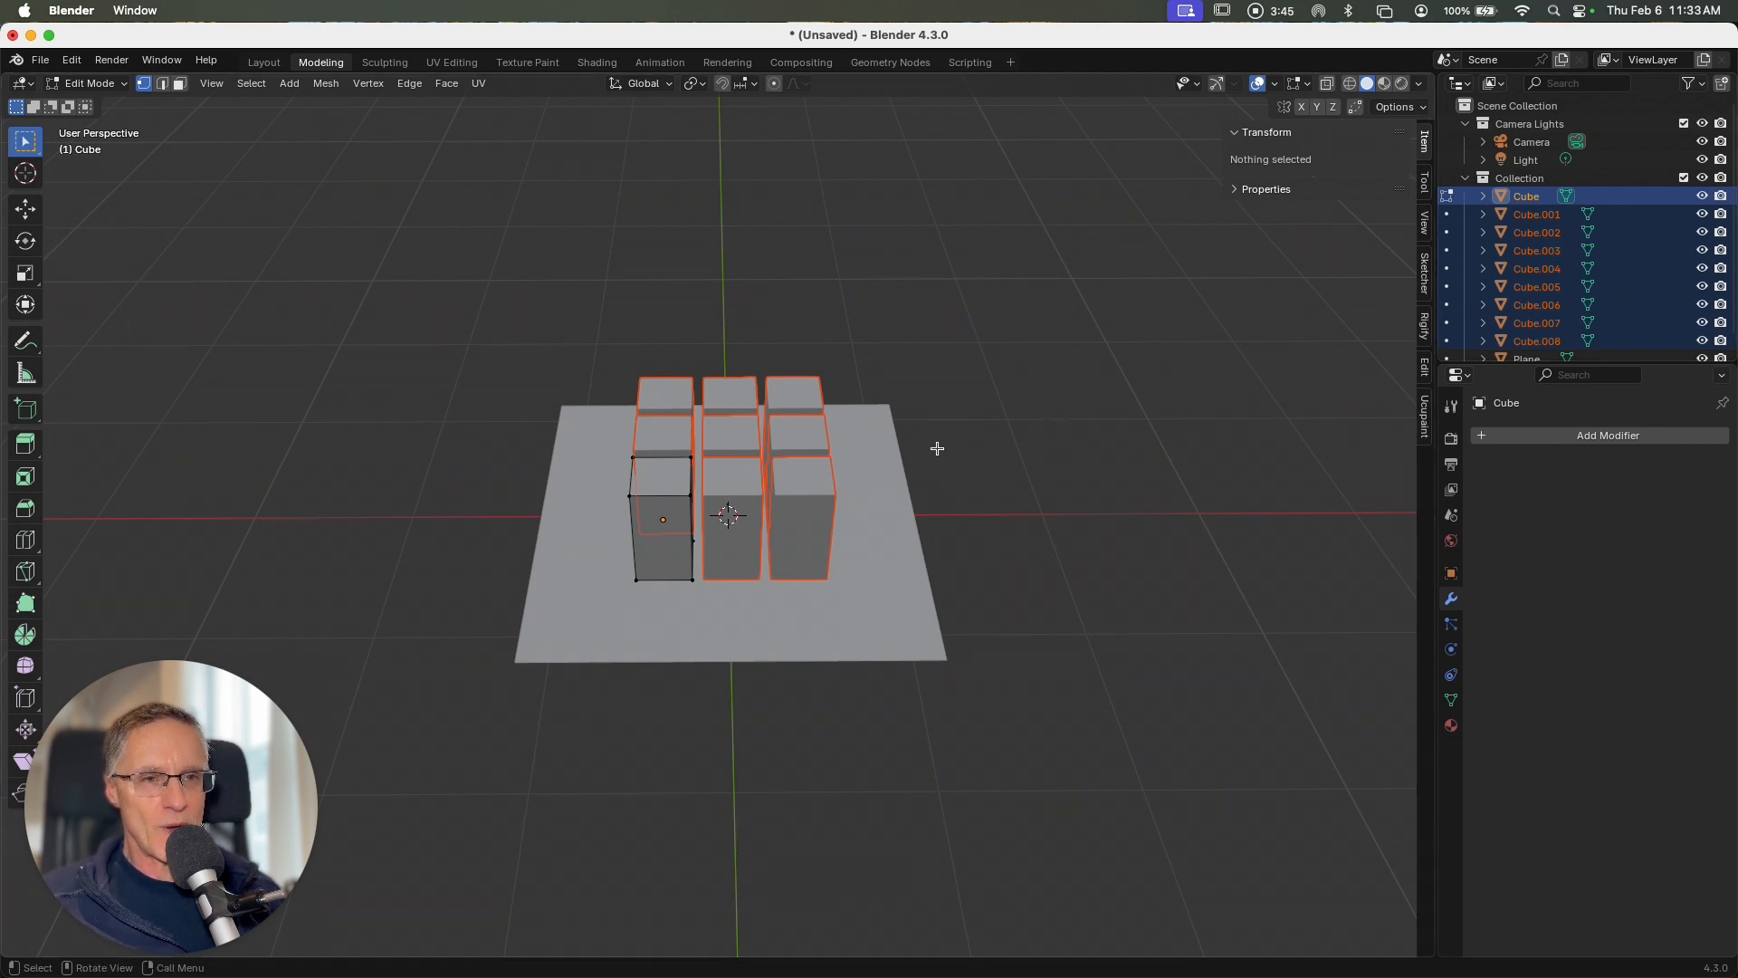
pyautogui.press('Tab')
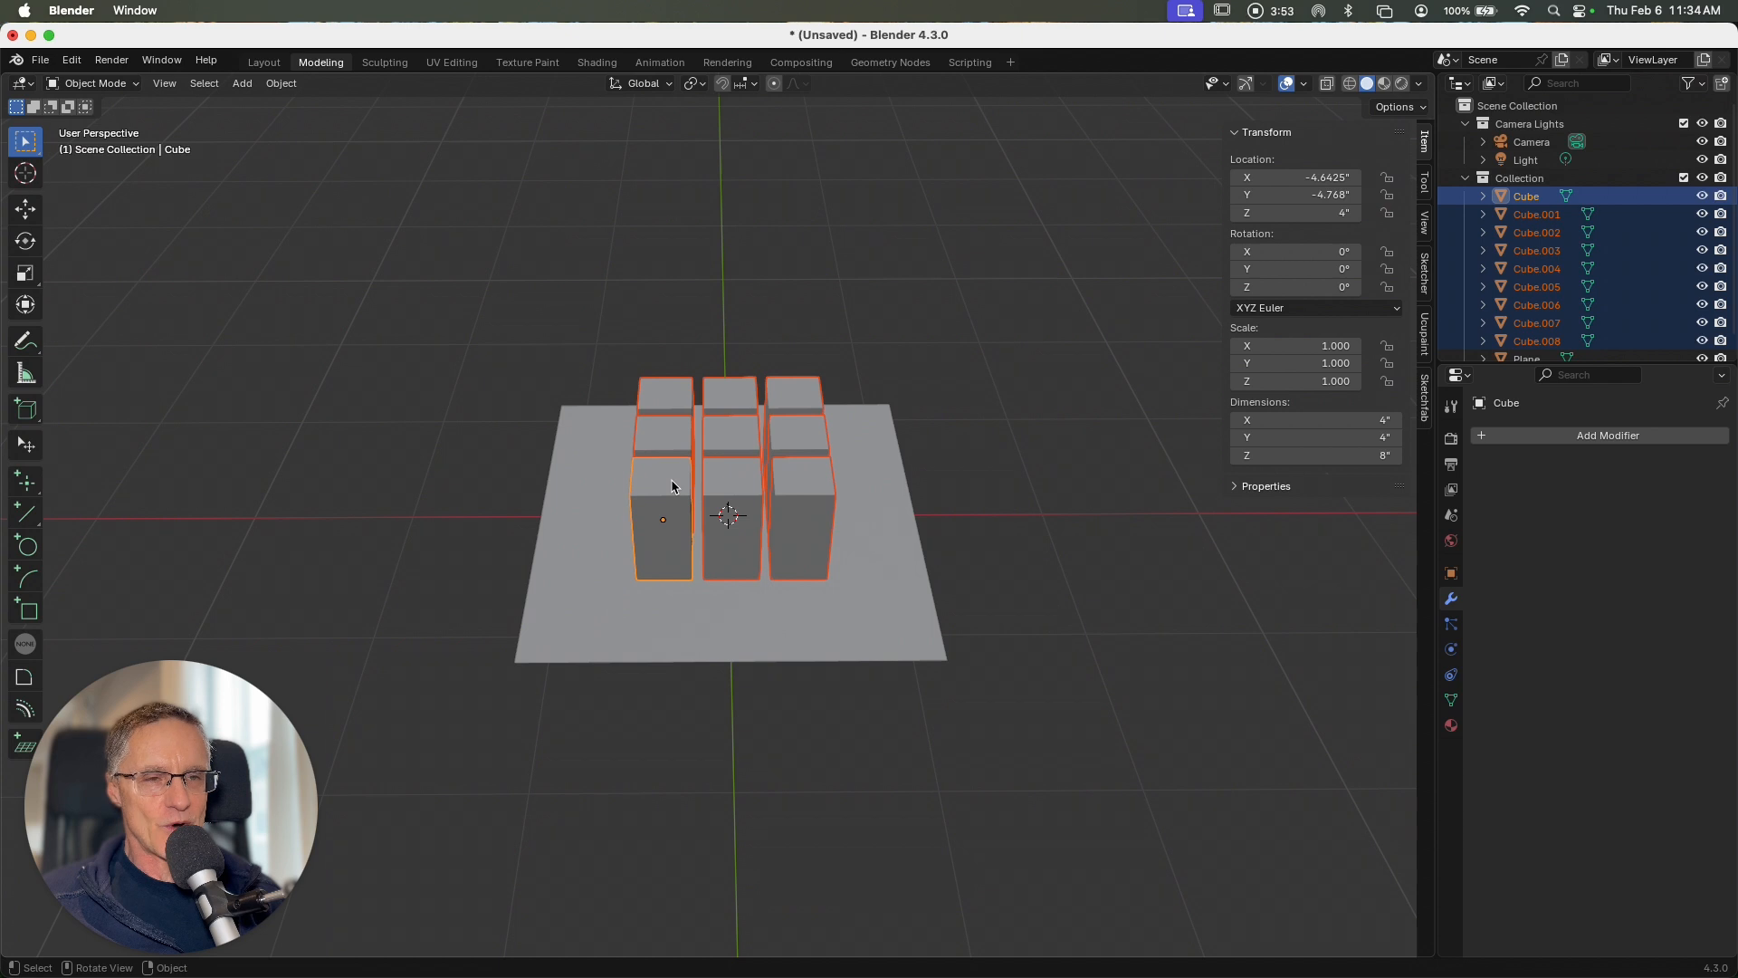
# Step: Set the origin of each of the nine selected blocks to its own geometry
pyautogui.click(277, 87)
pyautogui.moveTo(312, 122)
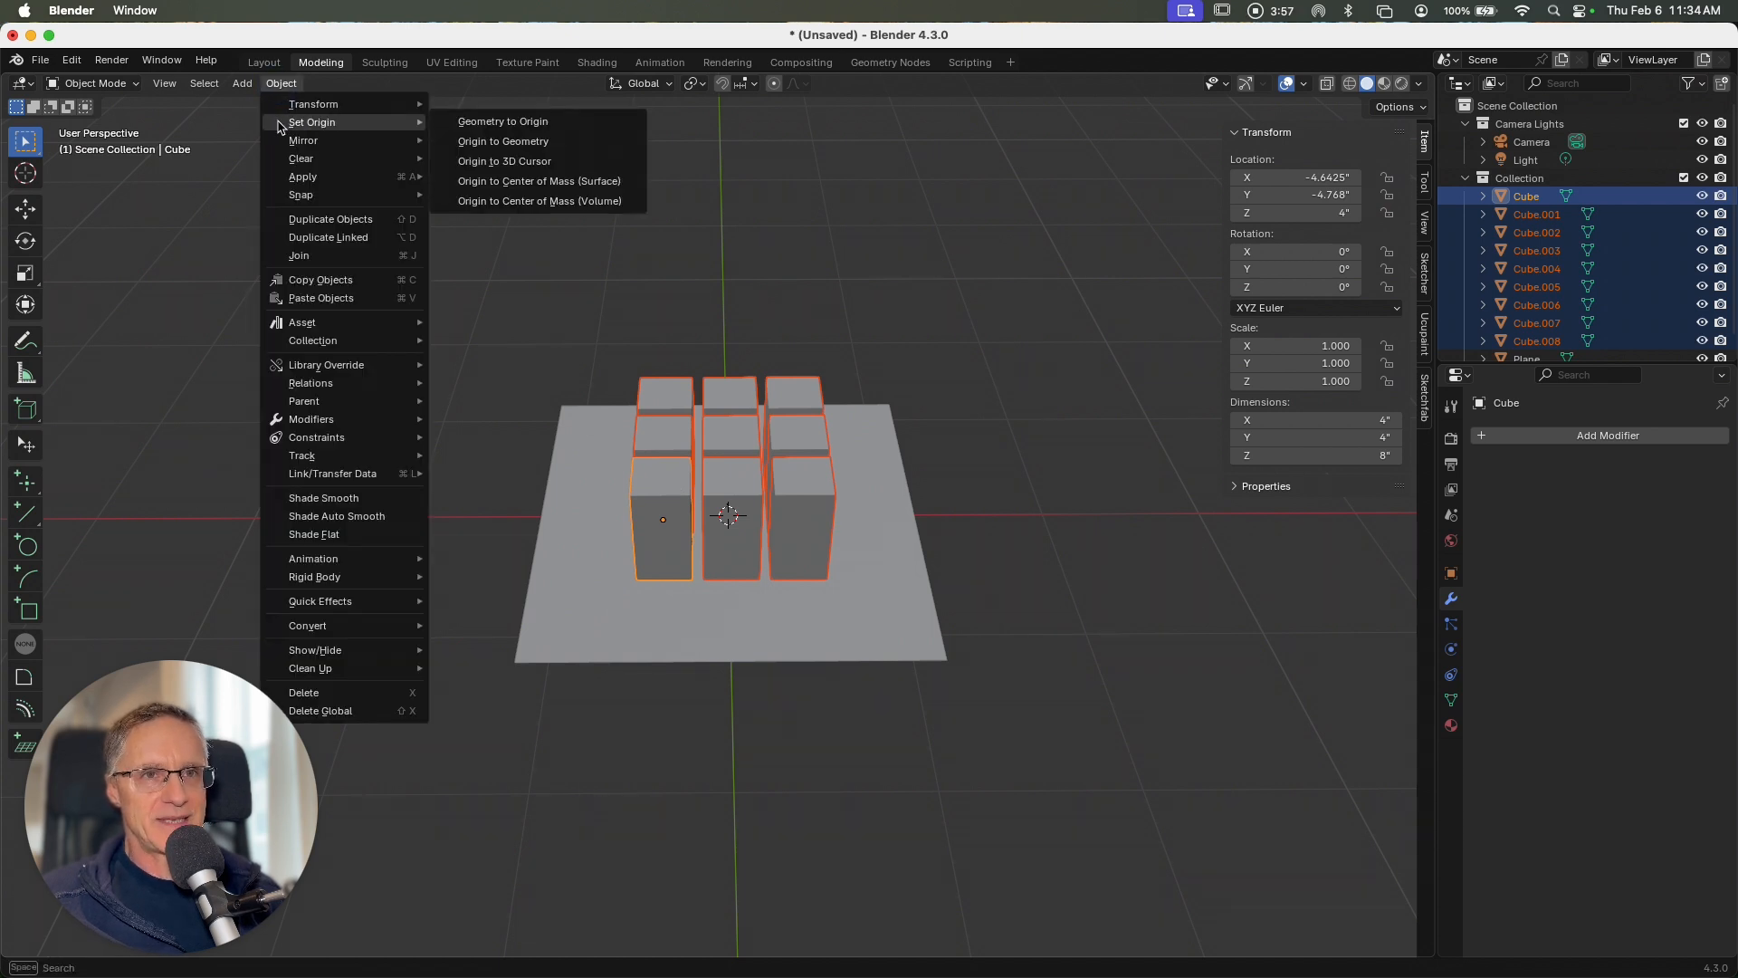
pyautogui.click(483, 143)
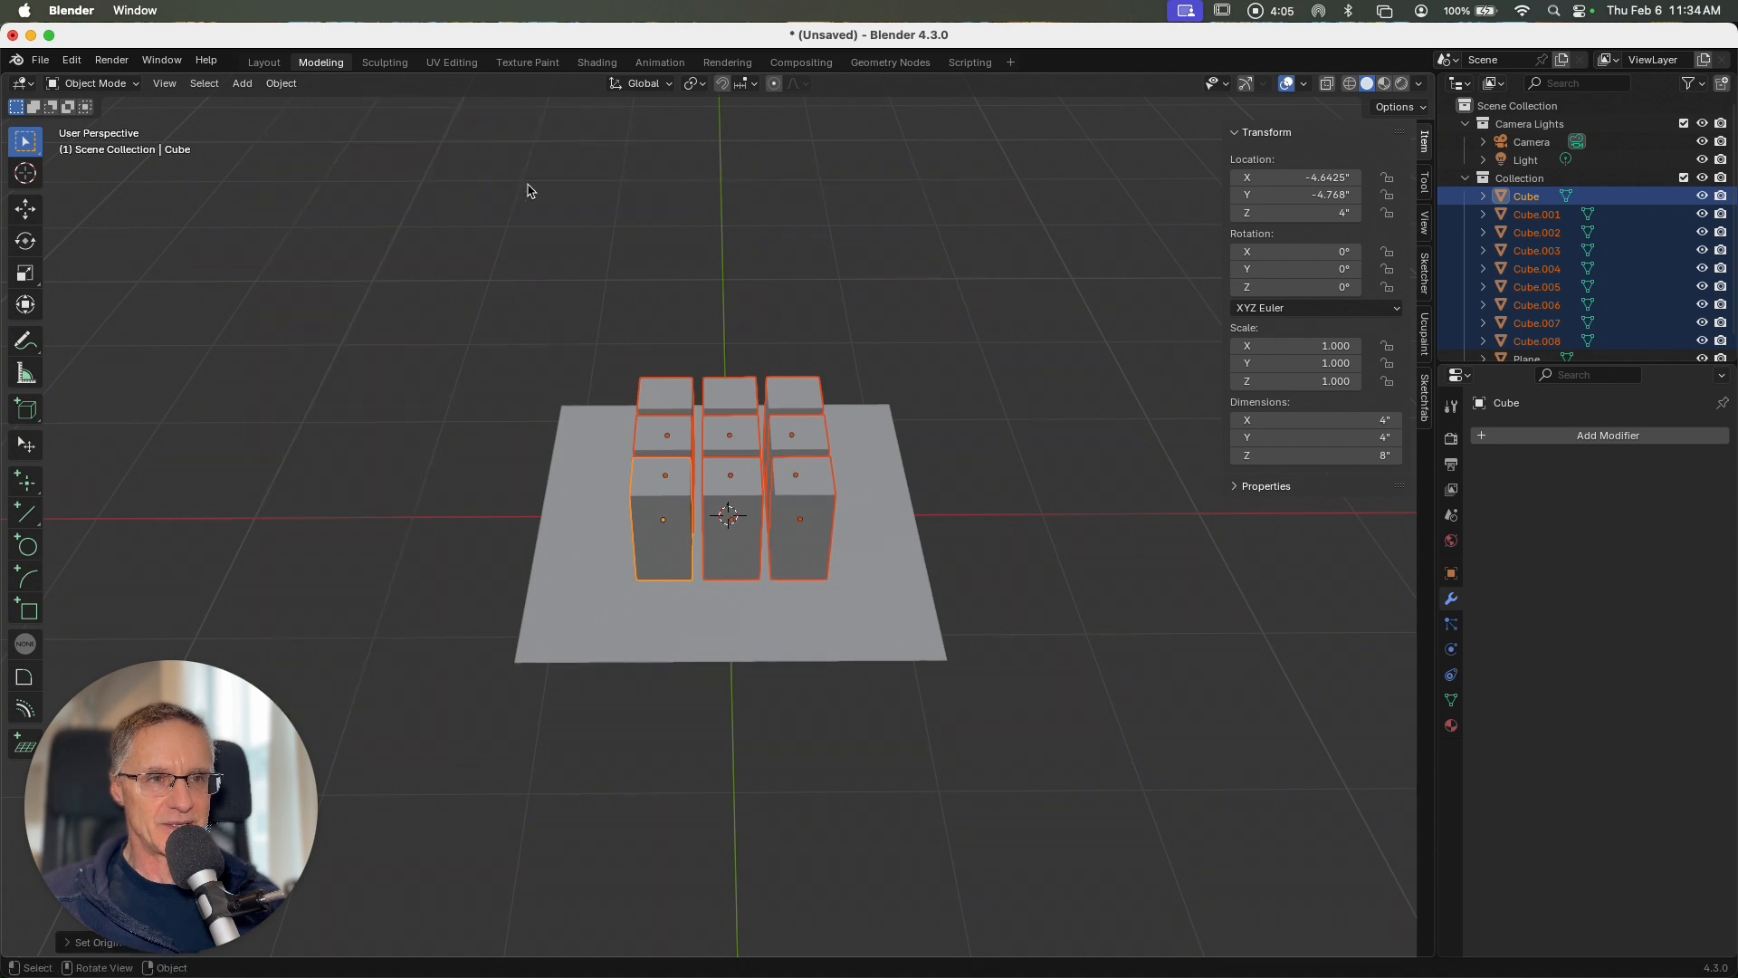
pyautogui.scroll(-8, 983, 534)
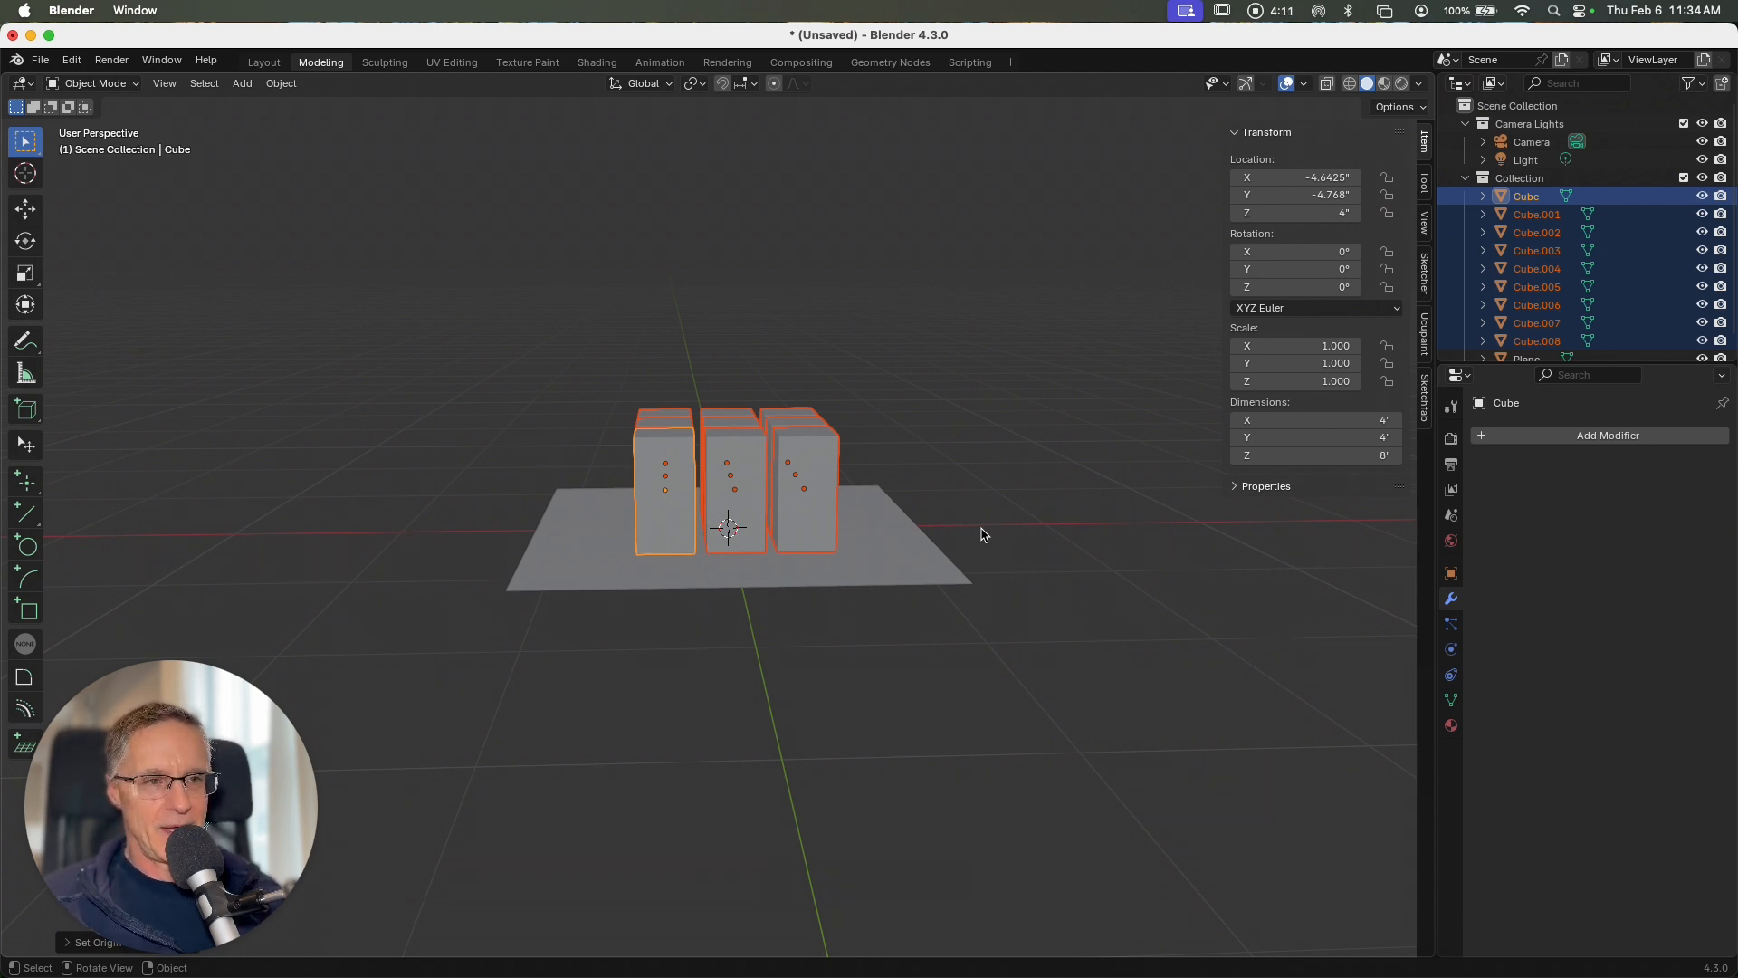
pyautogui.scroll(3, 976, 536)
pyautogui.keyDown('shift'); pyautogui.scroll(6, 976, 536); pyautogui.keyUp('shift')
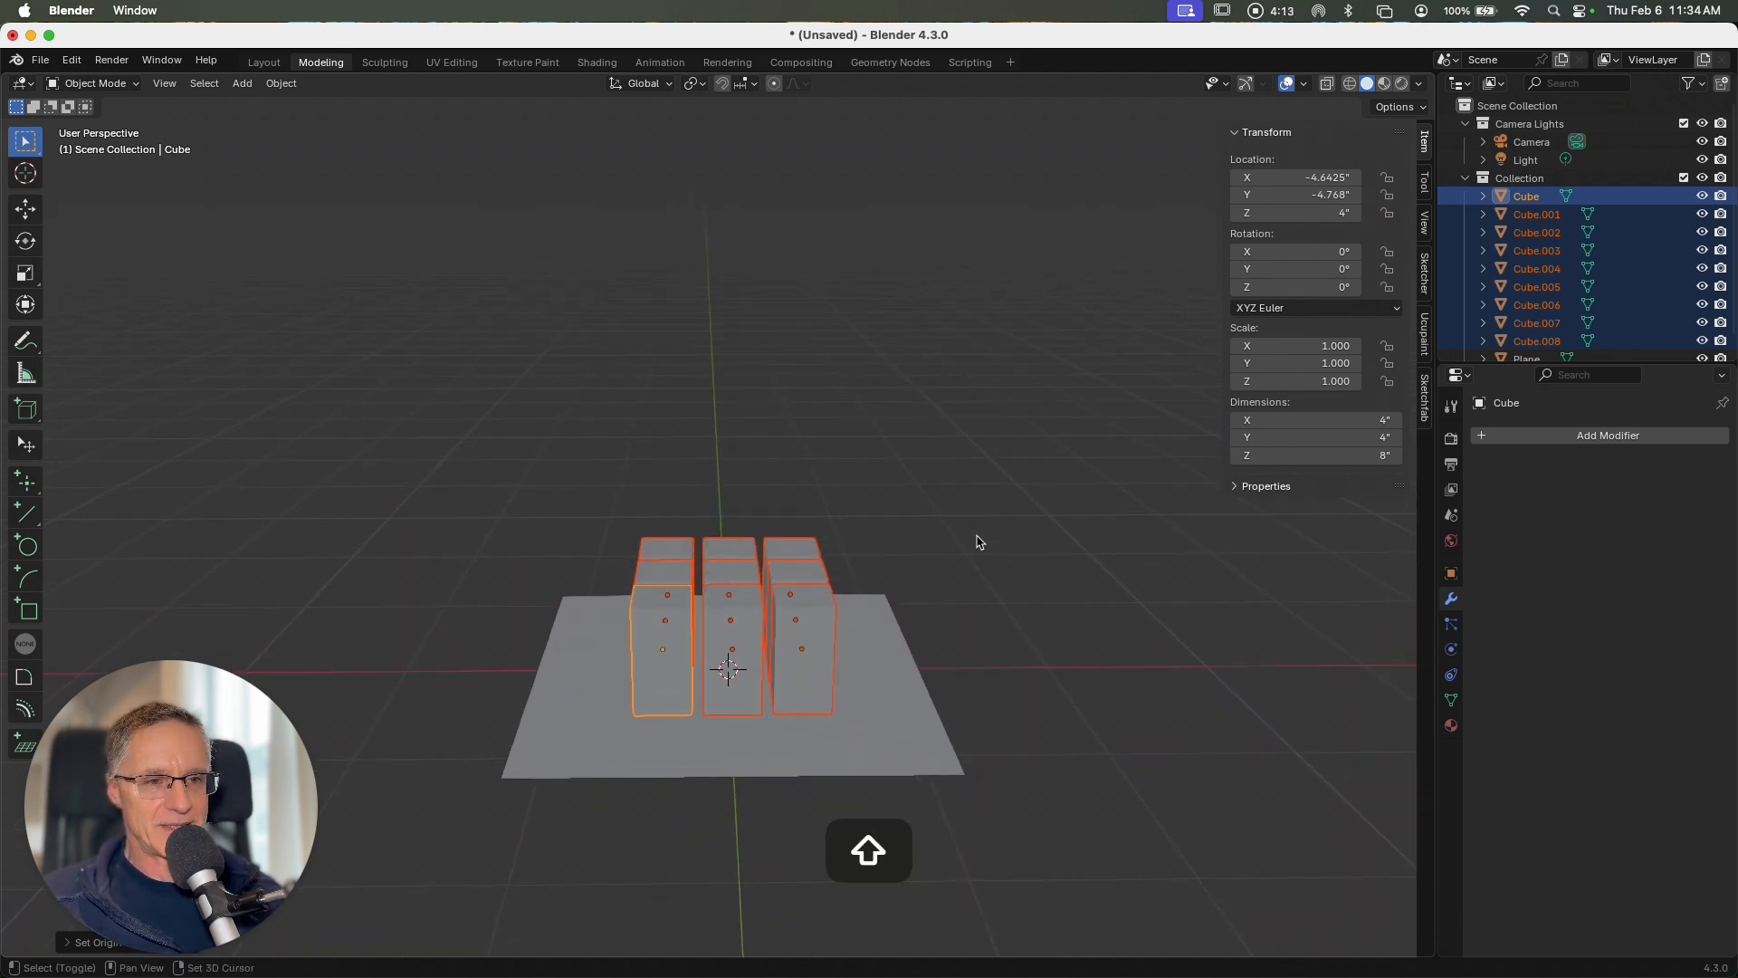
# Step: Add a UV sphere at the world center and scale it down to about 10.8" in diameter
pyautogui.click(281, 83)
pyautogui.moveTo(244, 84)
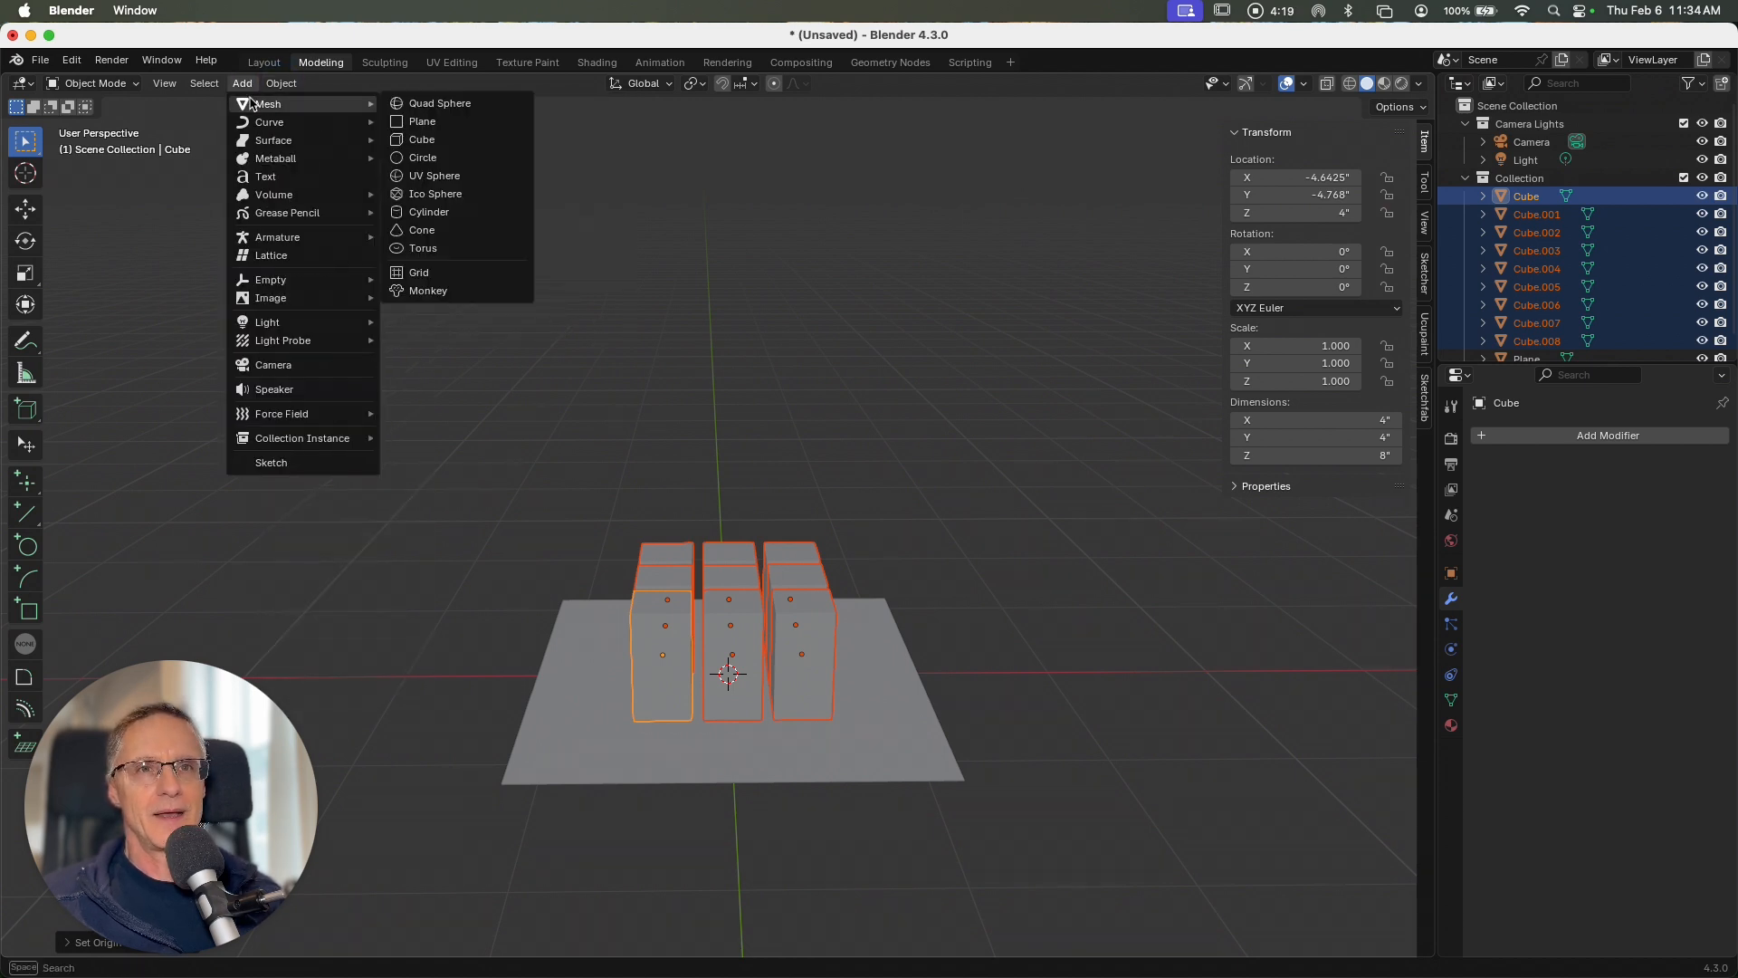
pyautogui.click(439, 176)
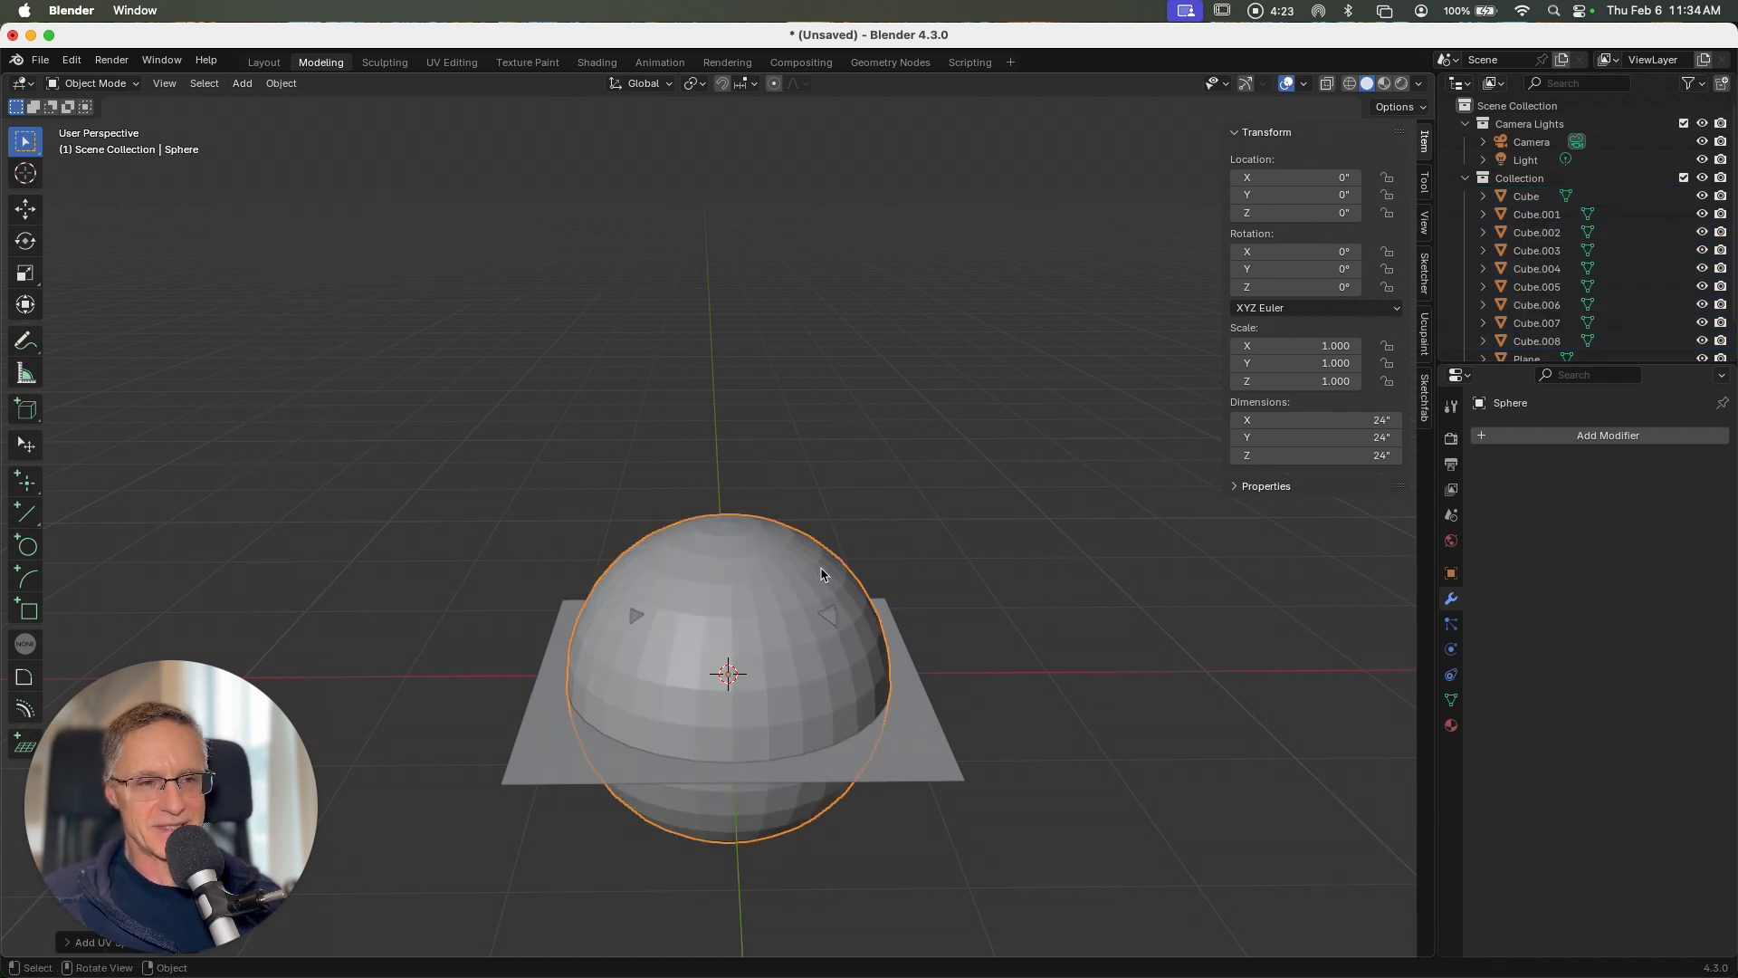
pyautogui.press('s')
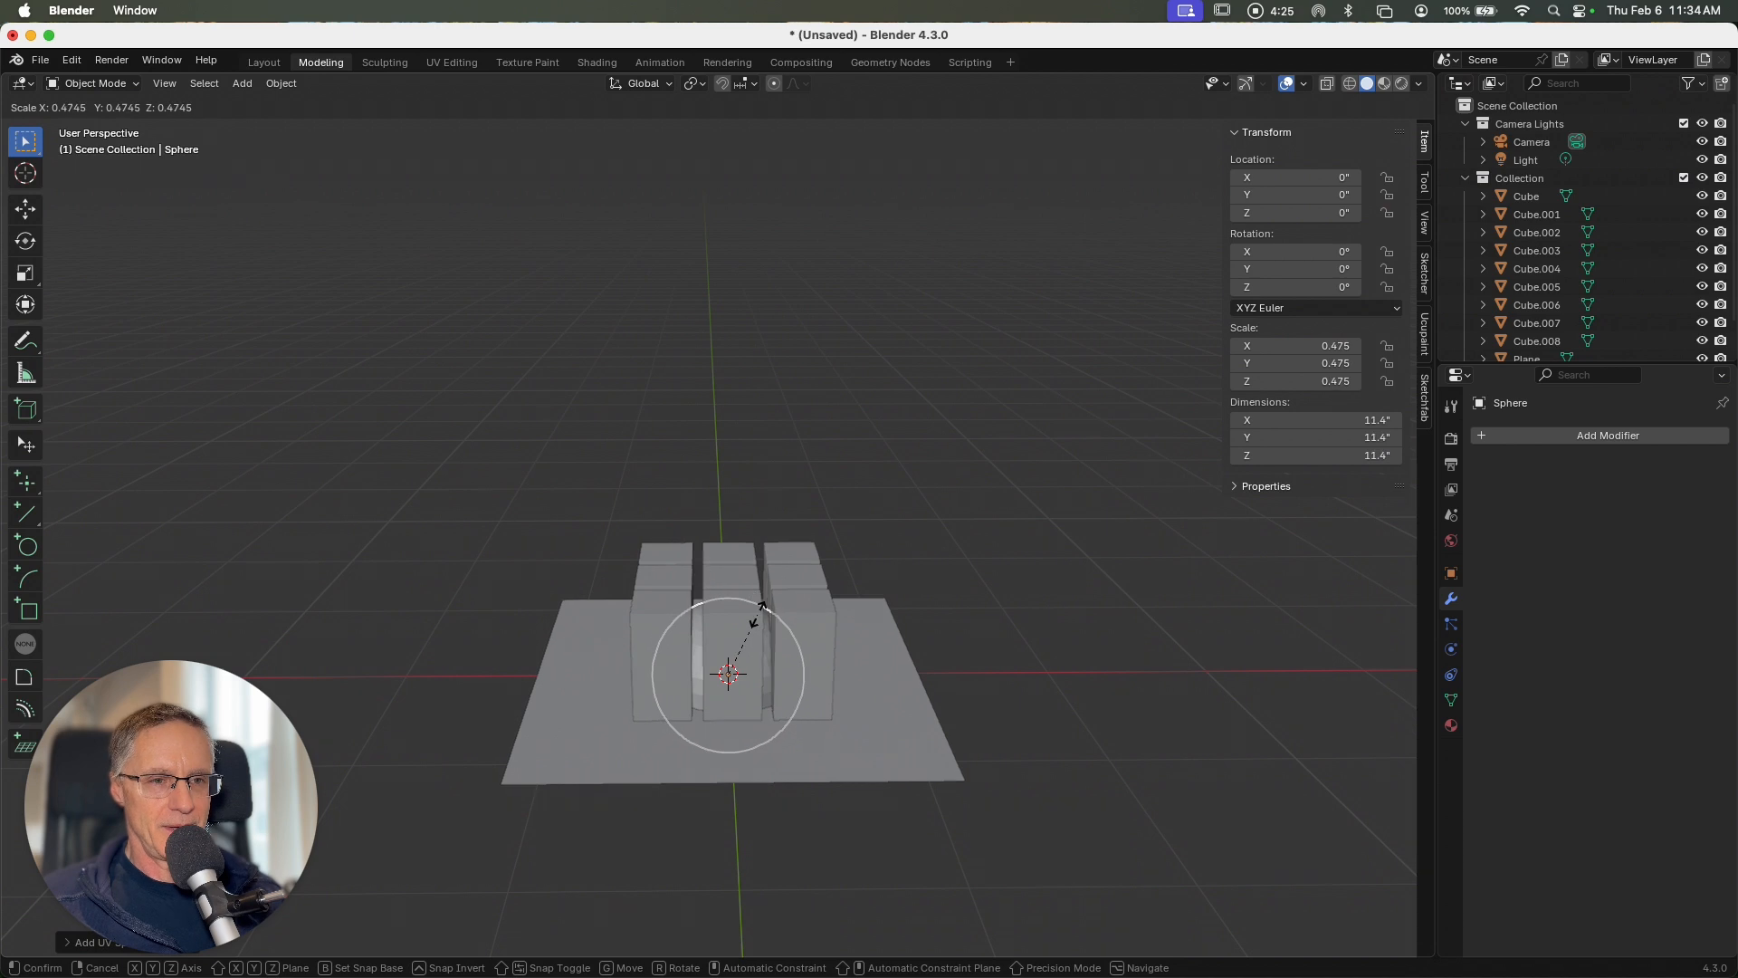
pyautogui.click(757, 621)
# Step: Raise the sphere along Z to about 55.2" above the blocks, shade it smooth and deselect it
pyautogui.keyDown('ctrl'); pyautogui.scroll(-5, 756, 621); pyautogui.keyUp('ctrl')
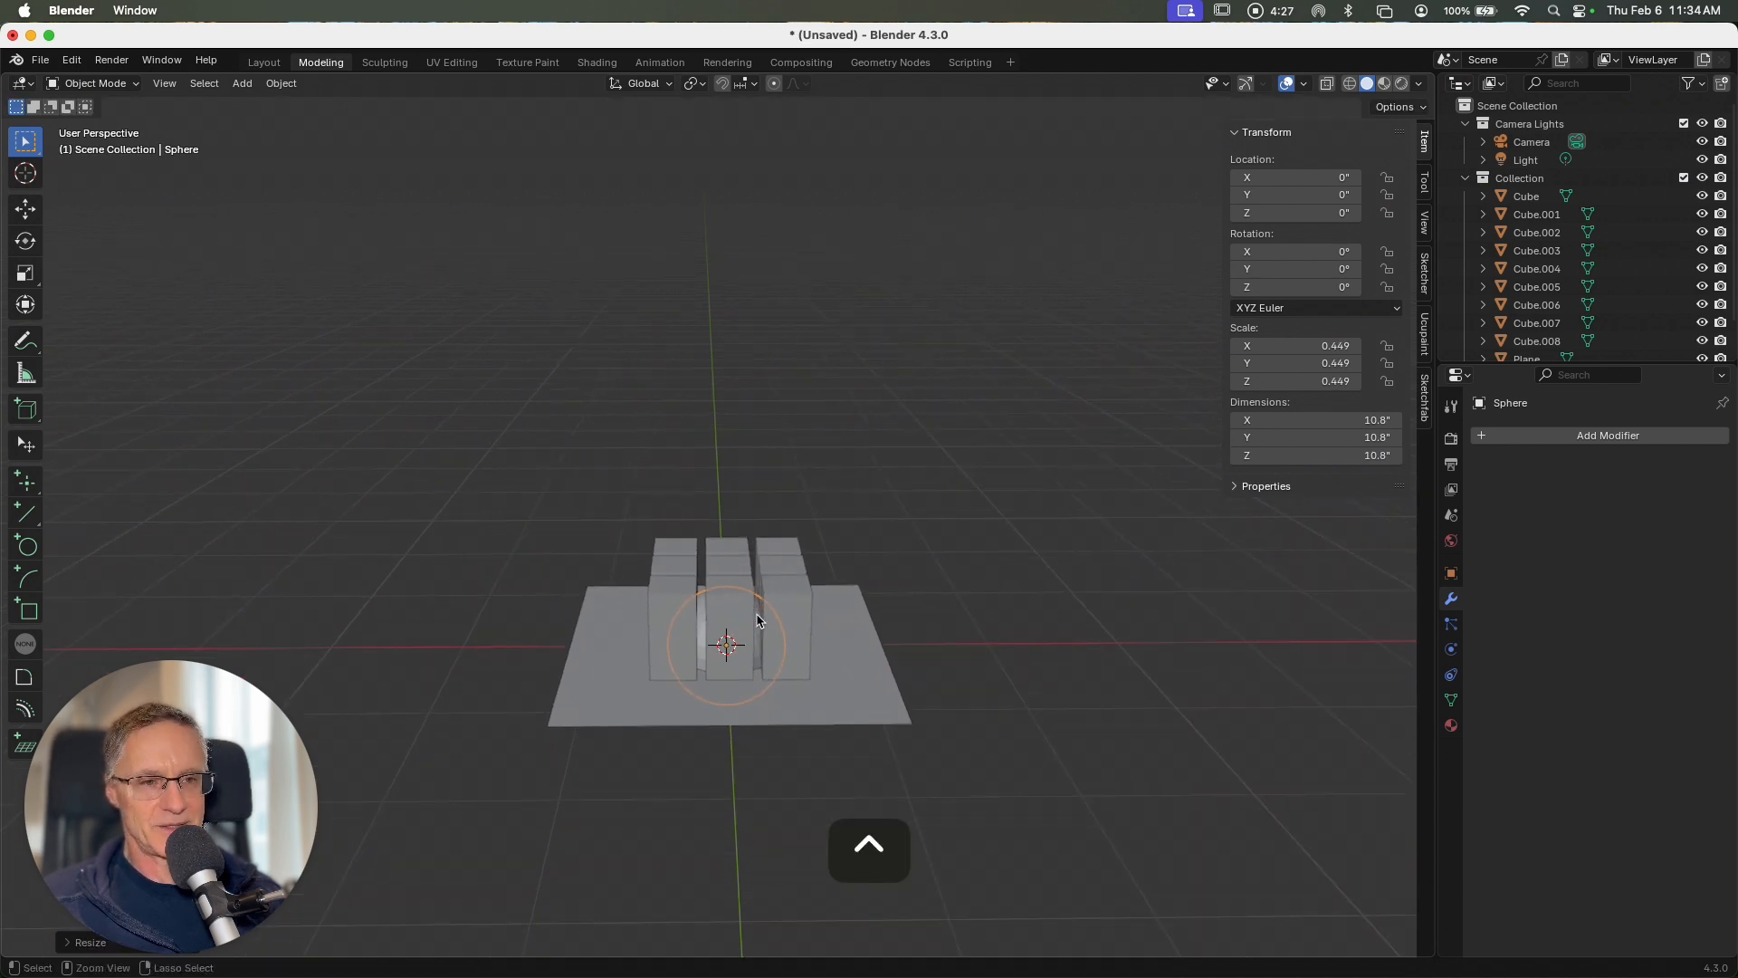
pyautogui.keyDown('shift'); pyautogui.scroll(2, 756, 621); pyautogui.keyUp('shift')
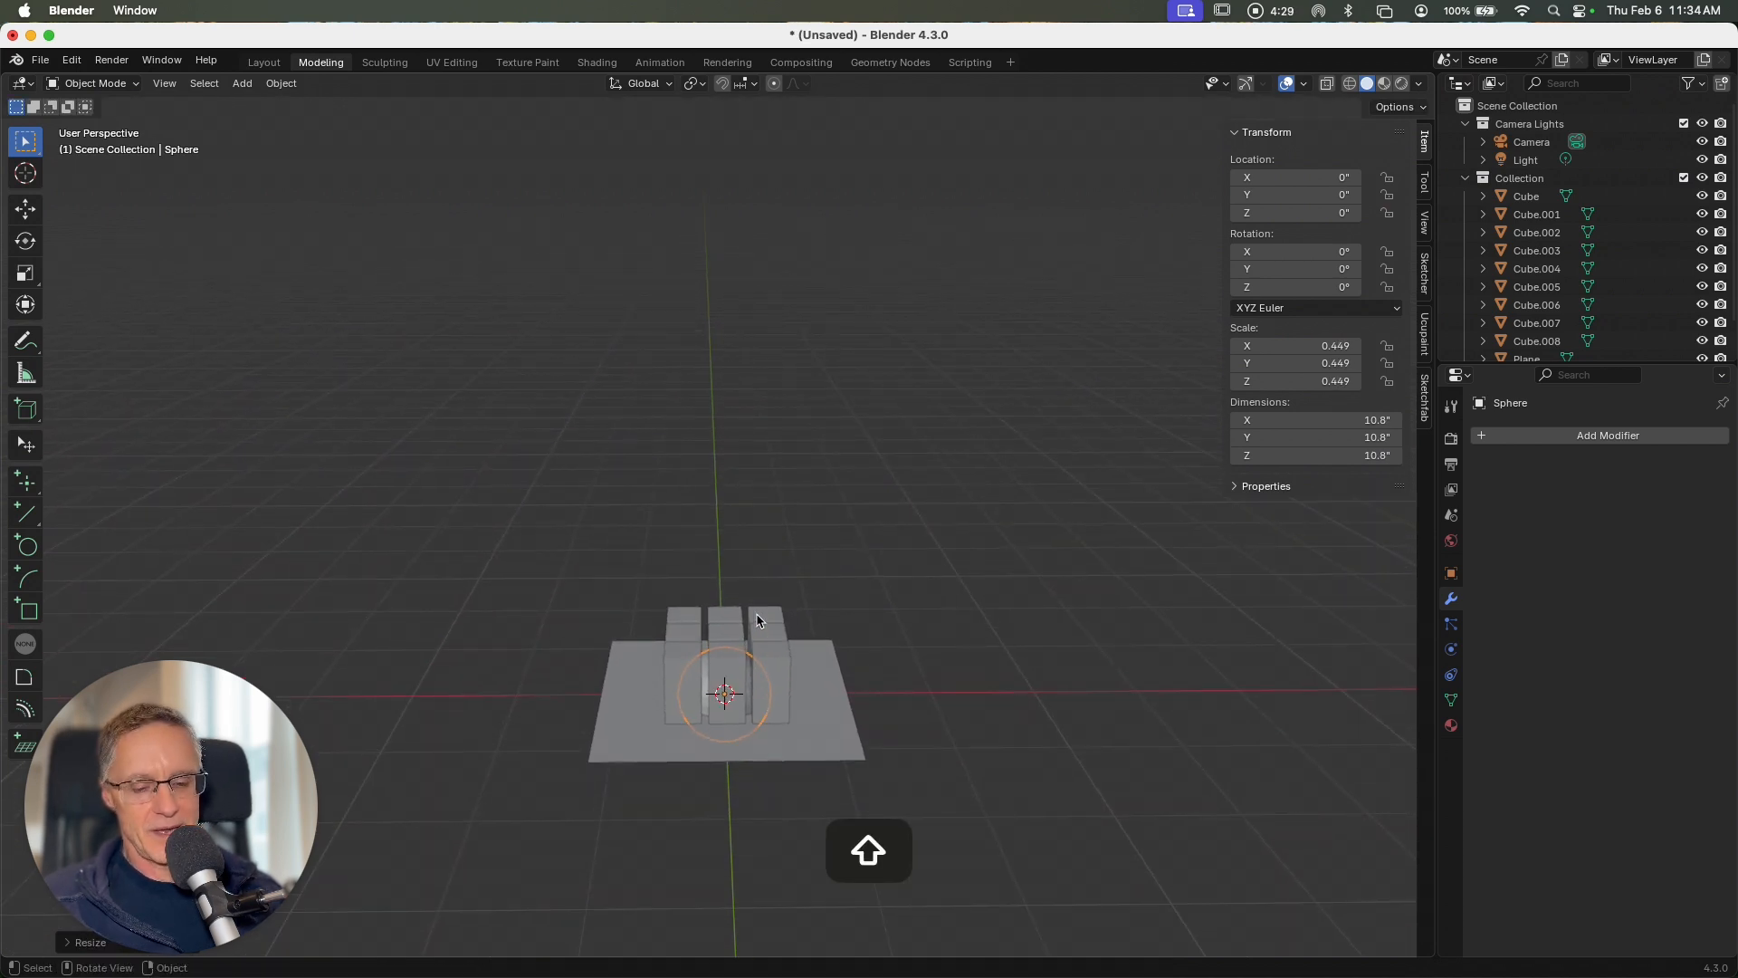
pyautogui.press('g')
pyautogui.press('z')
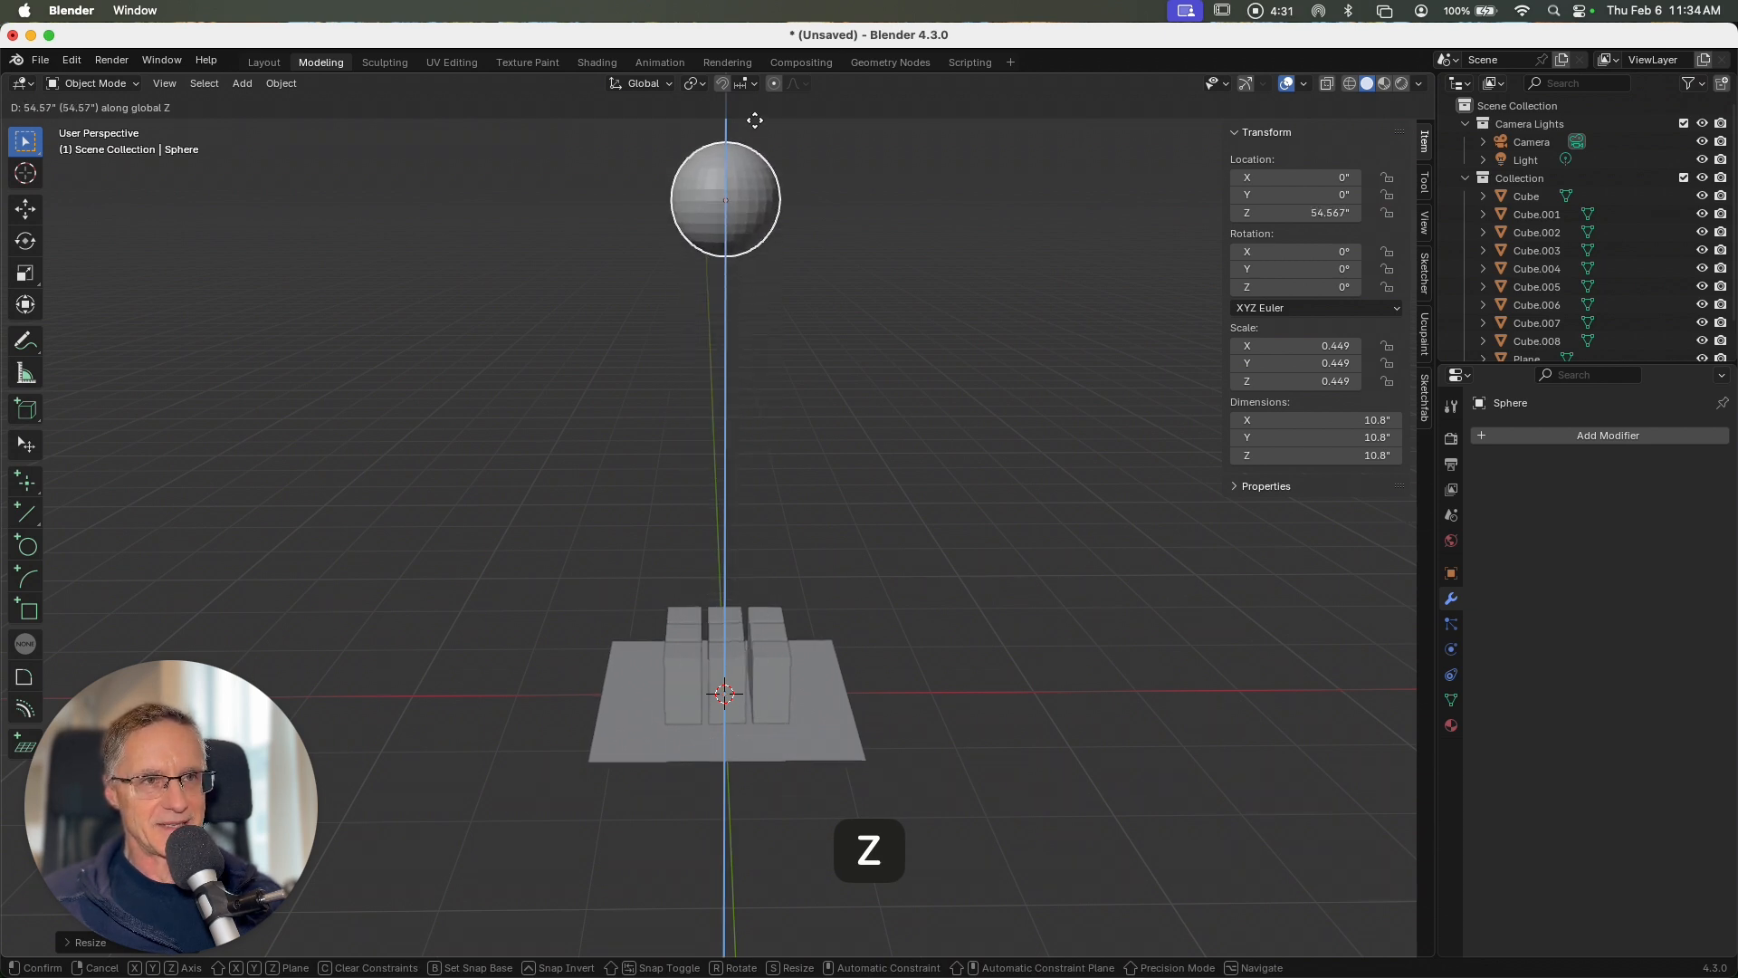
pyautogui.click(751, 120)
pyautogui.rightClick(737, 188)
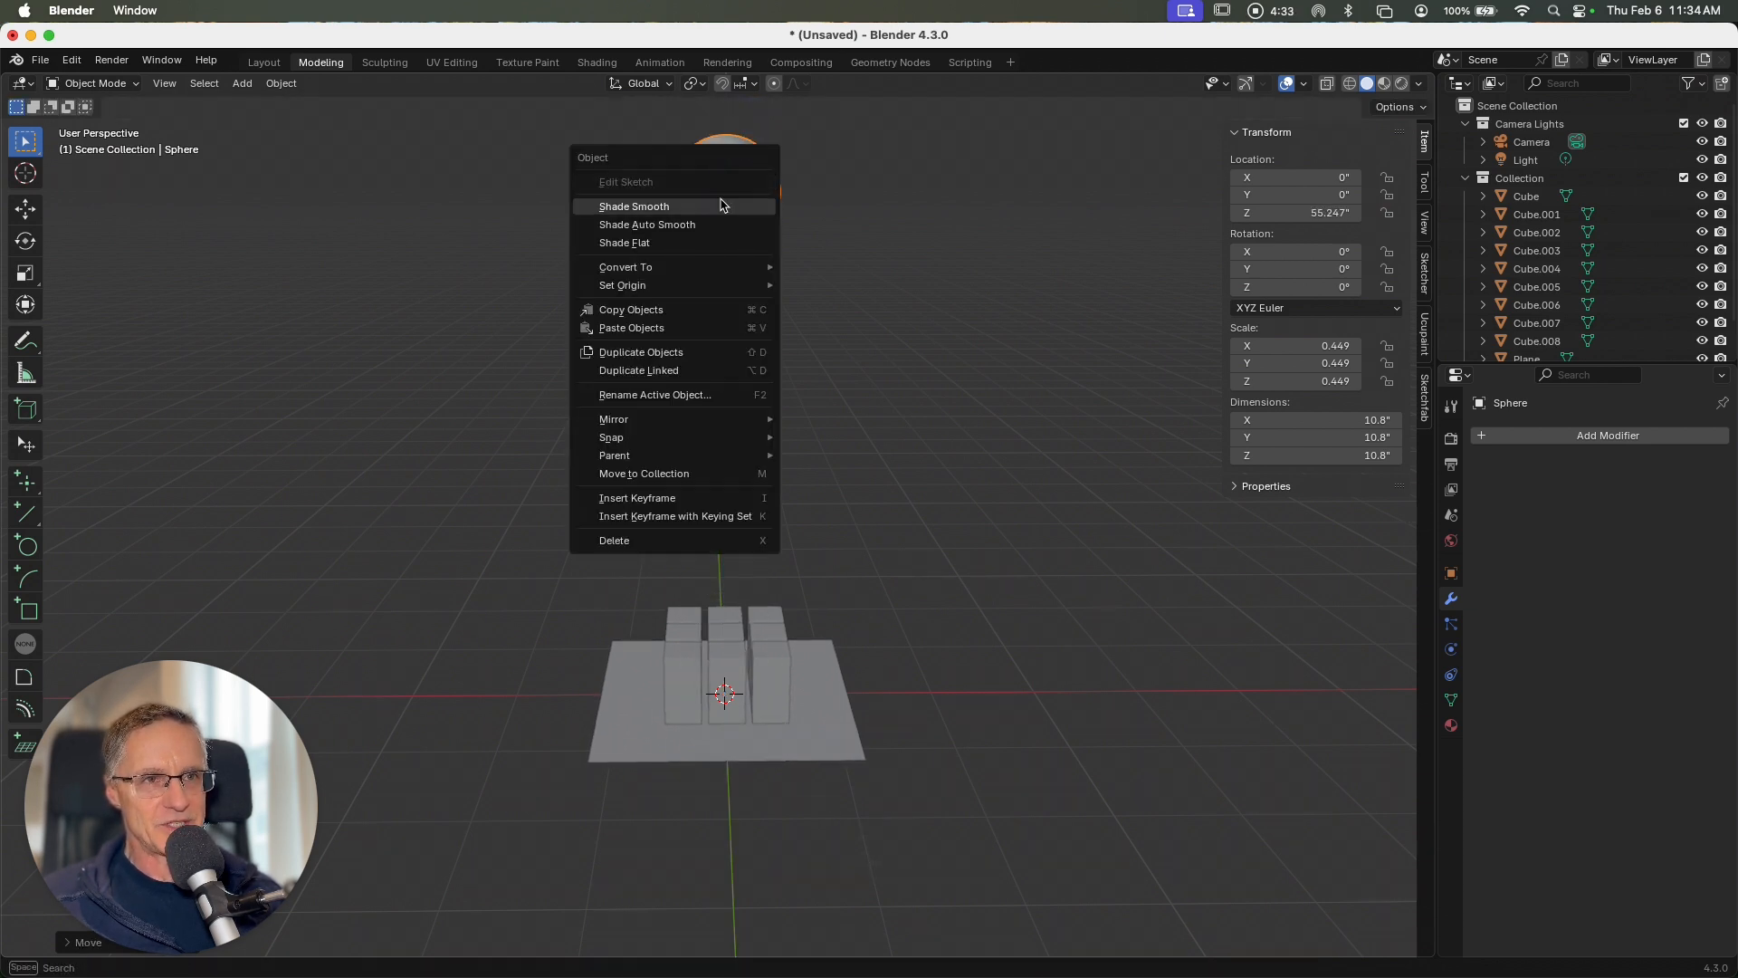
pyautogui.click(721, 205)
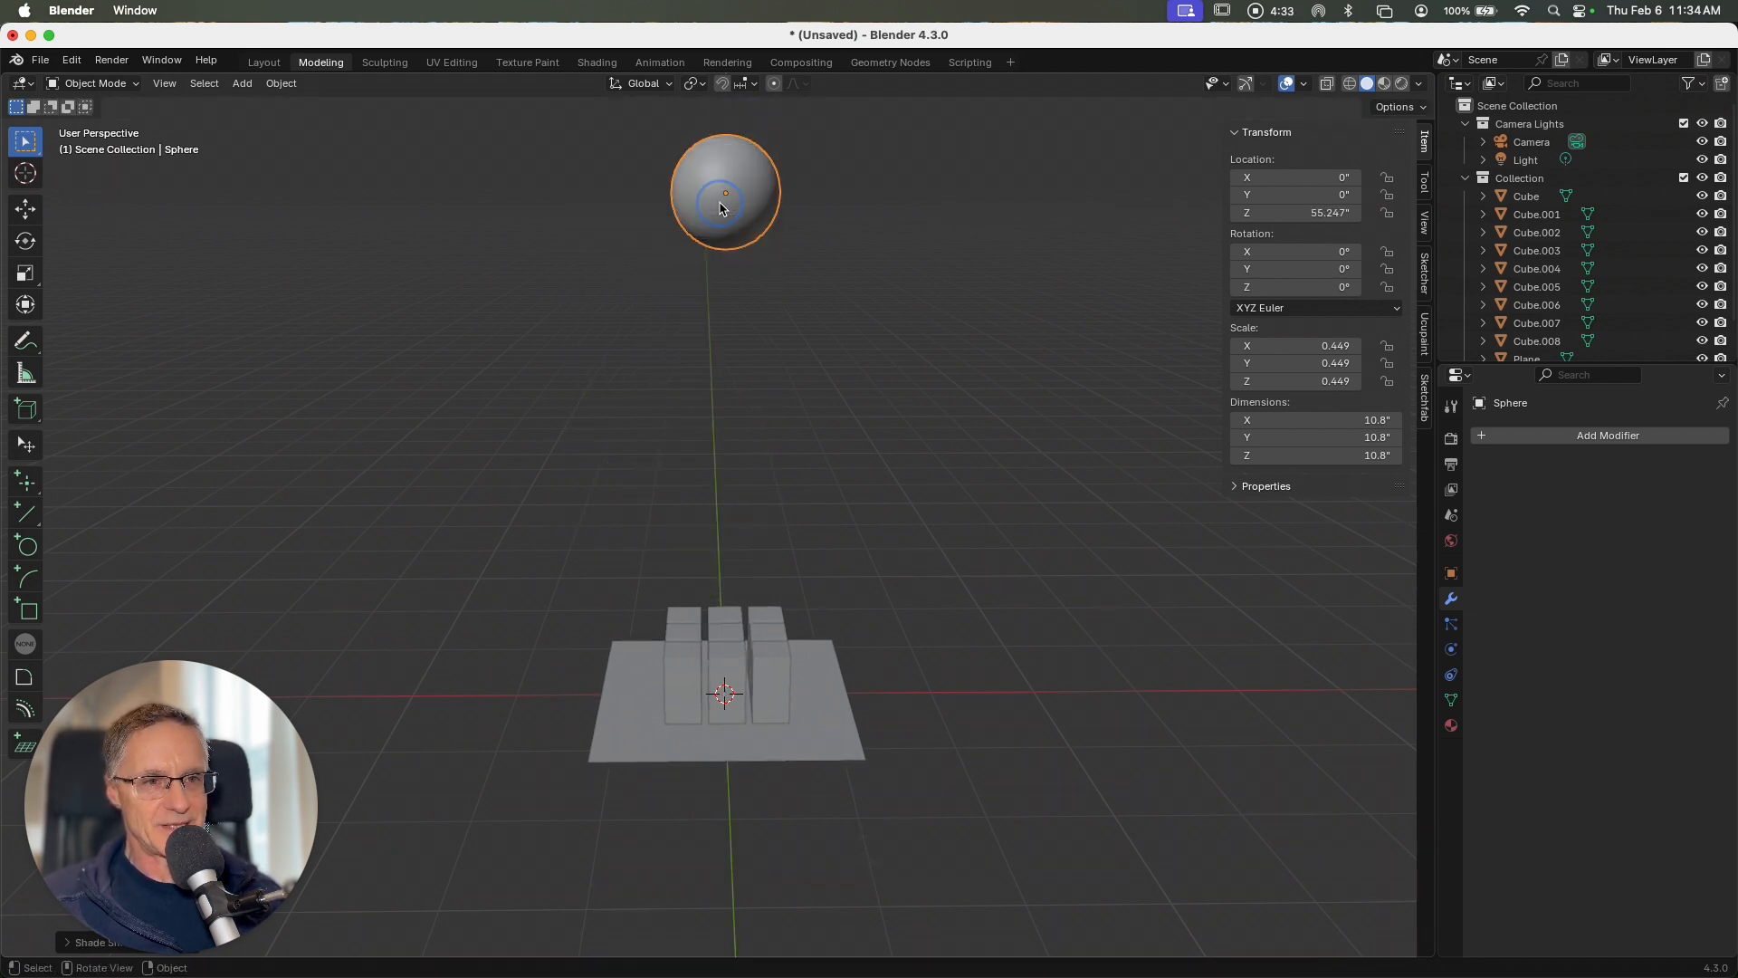
pyautogui.click(930, 327)
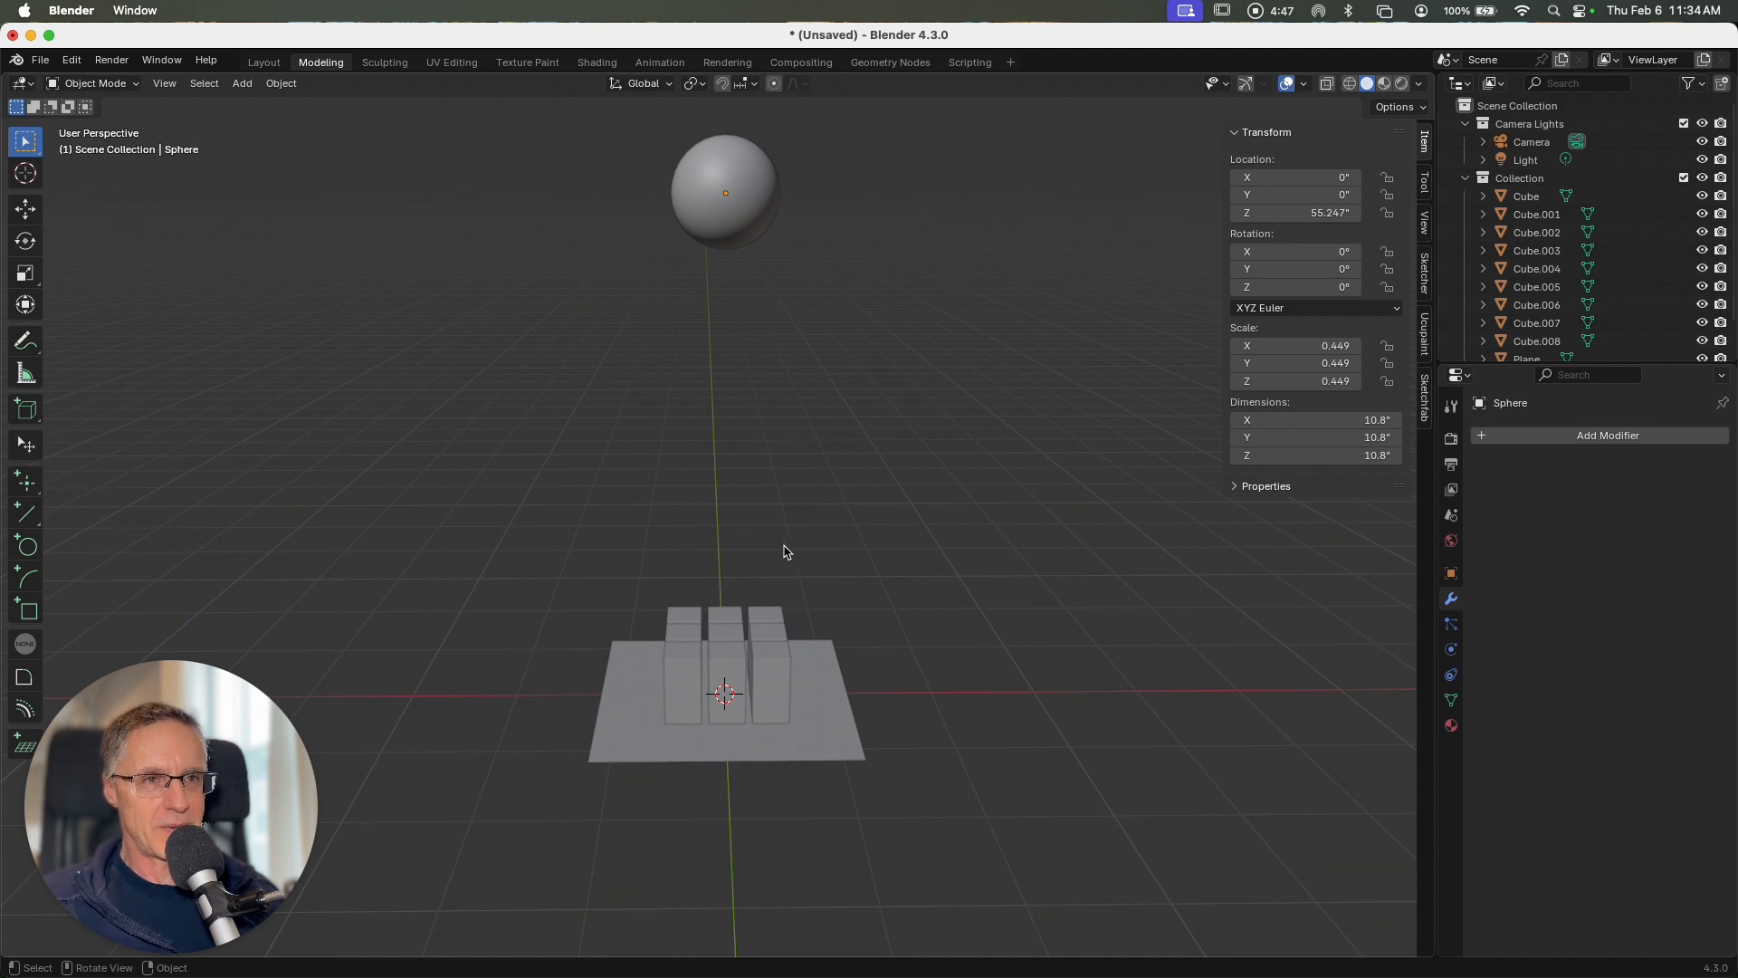
# Step: Give the sphere an active rigid body with its collision shape set to Sphere
pyautogui.click(751, 179)
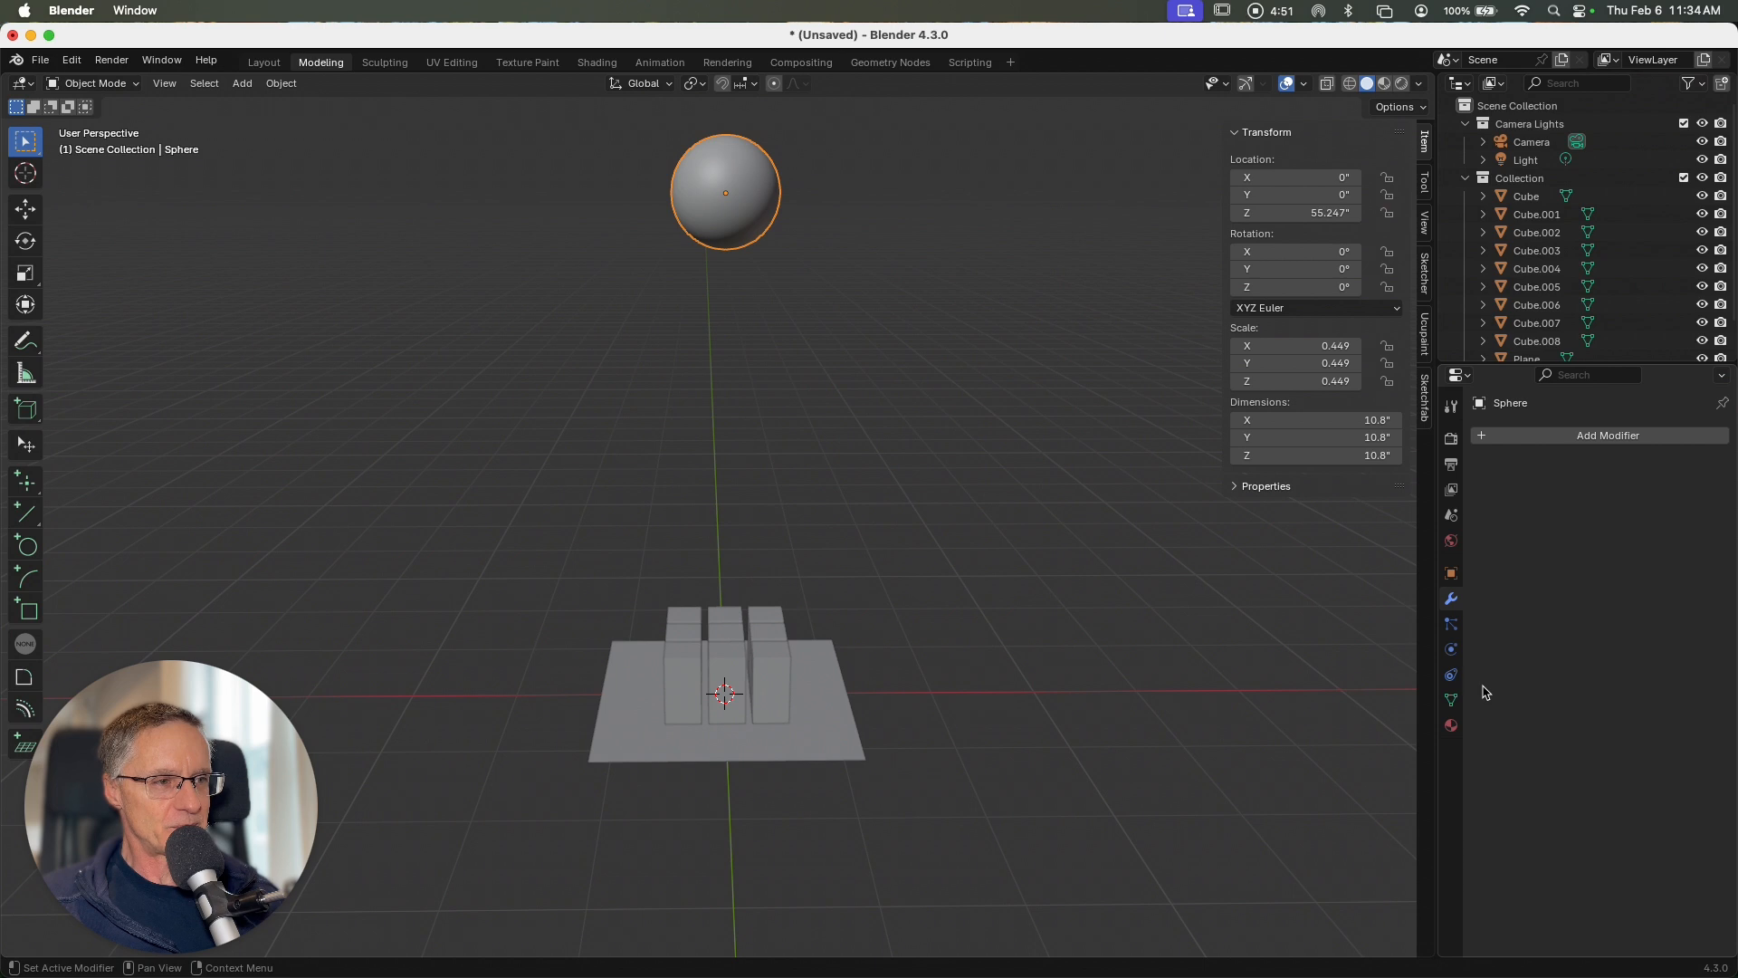
pyautogui.click(1451, 649)
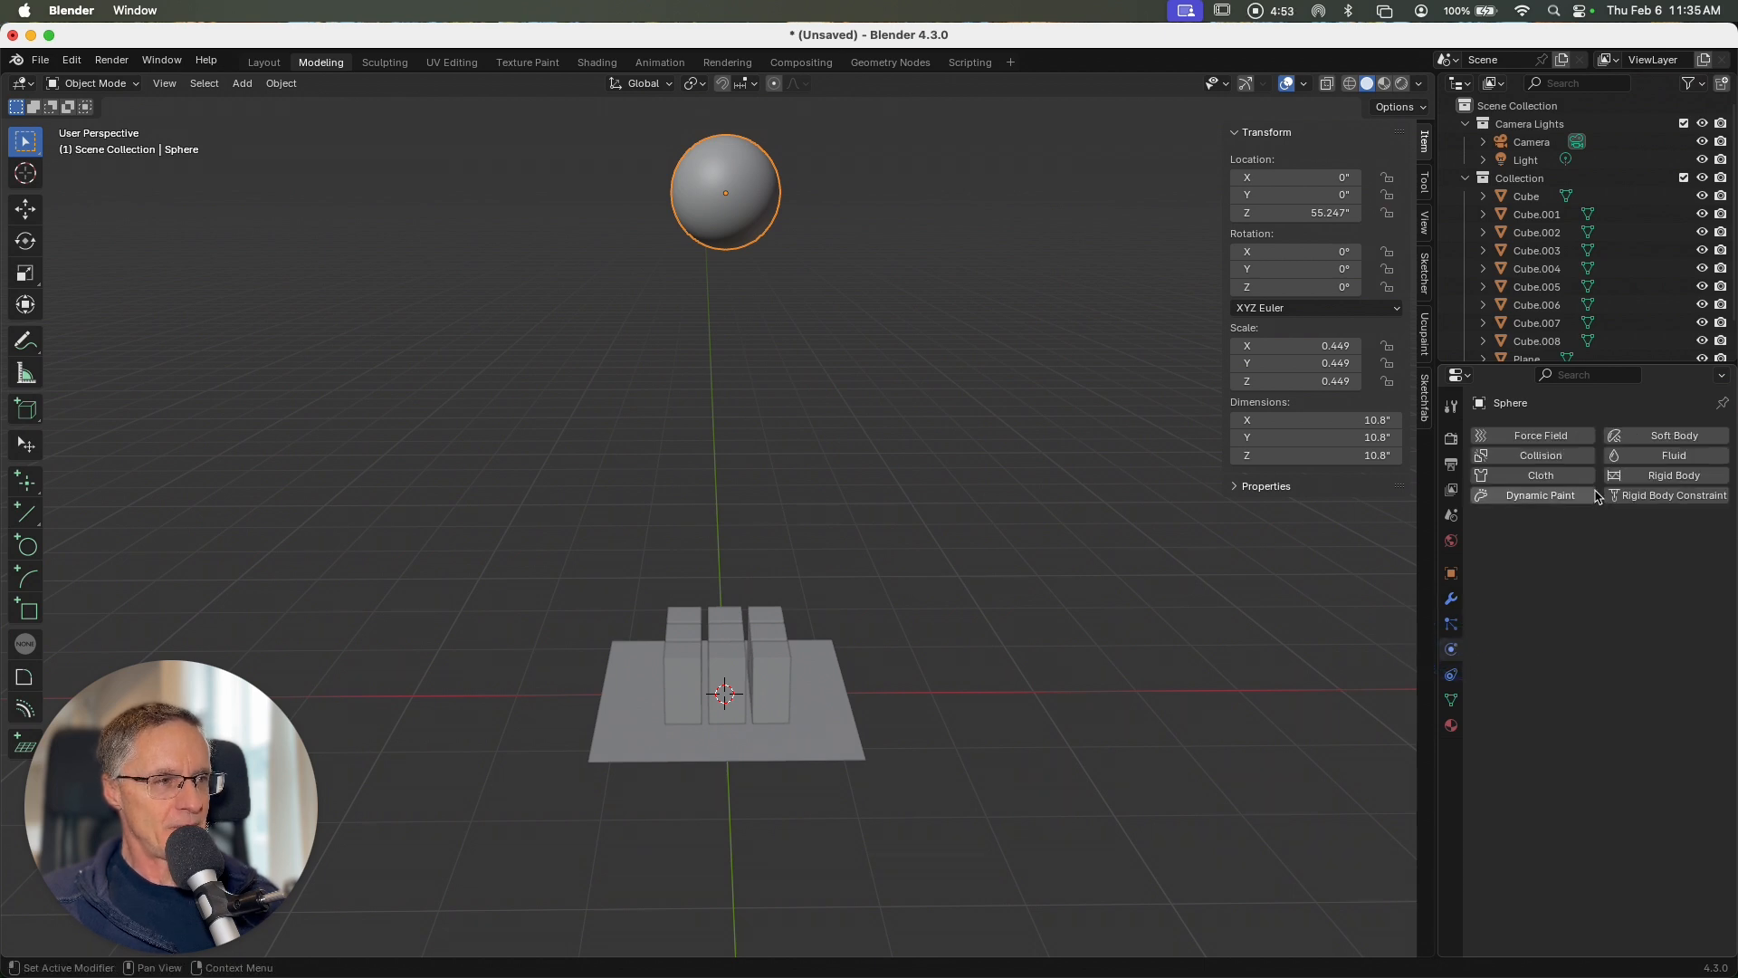
pyautogui.click(1660, 476)
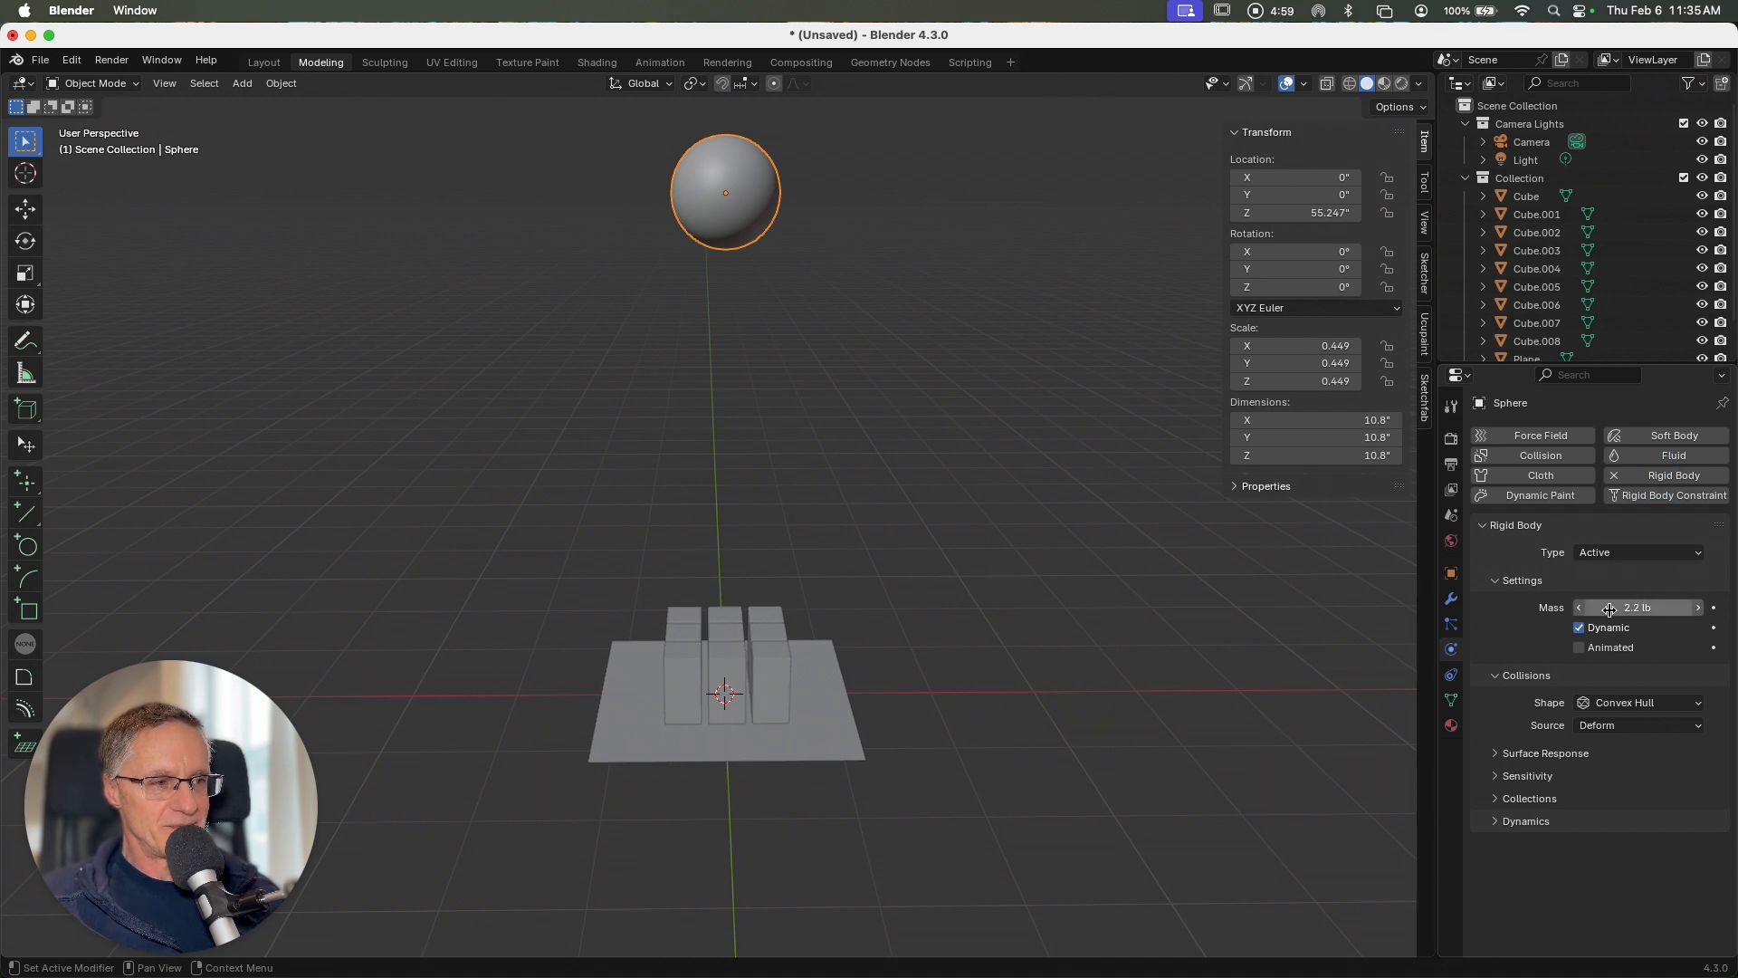
pyautogui.click(1622, 703)
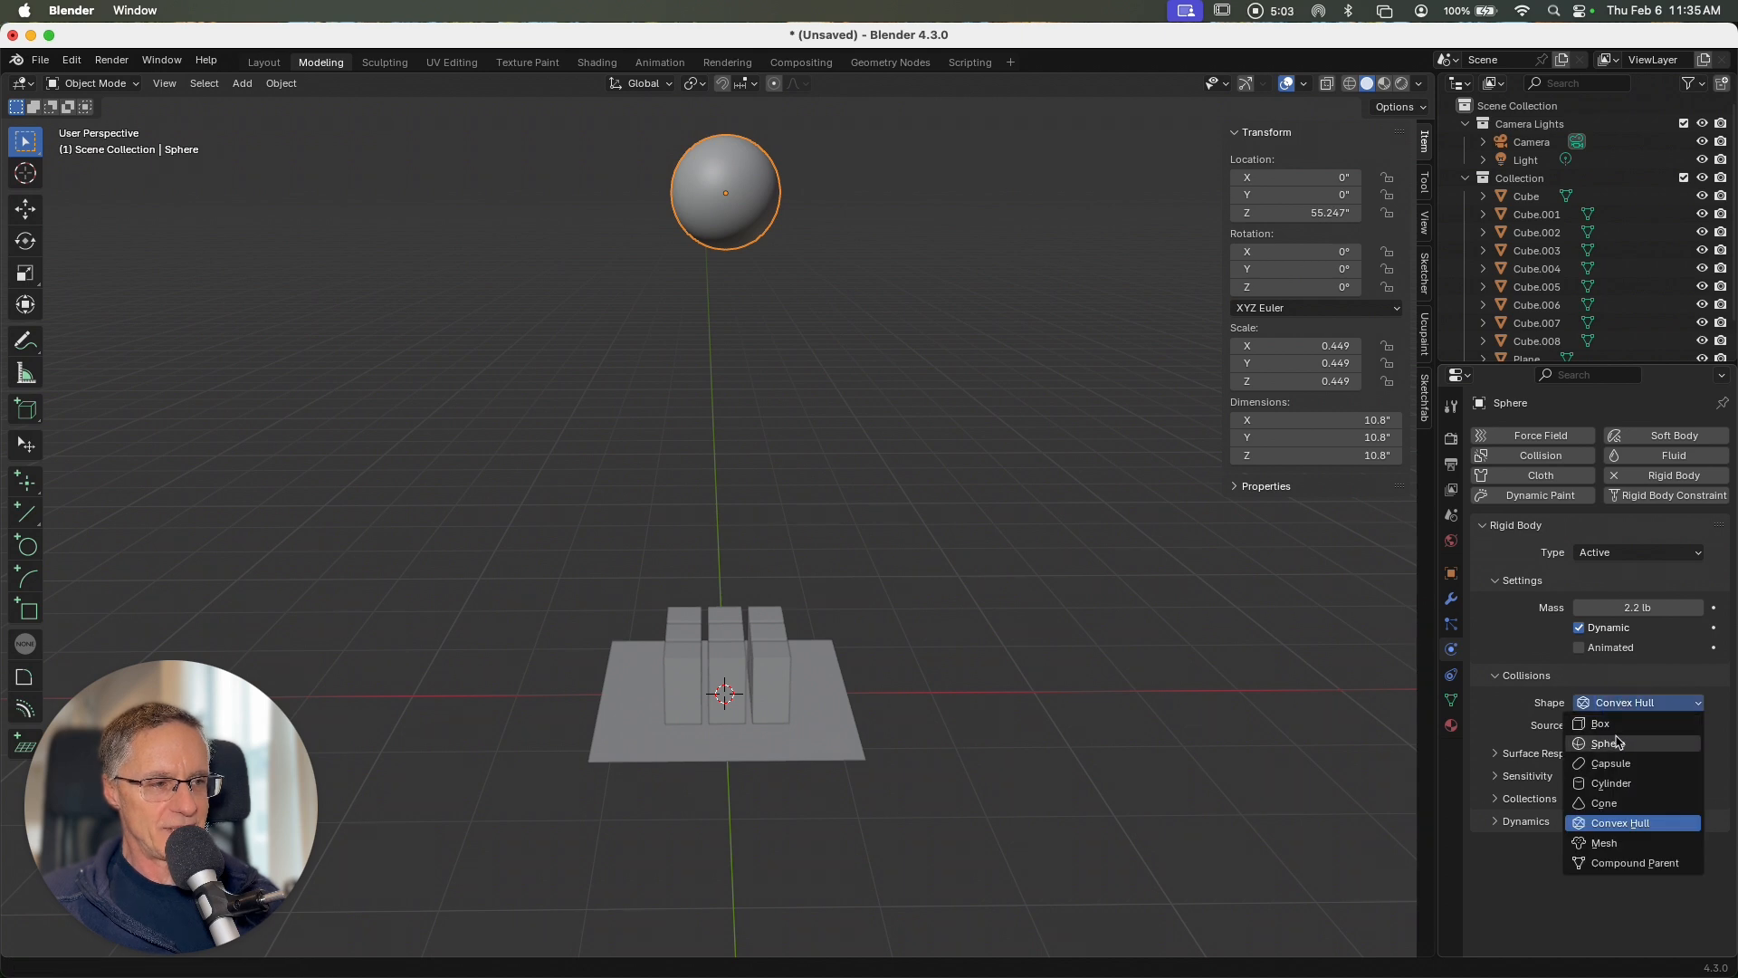
pyautogui.click(1612, 744)
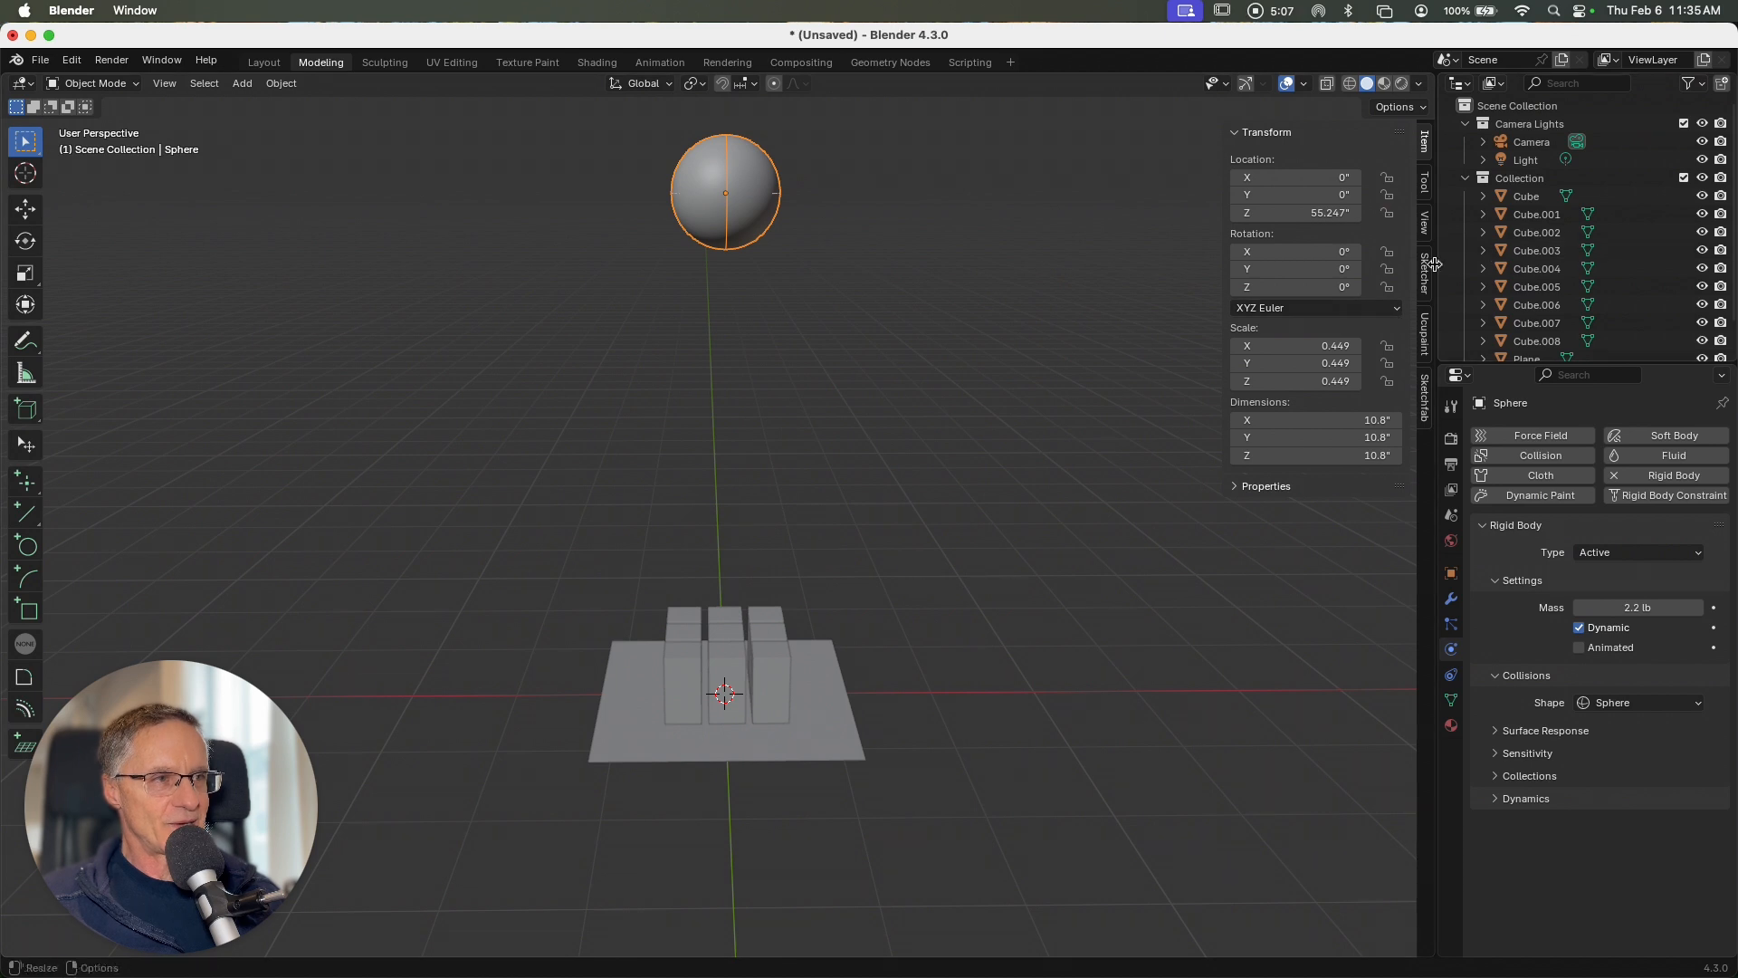
# Step: Select Cube through Cube.008 and add an active rigid body with a Box collision shape to the active Cube
pyautogui.click(1552, 205)
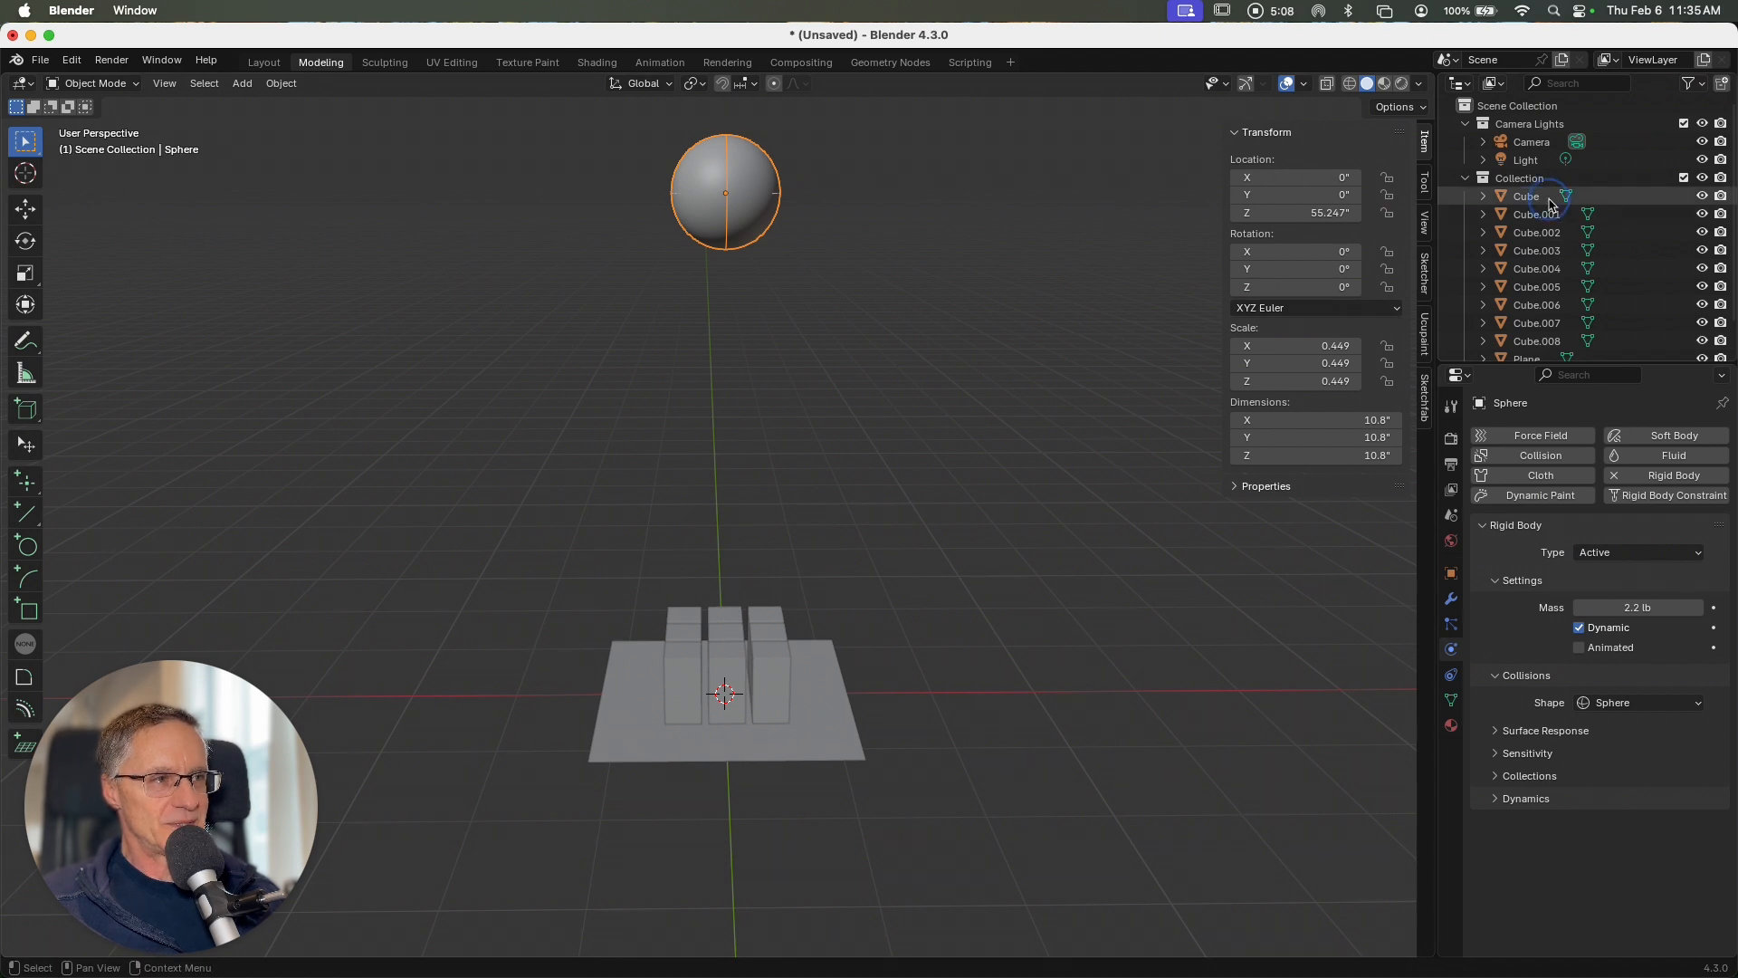
pyautogui.keyDown('shift'); pyautogui.click(1543, 341); pyautogui.keyUp('shift')
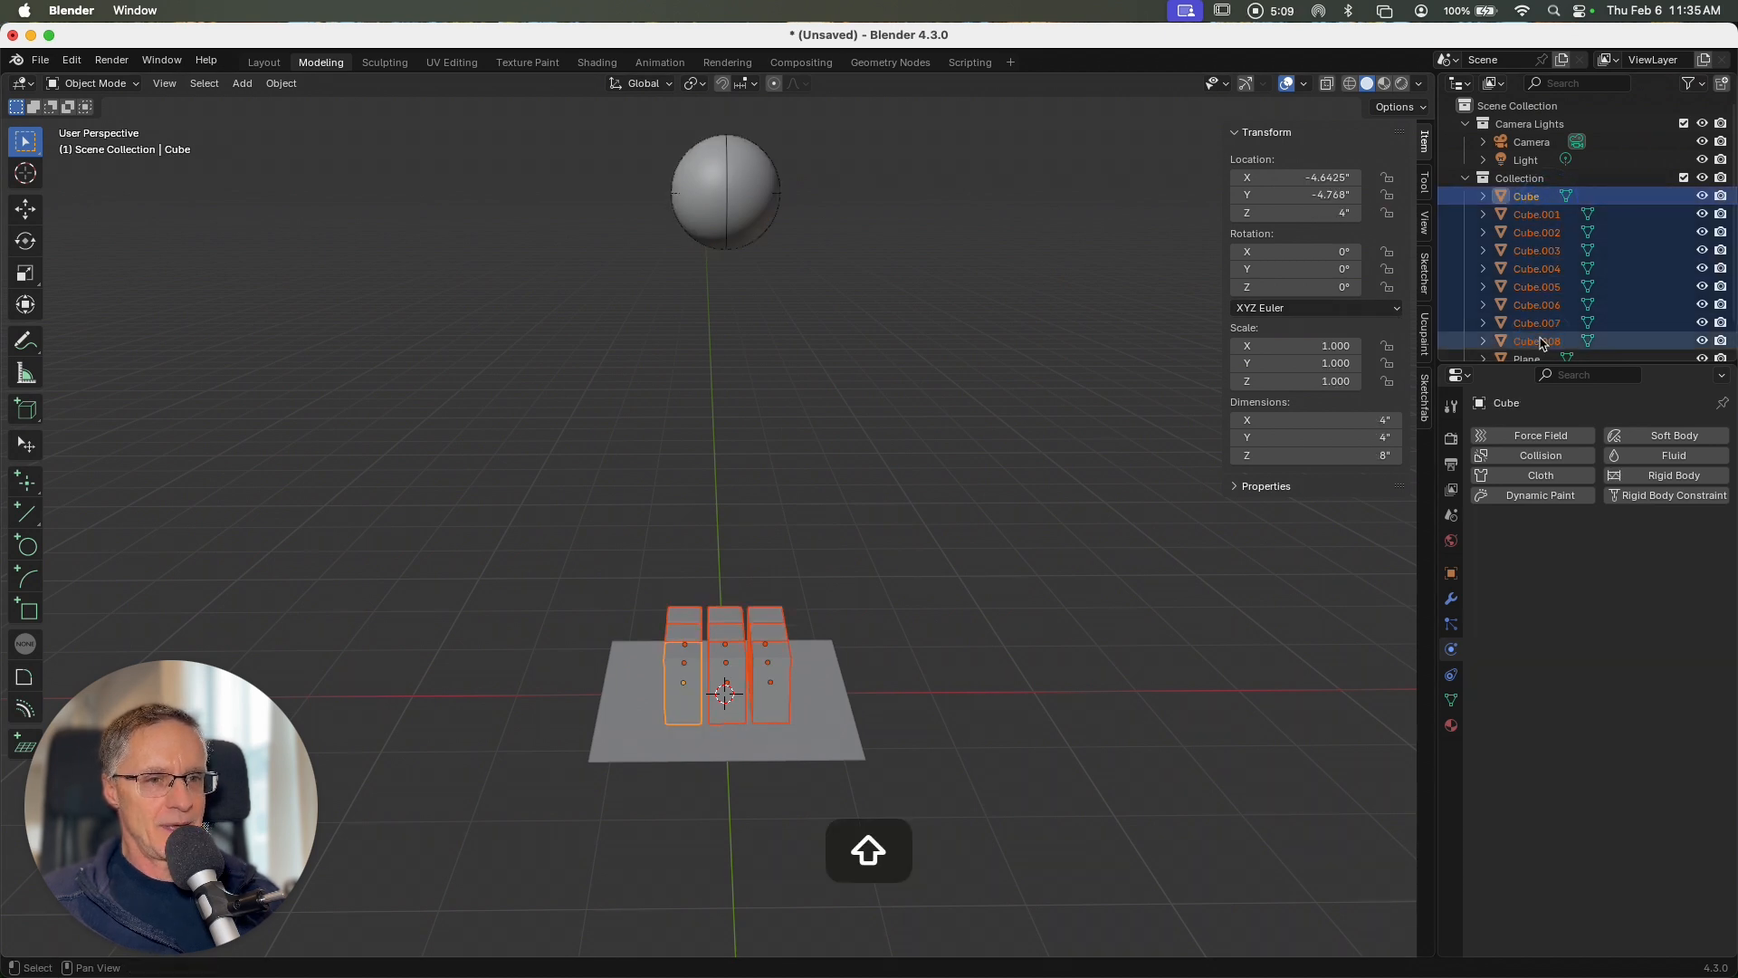
pyautogui.click(1670, 477)
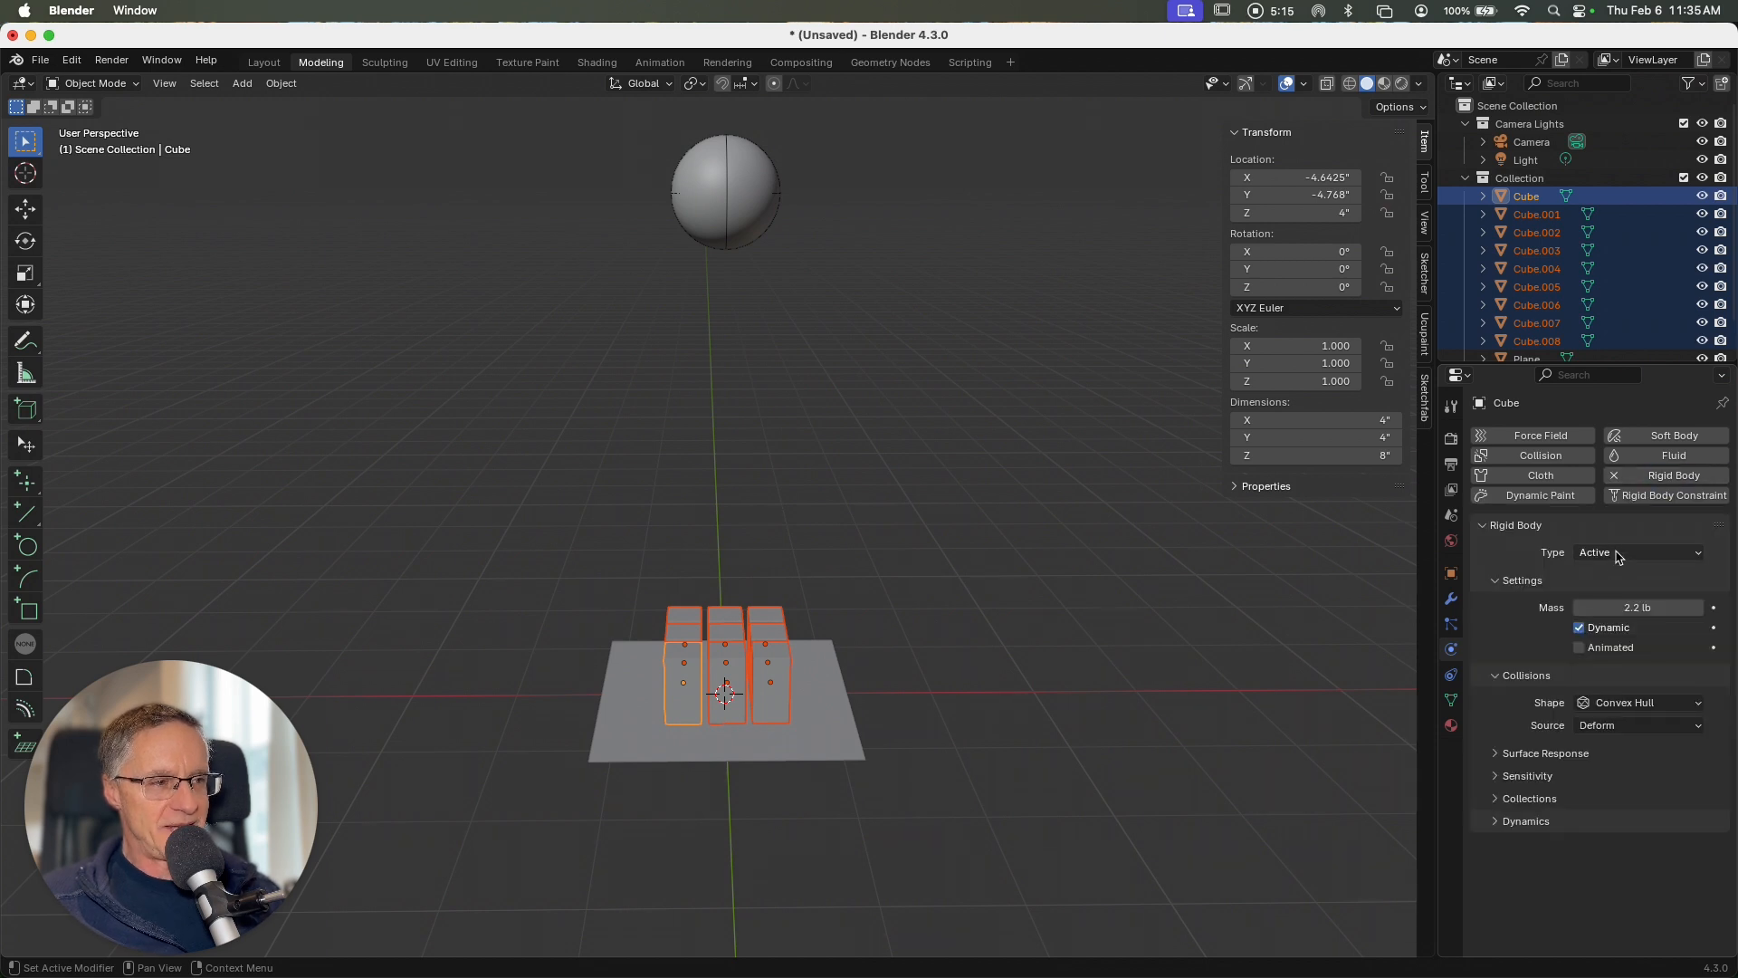
pyautogui.click(1638, 706)
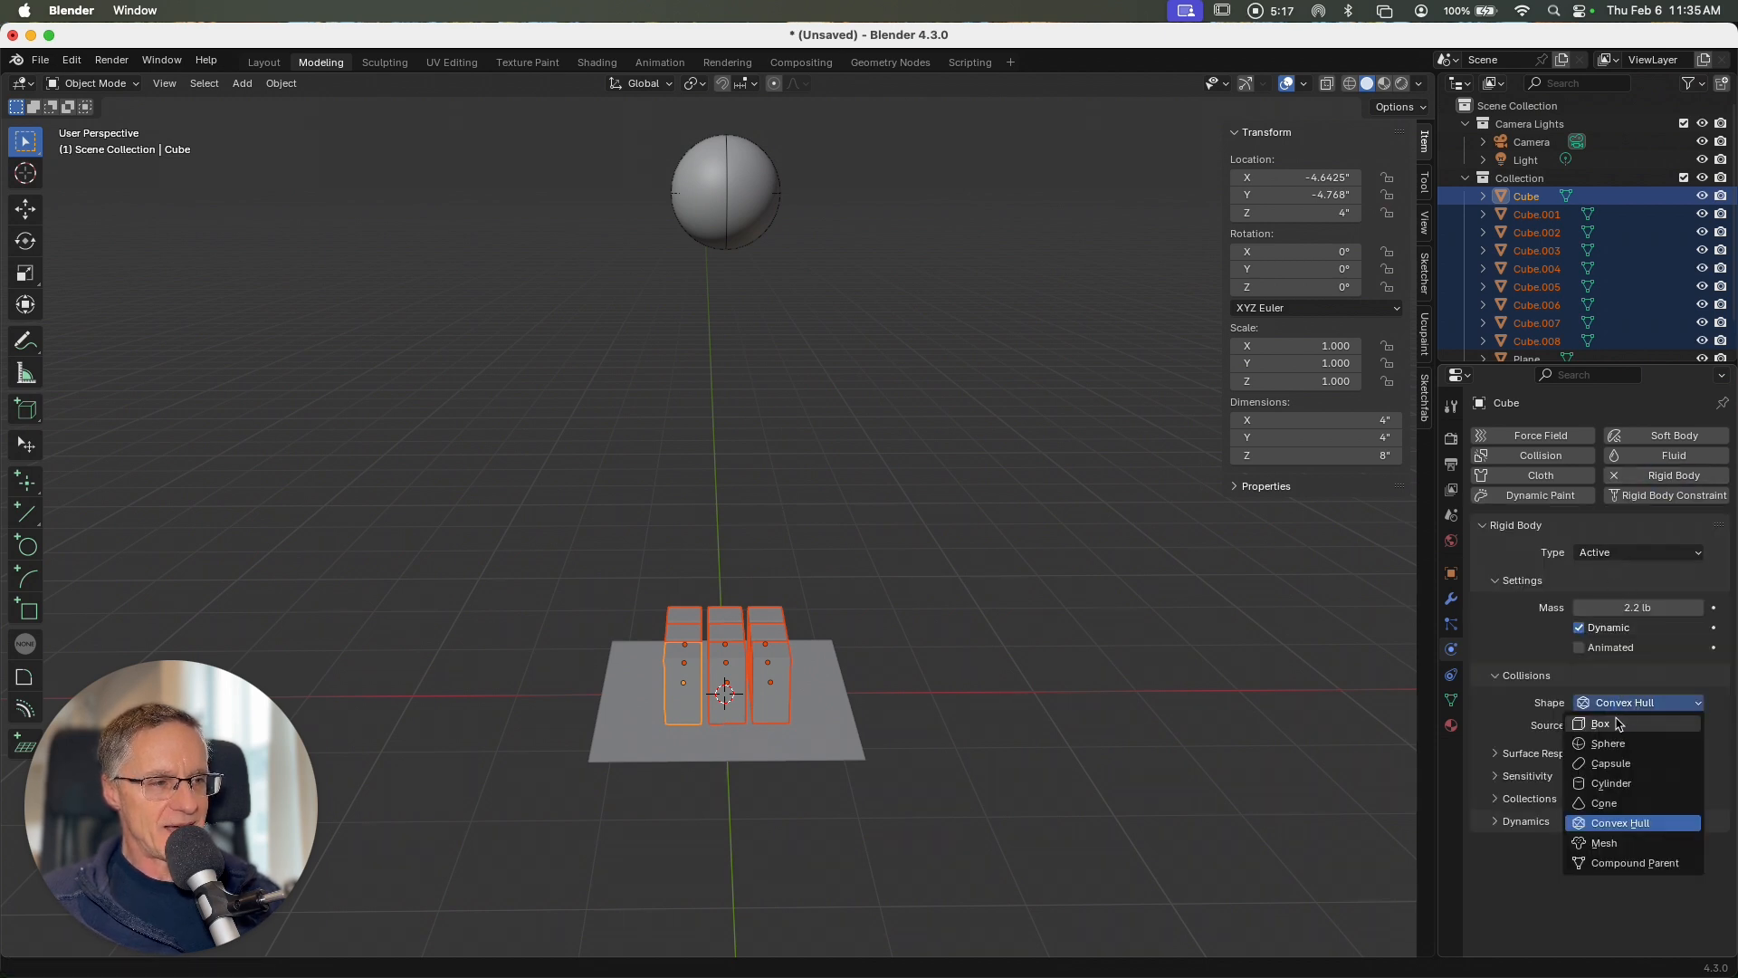
pyautogui.click(1616, 725)
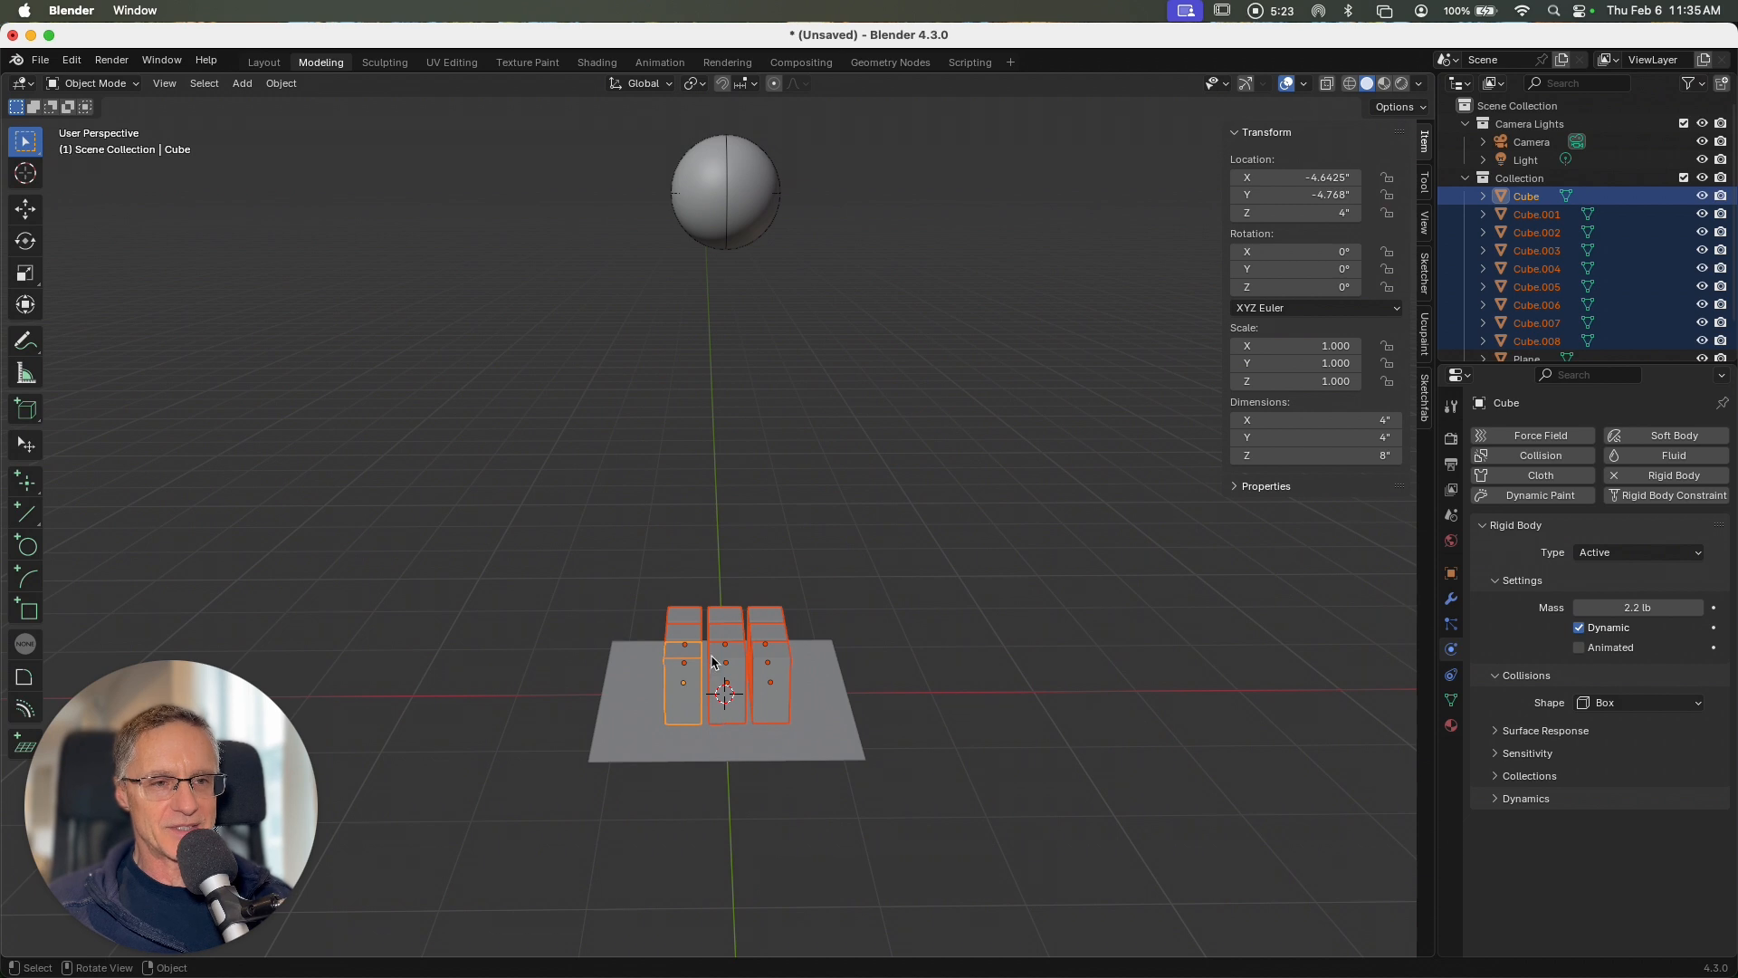
# Step: Copy the rigid body settings from the active cube to all the other selected blocks
pyautogui.click(280, 83)
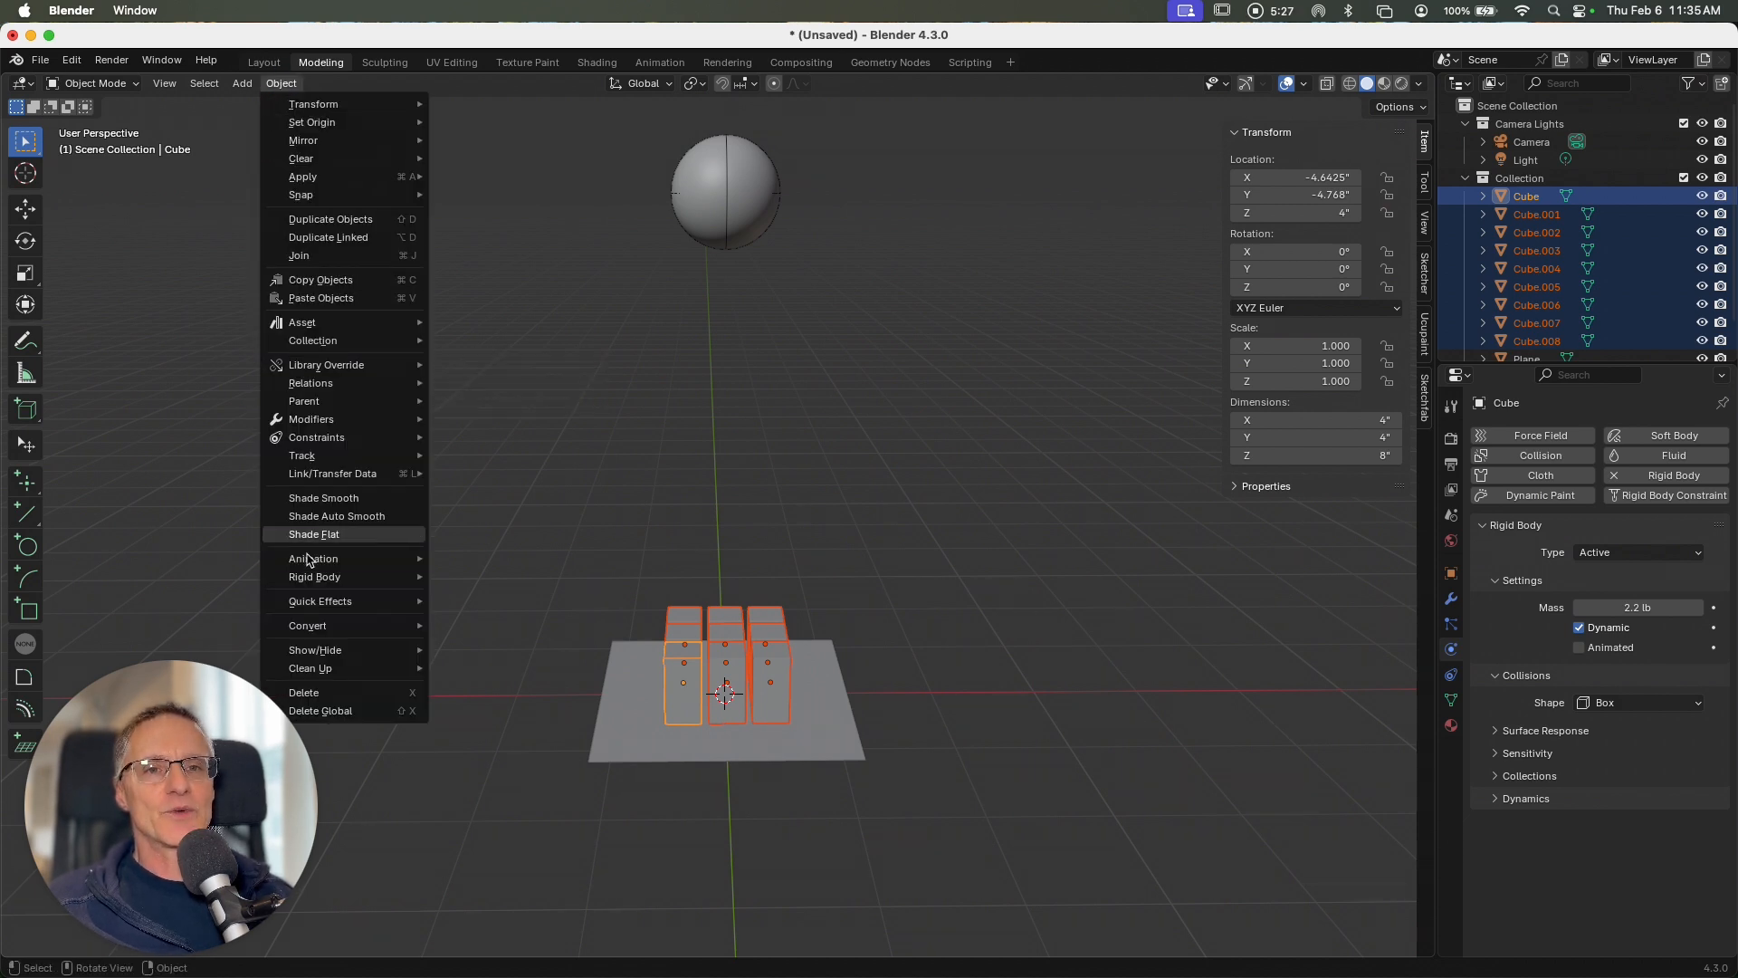
pyautogui.moveTo(371, 581)
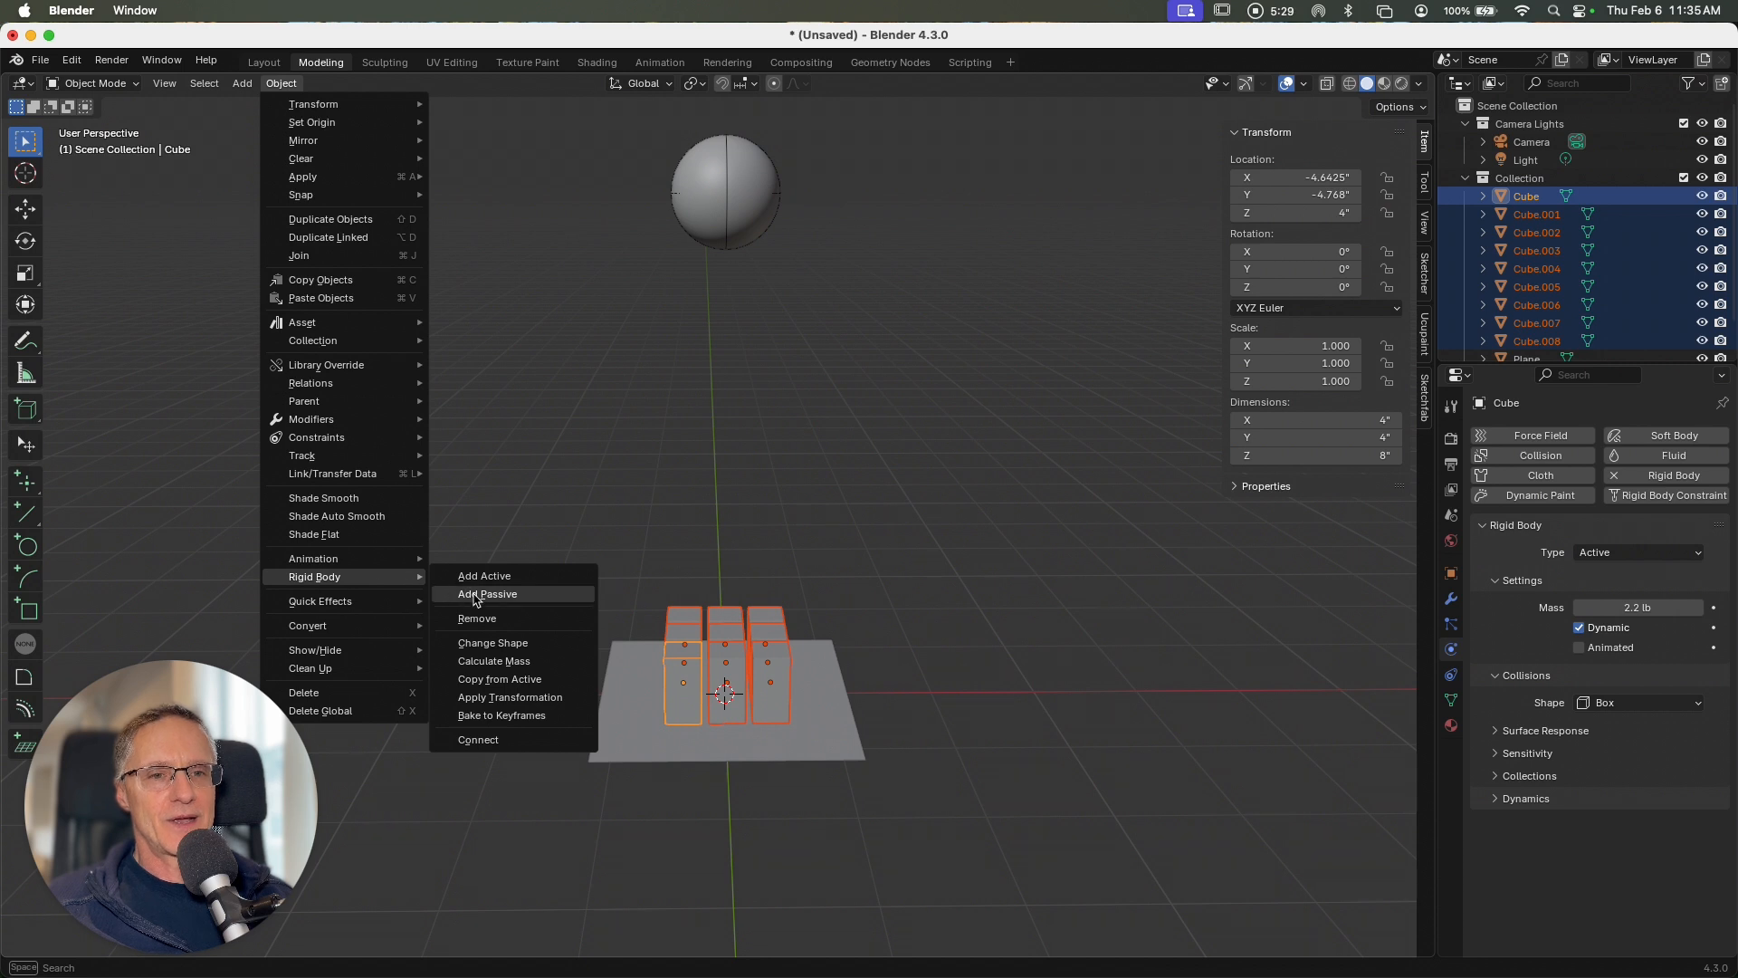
pyautogui.click(496, 680)
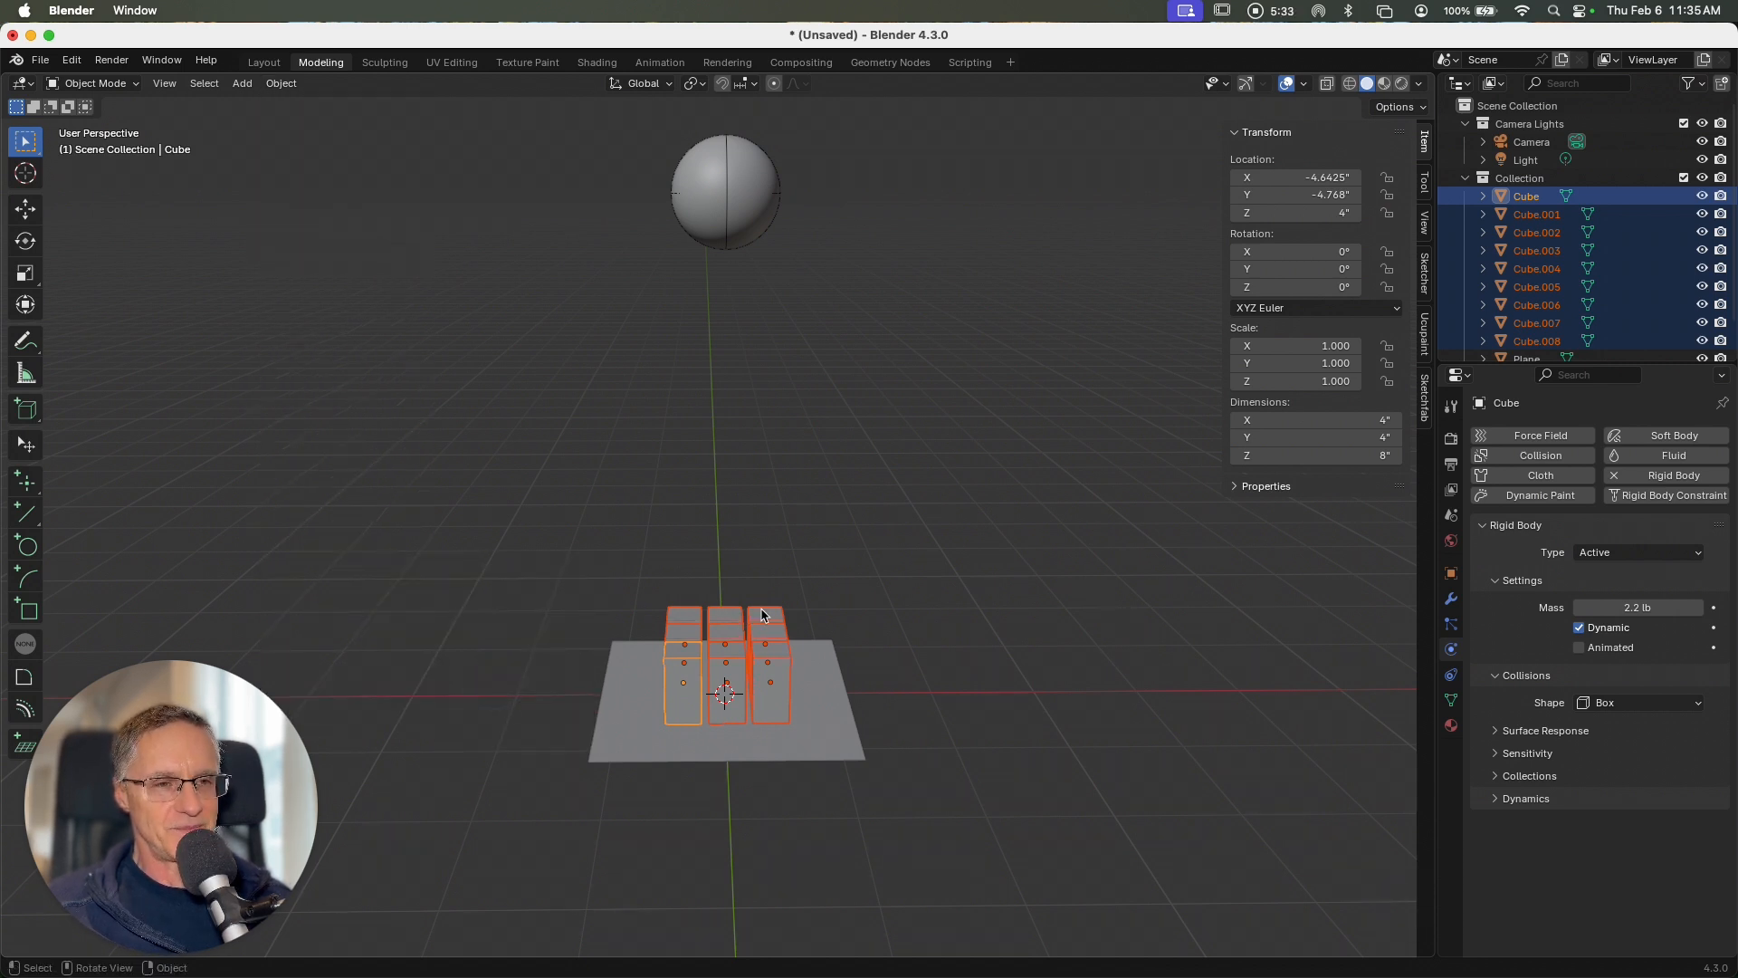
# Step: Give the plane a rigid body of type Passive and deselect it
pyautogui.click(817, 735)
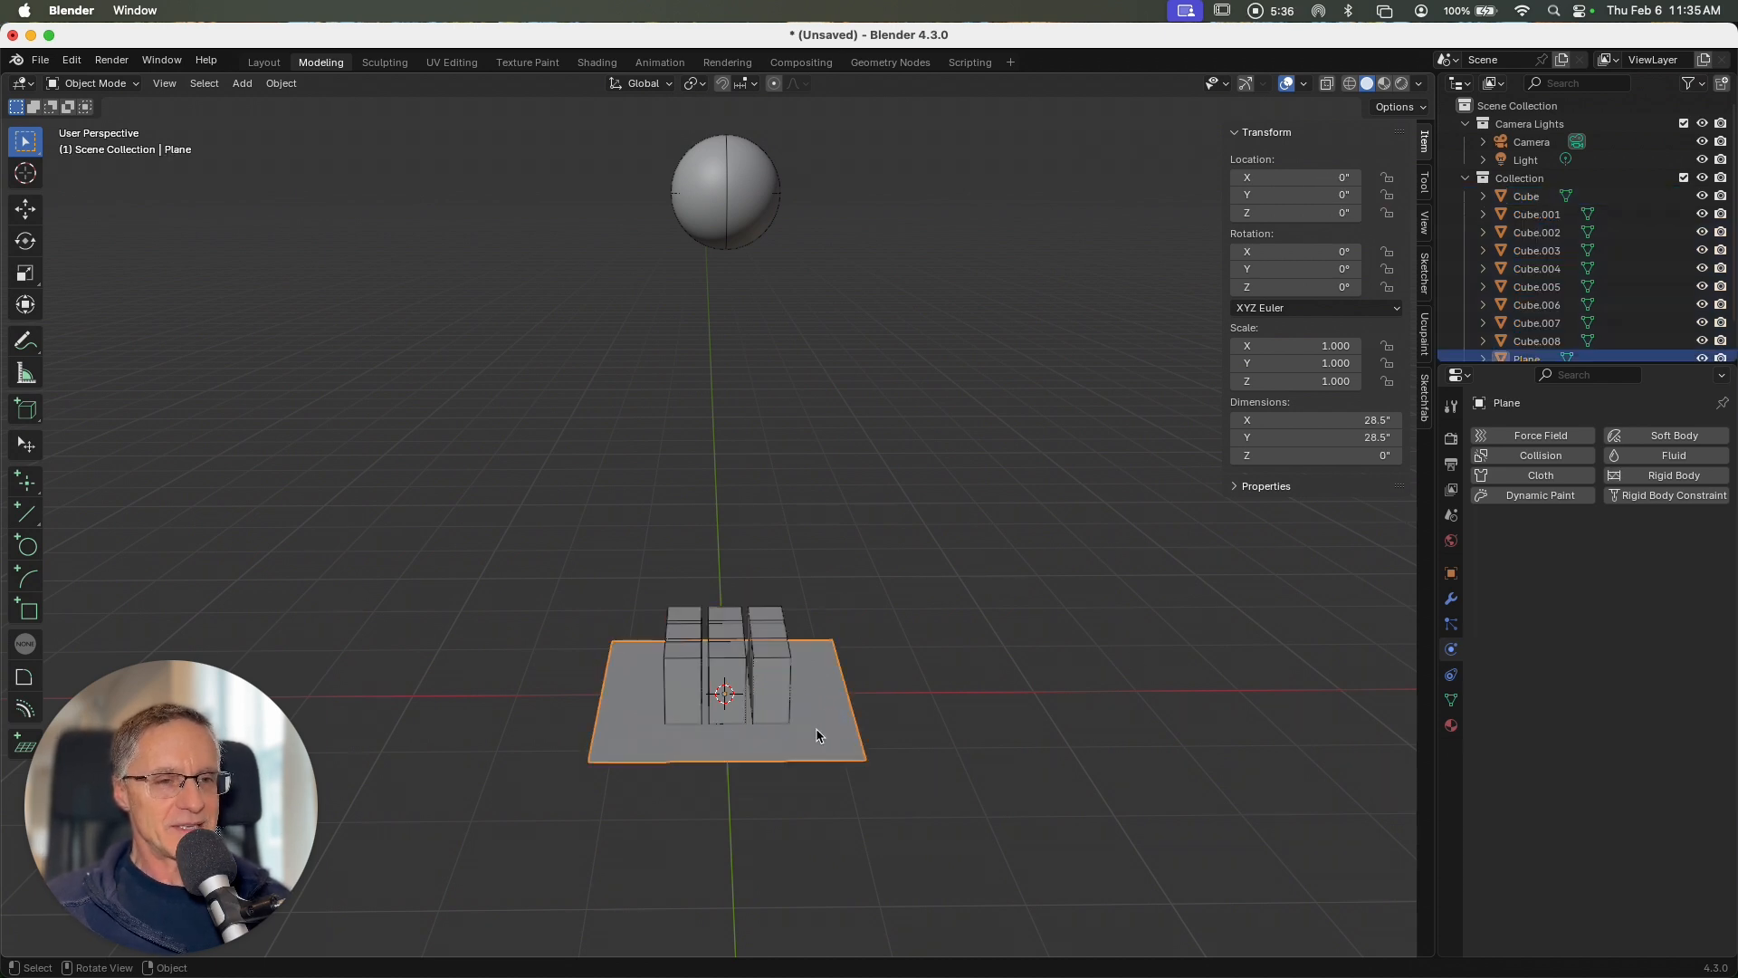
pyautogui.click(1650, 475)
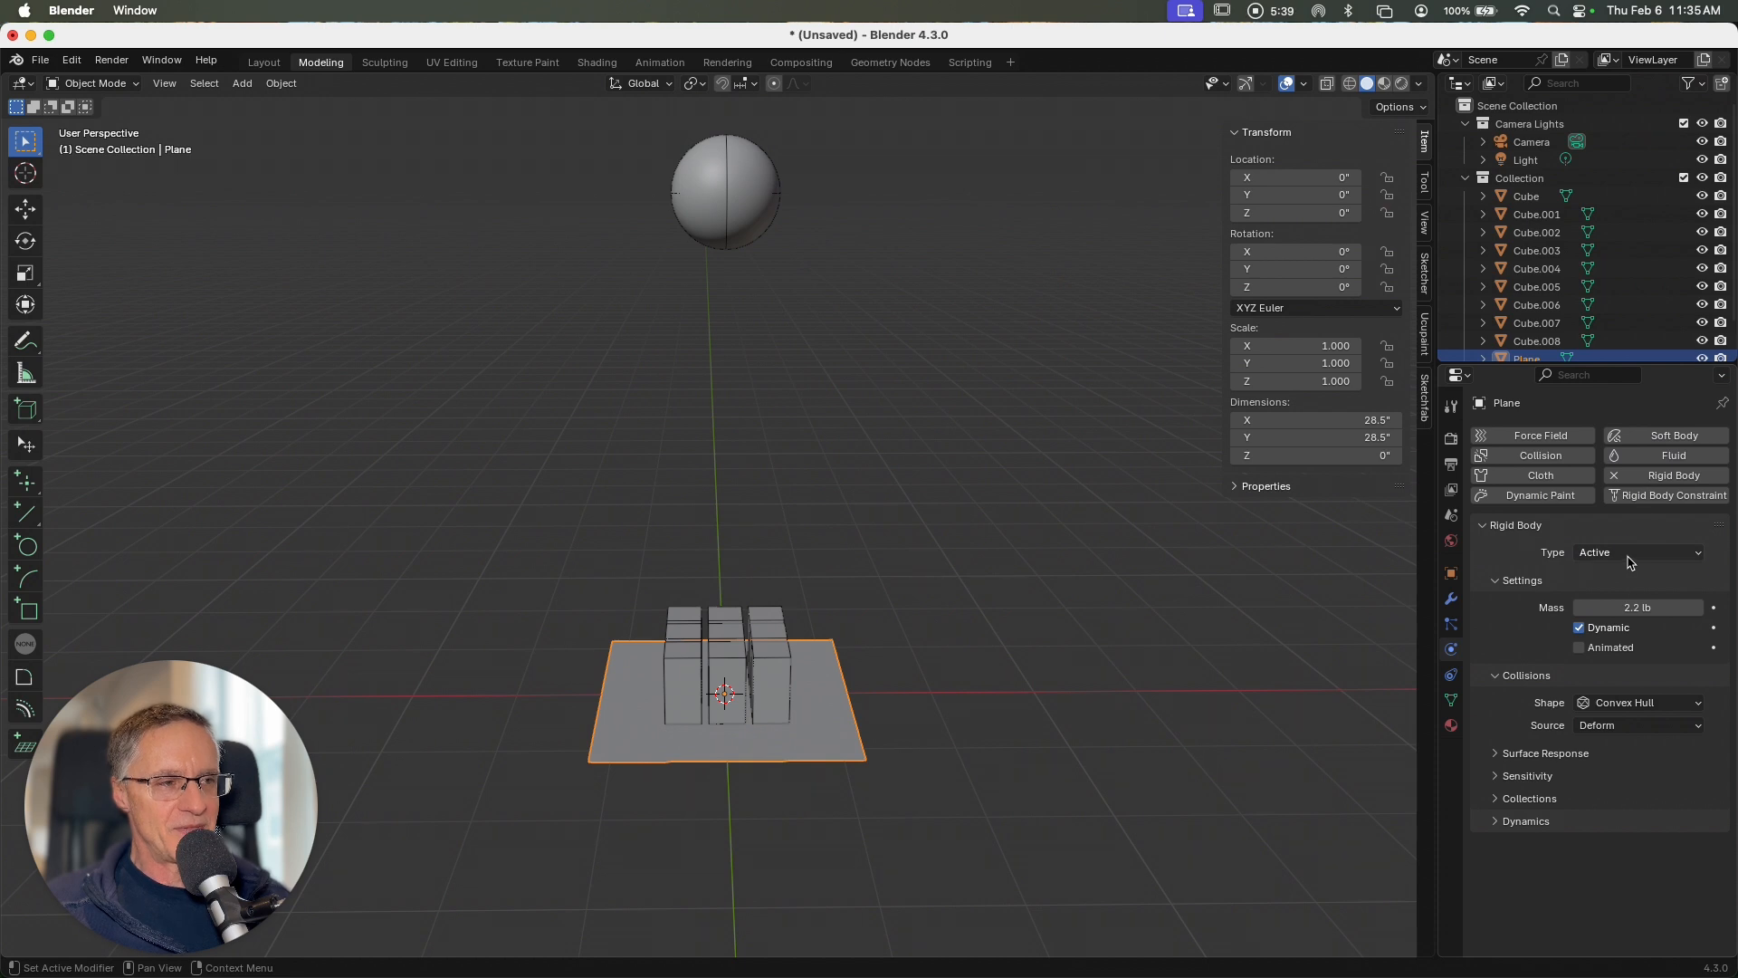
pyautogui.click(1630, 554)
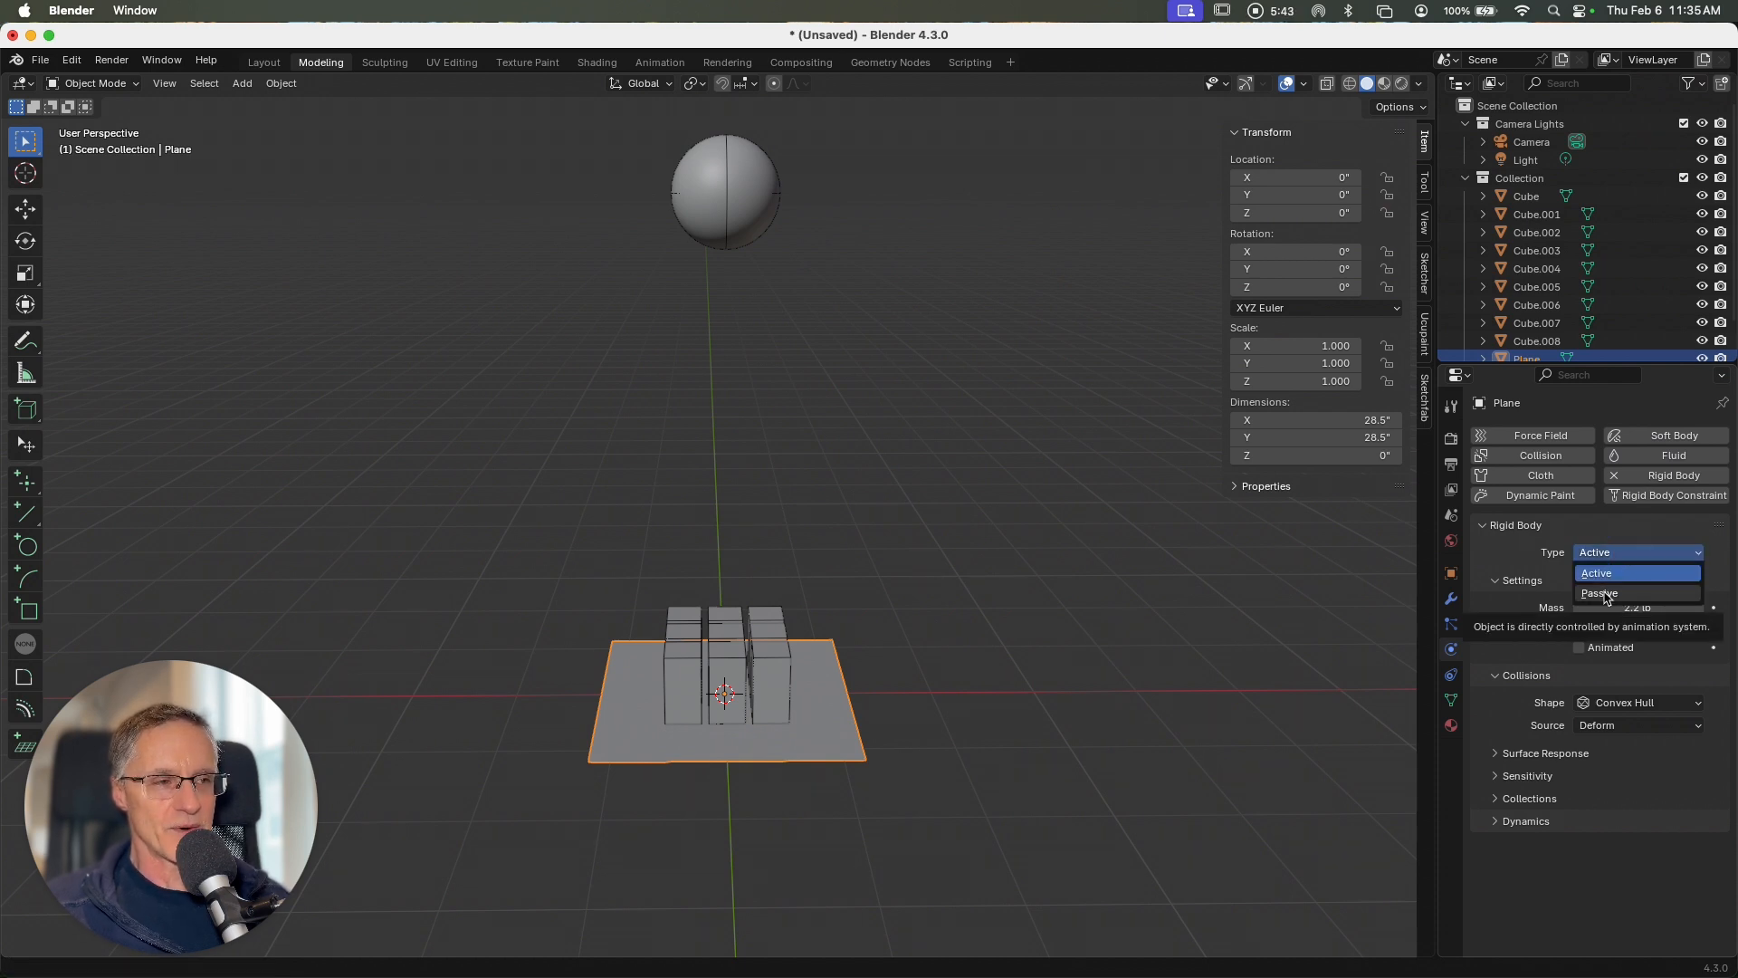
pyautogui.click(1603, 595)
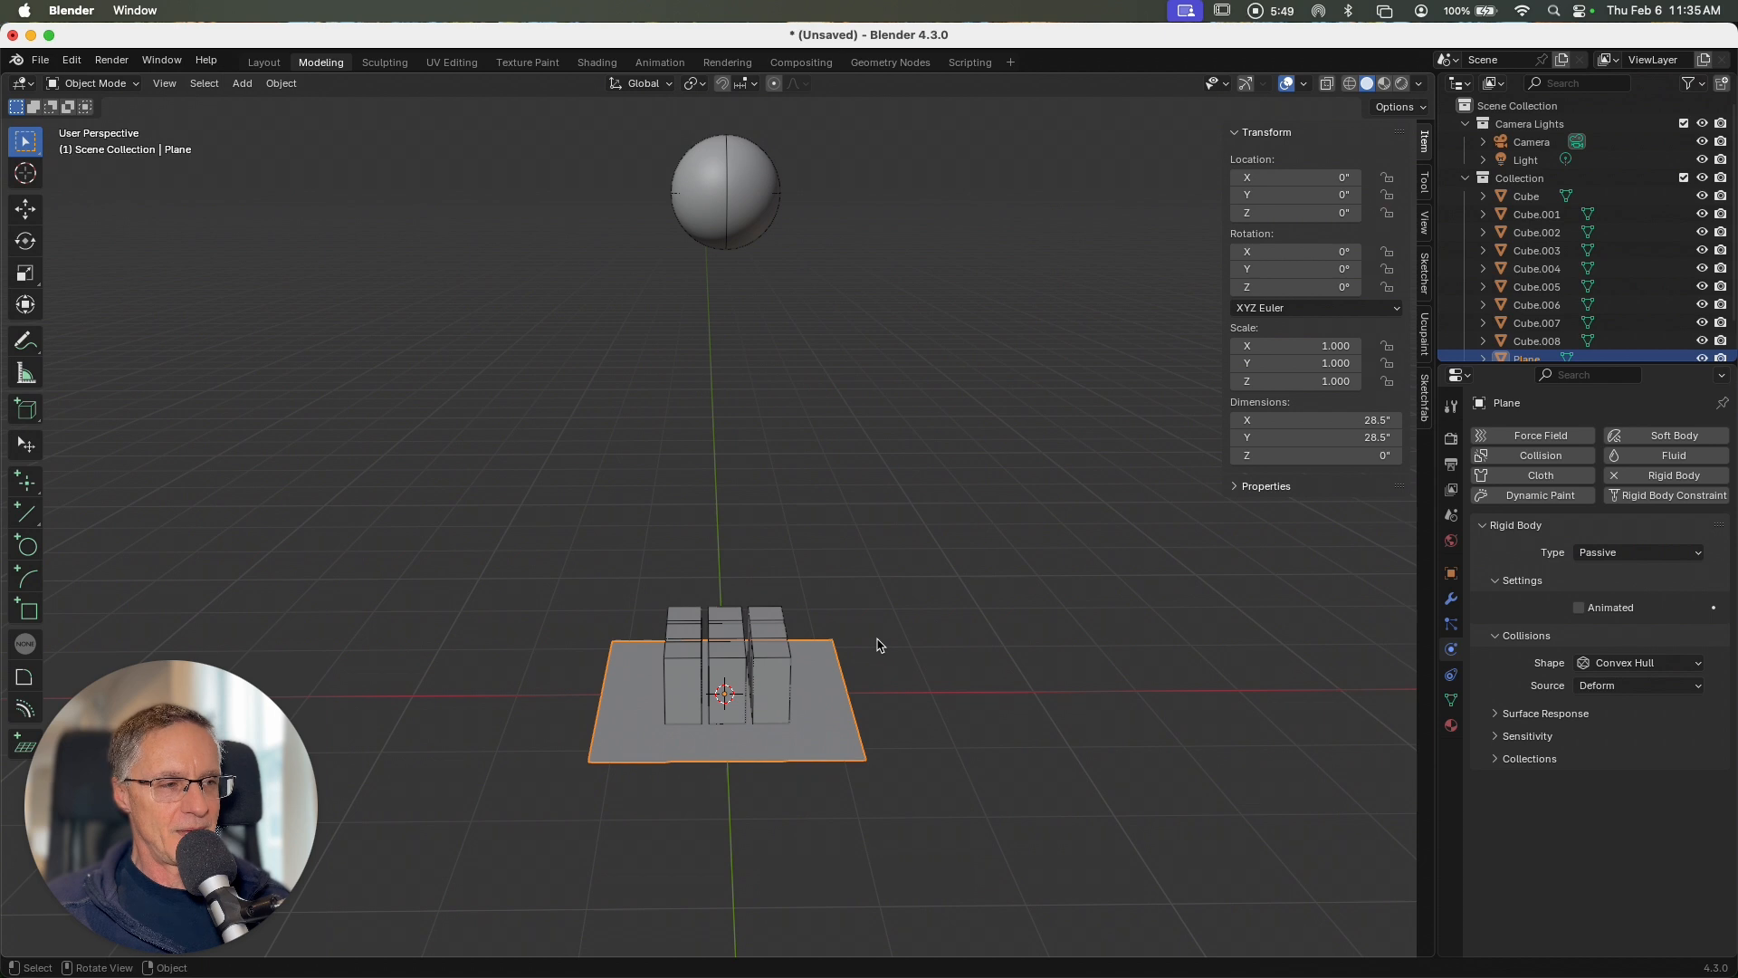
pyautogui.click(905, 620)
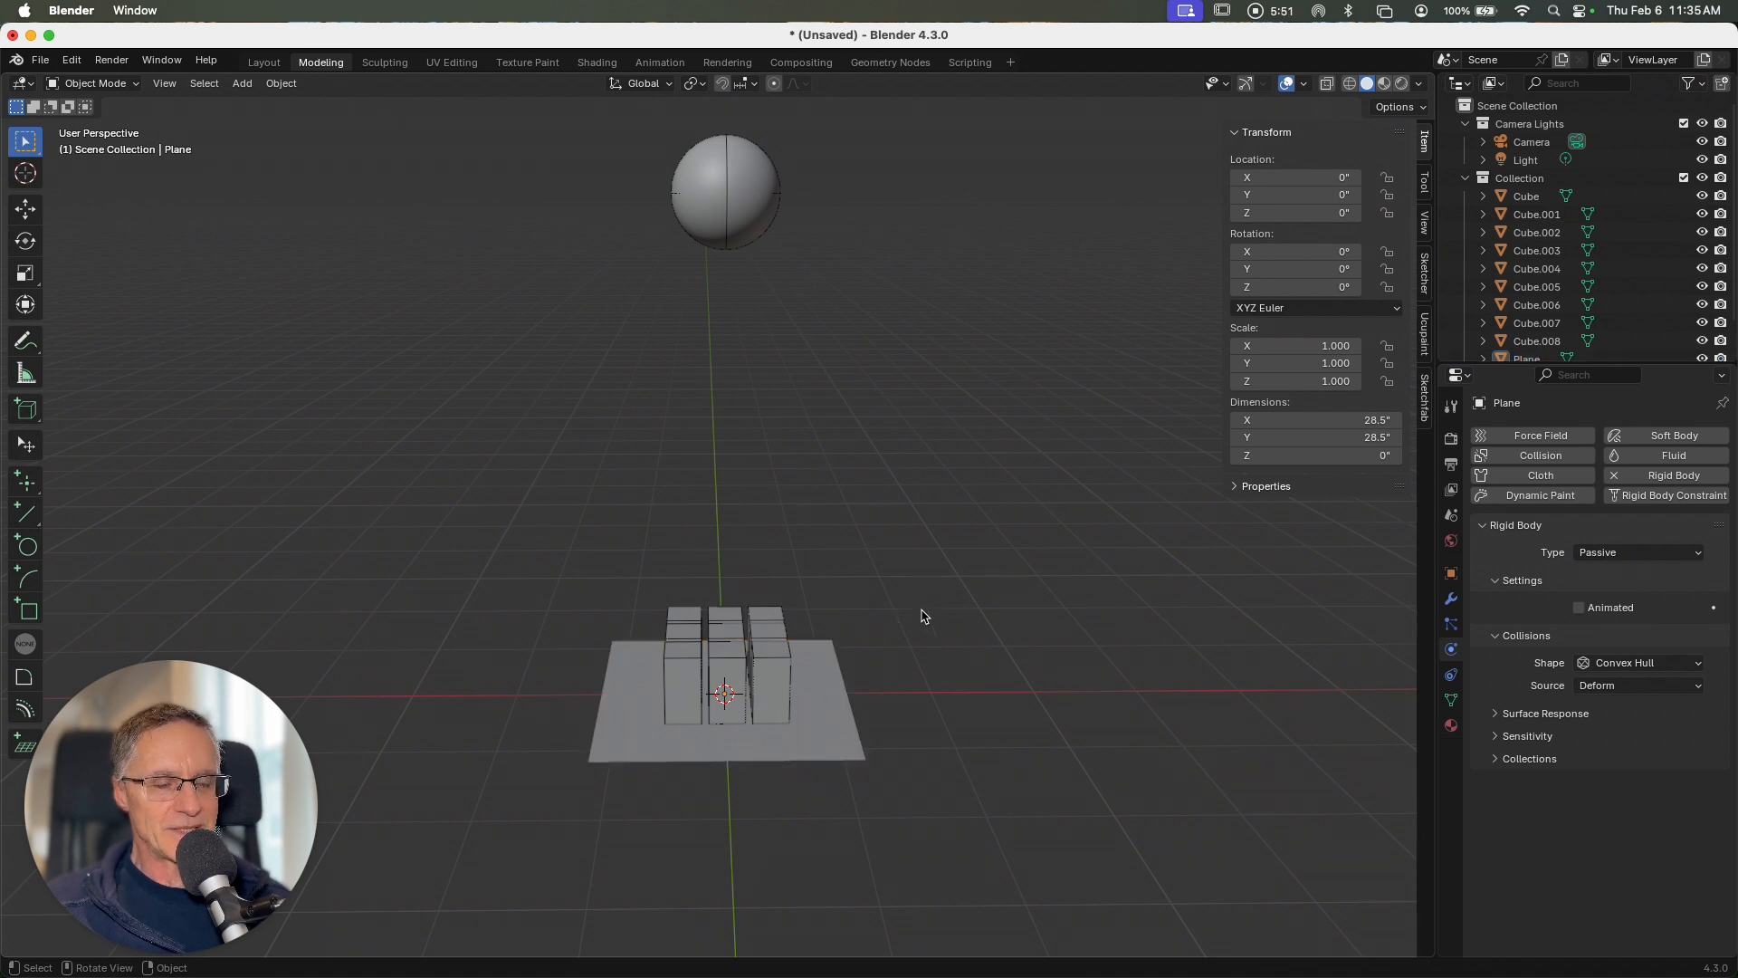
# Step: Split a second area off below the 3D viewport and make it a Dope Sheet editor
pyautogui.scroll(-2, 922, 611)
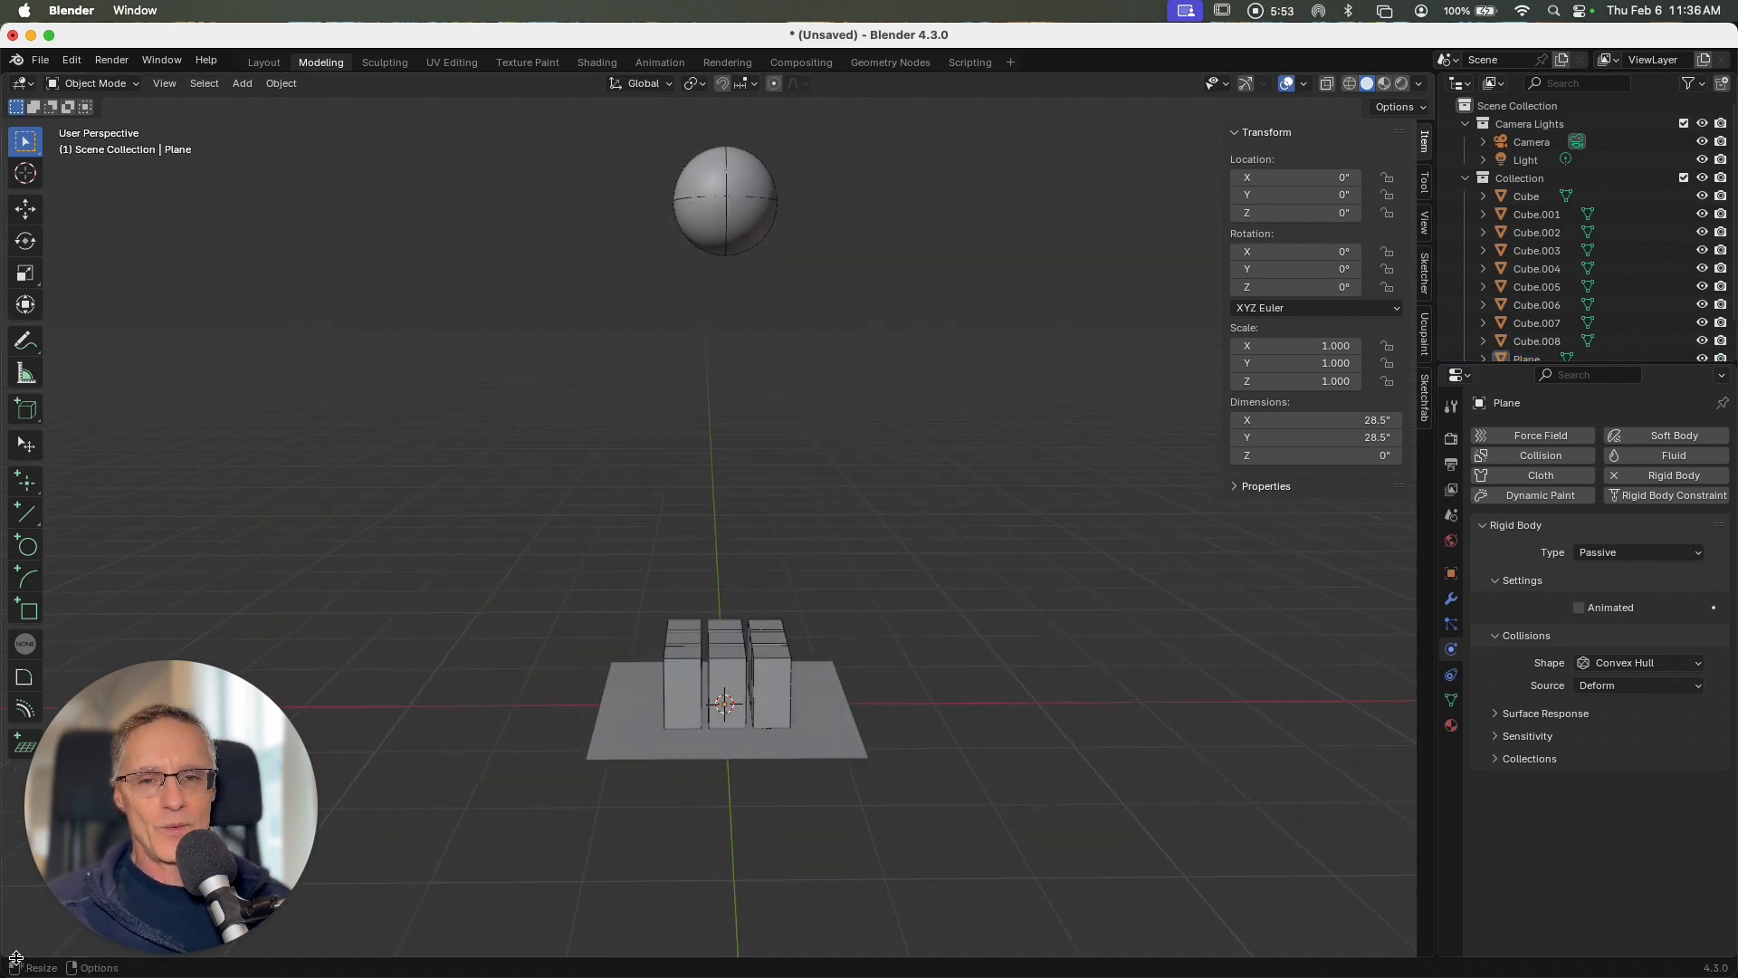
pyautogui.moveTo(232, 693); pyautogui.dragTo(1589, 712)
pyautogui.moveTo(2, 958); pyautogui.dragTo(14, 822)
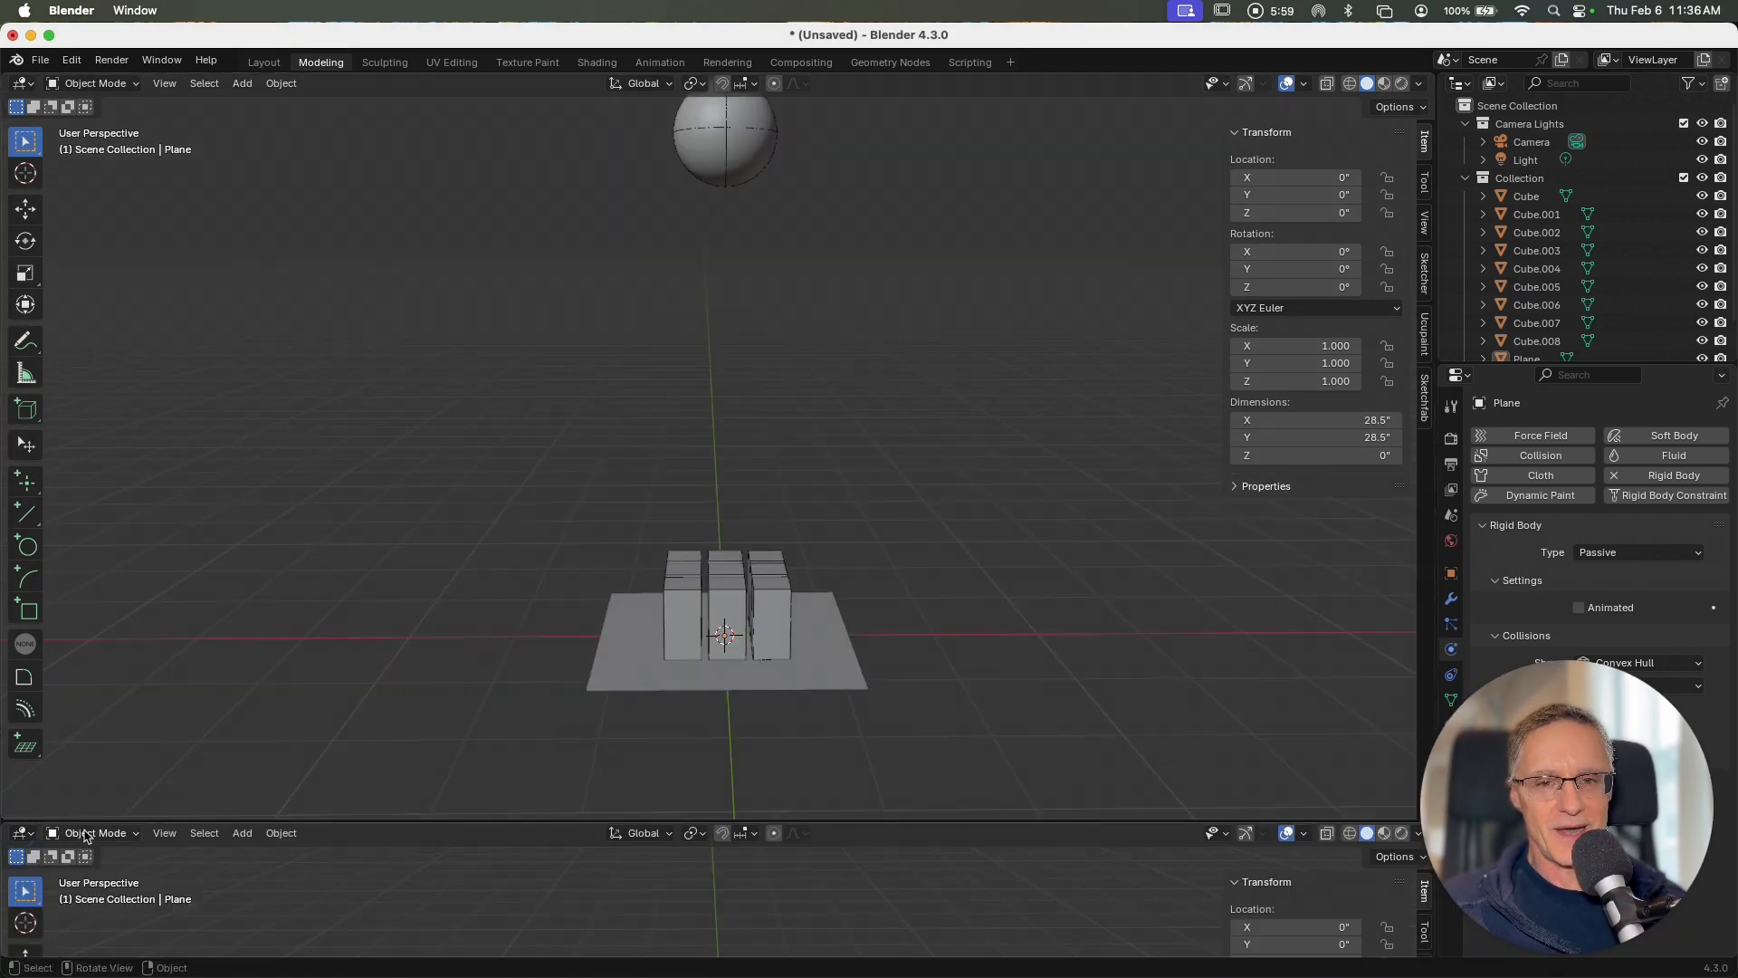
pyautogui.click(22, 832)
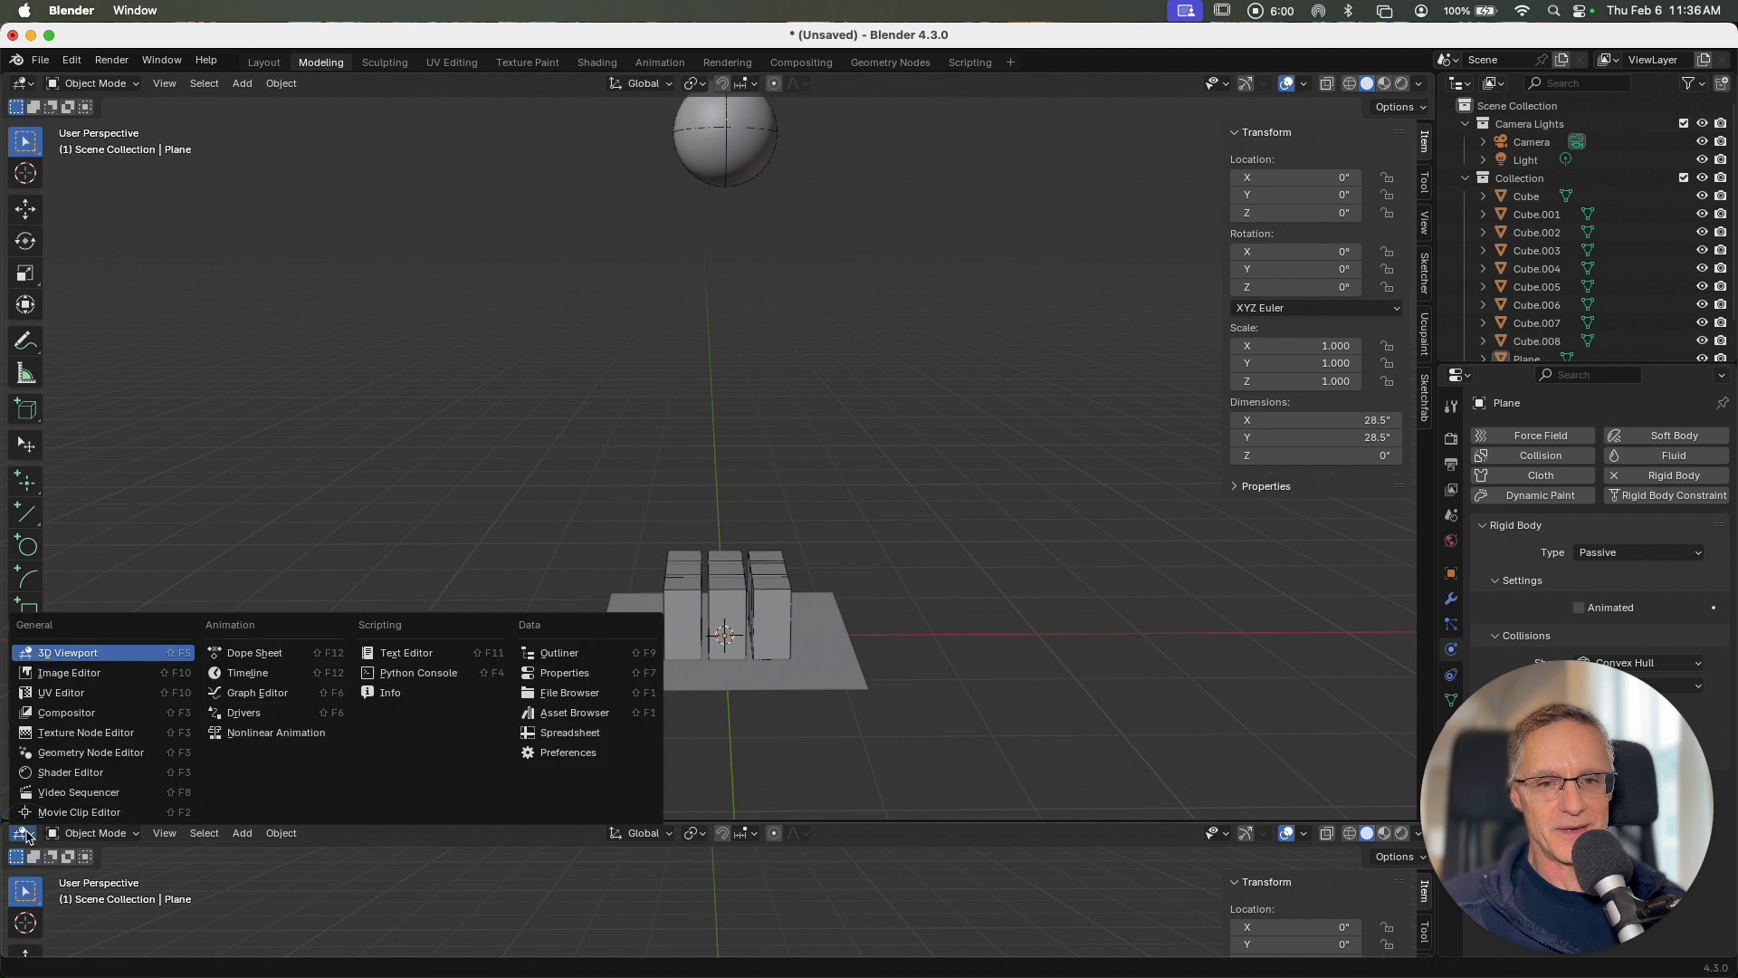
pyautogui.click(244, 652)
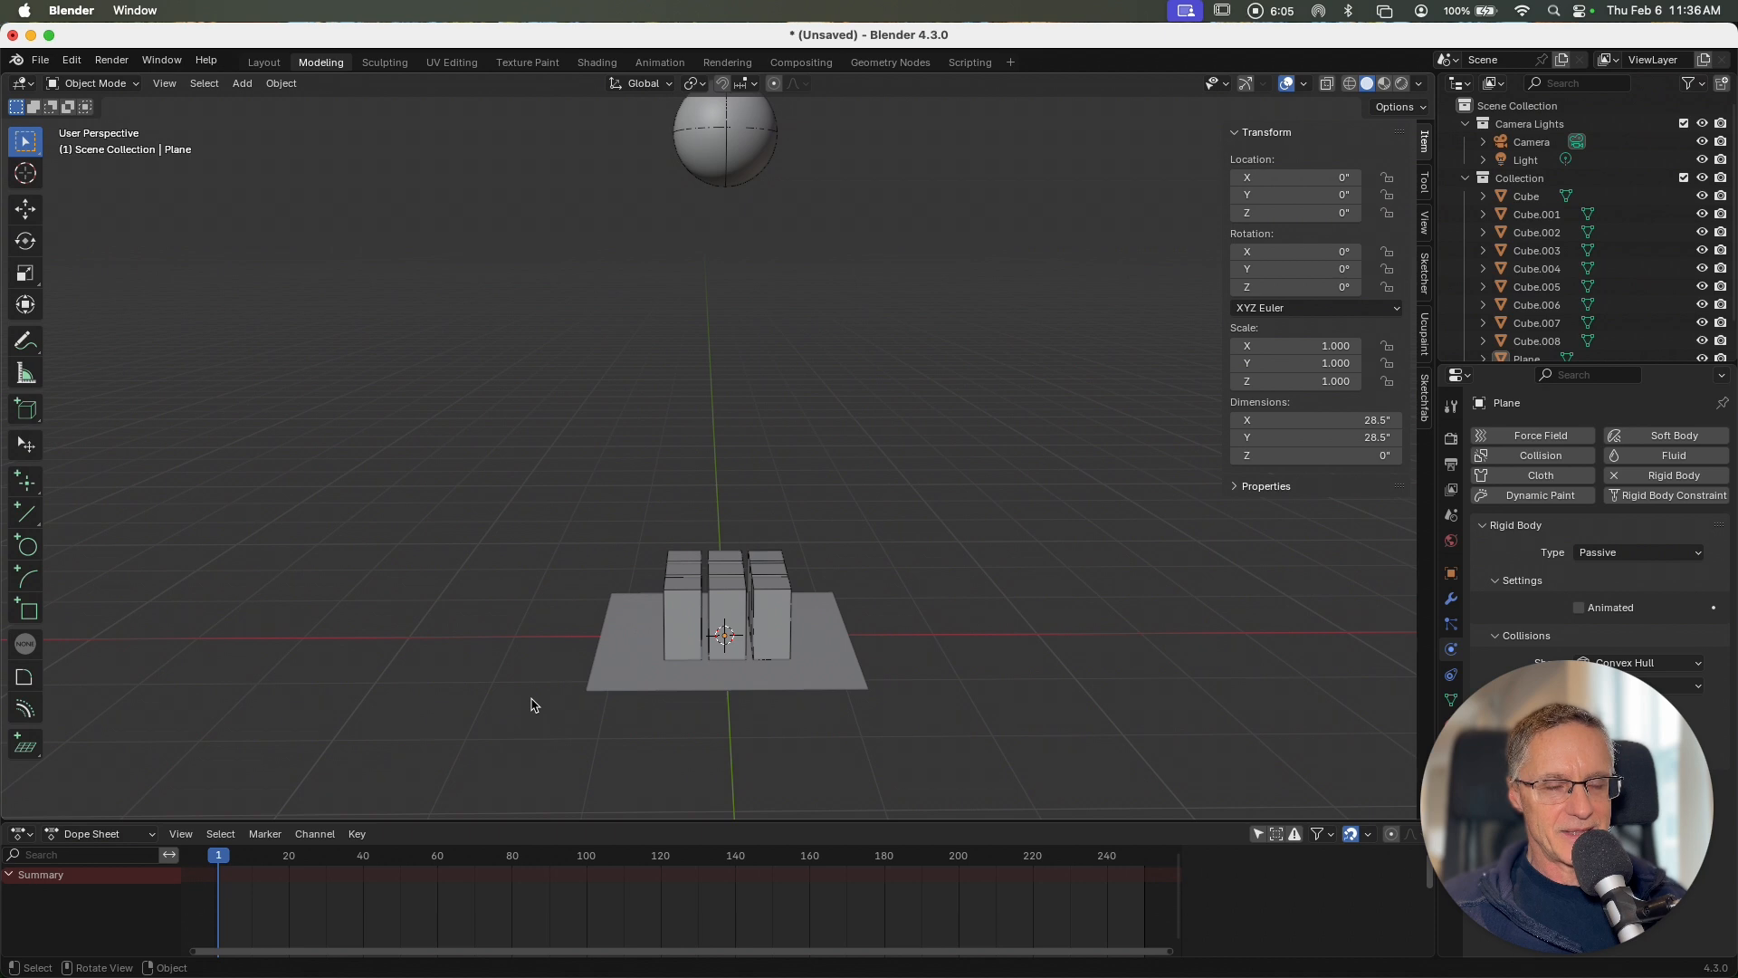
# Step: Play the simulation to watch the sphere hit the blocks and return the playhead to frame 2
pyautogui.press('space')
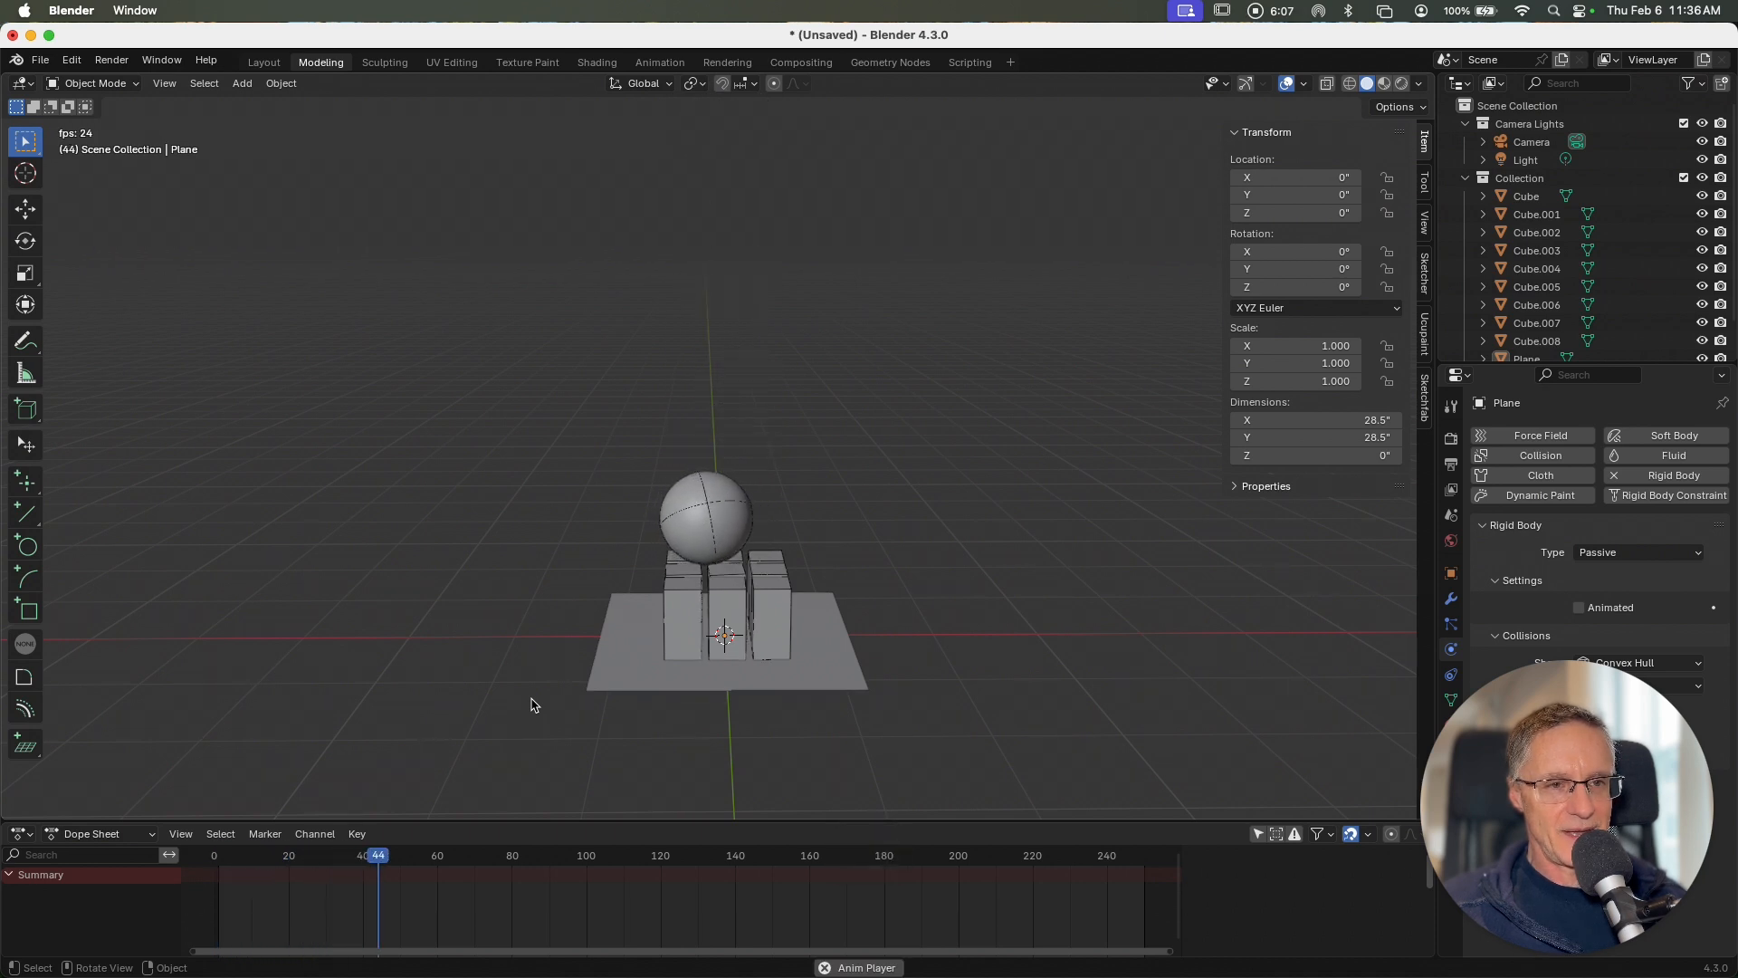
pyautogui.press('space')
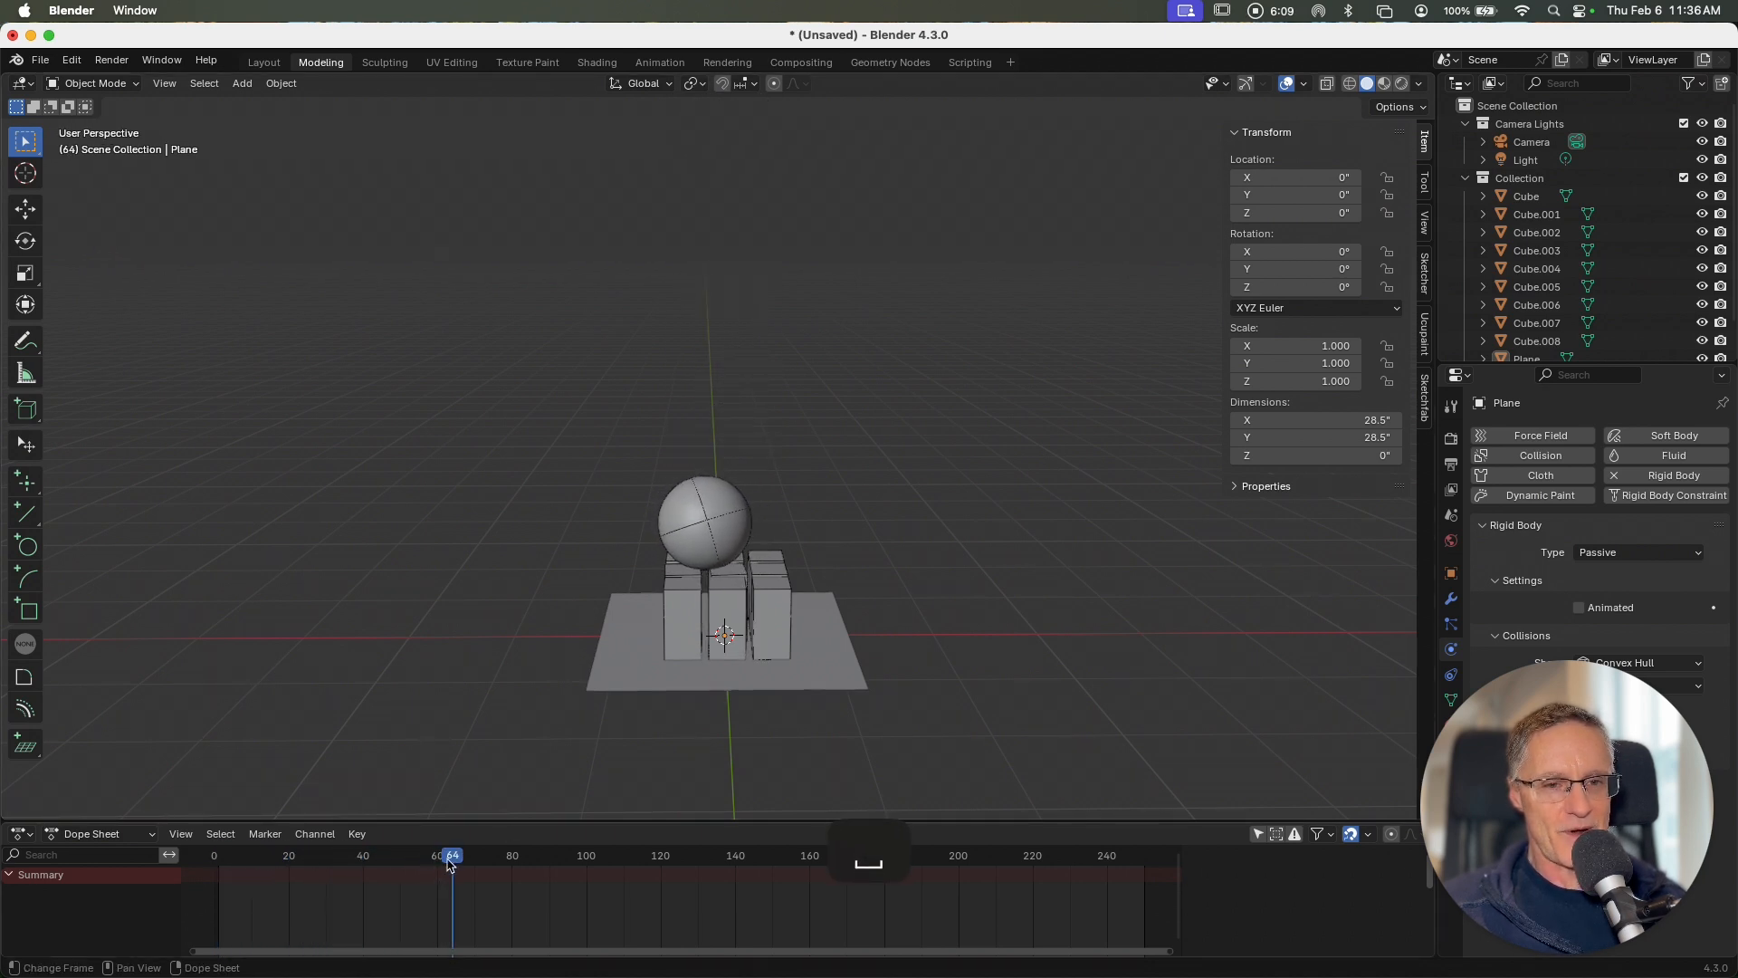
pyautogui.moveTo(450, 865); pyautogui.dragTo(221, 864)
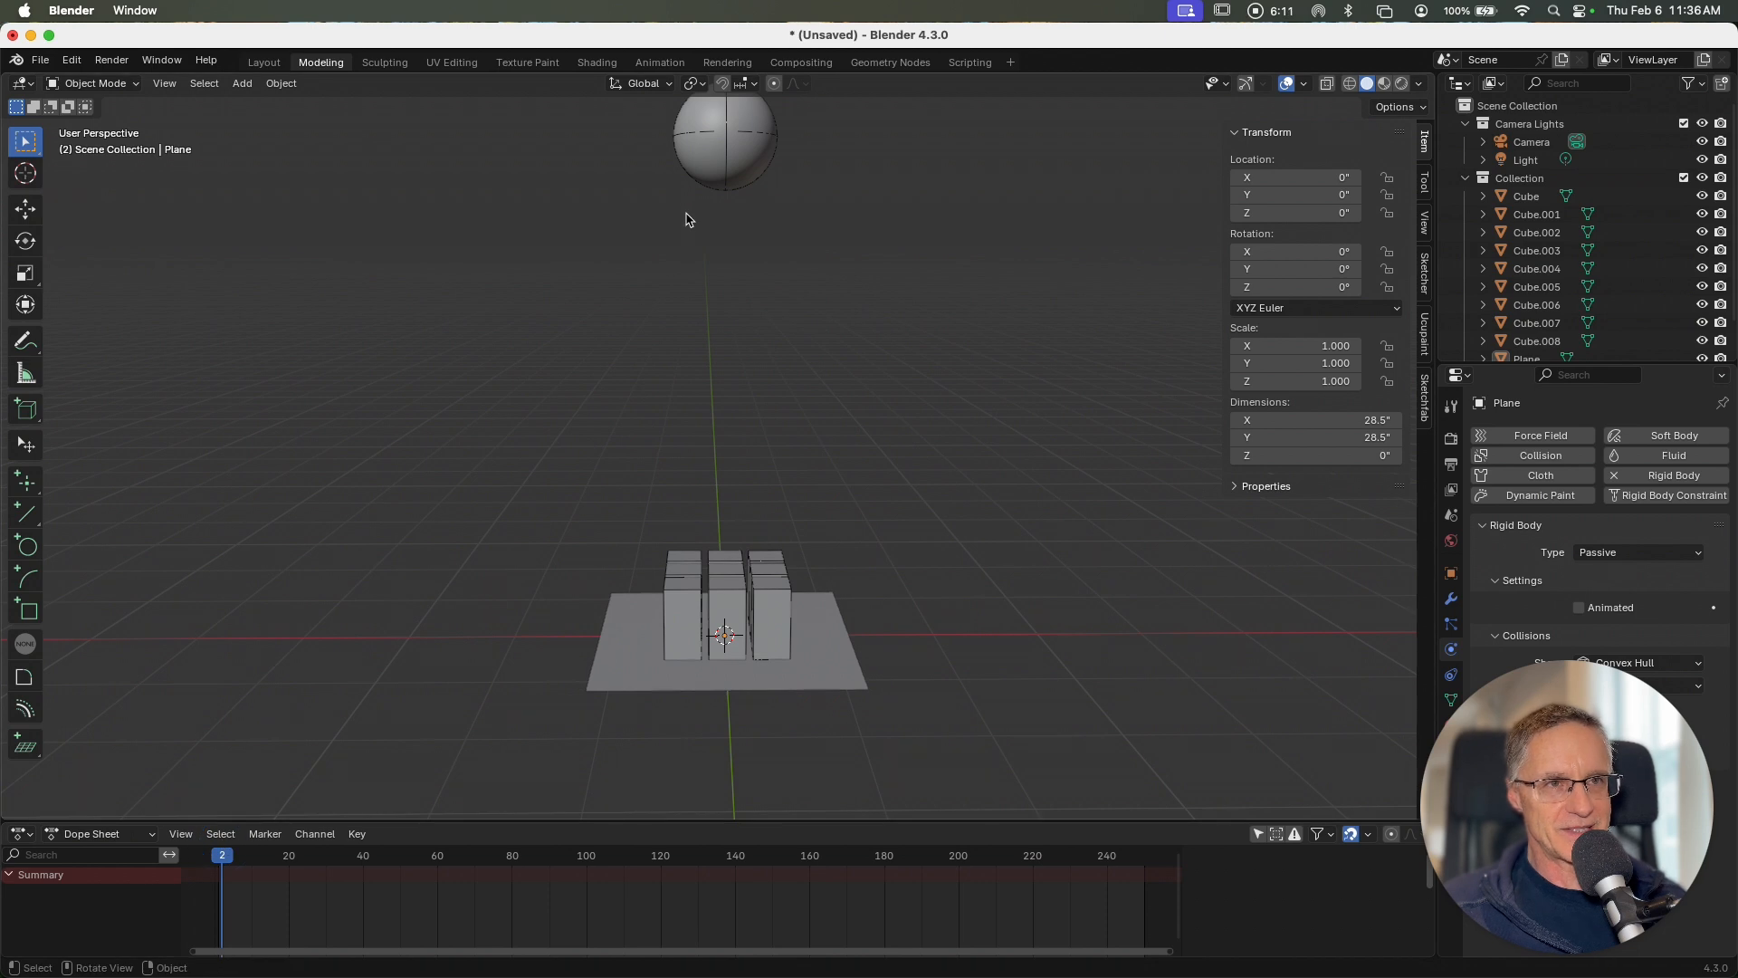
# Step: Set the sphere's rigid body mass to 10 lb, test it by playing the simulation and rewind to frame 0
pyautogui.click(714, 149)
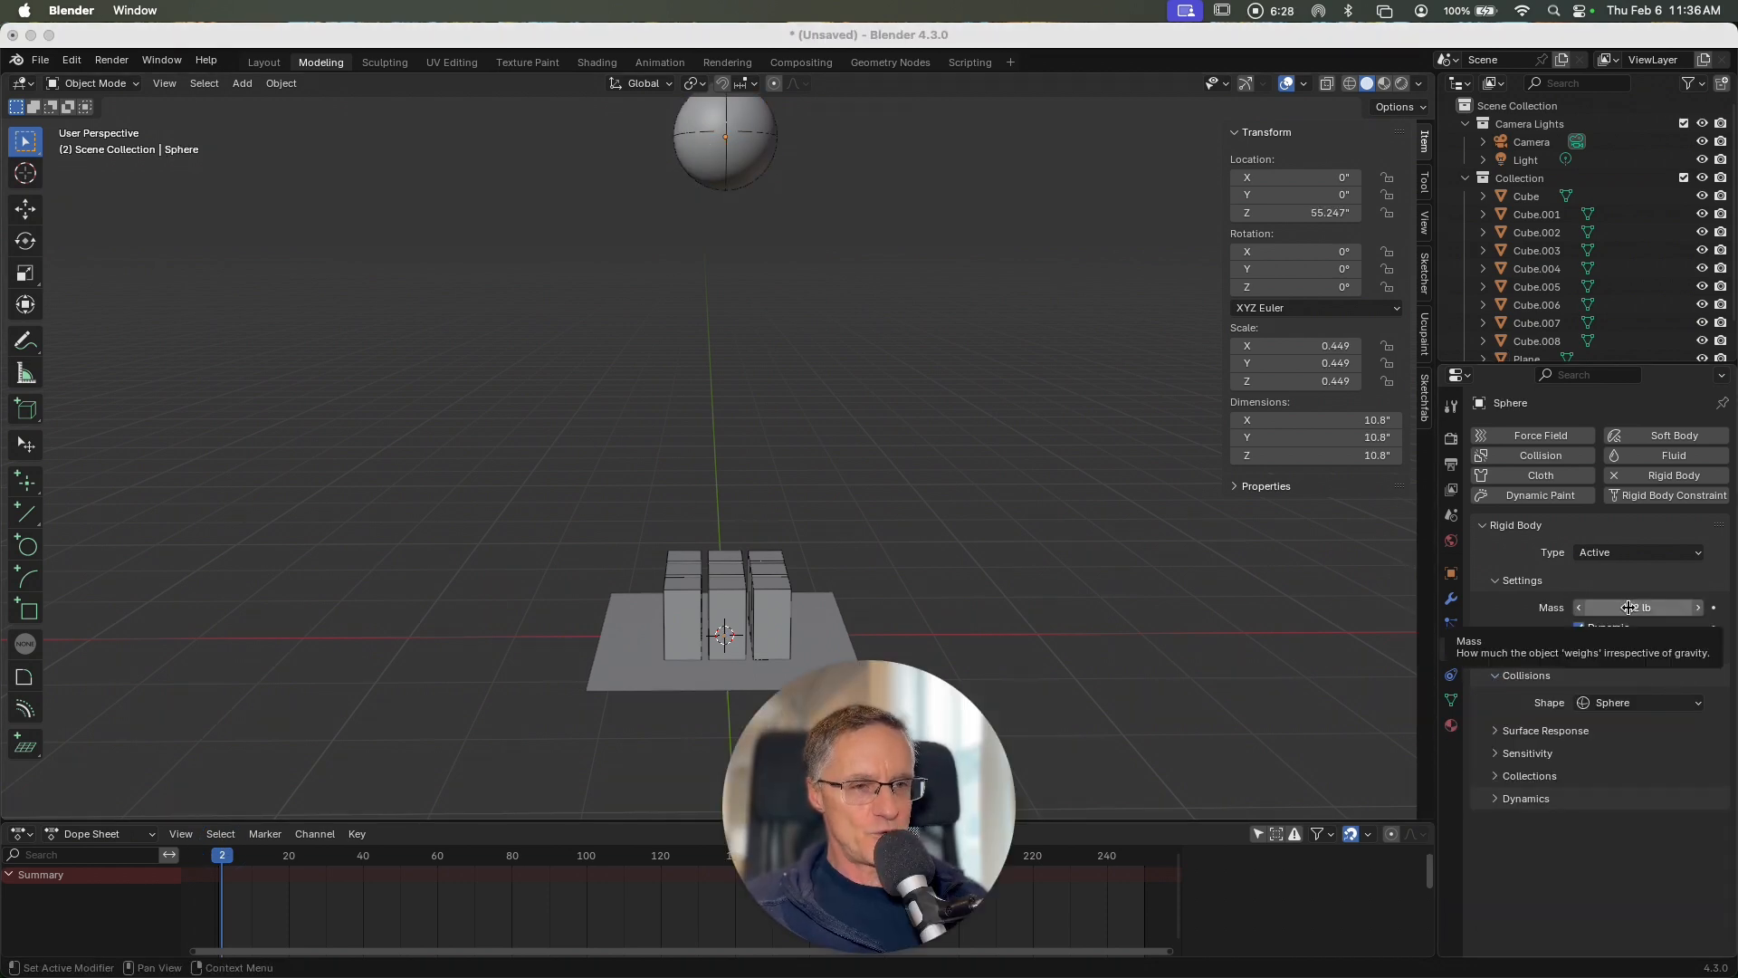
pyautogui.click(1627, 607)
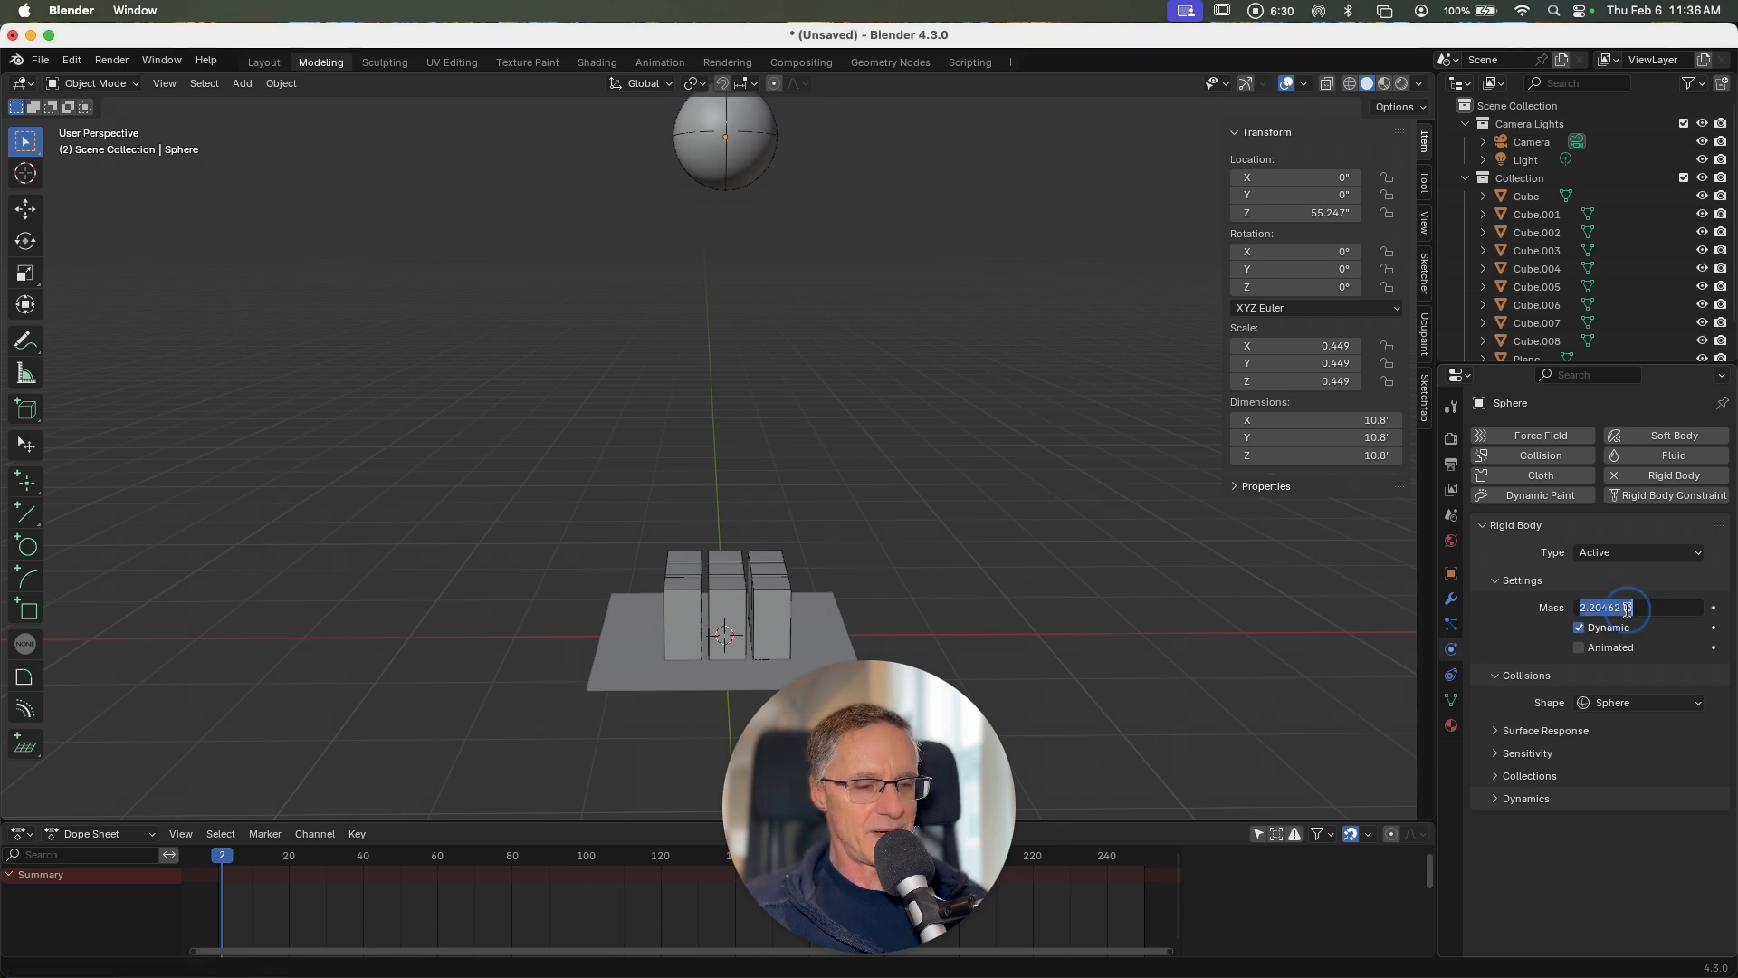
pyautogui.write('10')
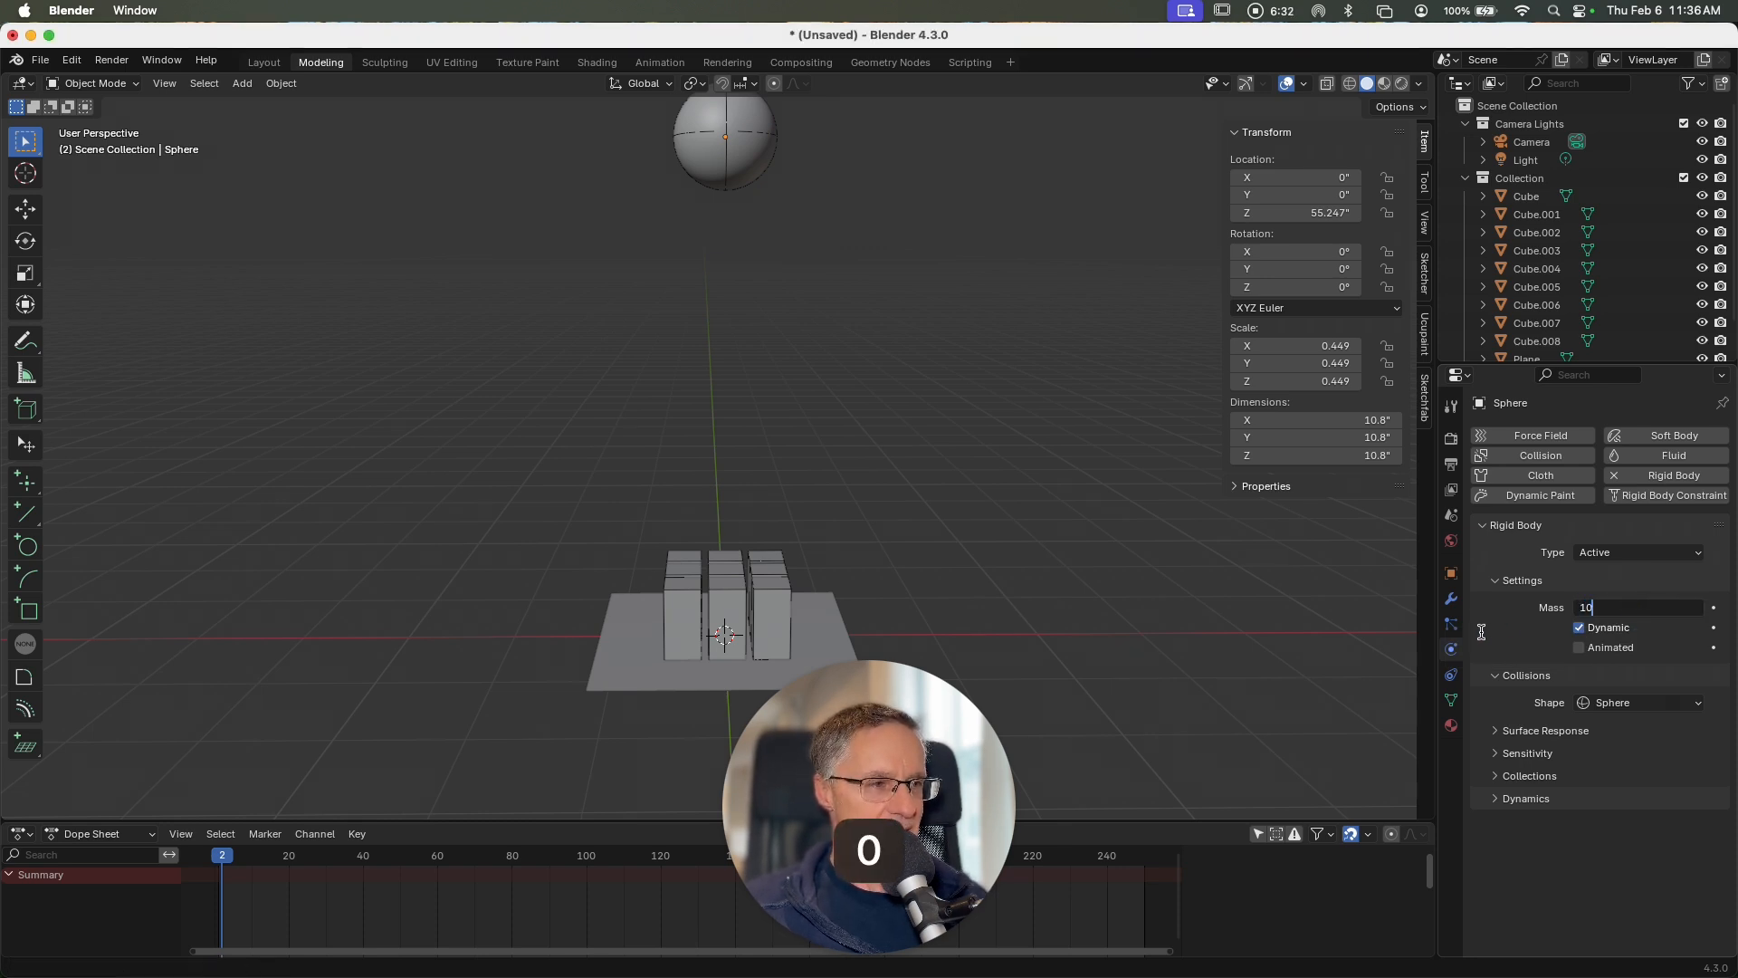
pyautogui.press('Return')
pyautogui.press('space')
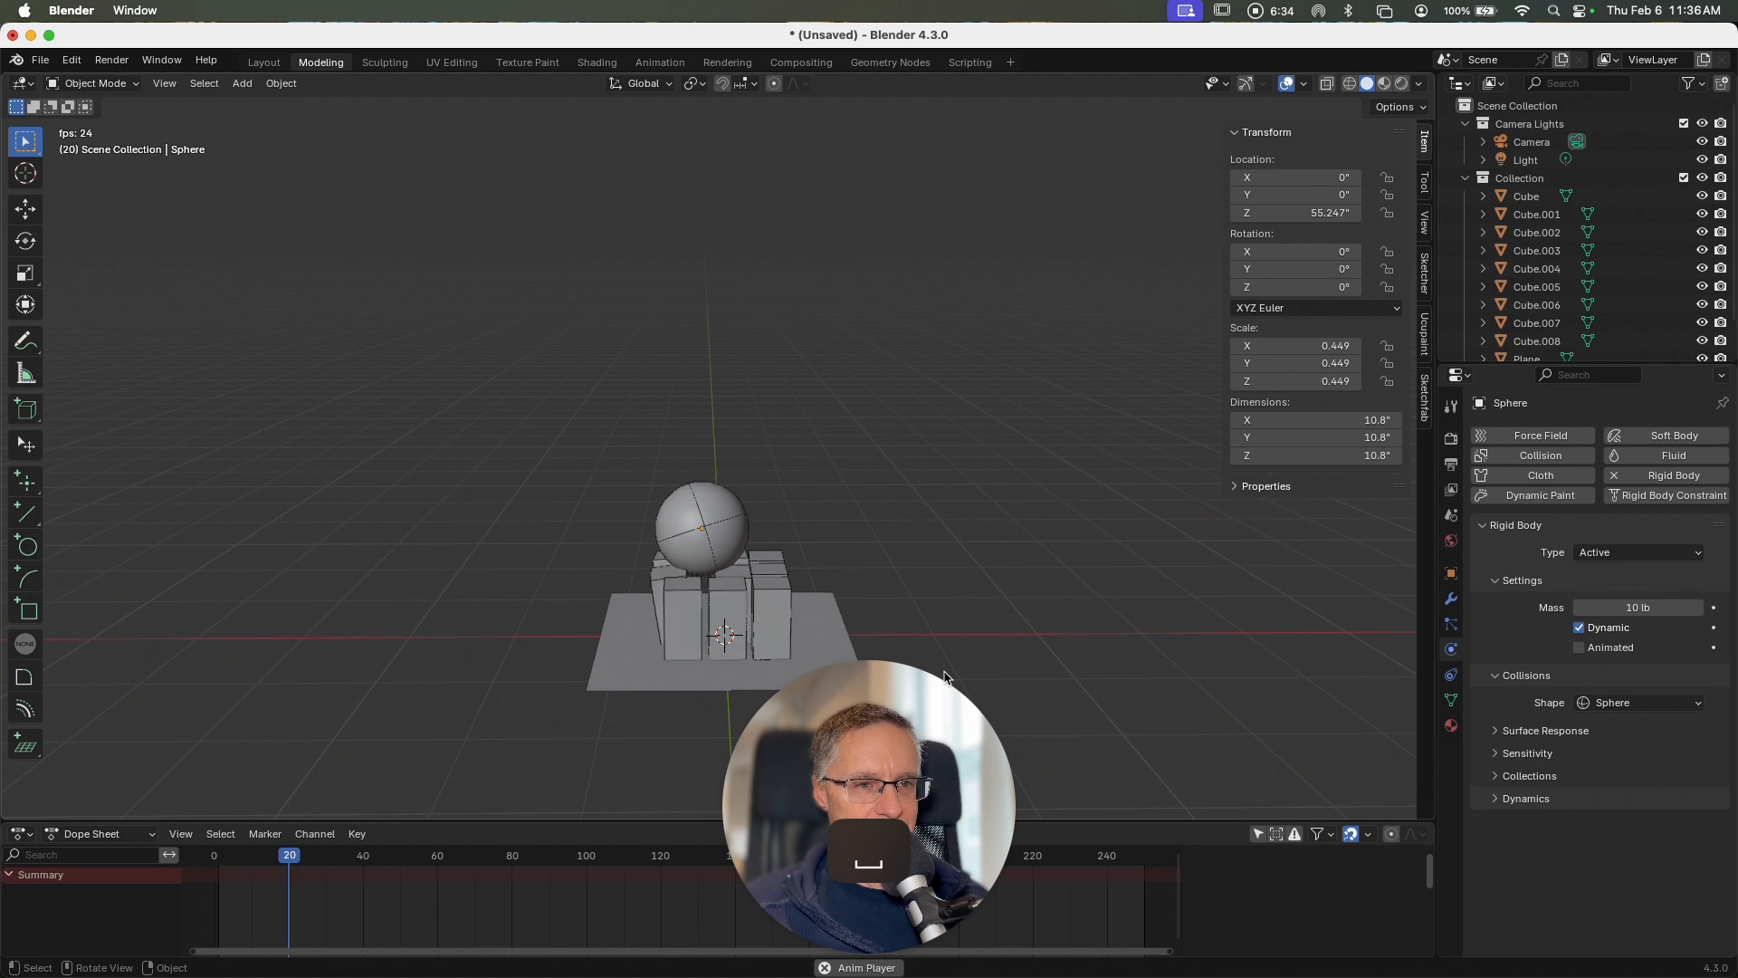
pyautogui.press('space')
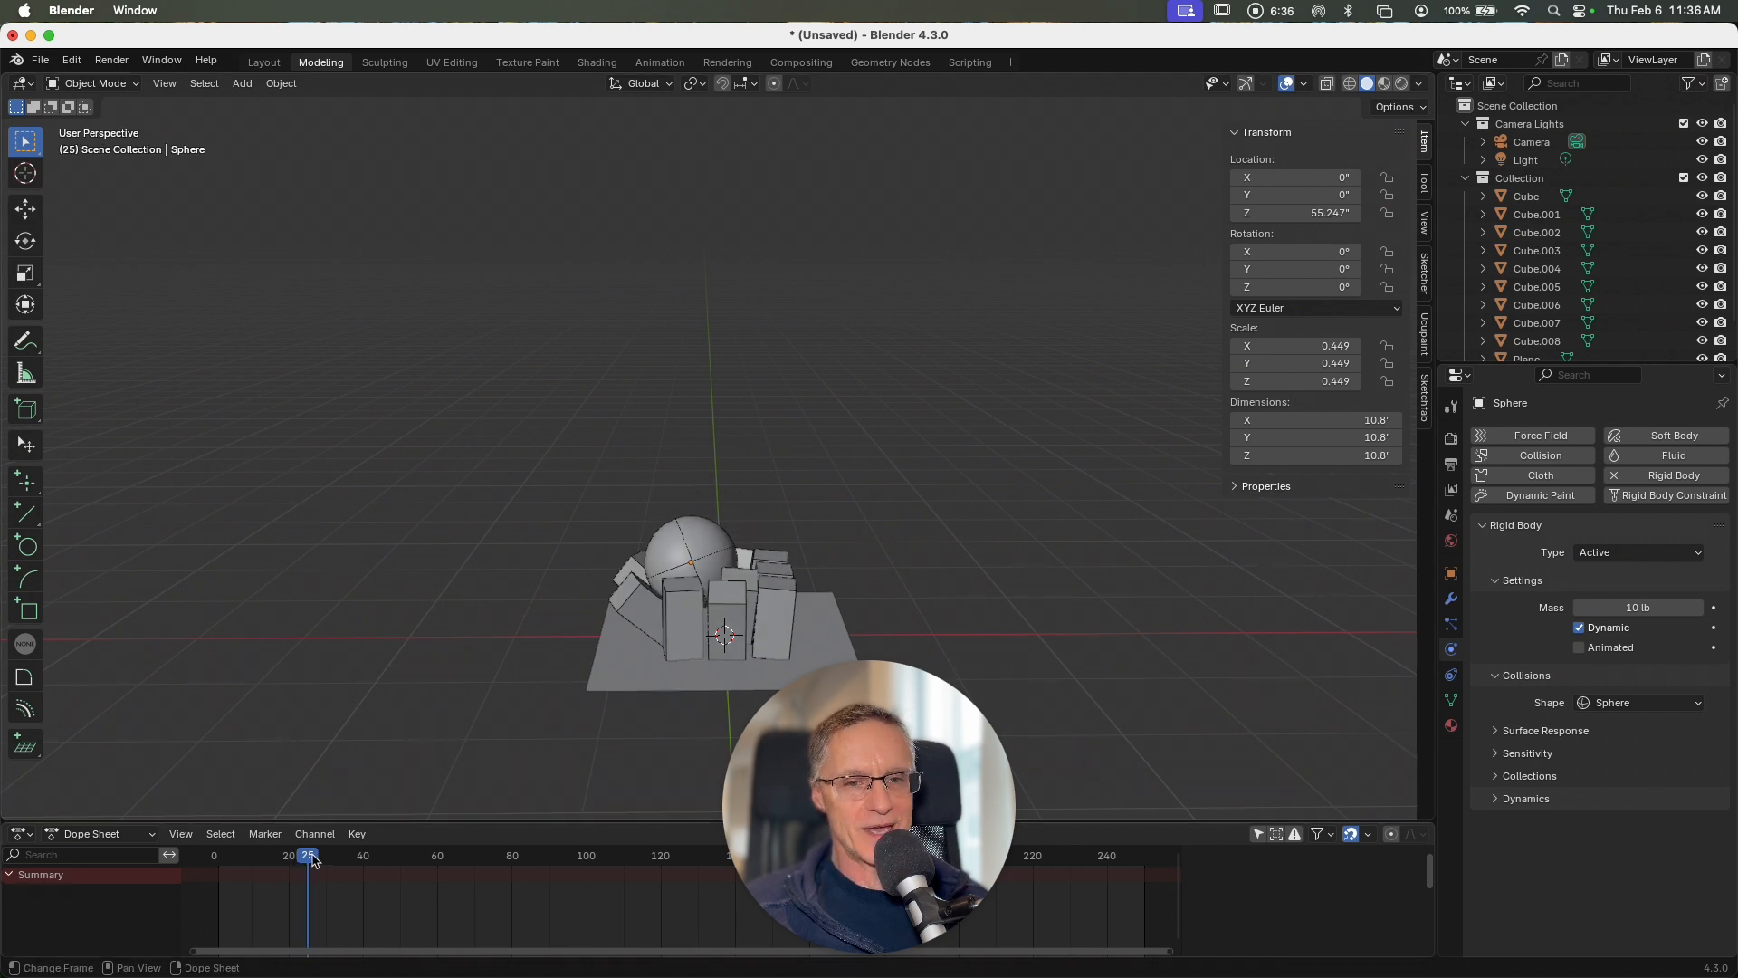
pyautogui.moveTo(314, 860); pyautogui.dragTo(215, 860)
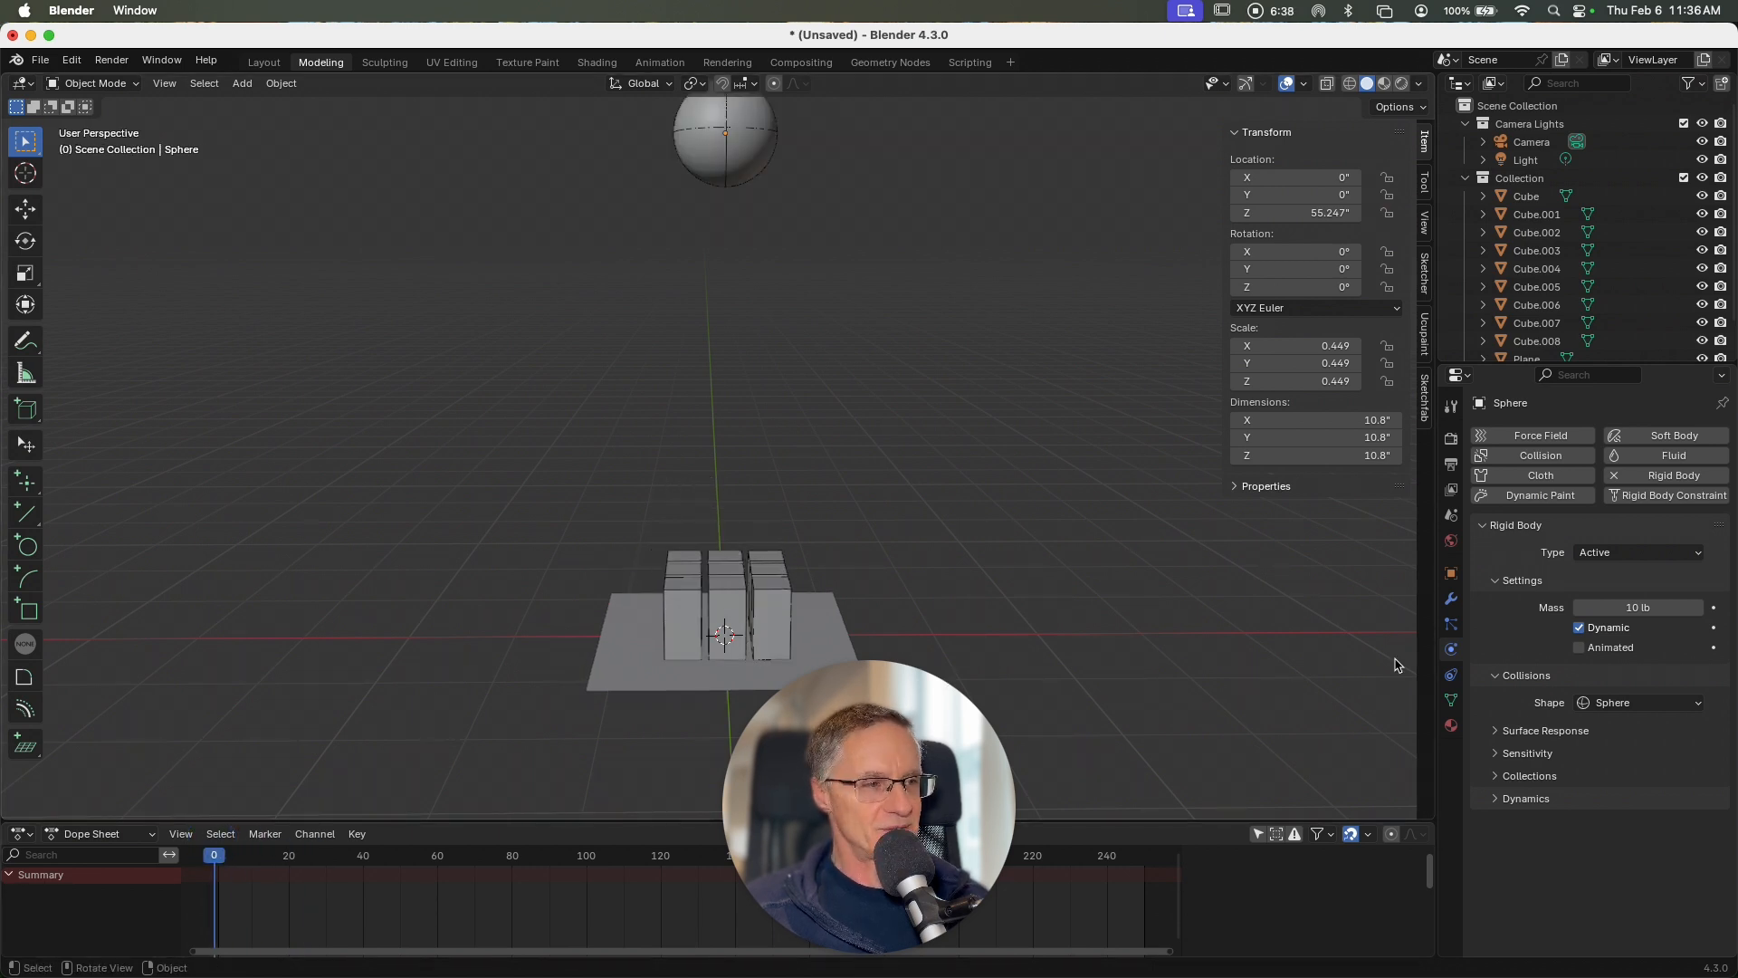
# Step: Set the sphere's rigid body mass to 20 lb, test it by playing the simulation and rewind to frame 1
pyautogui.click(1643, 608)
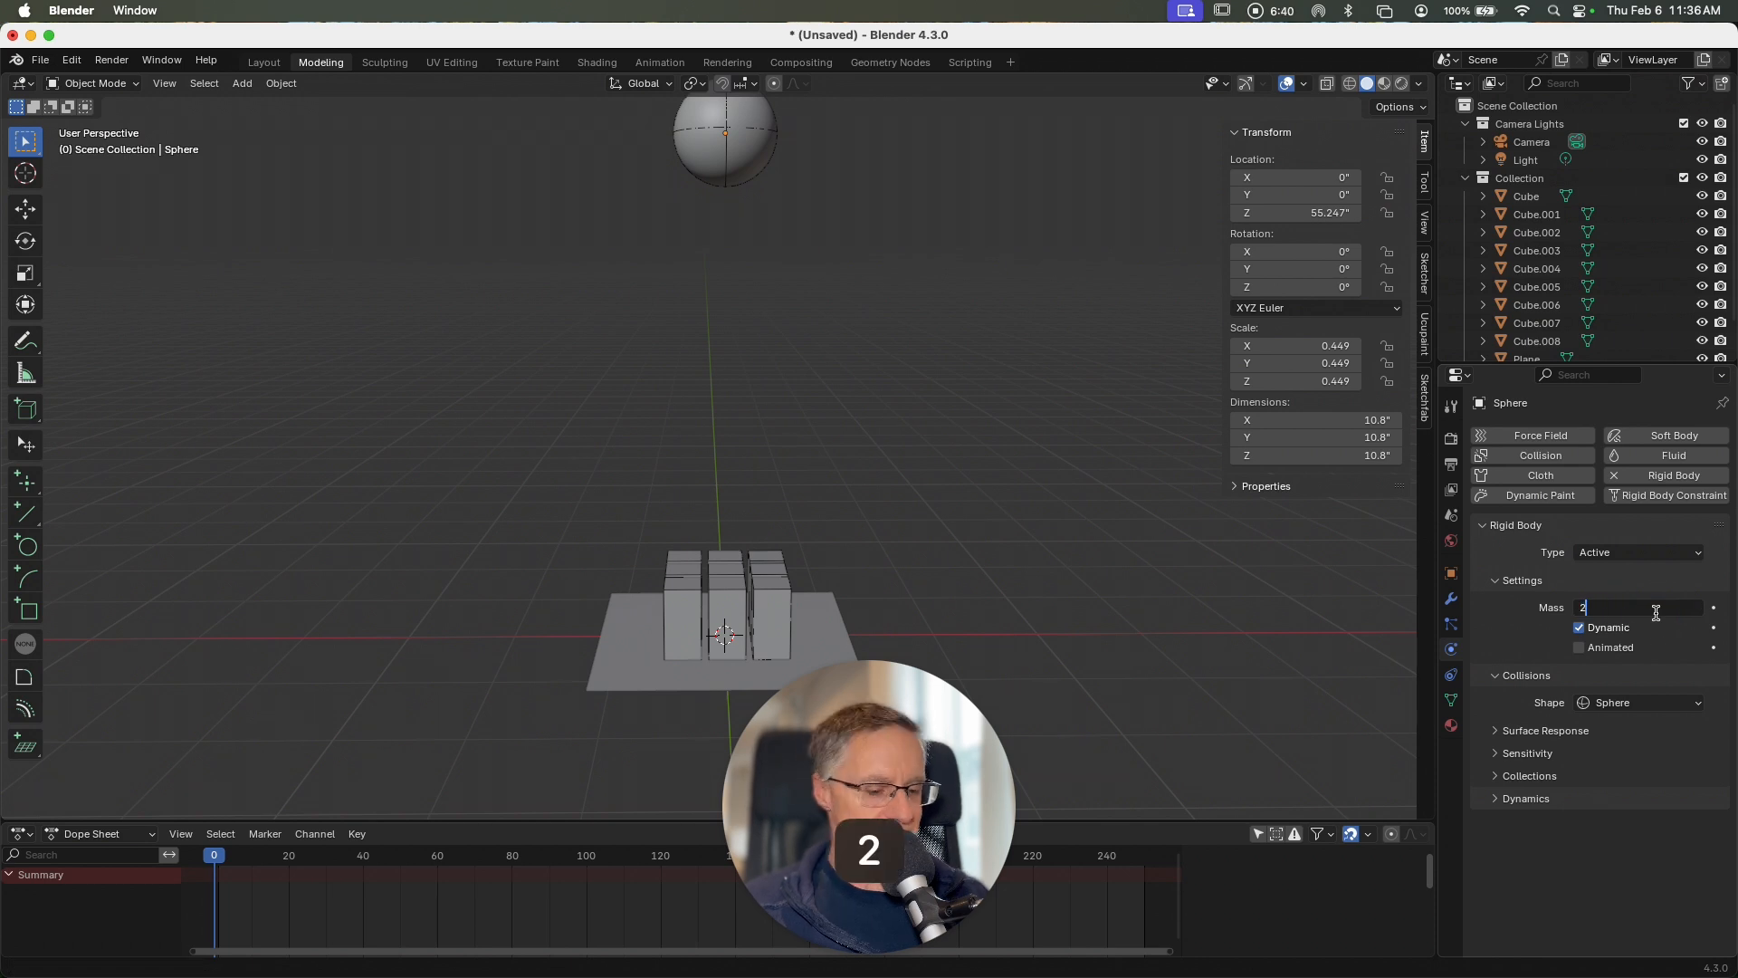
pyautogui.write('20')
pyautogui.press('Return')
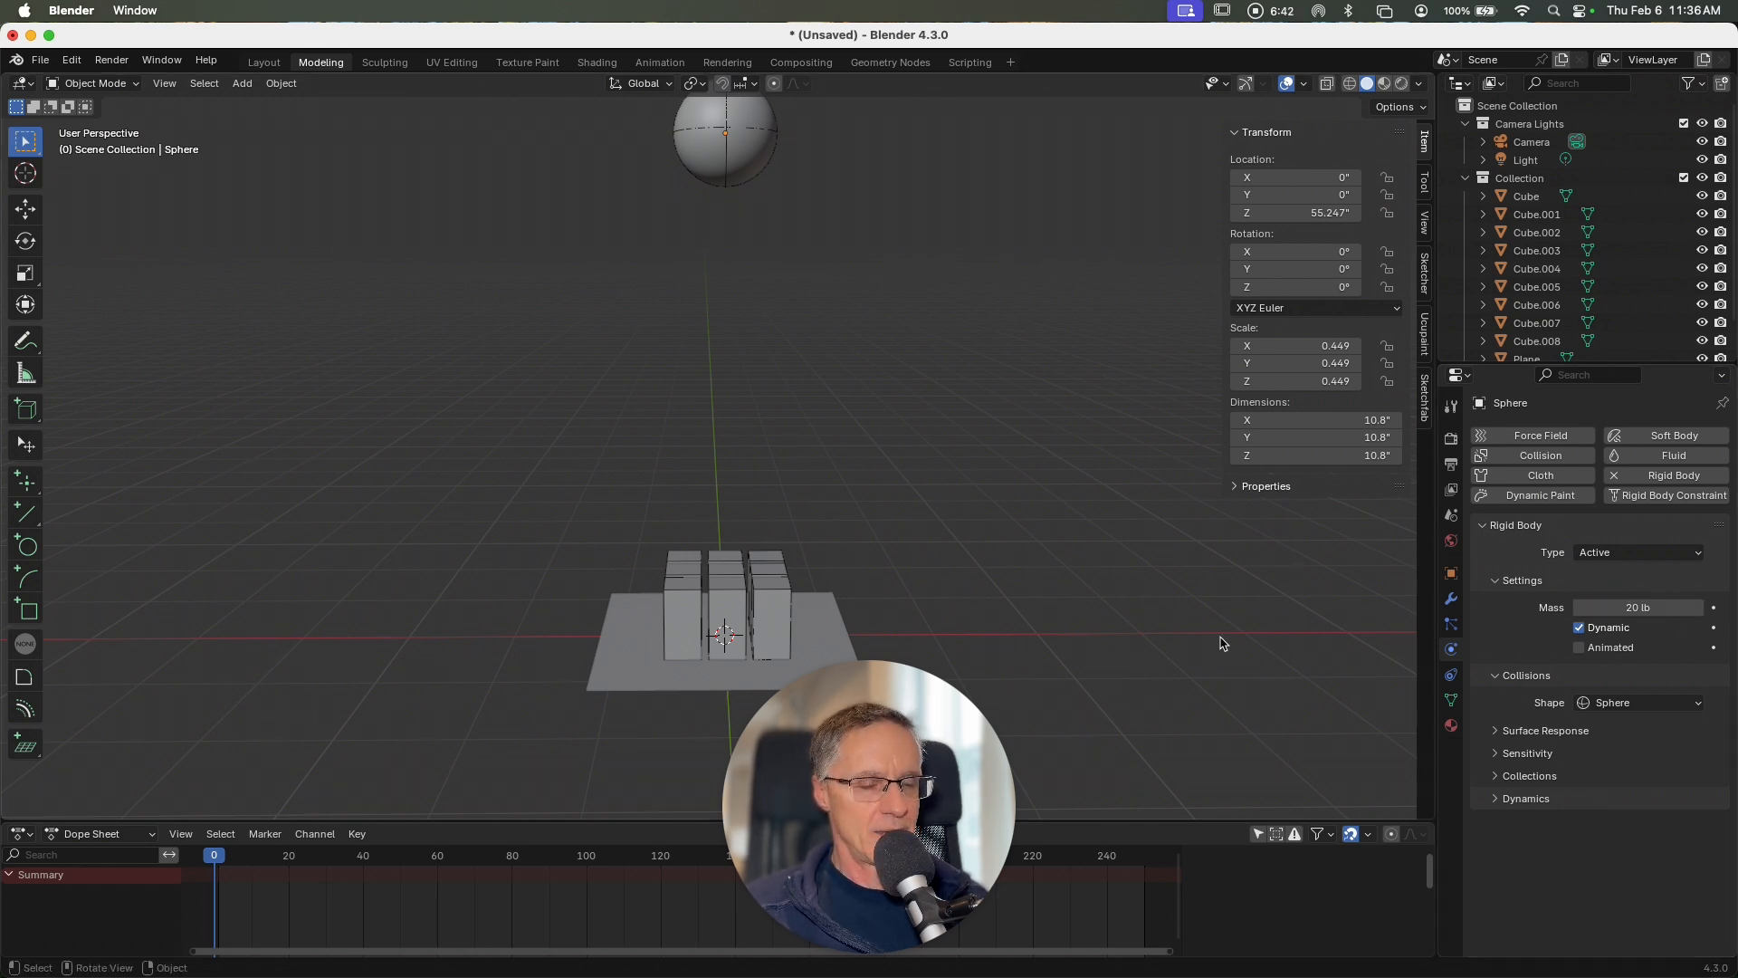
pyautogui.press('space')
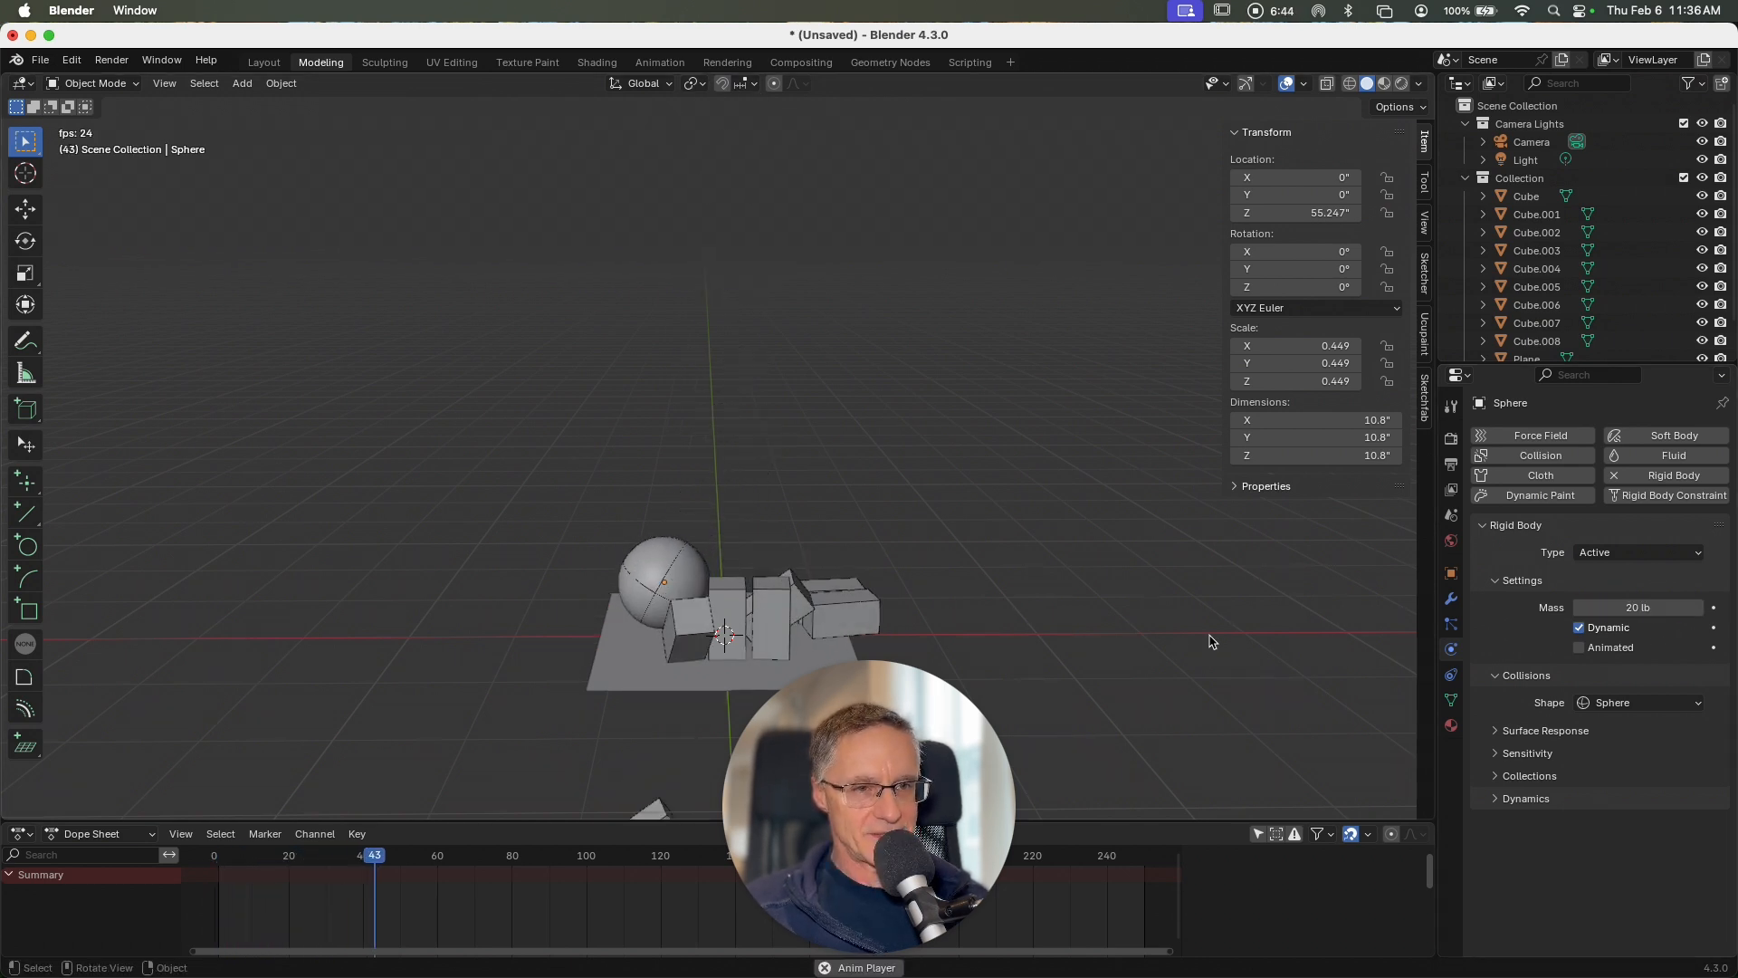
pyautogui.press('space')
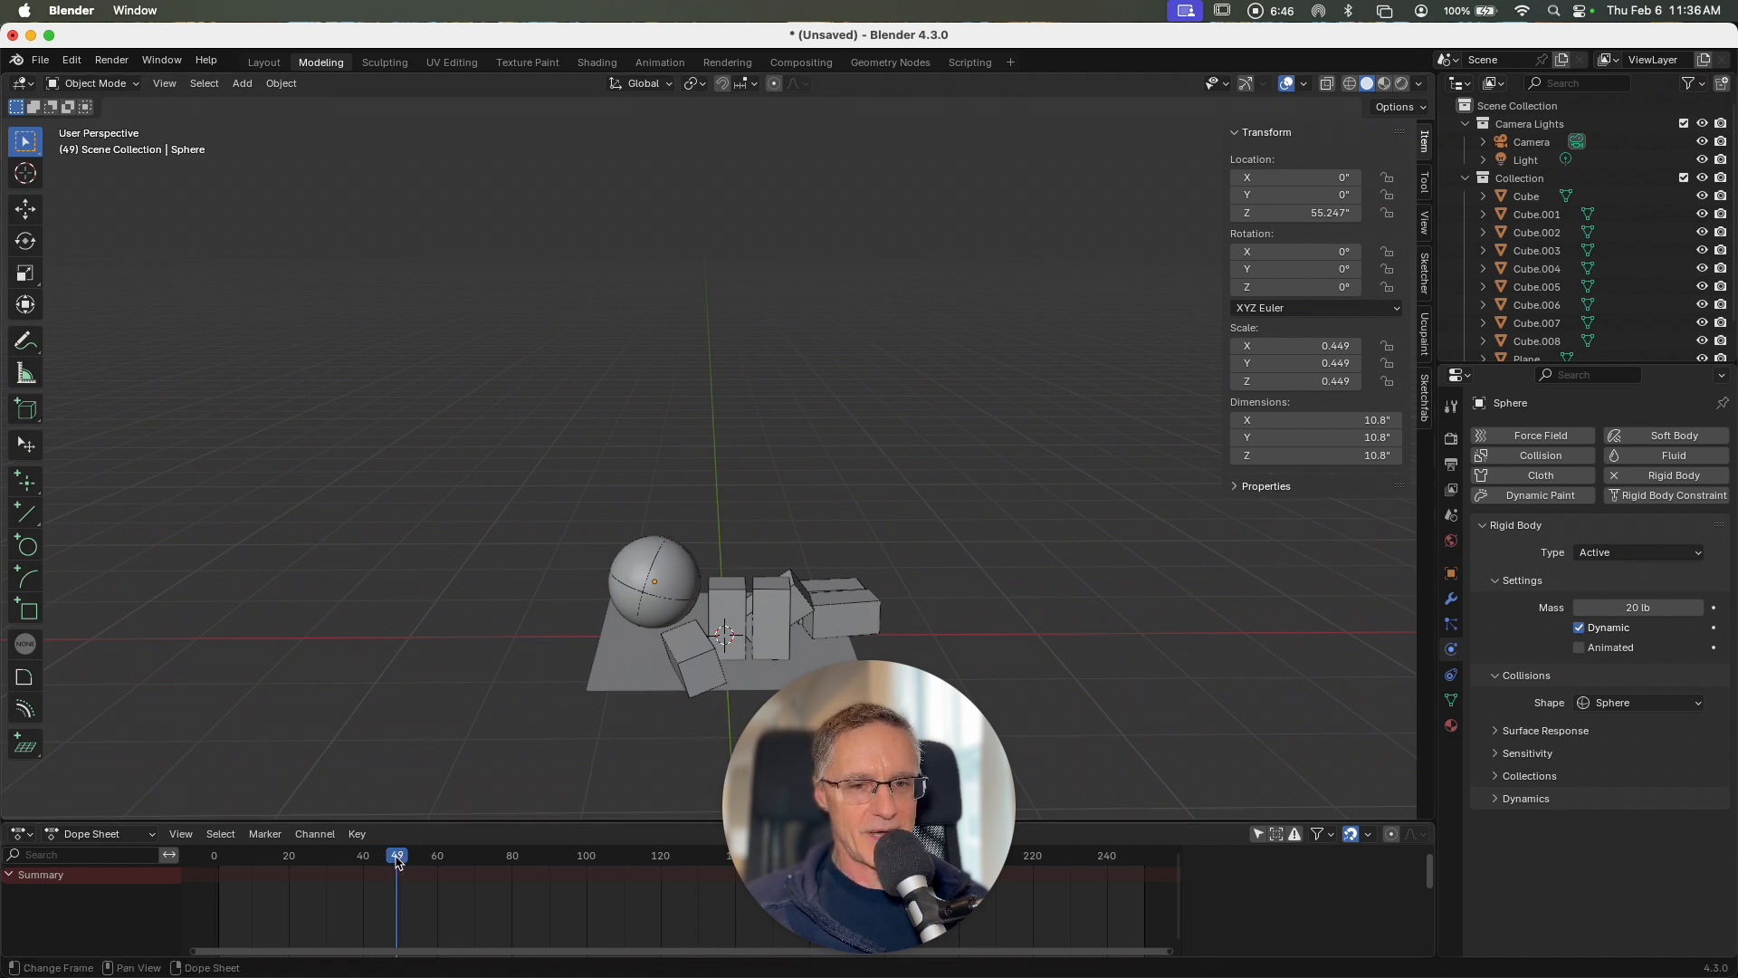
pyautogui.moveTo(396, 861); pyautogui.dragTo(219, 842)
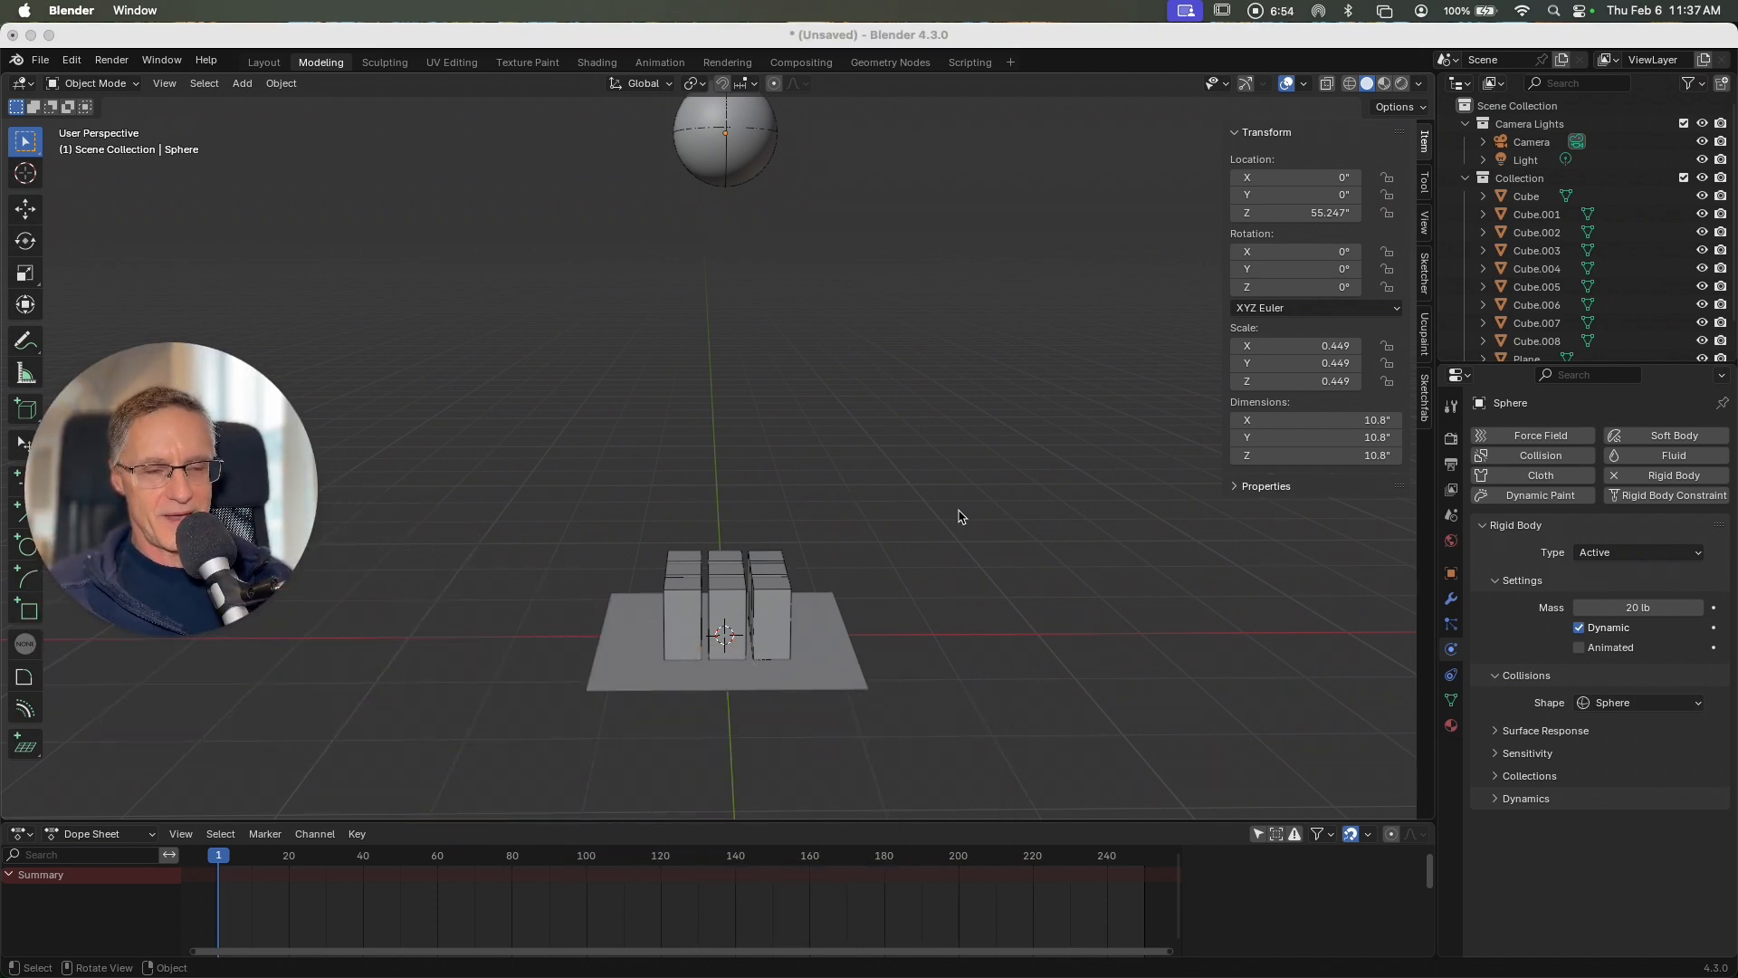
# Step: Examine the sphere, blocks and plane from higher and lower viewing angles and from farther away
pyautogui.scroll(5, 961, 517)
pyautogui.keyDown('shift'); pyautogui.scroll(2, 961, 517); pyautogui.keyUp('shift')
pyautogui.scroll(-5, 961, 517)
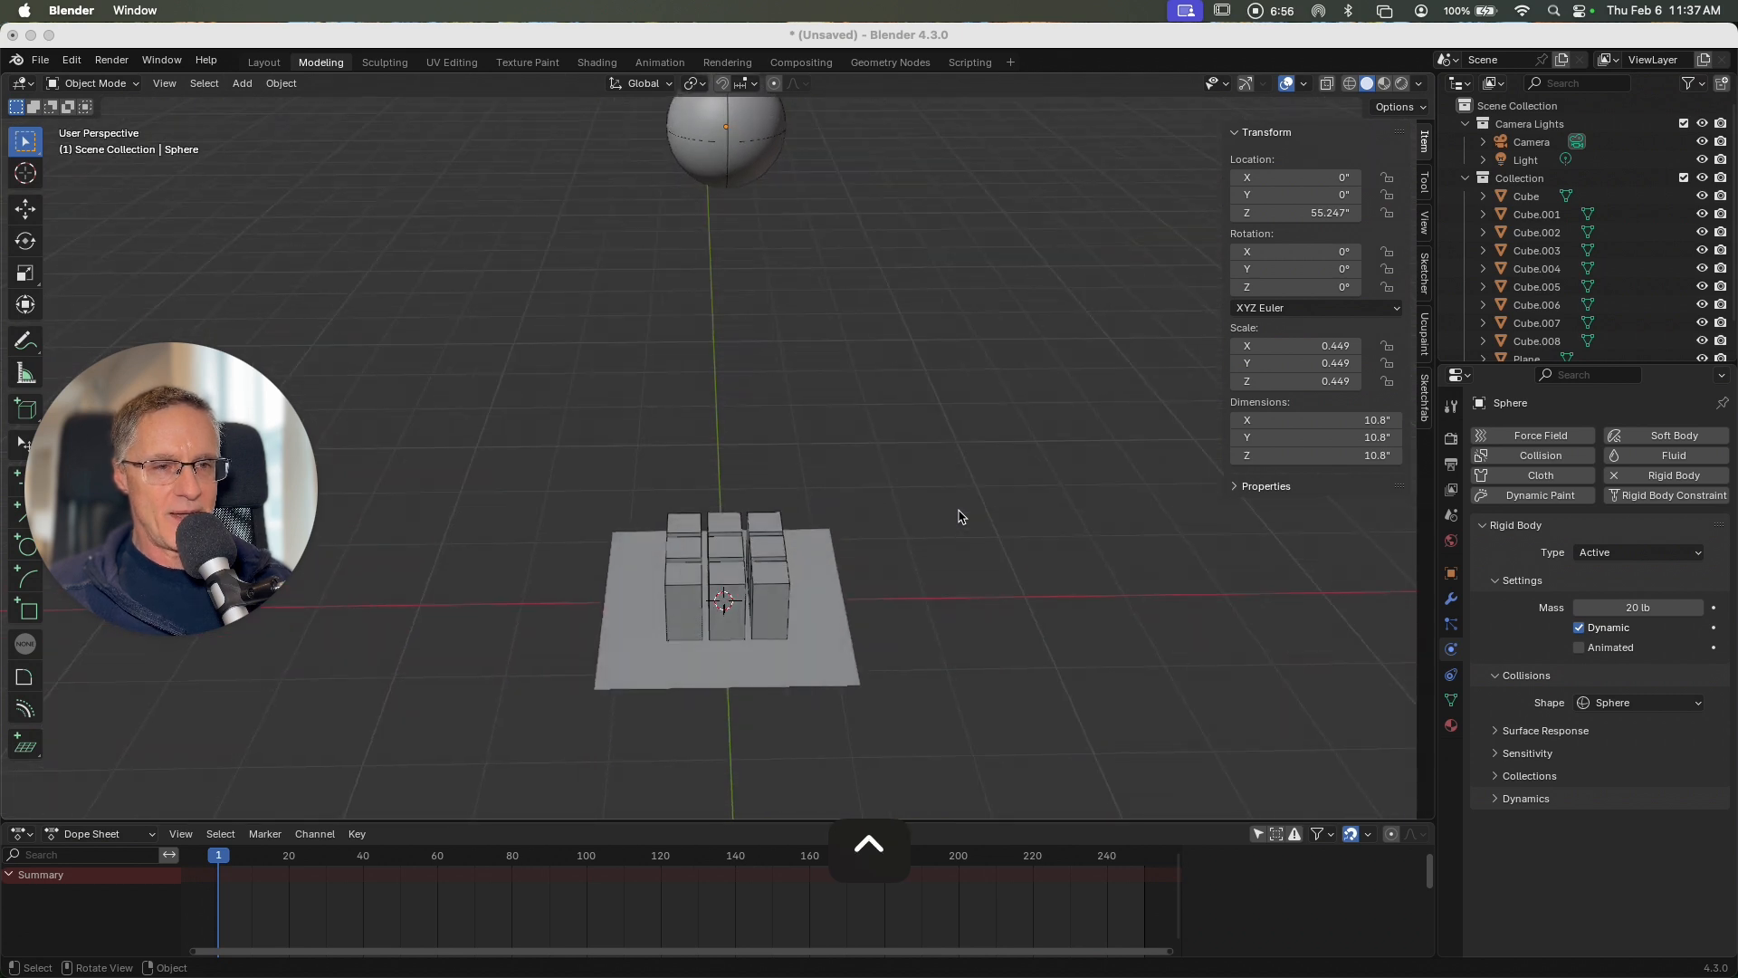
pyautogui.keyDown('shift'); pyautogui.scroll(5, 961, 517); pyautogui.keyUp('shift')
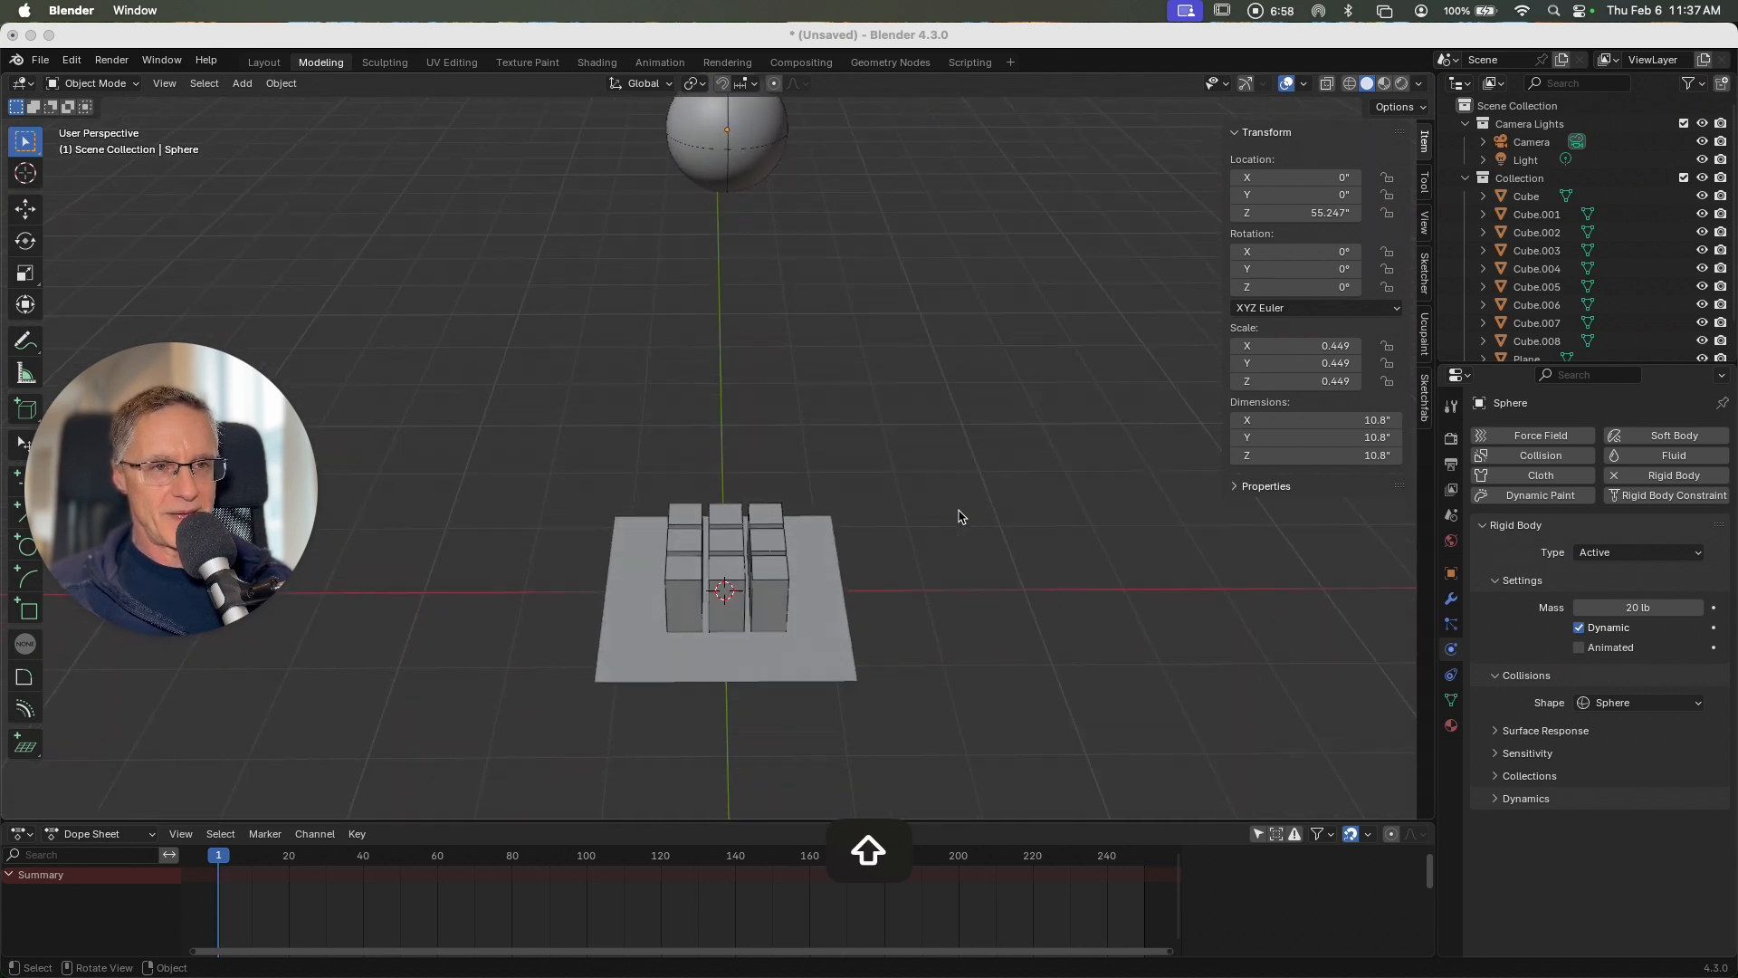
pyautogui.keyDown('shift'); pyautogui.scroll(-5, 961, 517); pyautogui.keyUp('shift')
pyautogui.click(961, 517)
pyautogui.keyDown('shift'); pyautogui.scroll(1, 962, 517); pyautogui.keyUp('shift')
pyautogui.keyDown('shift'); pyautogui.scroll(3, 961, 516); pyautogui.keyUp('shift')
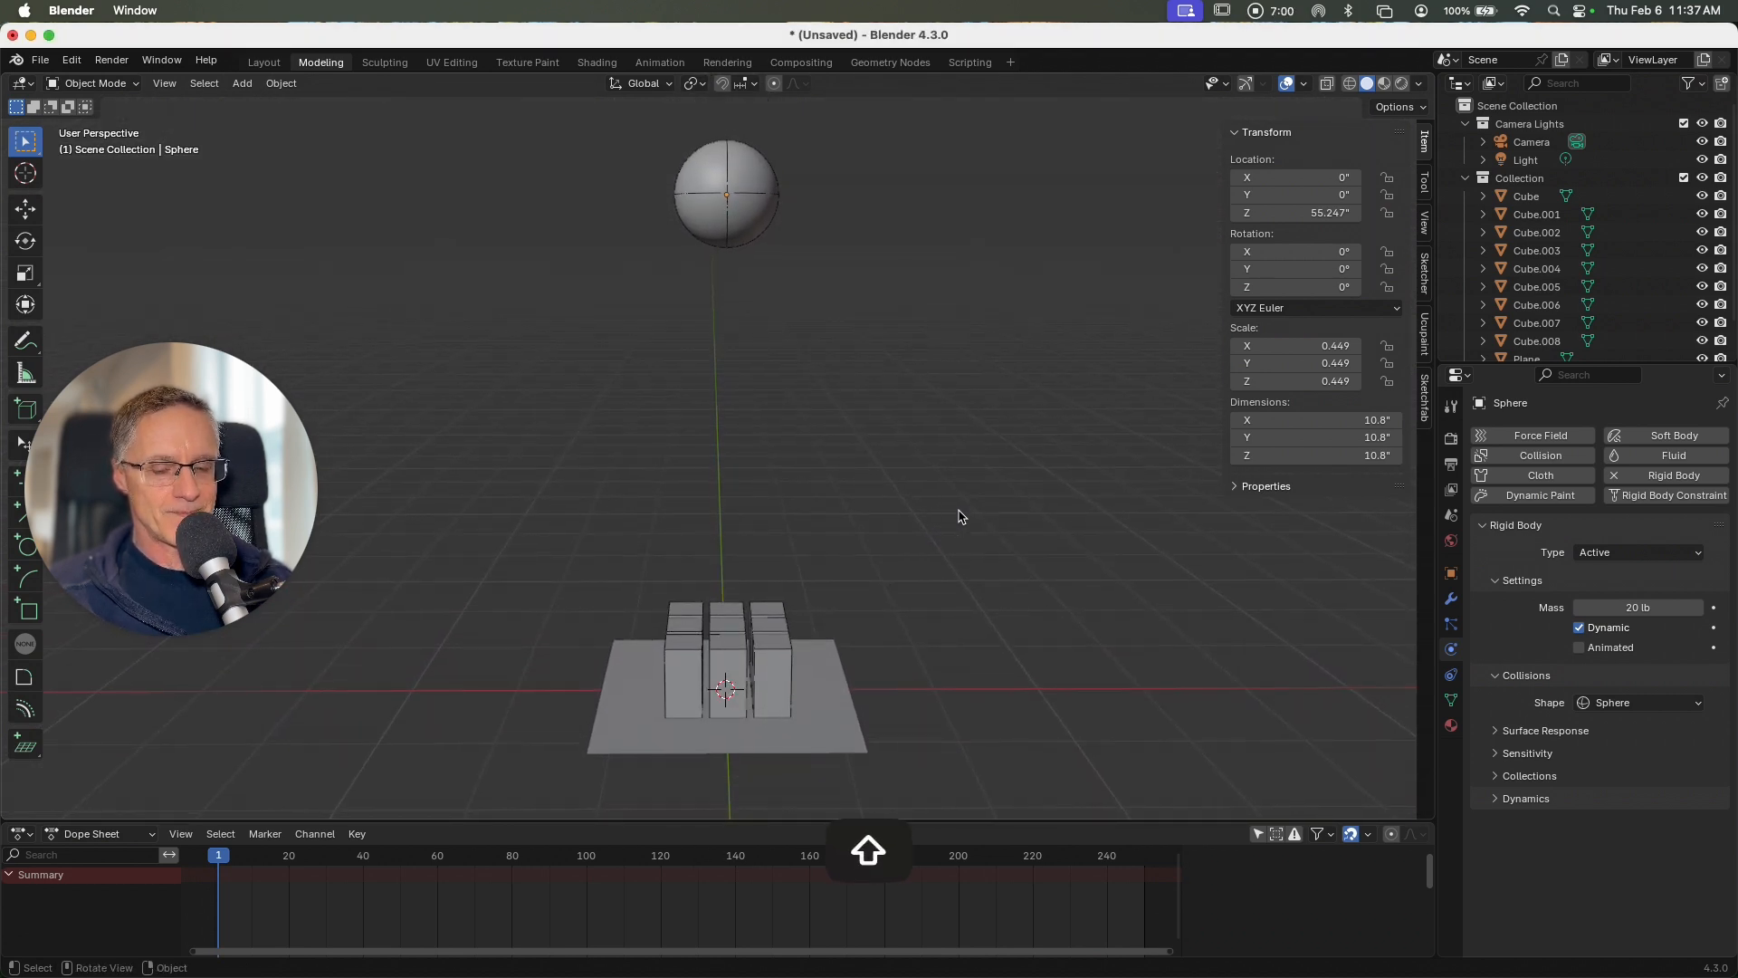
pyautogui.keyDown('ctrl'); pyautogui.scroll(-3, 962, 517); pyautogui.keyUp('ctrl')
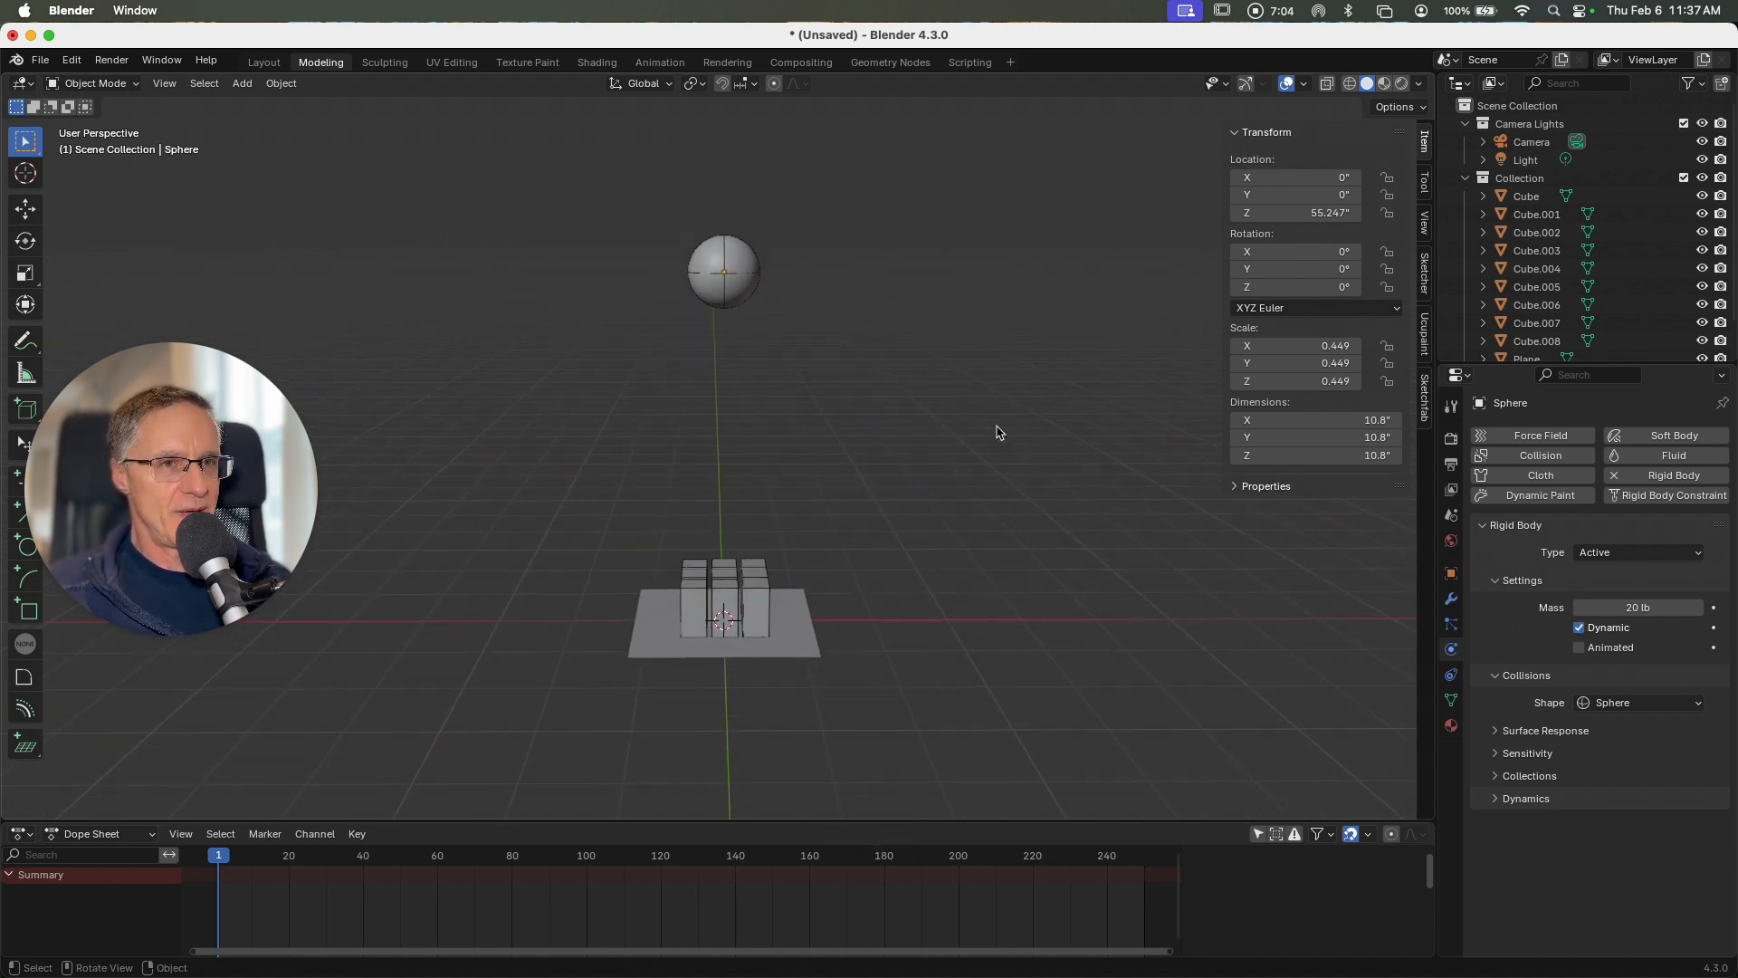
# Step: Show the scene's output properties and look through the scene camera
pyautogui.click(1451, 467)
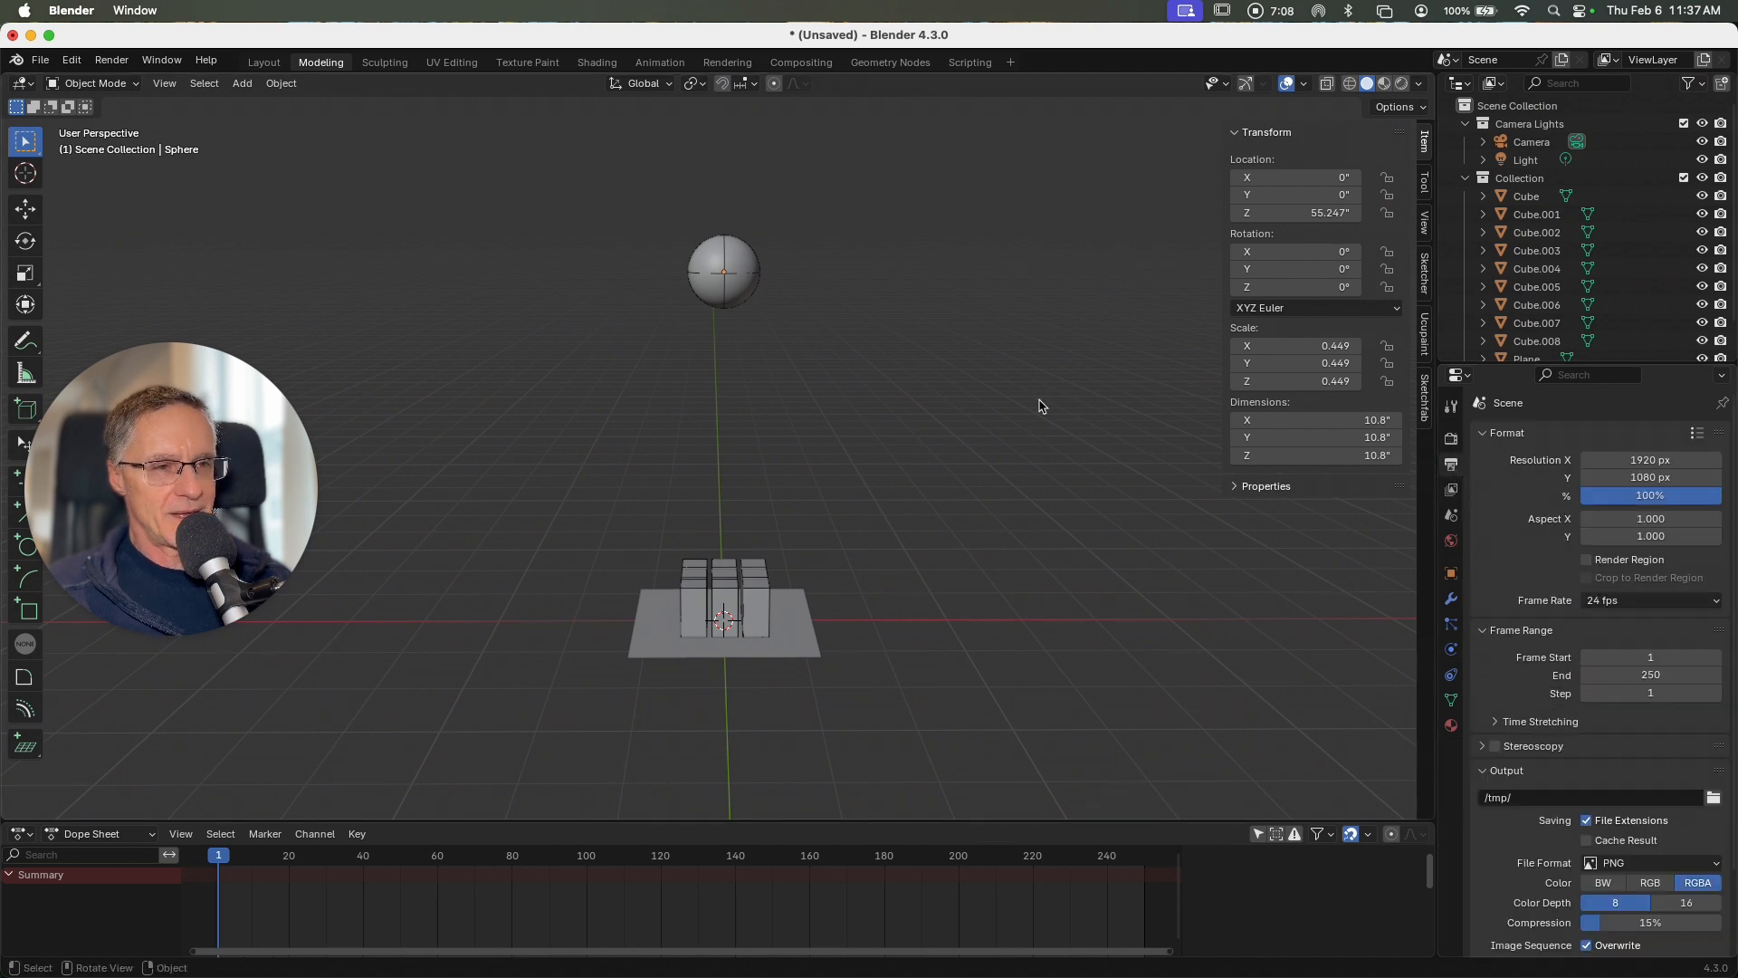
pyautogui.press('`')
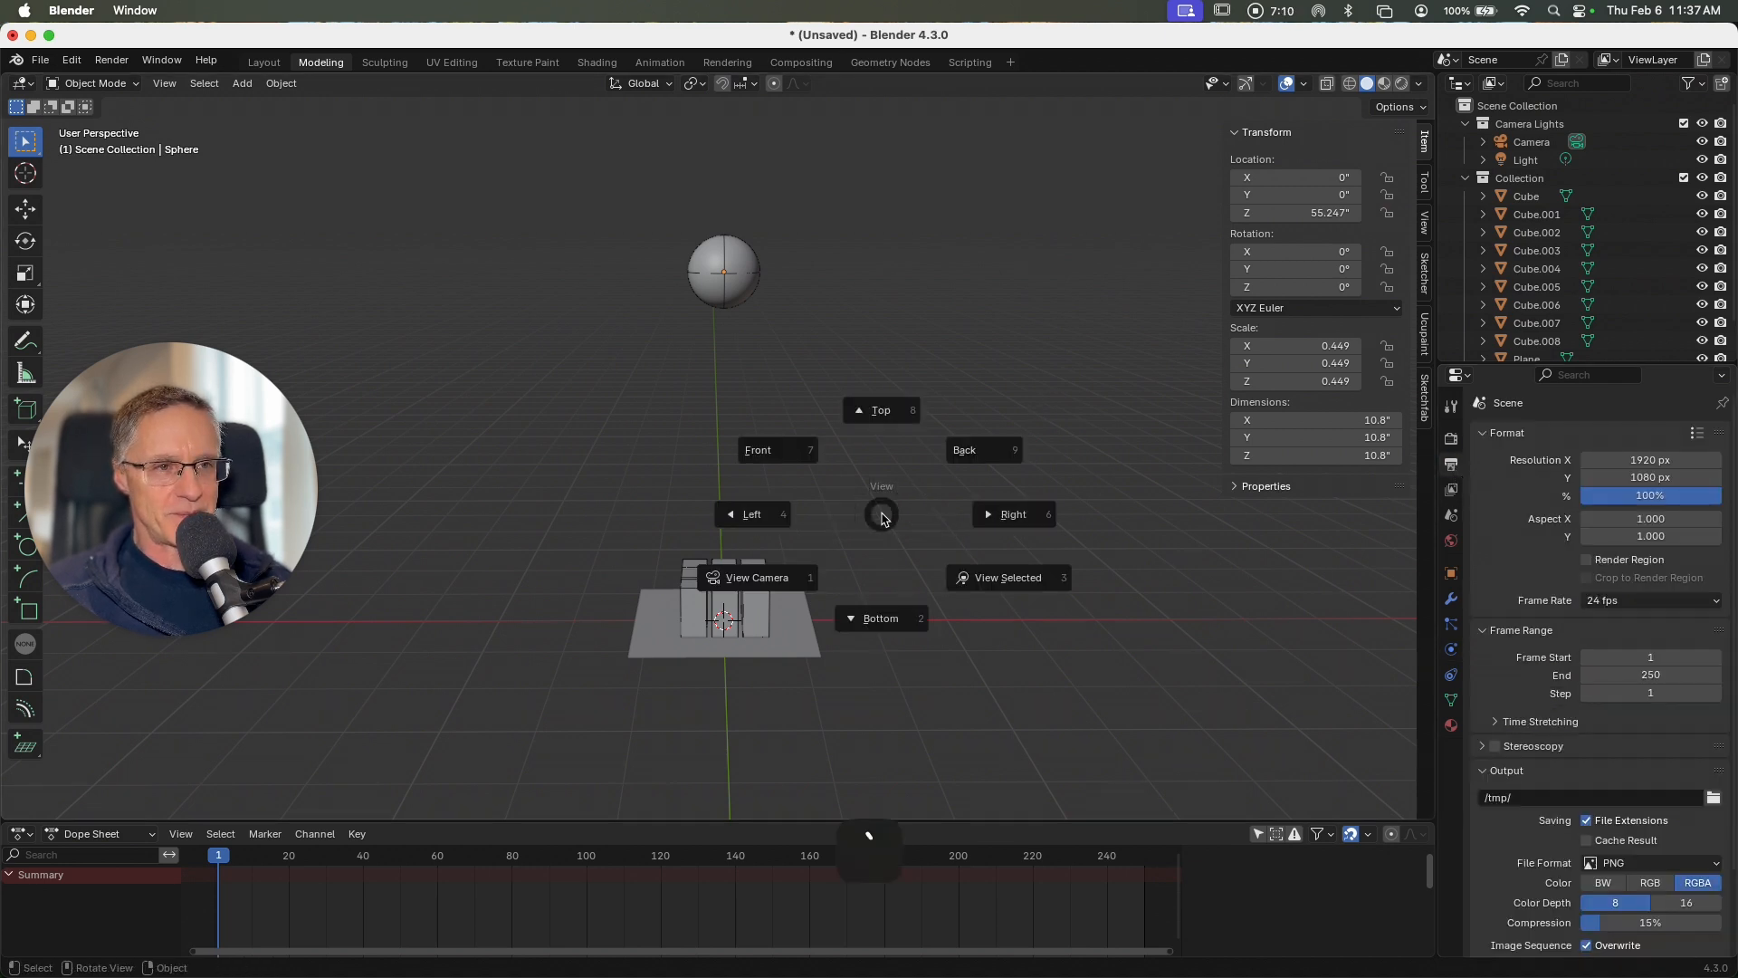
pyautogui.click(751, 579)
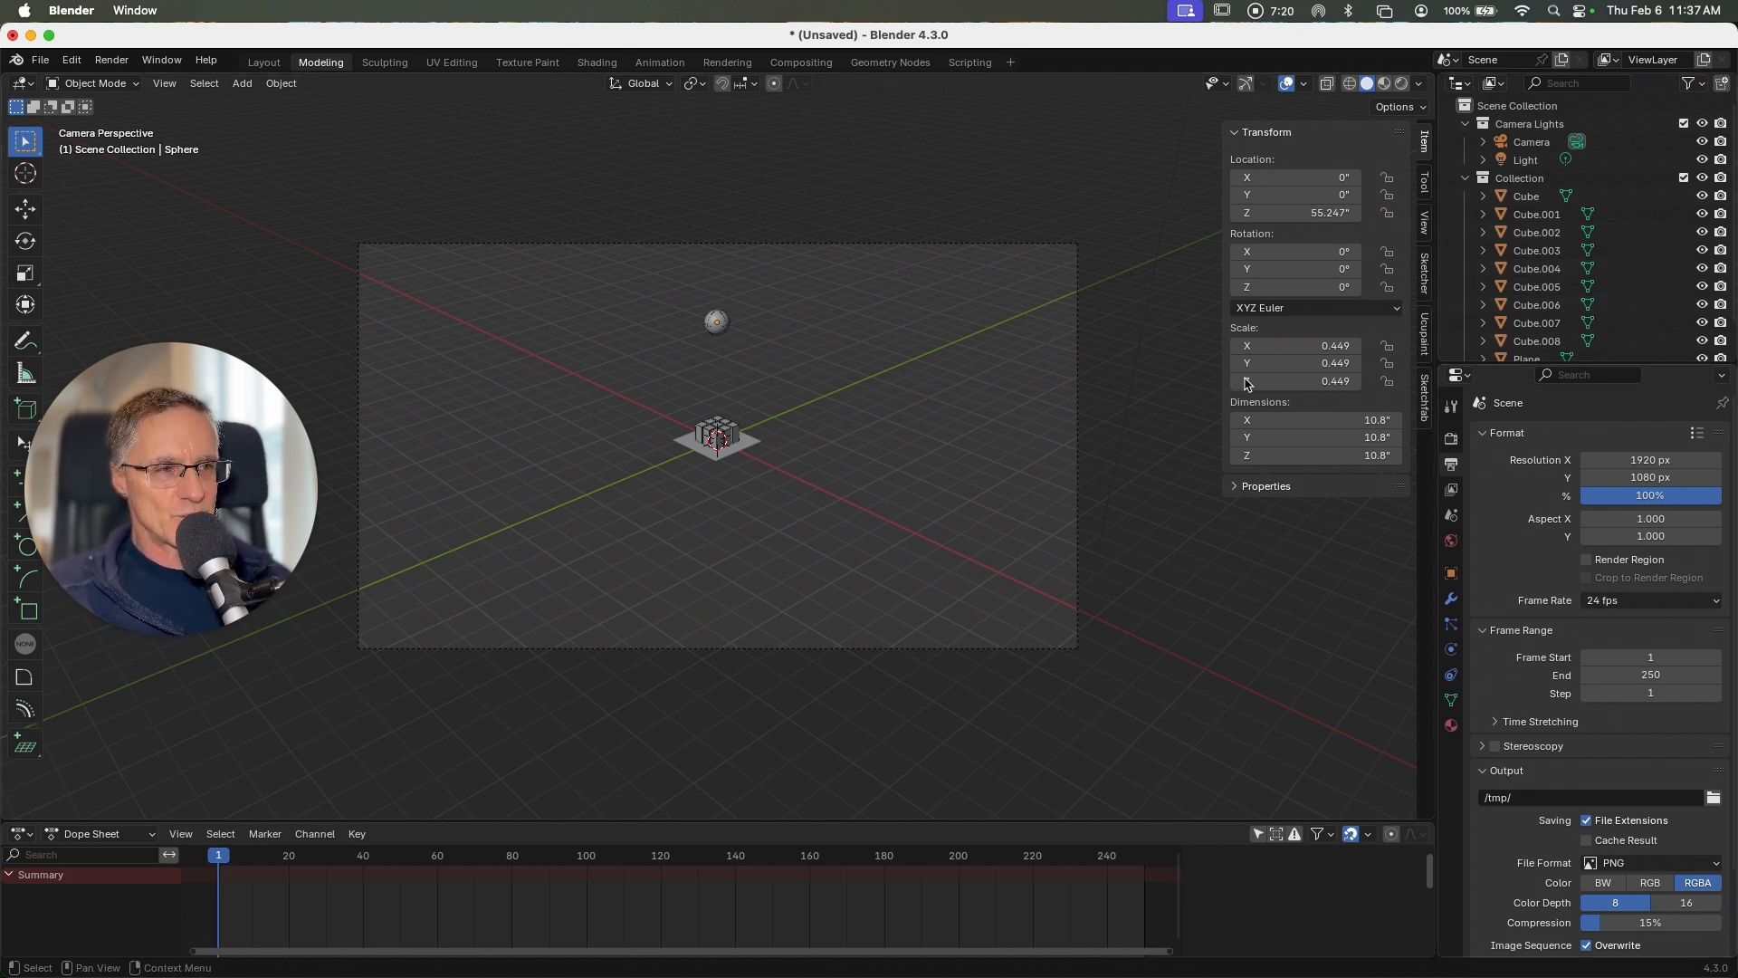
# Step: Set the output resolution to 1080 px in X and 1920 px in Y for a portrait frame
pyautogui.click(1625, 460)
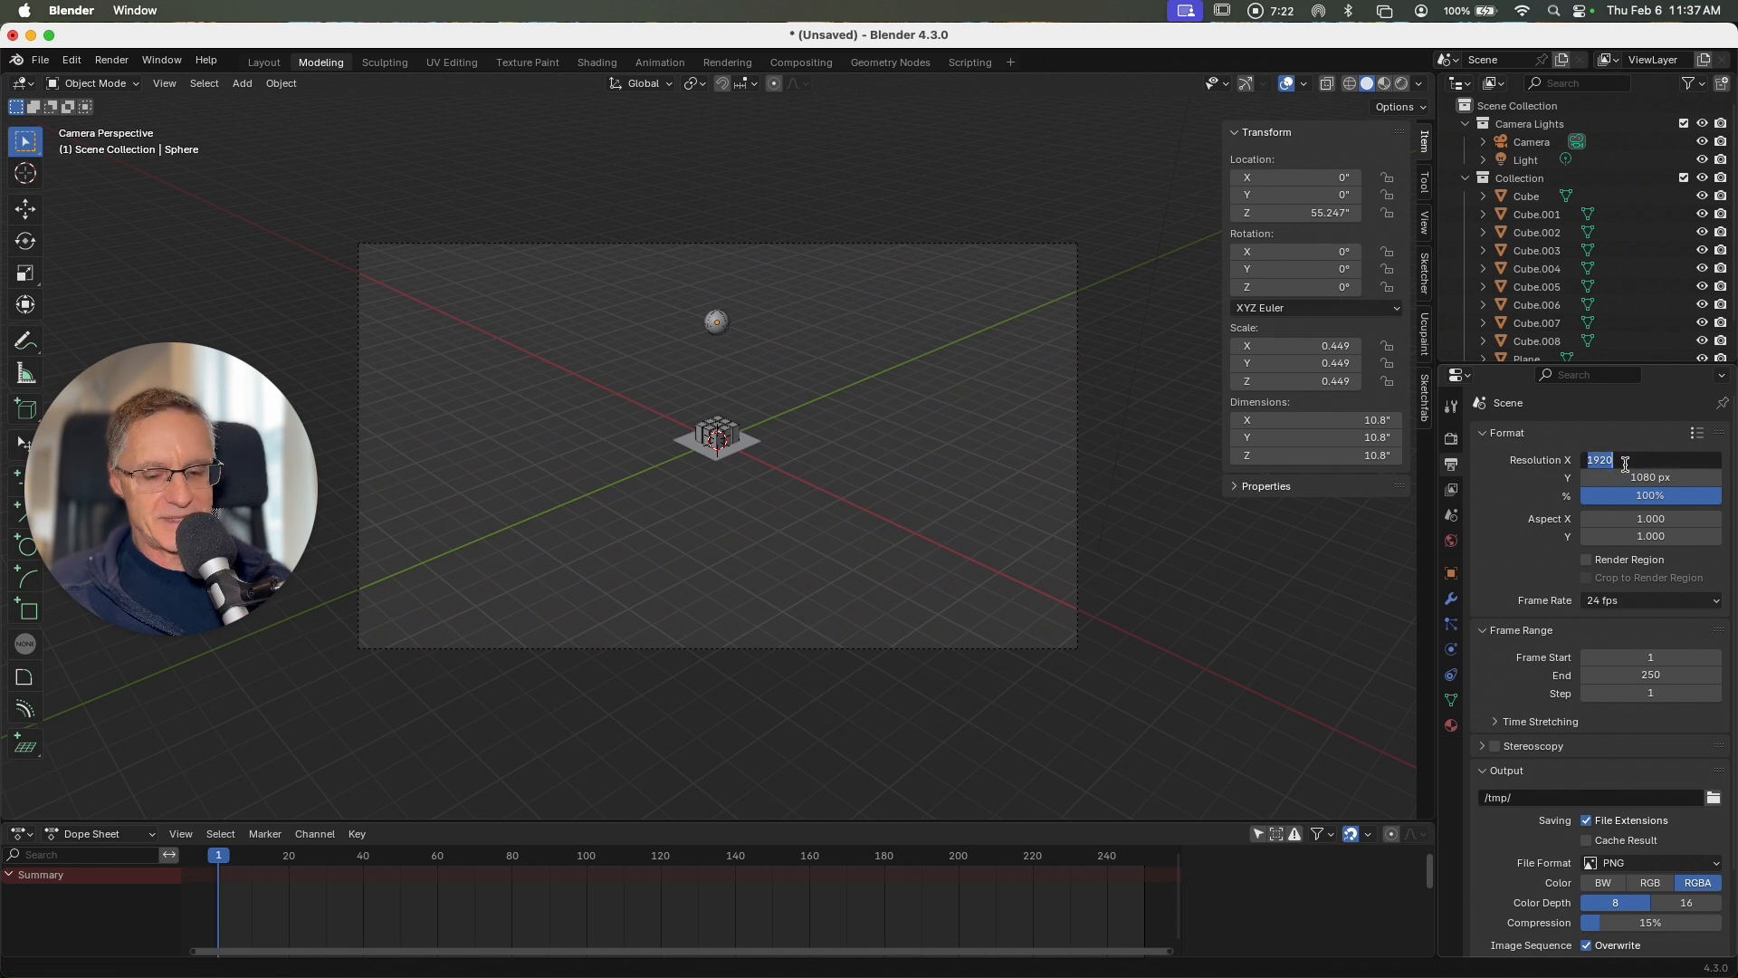
pyautogui.write('1080')
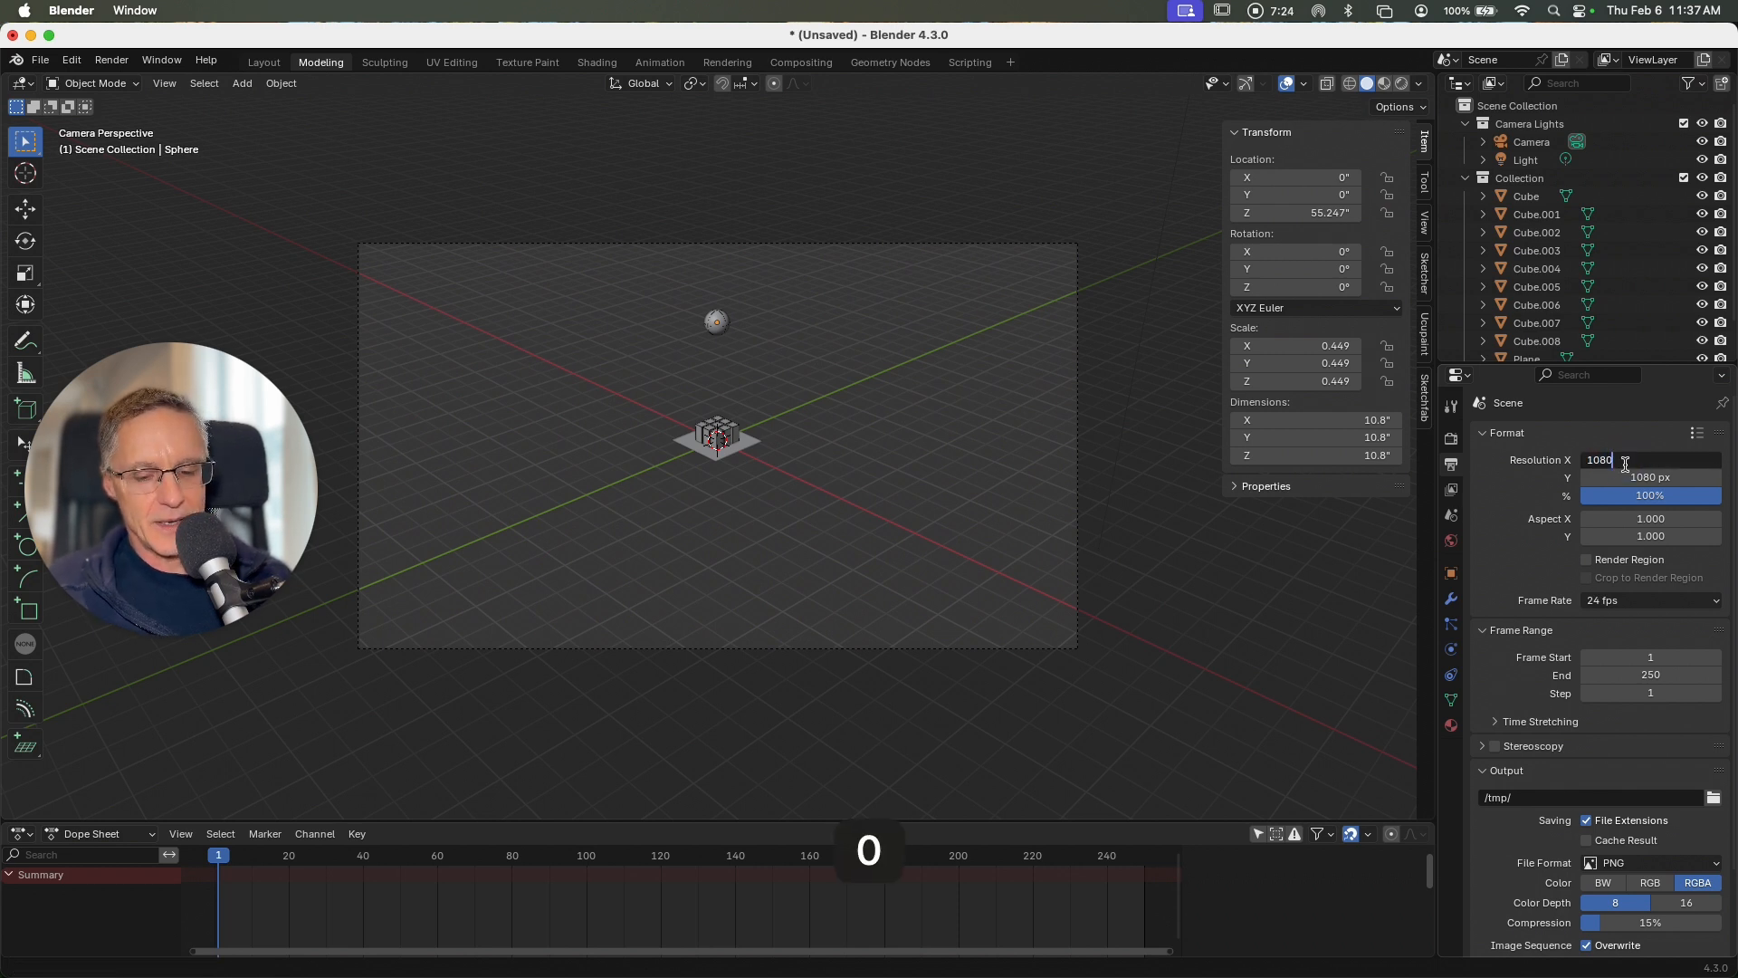
pyautogui.press('Tab')
pyautogui.write('1')
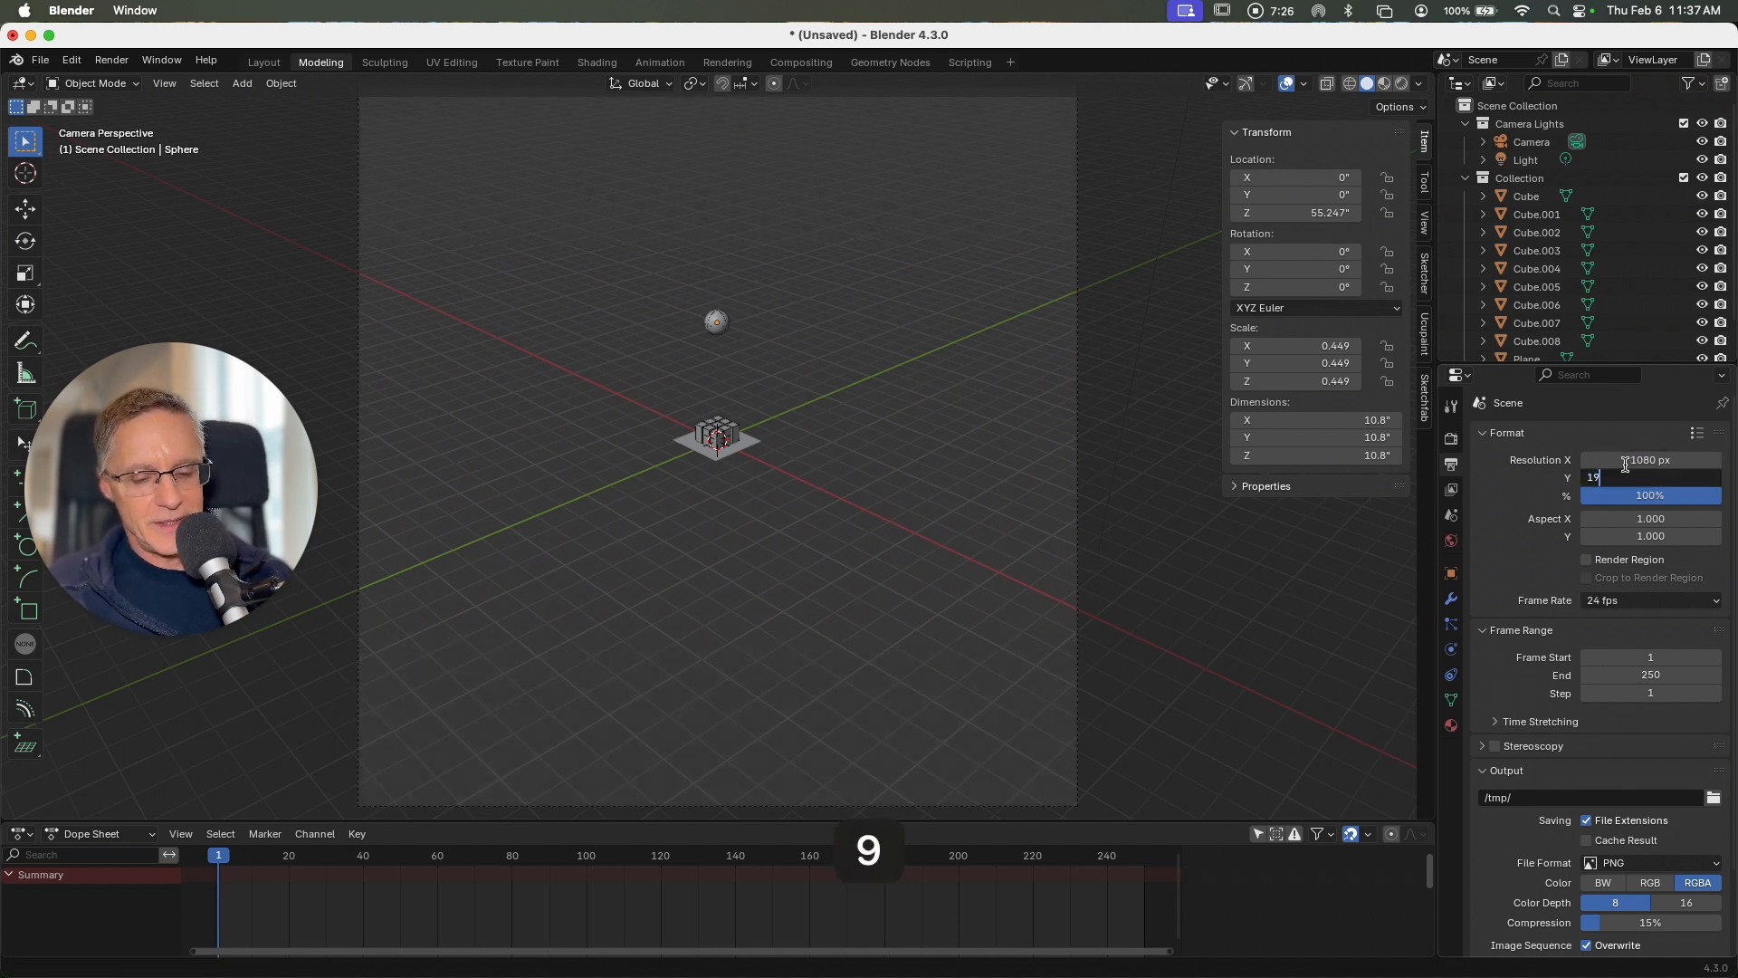
pyautogui.press('Return')
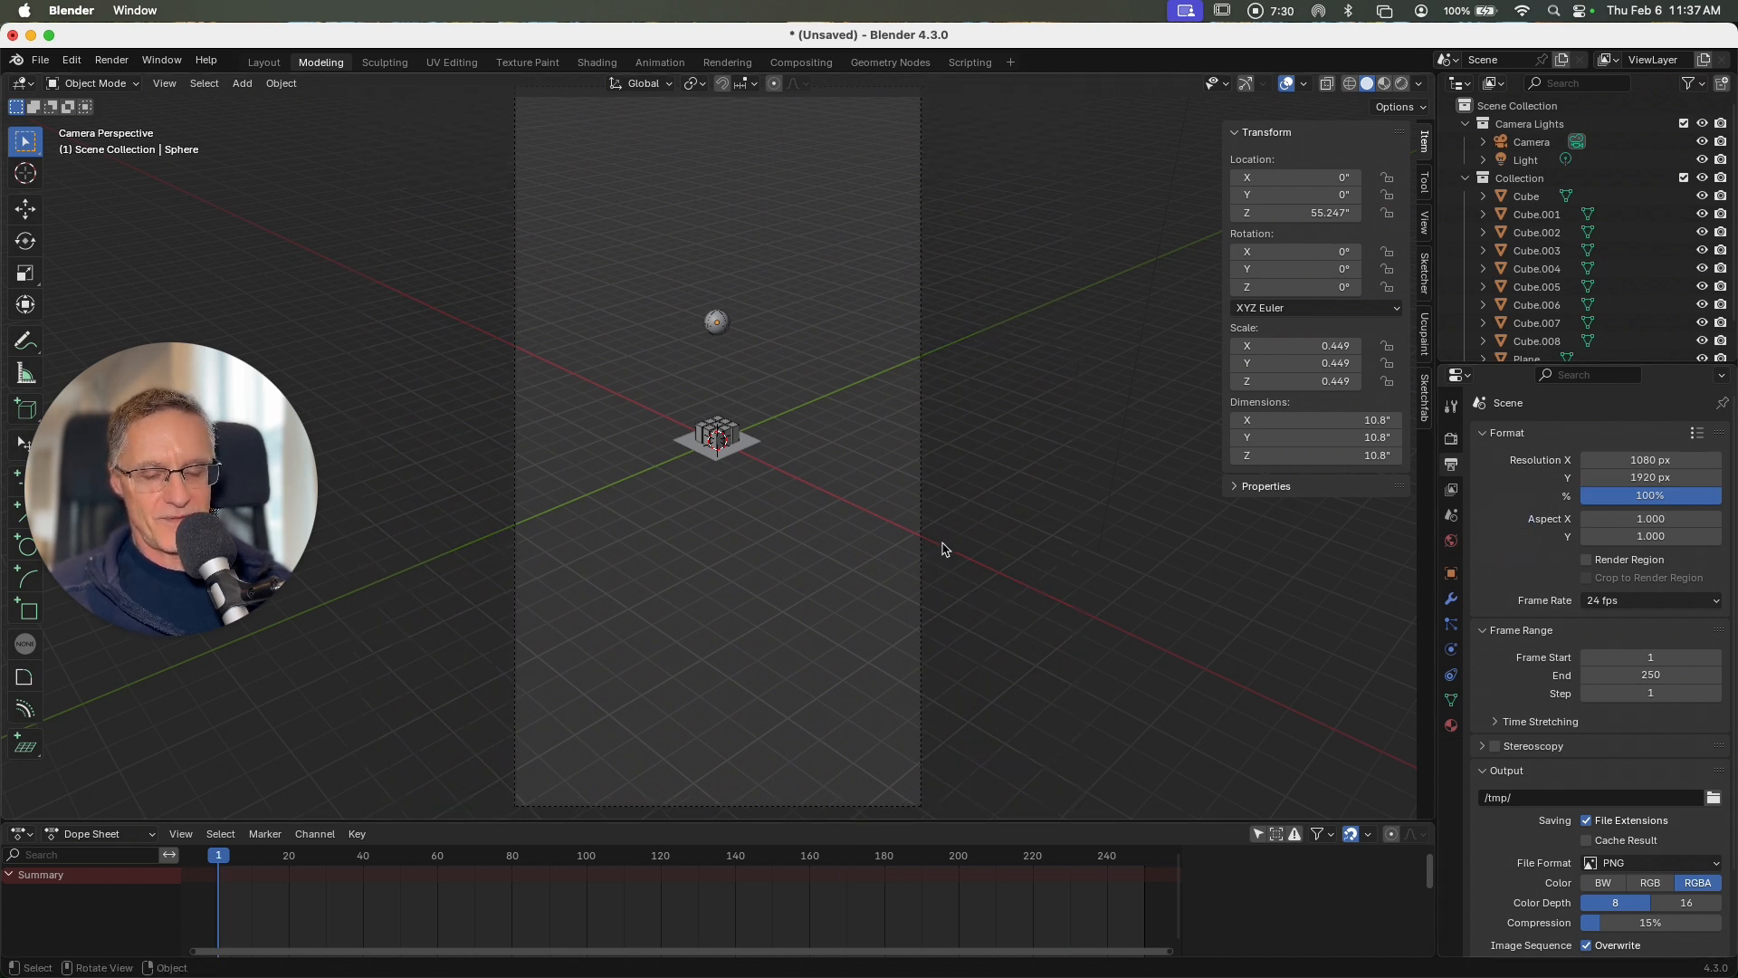
# Step: Enable Render Region and Crop to Render Region for the render output
pyautogui.keyDown('shift'); pyautogui.scroll(2, 942, 549); pyautogui.keyUp('shift')
pyautogui.keyDown('shift'); pyautogui.scroll(-2, 942, 549); pyautogui.keyUp('shift')
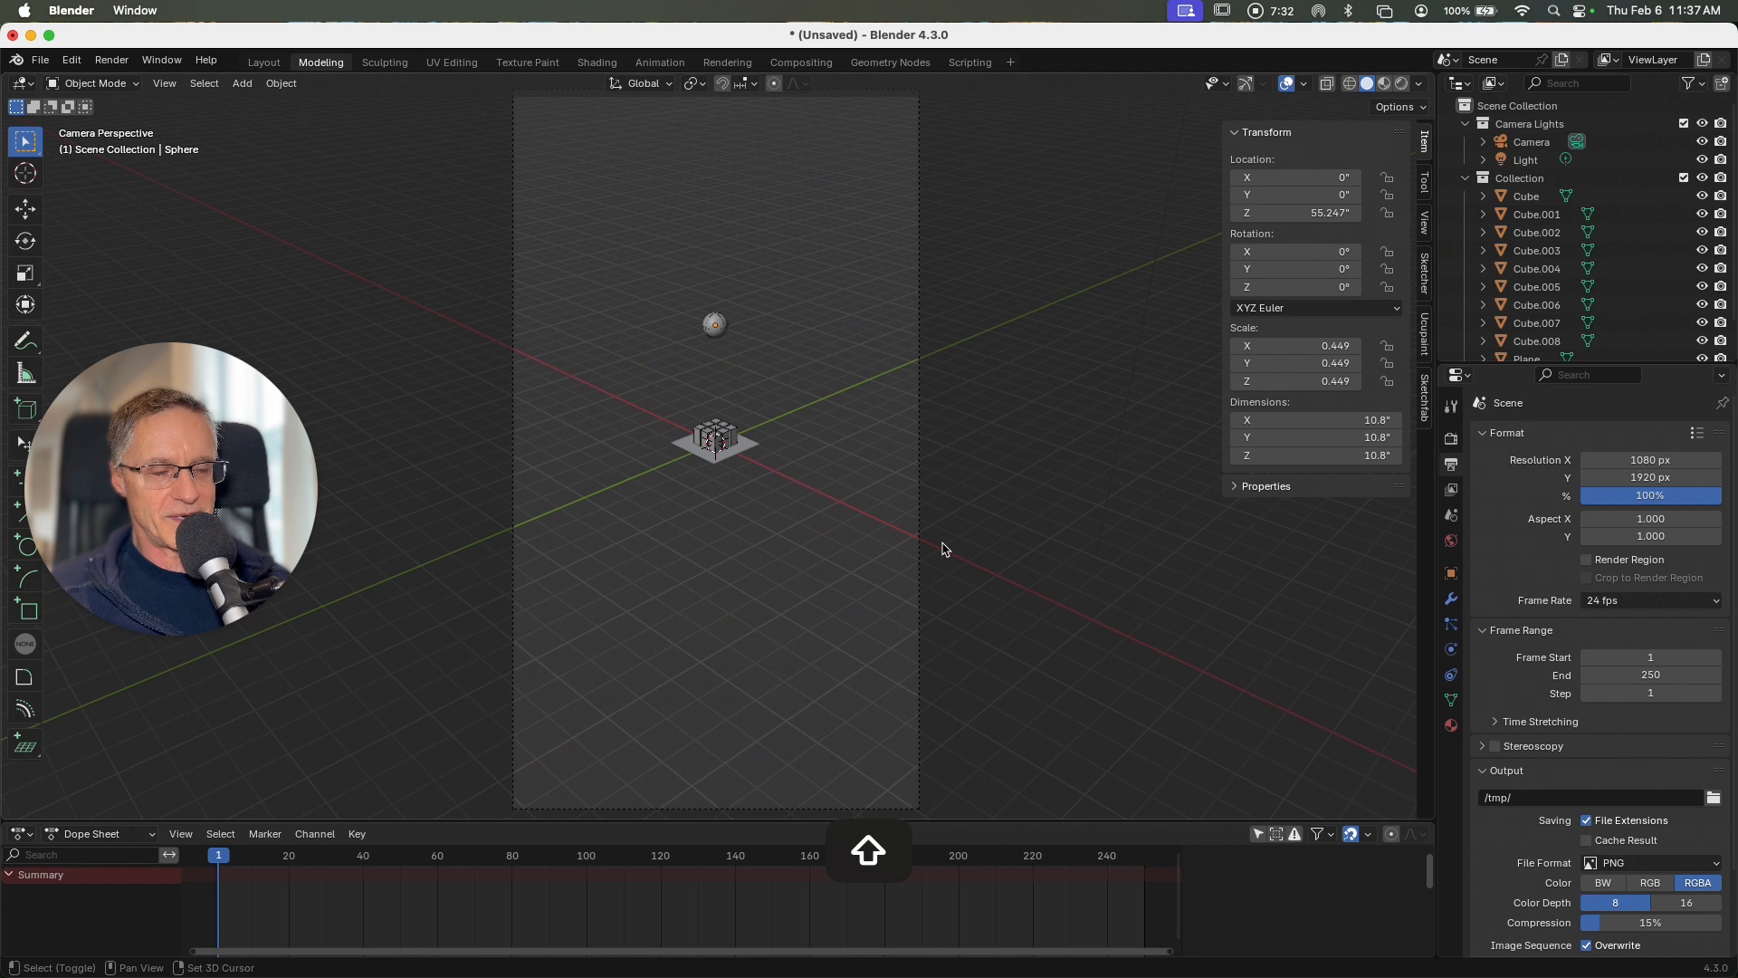
pyautogui.click(1587, 561)
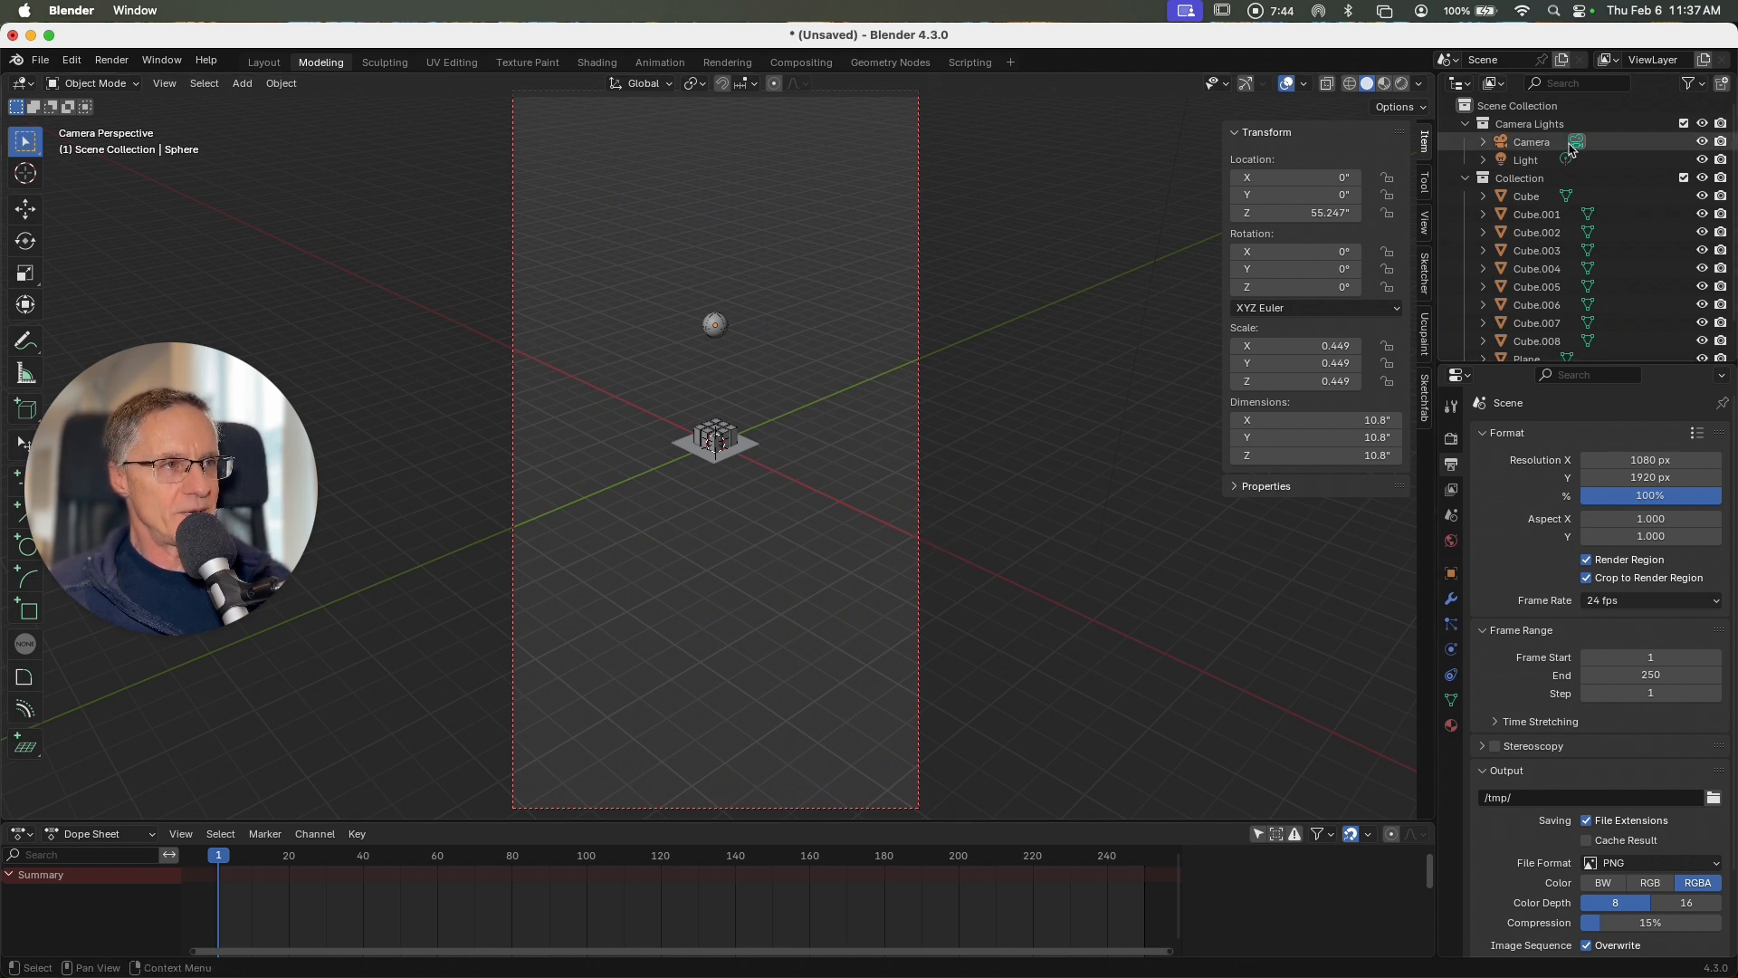
pyautogui.click(1526, 197)
pyautogui.scroll(-2, 1538, 261)
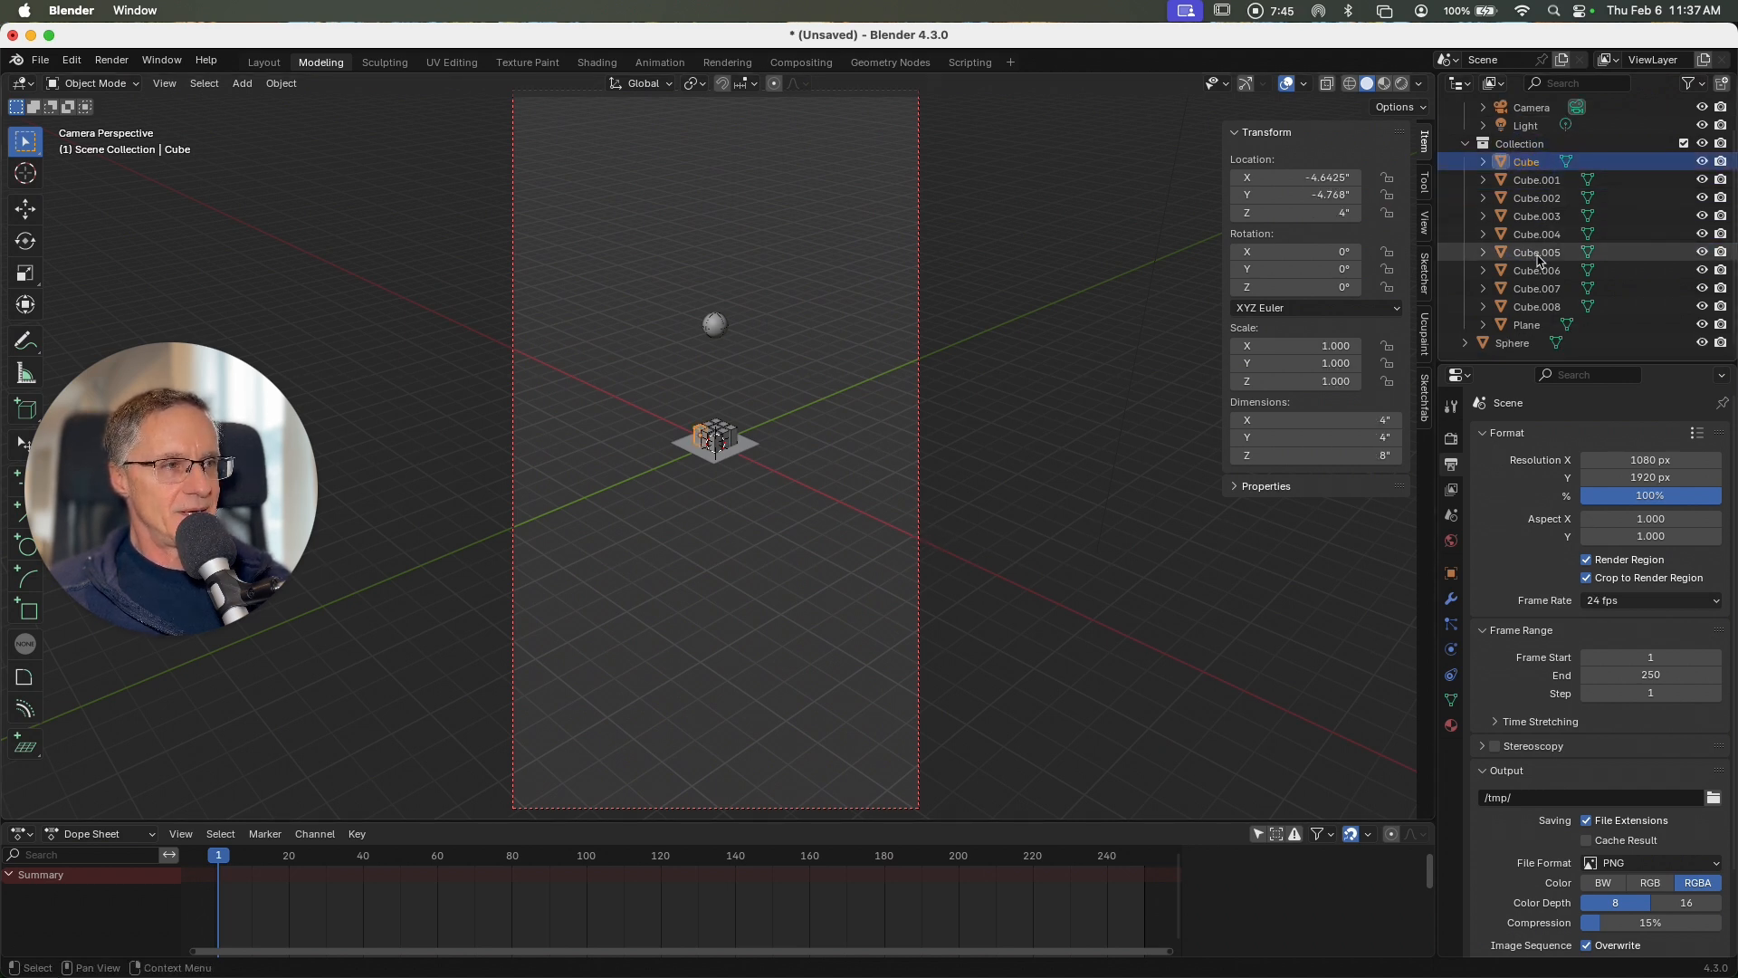
pyautogui.keyDown('shift'); pyautogui.click(1520, 344); pyautogui.keyUp('shift')
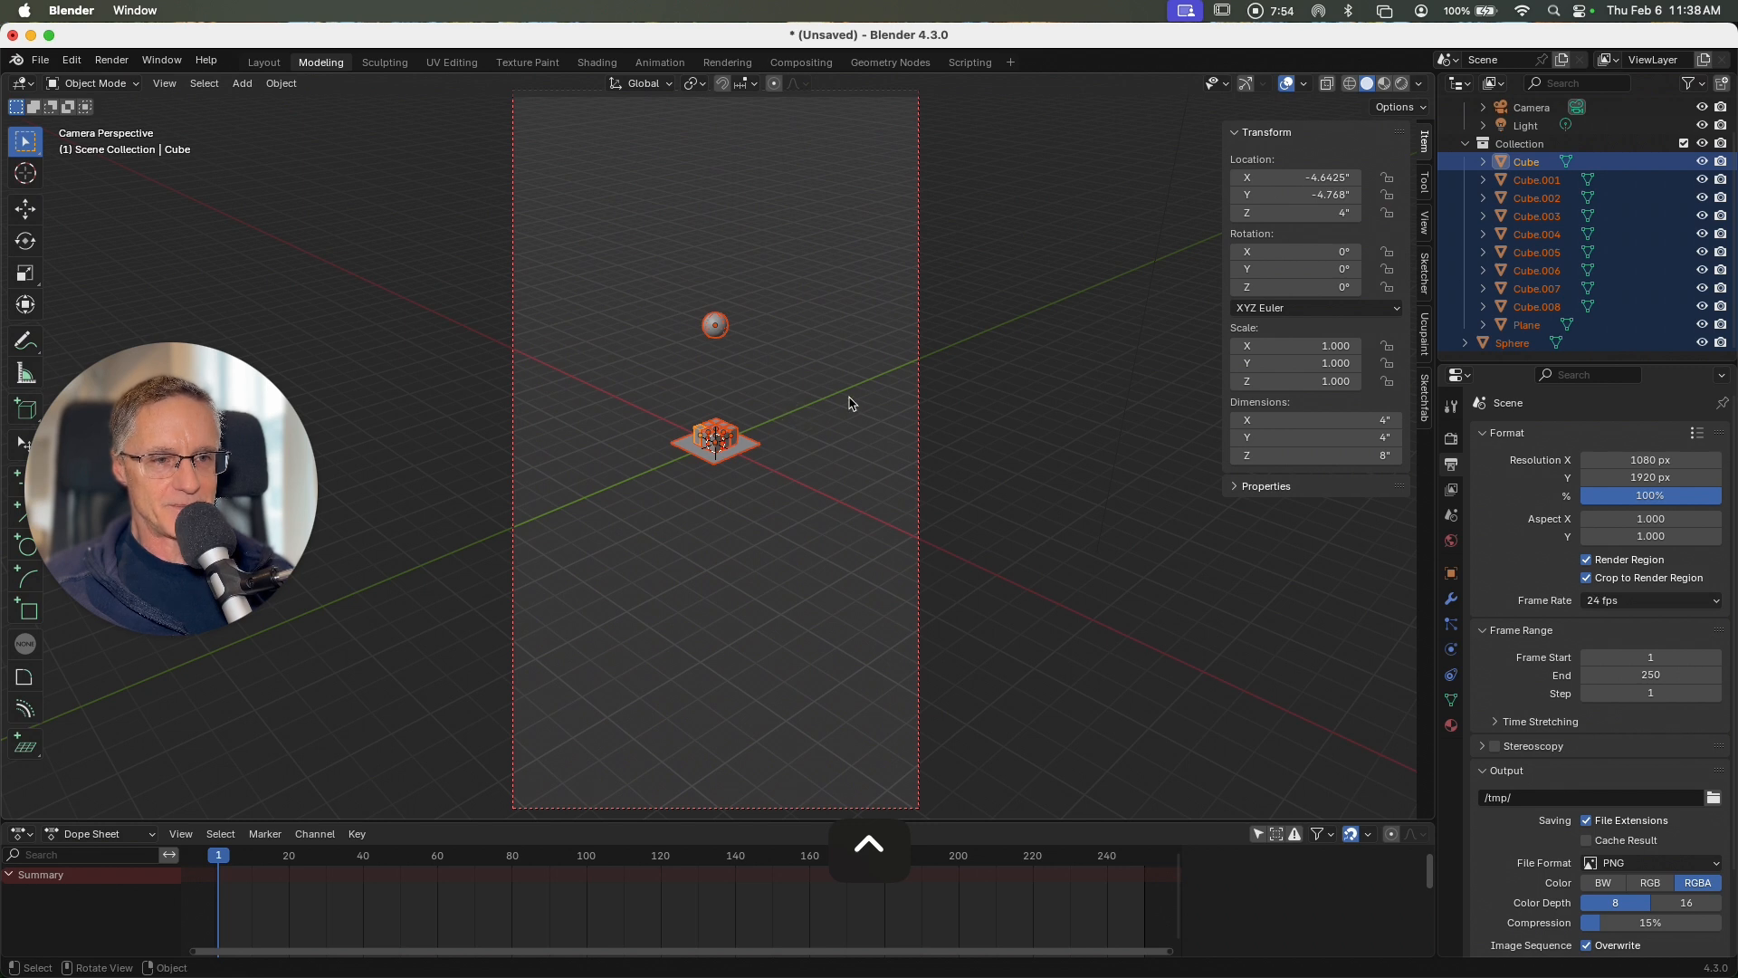
pyautogui.click(966, 380)
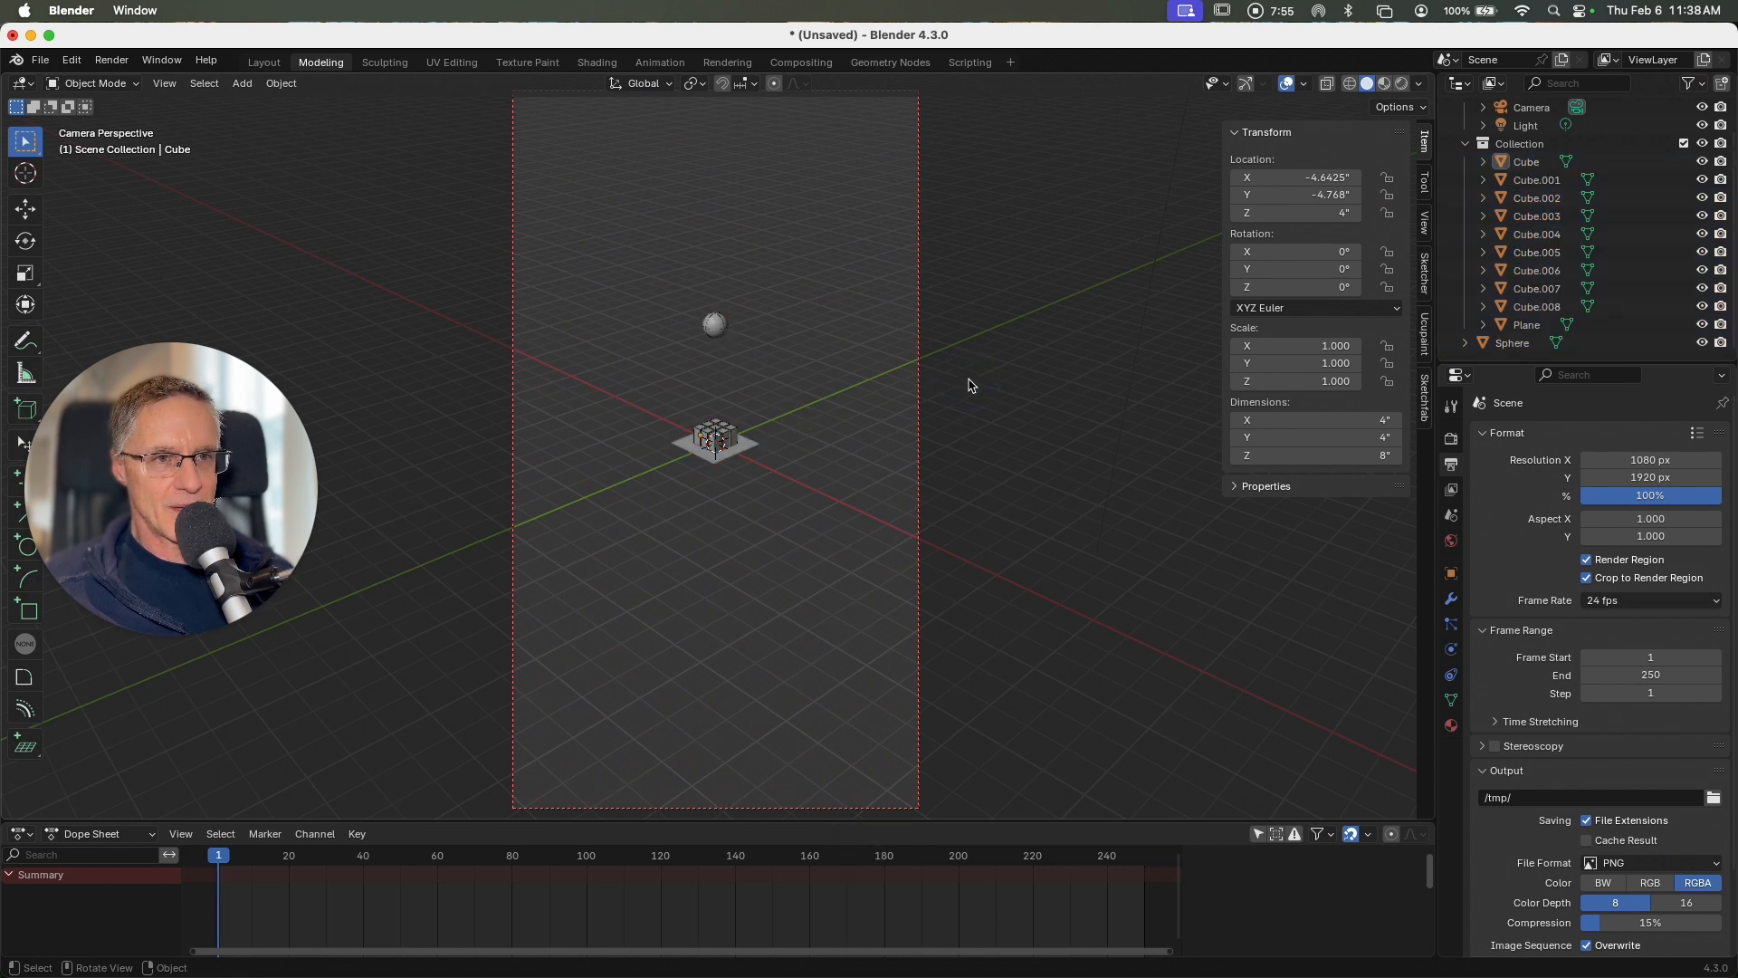
# Step: Select all the cubes, the plane and the sphere without the camera and scale them up together until the sphere nears the camera frame's upper edge
pyautogui.click(1526, 161)
pyautogui.keyDown('shift'); pyautogui.click(1512, 342); pyautogui.keyUp('shift')
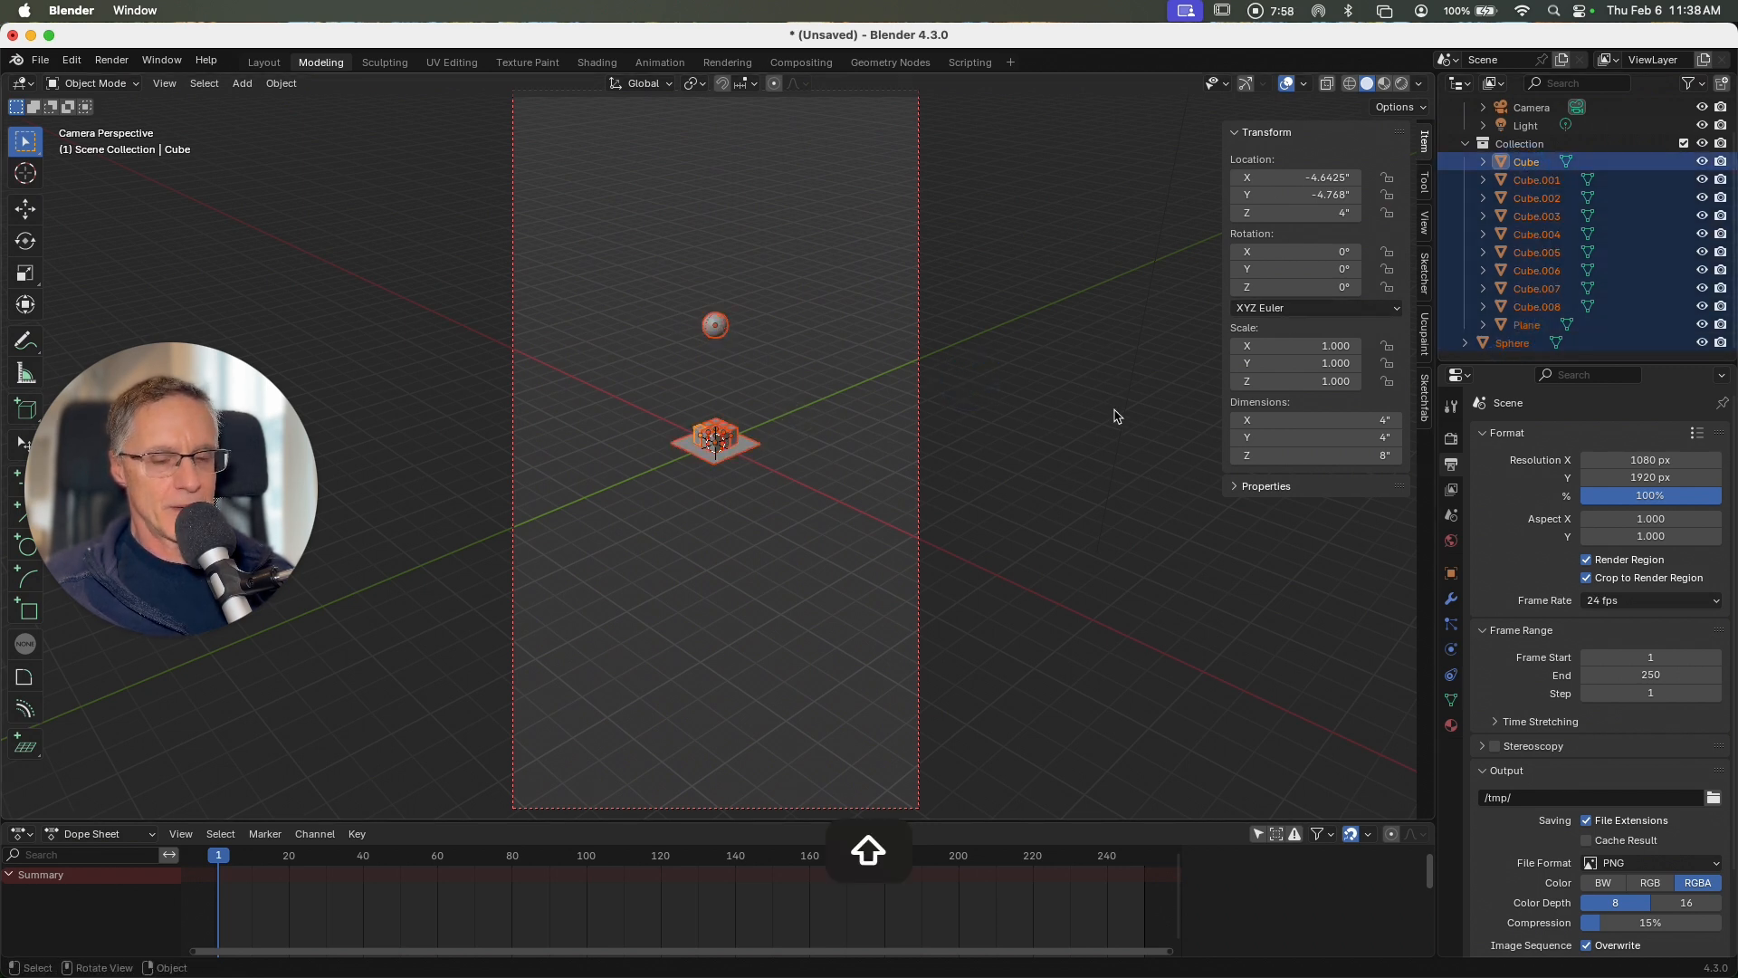
pyautogui.keyDown('shift'); pyautogui.click(921, 399); pyautogui.keyUp('shift')
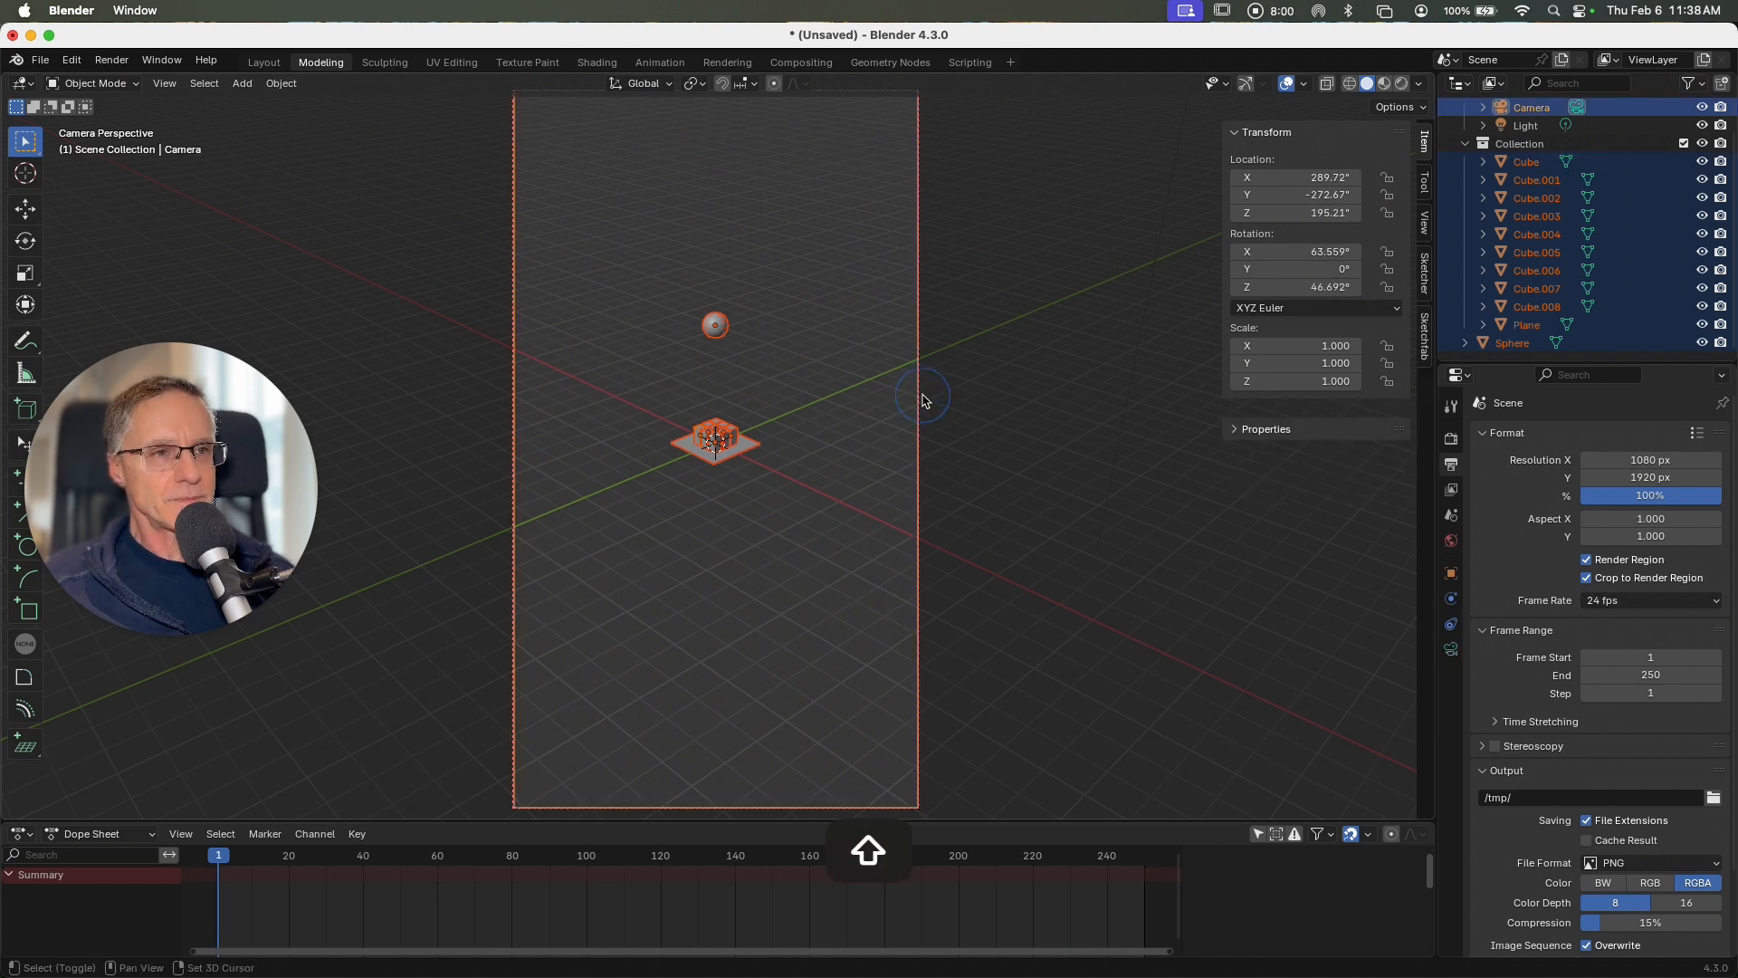
pyautogui.keyDown('shift'); pyautogui.click(921, 399); pyautogui.keyUp('shift')
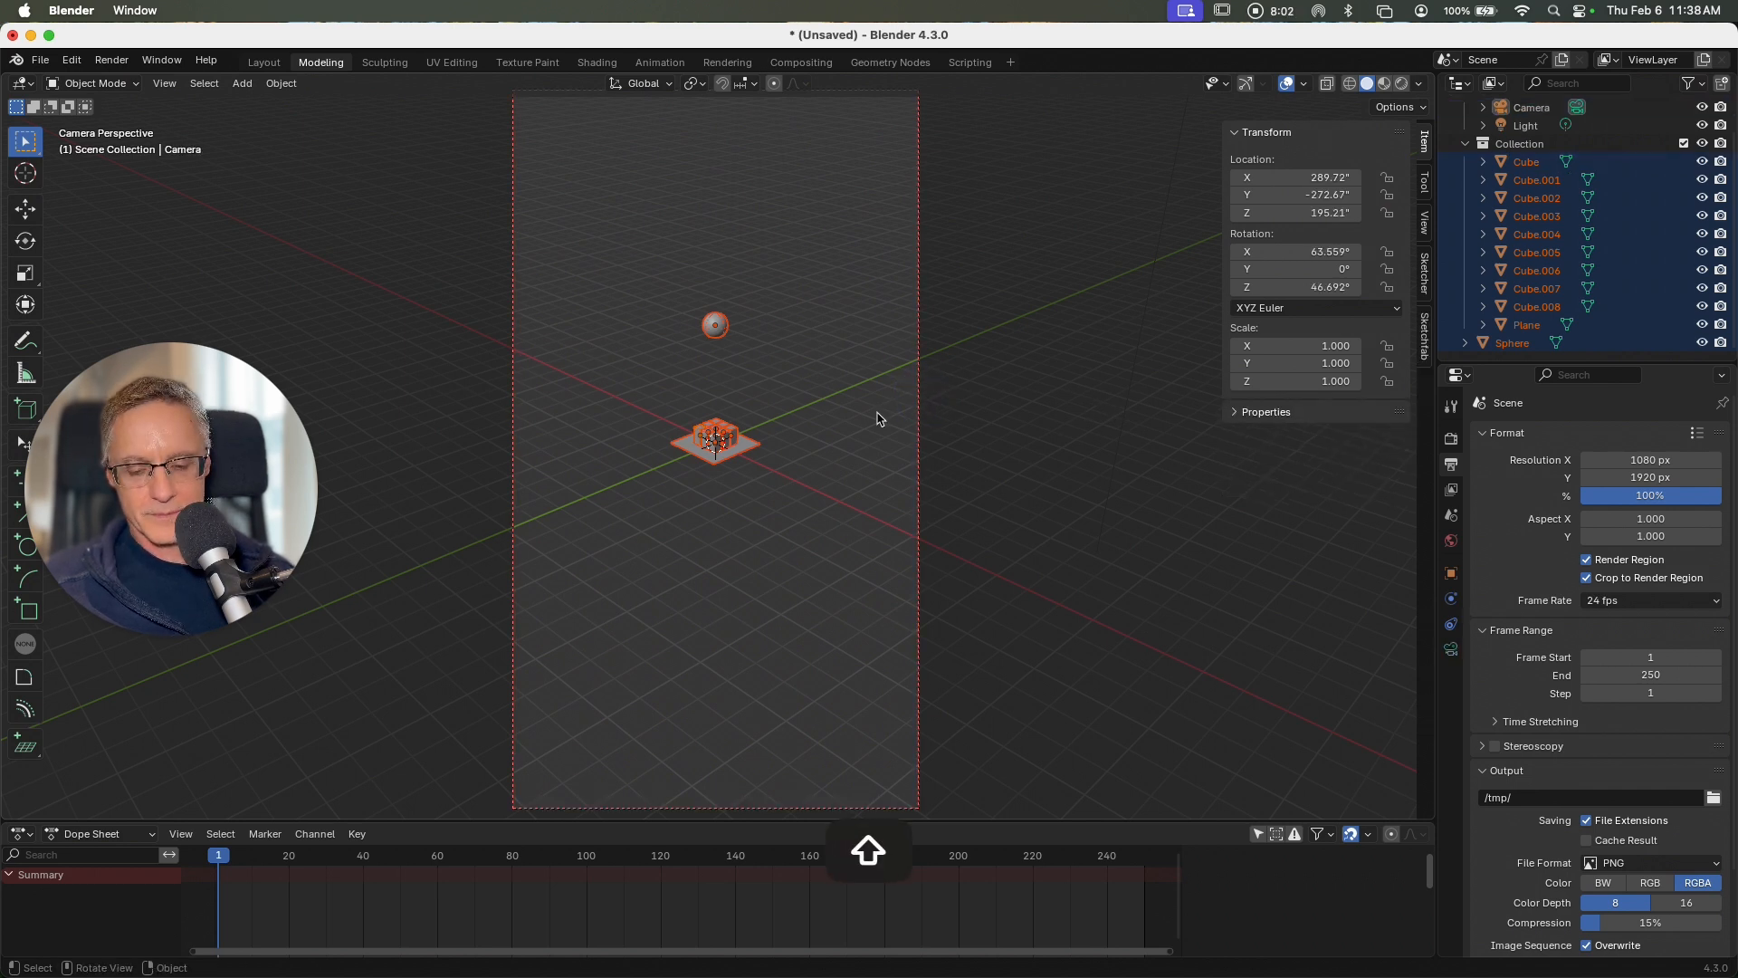
pyautogui.press('s')
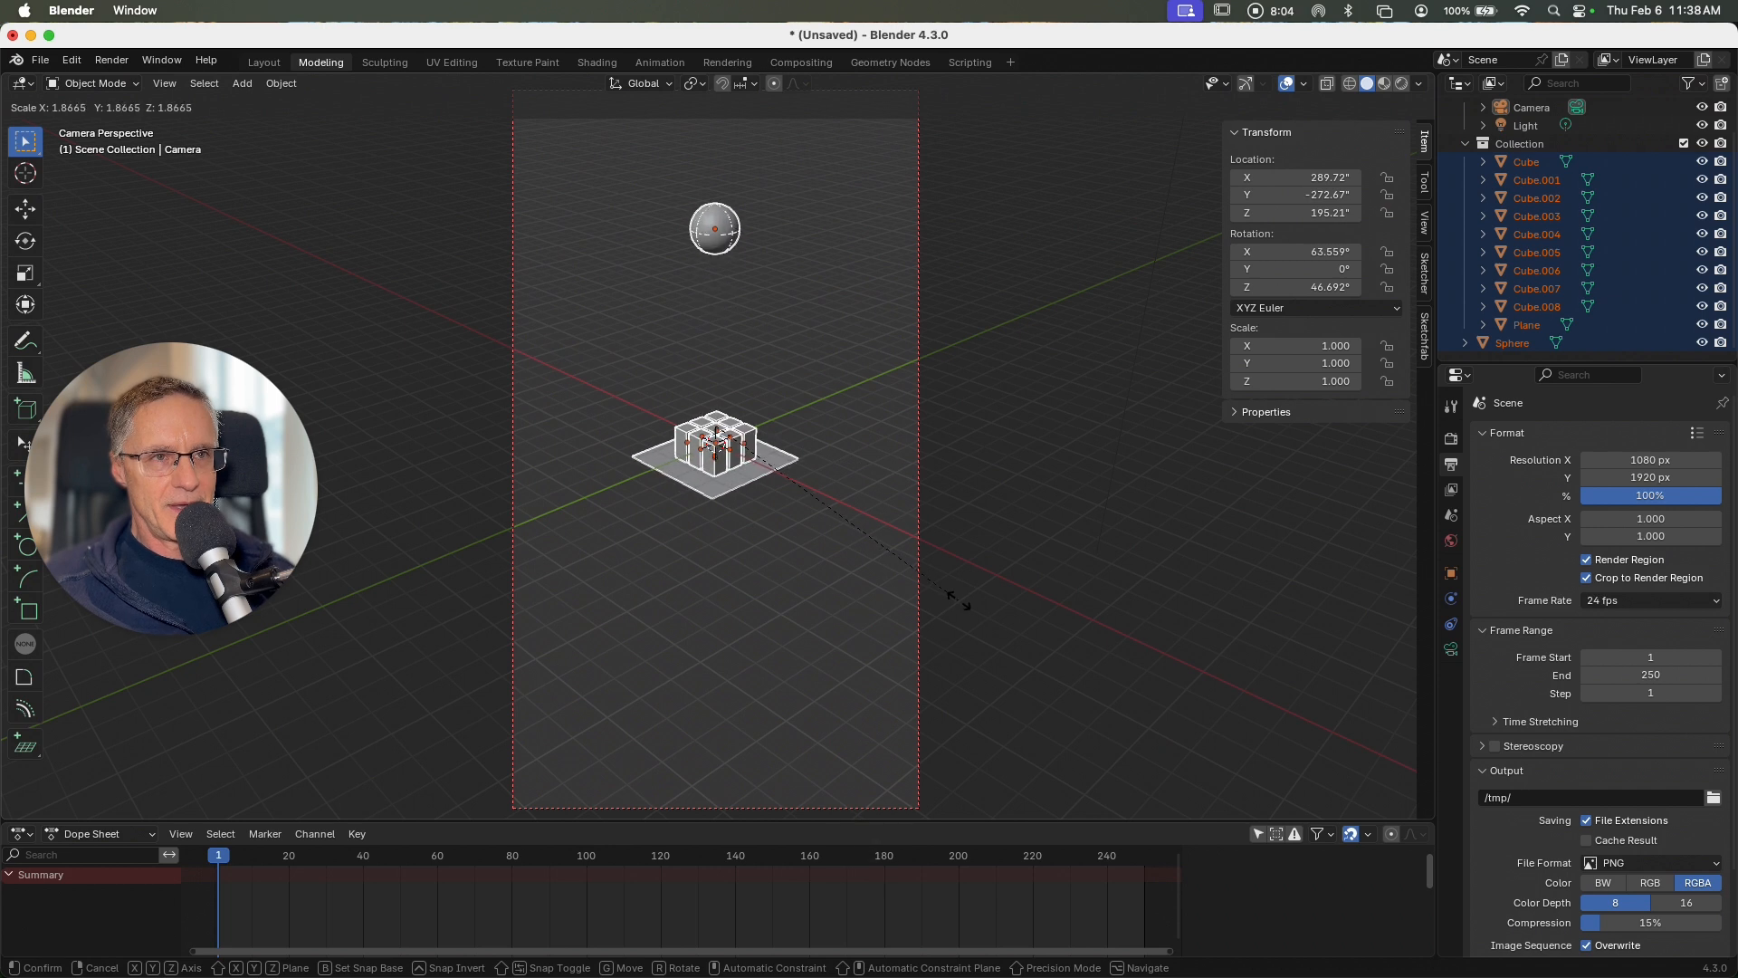
pyautogui.click(1039, 683)
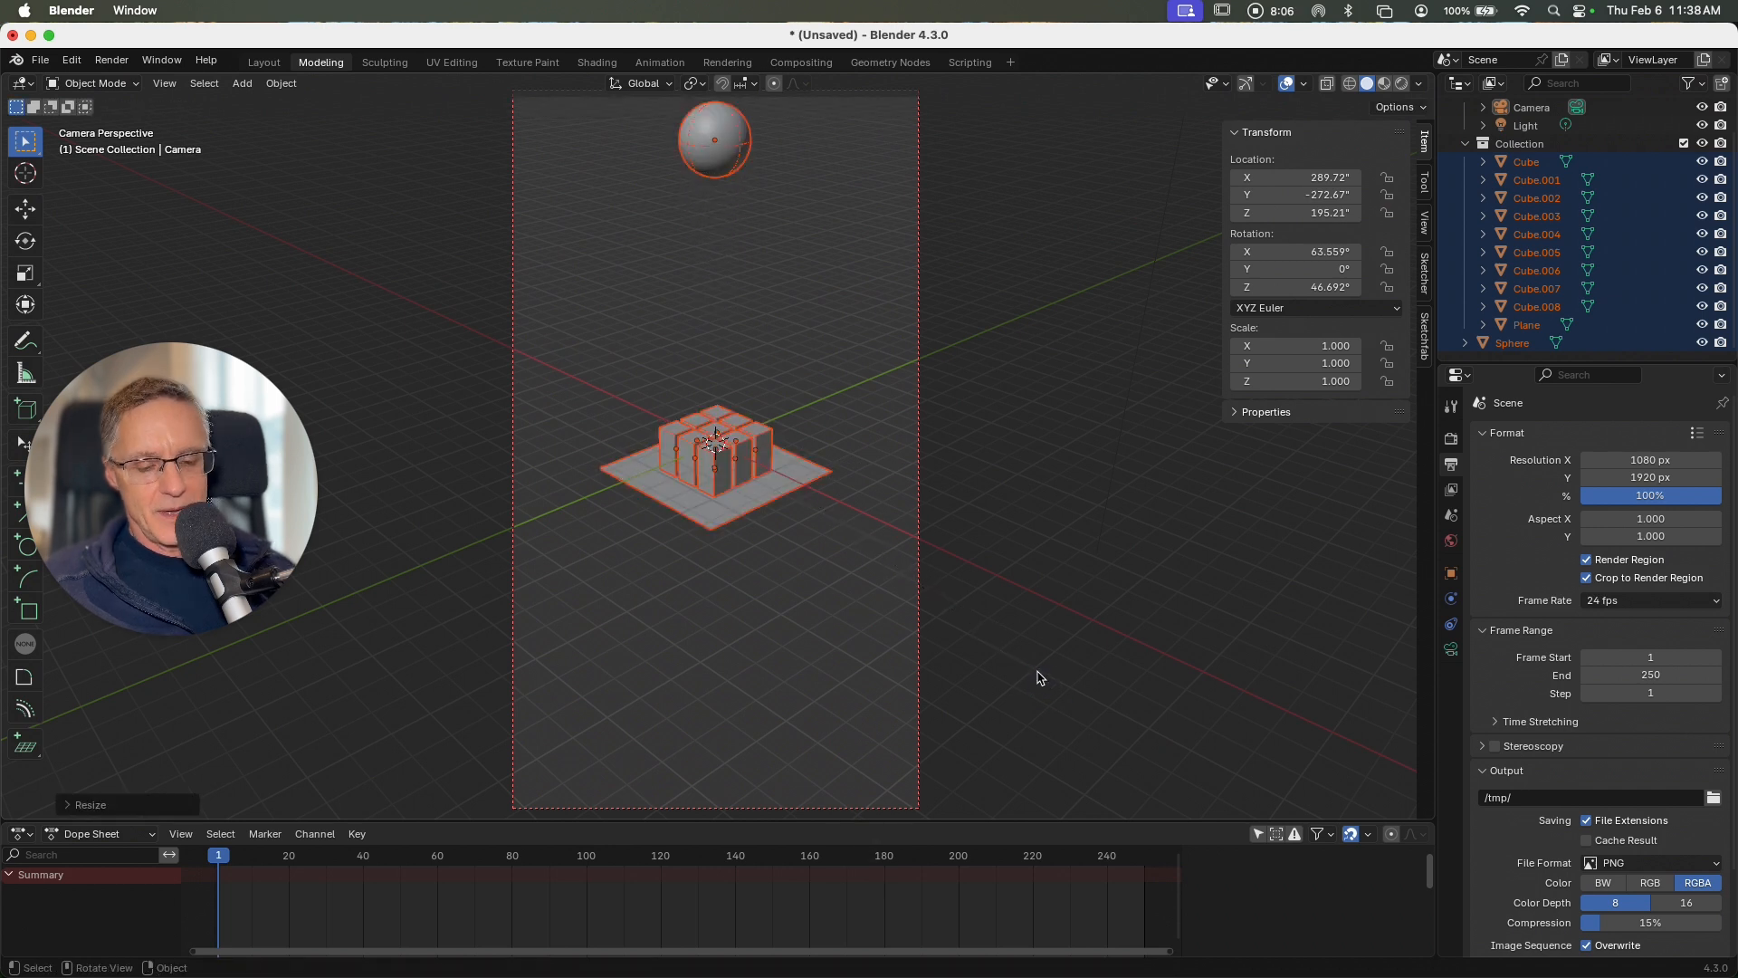
# Step: Raise the camera along Z and reposition it to about X 269, Y -249, Z 293 inches, with the blocks low in the frame
pyautogui.click(1132, 380)
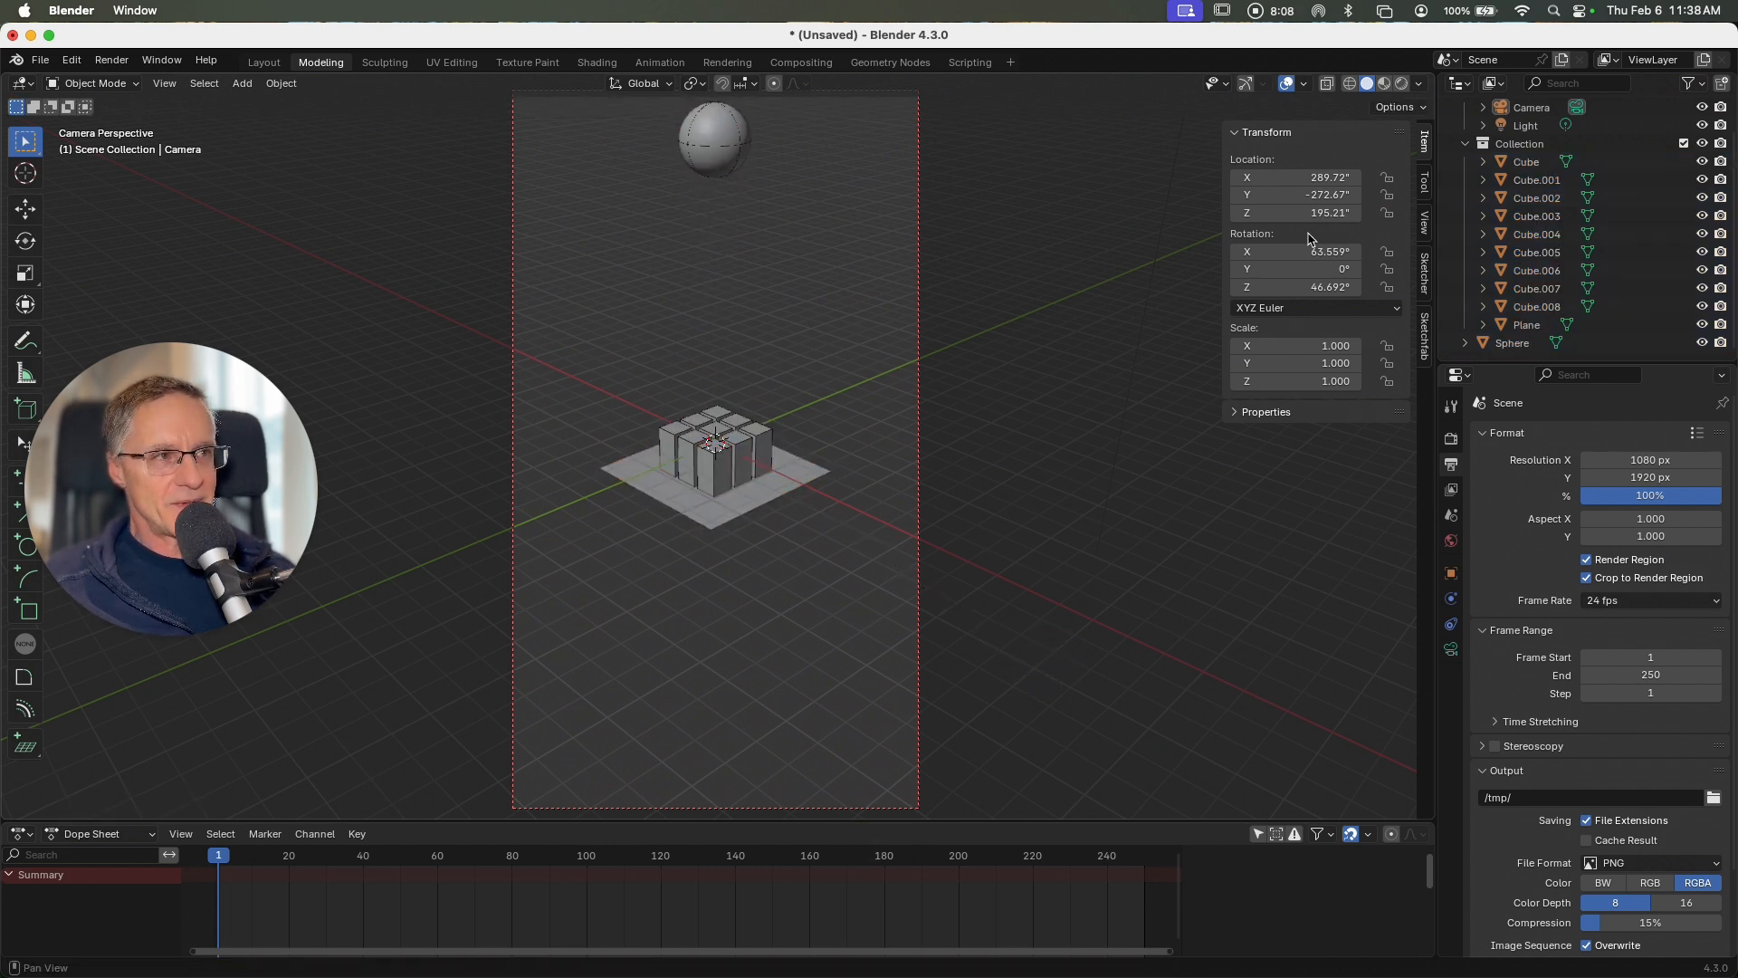
pyautogui.click(1533, 109)
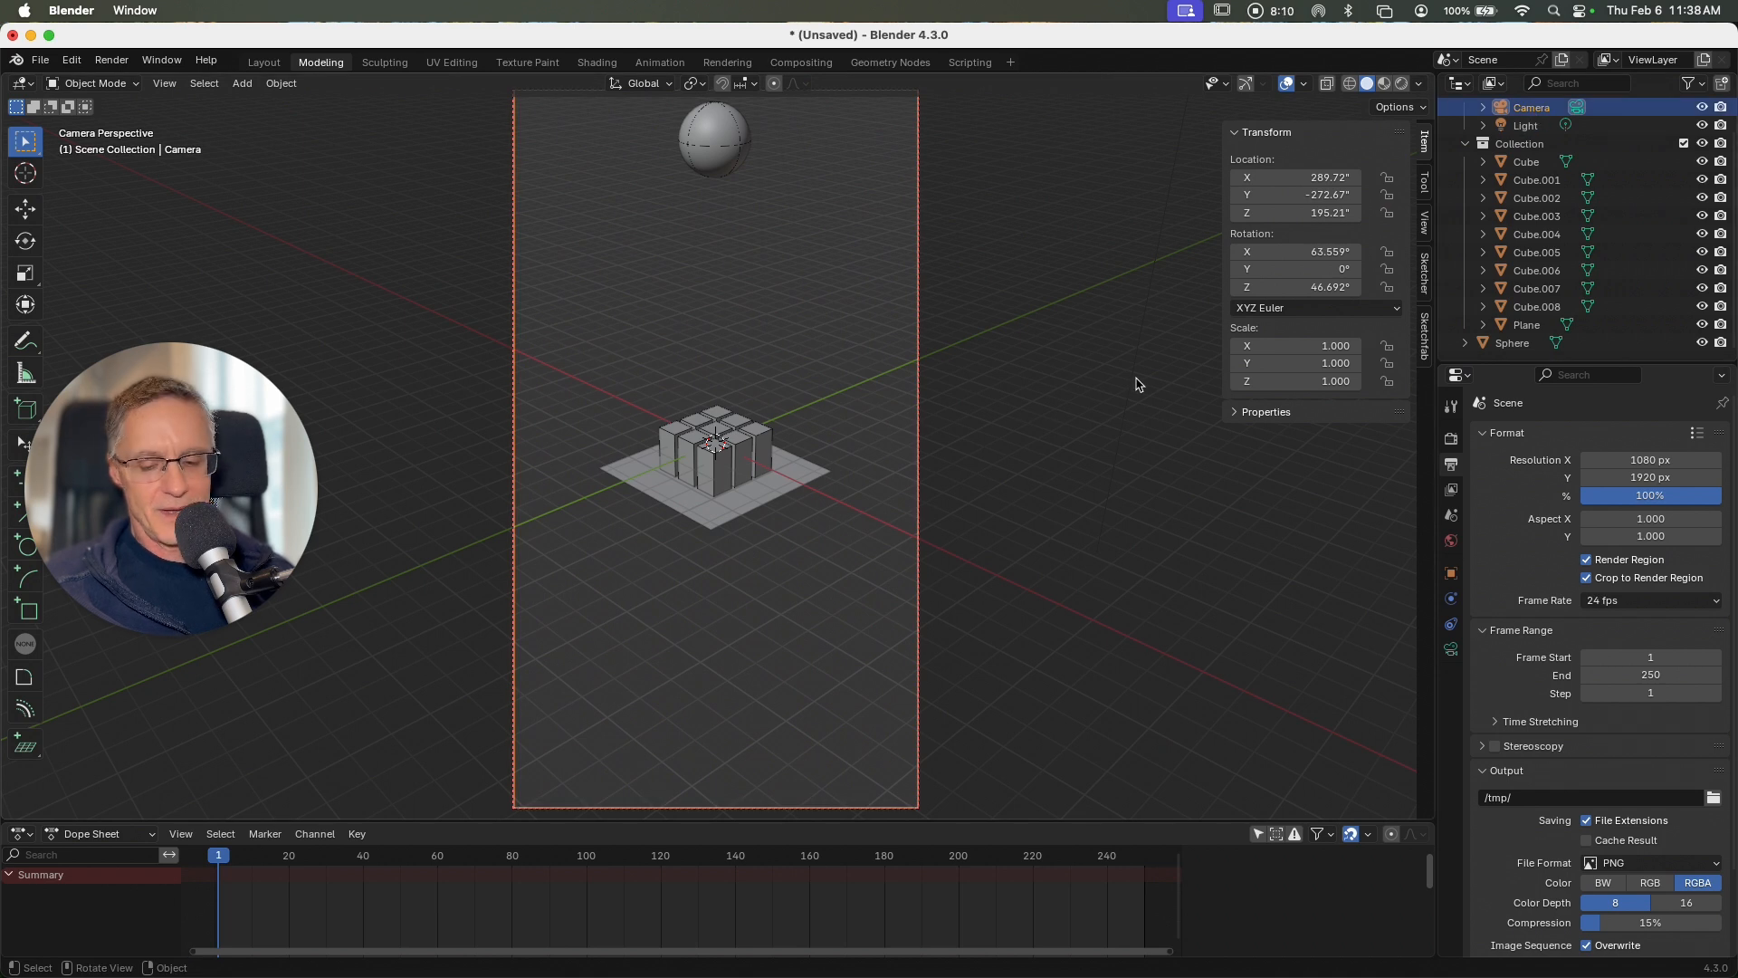
pyautogui.press('g')
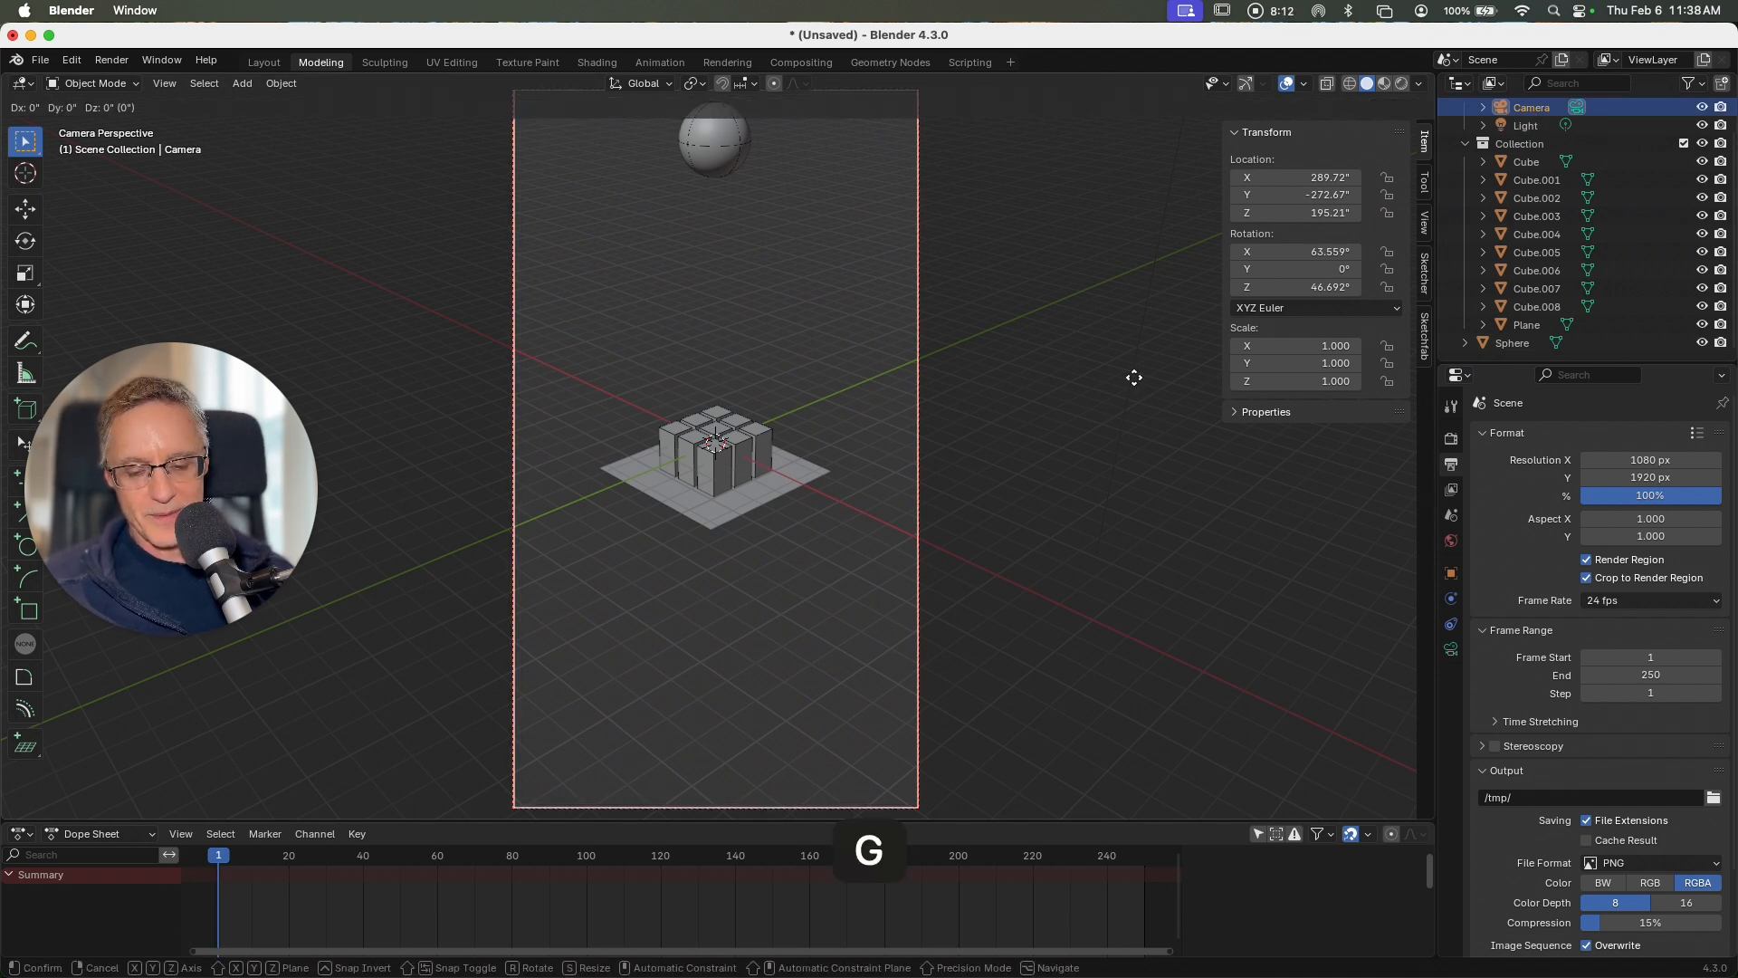
pyautogui.press('z')
pyautogui.click(1124, 243)
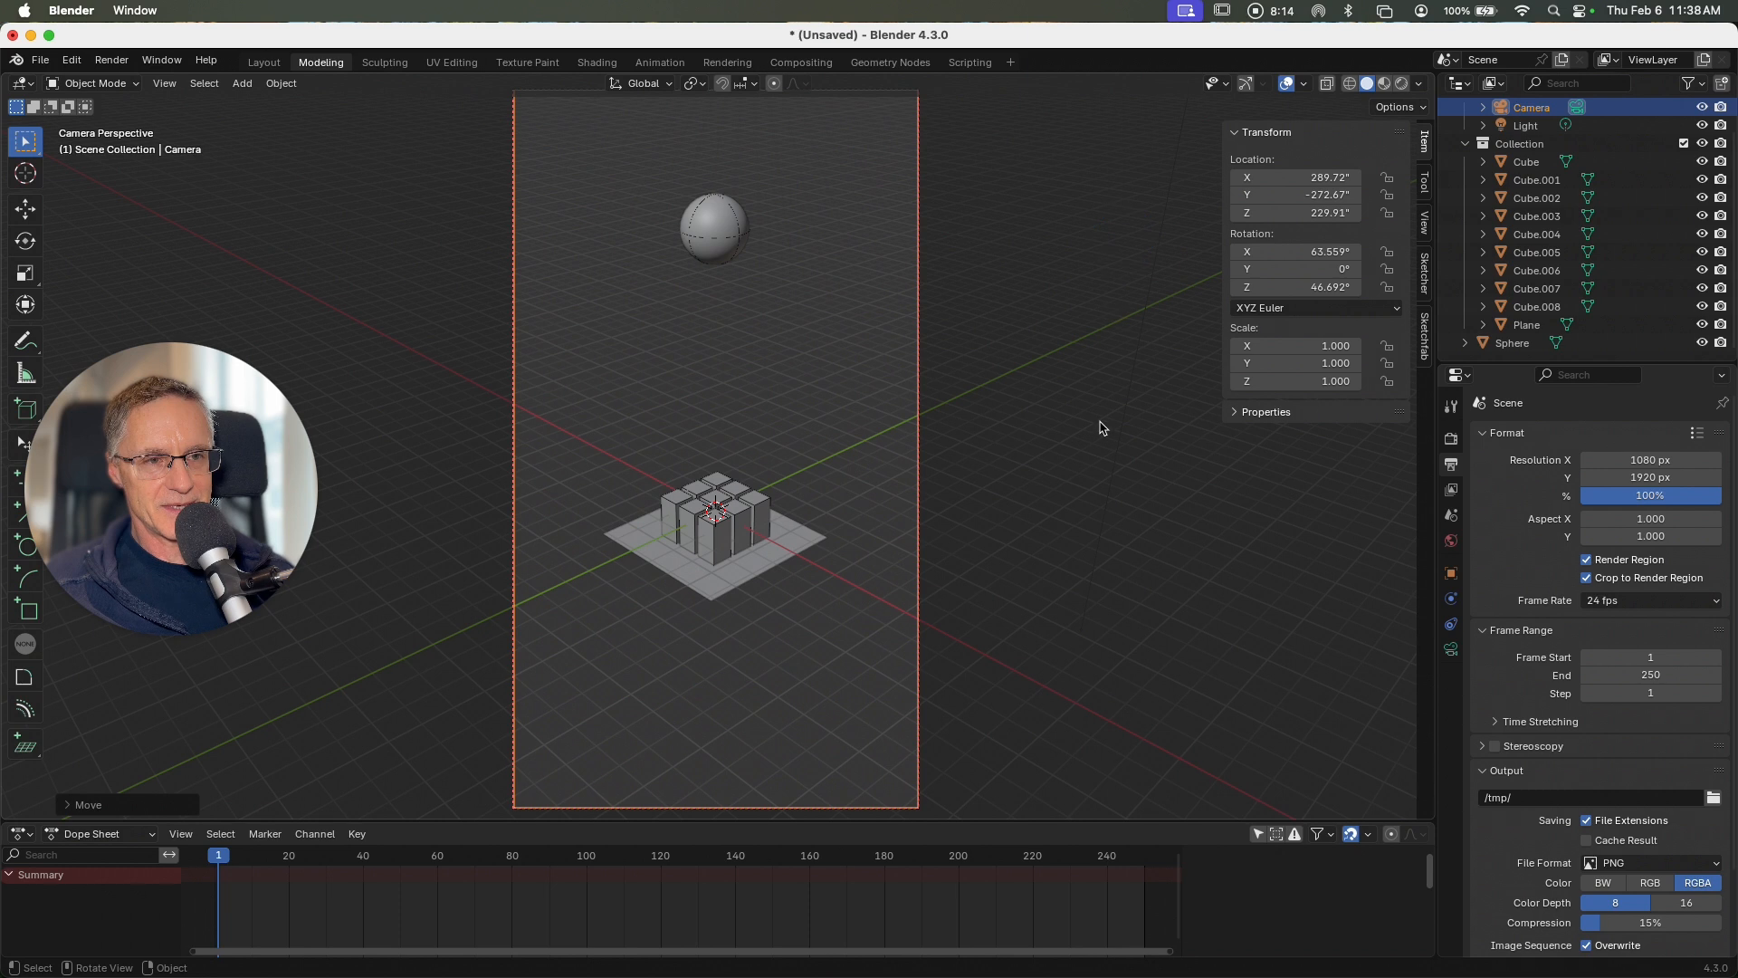
pyautogui.press('g')
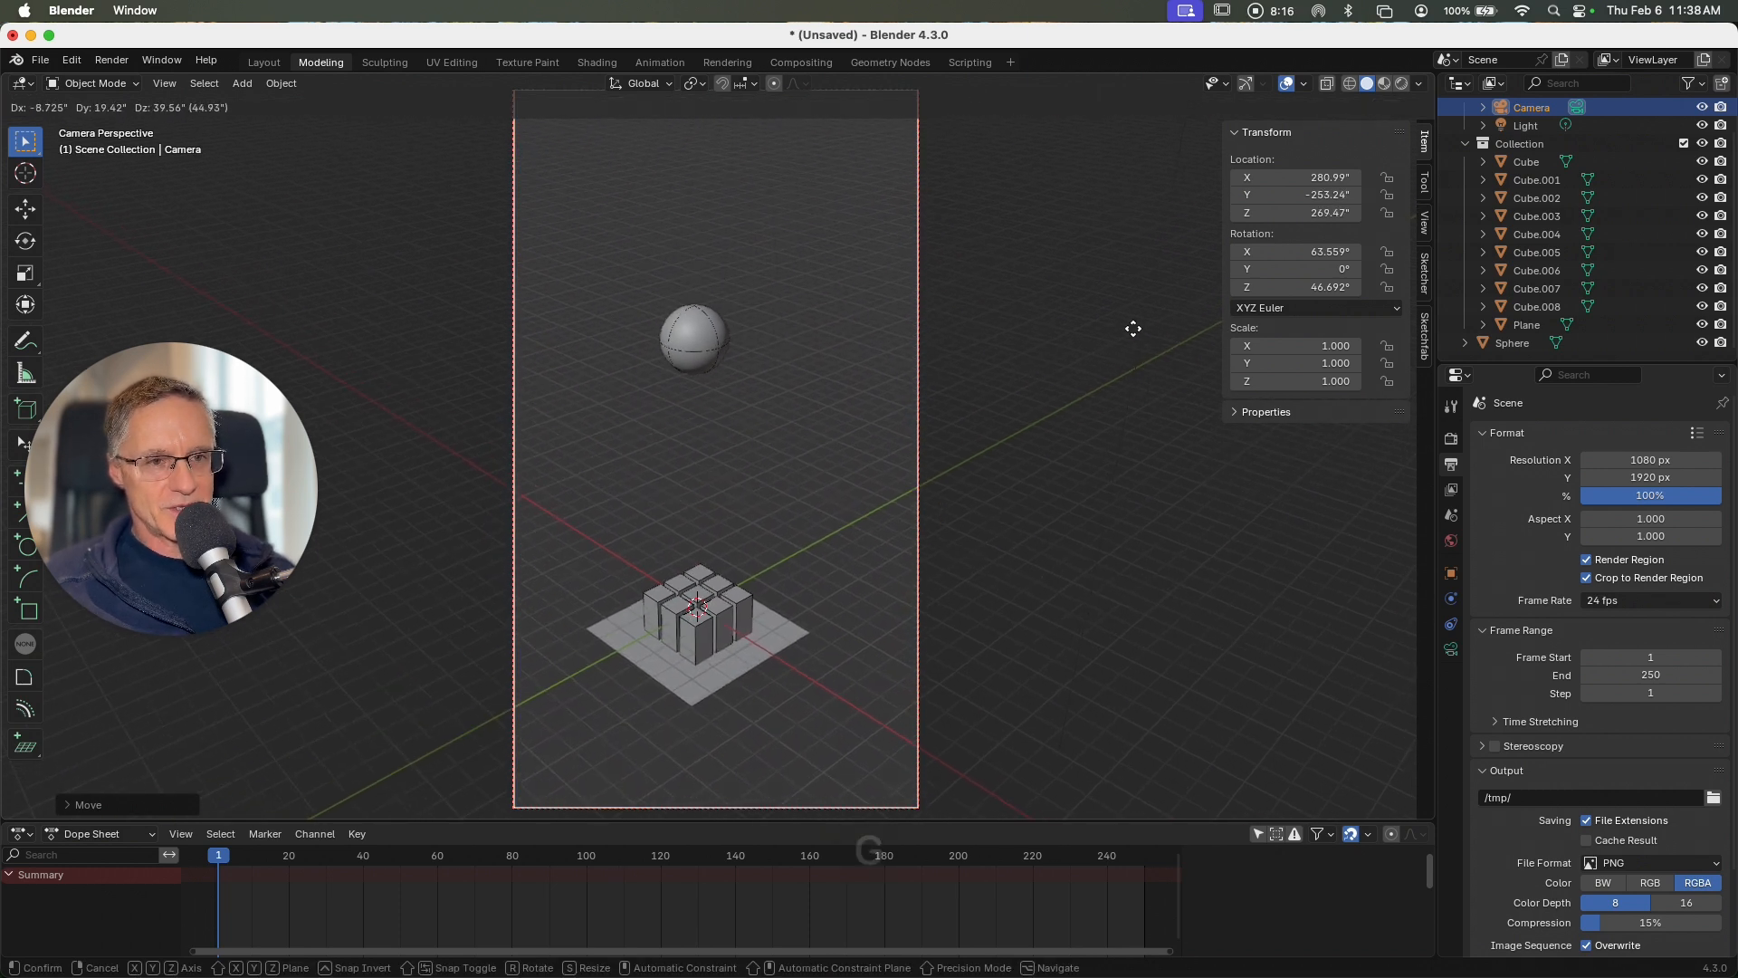
pyautogui.click(1113, 221)
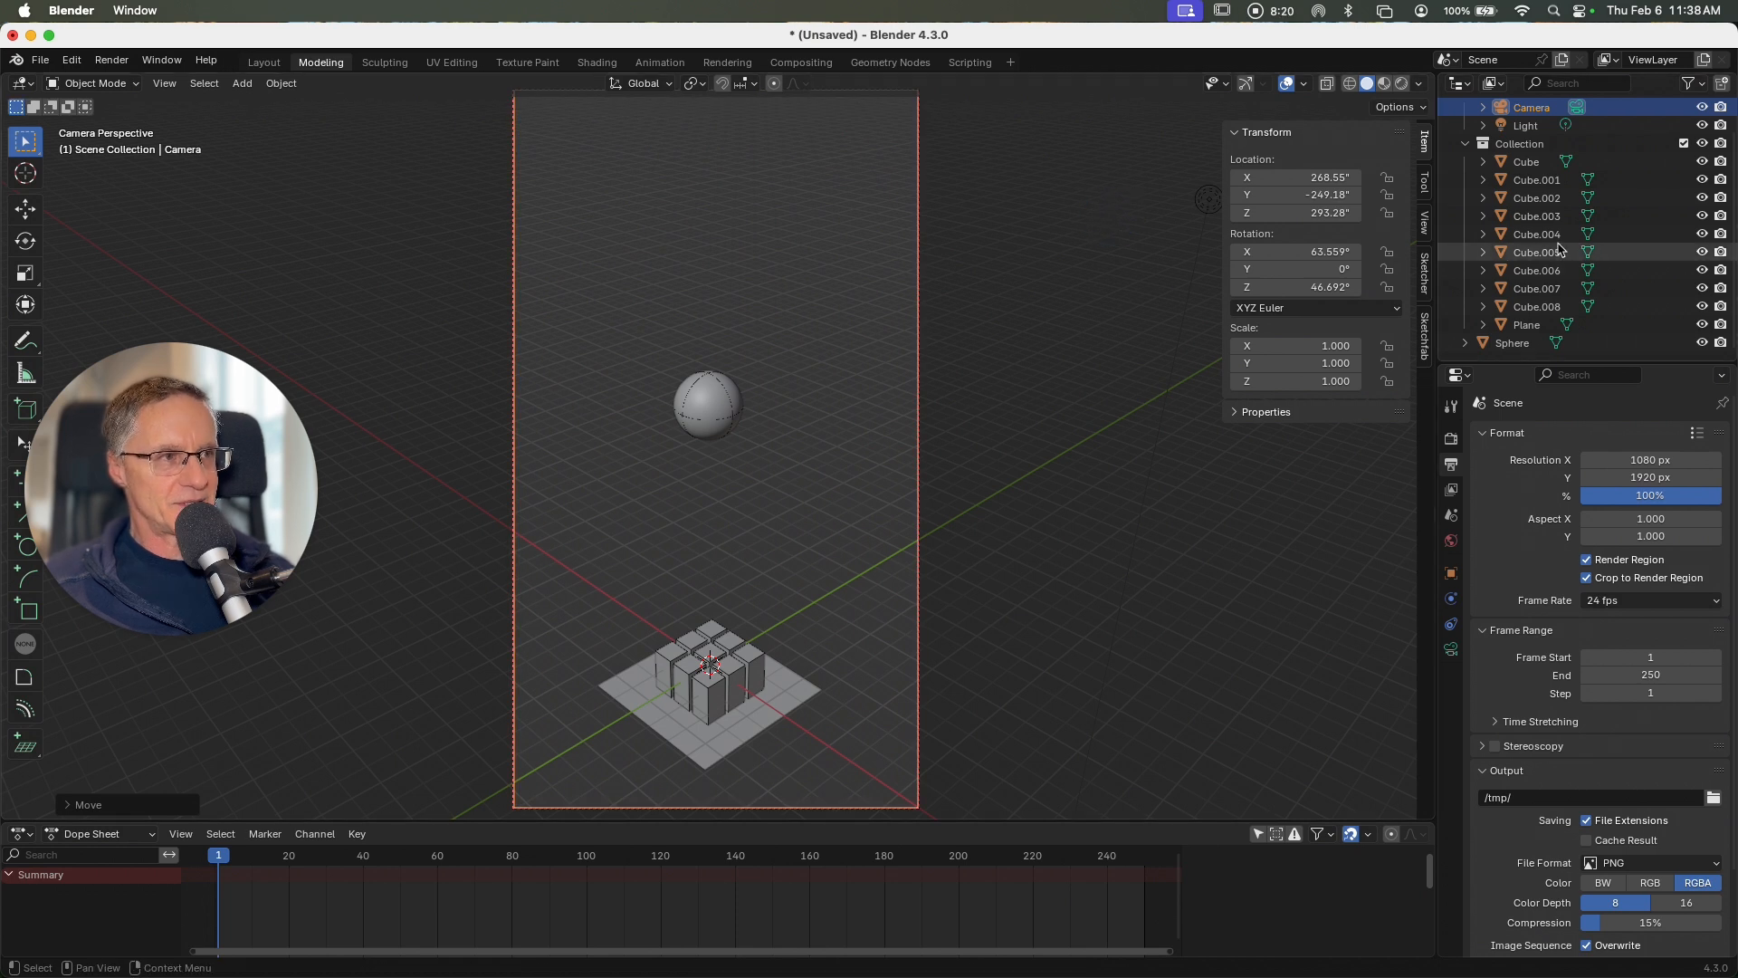
# Step: Scale all the cubes, the plane and the sphere up together until each cube measures about 15 by 15 by 30 inches
pyautogui.click(1539, 166)
pyautogui.keyDown('shift'); pyautogui.click(1525, 344); pyautogui.keyUp('shift')
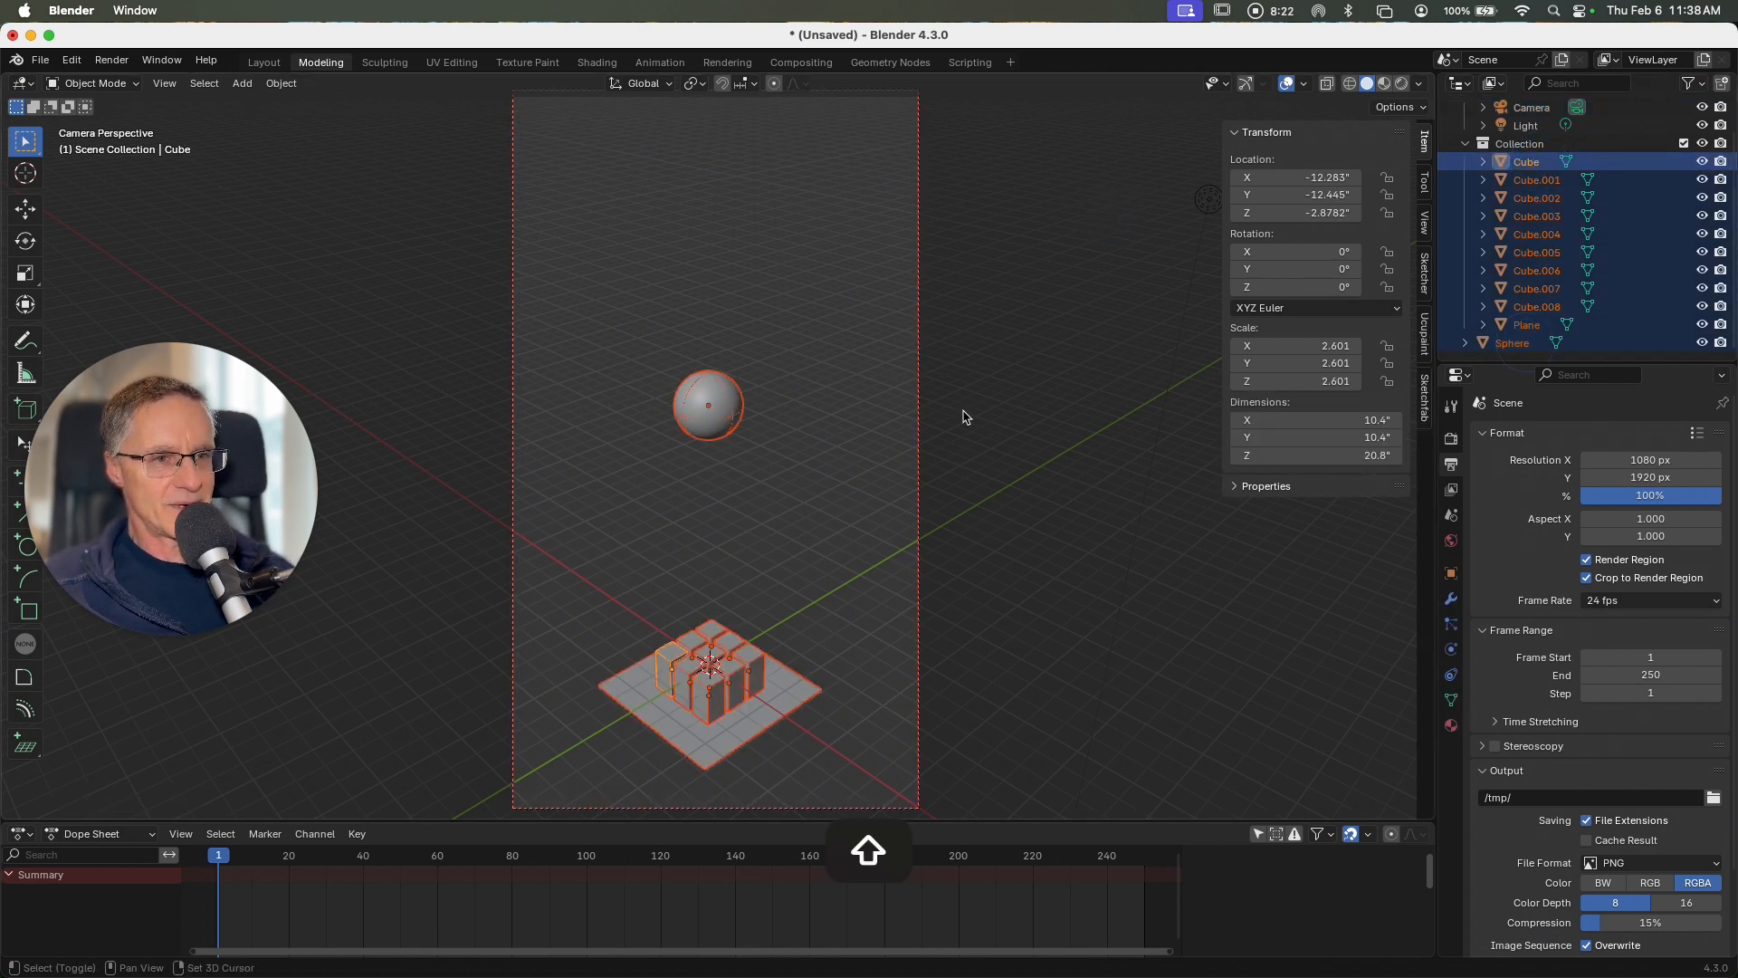
pyautogui.press('s')
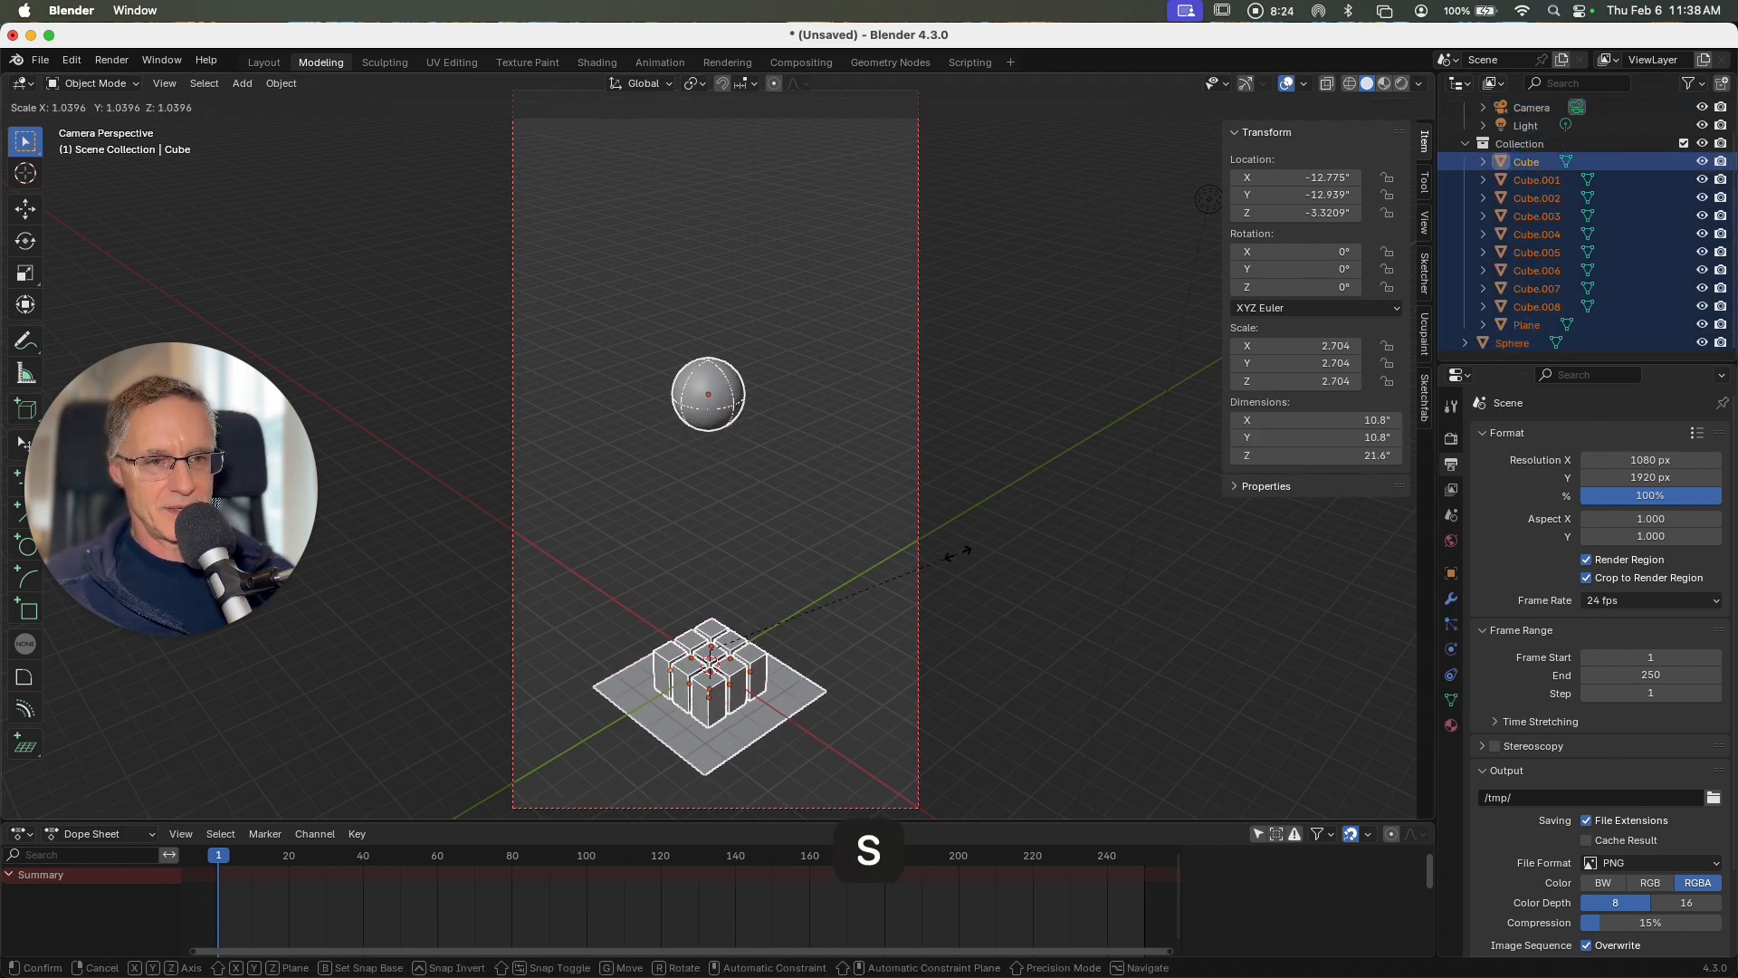
pyautogui.click(1057, 604)
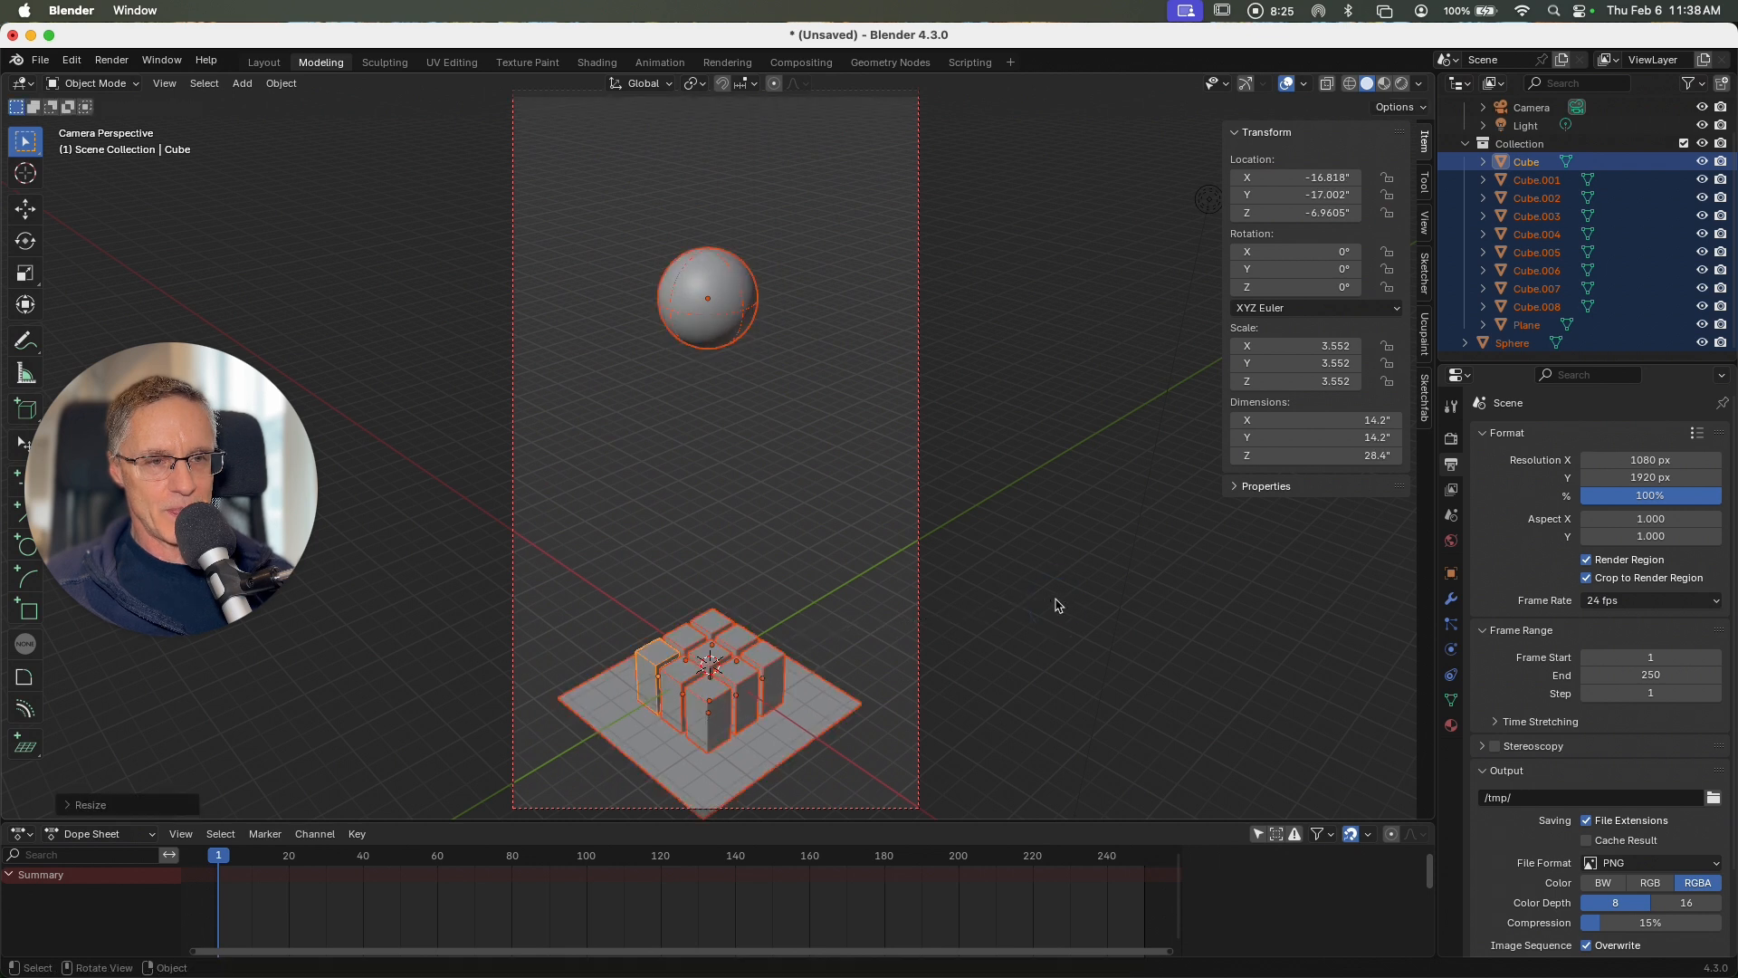
pyautogui.press('s')
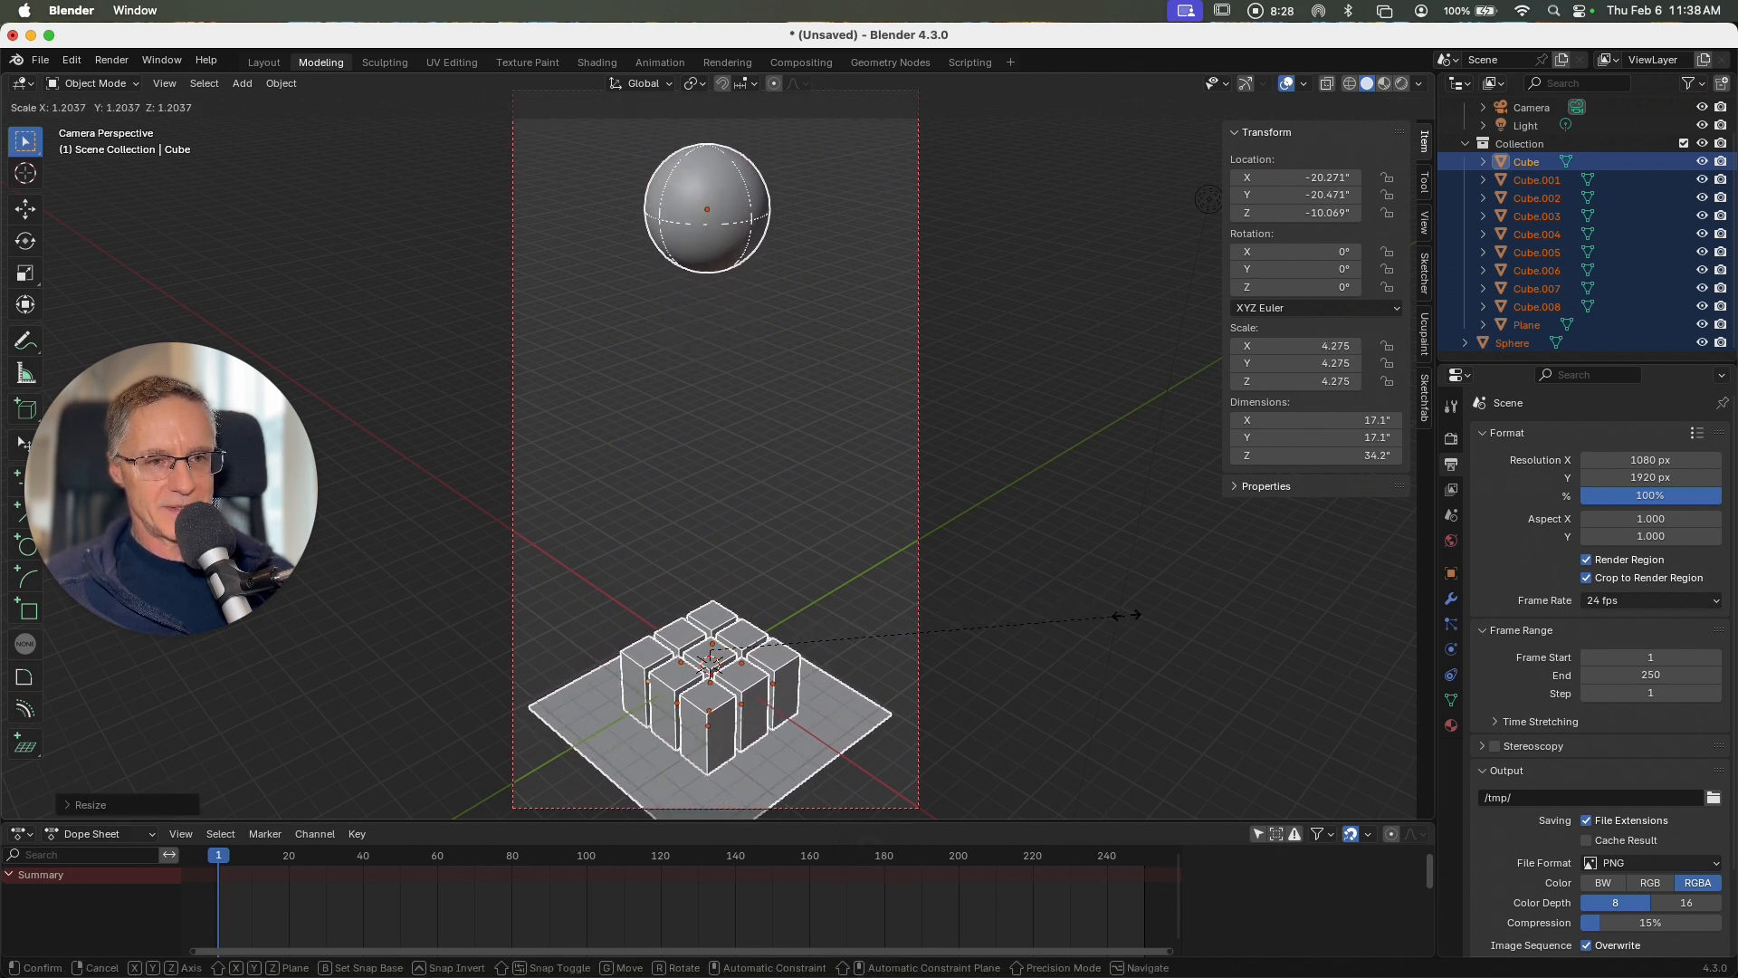
pyautogui.click(1078, 604)
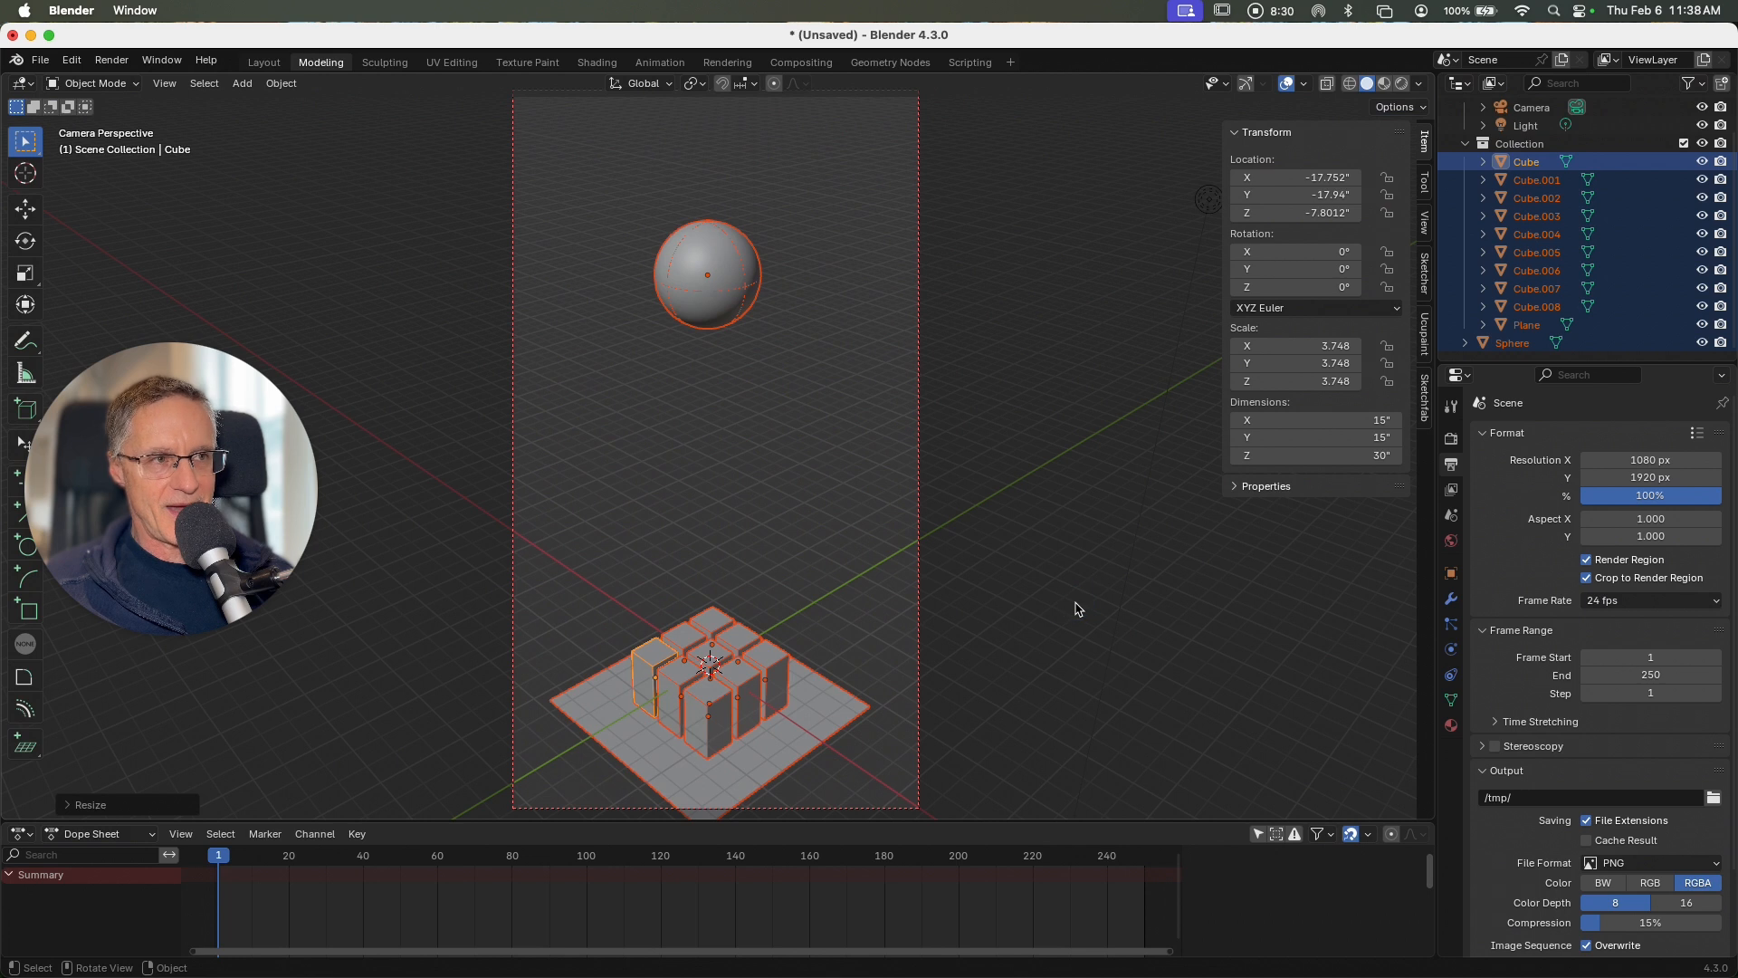
# Step: Move the camera to about X 270, Y -255, Z 283 inches to fit the whole plane inside the portrait frame
pyautogui.click(1546, 108)
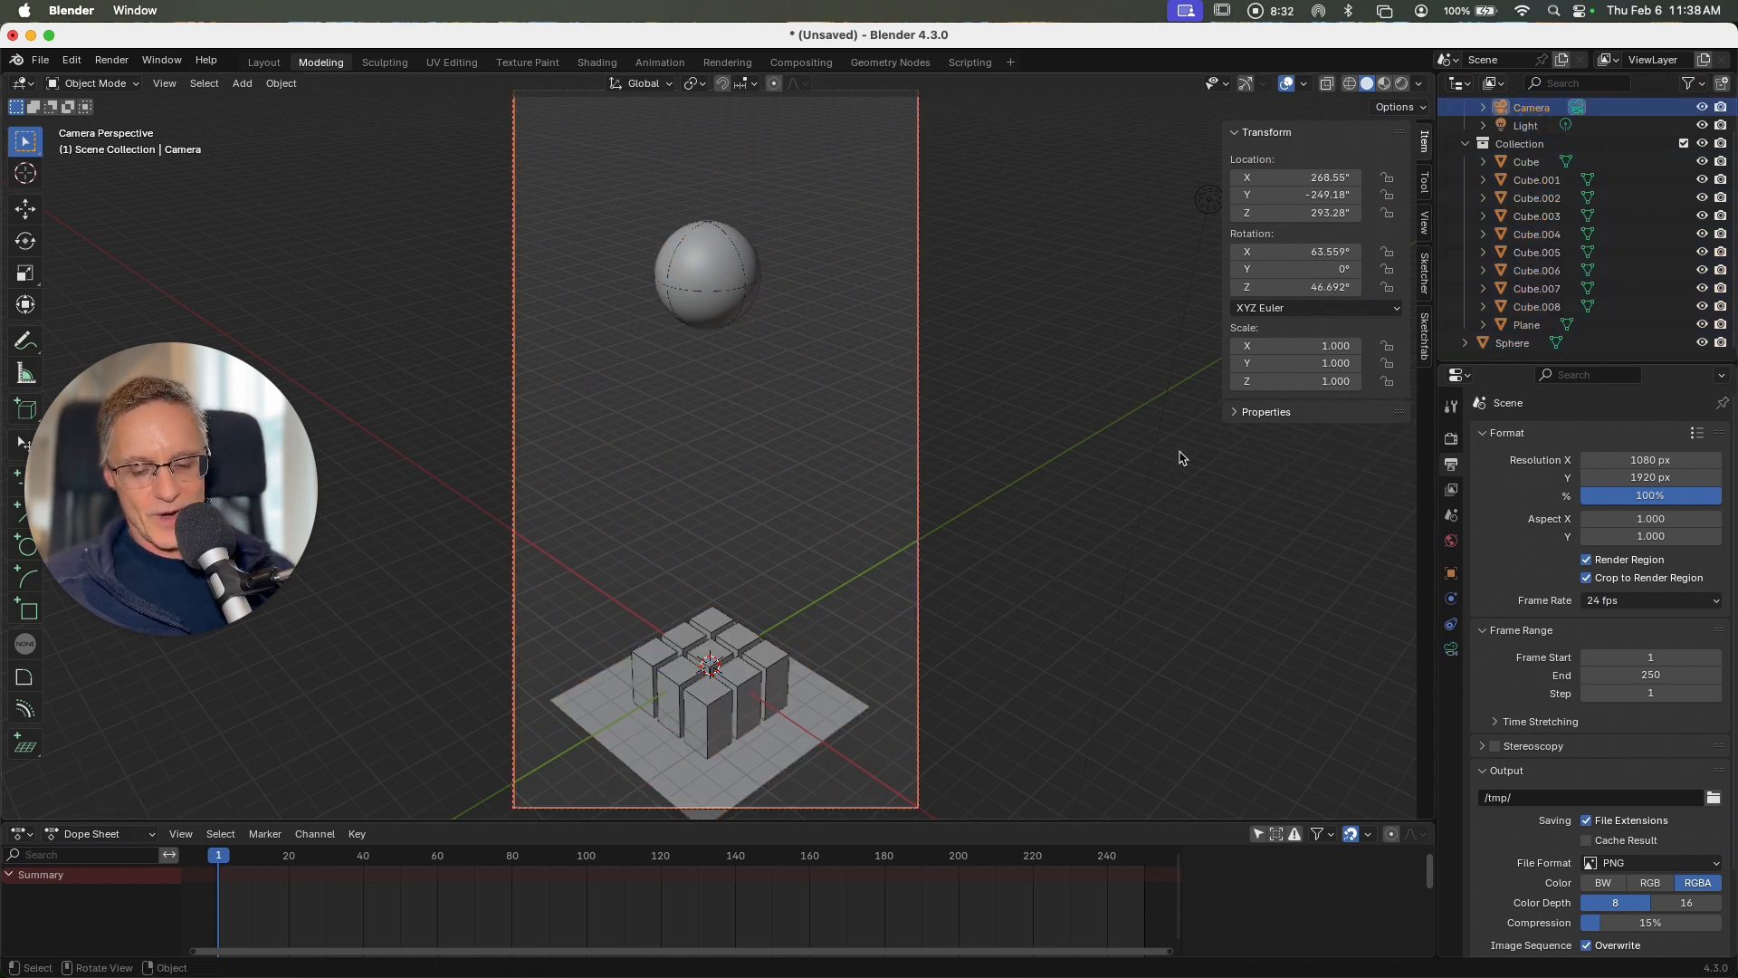
pyautogui.press('g')
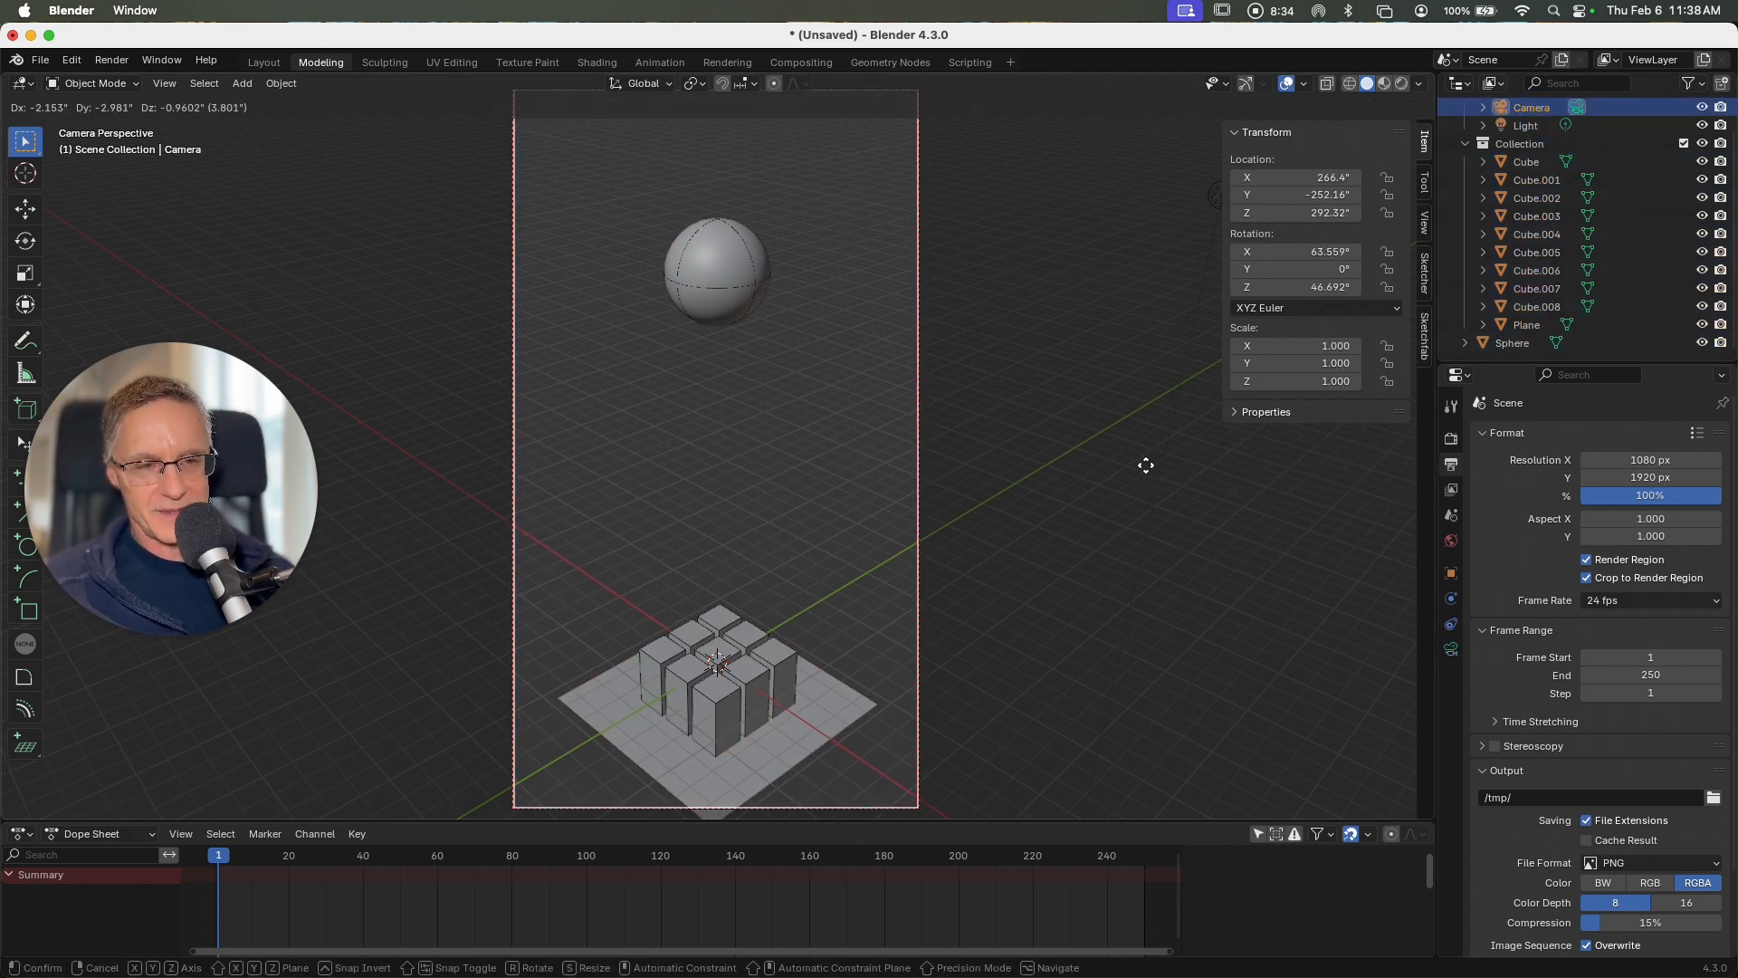
pyautogui.click(1149, 513)
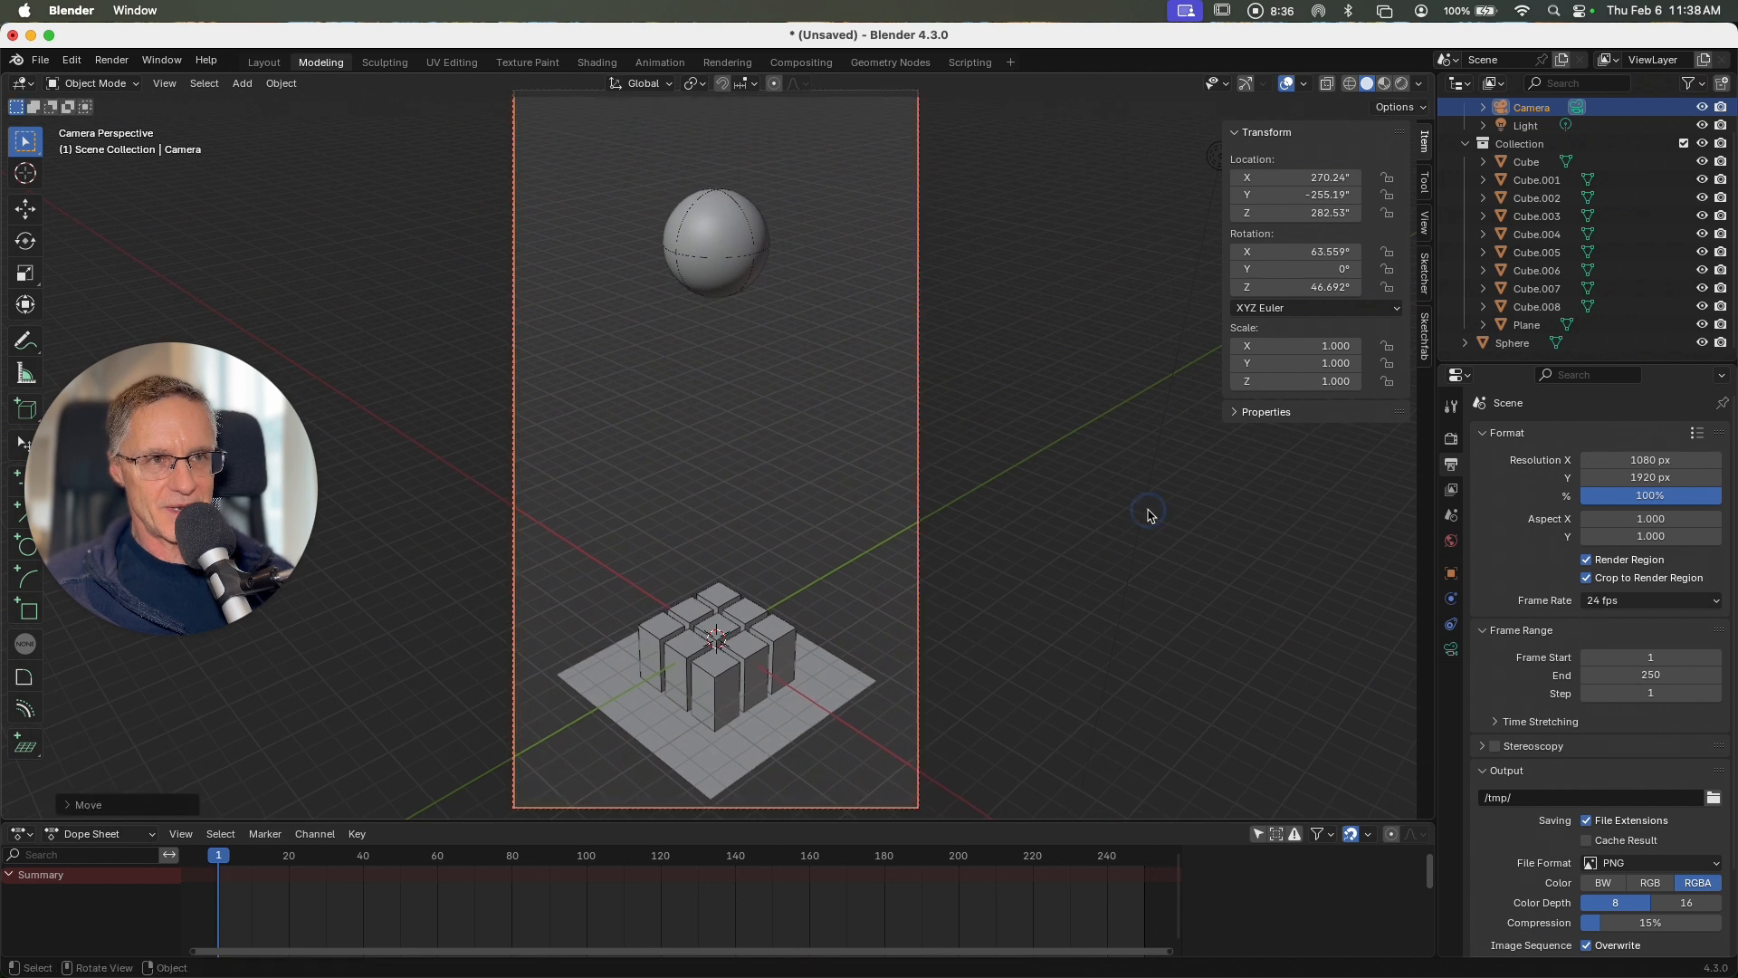
pyautogui.keyDown('ctrl'); pyautogui.scroll(-3, 1133, 483); pyautogui.keyUp('ctrl')
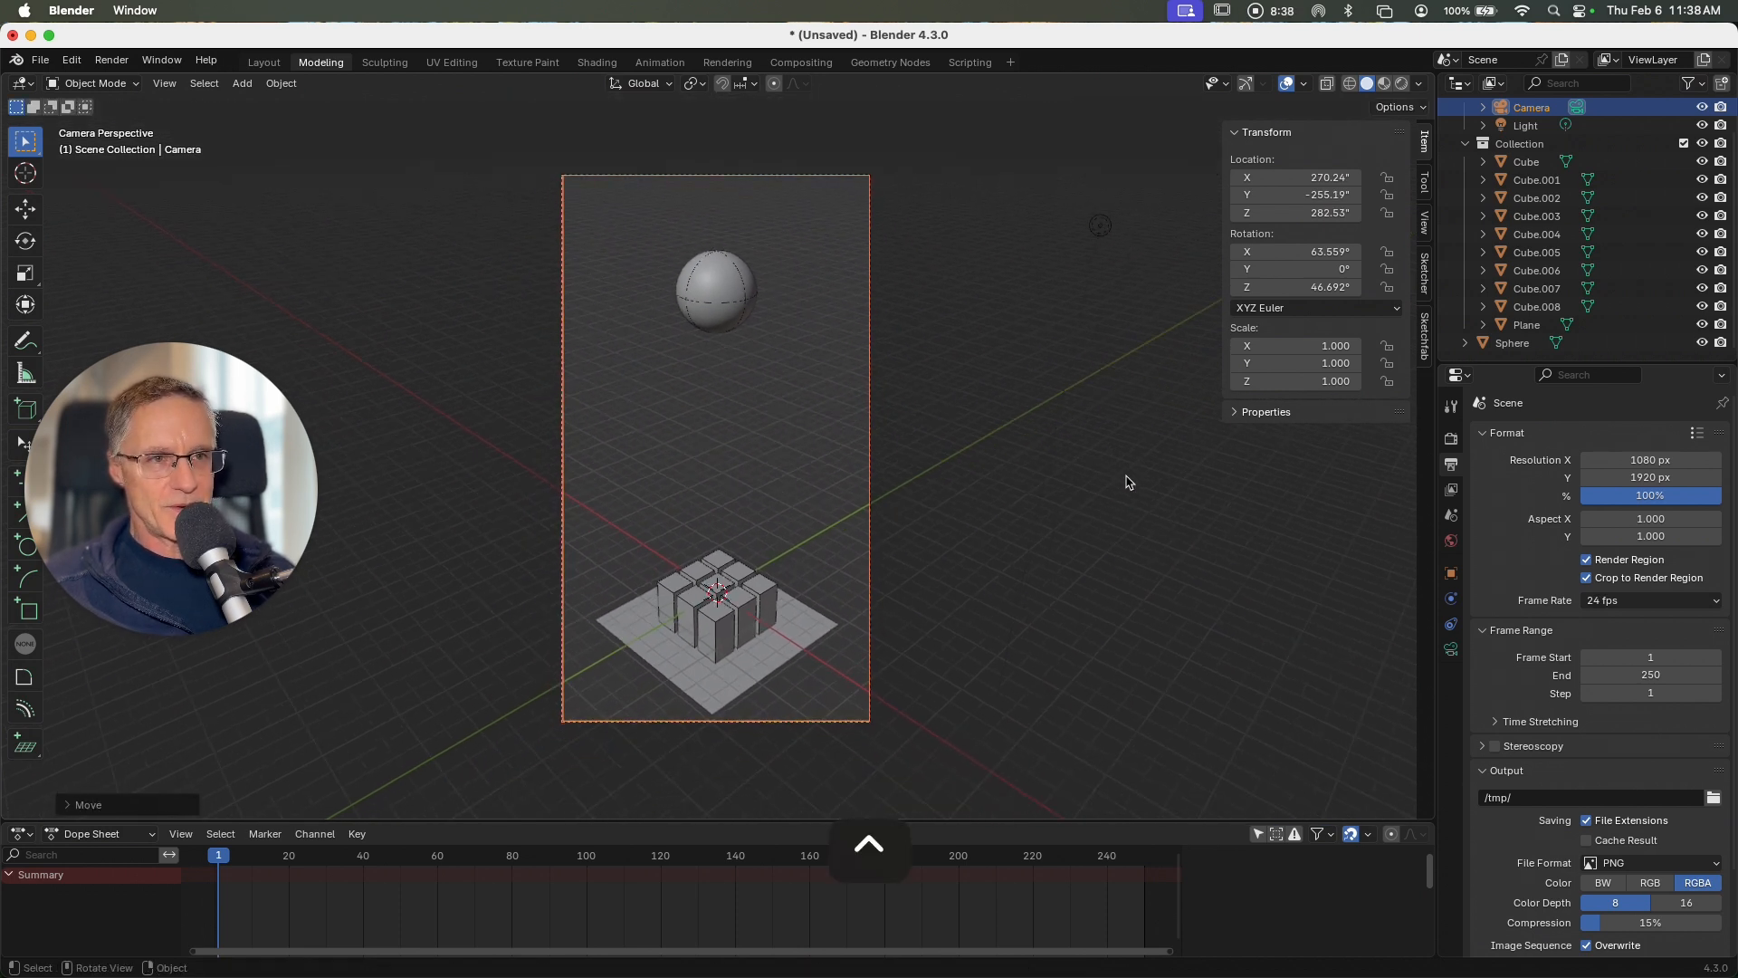
pyautogui.click(1103, 481)
pyautogui.keyDown('shift'); pyautogui.scroll(1, 1084, 481); pyautogui.keyUp('shift')
pyautogui.keyDown('shift'); pyautogui.scroll(2, 1080, 481); pyautogui.keyUp('shift')
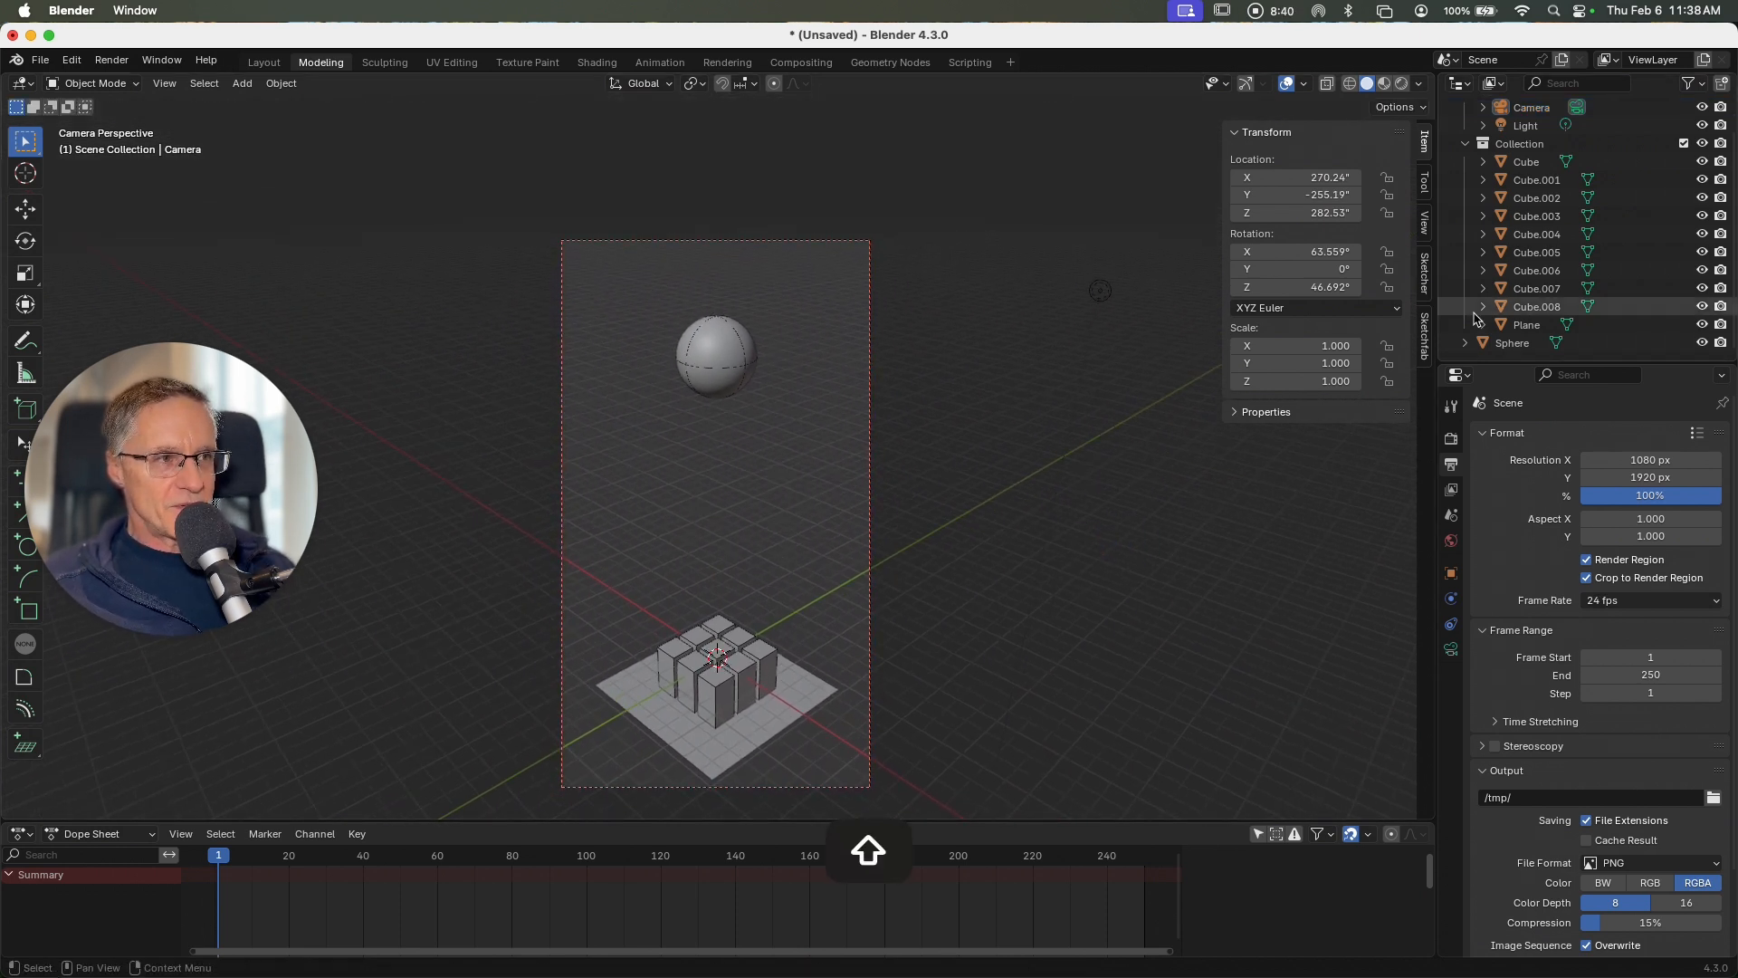
# Step: Raise the sphere along Z to about 234 inches so it straddles the upper edge of the camera frame
pyautogui.click(1509, 344)
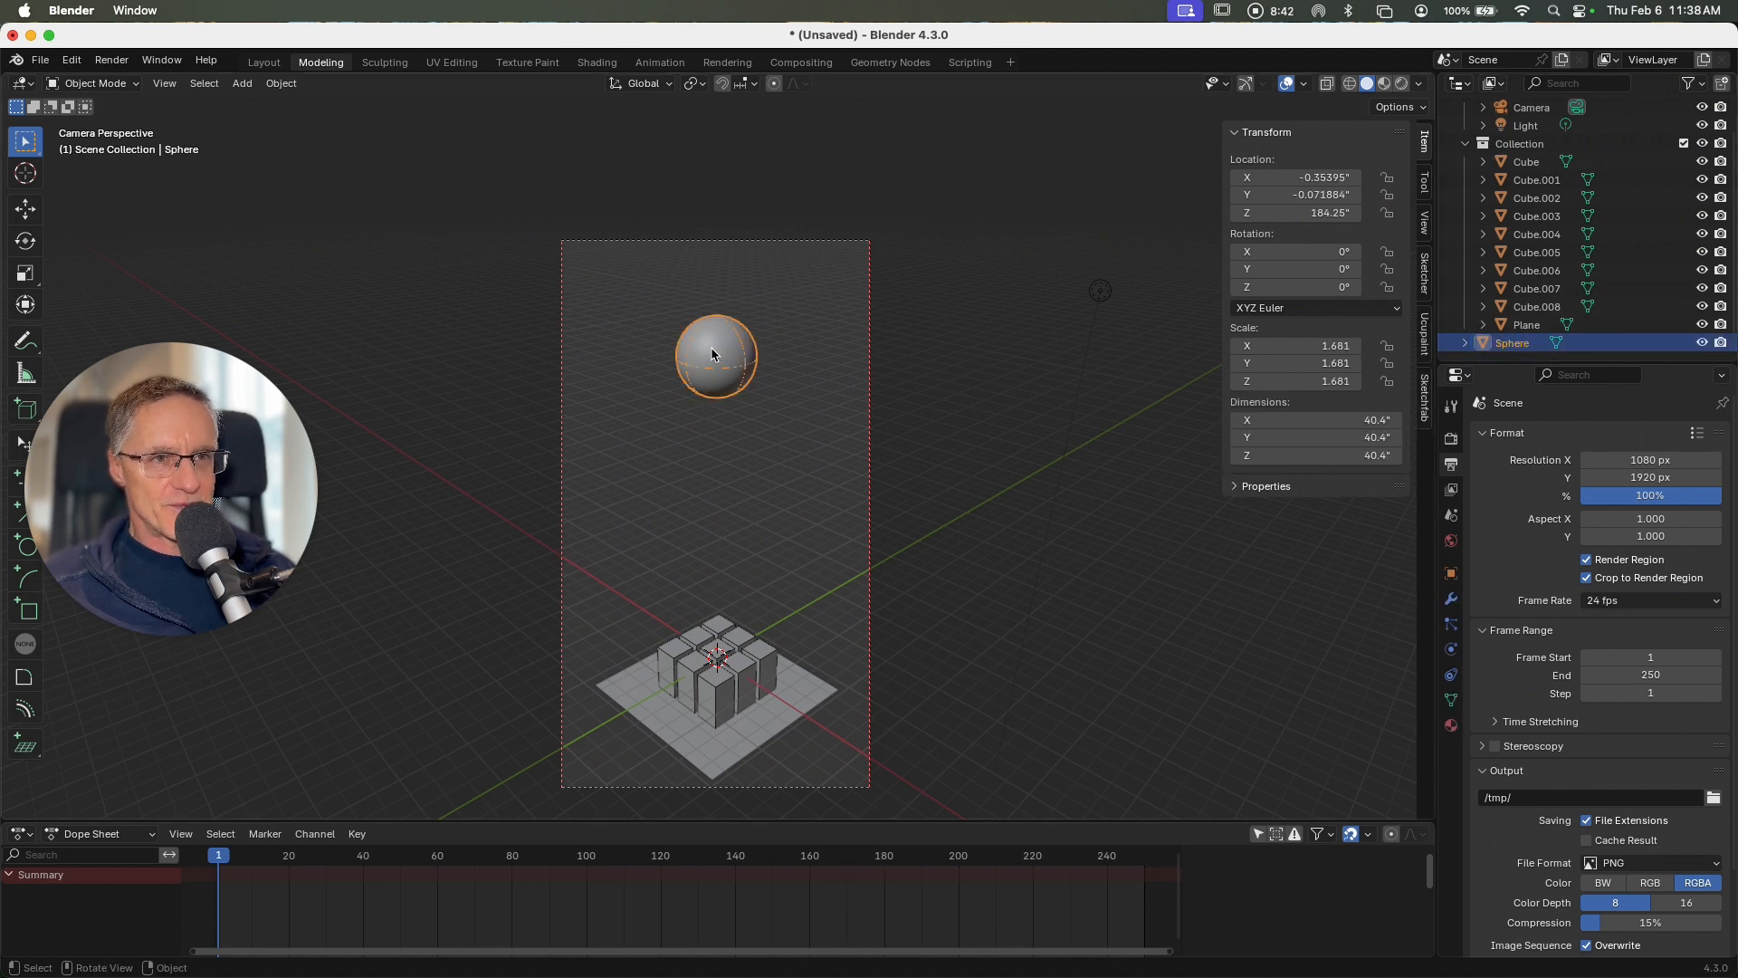
pyautogui.press('g')
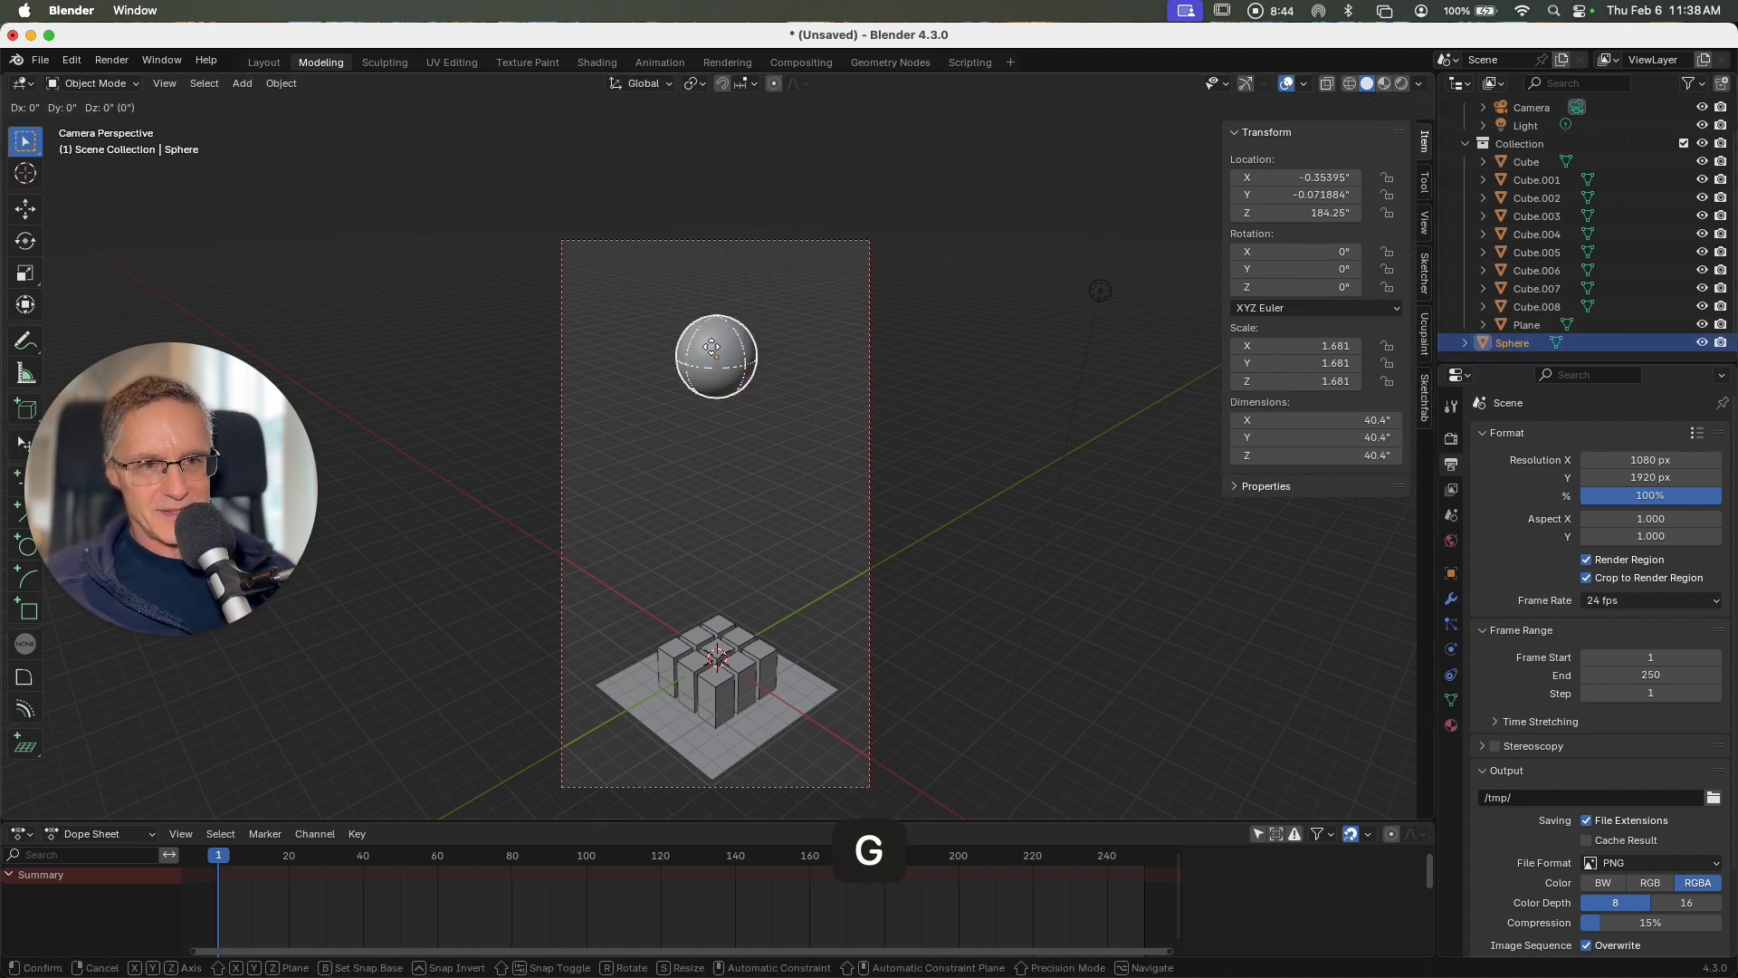
pyautogui.press('z')
pyautogui.click(725, 254)
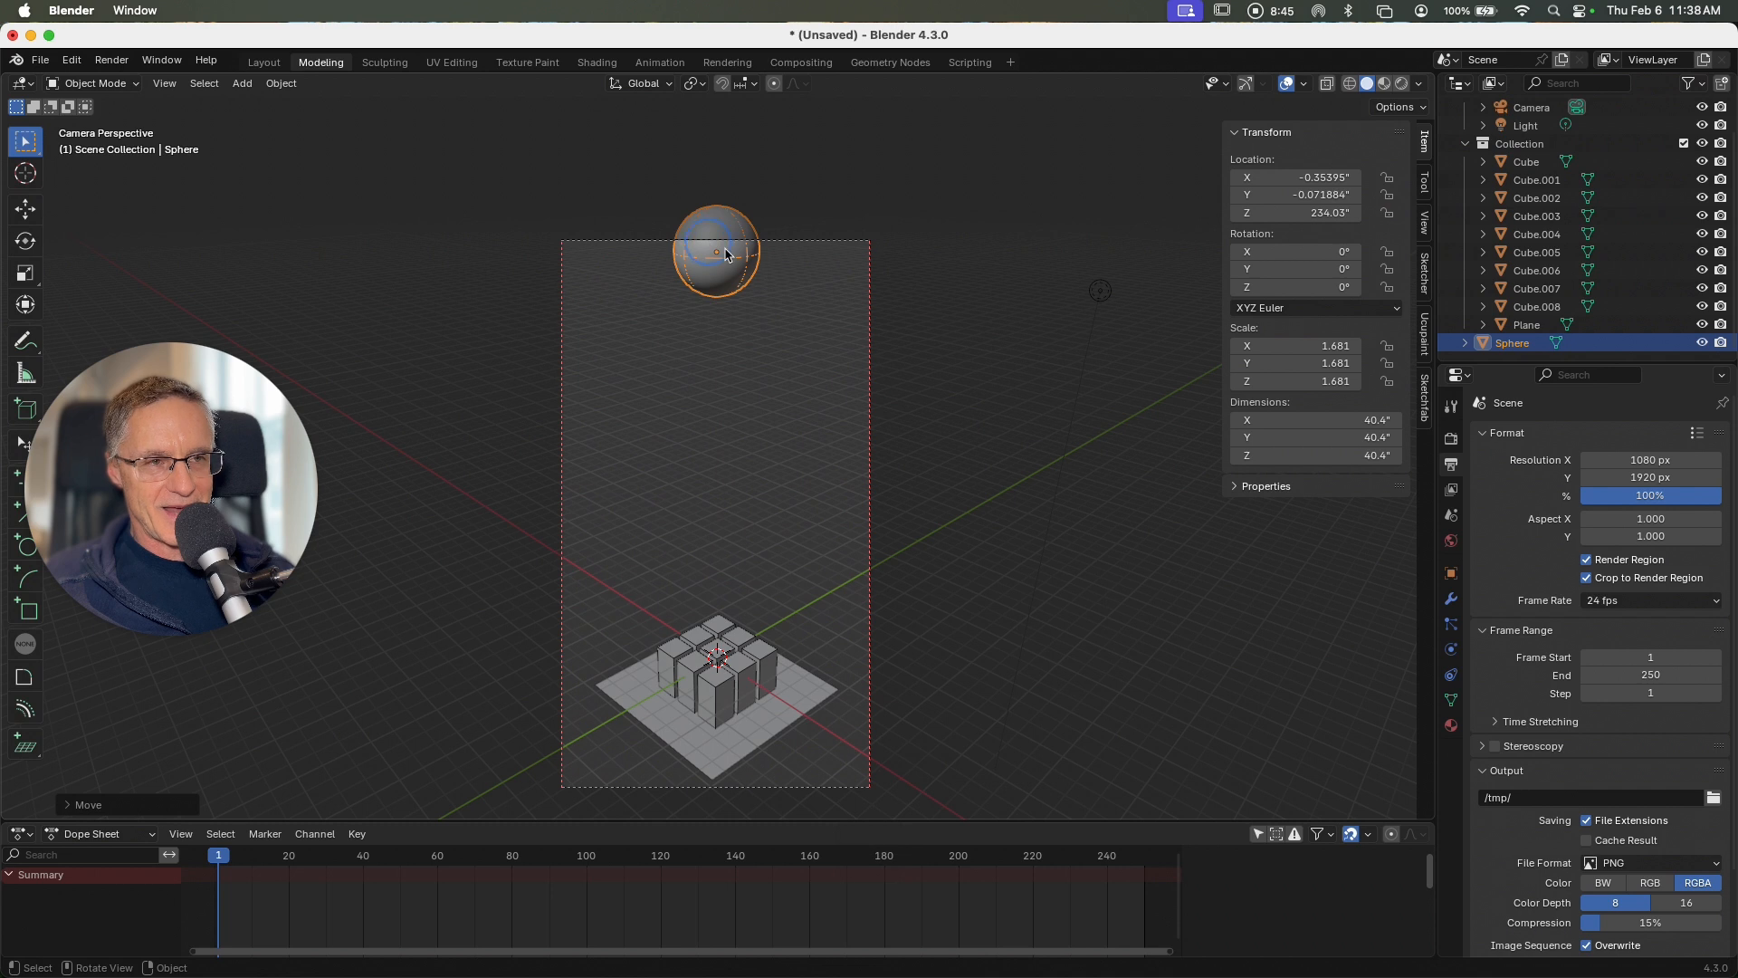
pyautogui.click(975, 348)
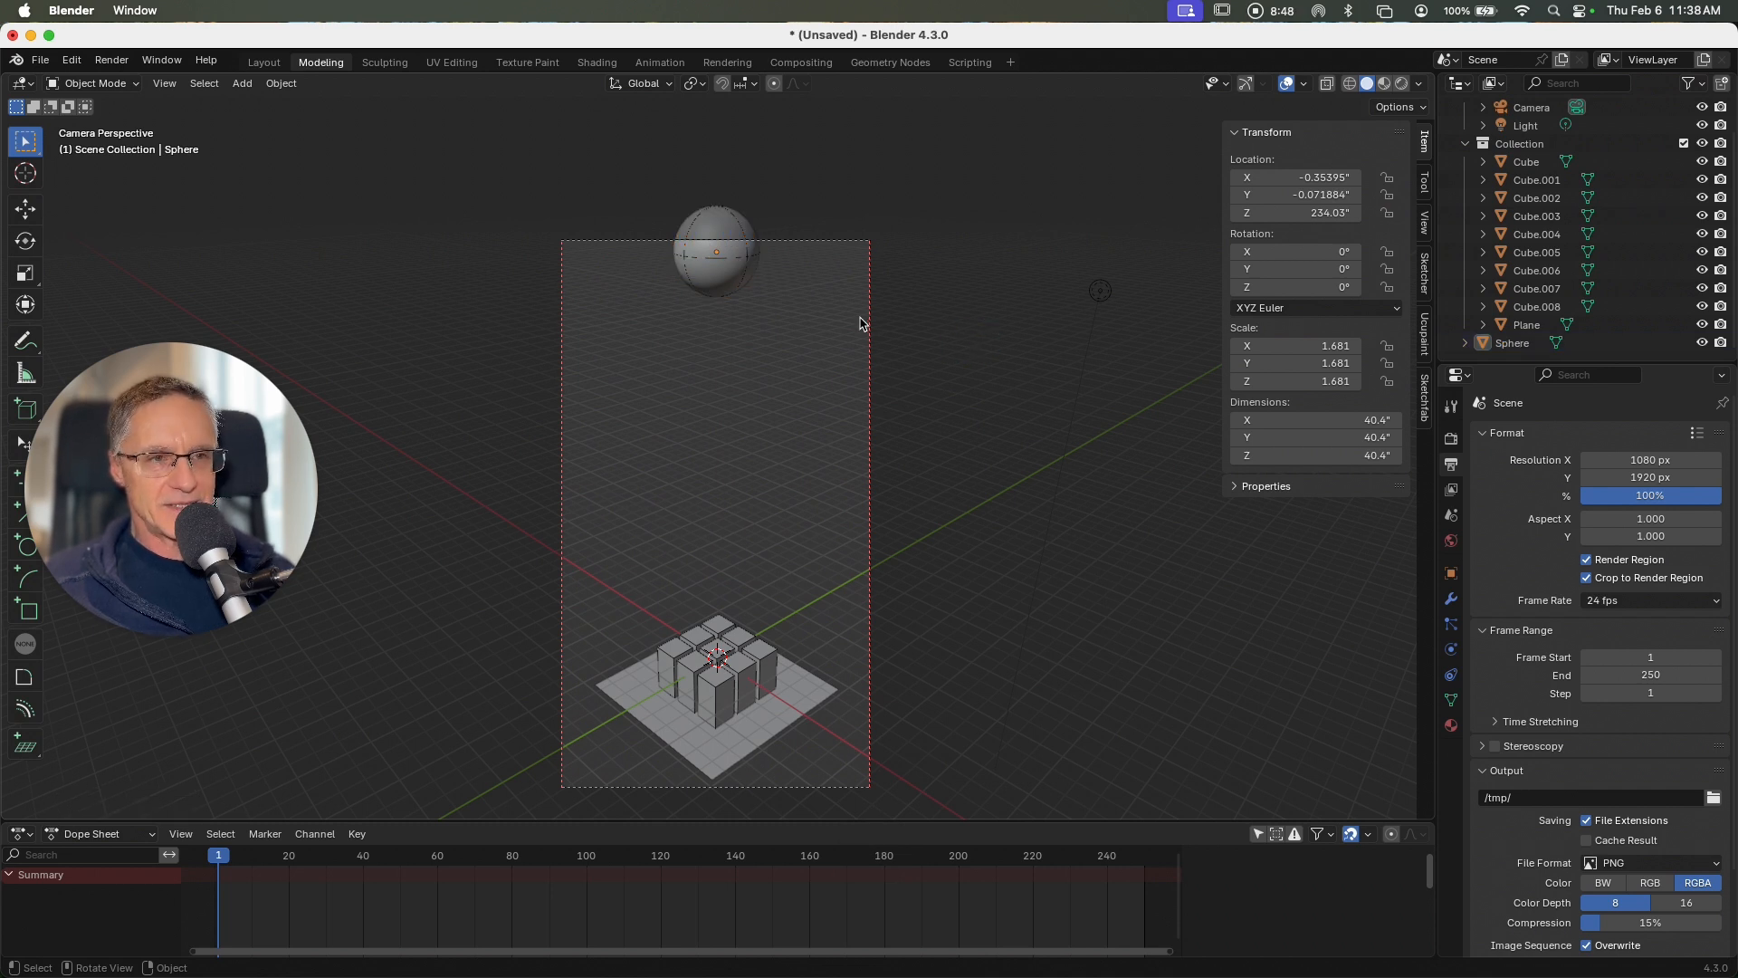
# Step: Leave the camera view and give the sphere a new material with a light red base color of about #E76A5A
pyautogui.hscroll(-3, 860, 324)
pyautogui.keyDown('ctrl'); pyautogui.scroll(3, 855, 325); pyautogui.keyUp('ctrl')
pyautogui.keyDown('ctrl'); pyautogui.scroll(-4, 852, 326); pyautogui.keyUp('ctrl')
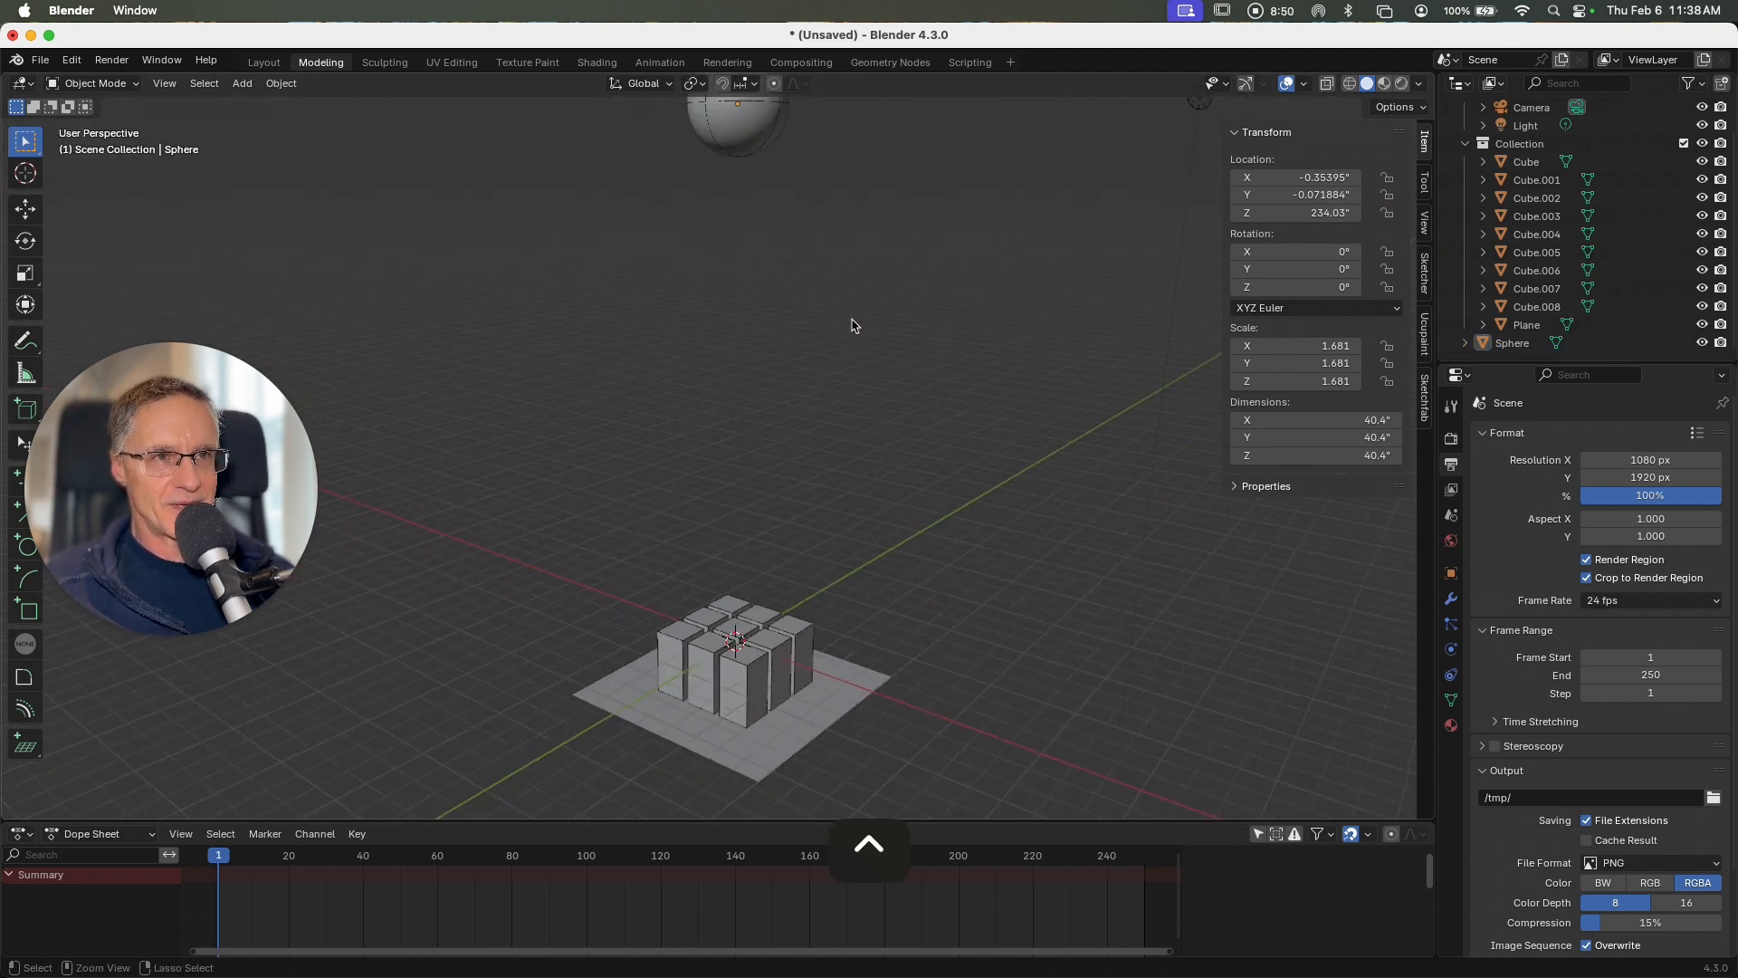
pyautogui.keyDown('ctrl'); pyautogui.scroll(-3, 851, 326); pyautogui.keyUp('ctrl')
pyautogui.keyDown('shift'); pyautogui.scroll(3, 823, 322); pyautogui.keyUp('shift')
pyautogui.click(733, 276)
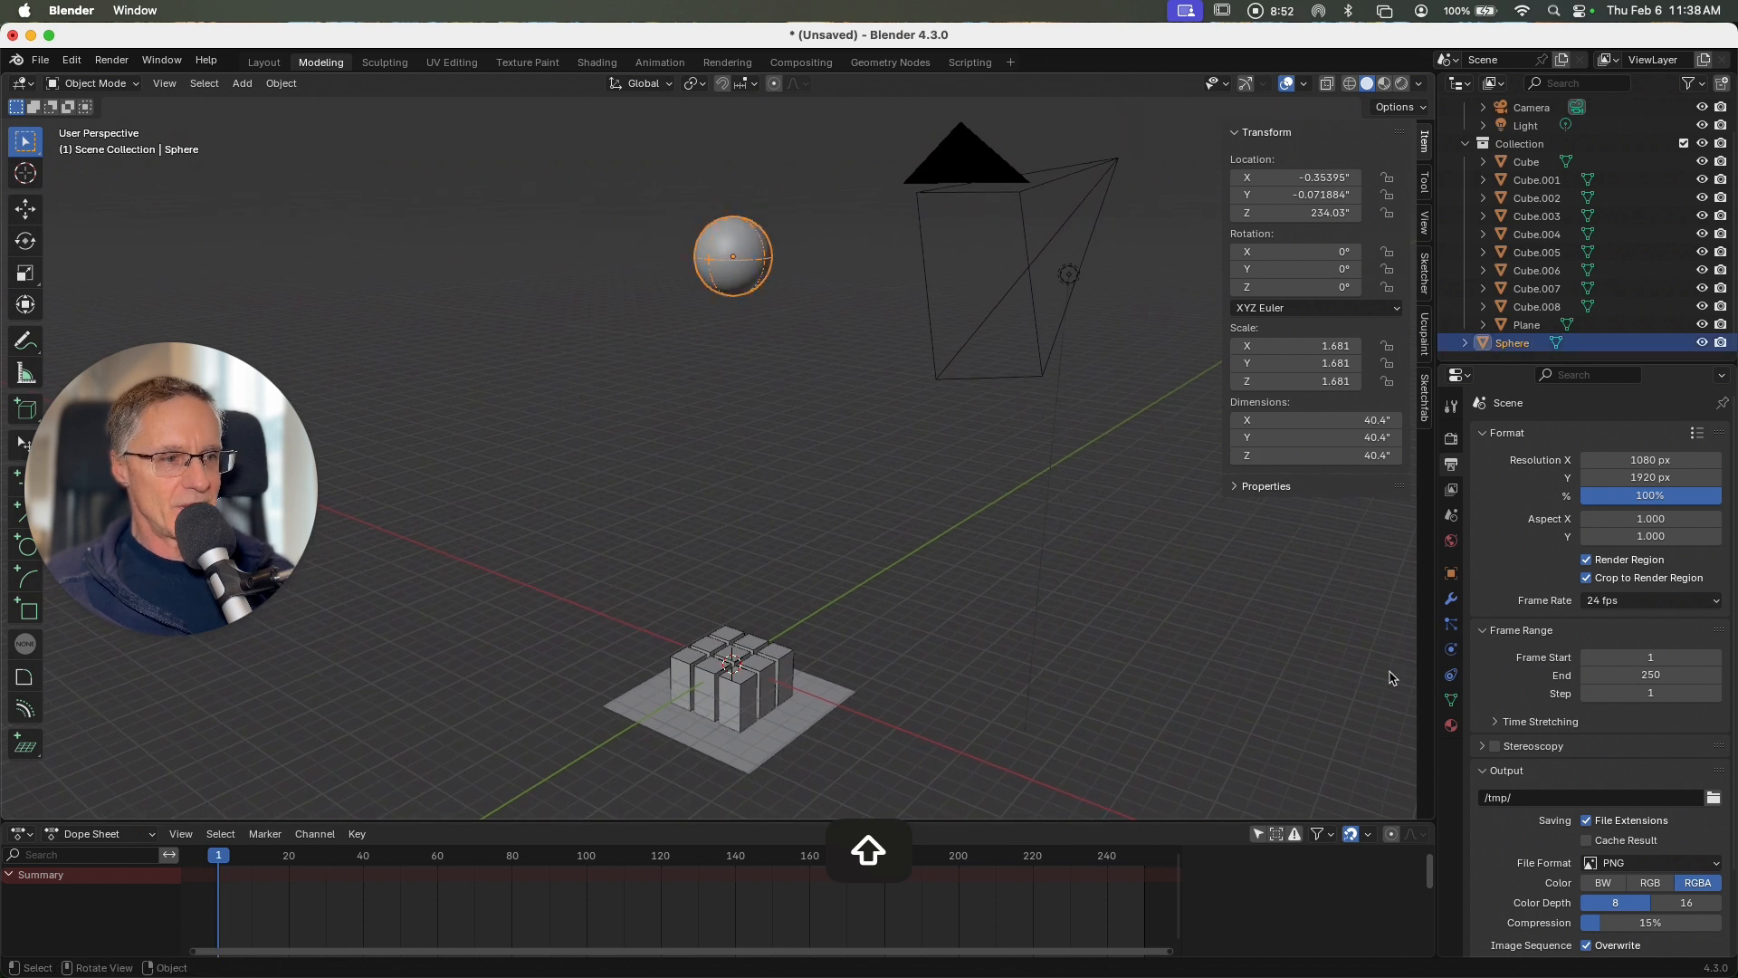
pyautogui.click(1450, 725)
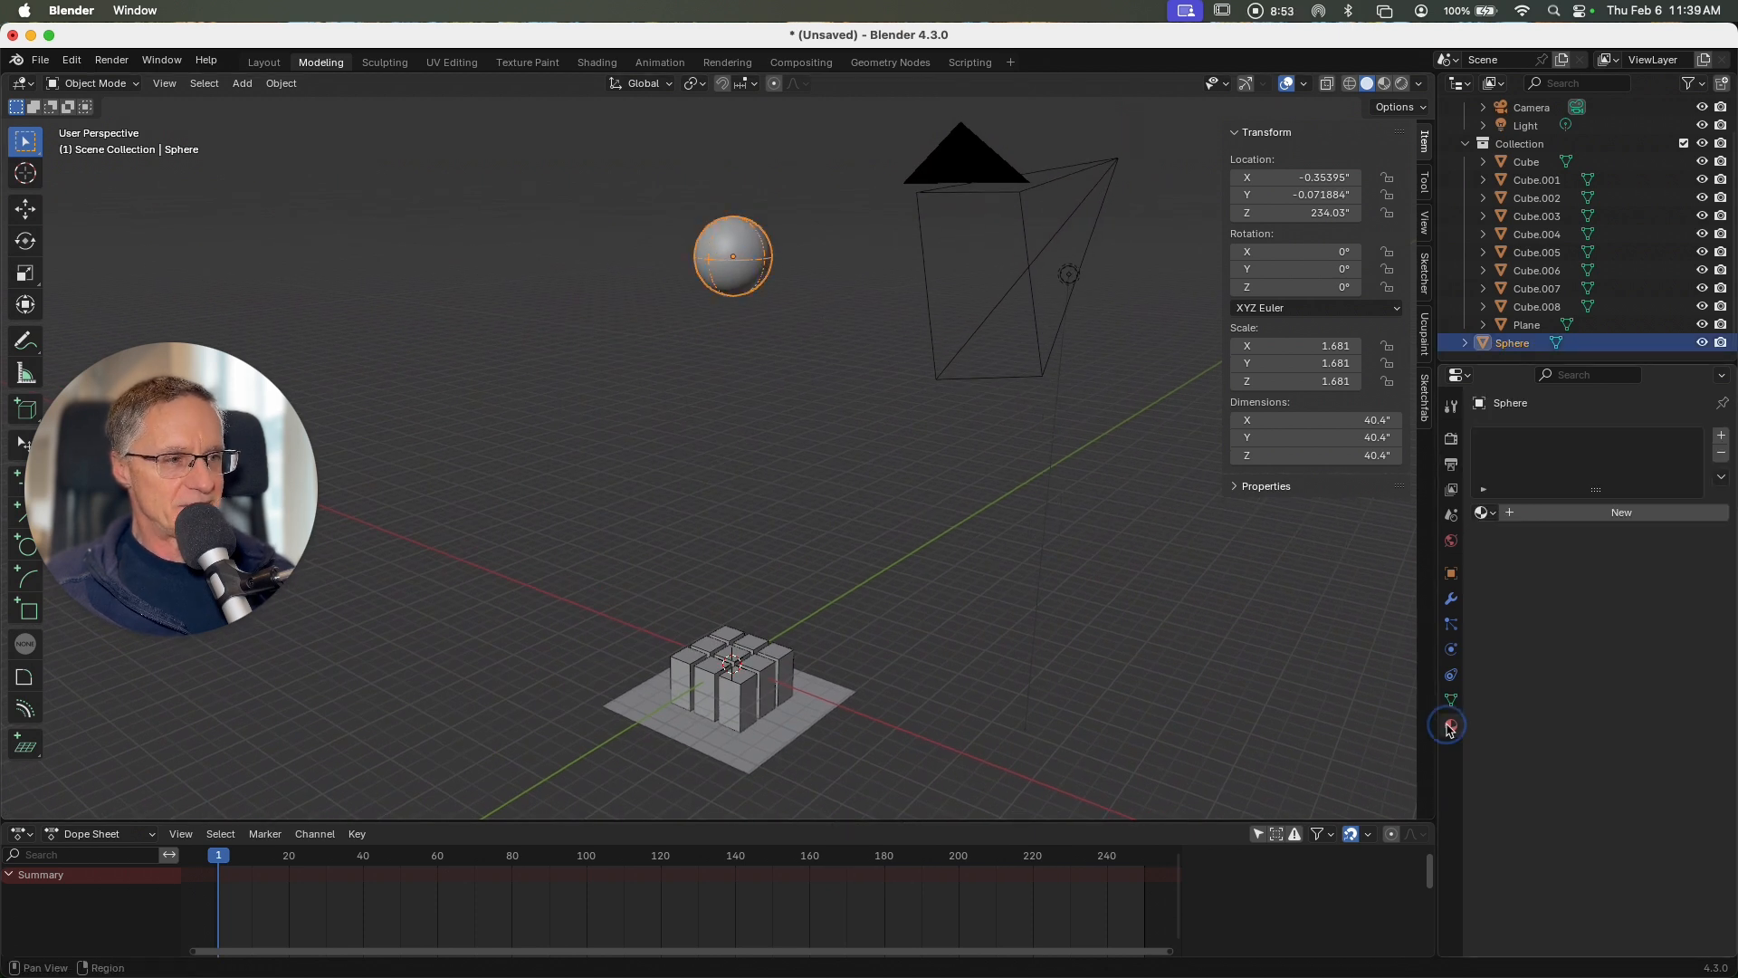
pyautogui.click(1560, 518)
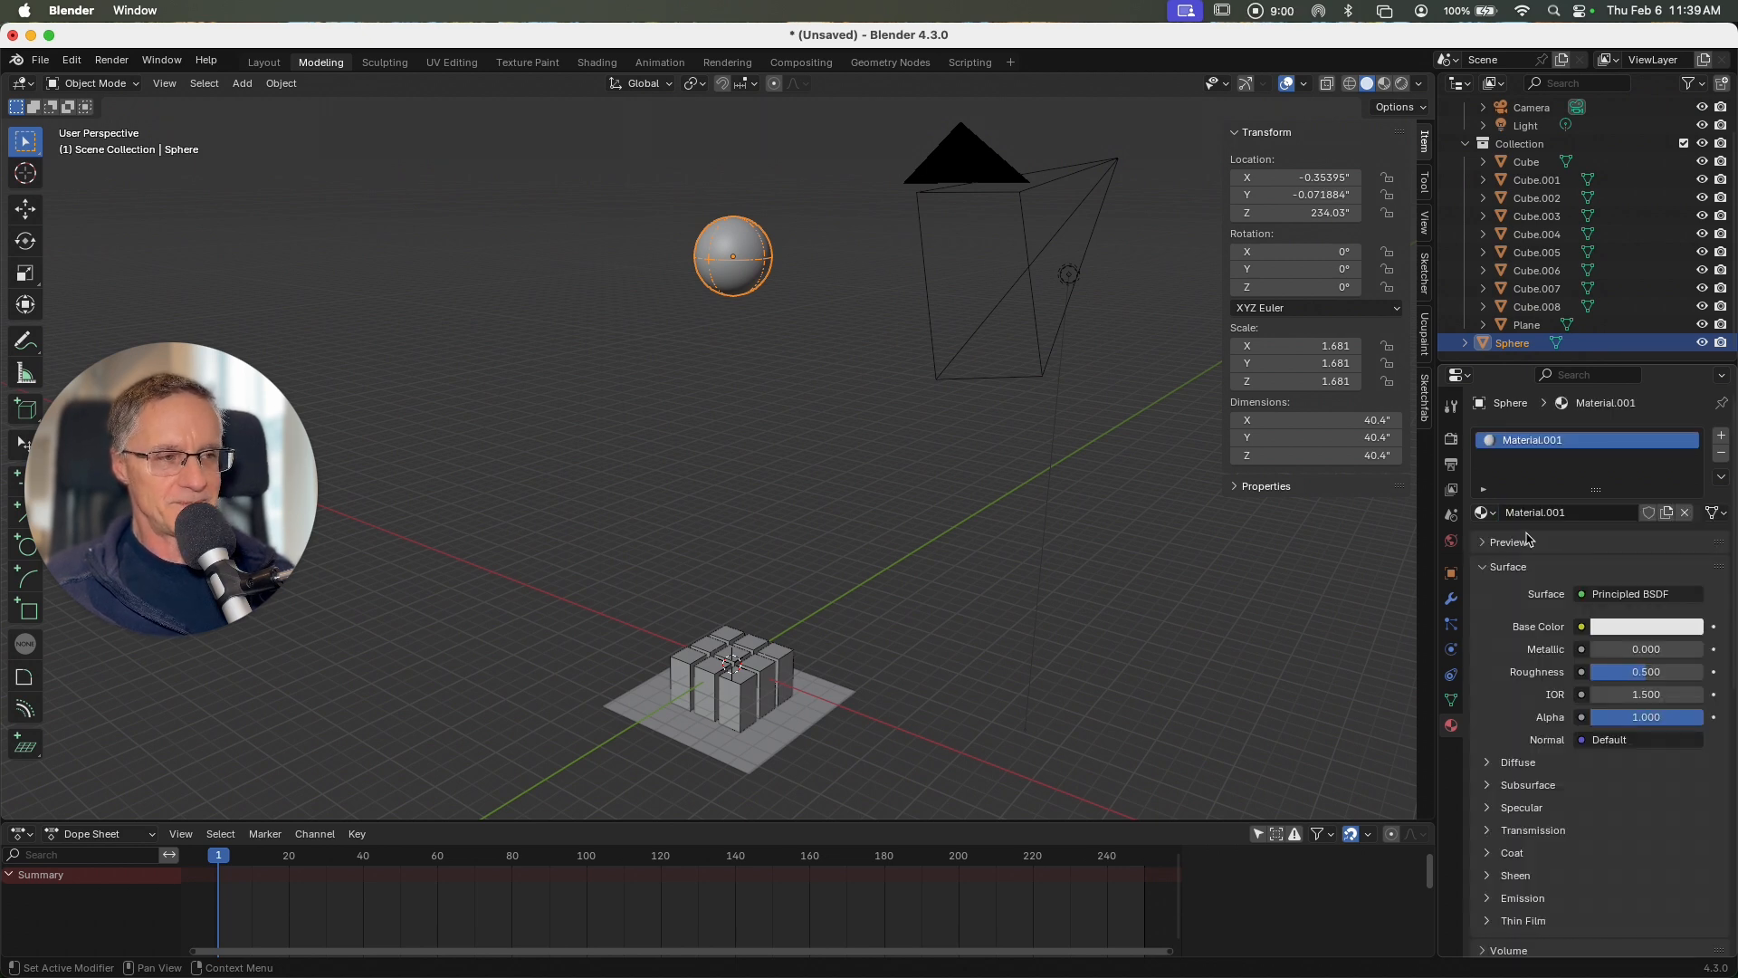
pyautogui.click(1657, 634)
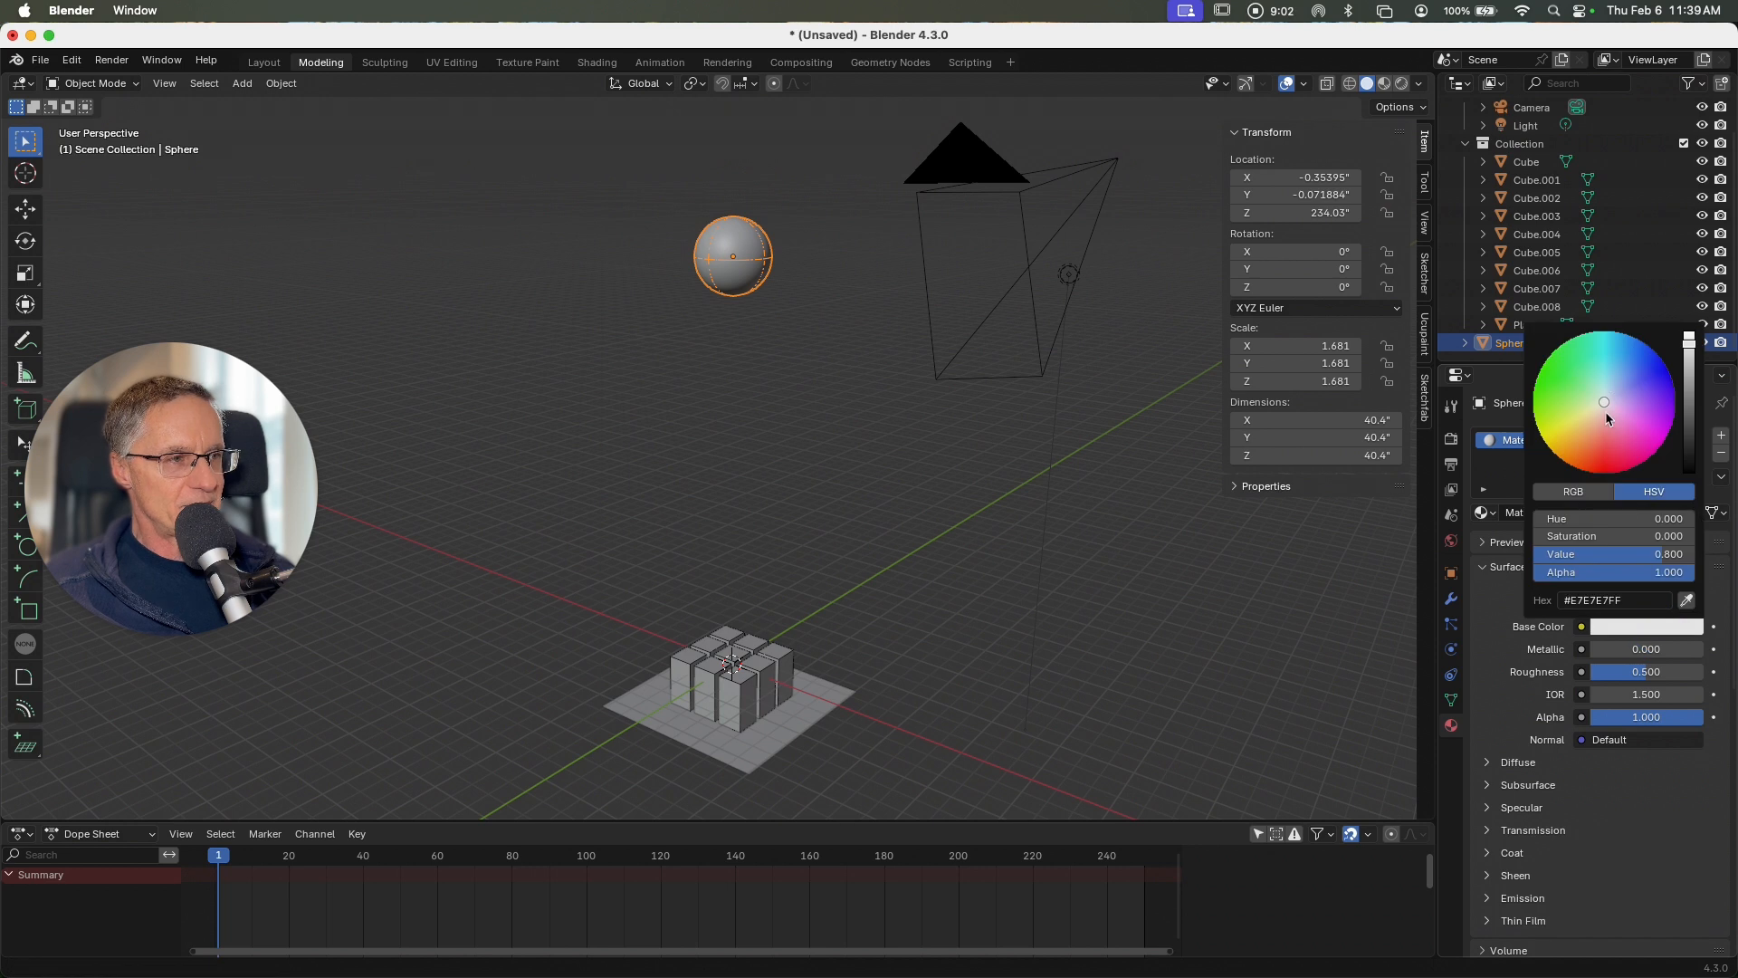
pyautogui.moveTo(1600, 404); pyautogui.dragTo(1598, 445)
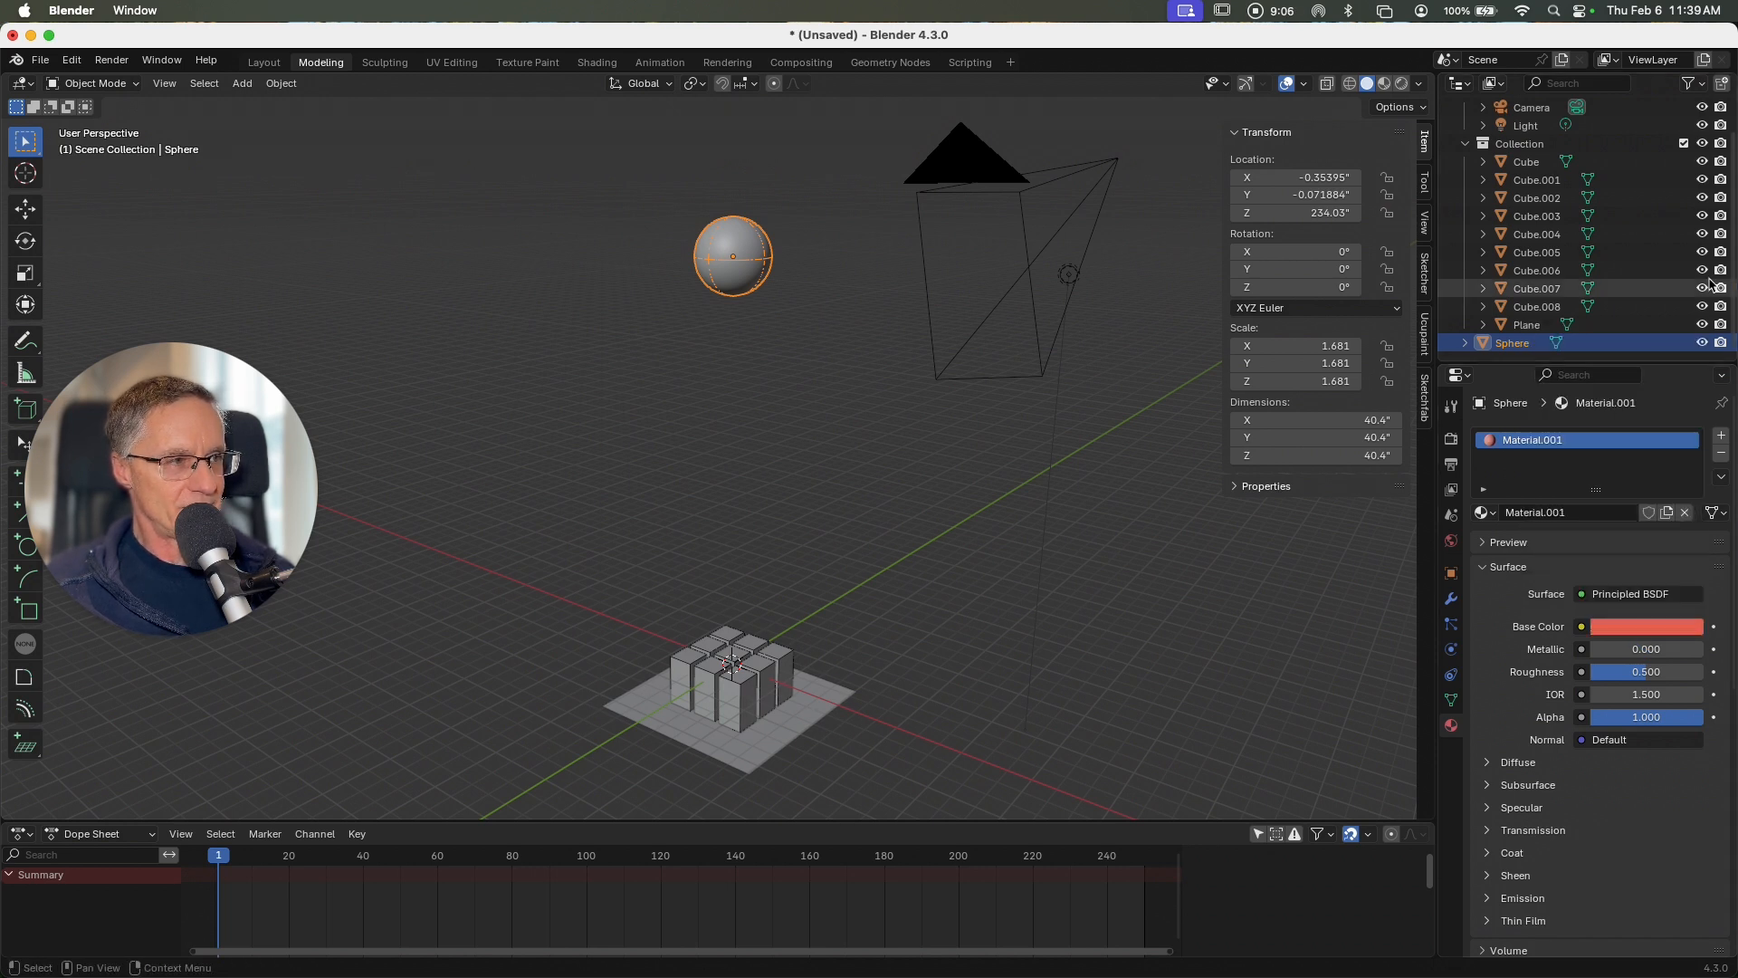
# Step: Darken the red base color of the sphere's material and lower its roughness
pyautogui.click(1649, 628)
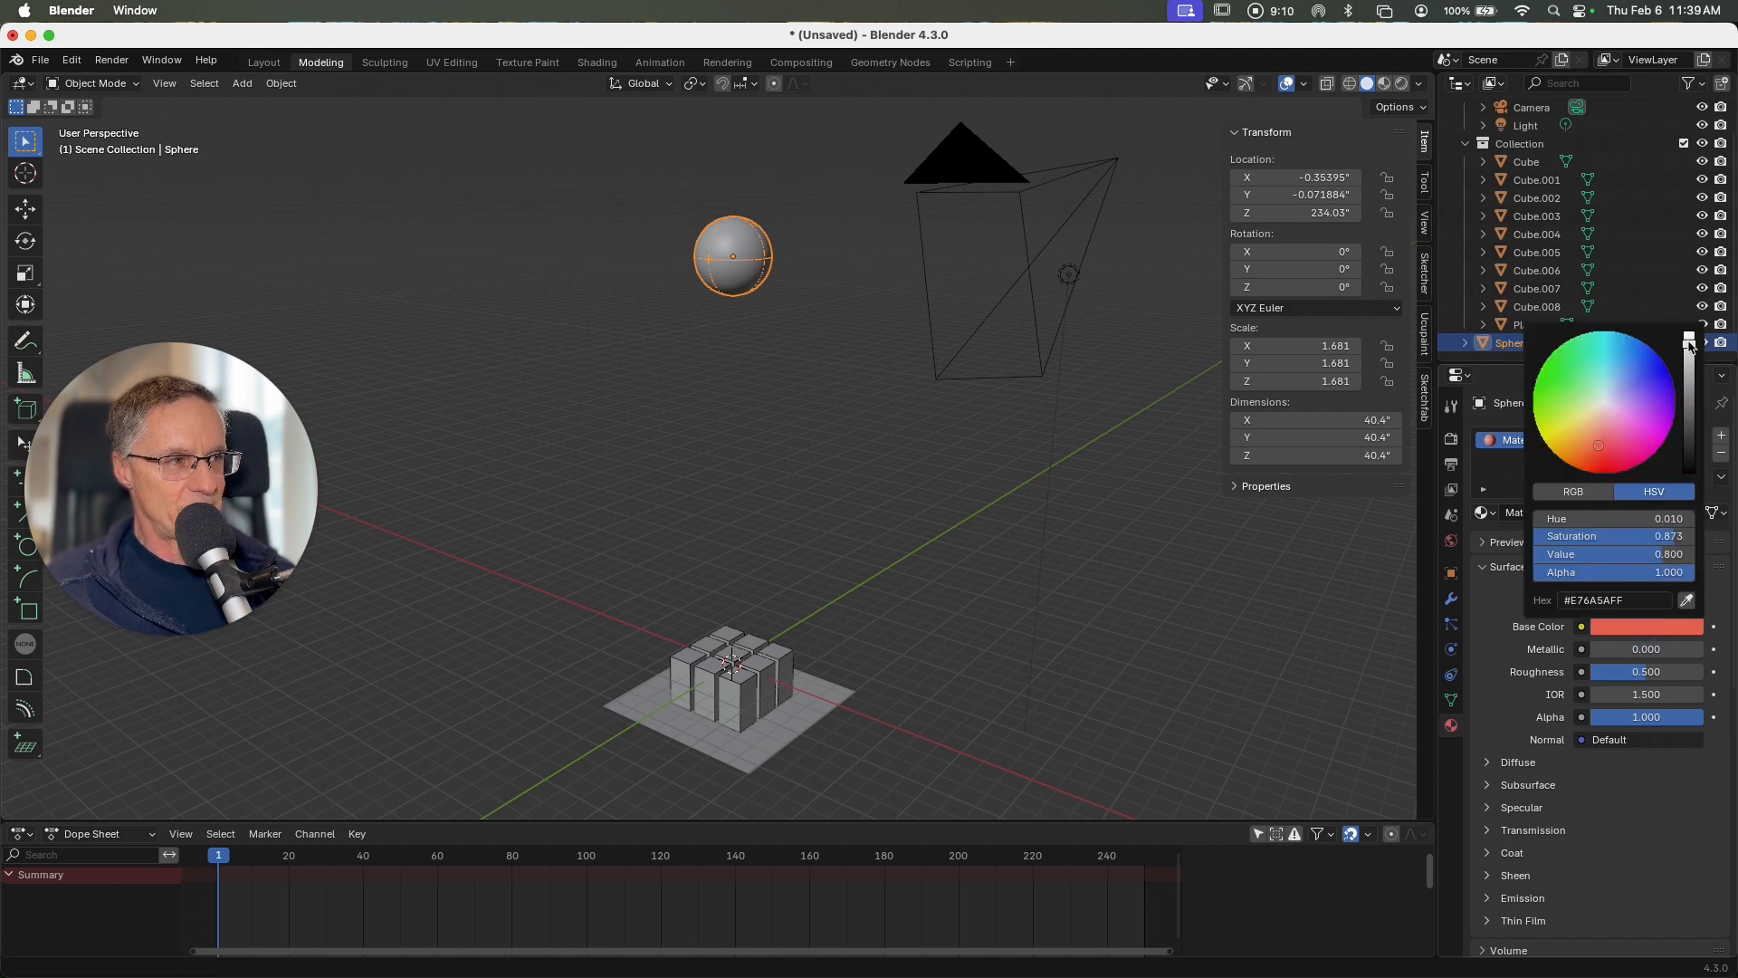
pyautogui.moveTo(1689, 347); pyautogui.dragTo(1689, 389)
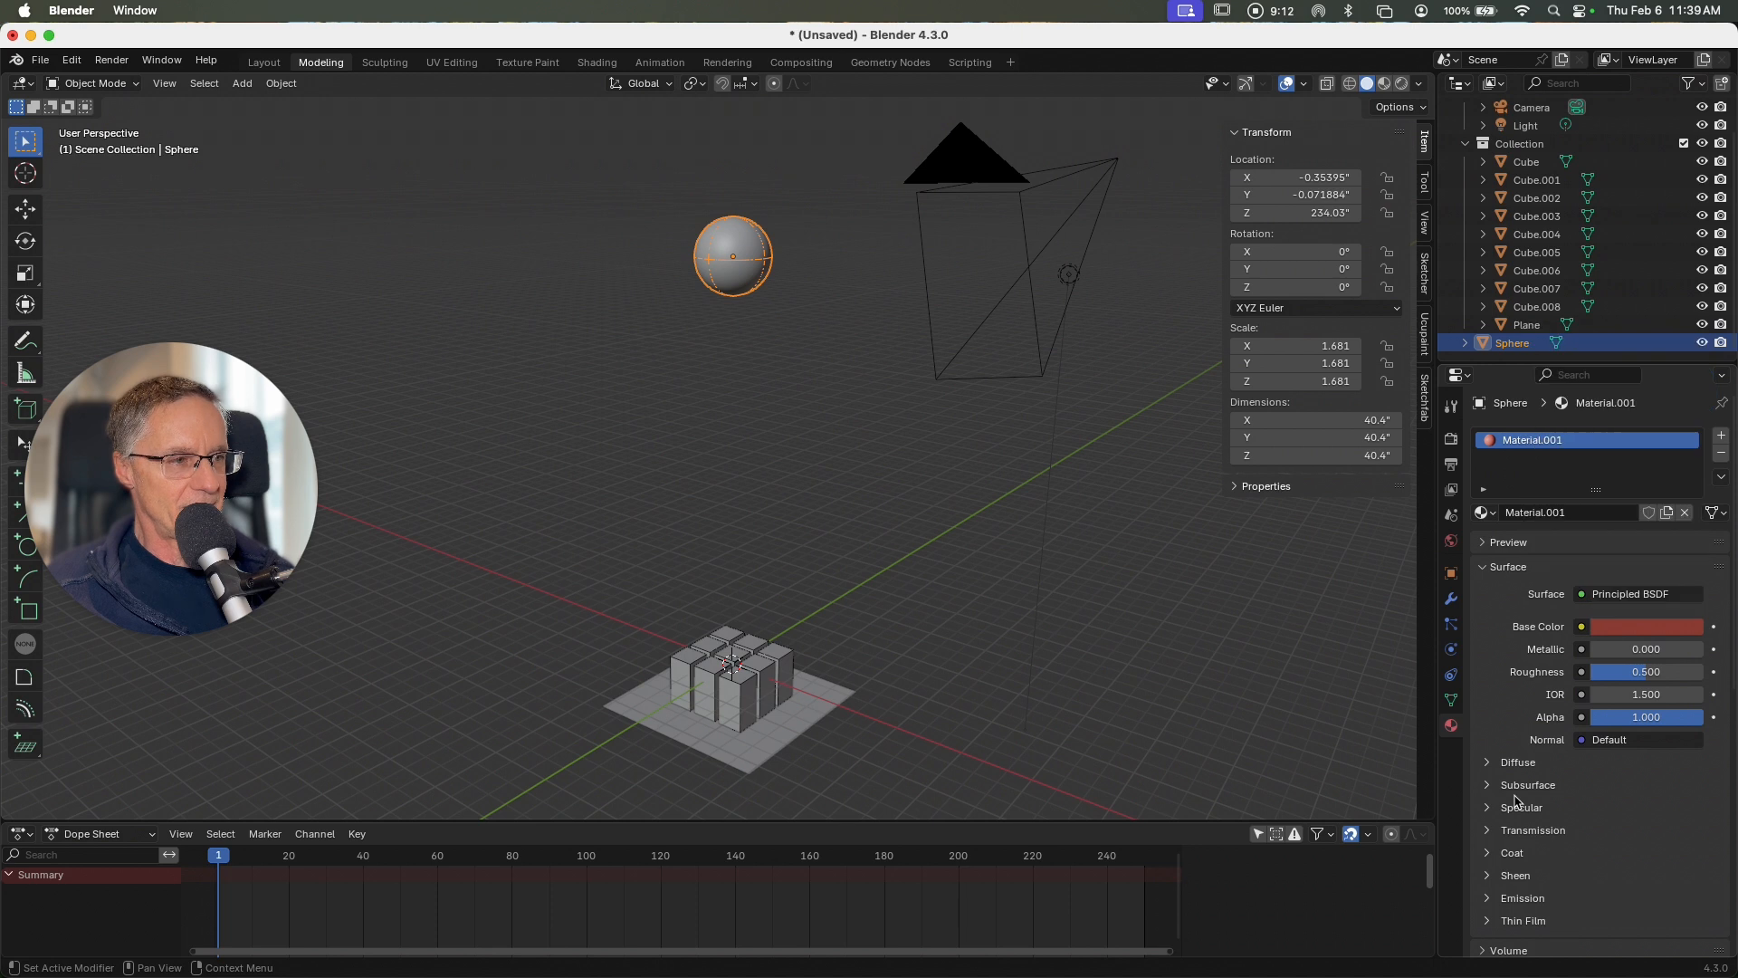
pyautogui.moveTo(1657, 679); pyautogui.dragTo(1573, 679)
# Step: Give the front corner block a new material with a blue base color of about #645BE7 and preview the scene in rendered shading
pyautogui.click(740, 692)
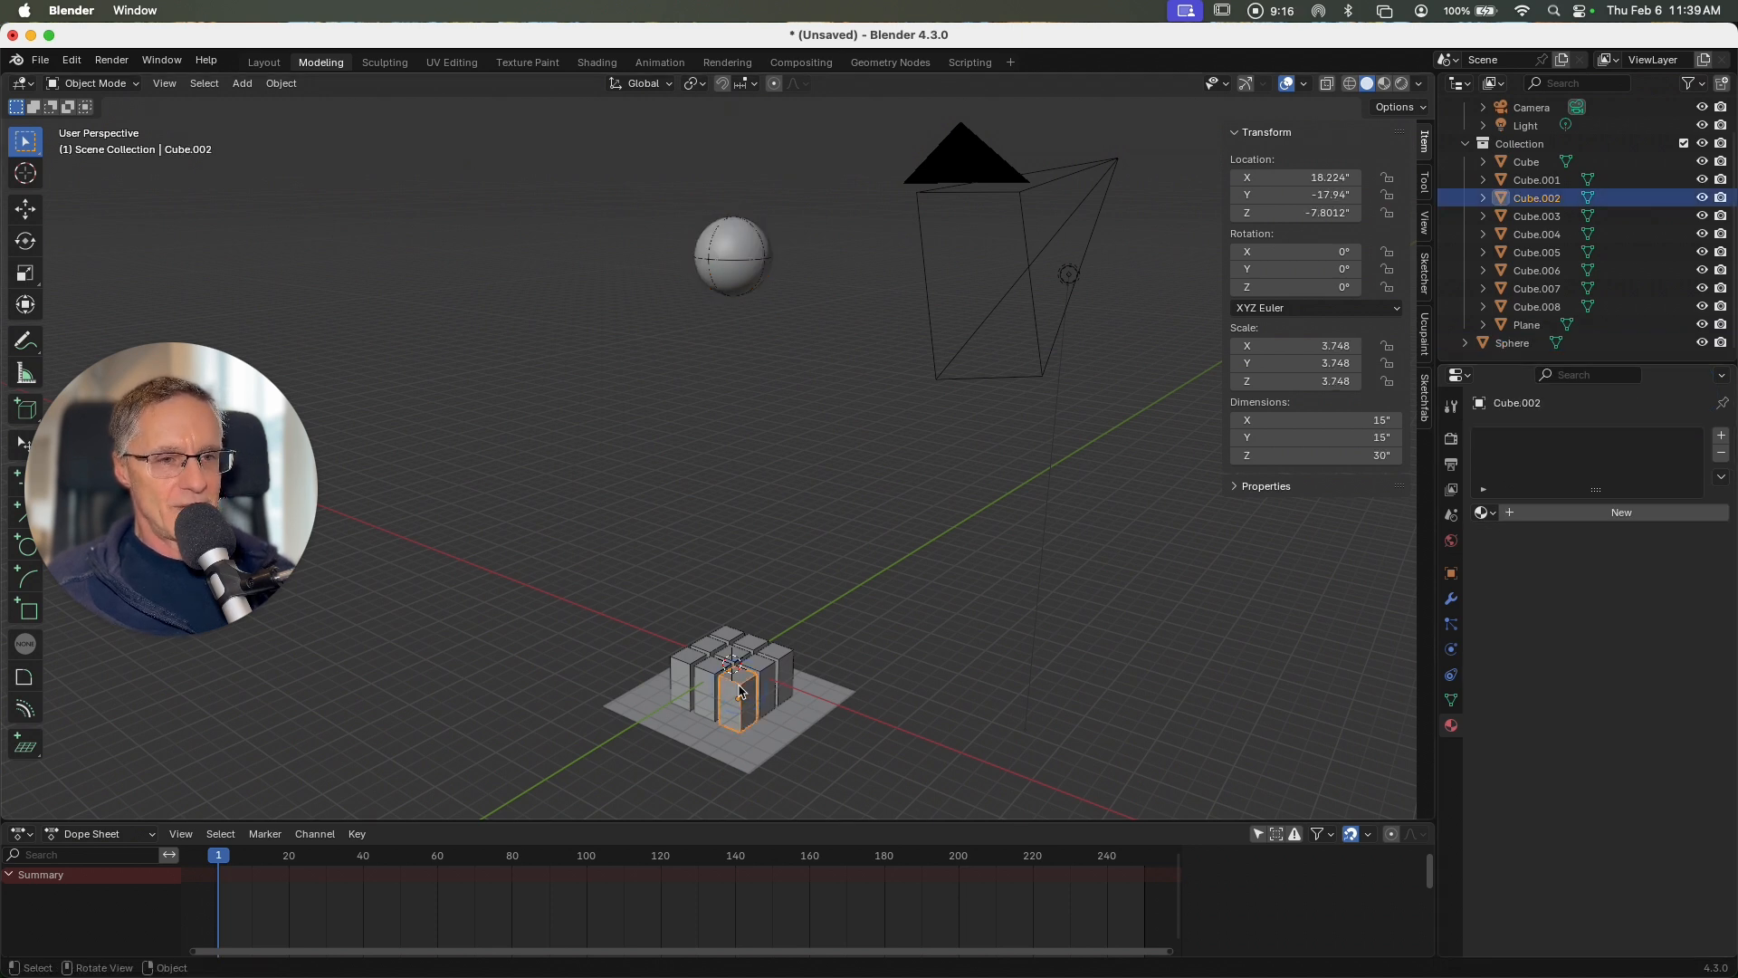
pyautogui.click(1582, 513)
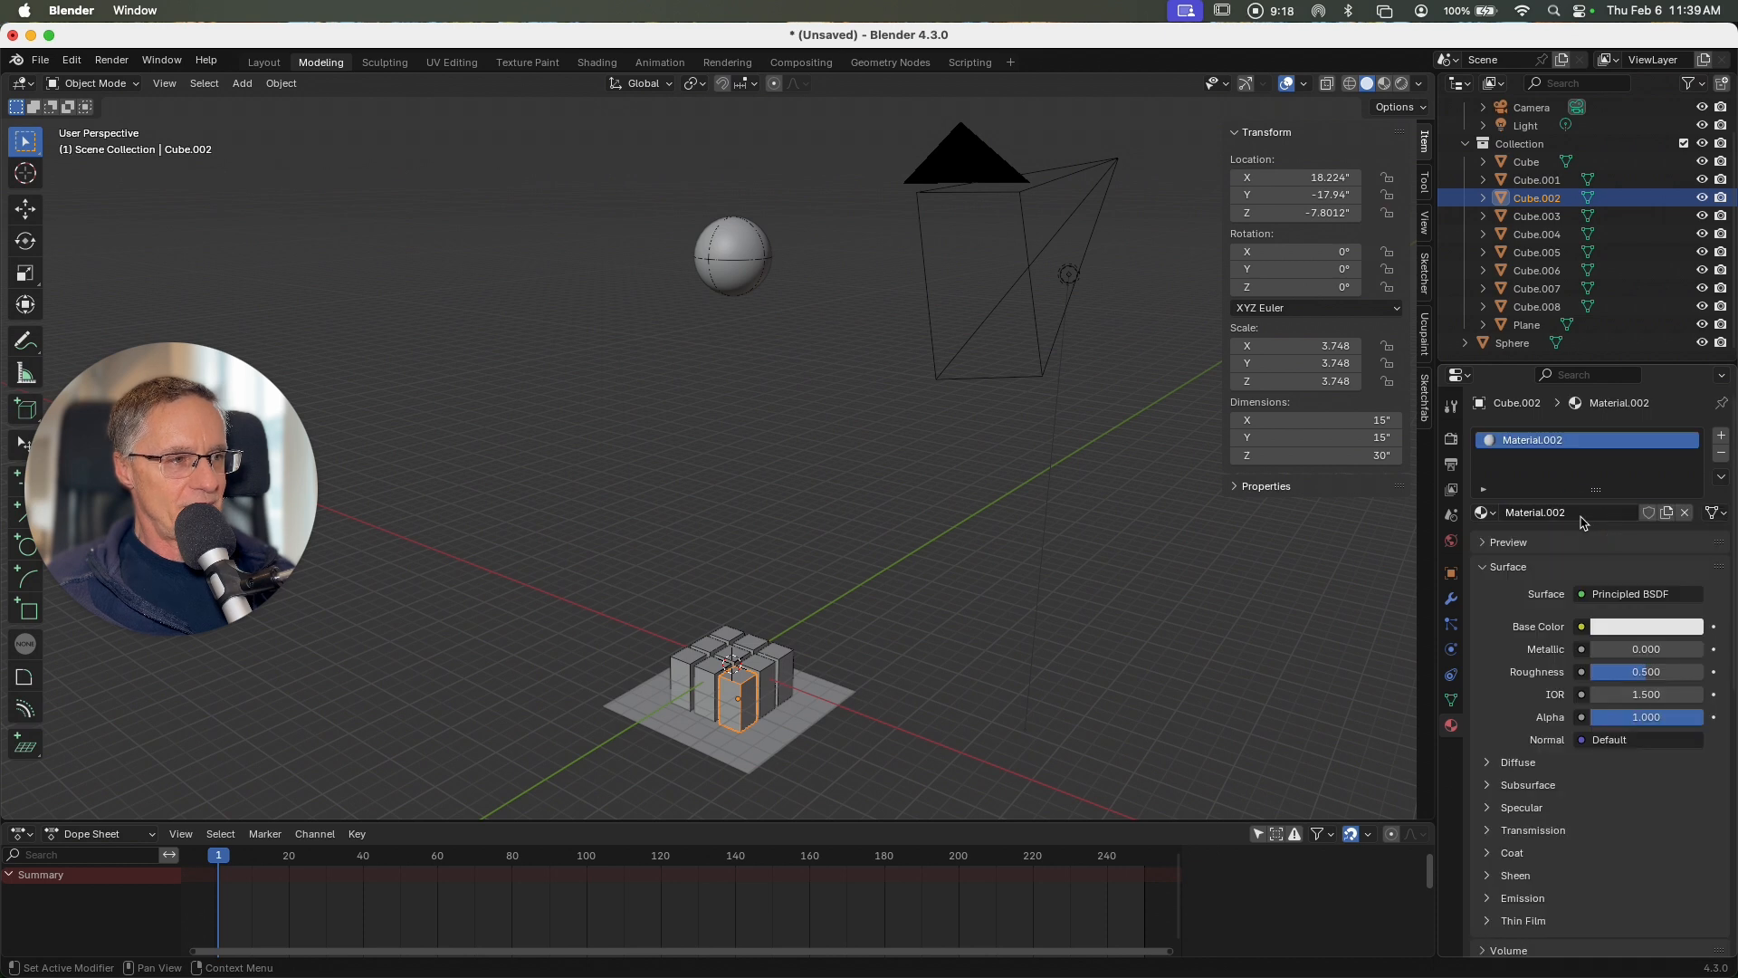
pyautogui.click(1629, 627)
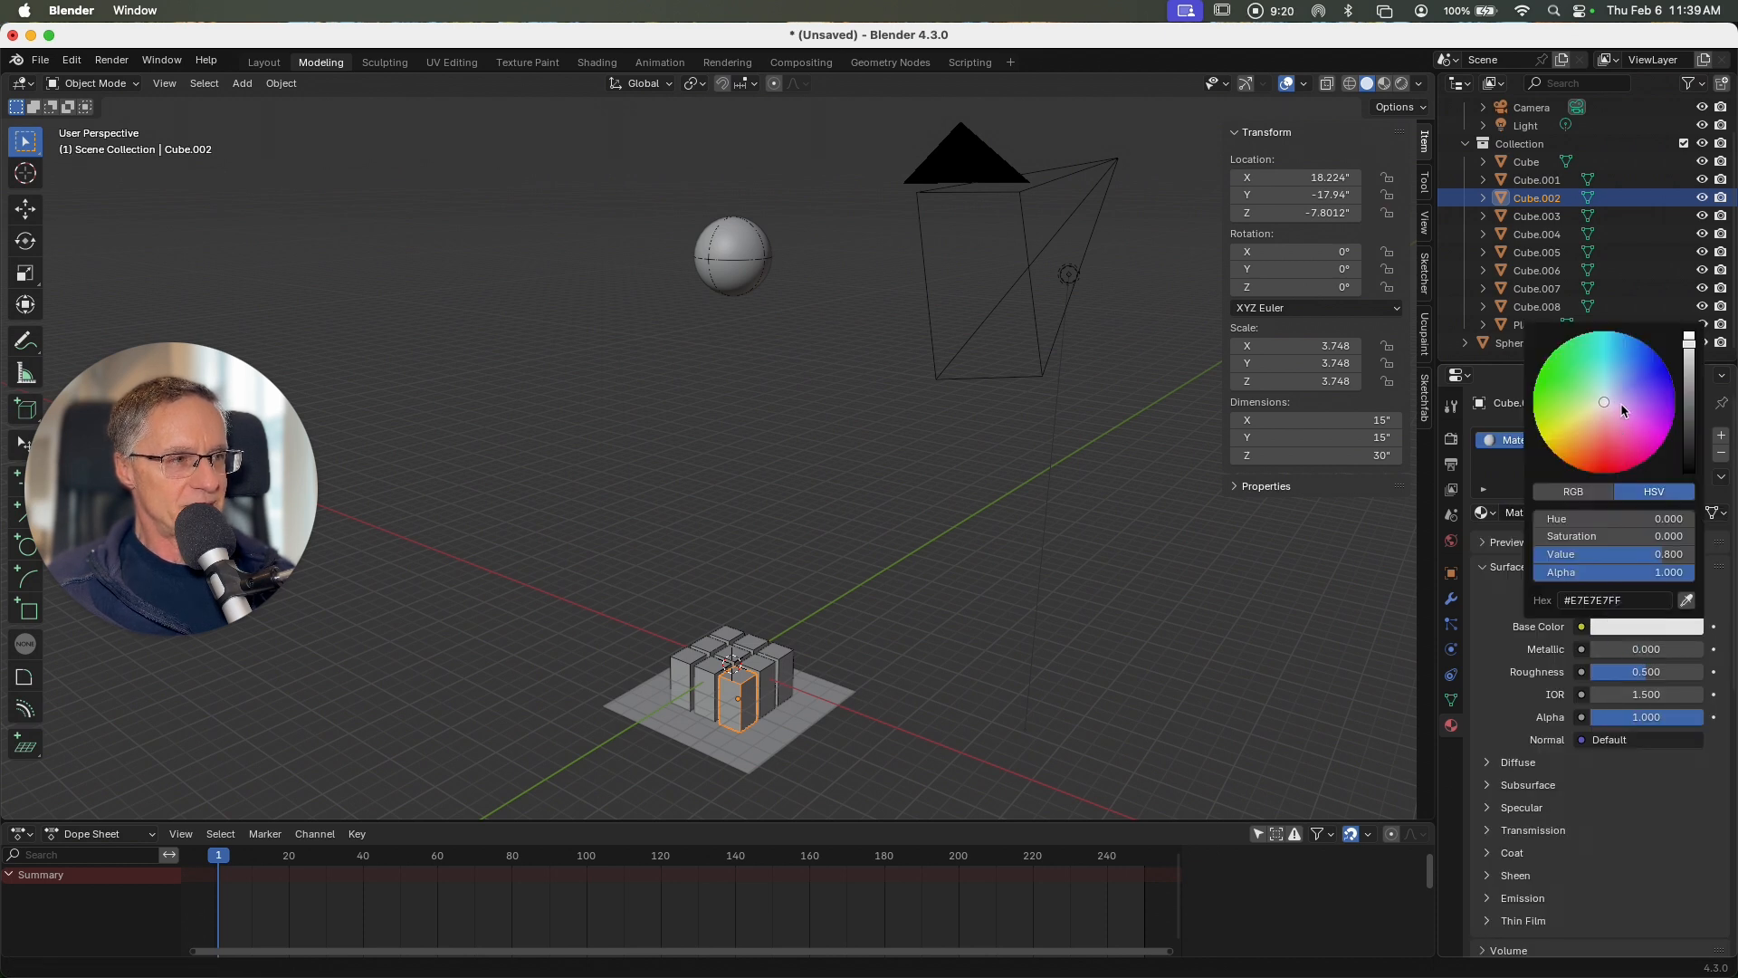
pyautogui.moveTo(1599, 401); pyautogui.dragTo(1642, 383)
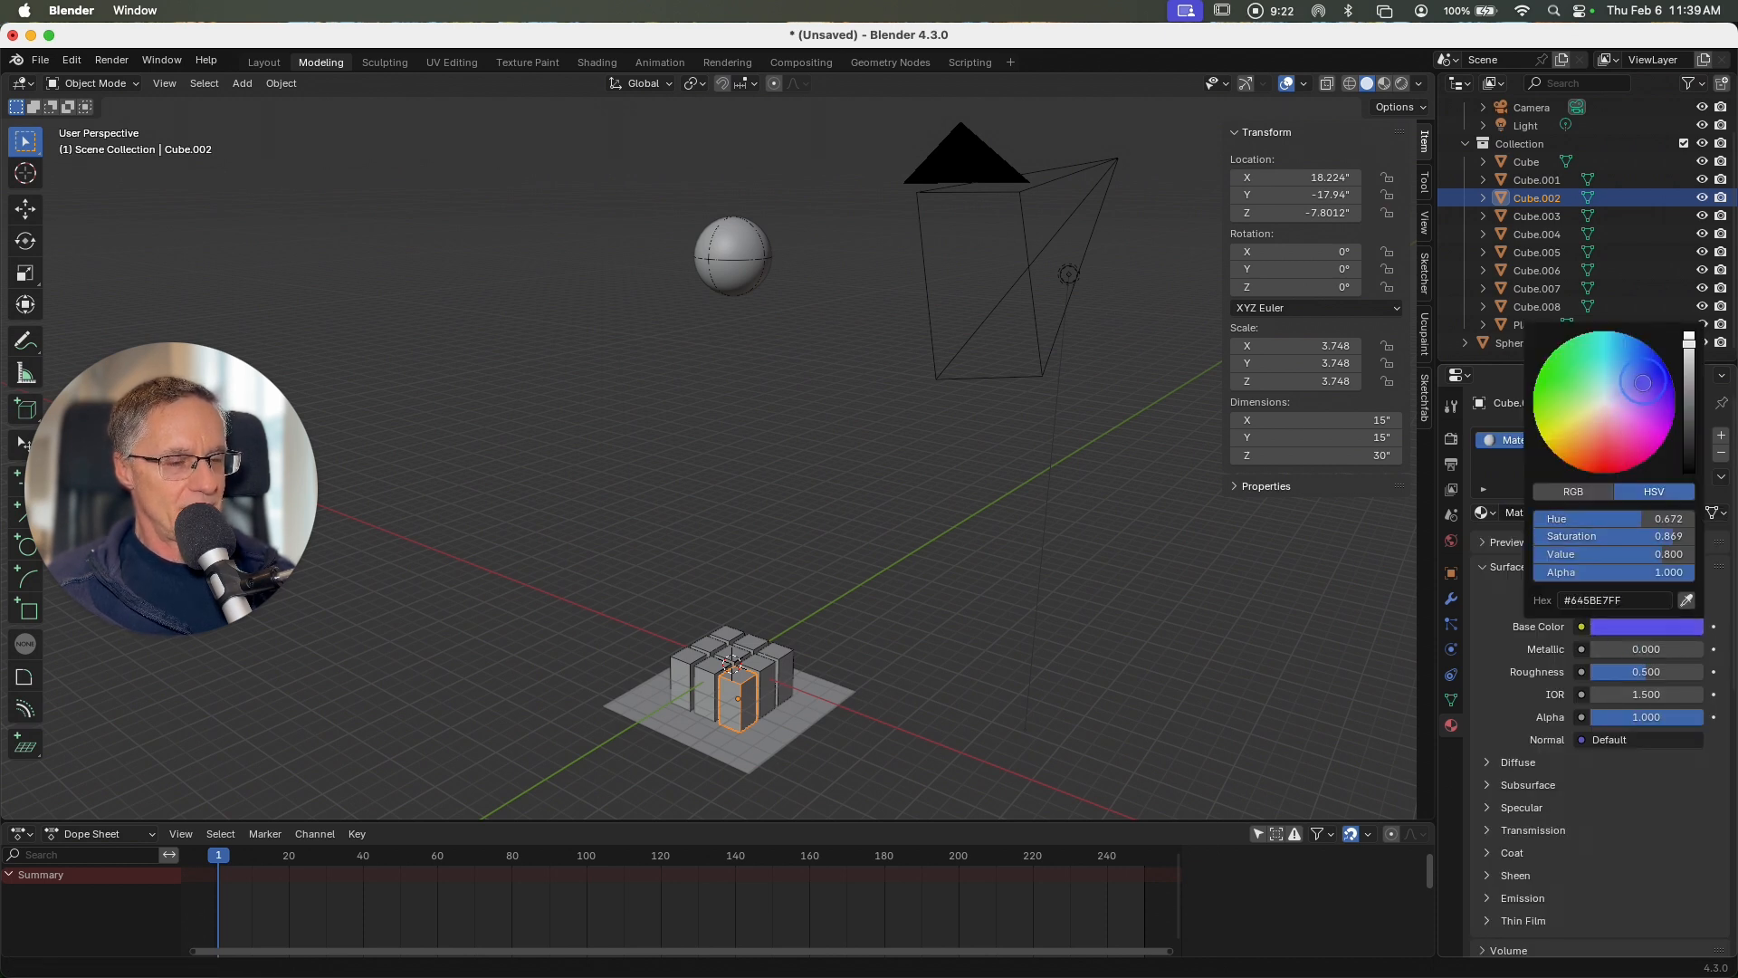
pyautogui.click(1232, 556)
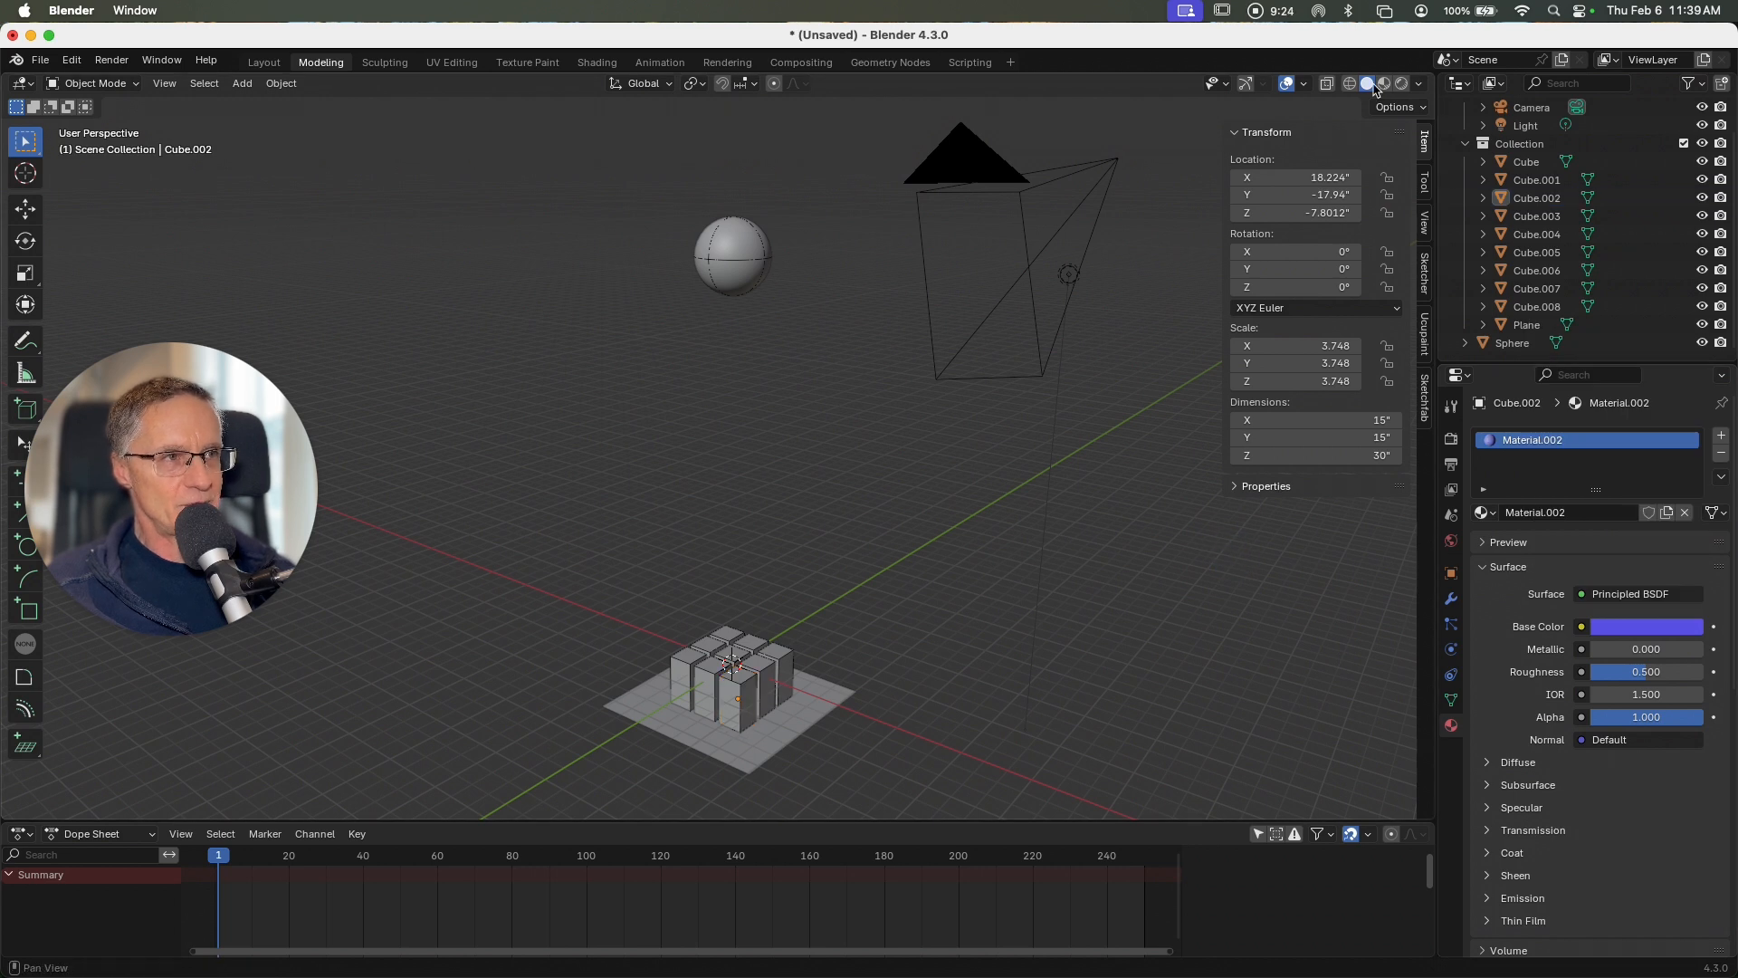
pyautogui.click(1401, 85)
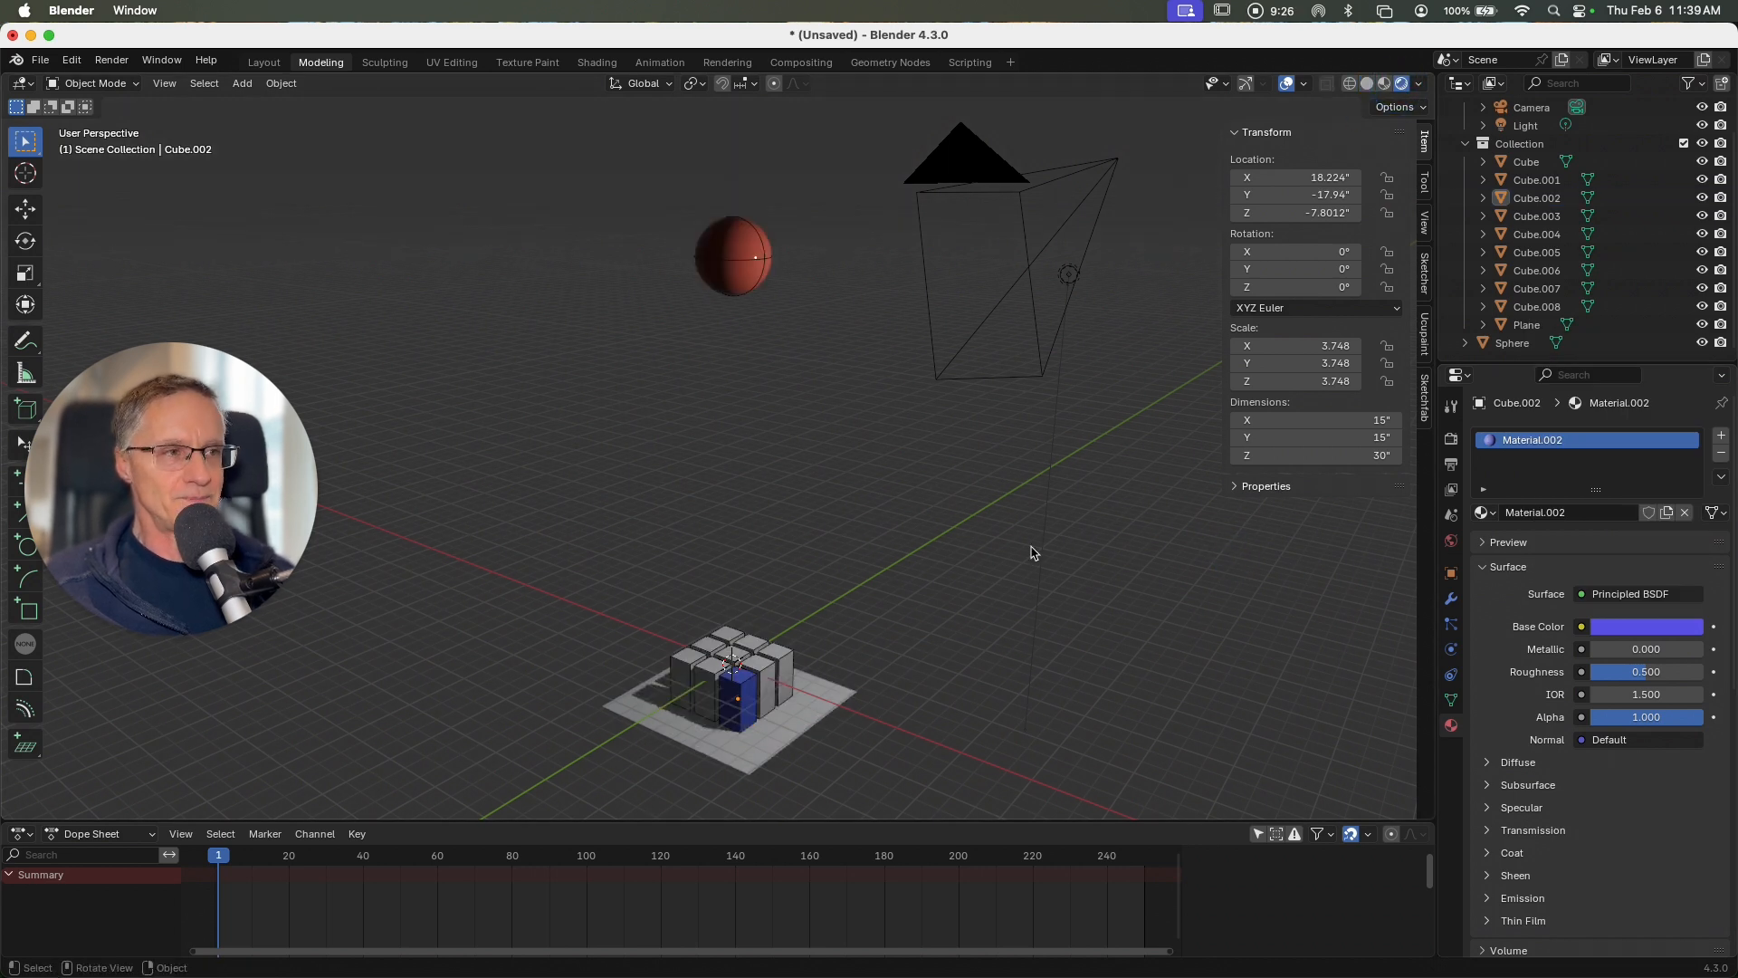
pyautogui.click(1529, 182)
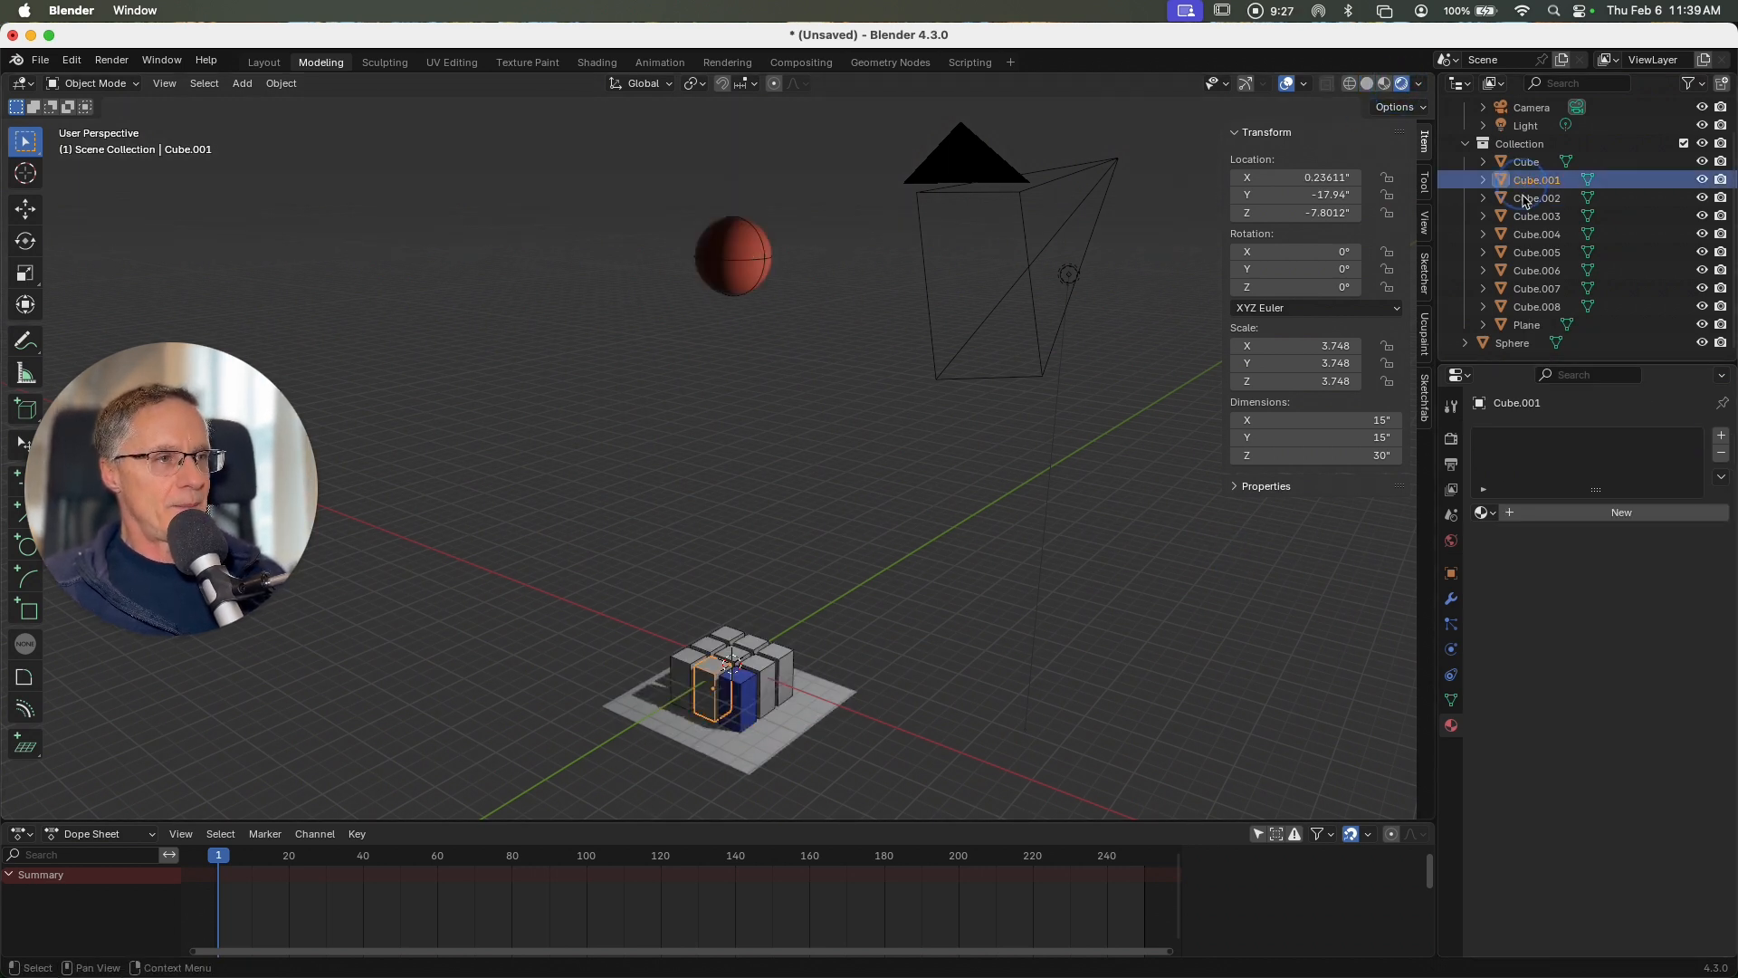
pyautogui.keyDown('shift'); pyautogui.click(1536, 307); pyautogui.keyUp('shift')
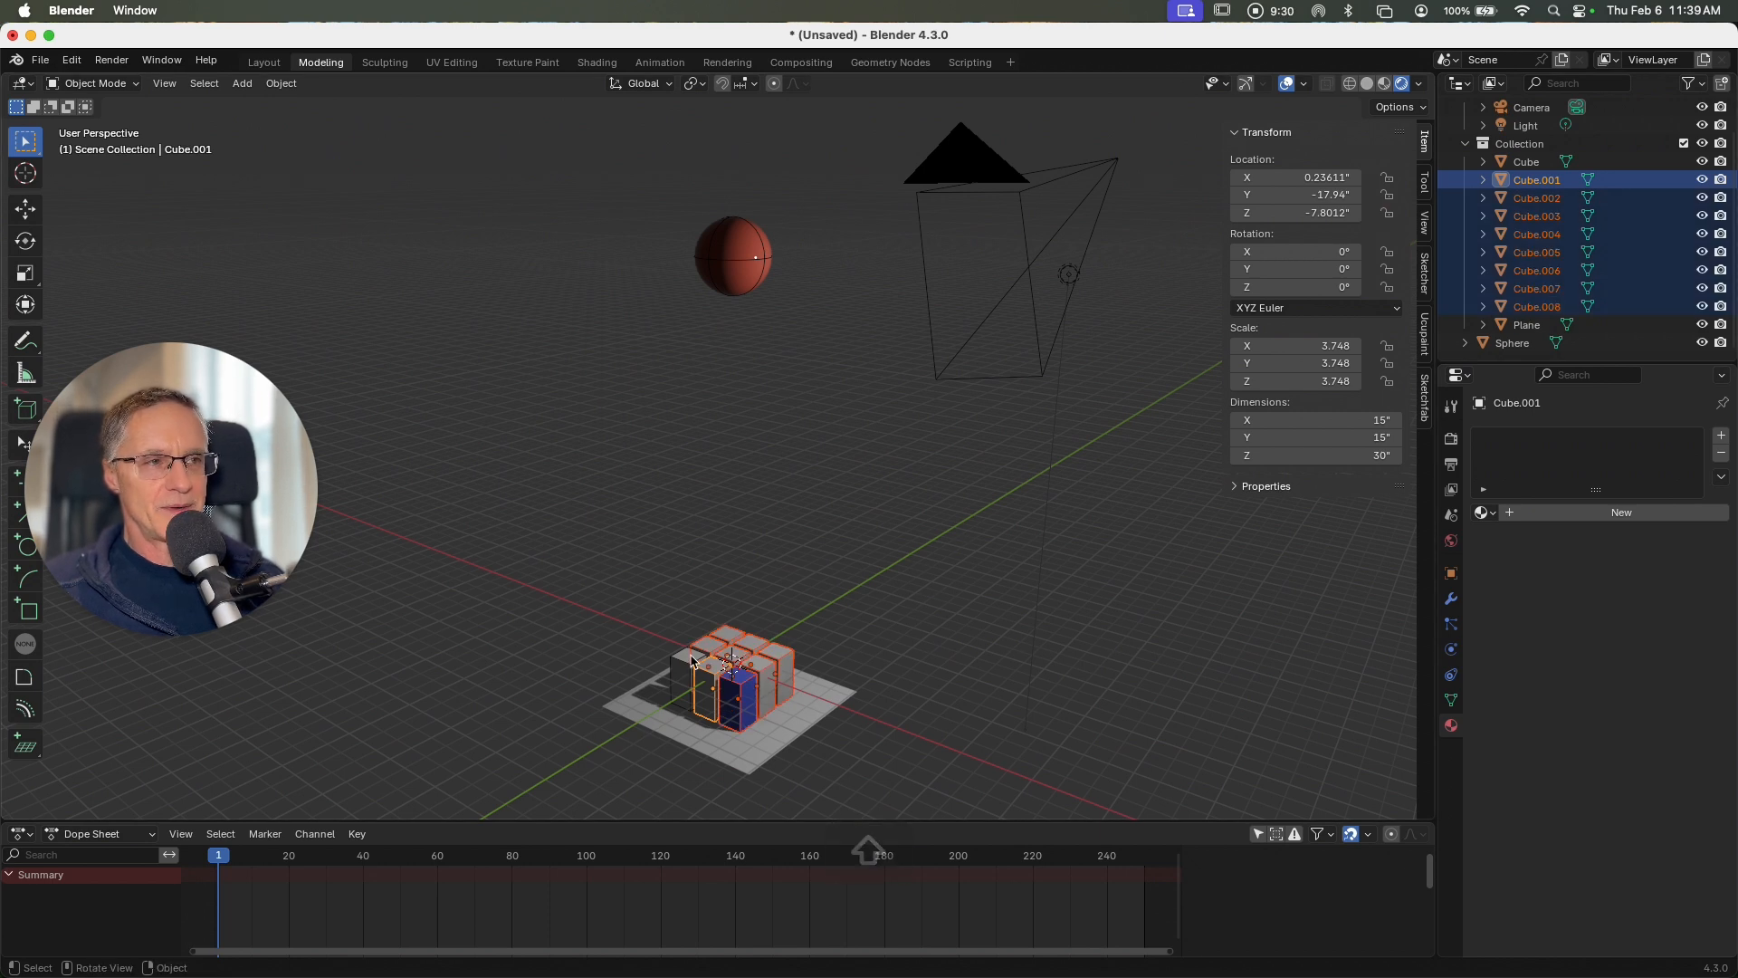
pyautogui.click(1526, 161)
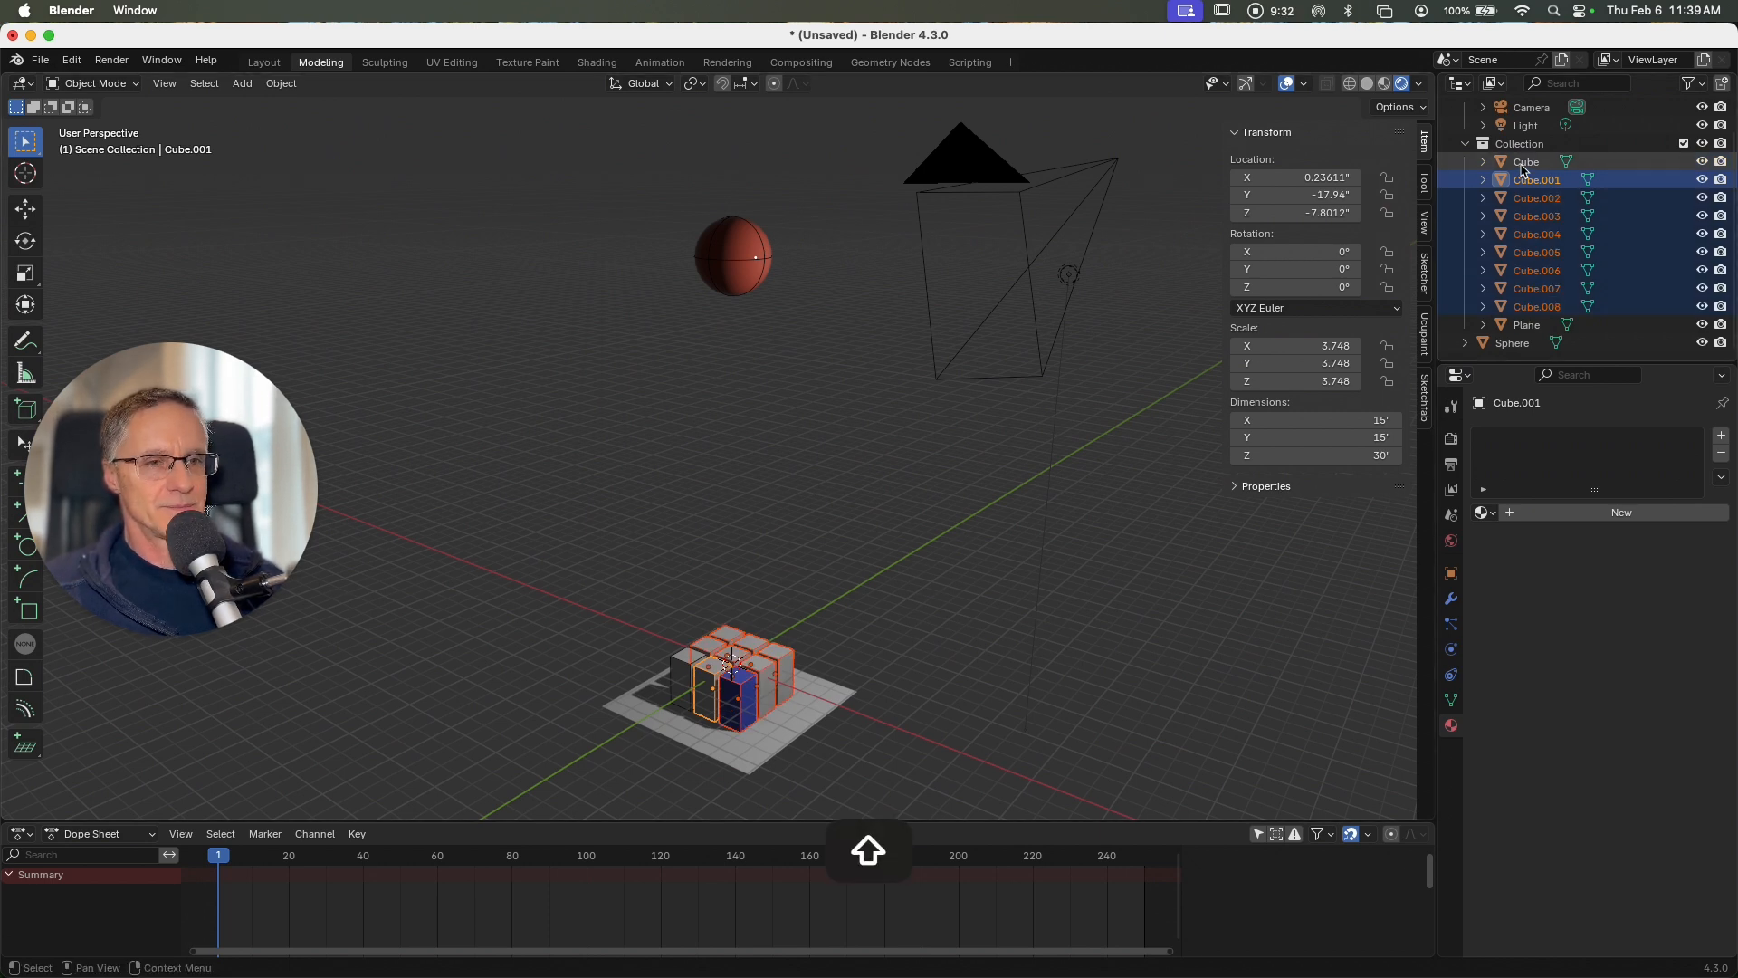
pyautogui.keyDown('shift'); pyautogui.click(1543, 311); pyautogui.keyUp('shift')
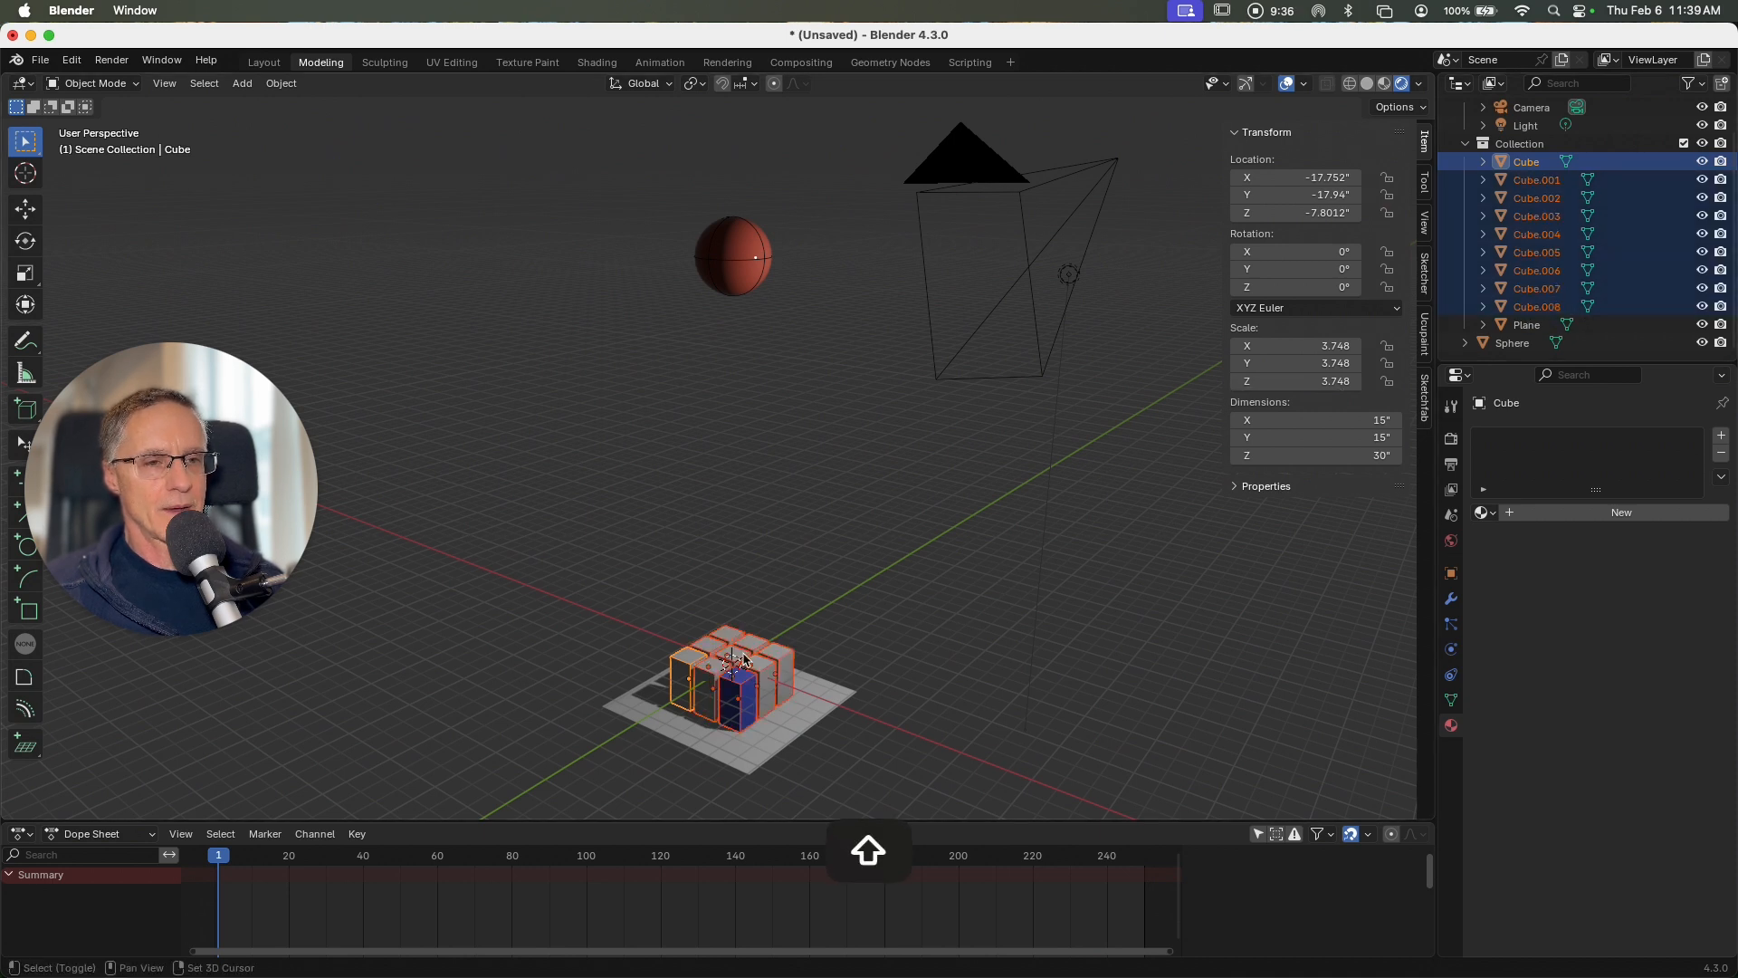
pyautogui.keyDown('shift'); pyautogui.click(748, 702); pyautogui.keyUp('shift')
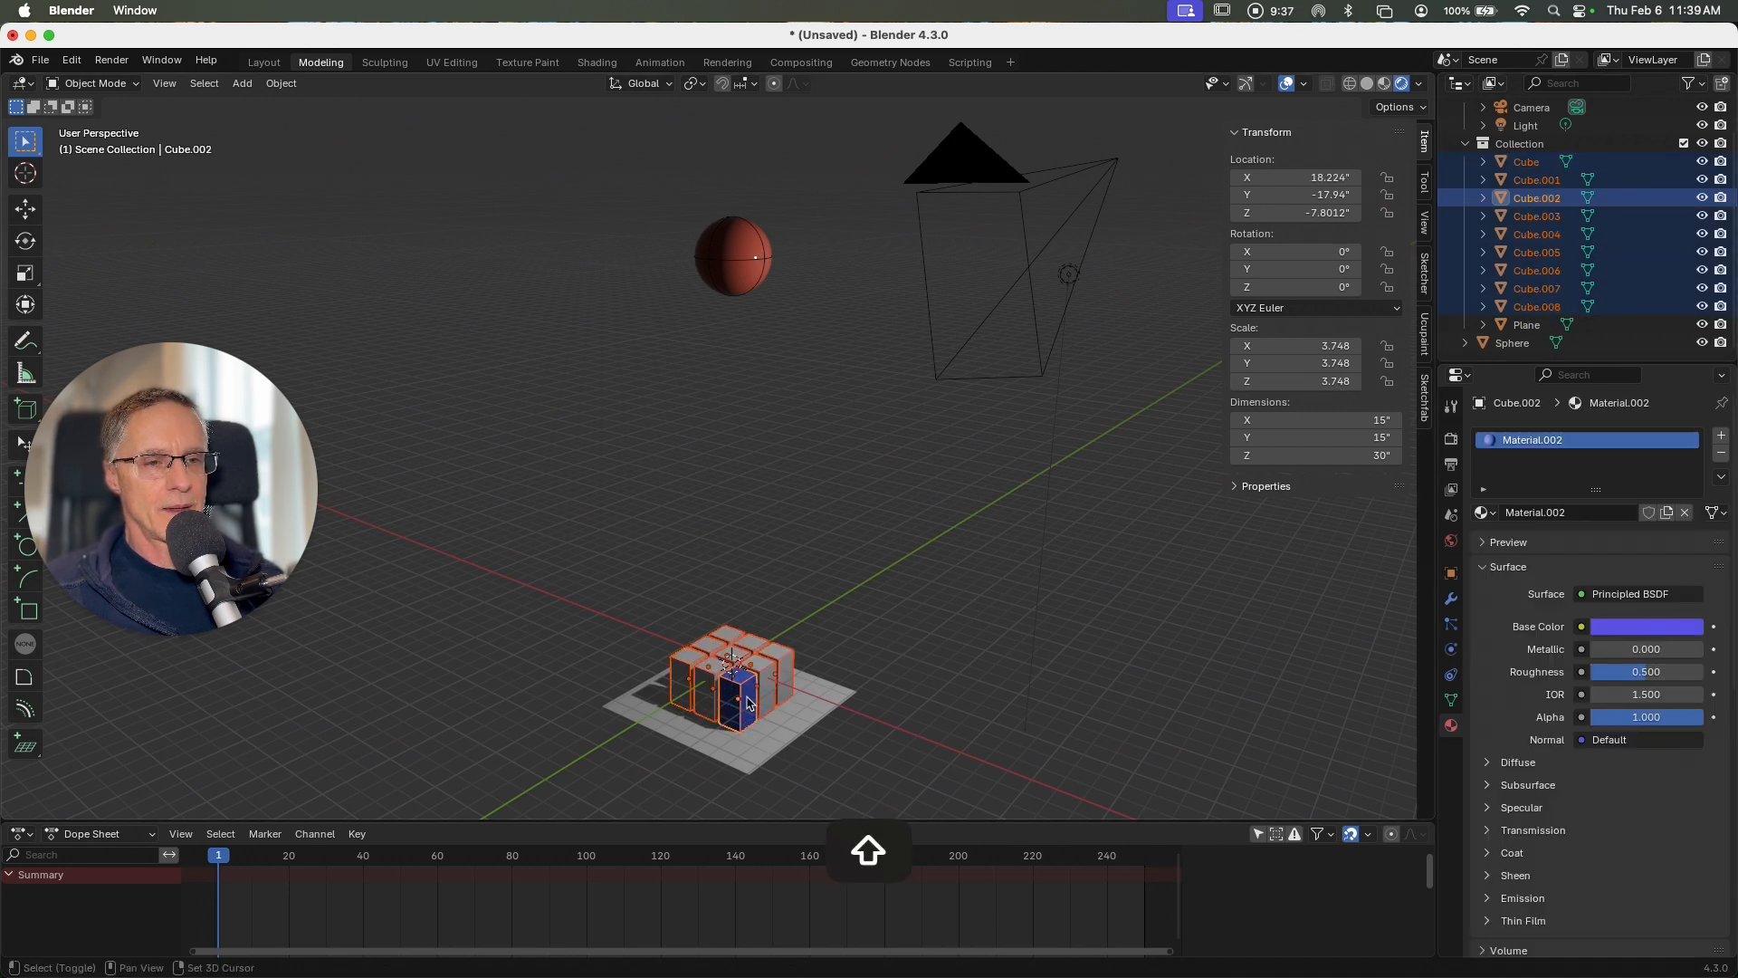
pyautogui.click(936, 682)
# Step: Link the front corner block's blue material to the other blocks of the grid, leaving out the far corner block Cube.008
pyautogui.click(701, 659)
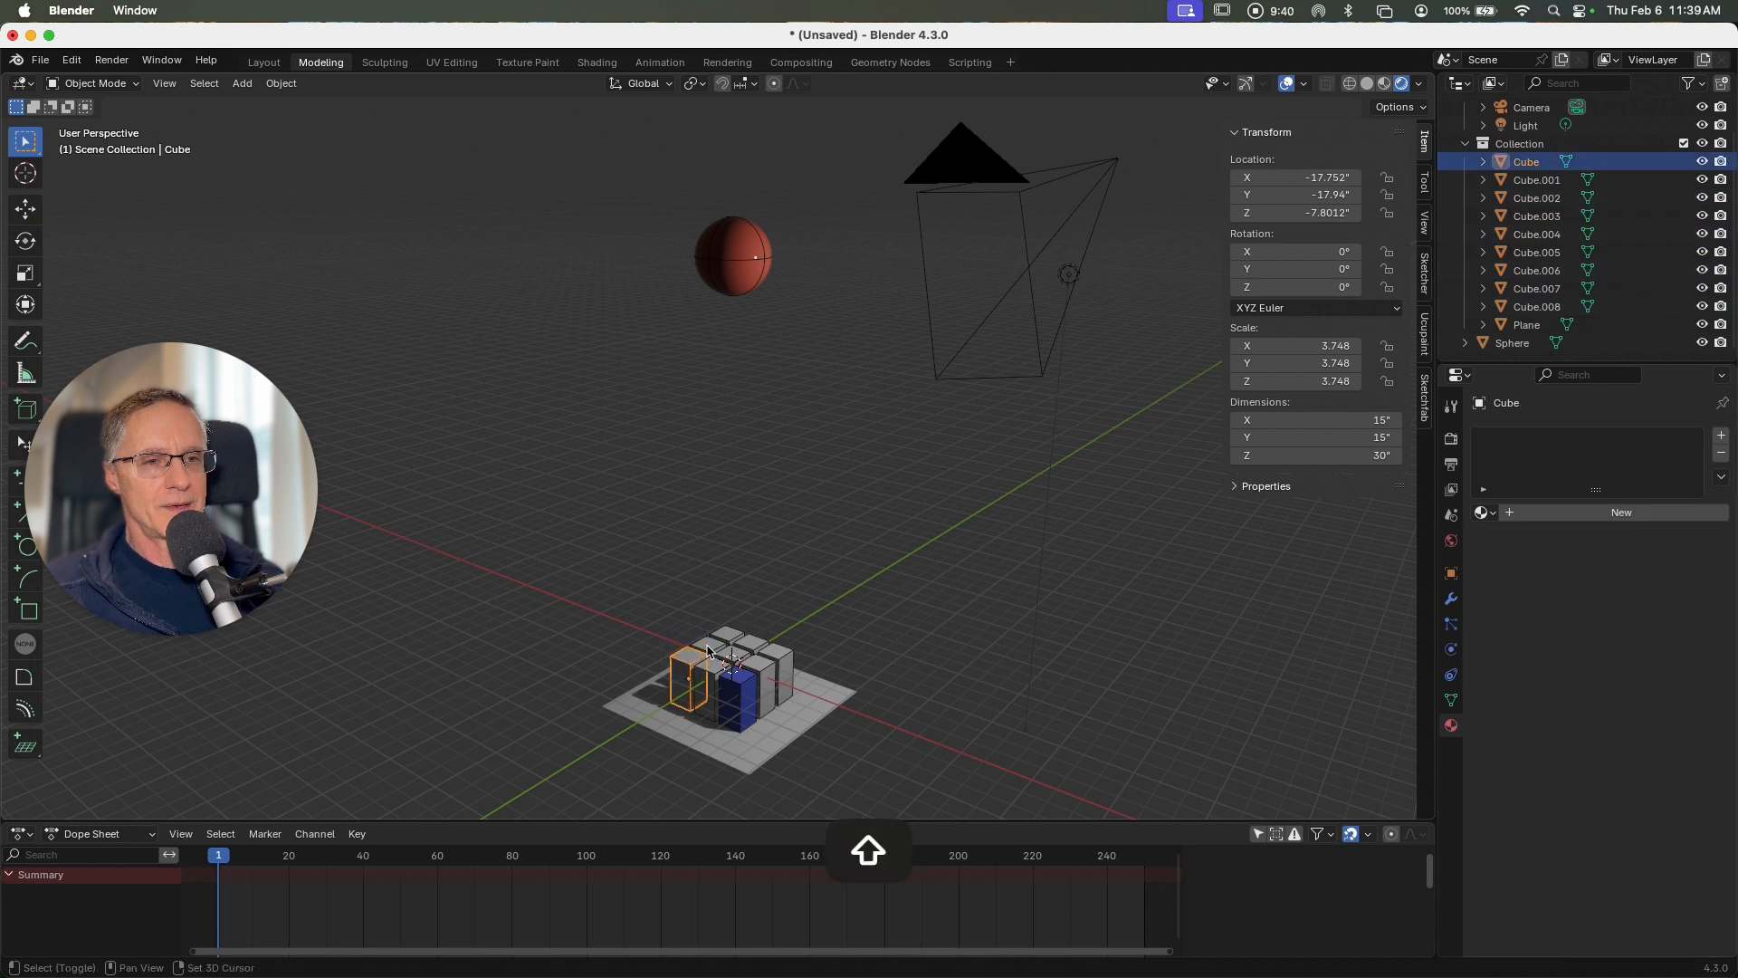
pyautogui.keyDown('shift'); pyautogui.click(709, 650); pyautogui.keyUp('shift')
pyautogui.keyDown('shift'); pyautogui.click(732, 636); pyautogui.keyUp('shift')
pyautogui.keyDown('shift'); pyautogui.click(750, 646); pyautogui.keyUp('shift')
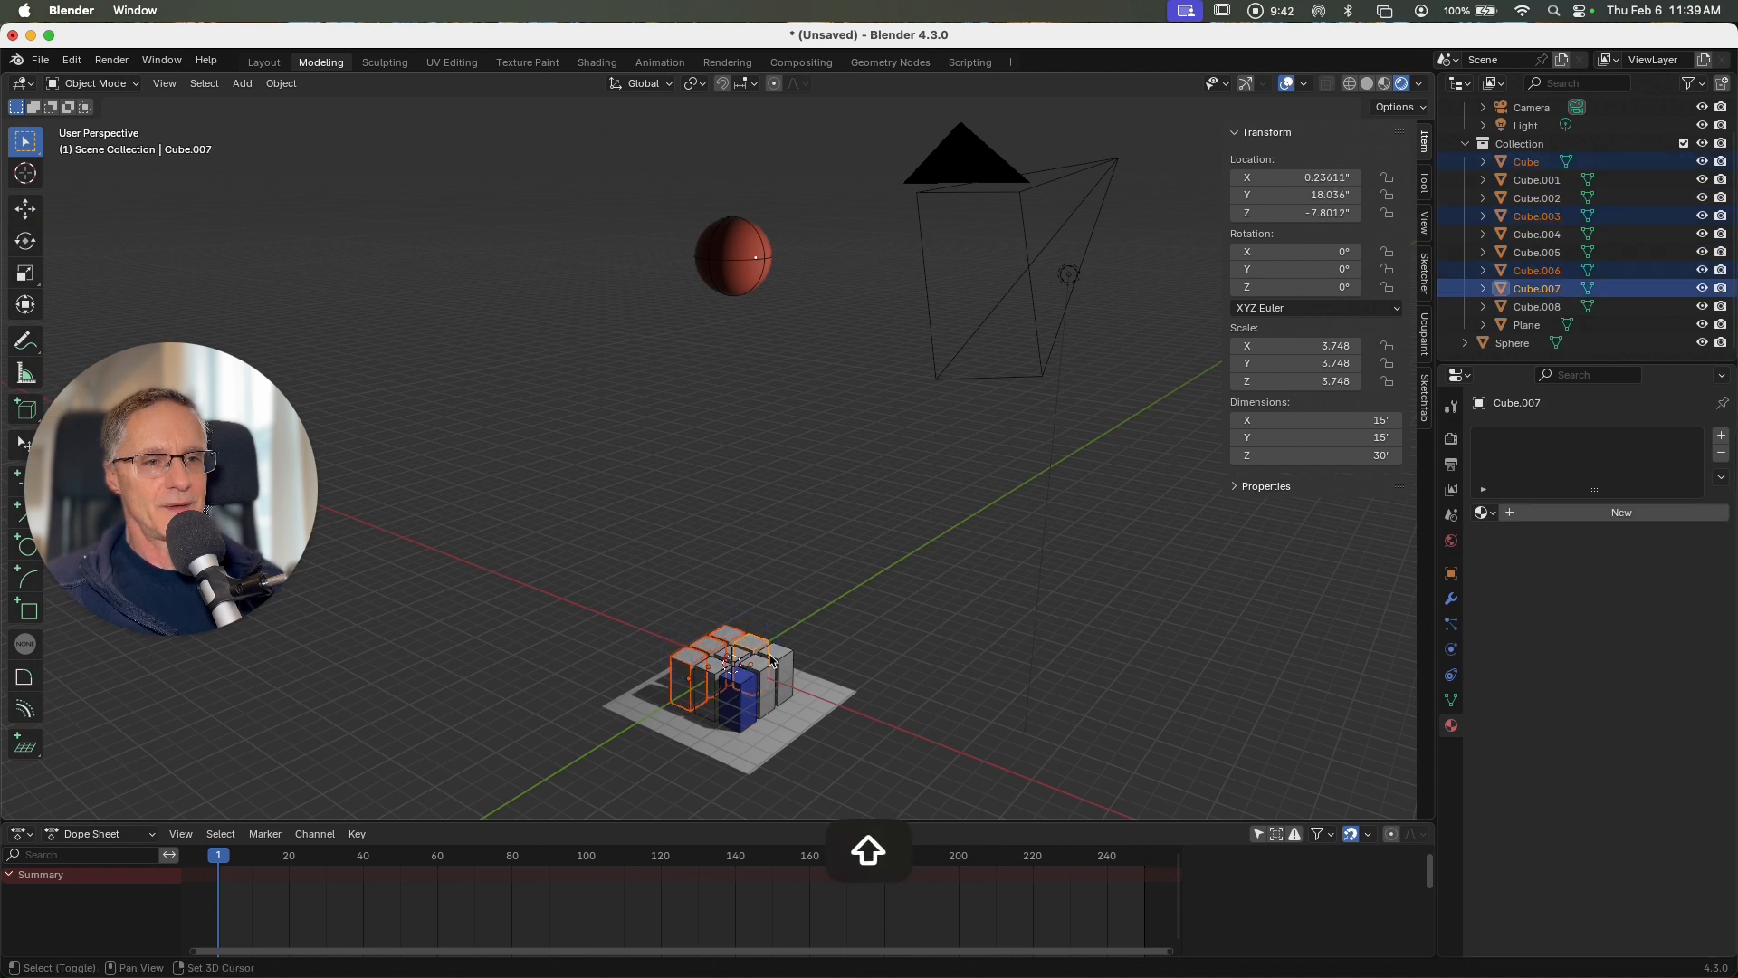
pyautogui.keyDown('shift'); pyautogui.click(769, 668); pyautogui.keyUp('shift')
pyautogui.keyDown('shift'); pyautogui.click(721, 670); pyautogui.keyUp('shift')
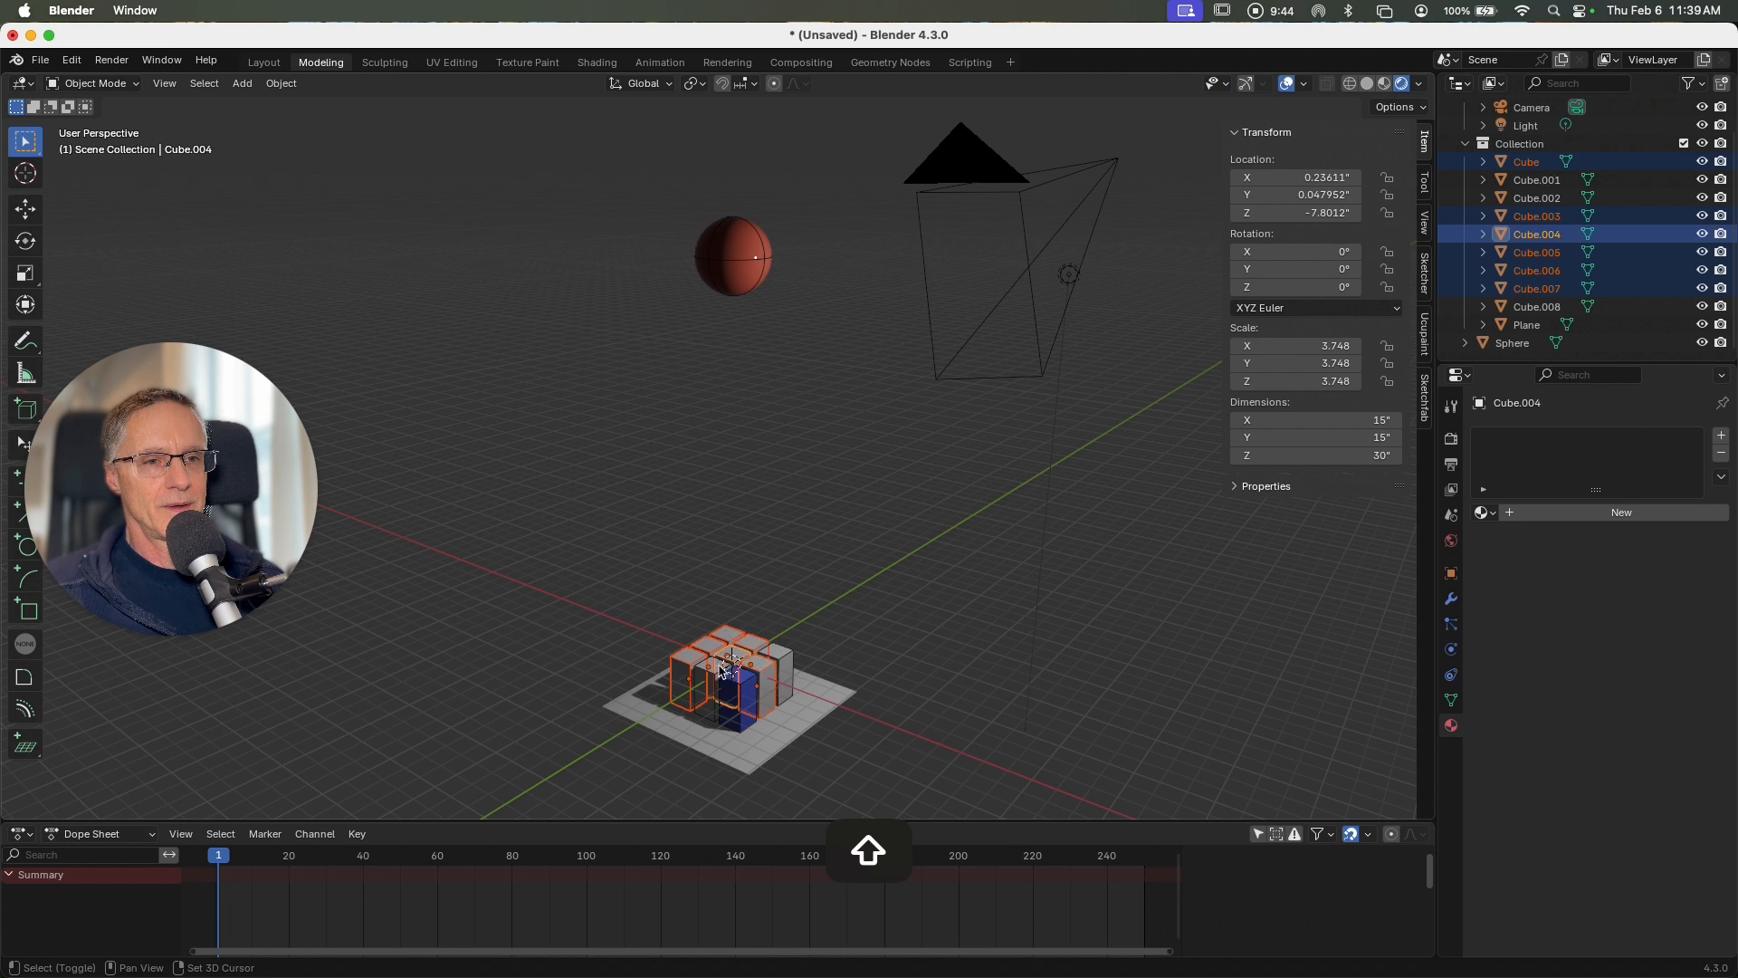
pyautogui.keyDown('shift'); pyautogui.click(721, 678); pyautogui.keyUp('shift')
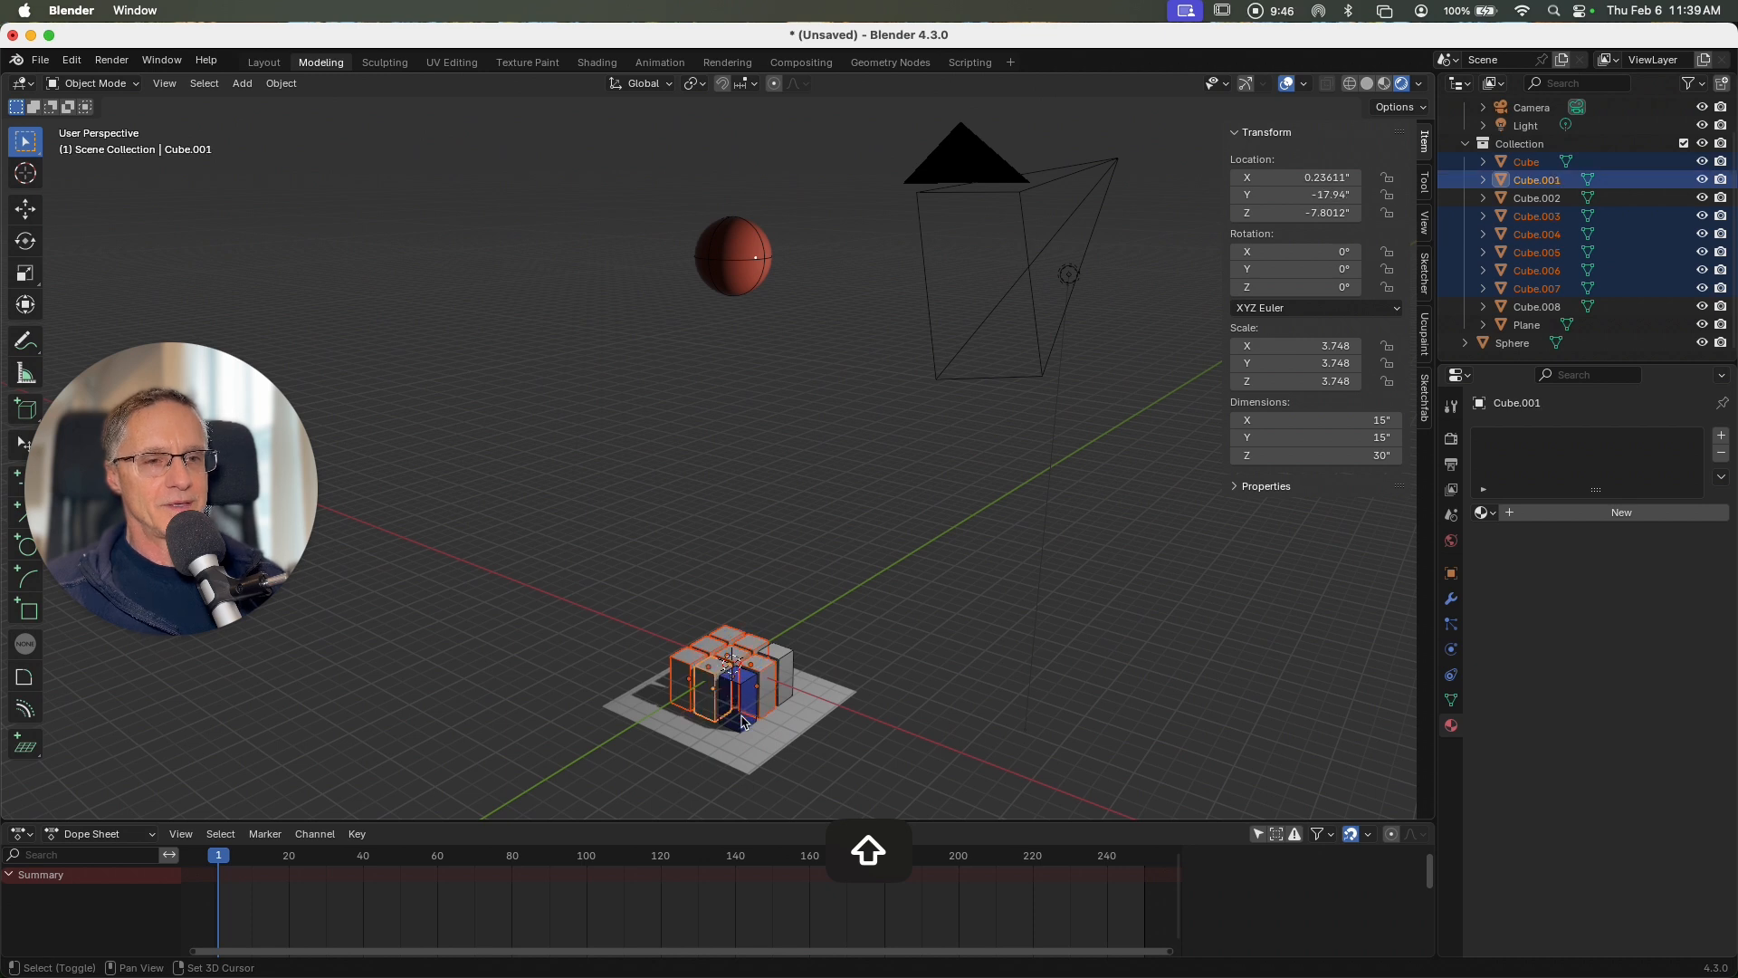
pyautogui.keyDown('shift'); pyautogui.click(742, 722); pyautogui.keyUp('shift')
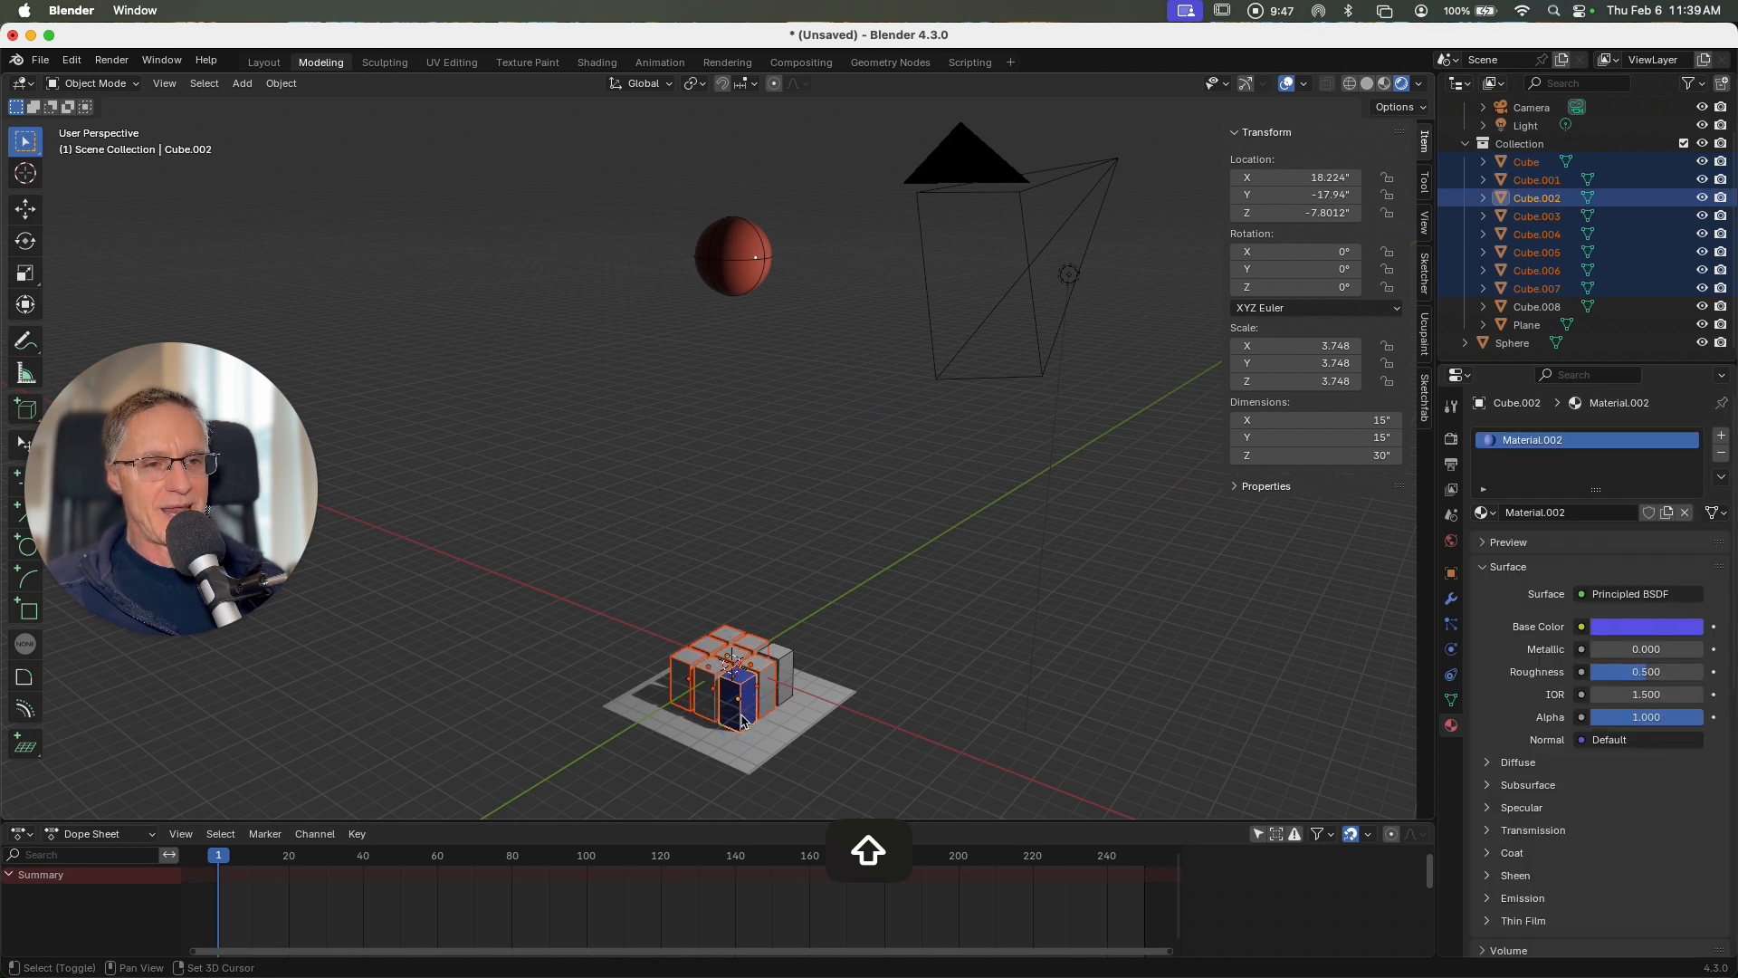
pyautogui.click(281, 83)
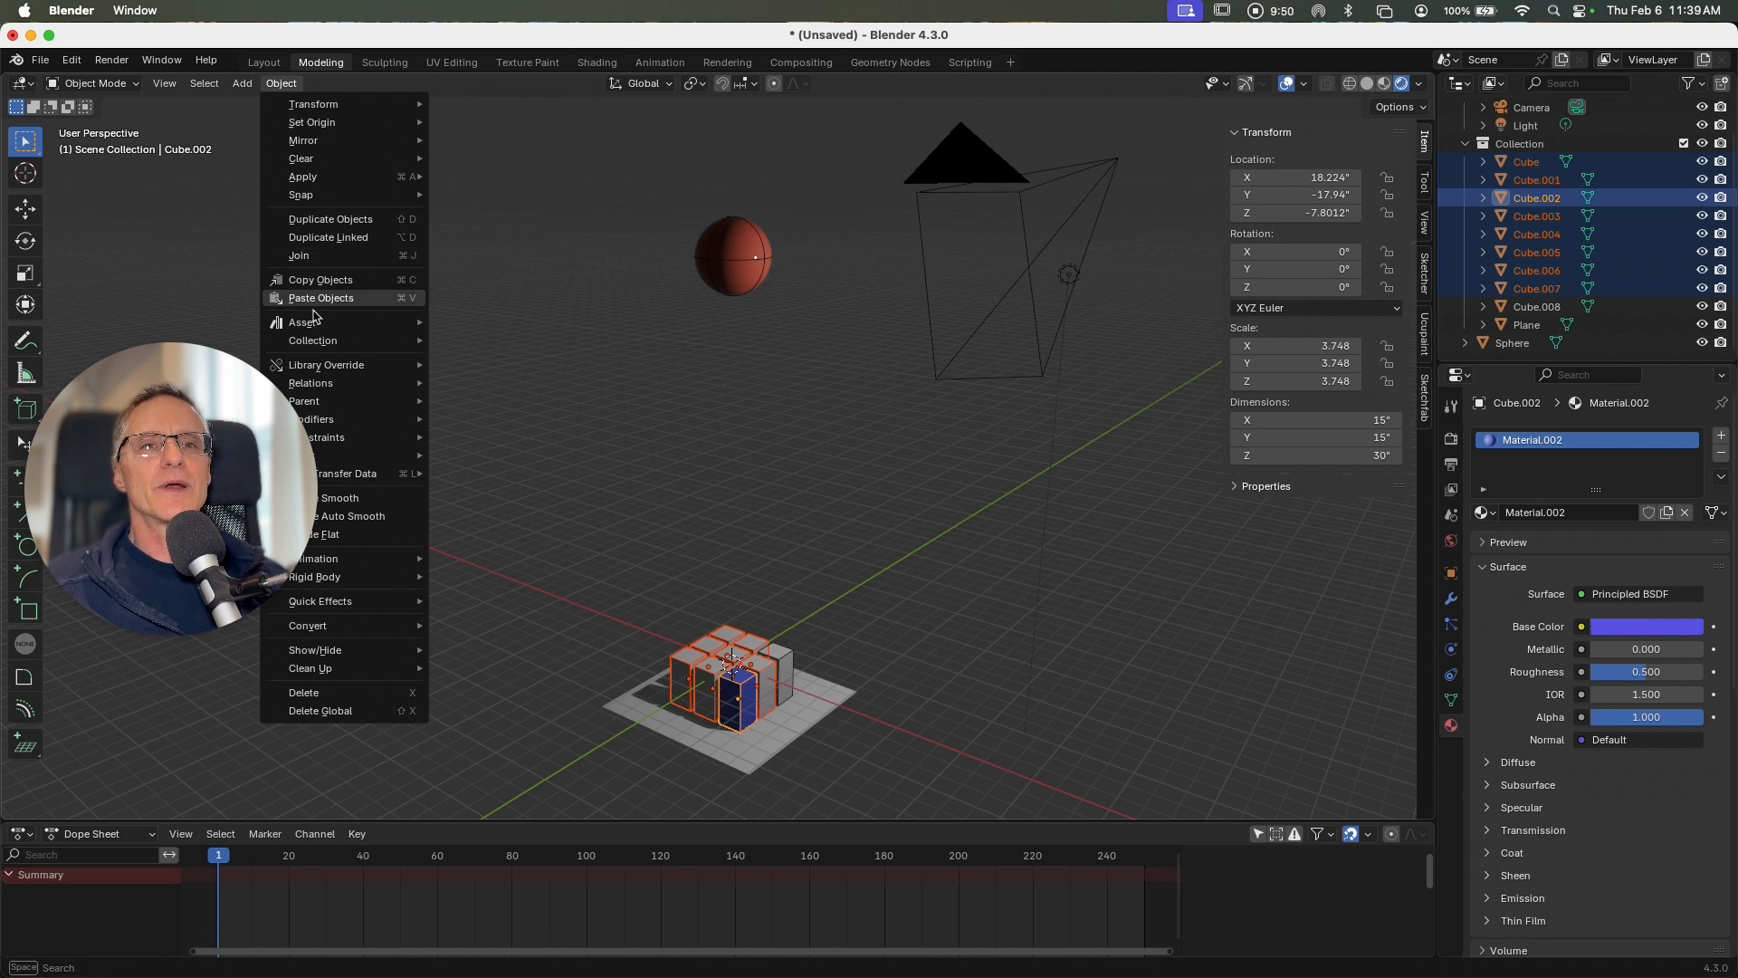
pyautogui.moveTo(330, 349)
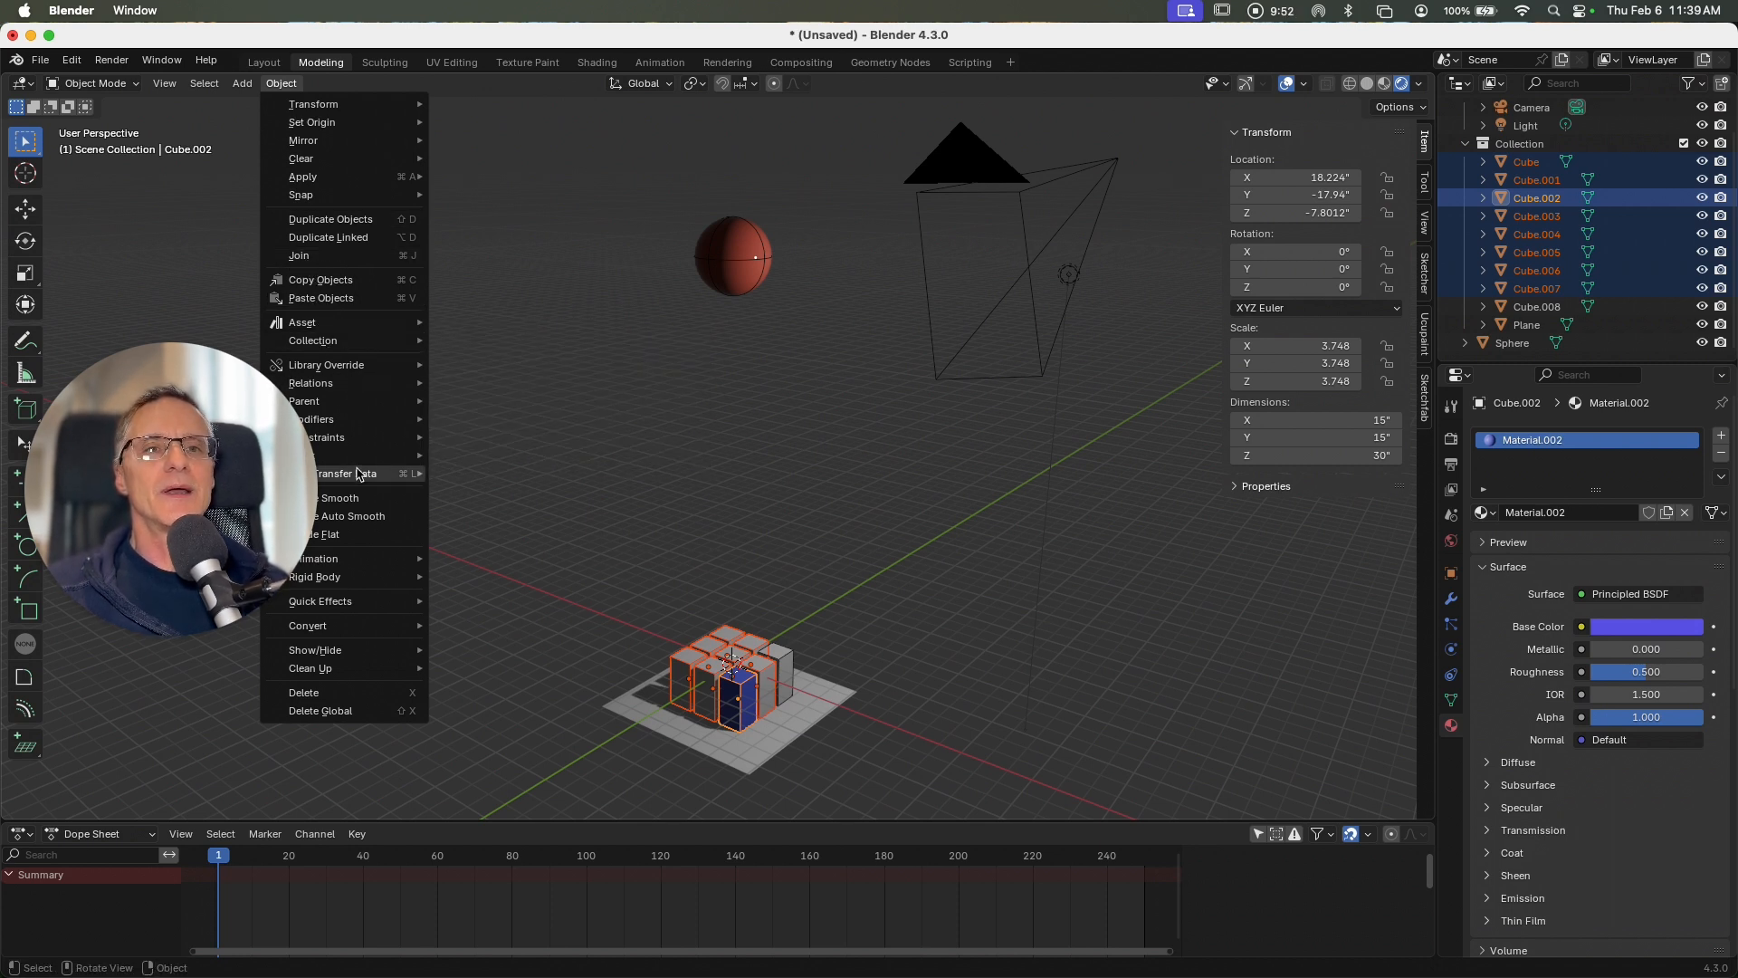
pyautogui.moveTo(358, 473)
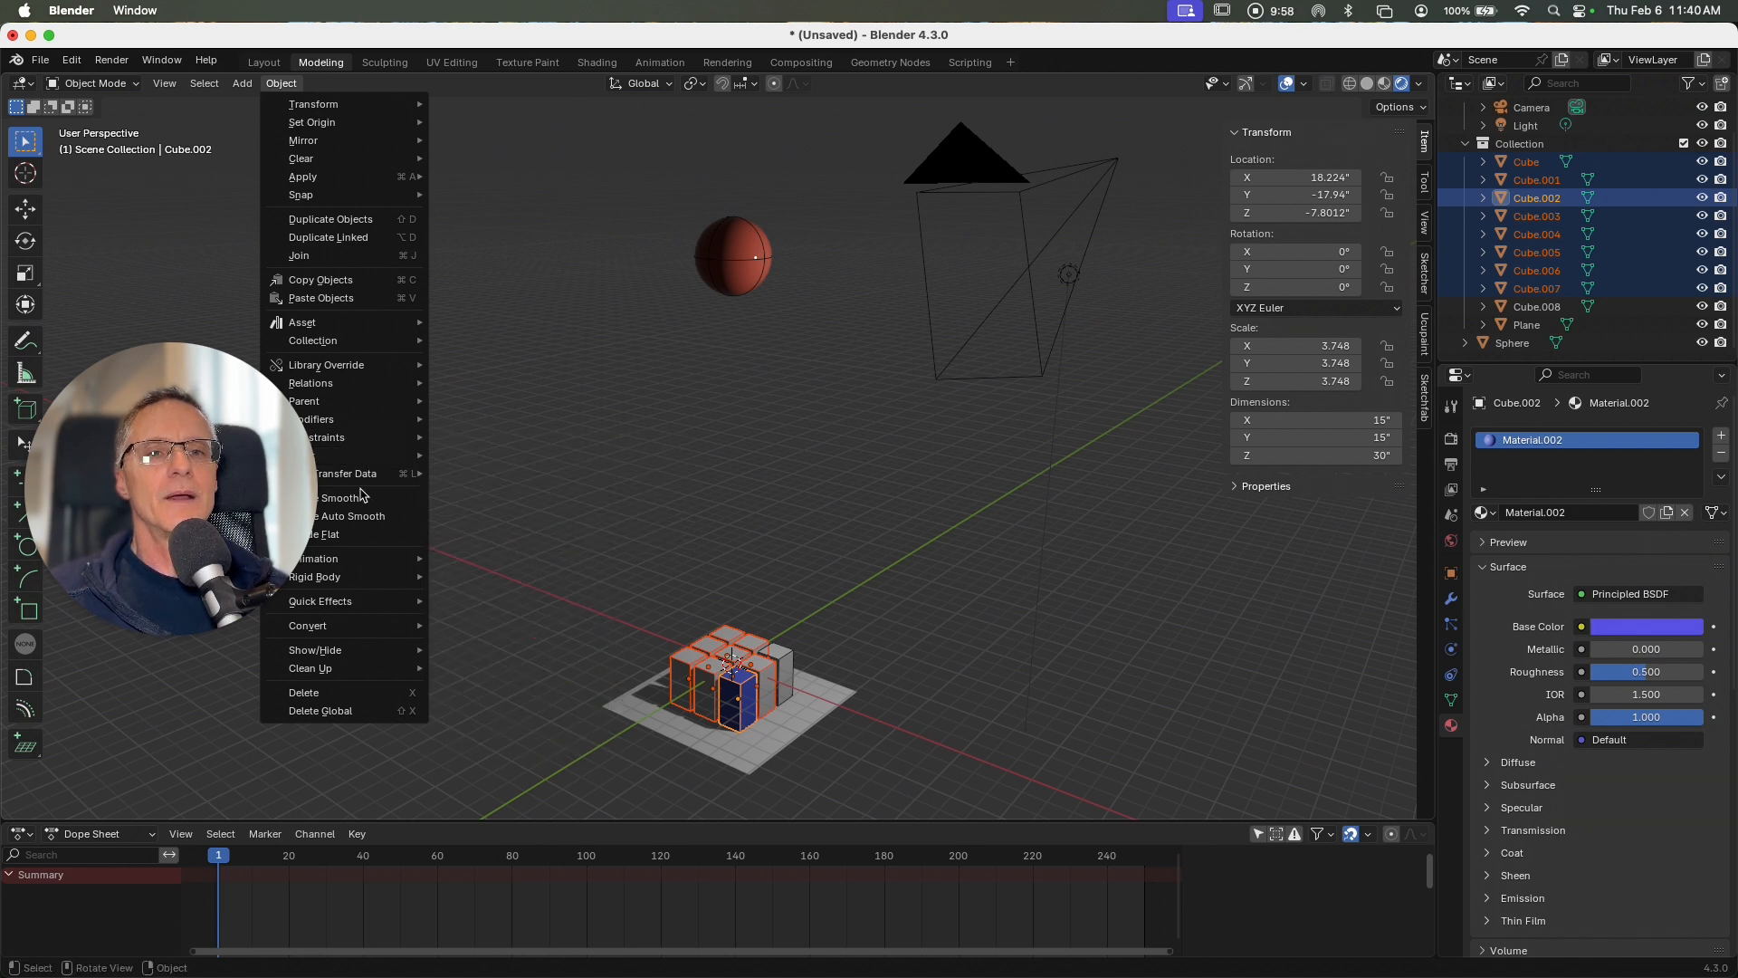
pyautogui.moveTo(313, 389); pyautogui.dragTo(1192, 510)
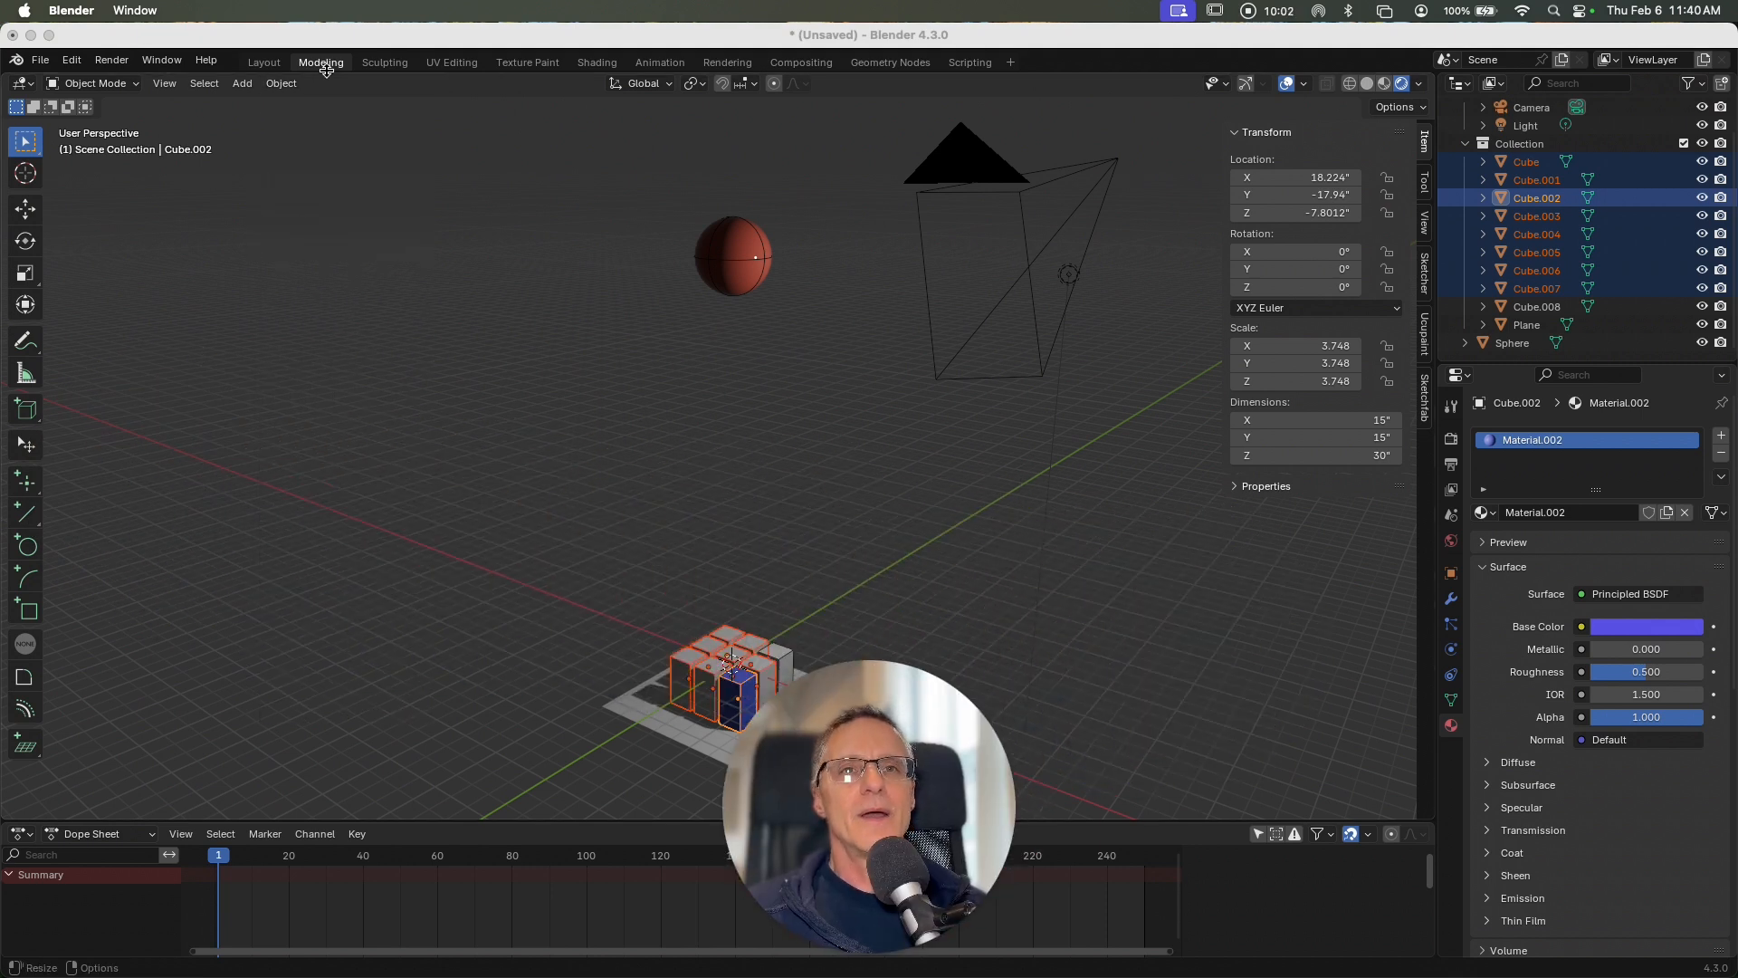
pyautogui.click(281, 82)
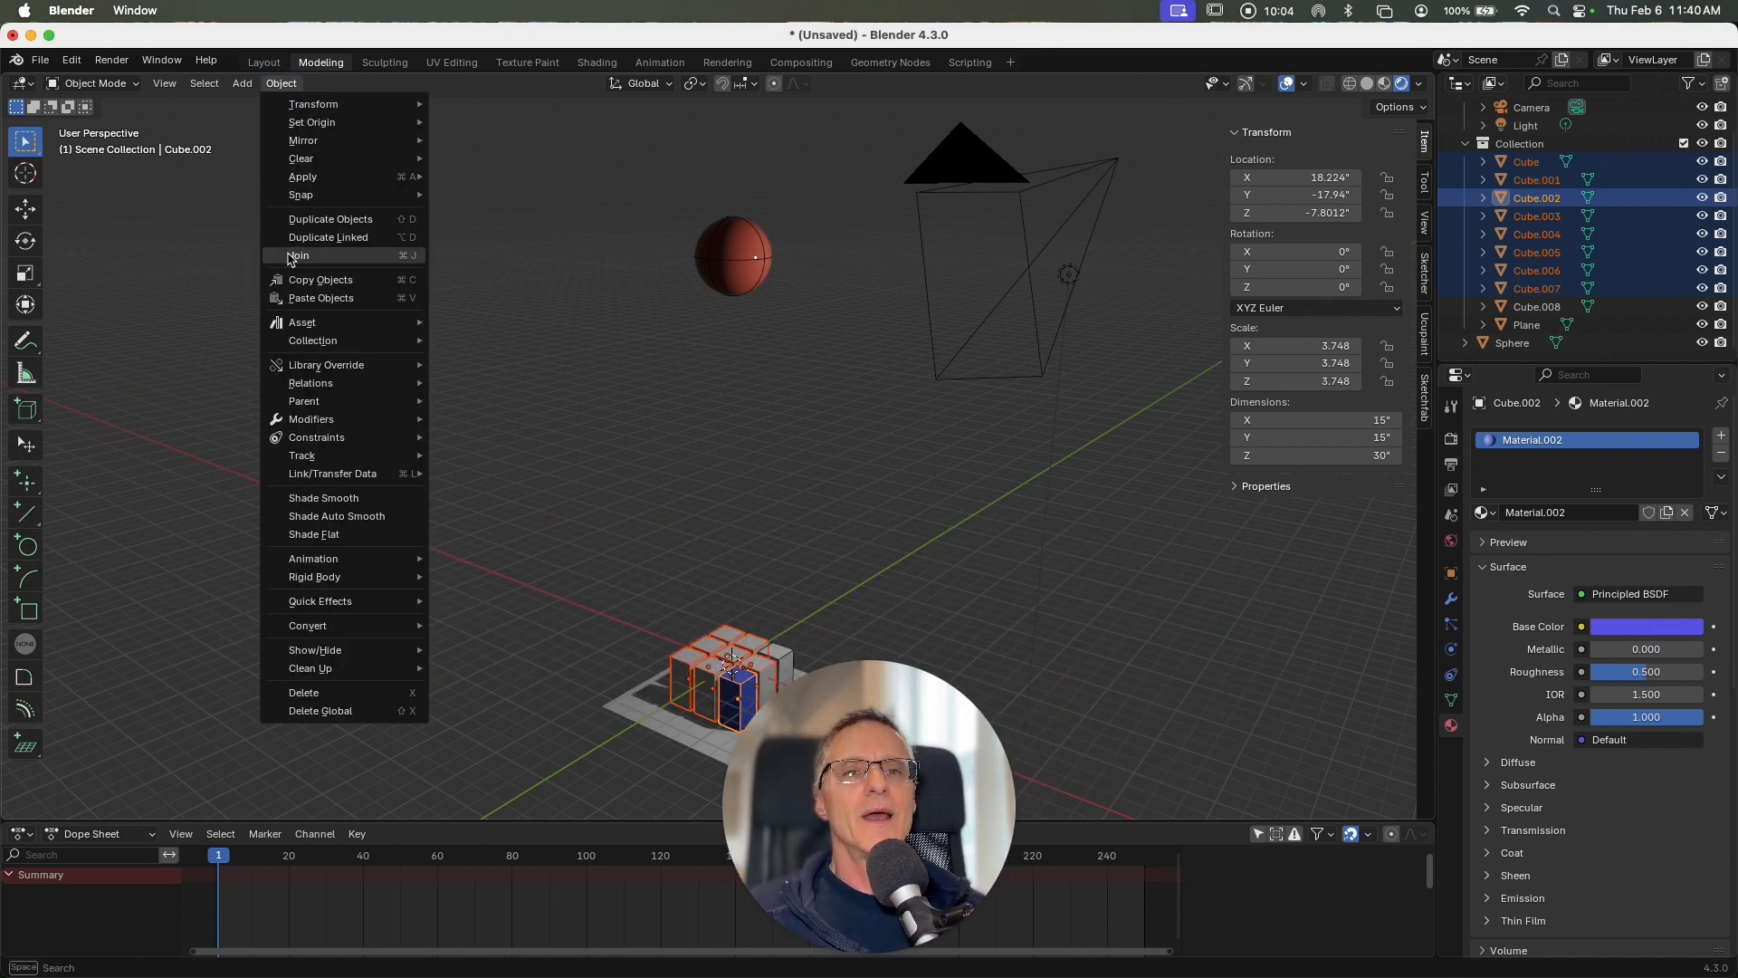
pyautogui.moveTo(362, 473)
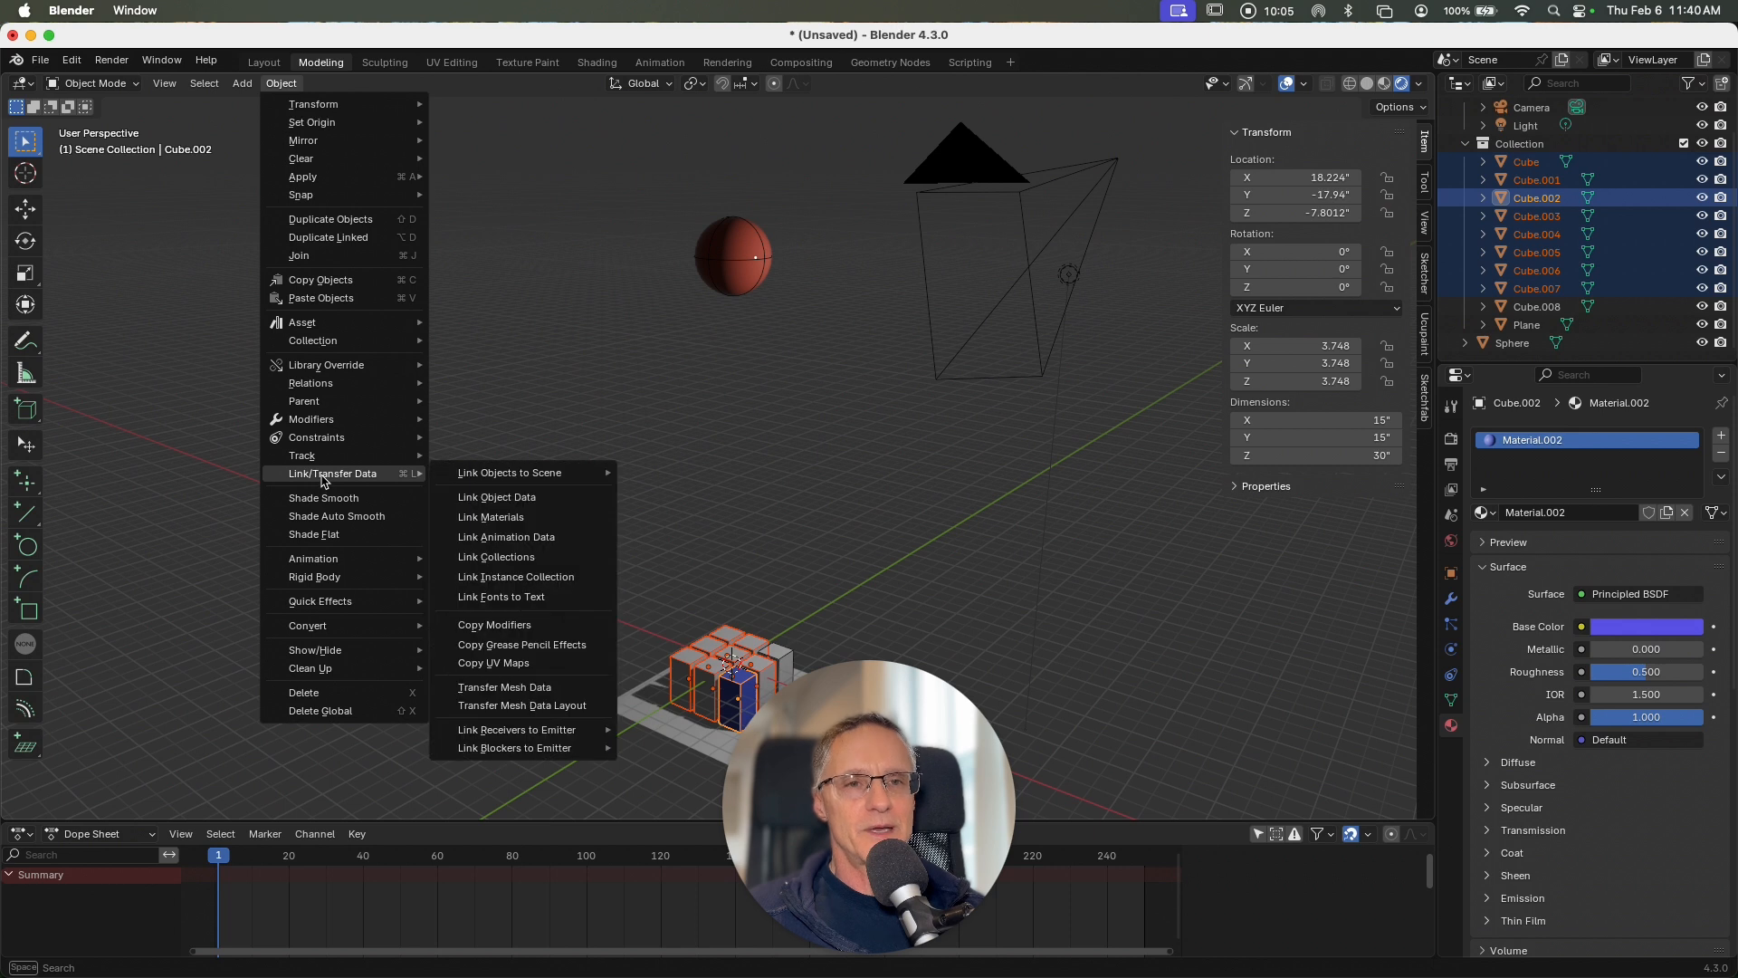
pyautogui.click(481, 517)
pyautogui.click(692, 489)
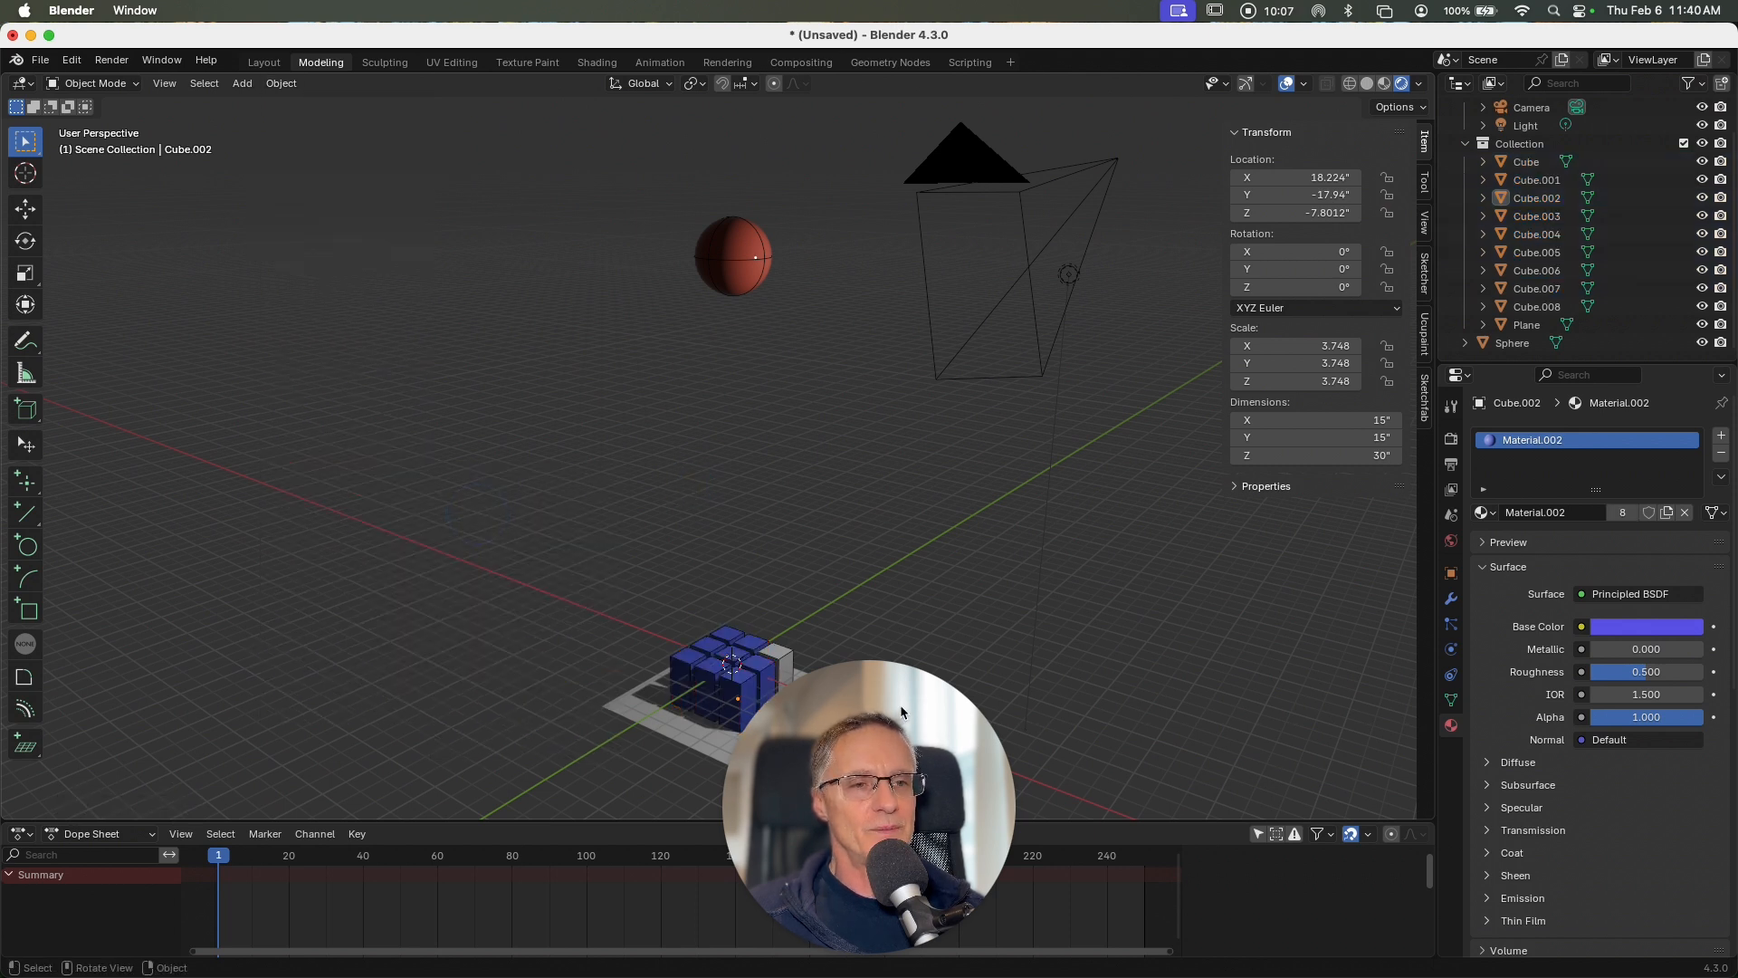
# Step: Link the front corner block's blue material to the remaining grey corner block and clear the selection
pyautogui.keyDown('shift'); pyautogui.click(780, 672); pyautogui.keyUp('shift')
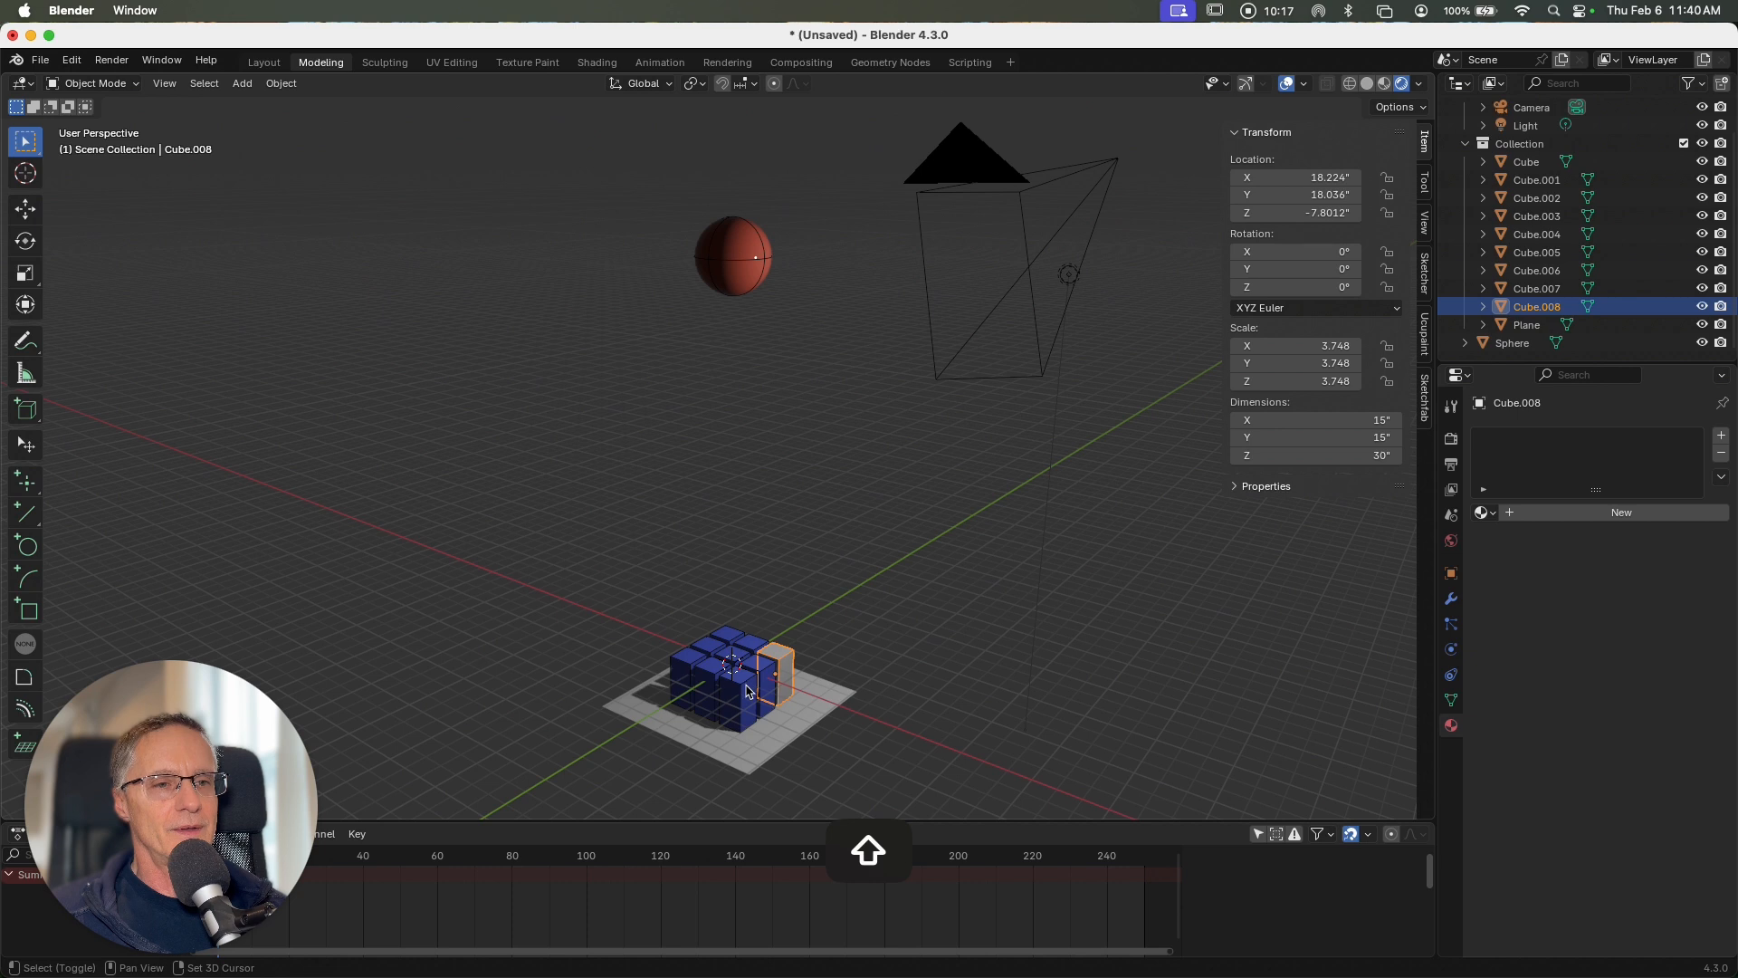
pyautogui.keyDown('shift'); pyautogui.click(747, 691); pyautogui.keyUp('shift')
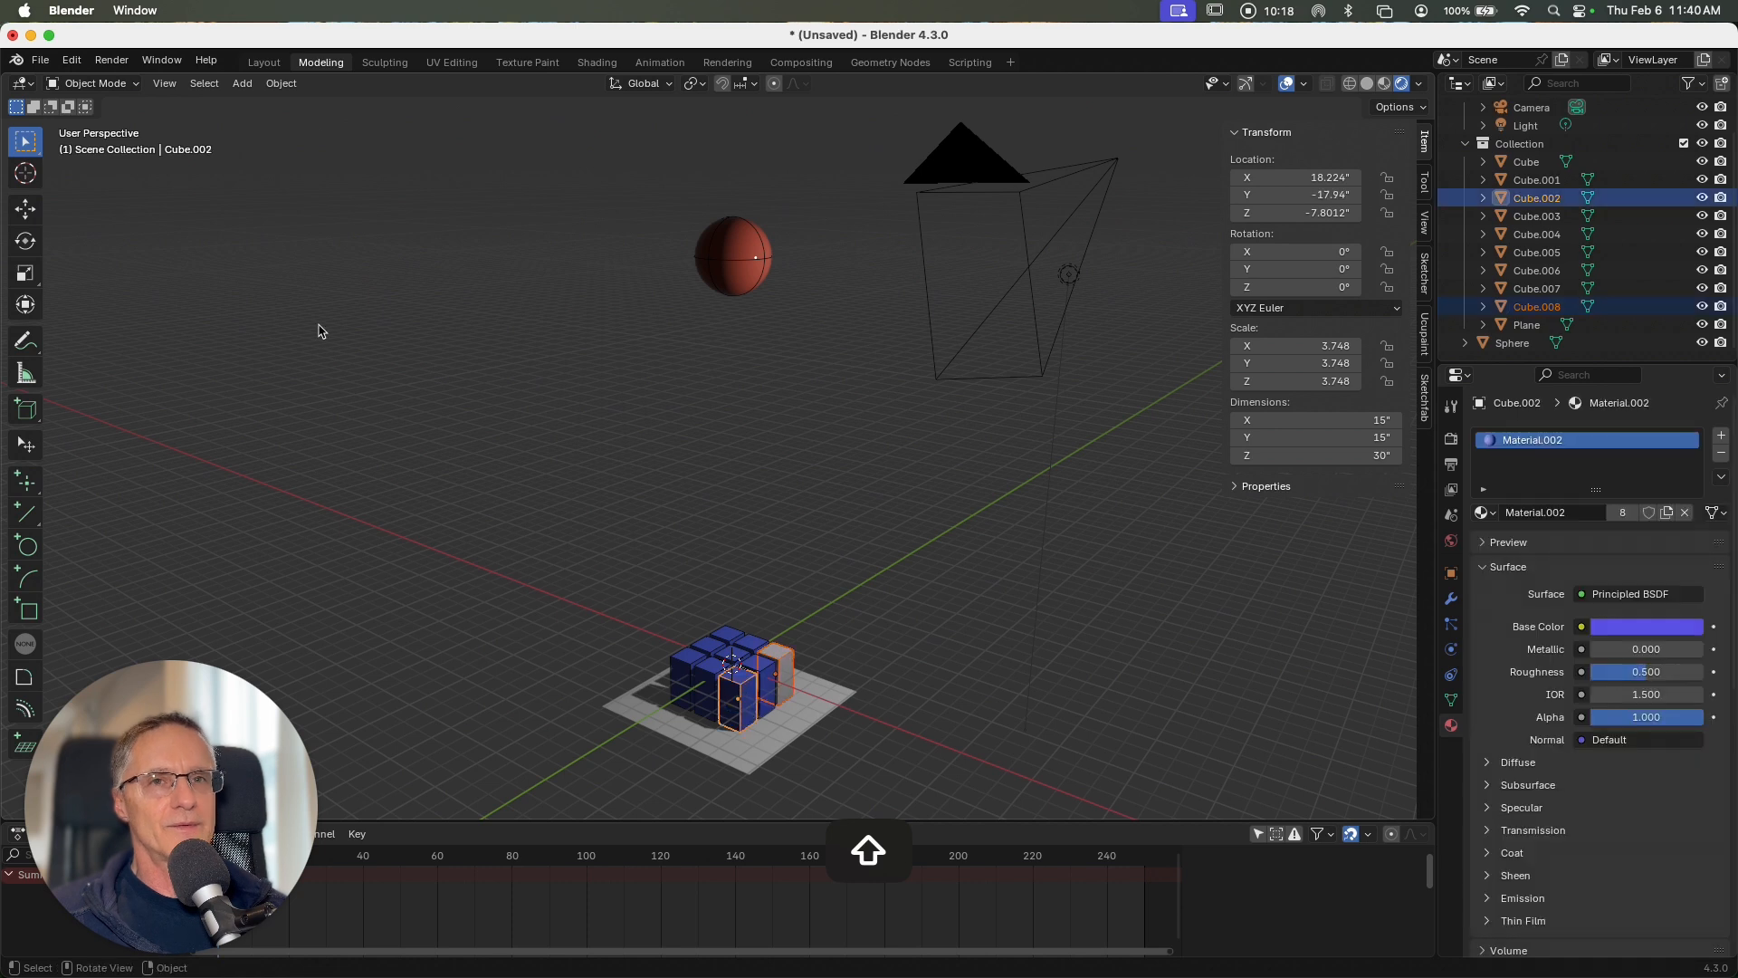
pyautogui.click(276, 83)
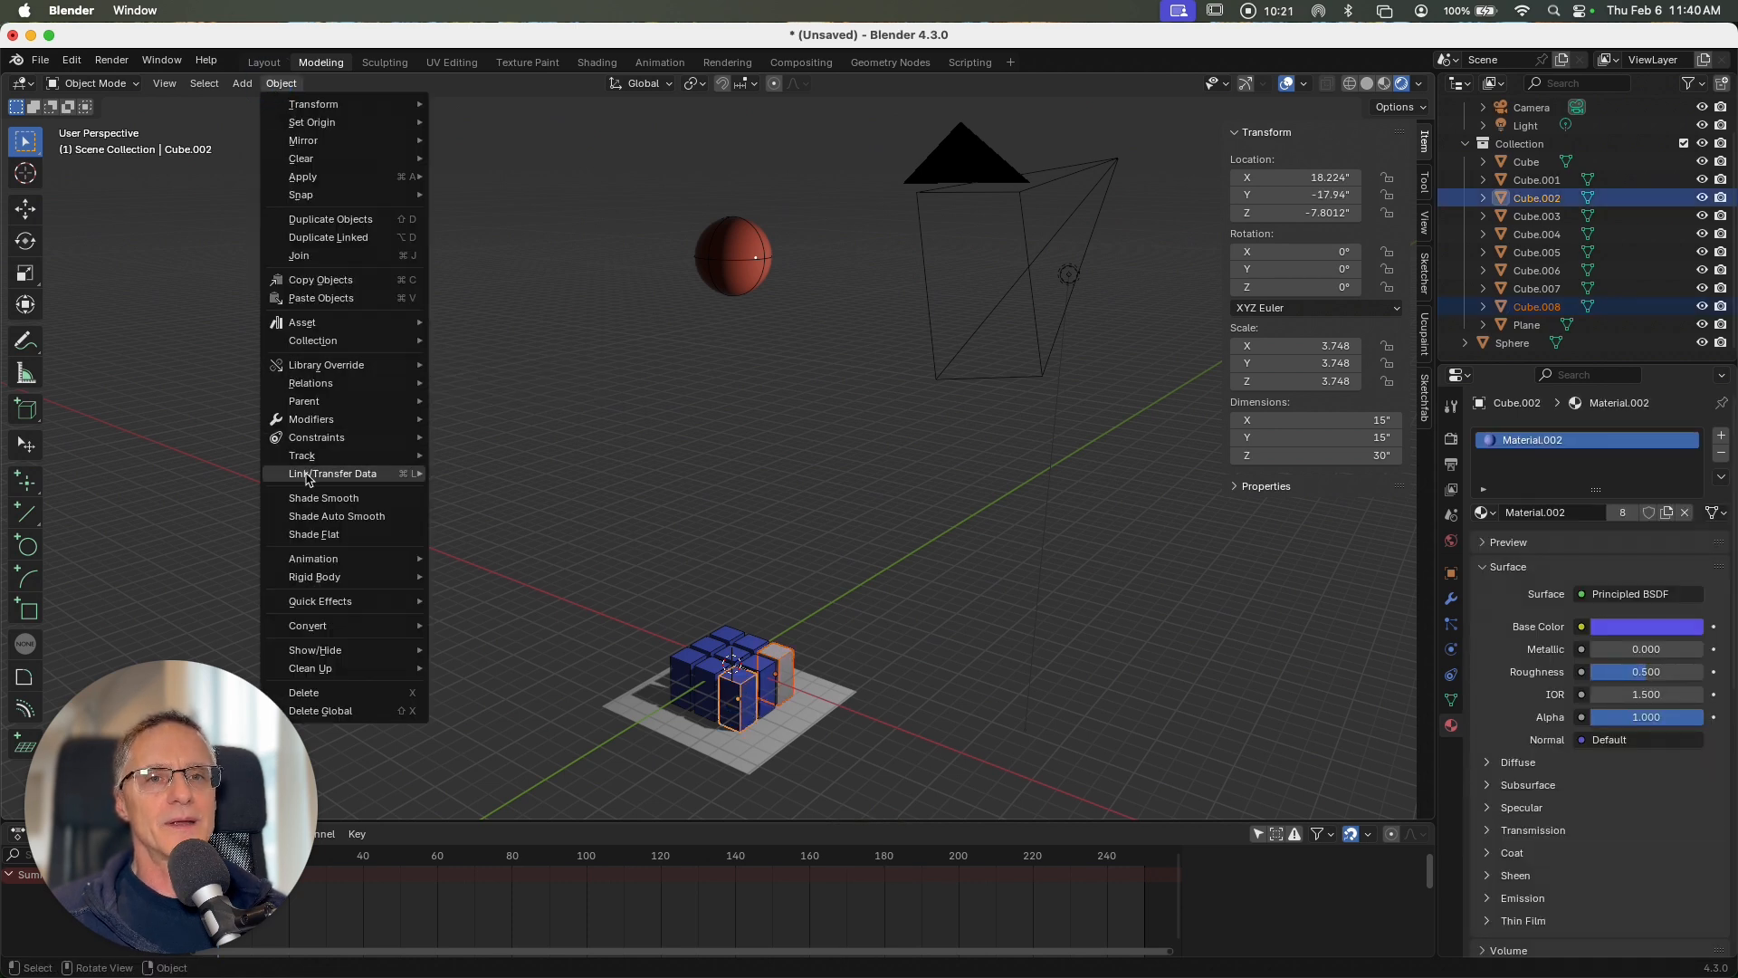
pyautogui.click(480, 518)
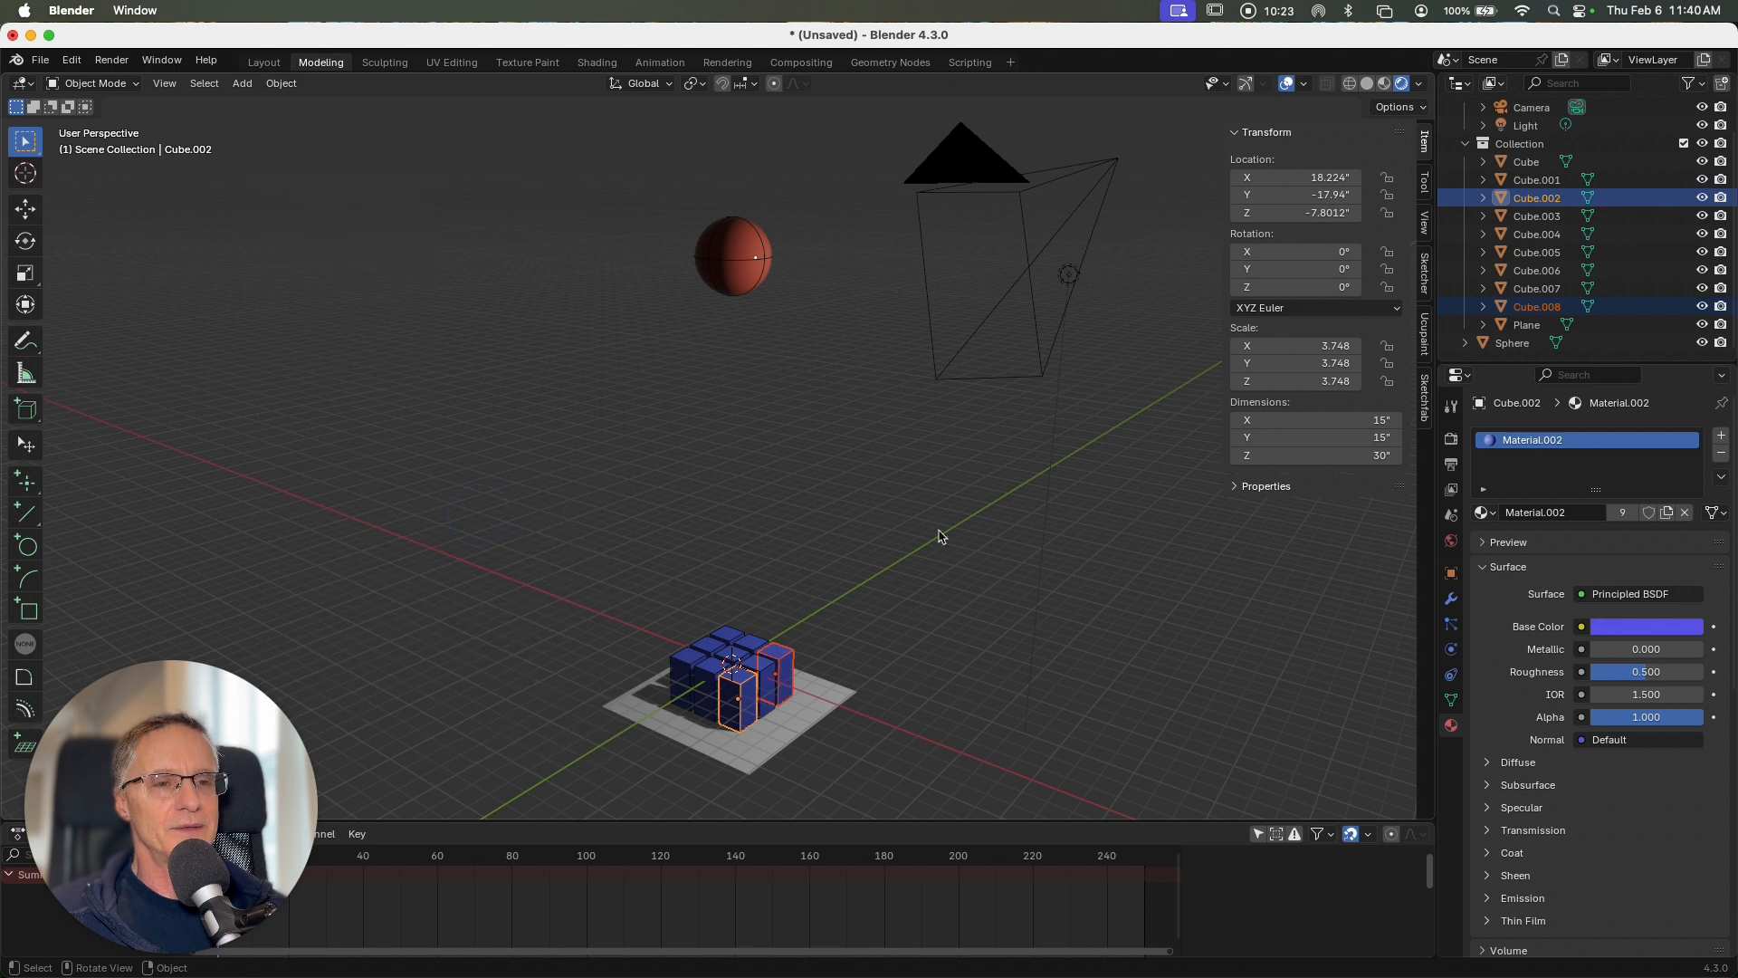
pyautogui.click(1005, 548)
# Step: Give the ground plane its own new material with the default white base color, and deselect the plane
pyautogui.click(828, 699)
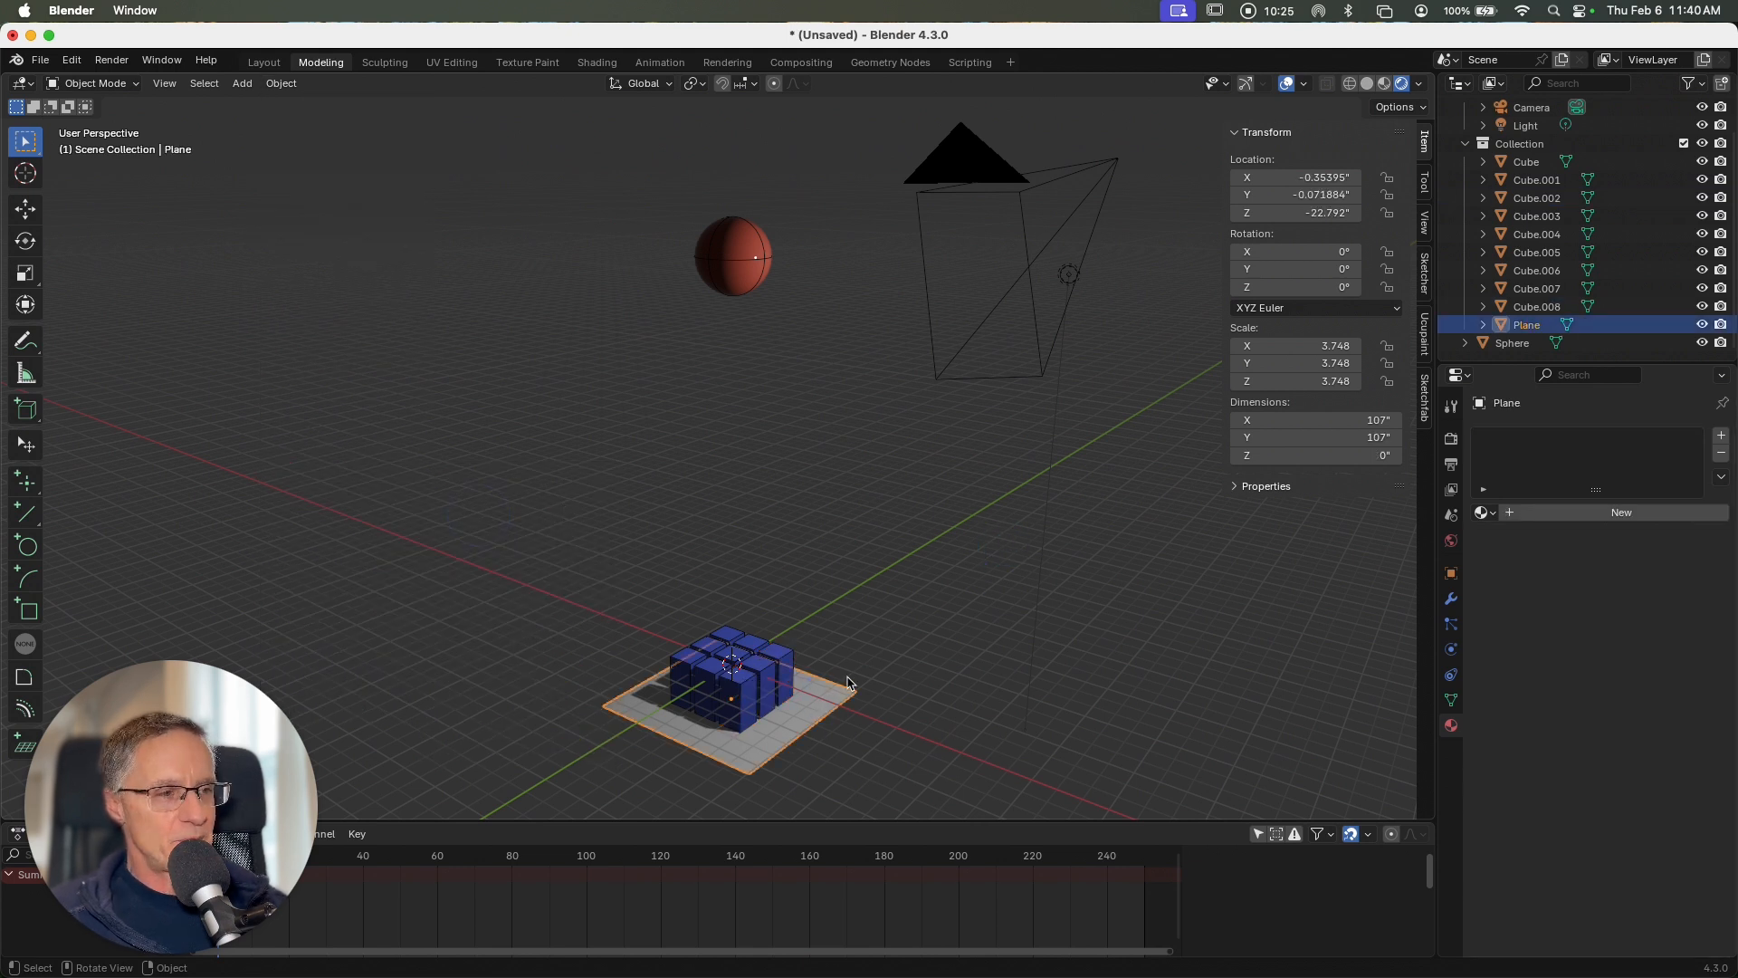
pyautogui.click(1629, 513)
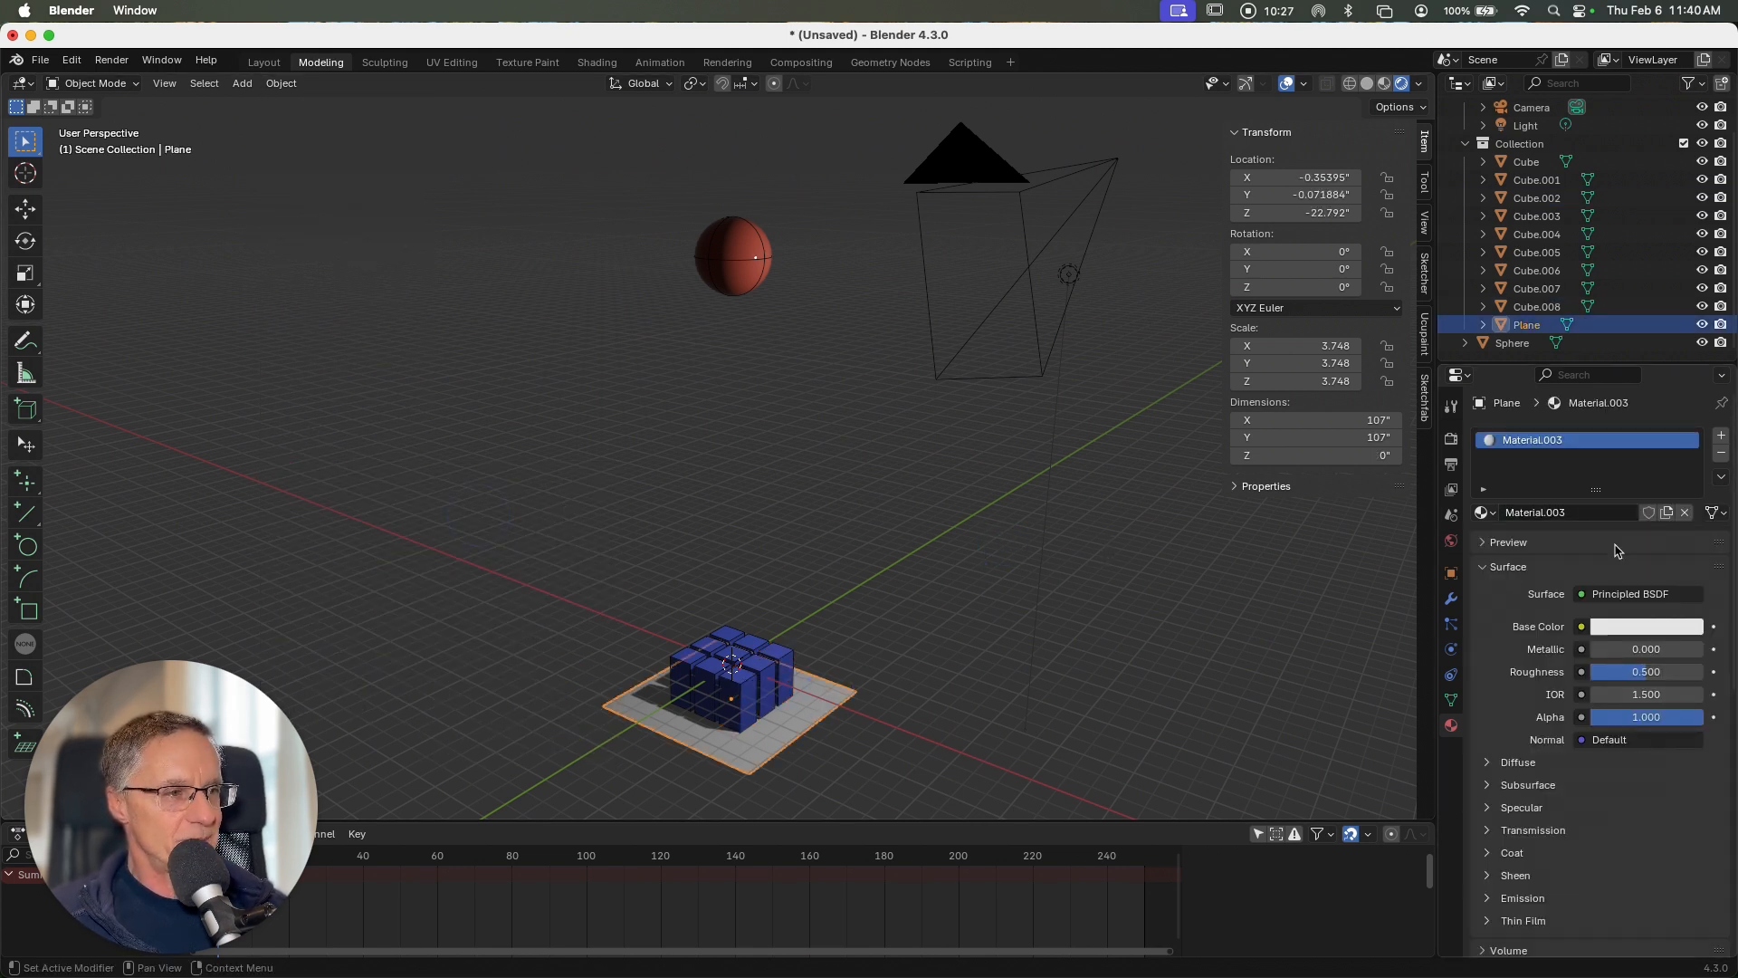
pyautogui.click(1035, 544)
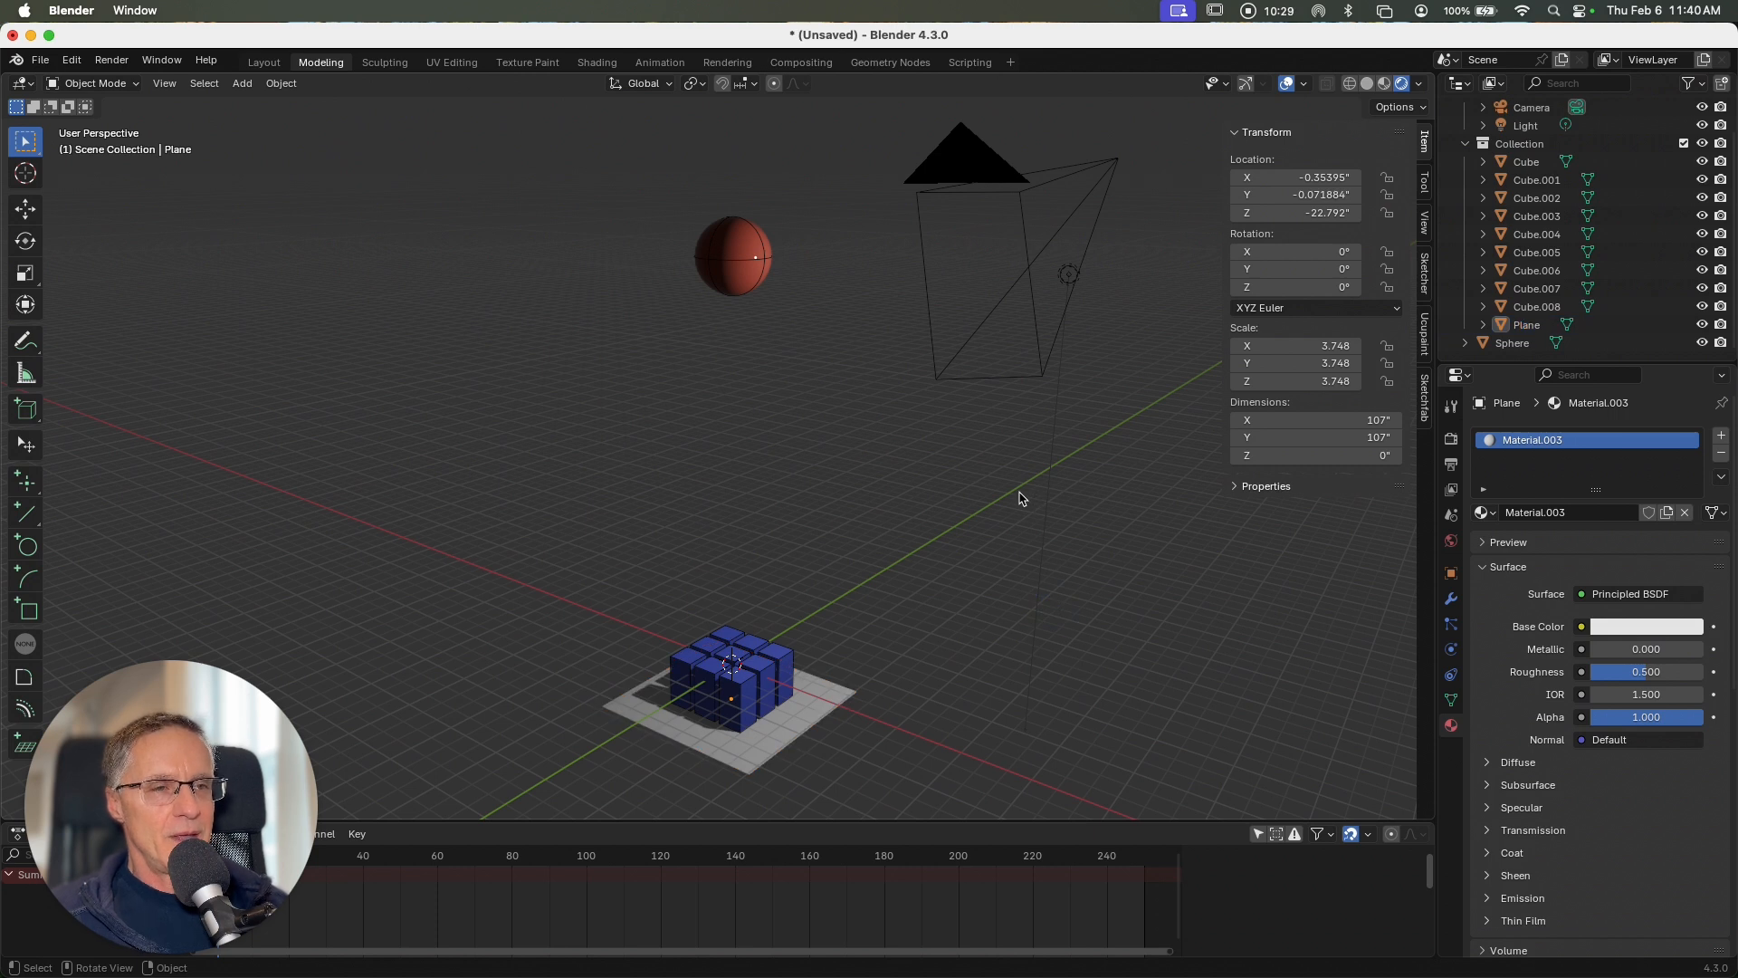
# Step: Play the simulation briefly to check the sphere hitting the coloured blocks, and return the timeline to frame 0
pyautogui.press('space')
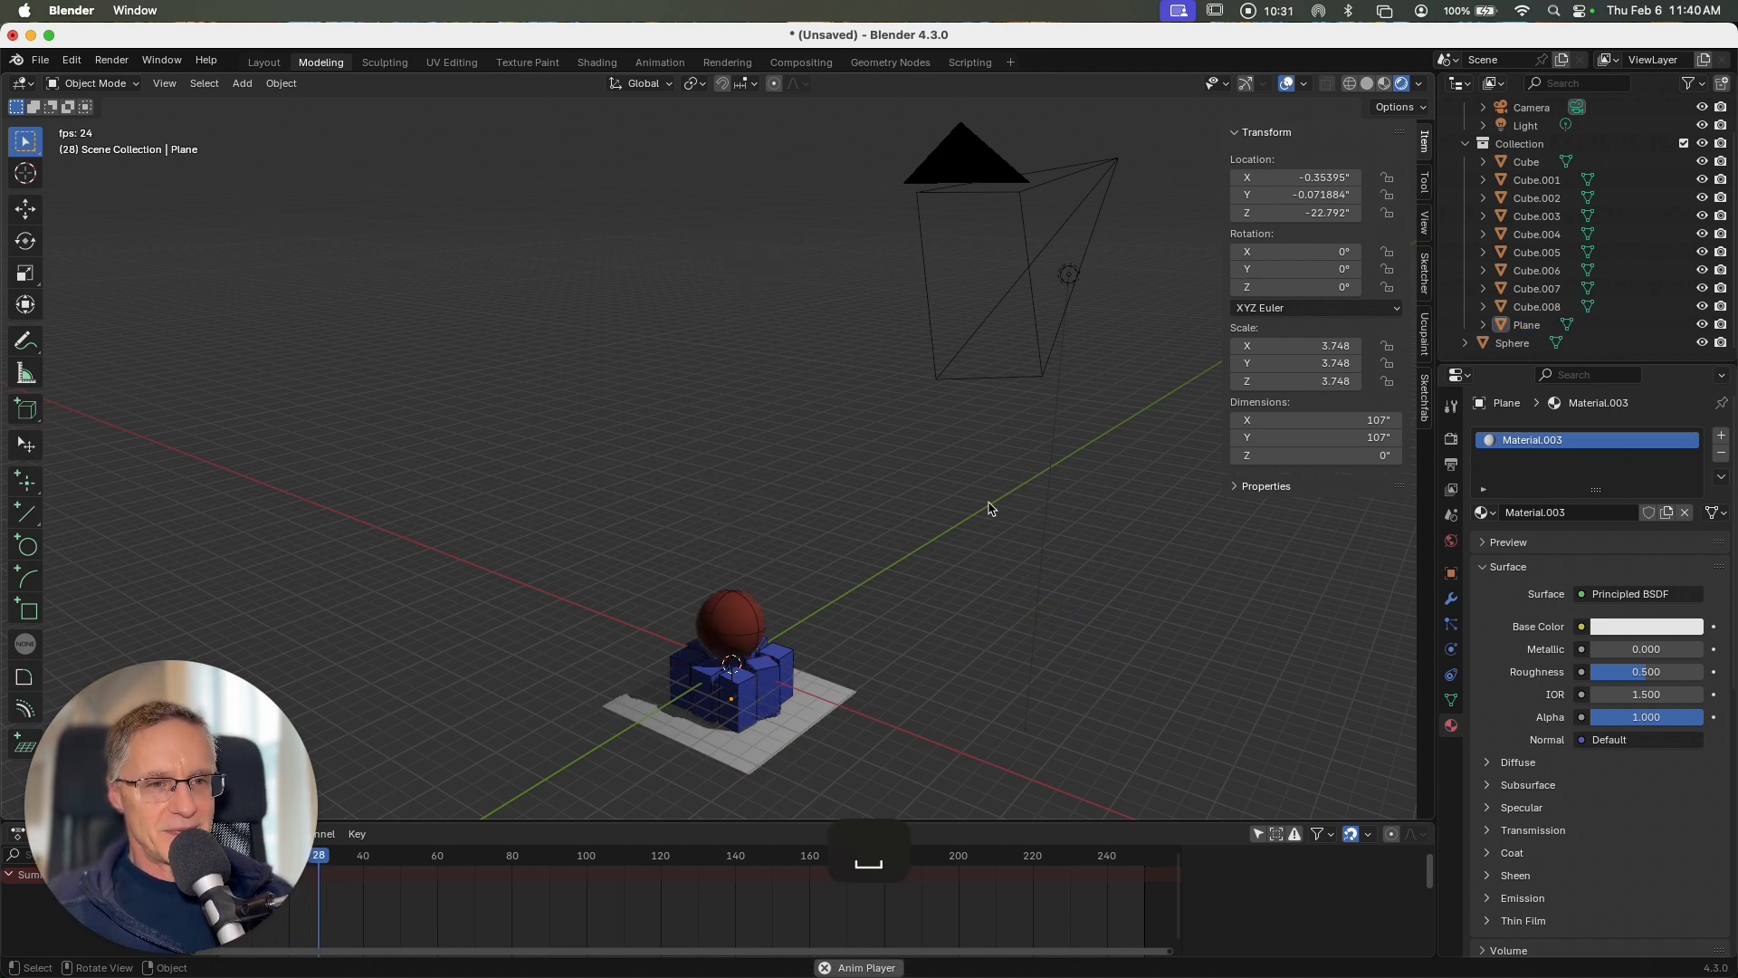
pyautogui.press('space')
pyautogui.moveTo(187, 720); pyautogui.dragTo(190, 534)
pyautogui.moveTo(382, 853); pyautogui.dragTo(214, 853)
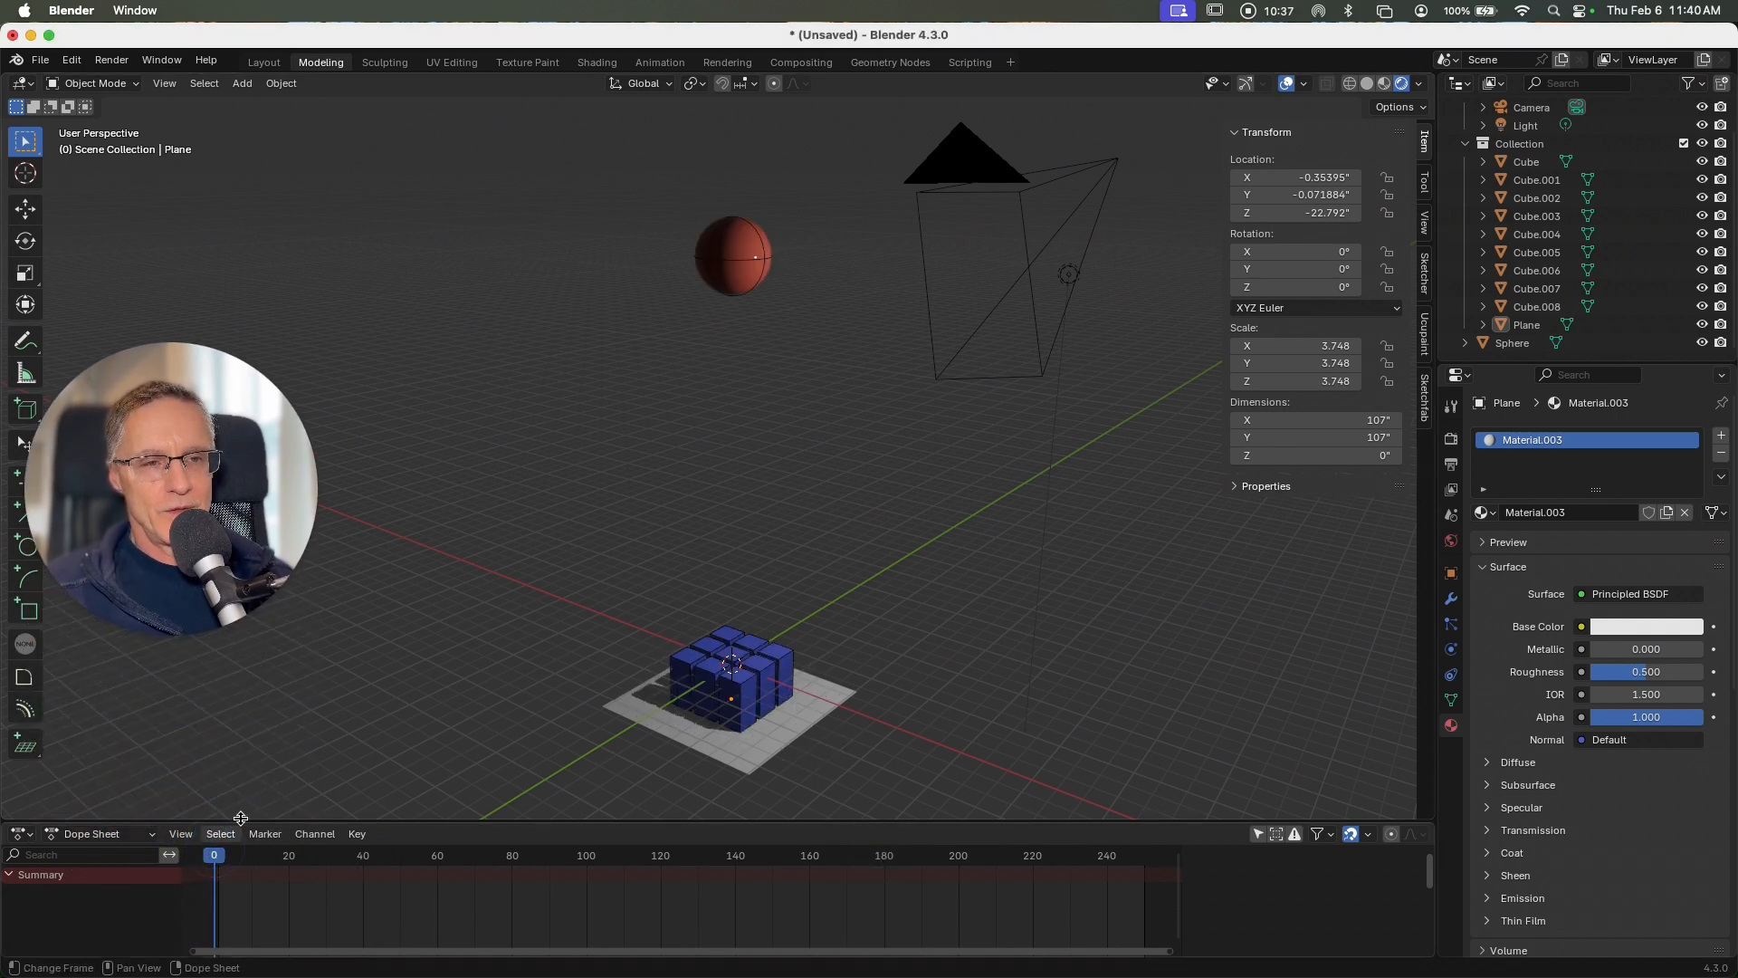
# Step: Look through the camera, duplicate the ground plane and raise the copy along Z to about 178 inches, below the sphere
pyautogui.scroll(-3, 768, 602)
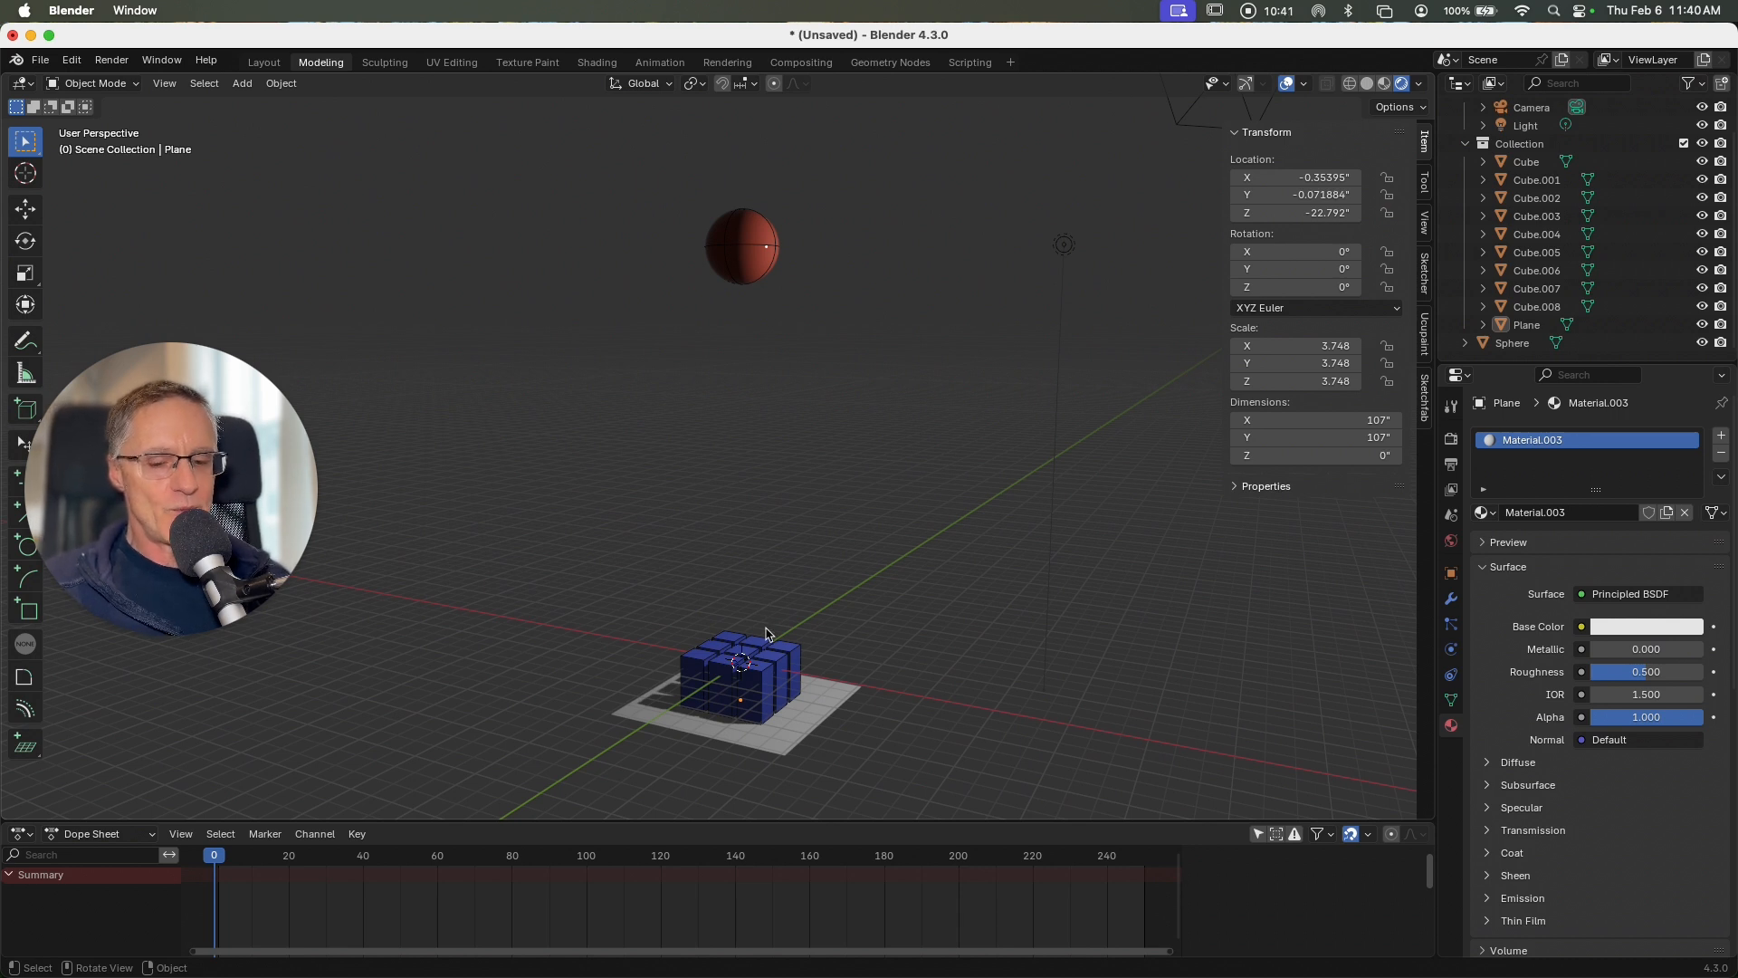
pyautogui.press('`')
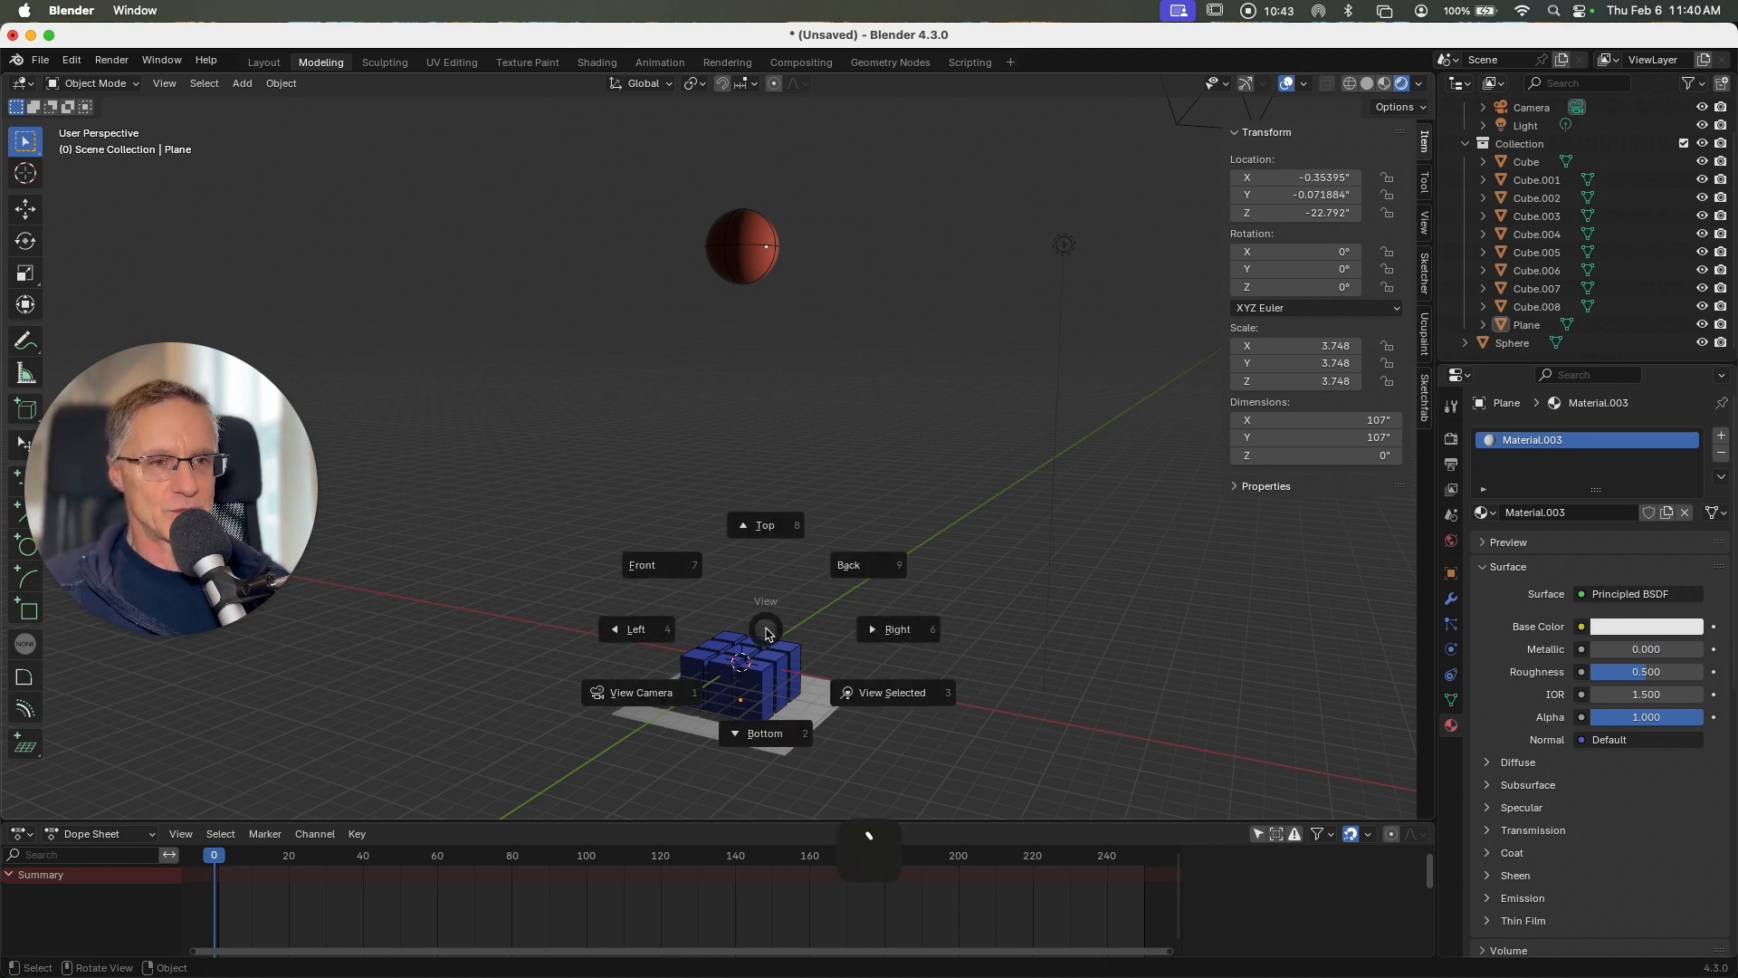
pyautogui.click(645, 694)
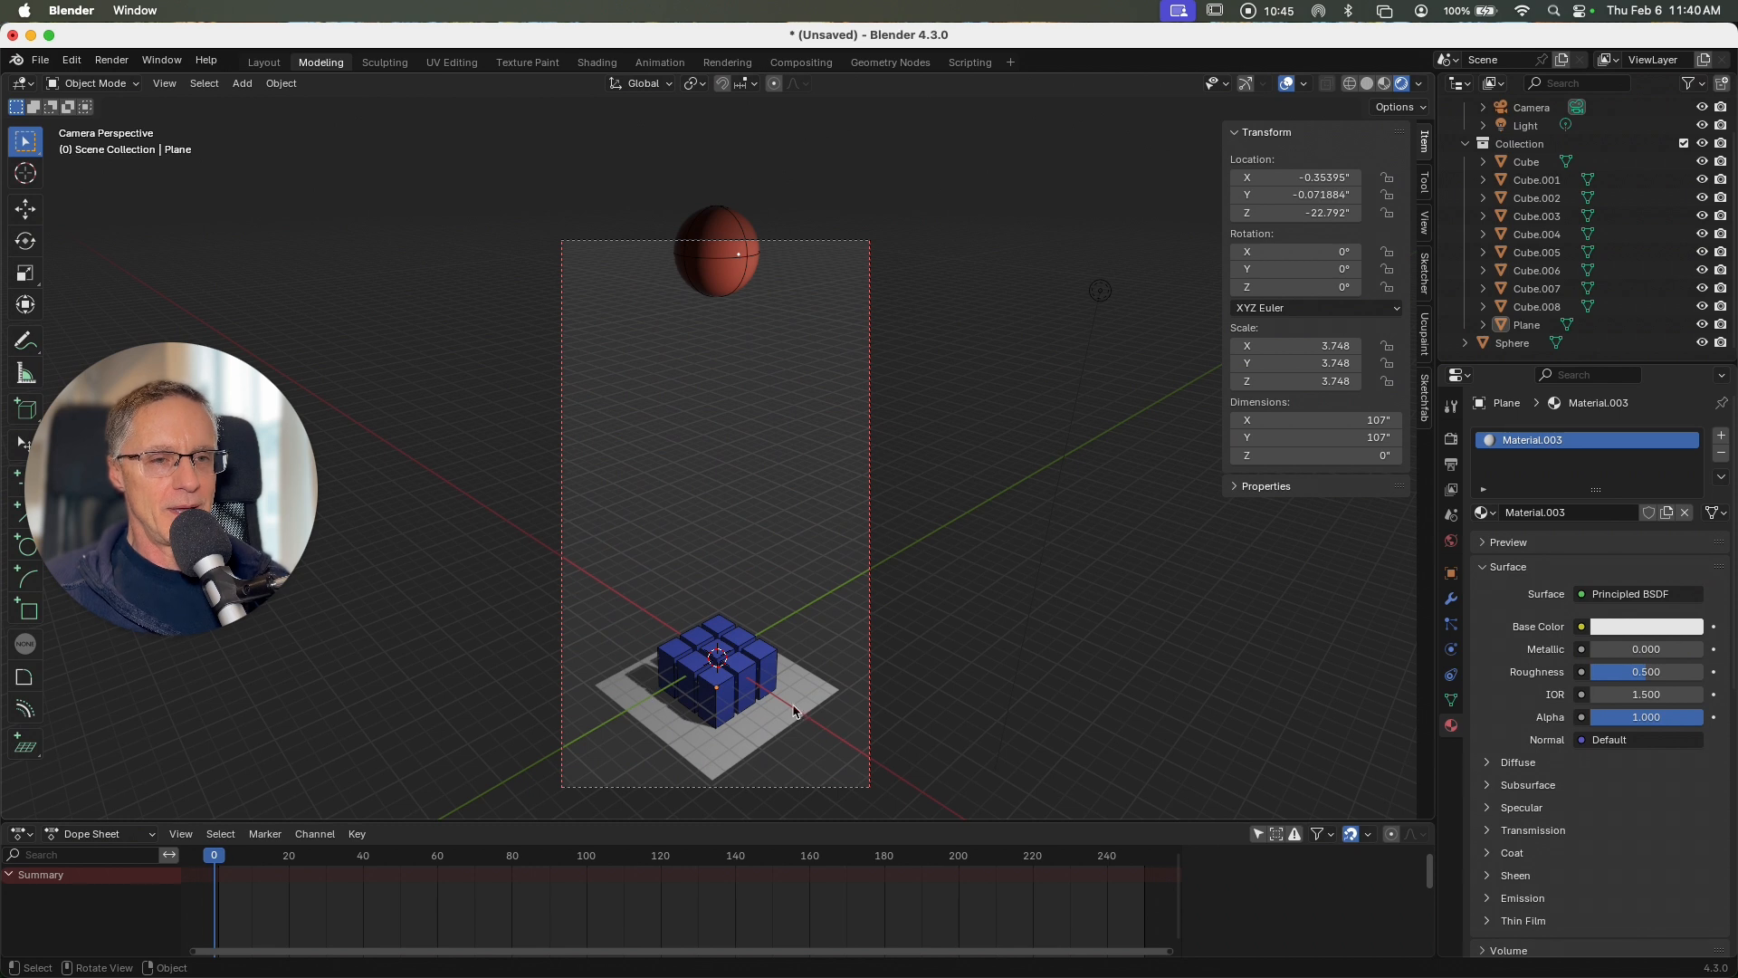
pyautogui.click(759, 715)
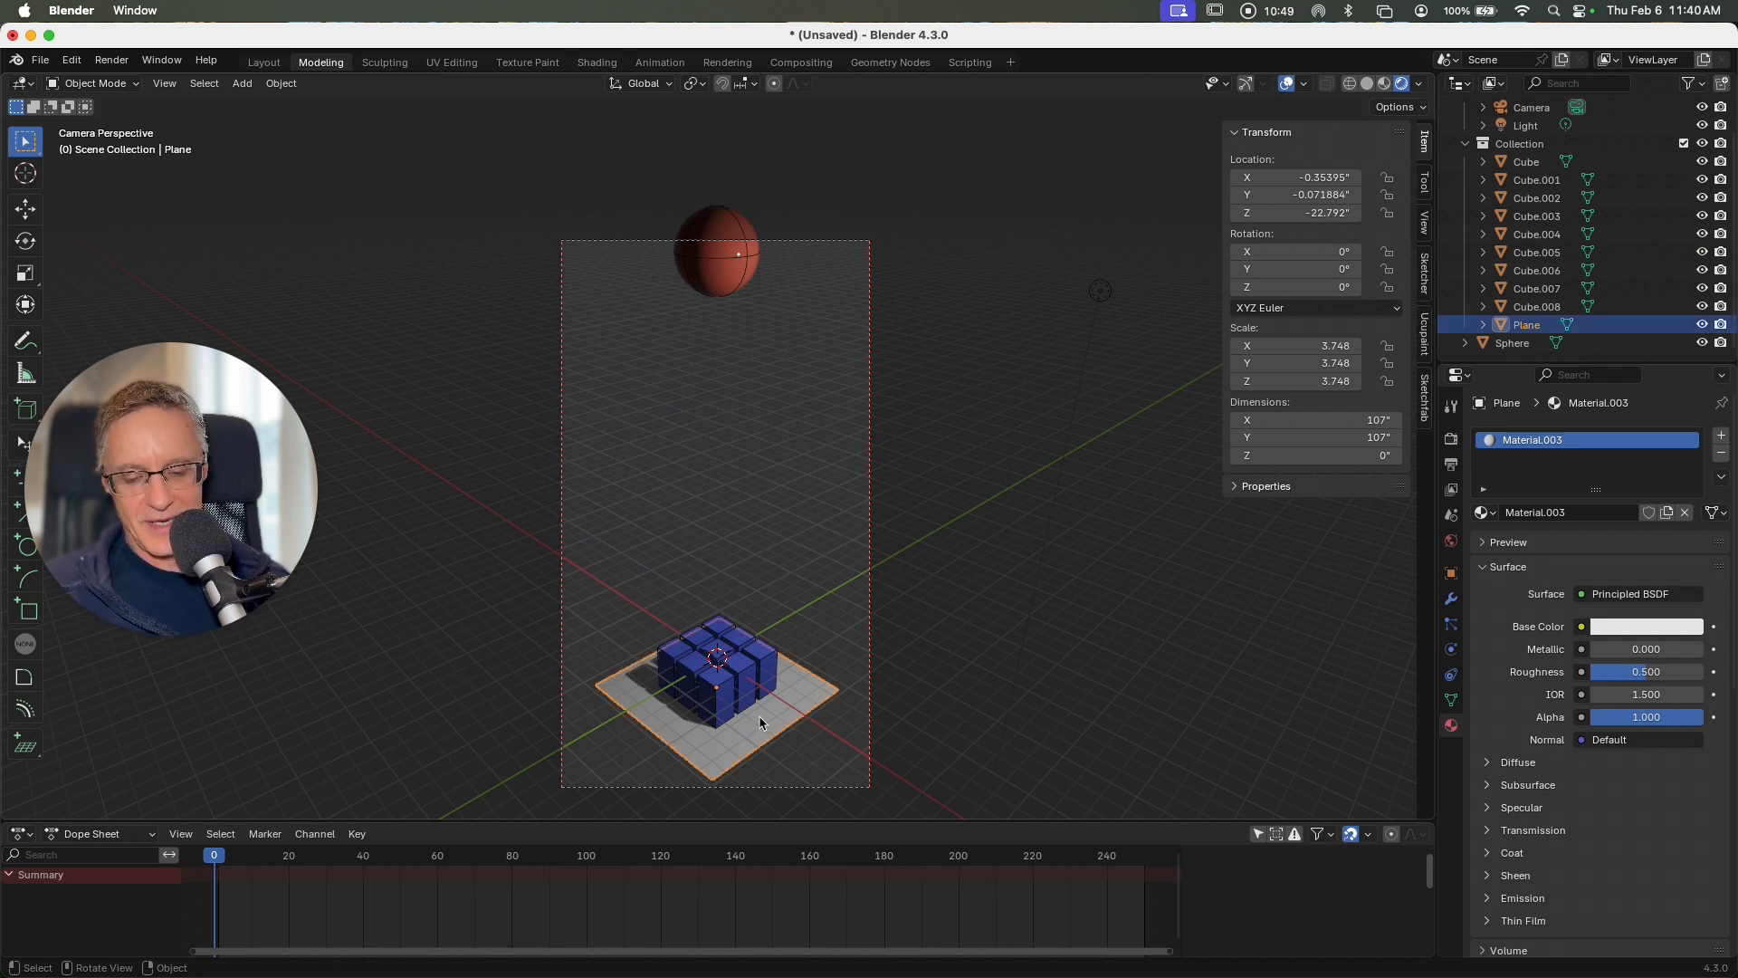
pyautogui.hotkey('shift', 'd')
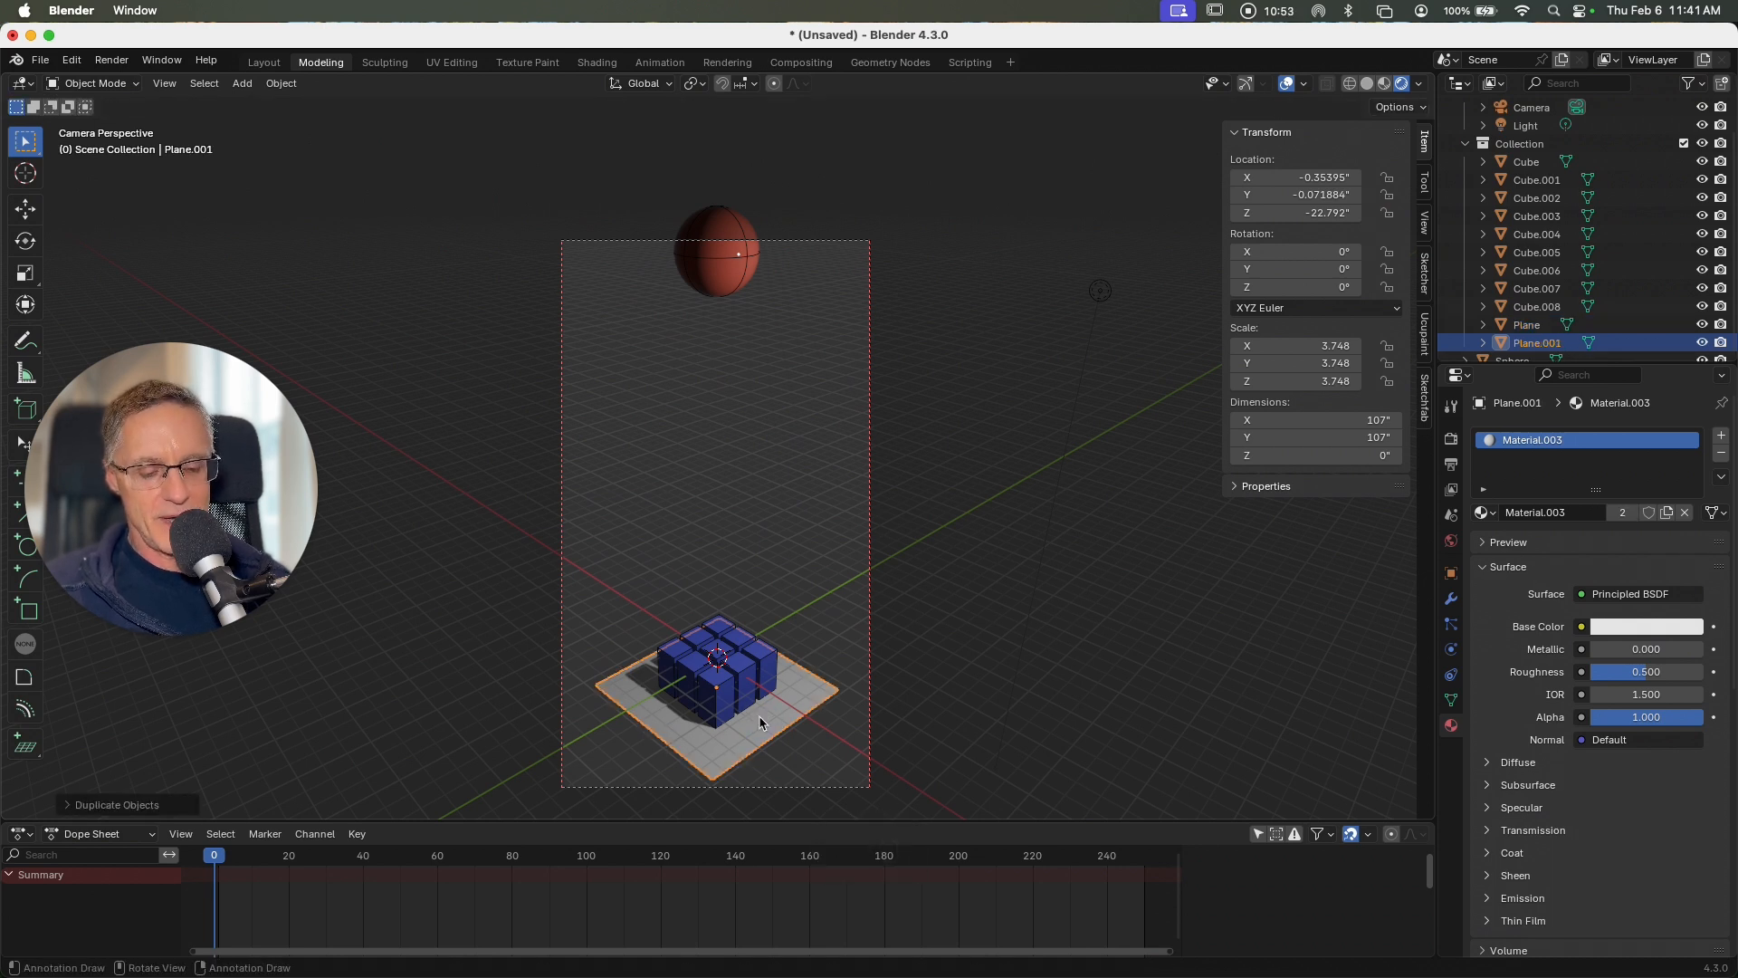
pyautogui.press('g')
pyautogui.press('z')
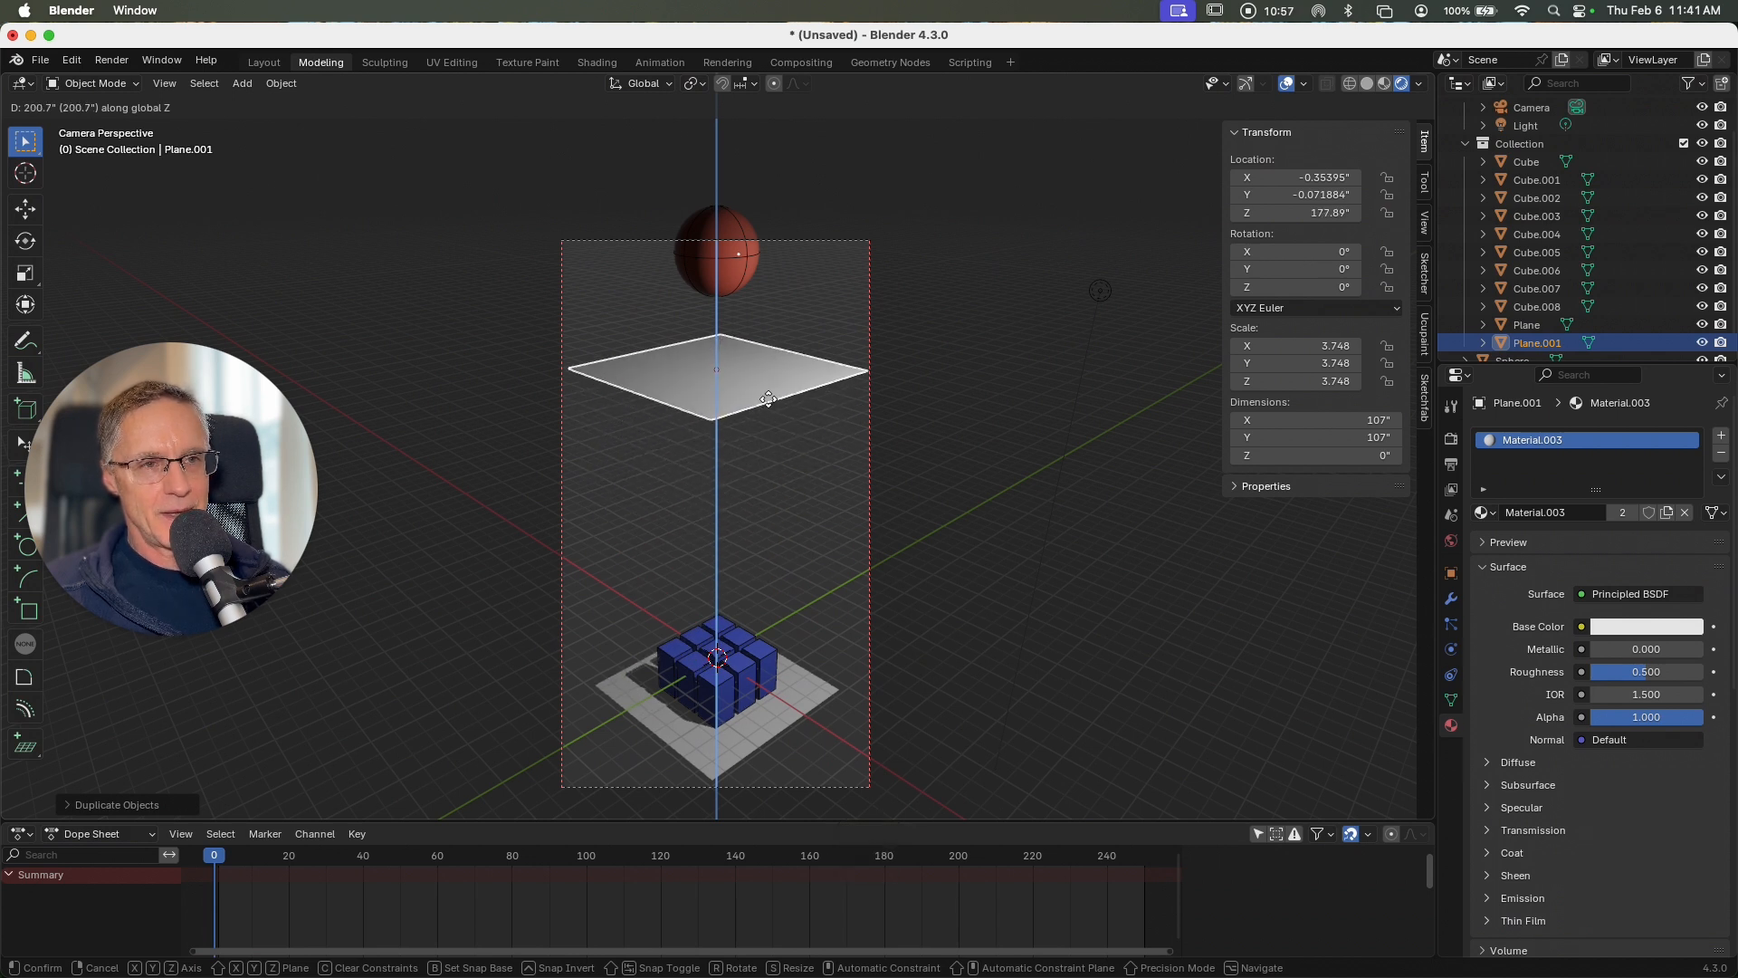
pyautogui.click(768, 402)
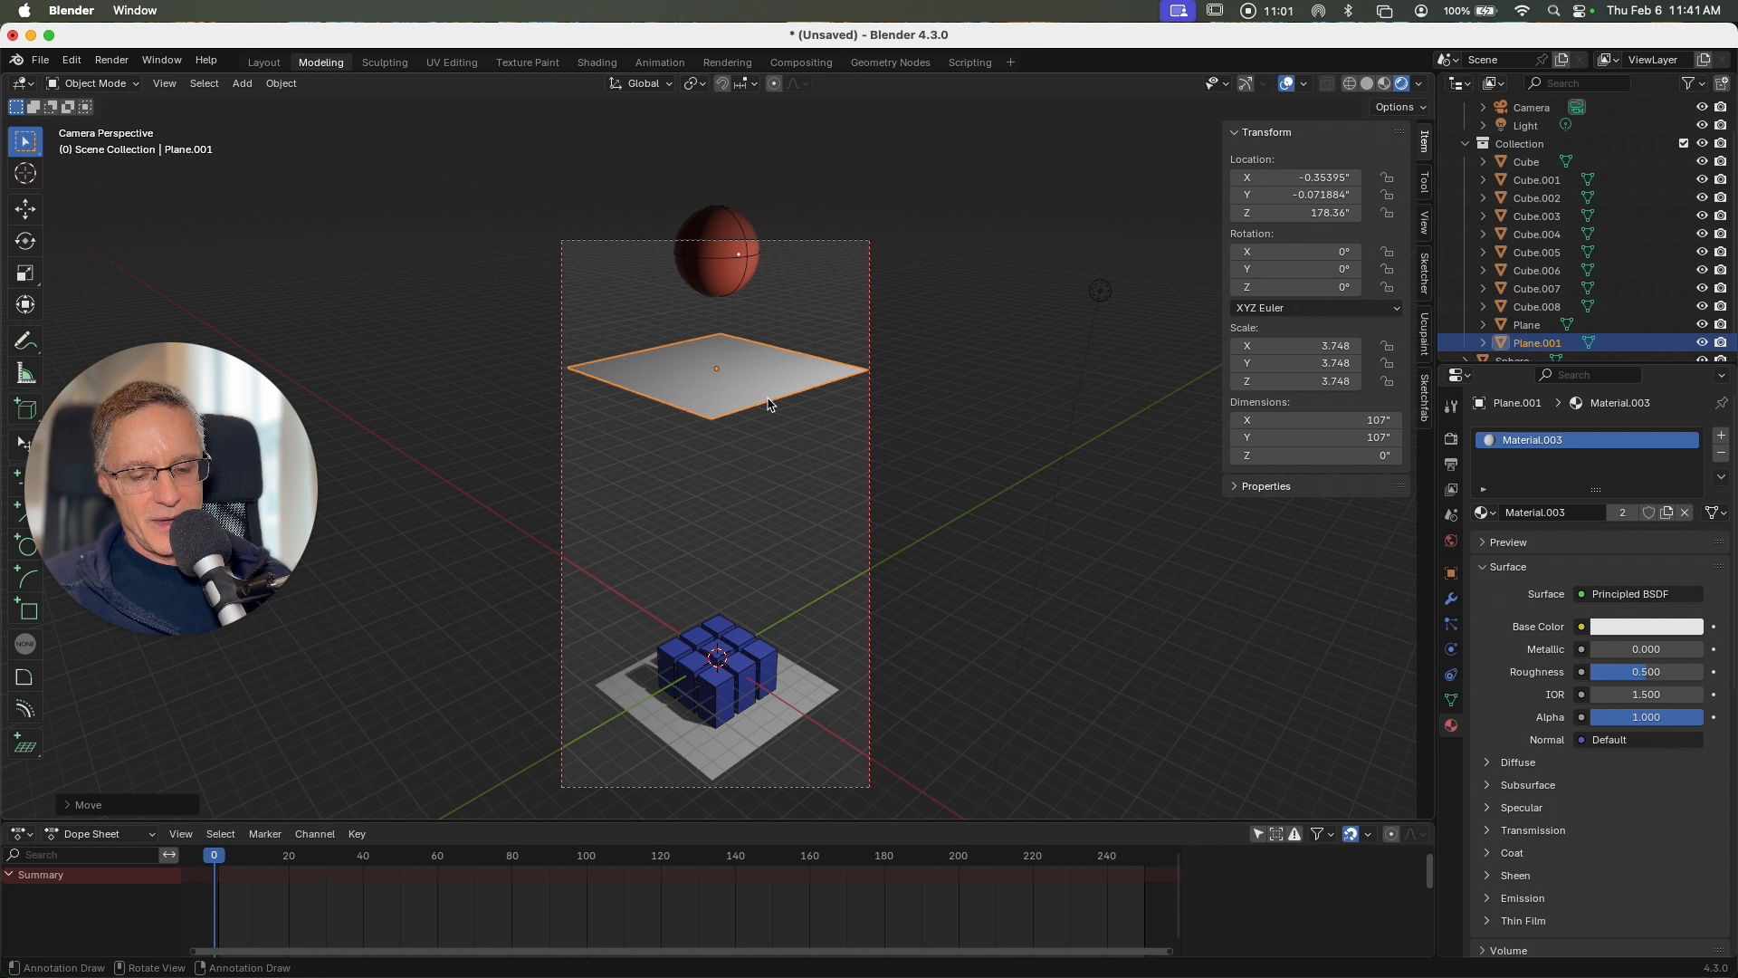
pyautogui.press('r')
pyautogui.write('y')
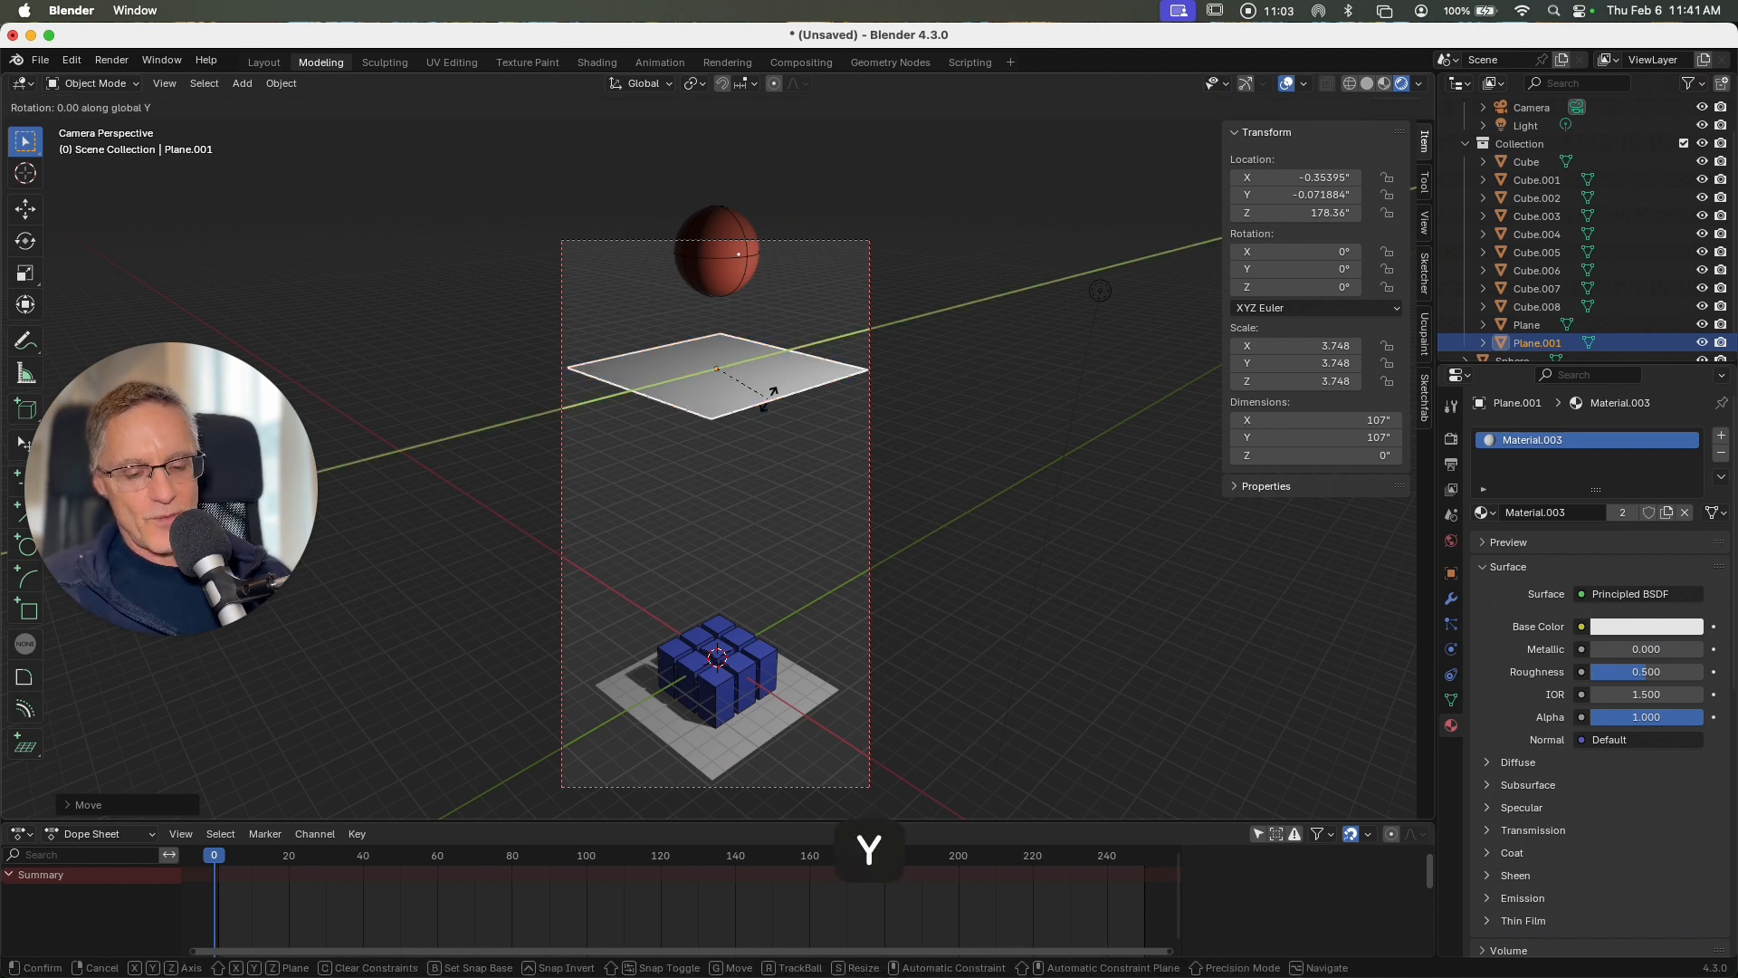
pyautogui.write('45')
pyautogui.press('Escape')
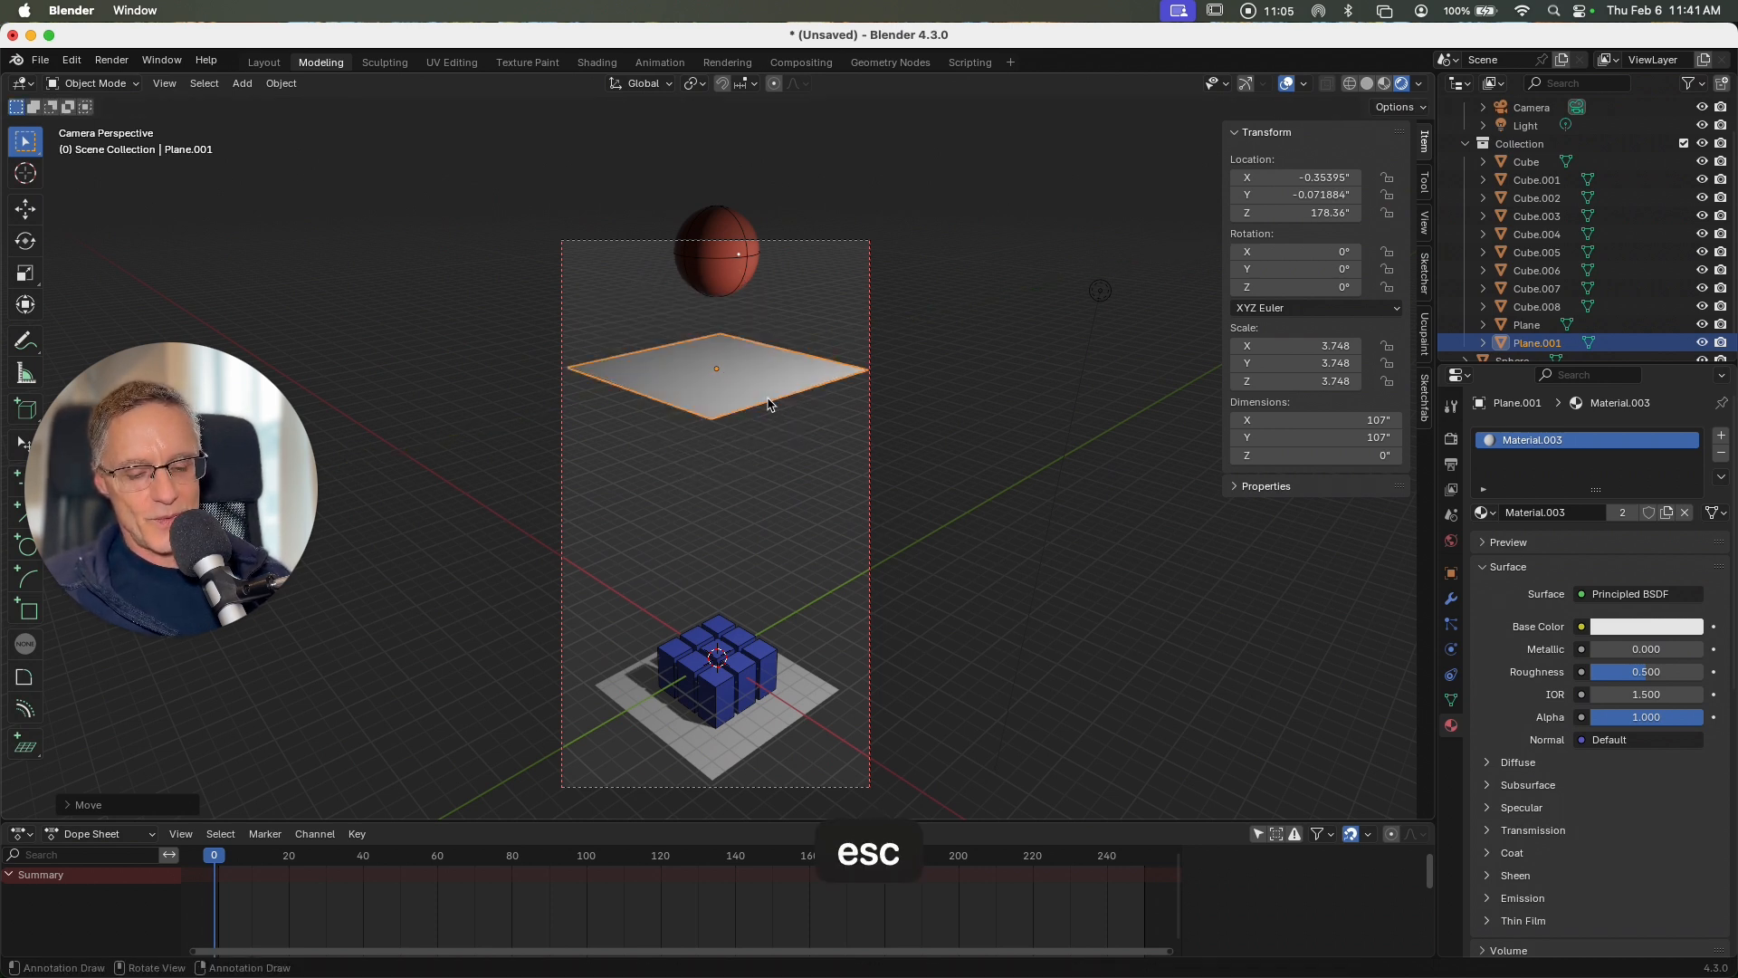
# Step: Rotate the raised plane -45° around the Y axis so that it slopes beneath the sphere
pyautogui.press('r')
pyautogui.write('y')
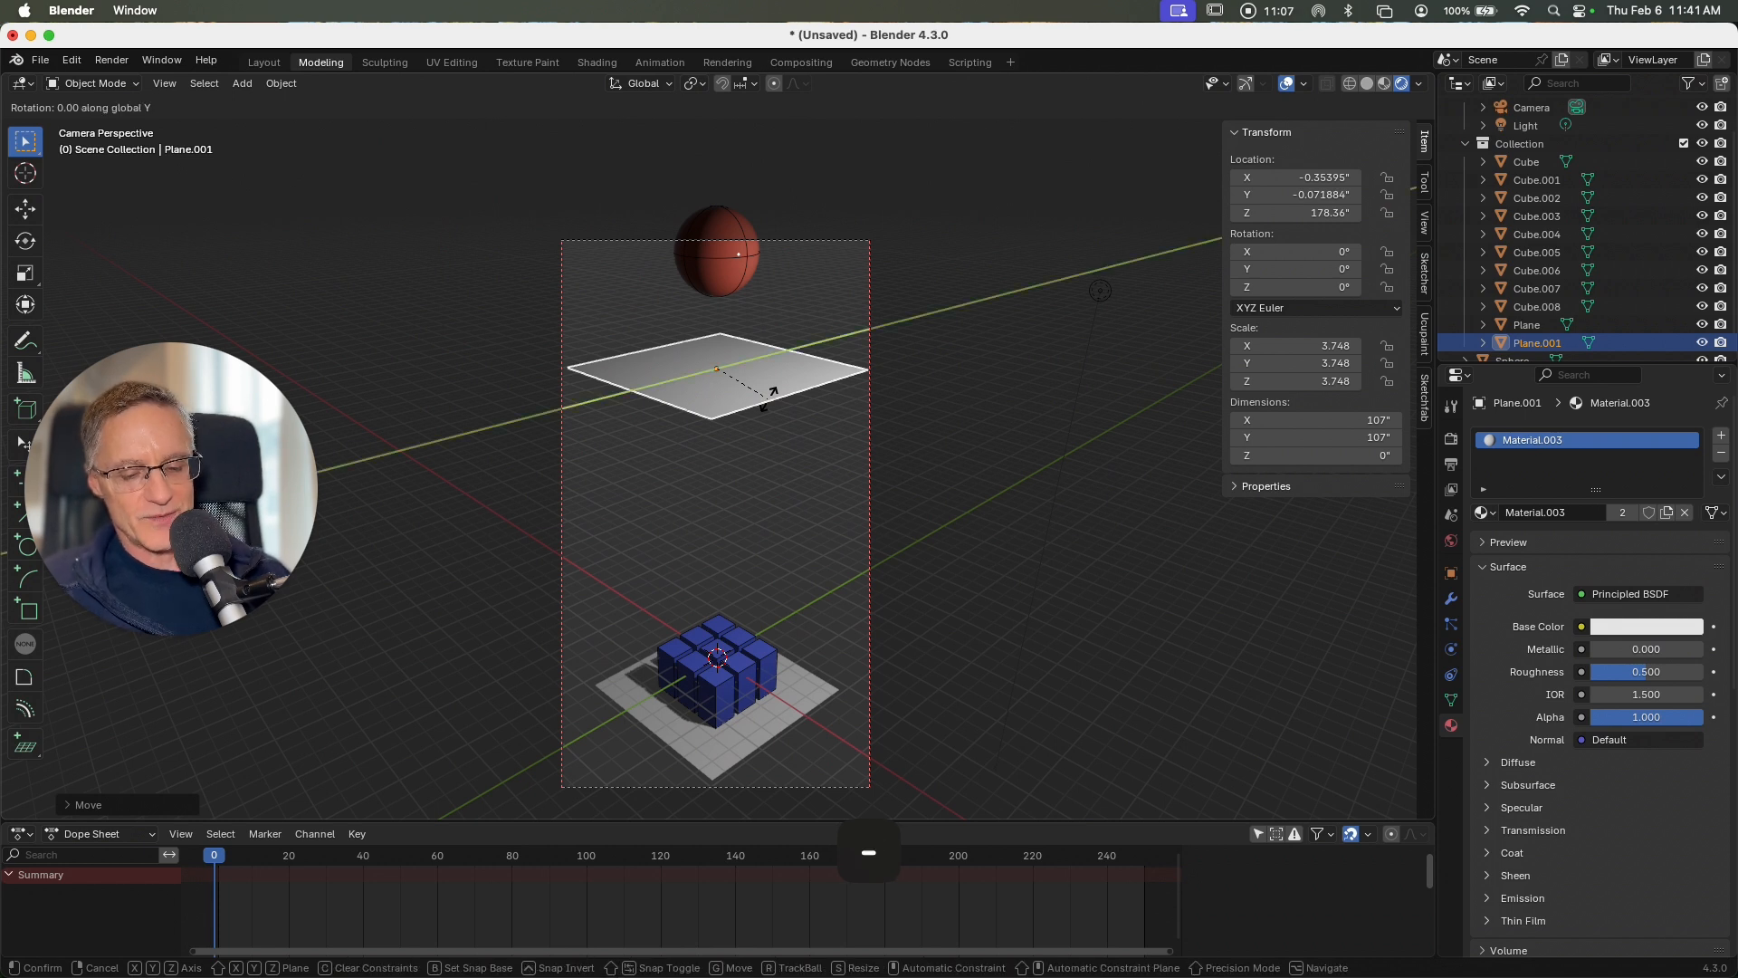
pyautogui.write('-45')
pyautogui.click(768, 398)
# Step: Duplicate the ground plane and raise the copy along Z to about -4.1 inches
pyautogui.moveTo(768, 399); pyautogui.dragTo(770, 405, button='middle')
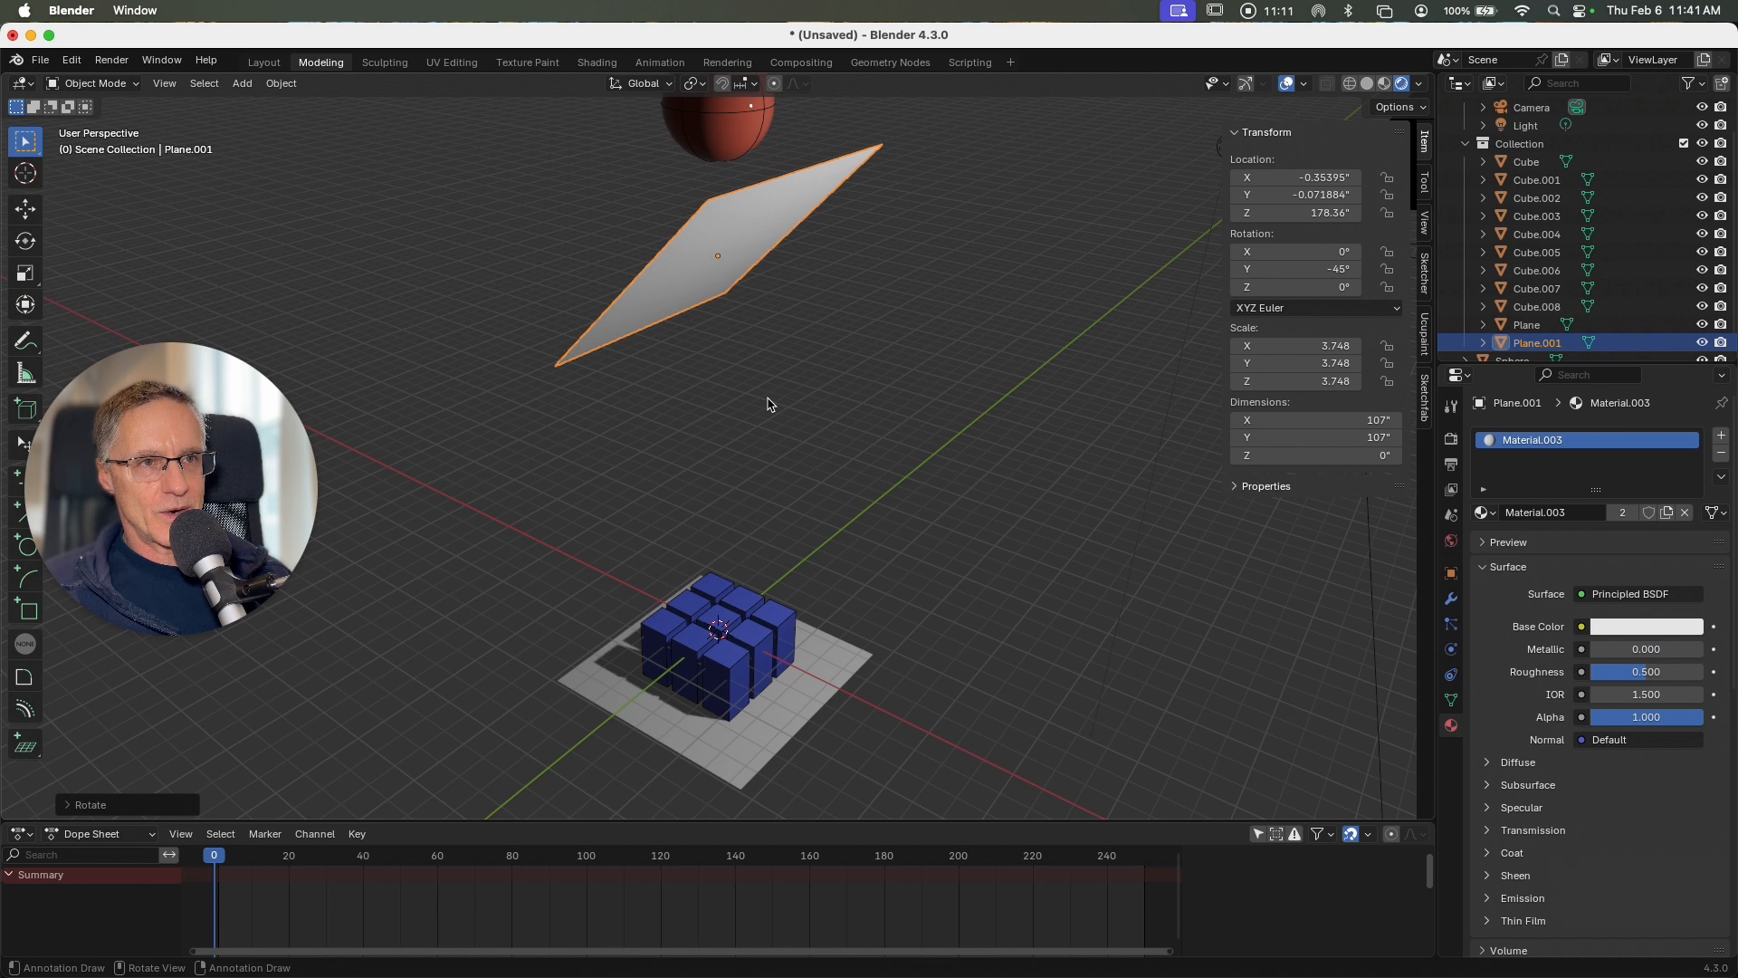
pyautogui.click(637, 724)
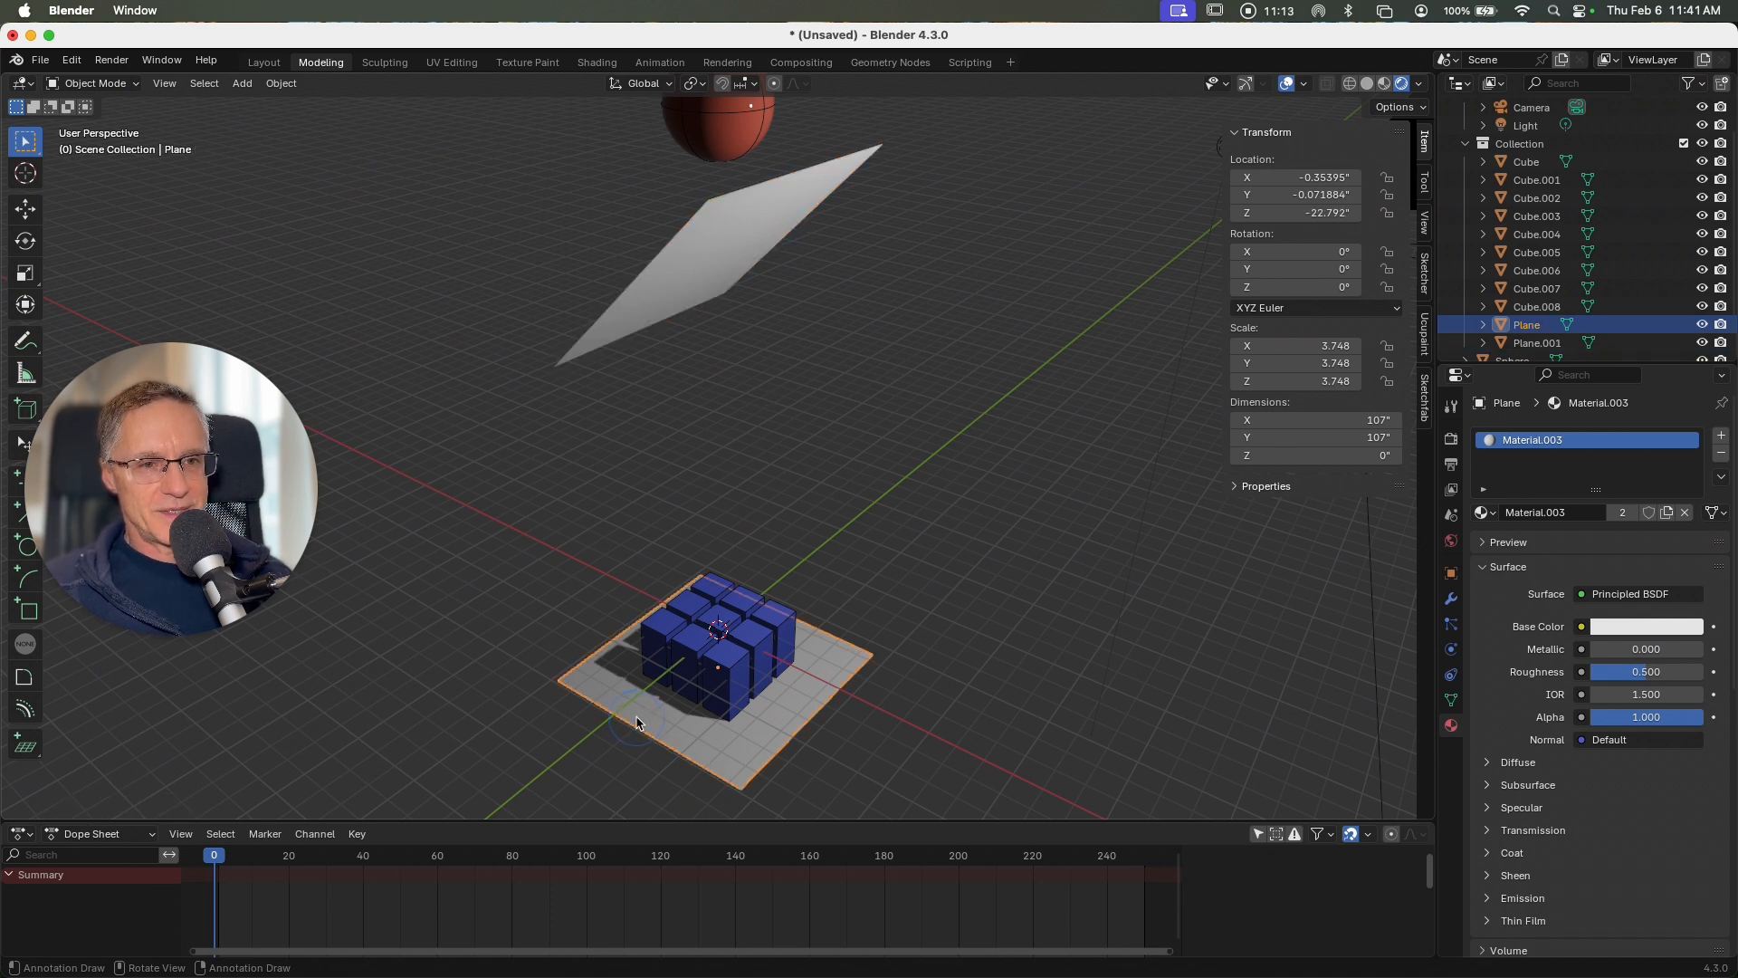
pyautogui.moveTo(638, 724); pyautogui.dragTo(635, 713, button='middle')
pyautogui.hotkey('shift', 'd')
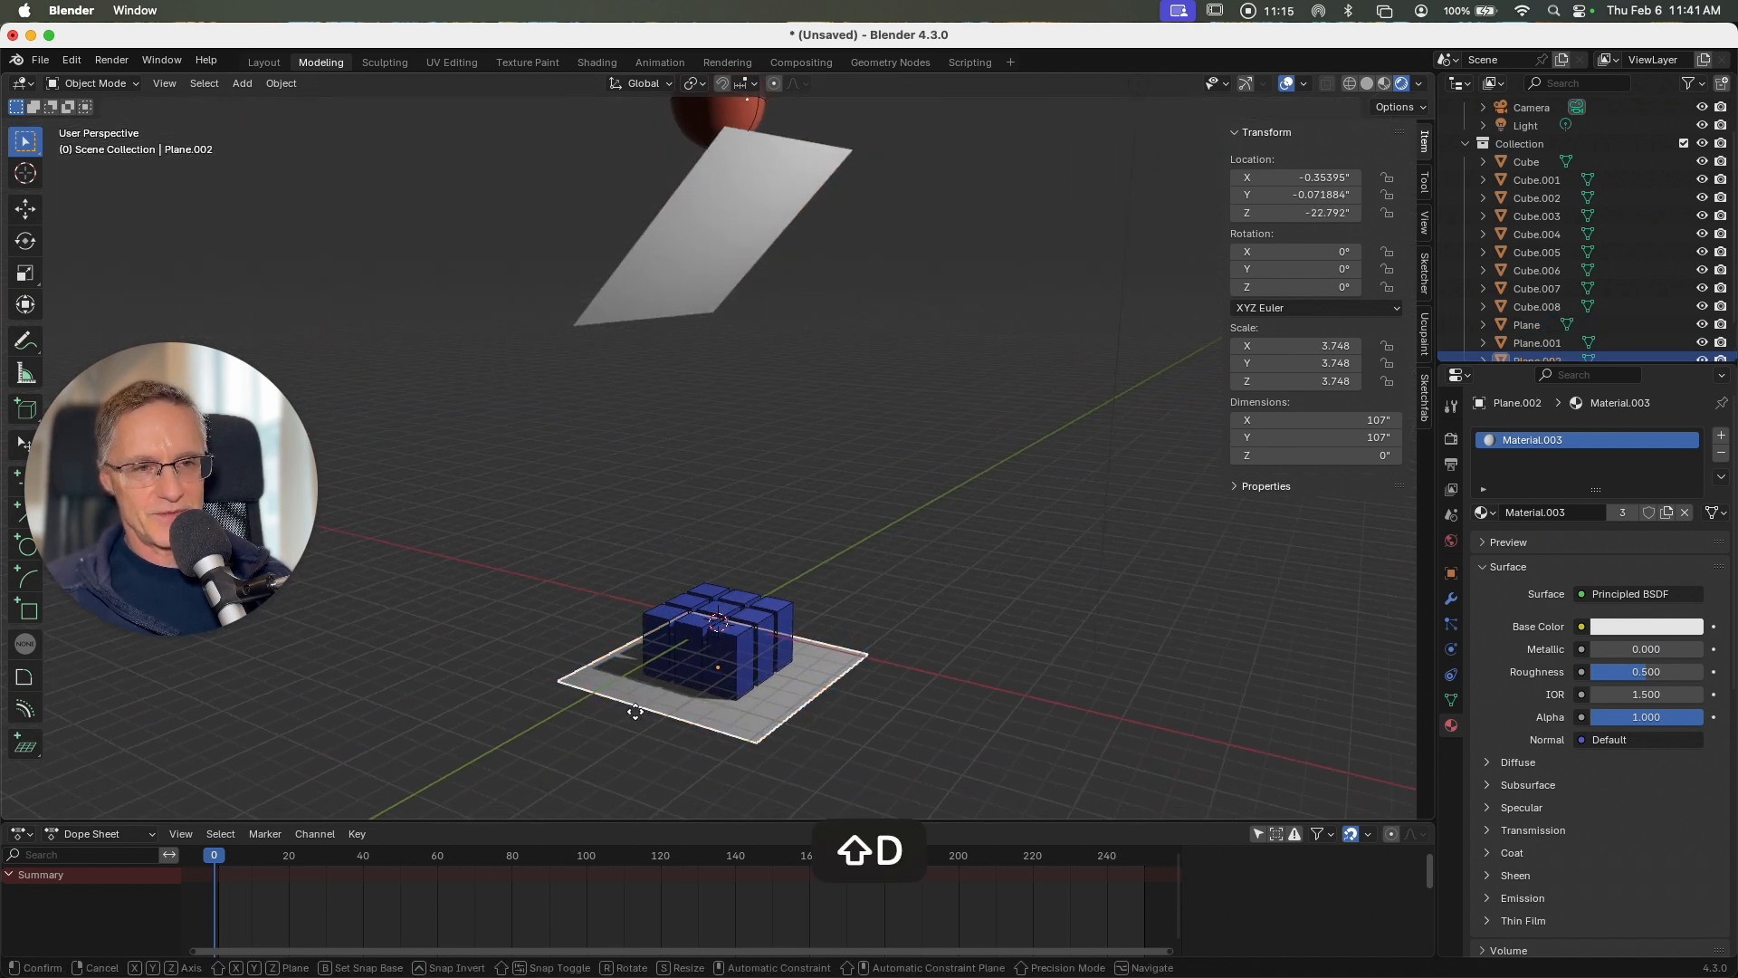
pyautogui.rightClick(635, 712)
pyautogui.press('g')
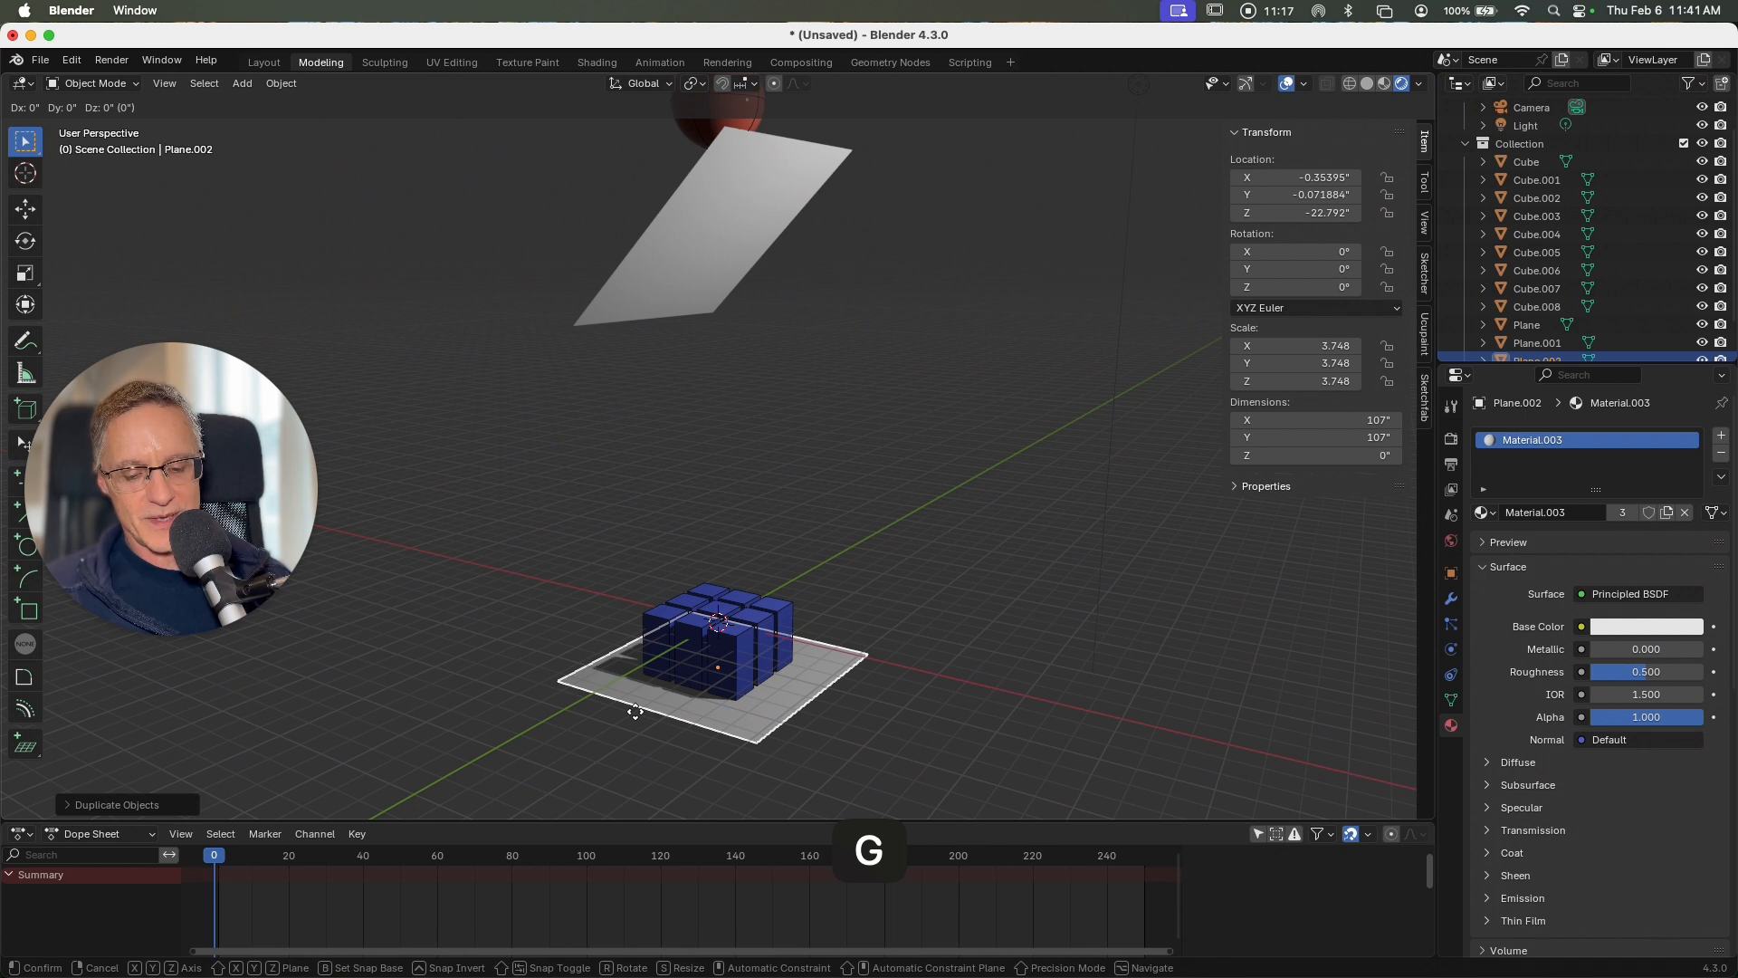
pyautogui.press('z')
pyautogui.click(634, 680)
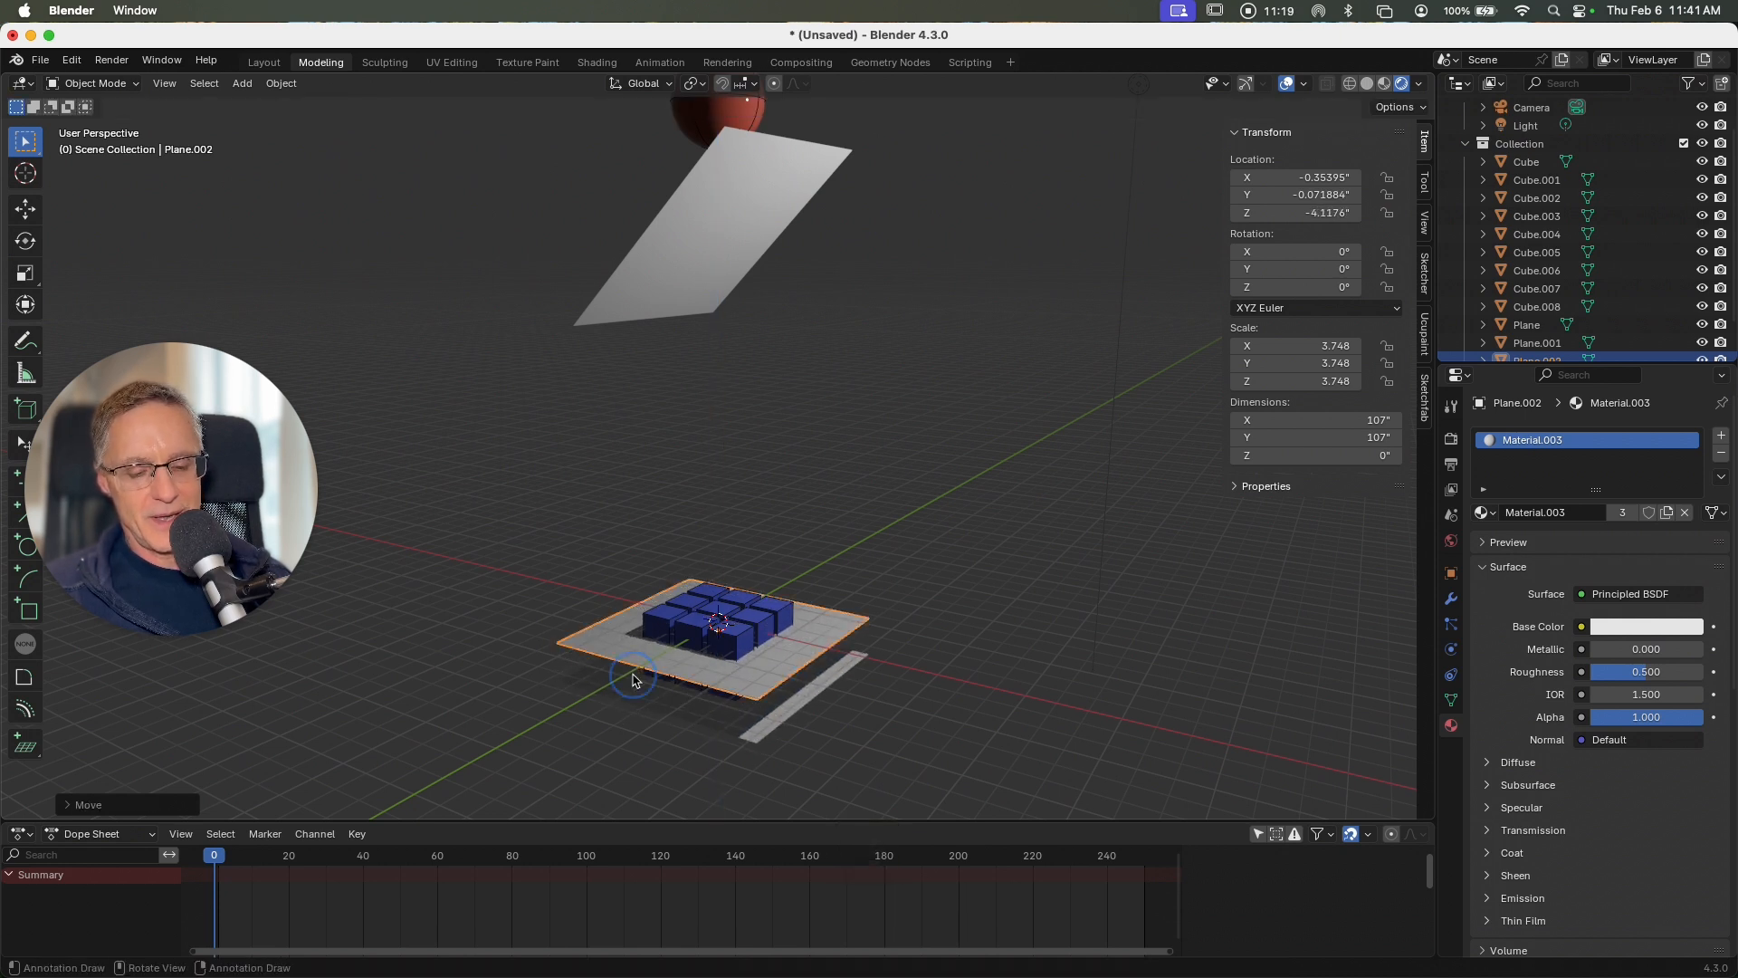
# Step: Tilt the new plane about 17° around Y and move it along X to about -103 inches, beside the blocks
pyautogui.press('r')
pyautogui.press('y')
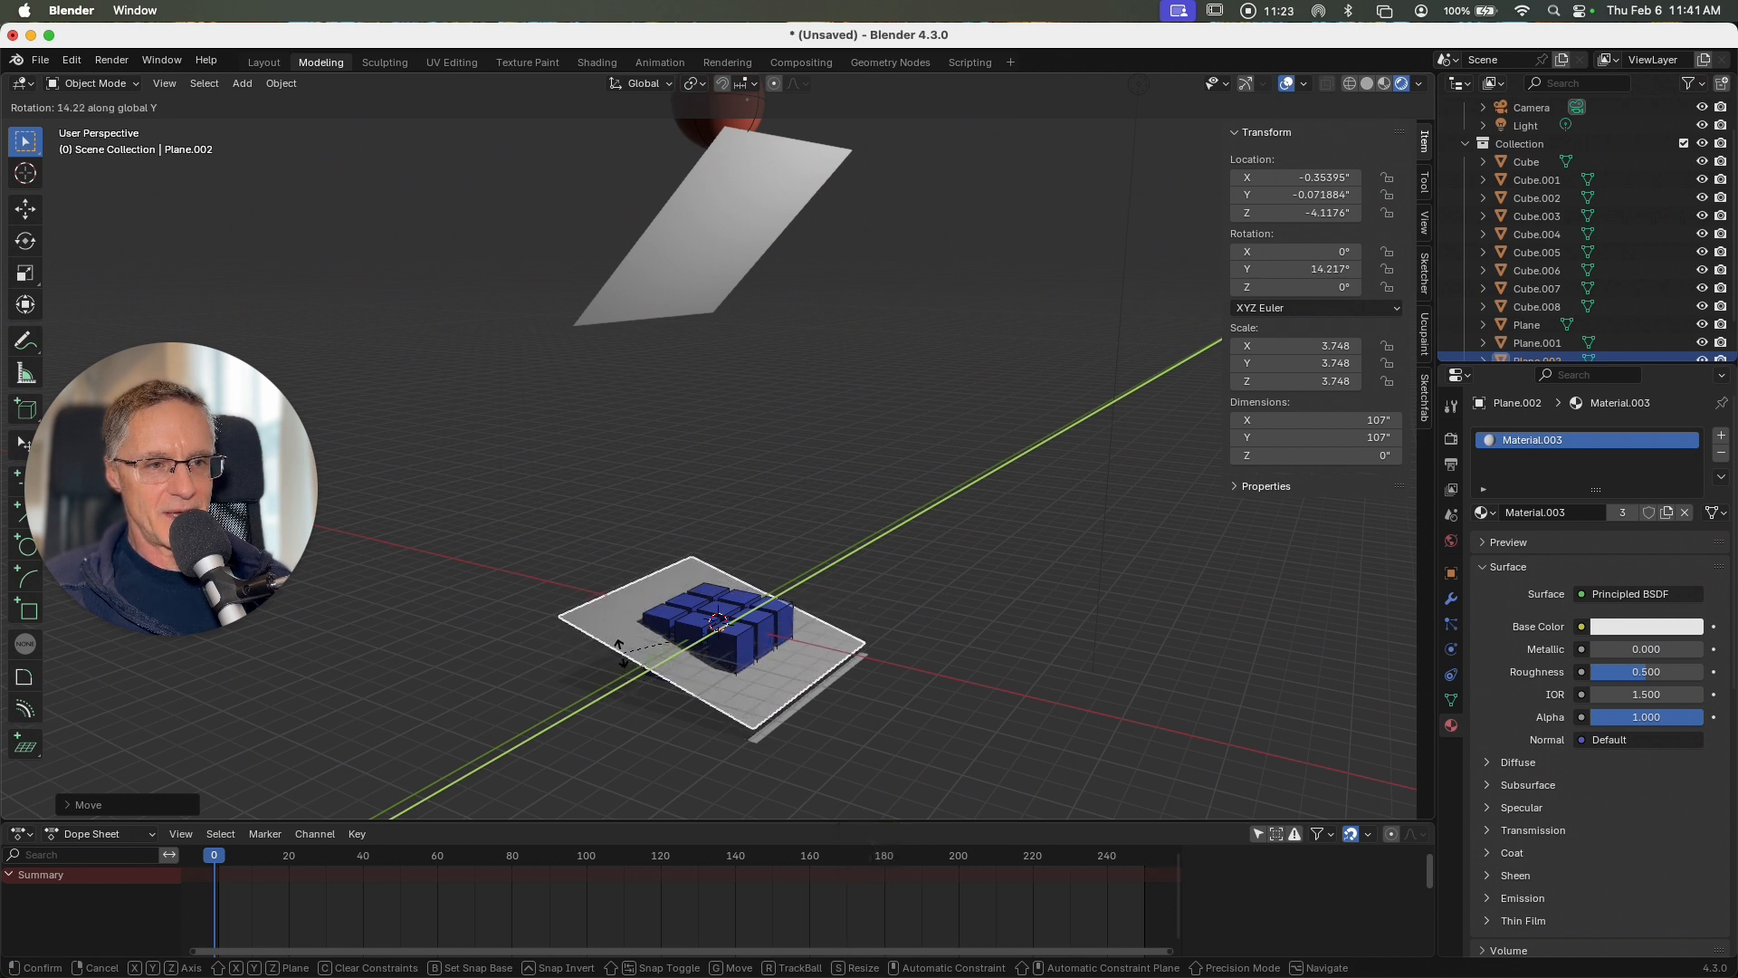
pyautogui.click(620, 648)
pyautogui.press('g')
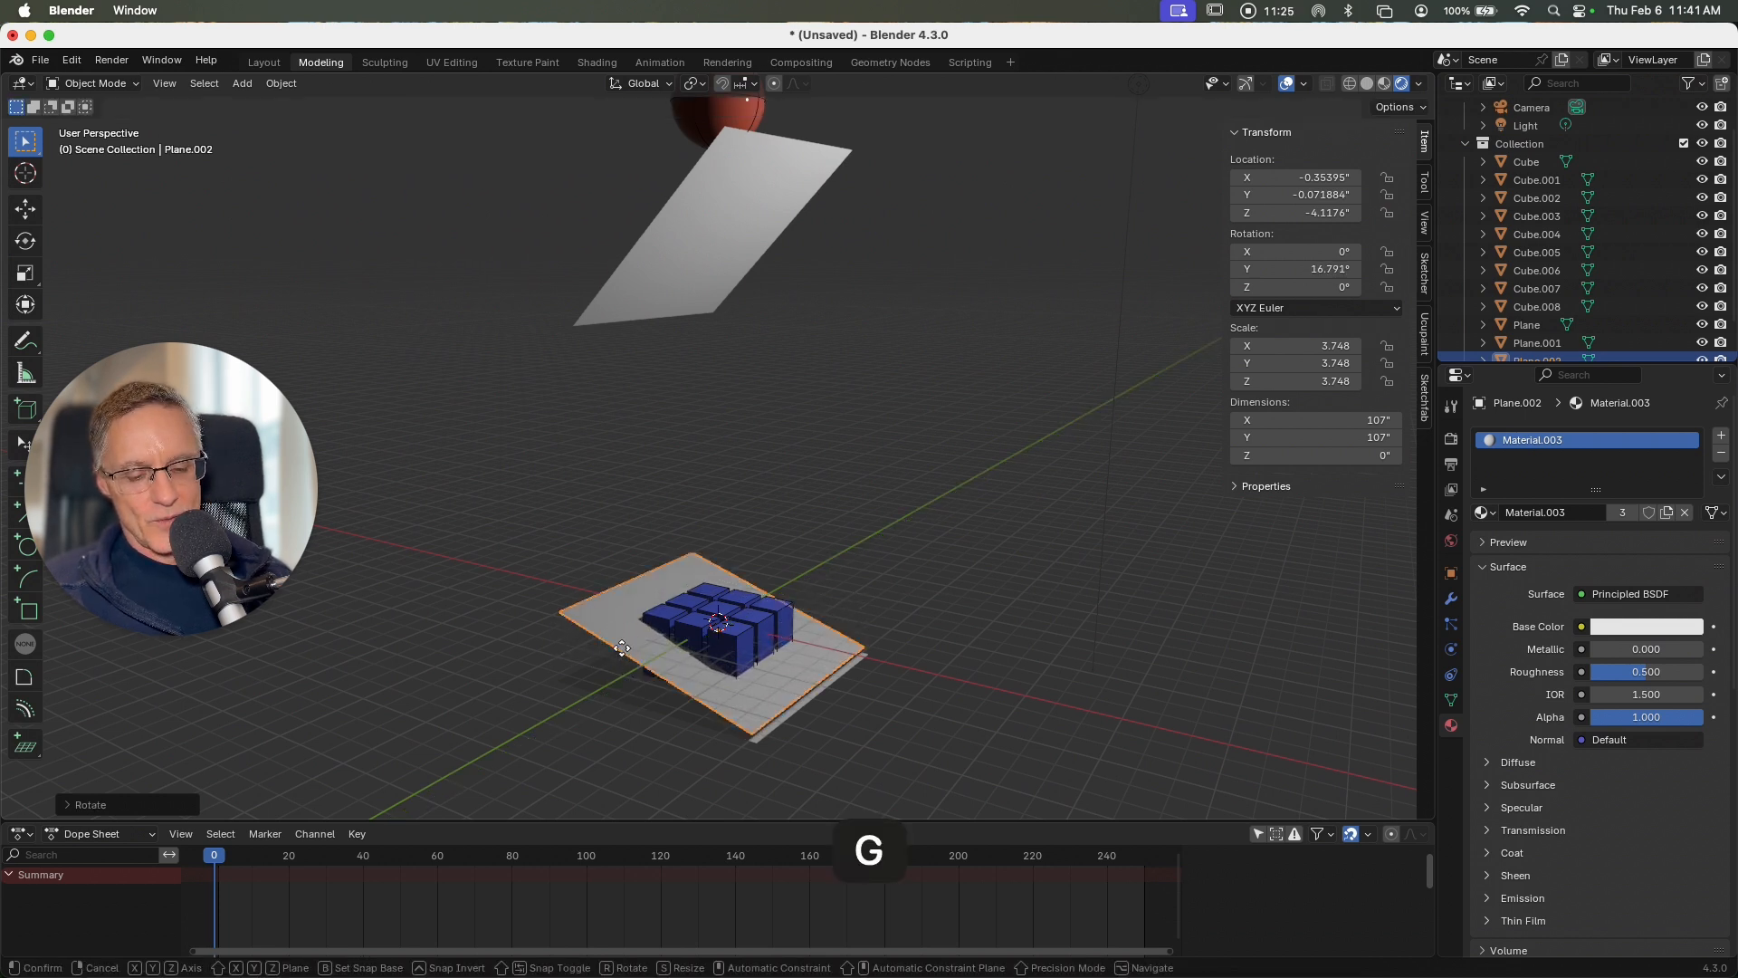
pyautogui.press('x')
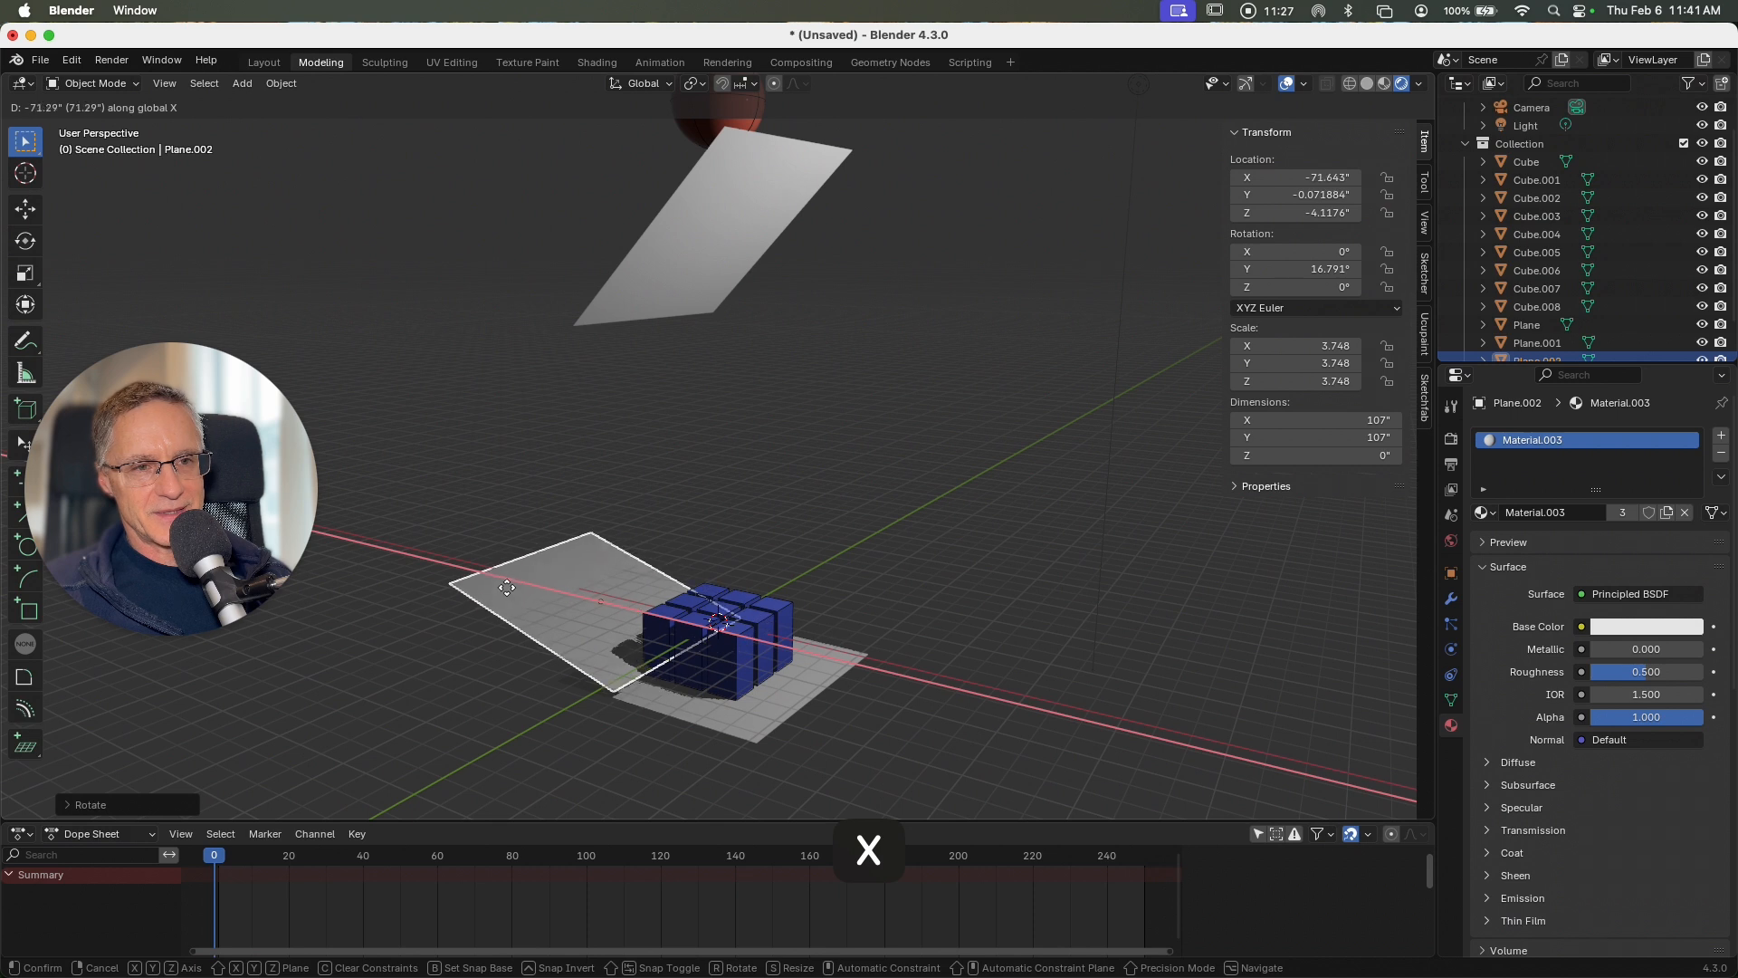
pyautogui.click(469, 571)
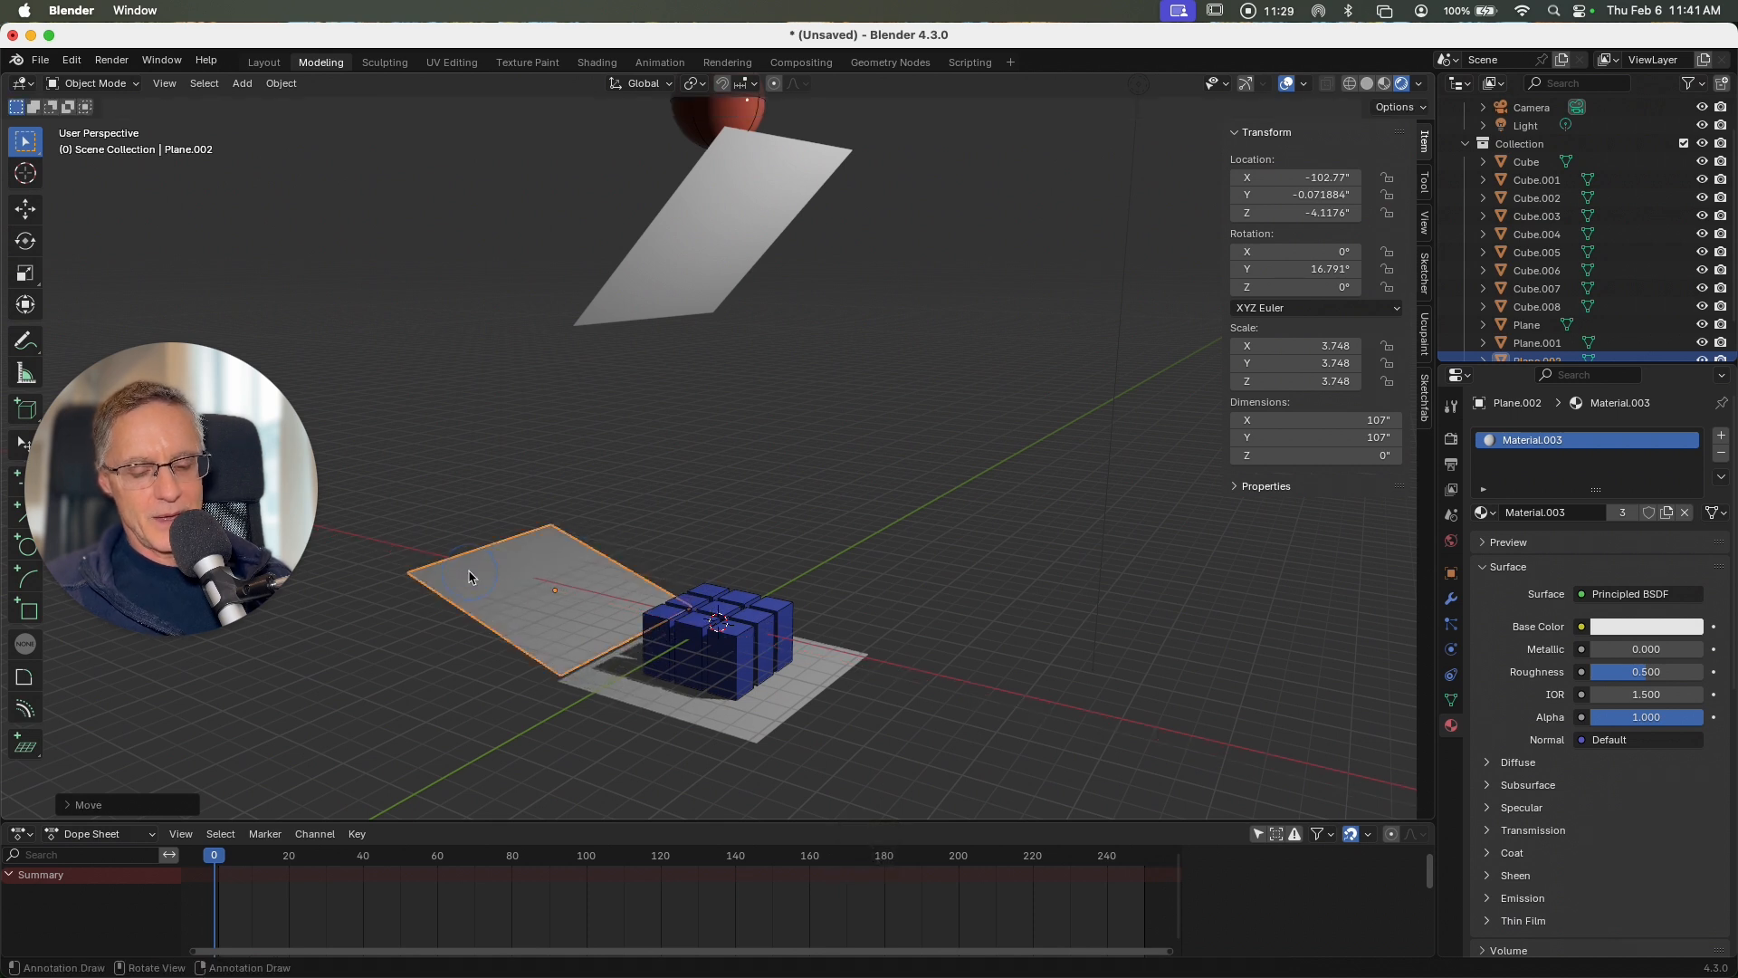
# Step: Raise the tilted plane beside the blocks to about 17 inches in Z and increase its Y rotation to about 29°
pyautogui.press('g')
pyautogui.press('z')
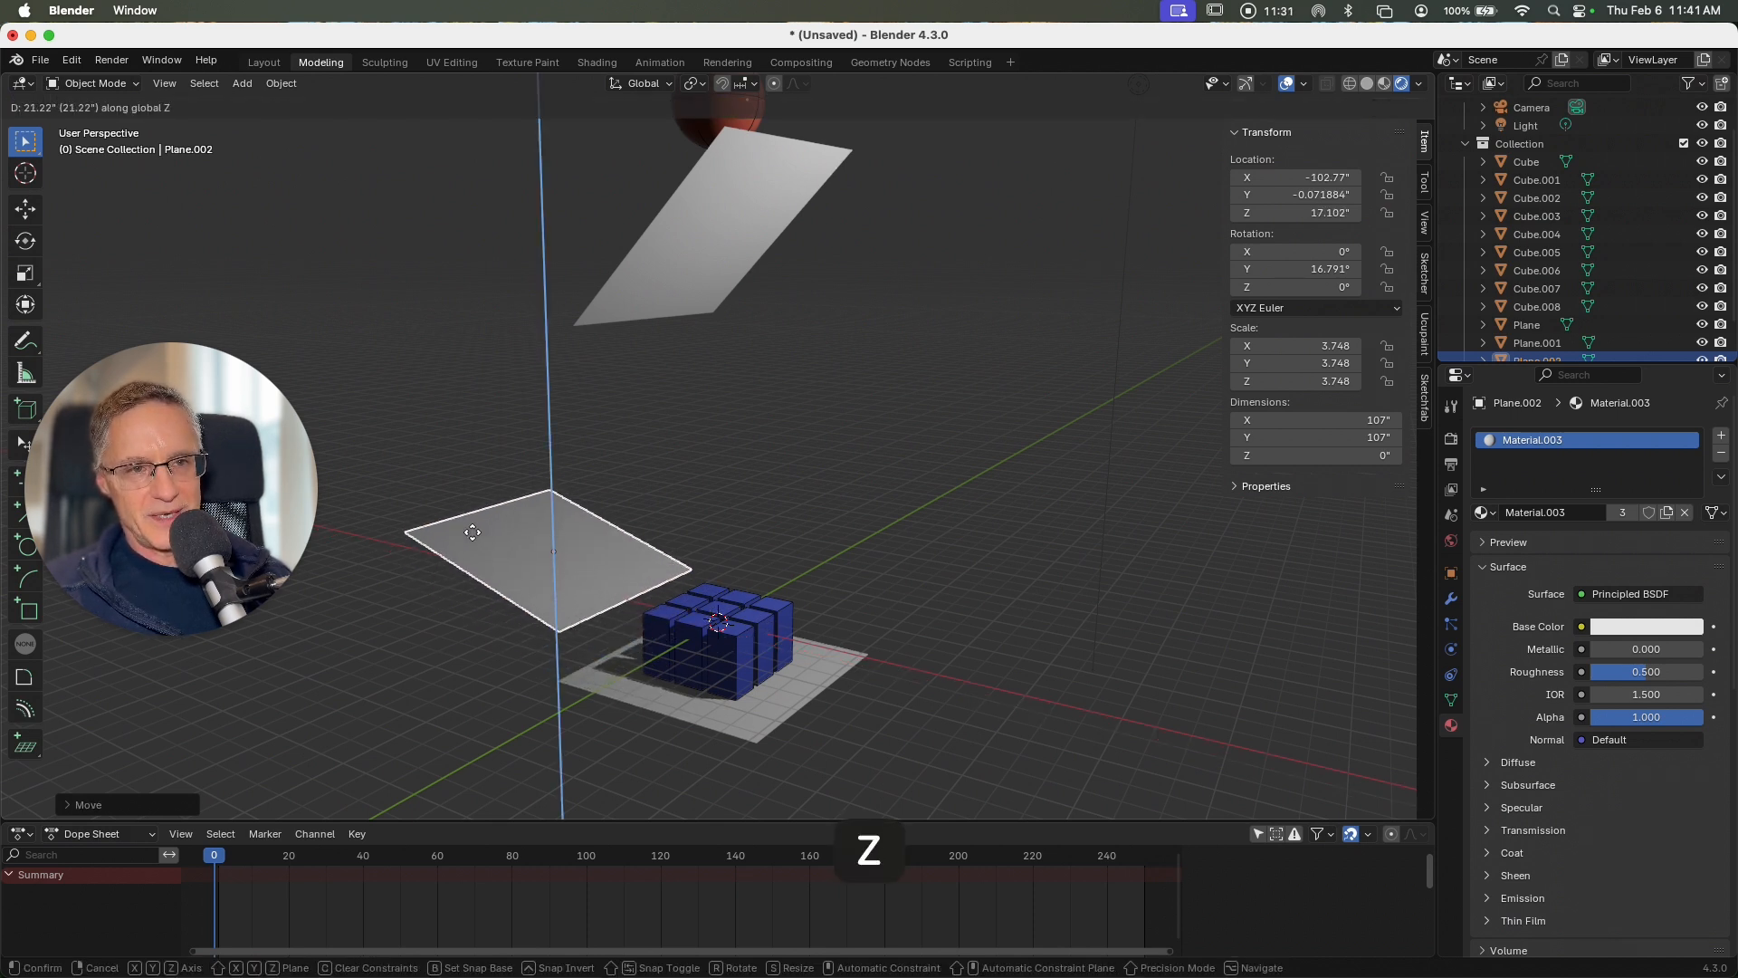
pyautogui.click(474, 535)
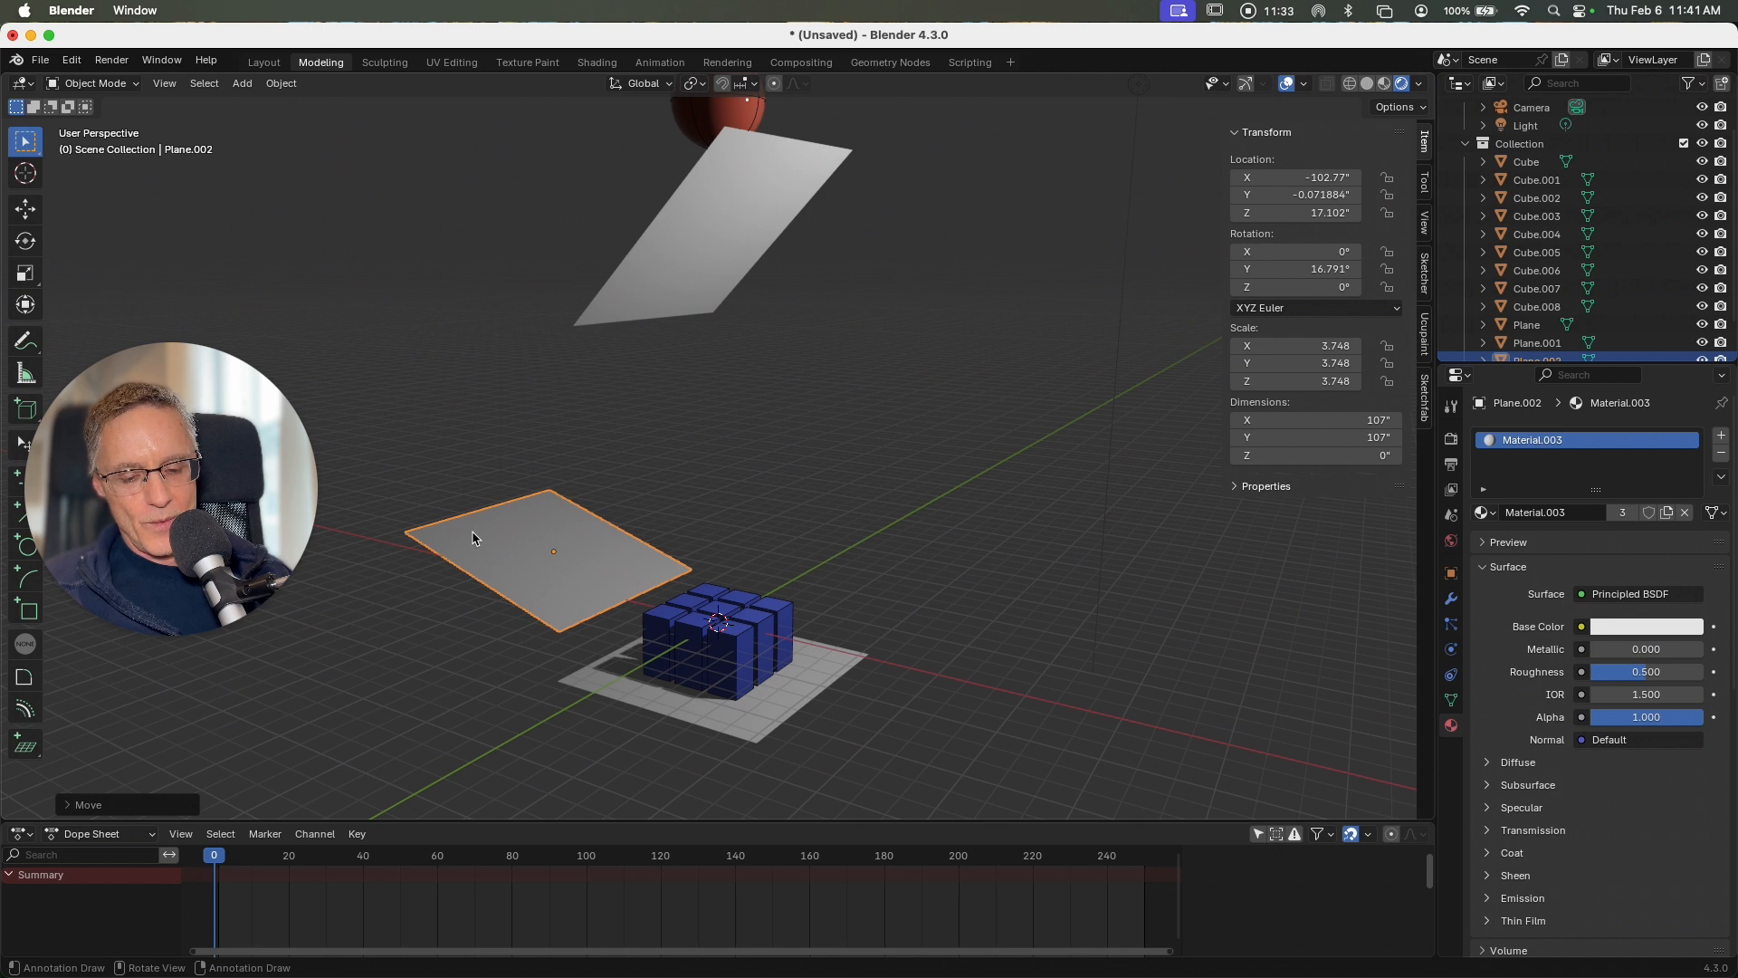
pyautogui.press('r')
pyautogui.press('y')
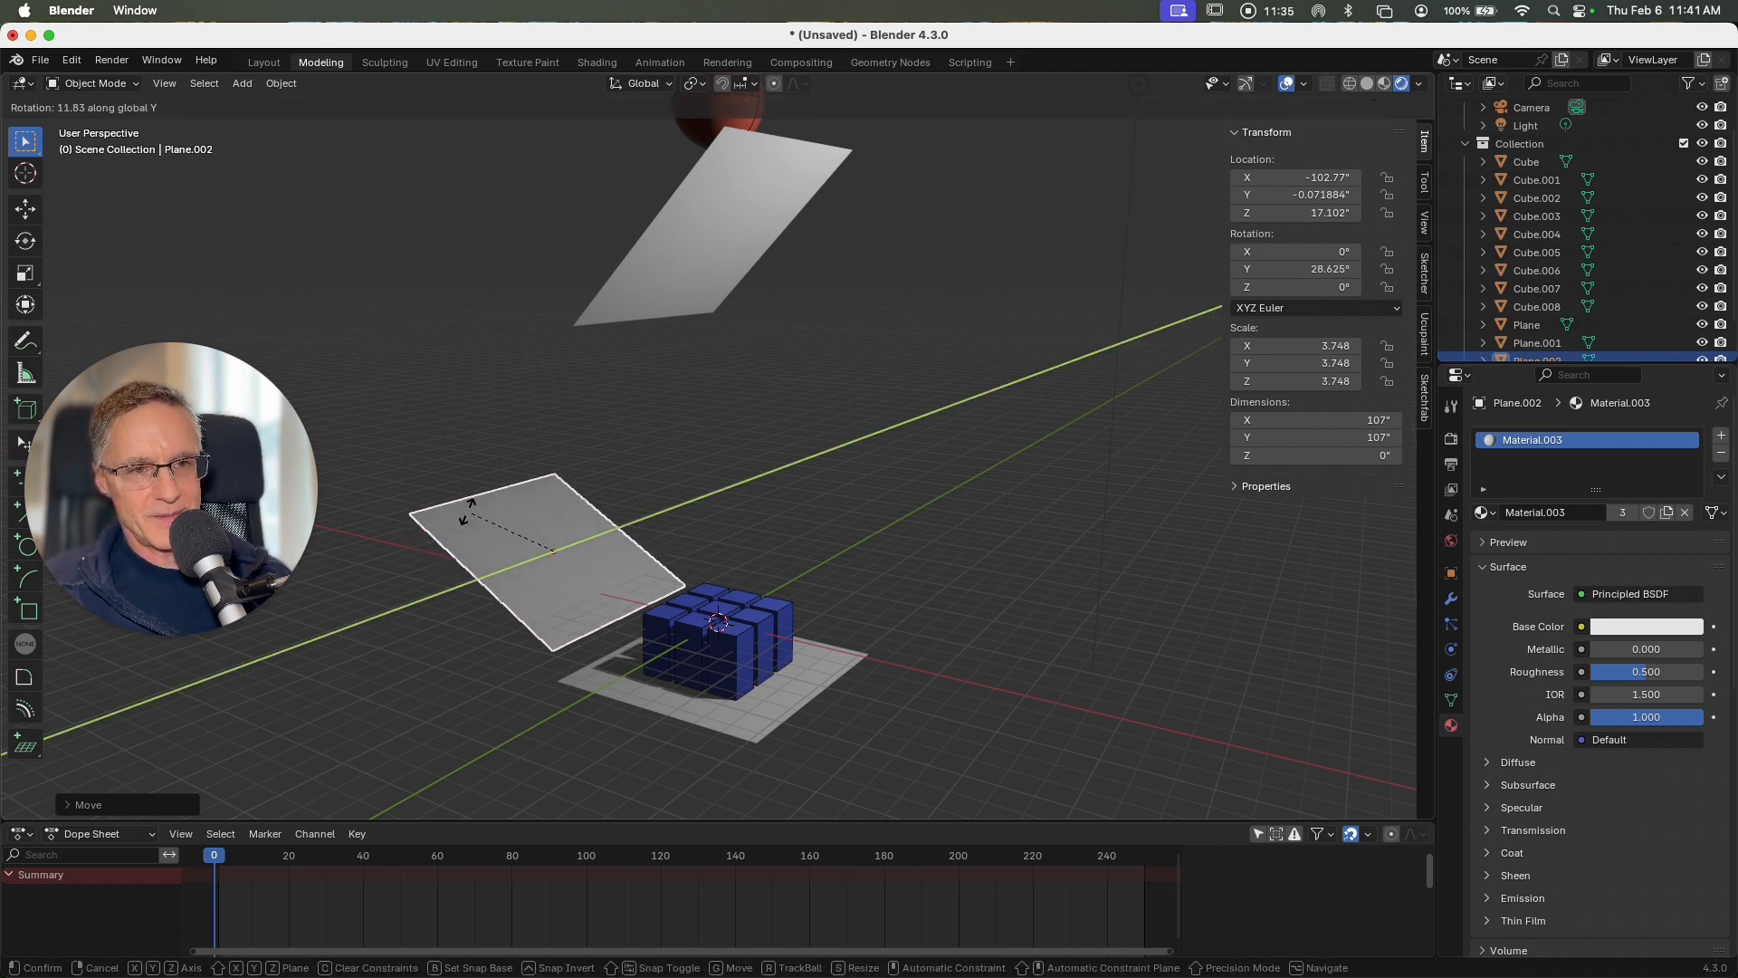
pyautogui.click(463, 513)
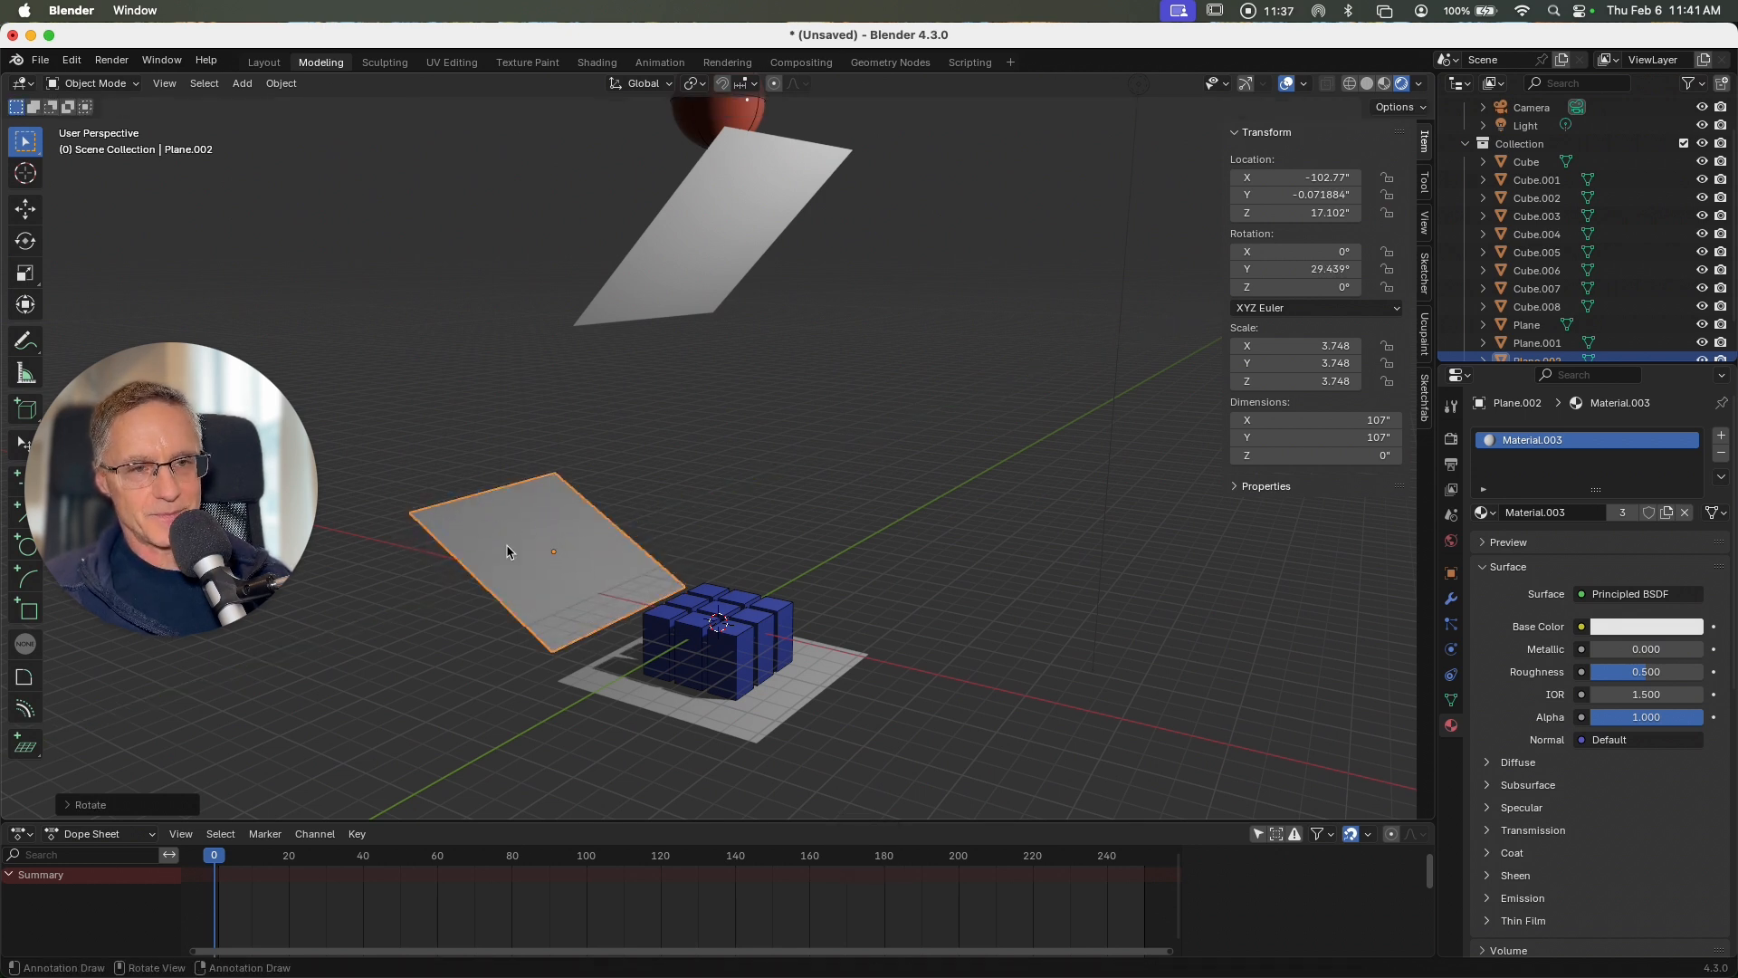
# Step: Clear the selection, play the simulation to check how the sphere moves past the sloped planes, and stop near frame 99
pyautogui.hscroll(-8, 517, 551)
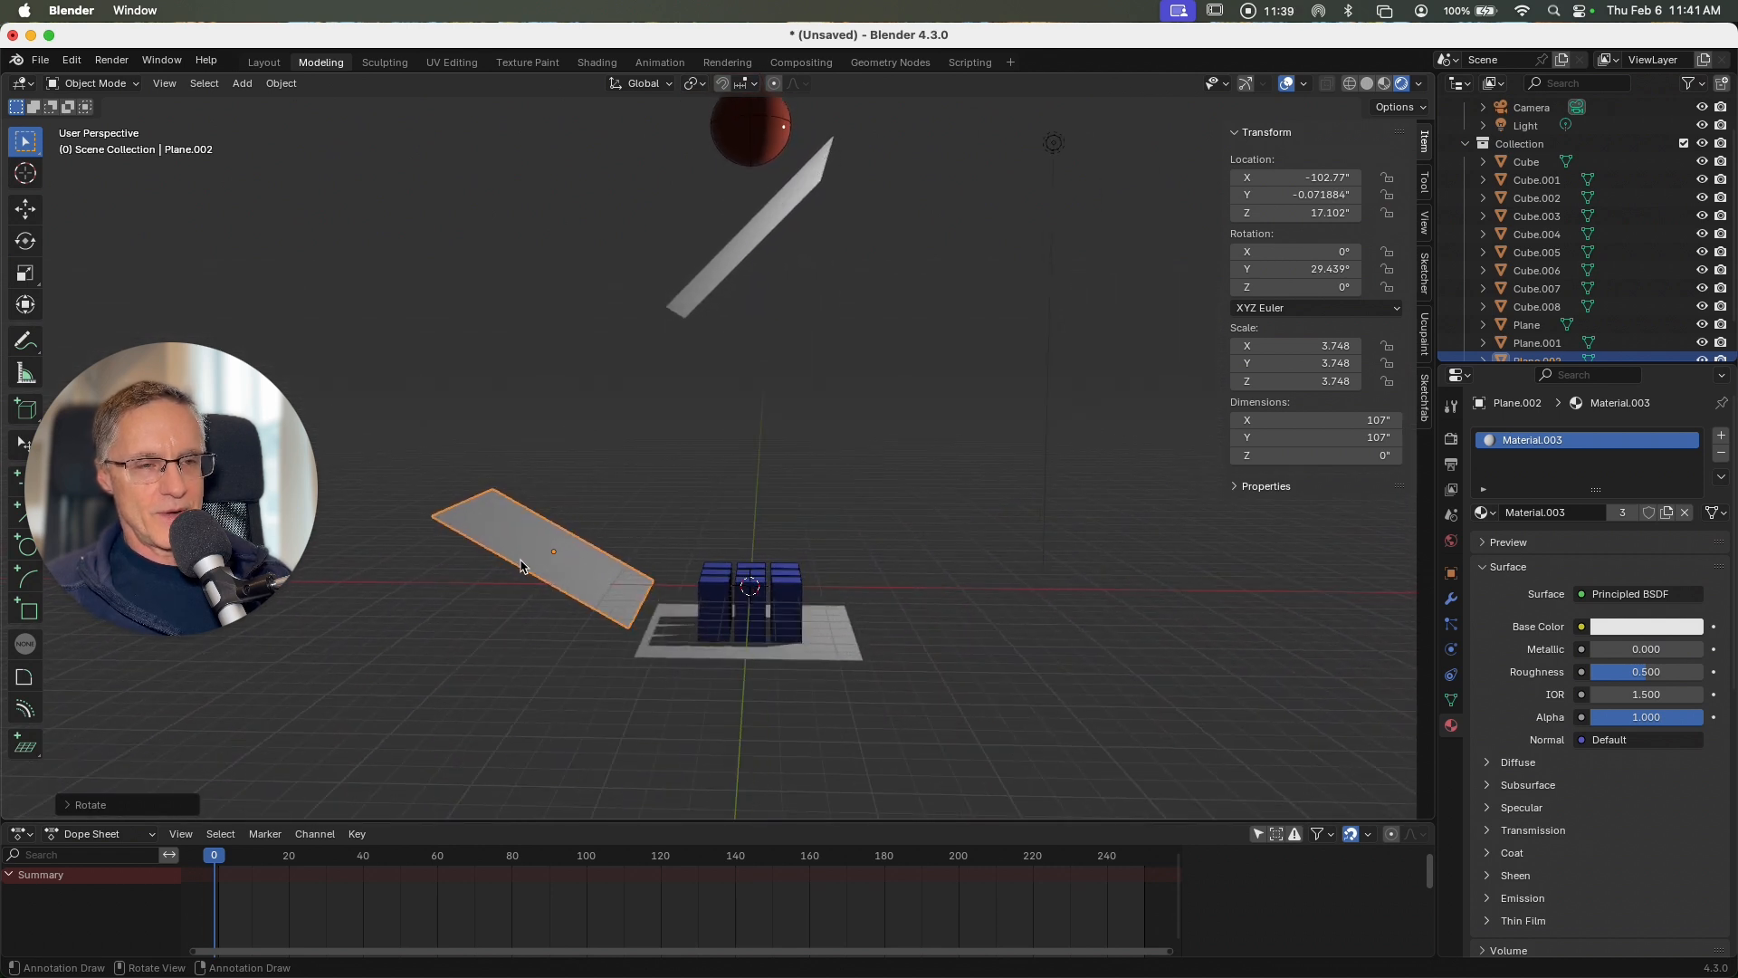
pyautogui.click(1113, 636)
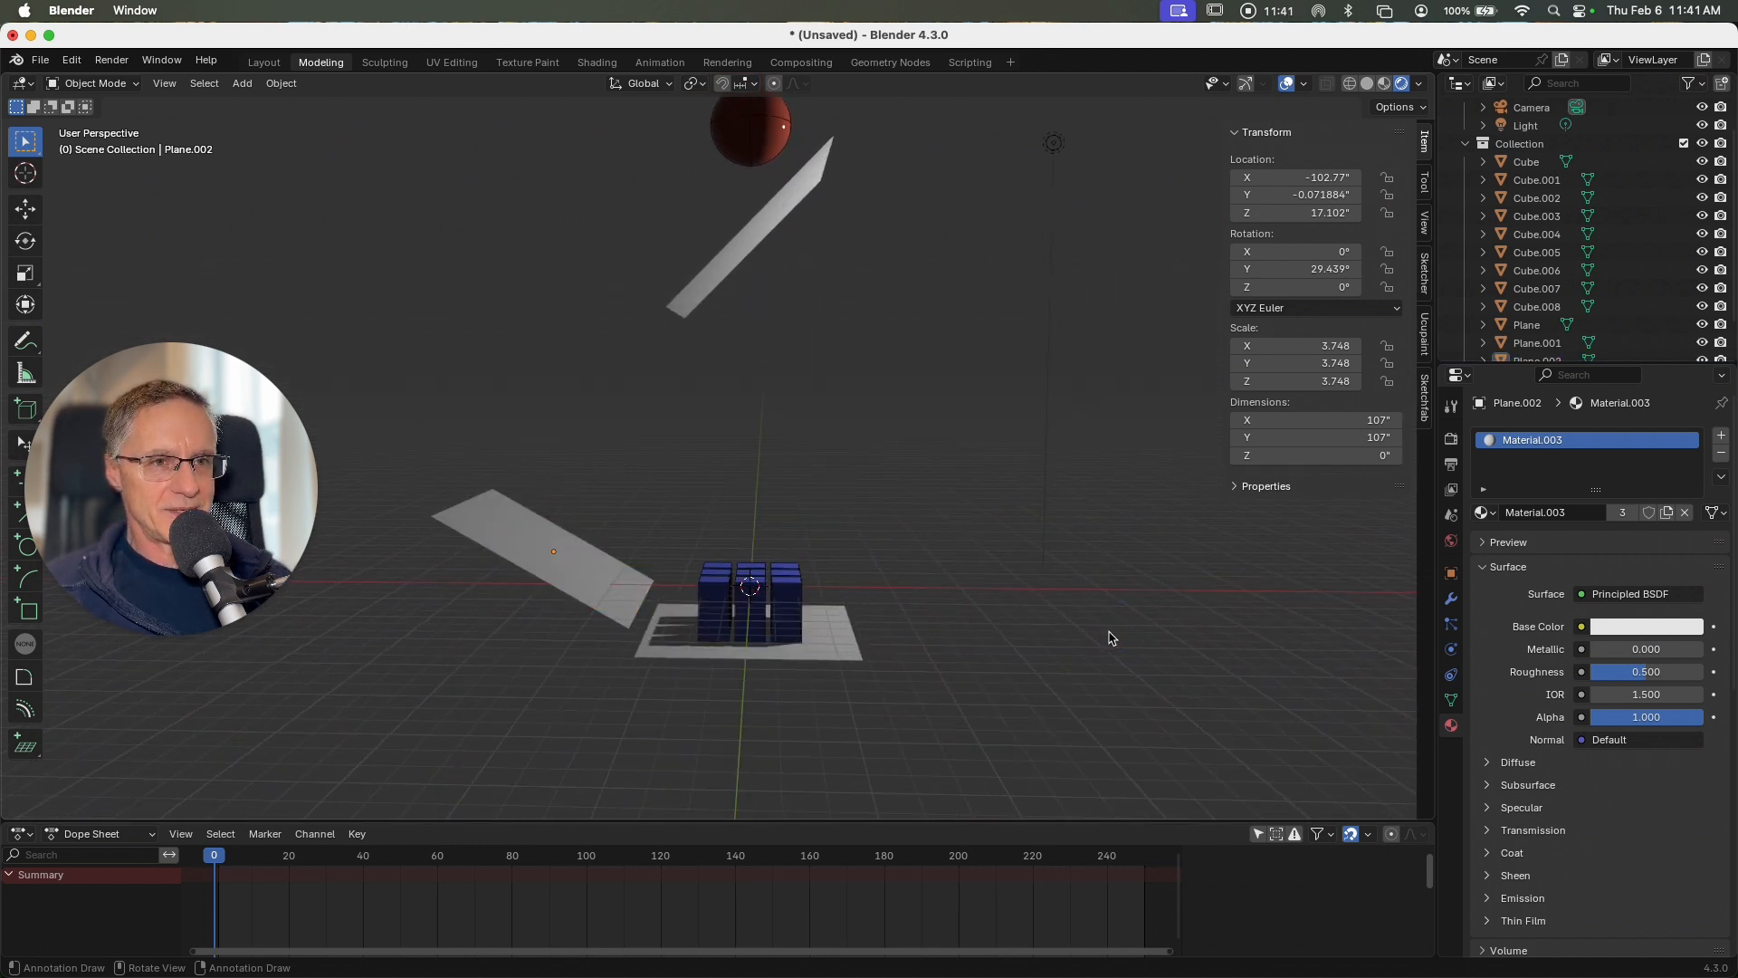
pyautogui.press('space')
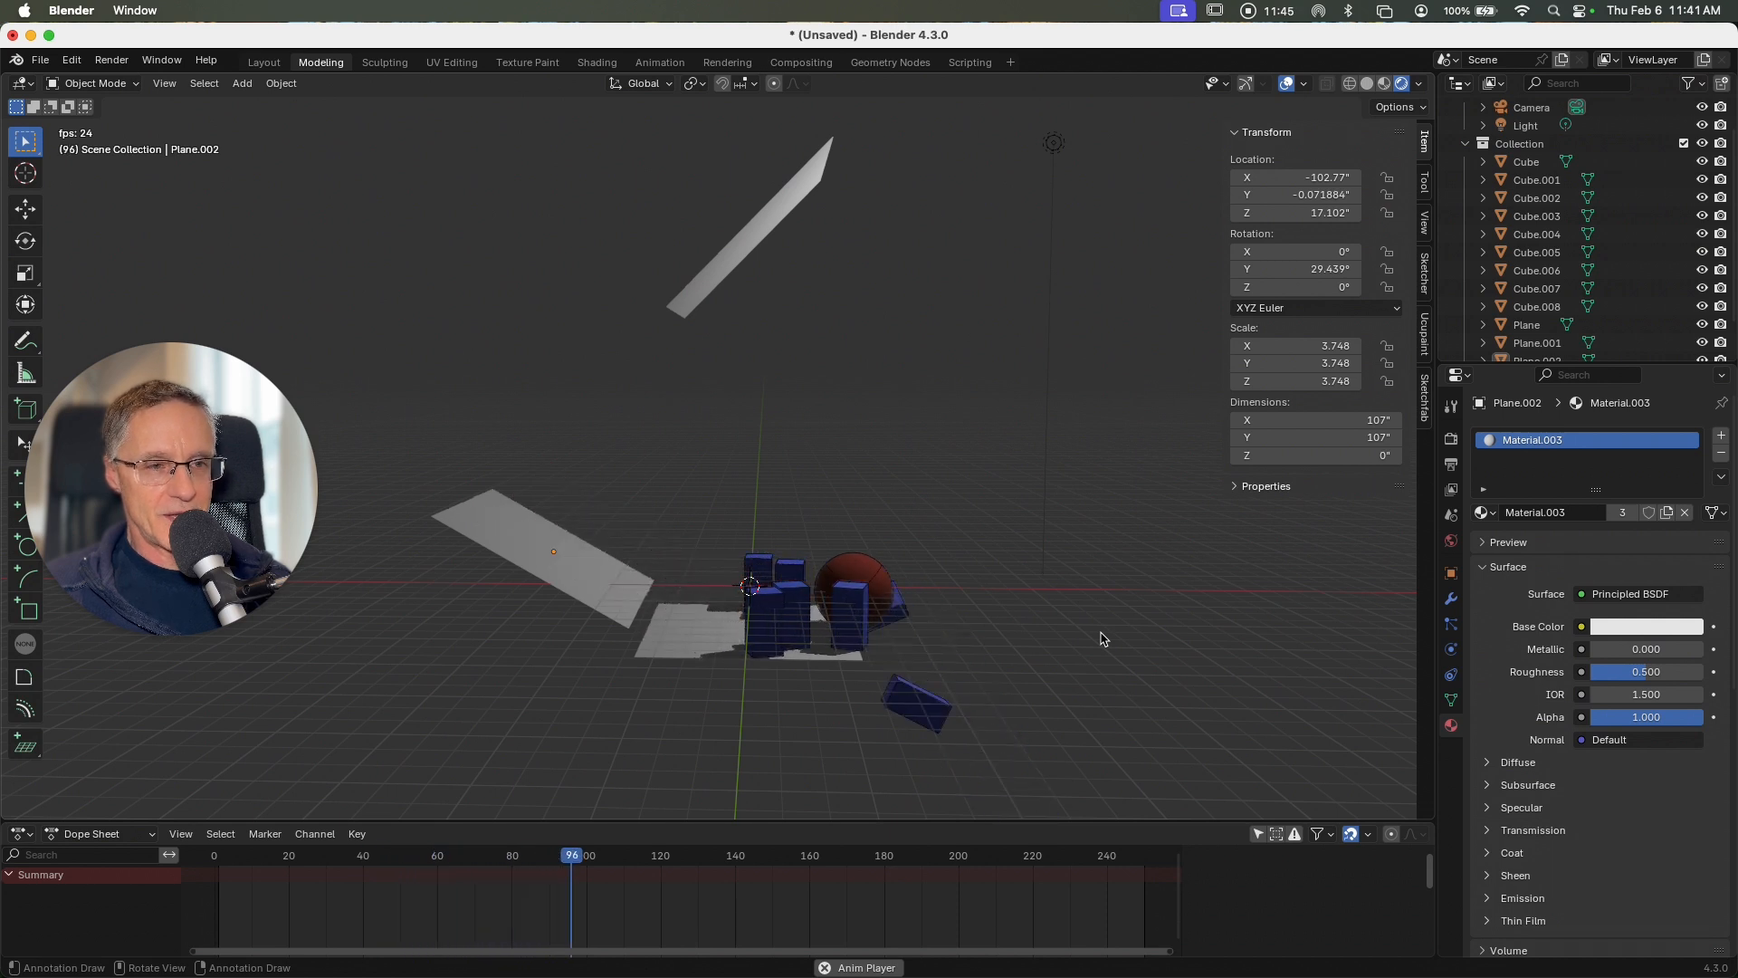
pyautogui.press('space')
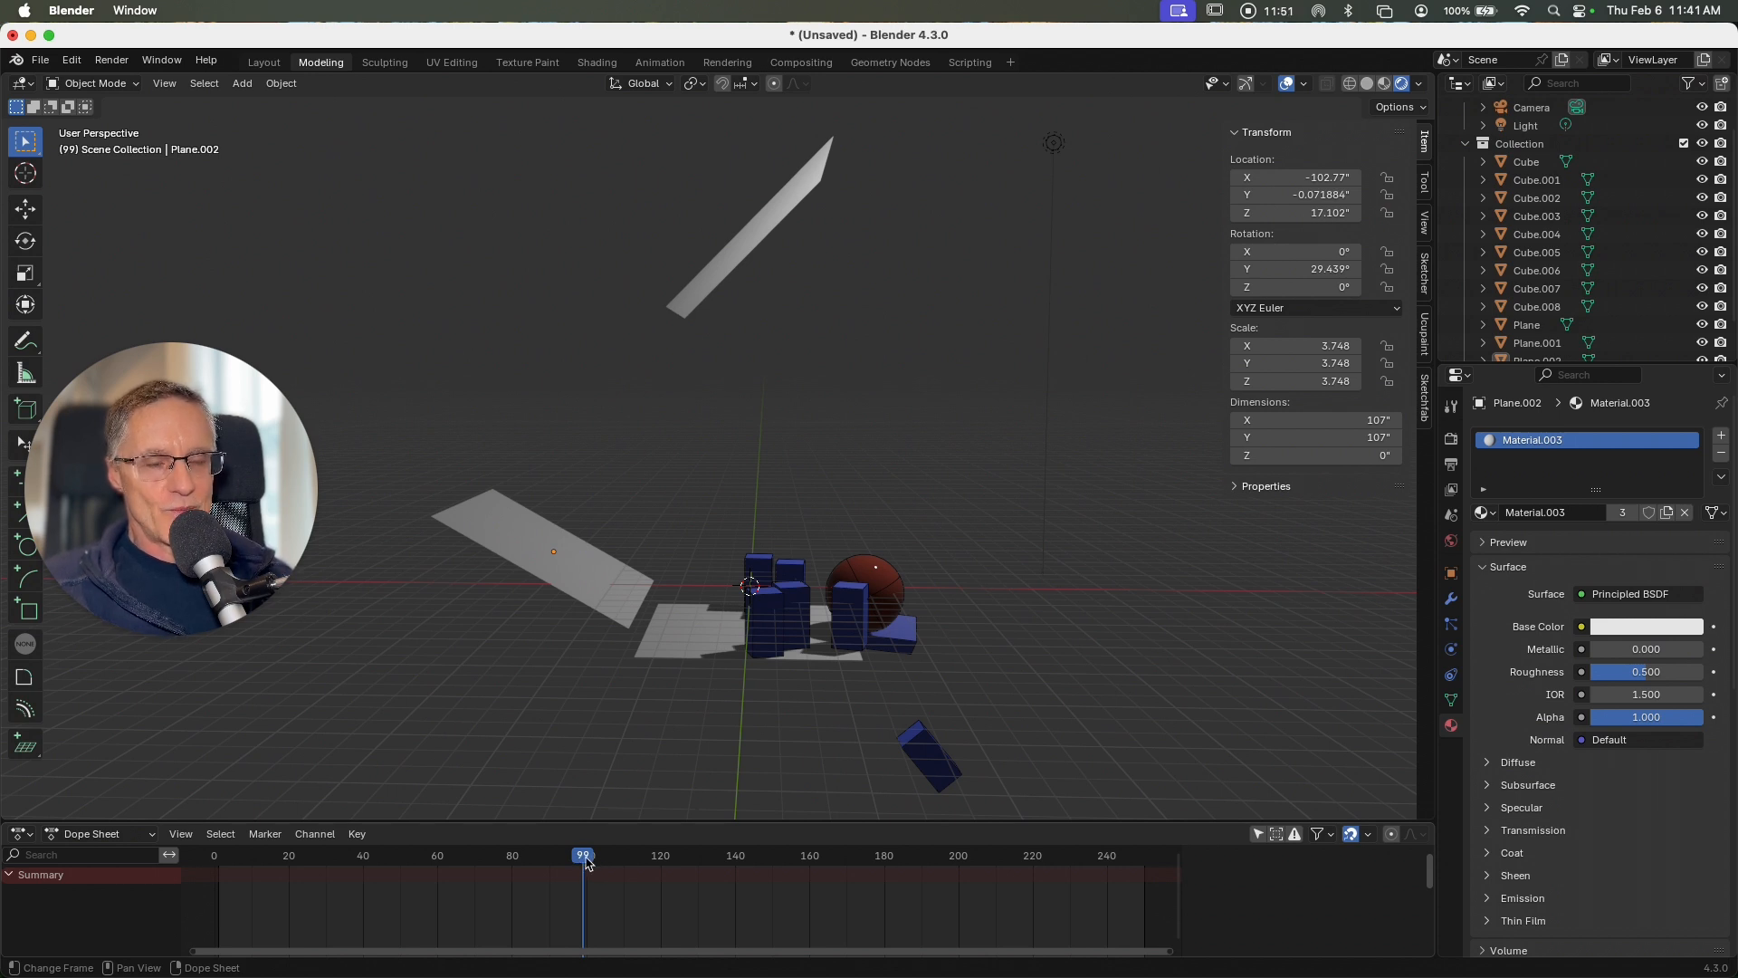
# Step: Set the end of the scene's output frame range to 100
pyautogui.click(1449, 490)
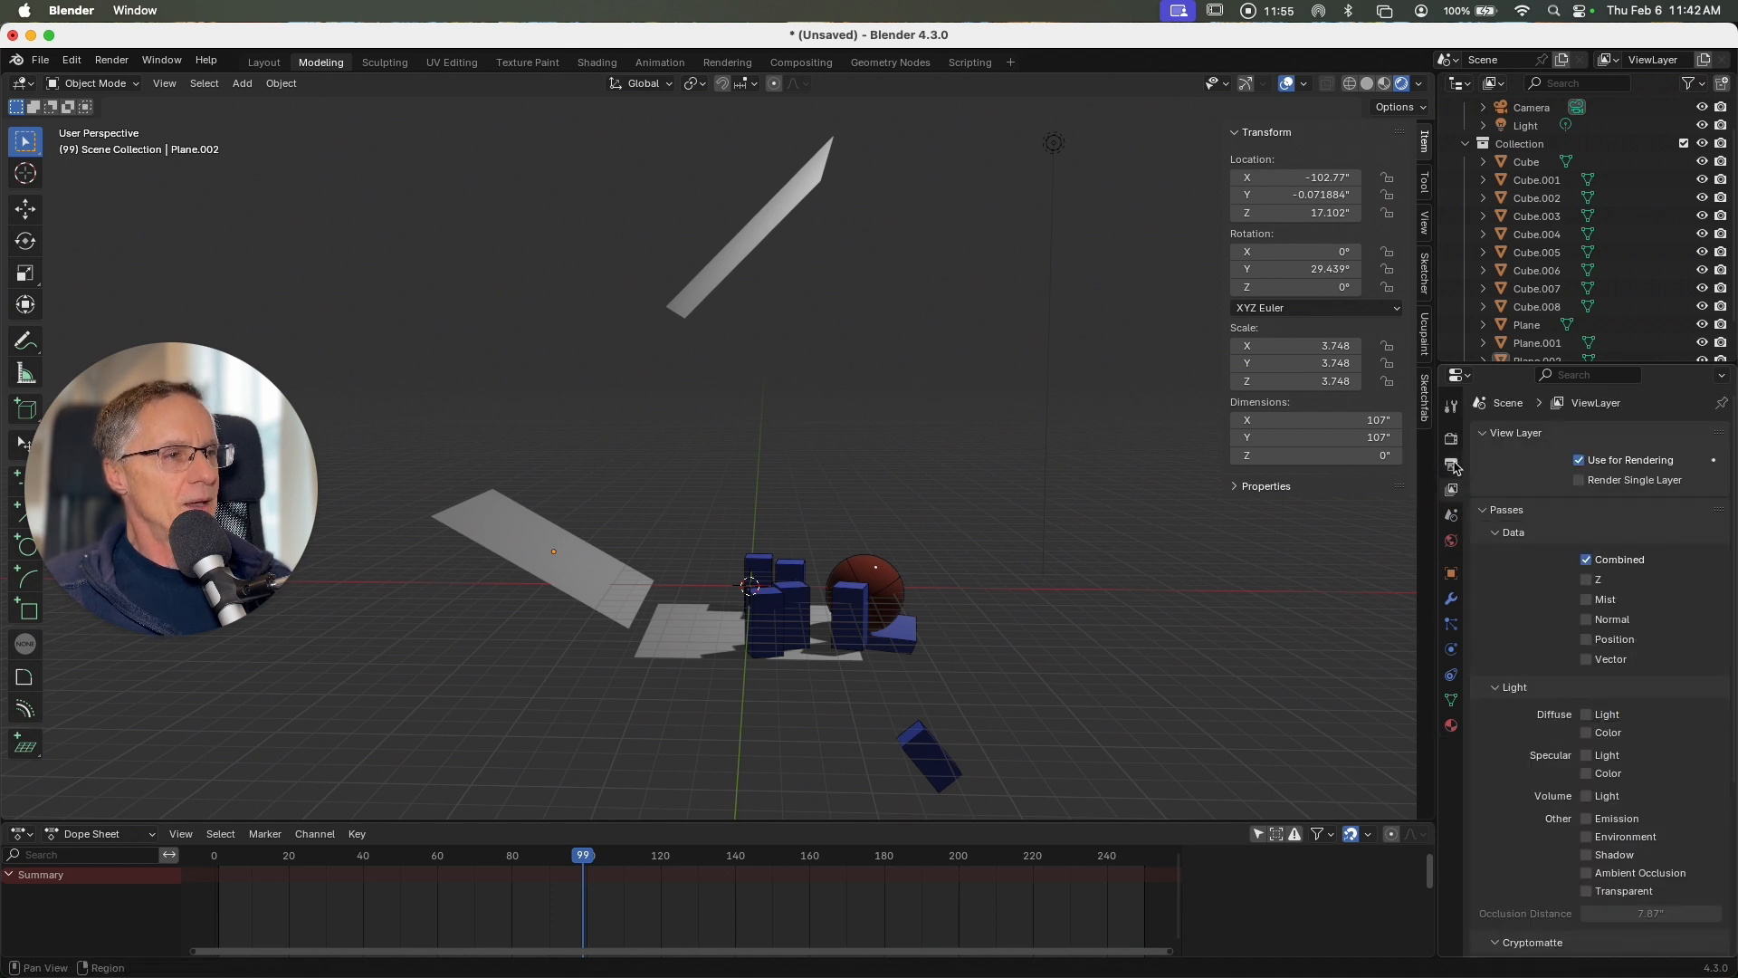
pyautogui.click(1452, 464)
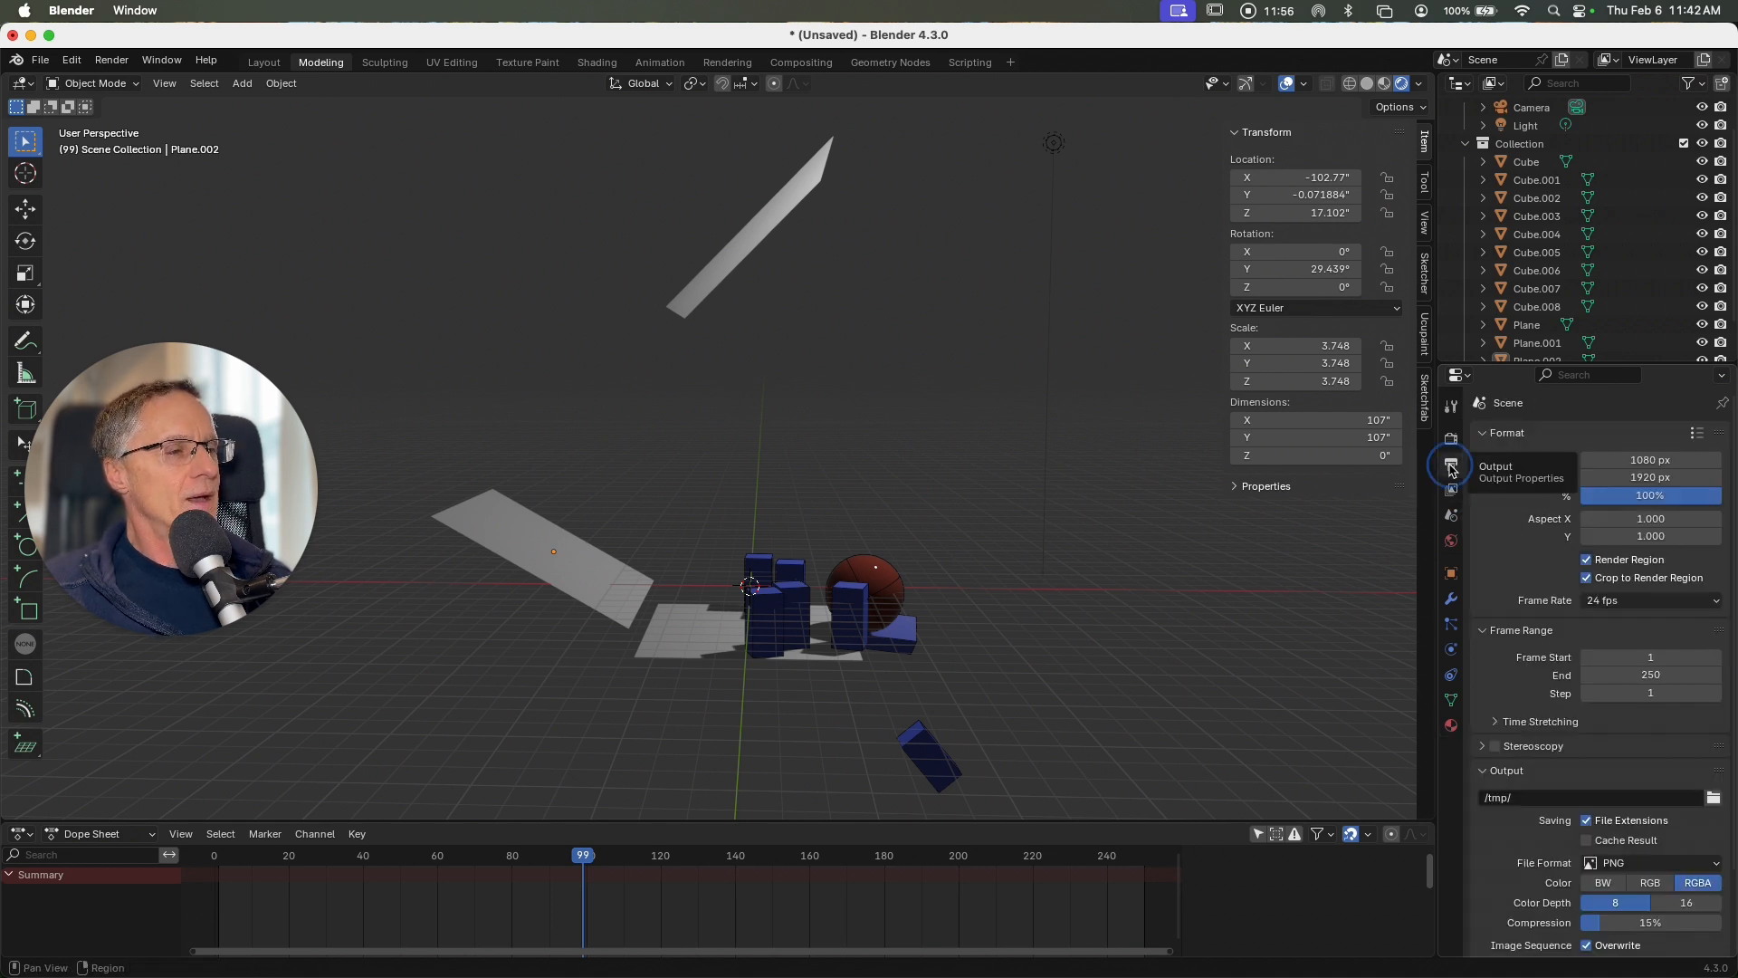
pyautogui.click(1634, 675)
pyautogui.write('1')
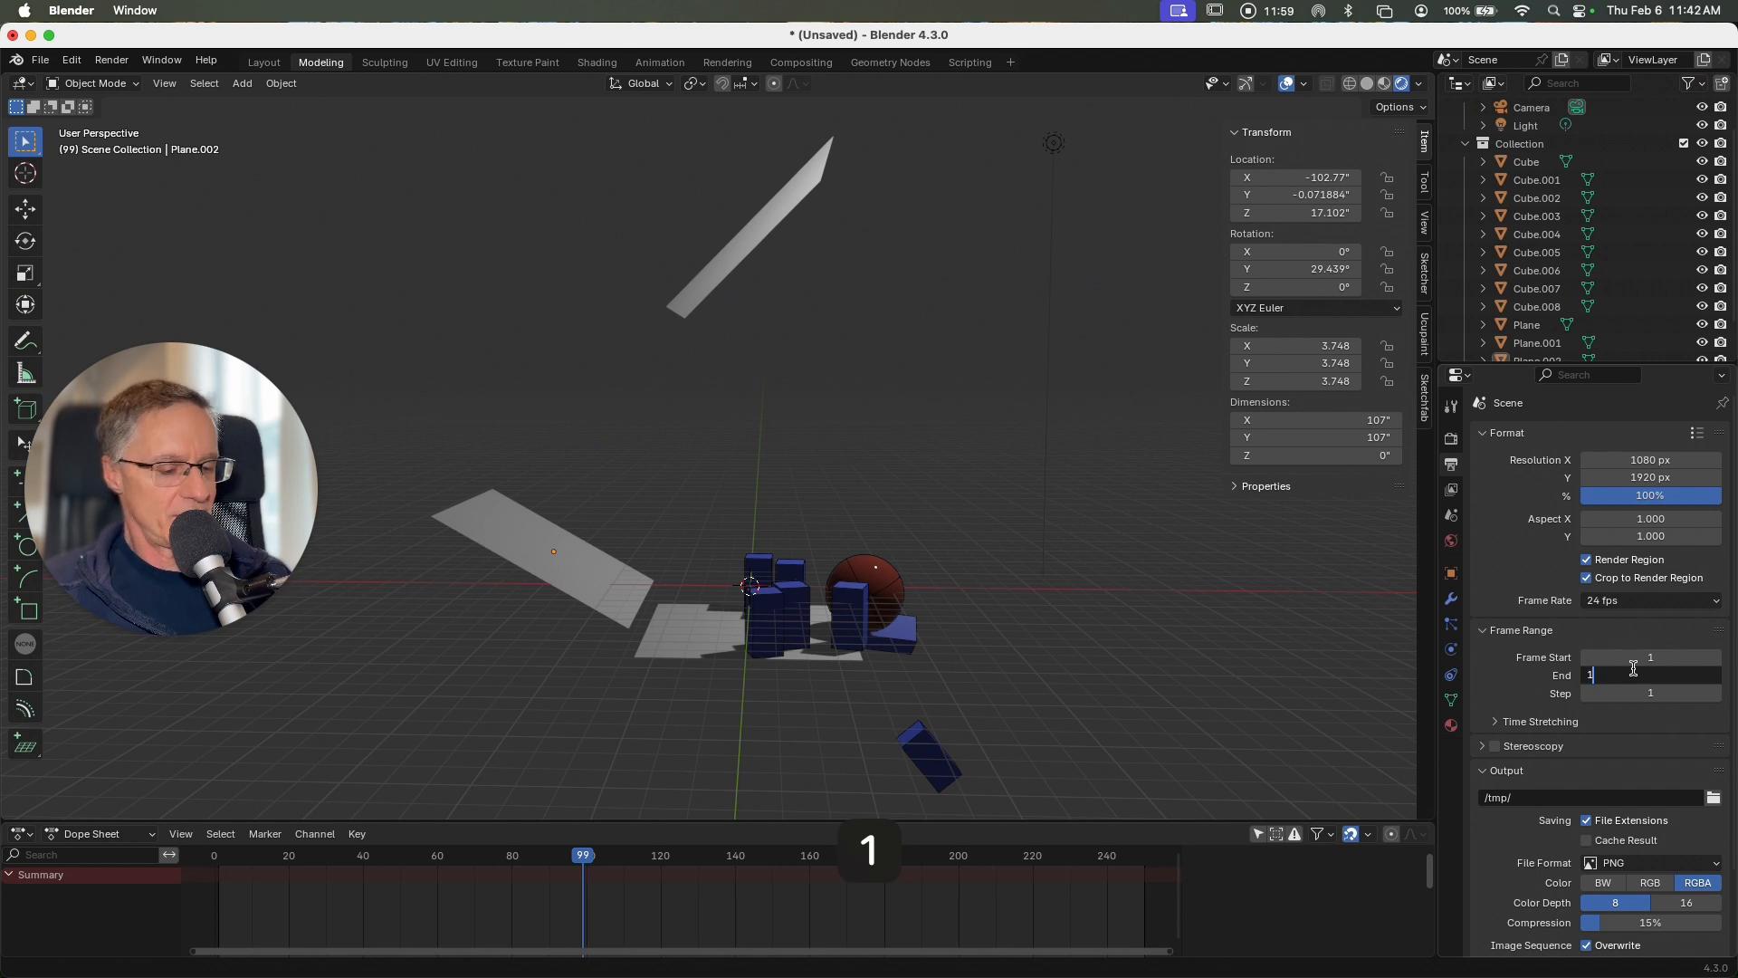
pyautogui.write('00')
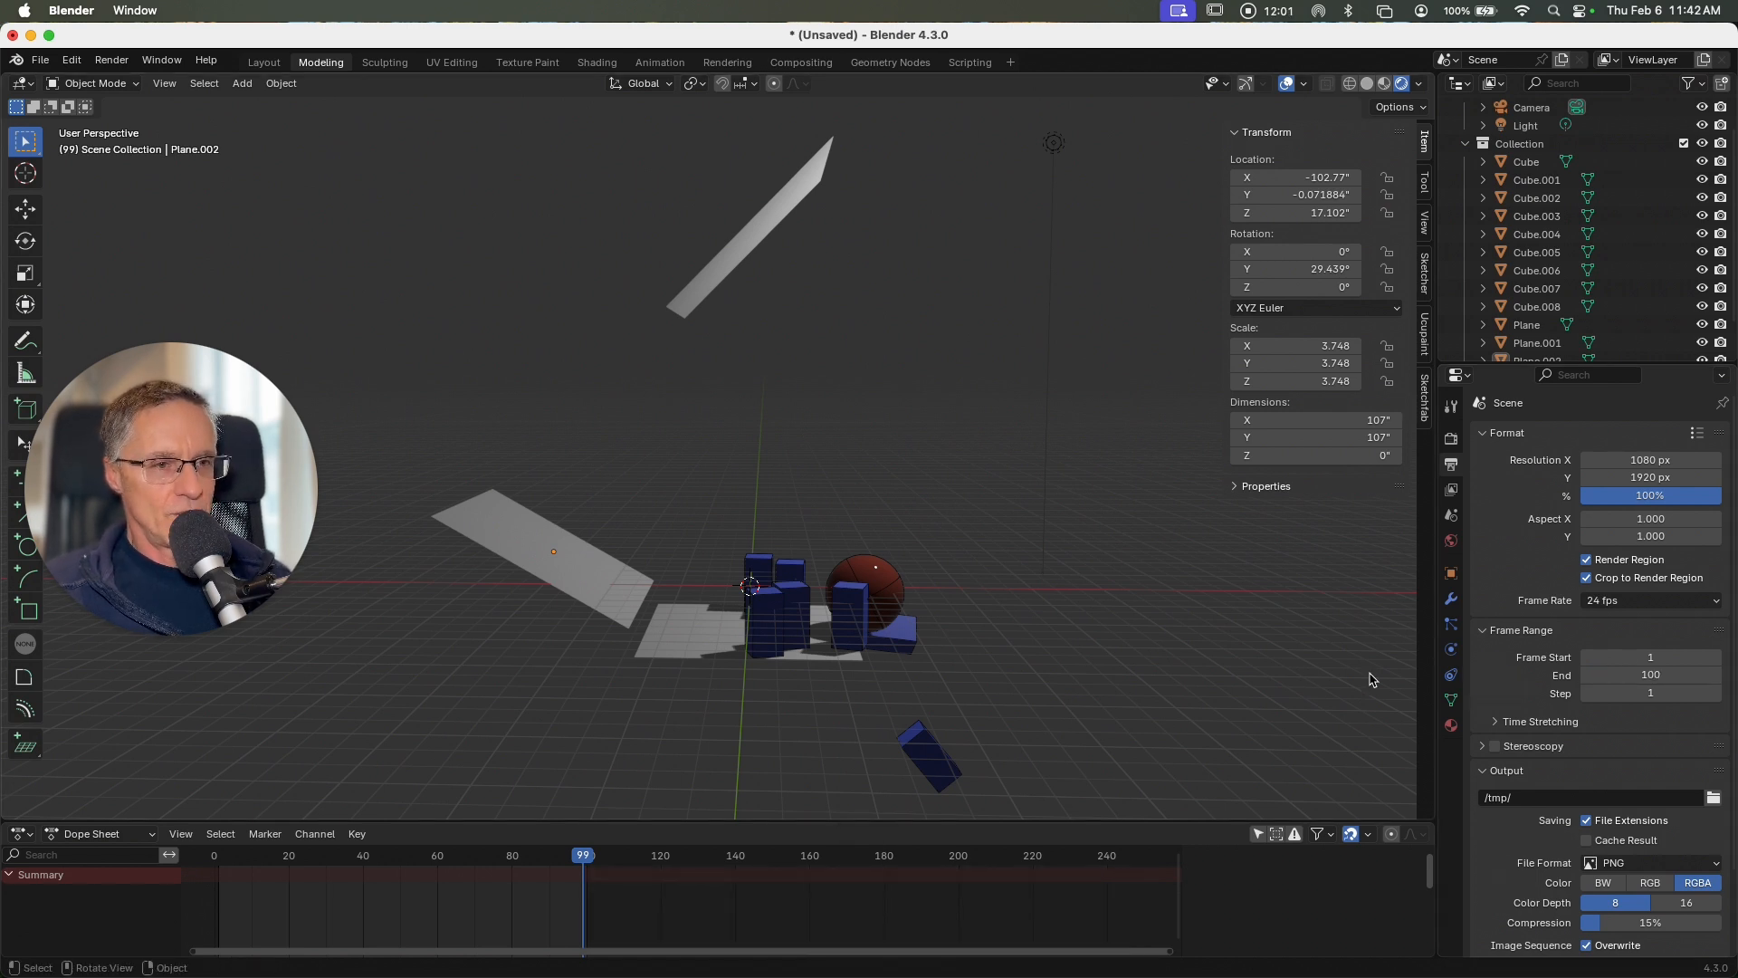
pyautogui.click(1183, 683)
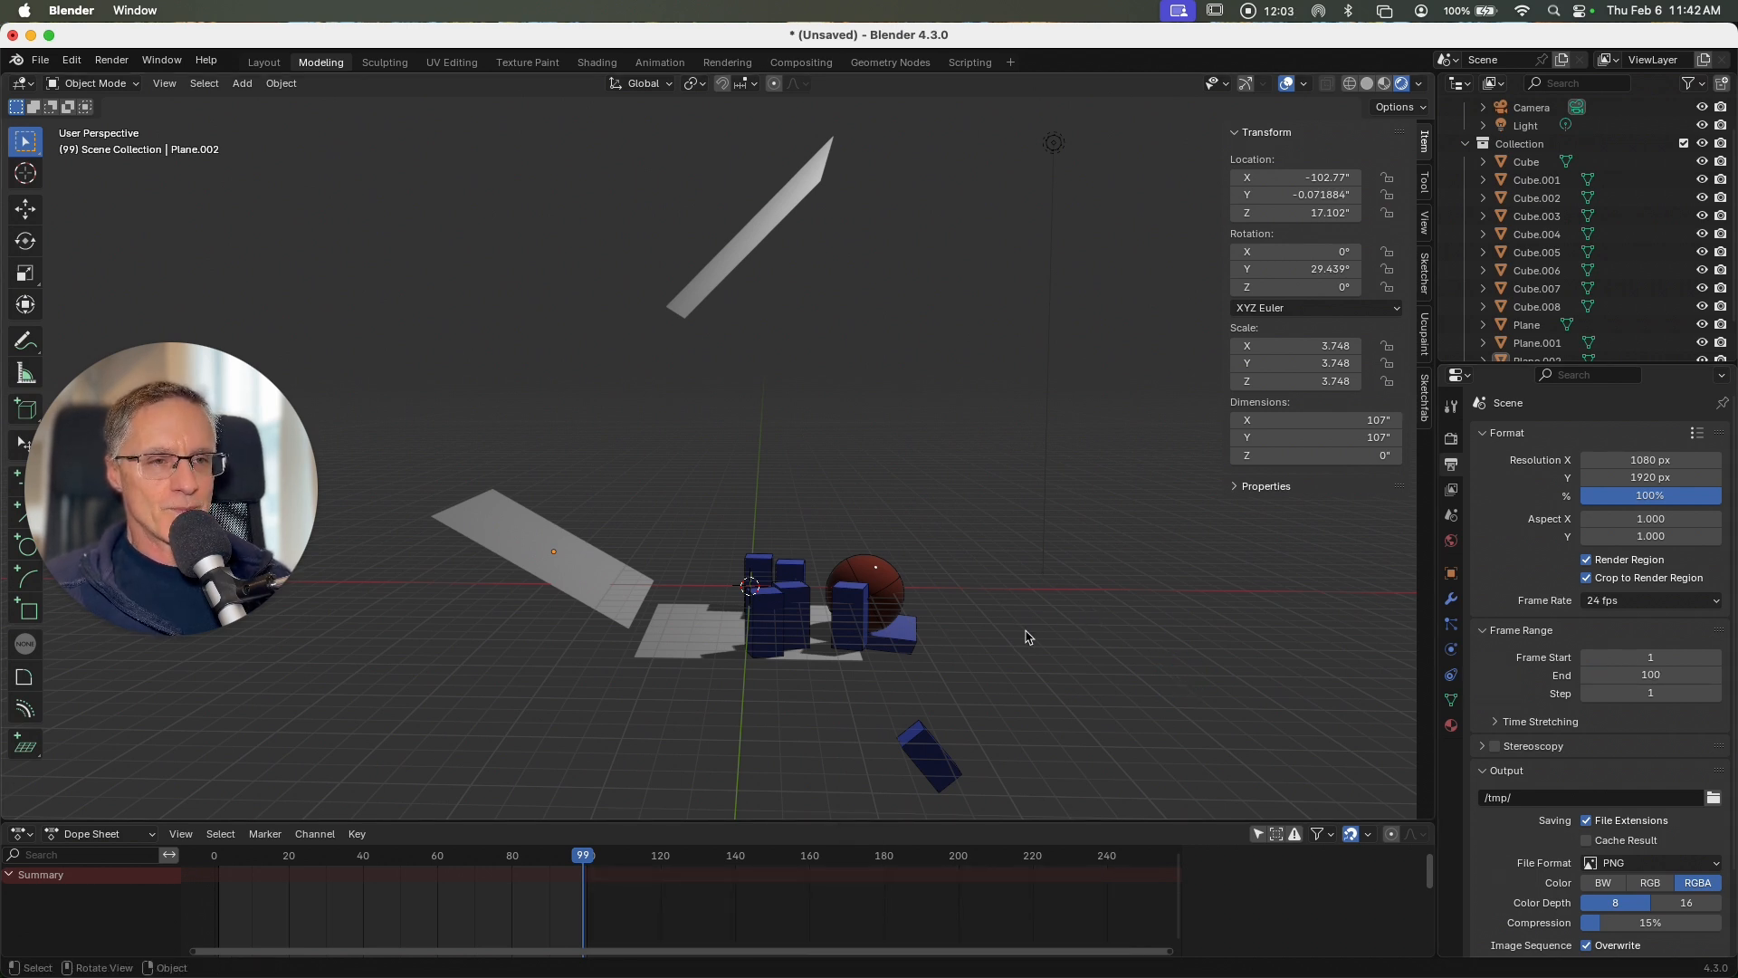
# Step: Replay the shortened simulation from frame 0 to check its timing, and return the timeline to frame 0
pyautogui.moveTo(584, 864); pyautogui.dragTo(214, 855)
pyautogui.press('space')
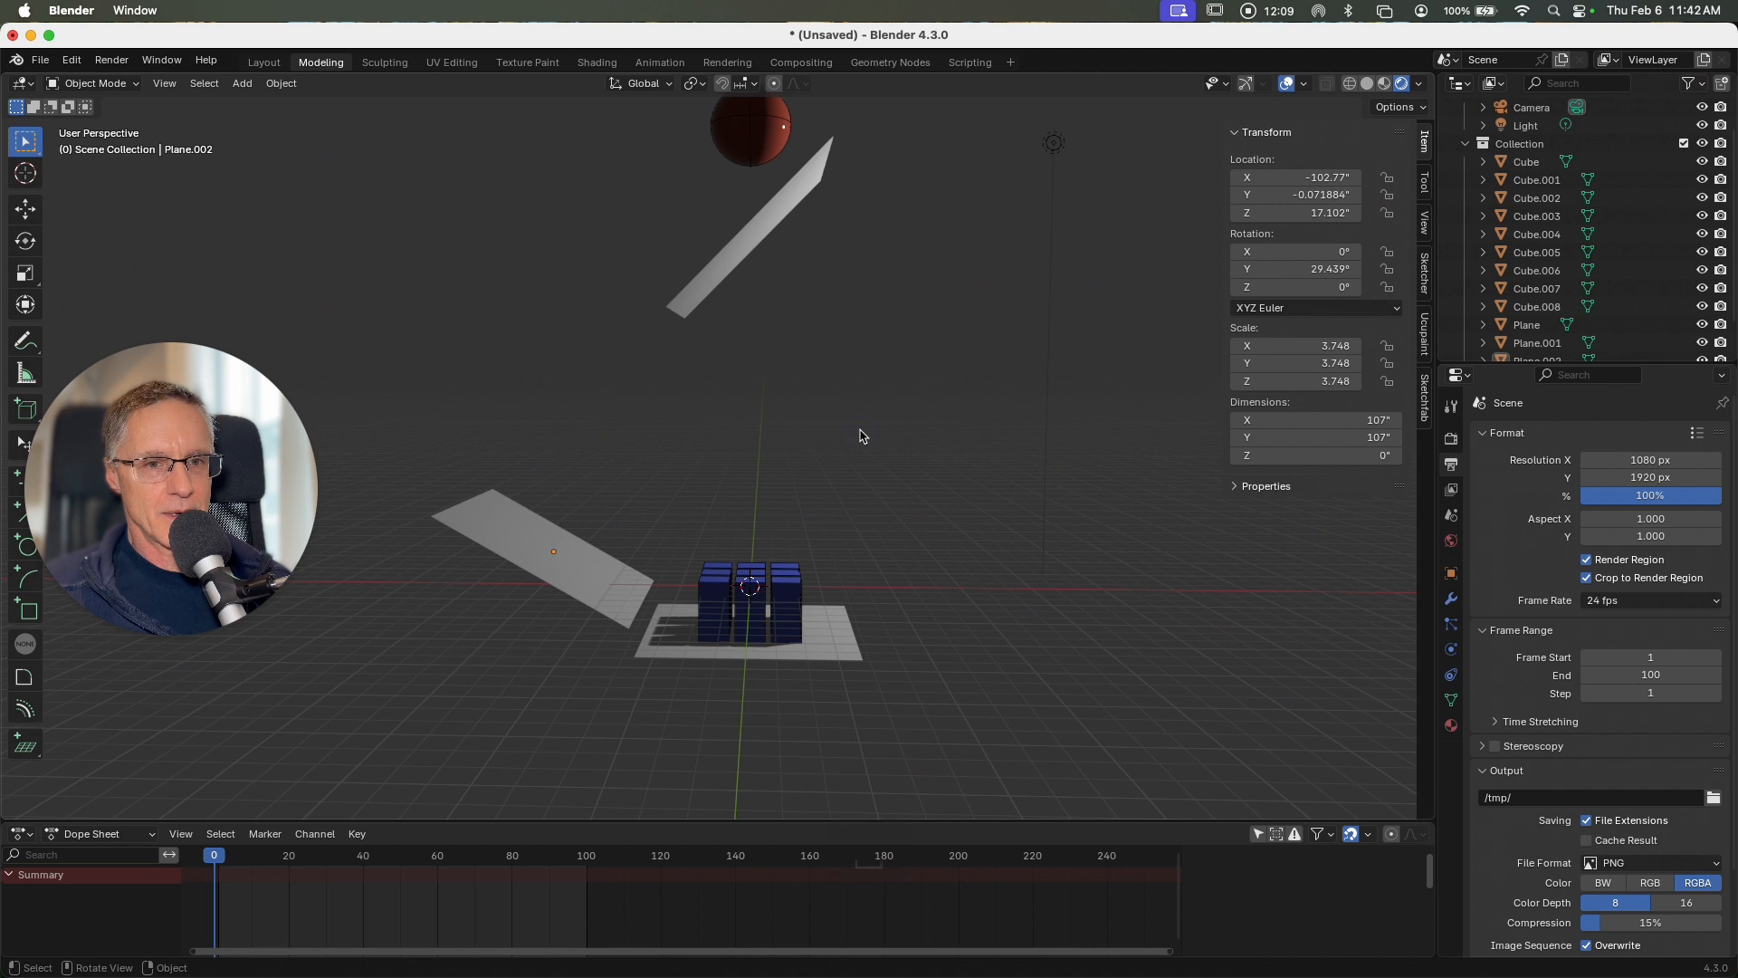
pyautogui.press('space')
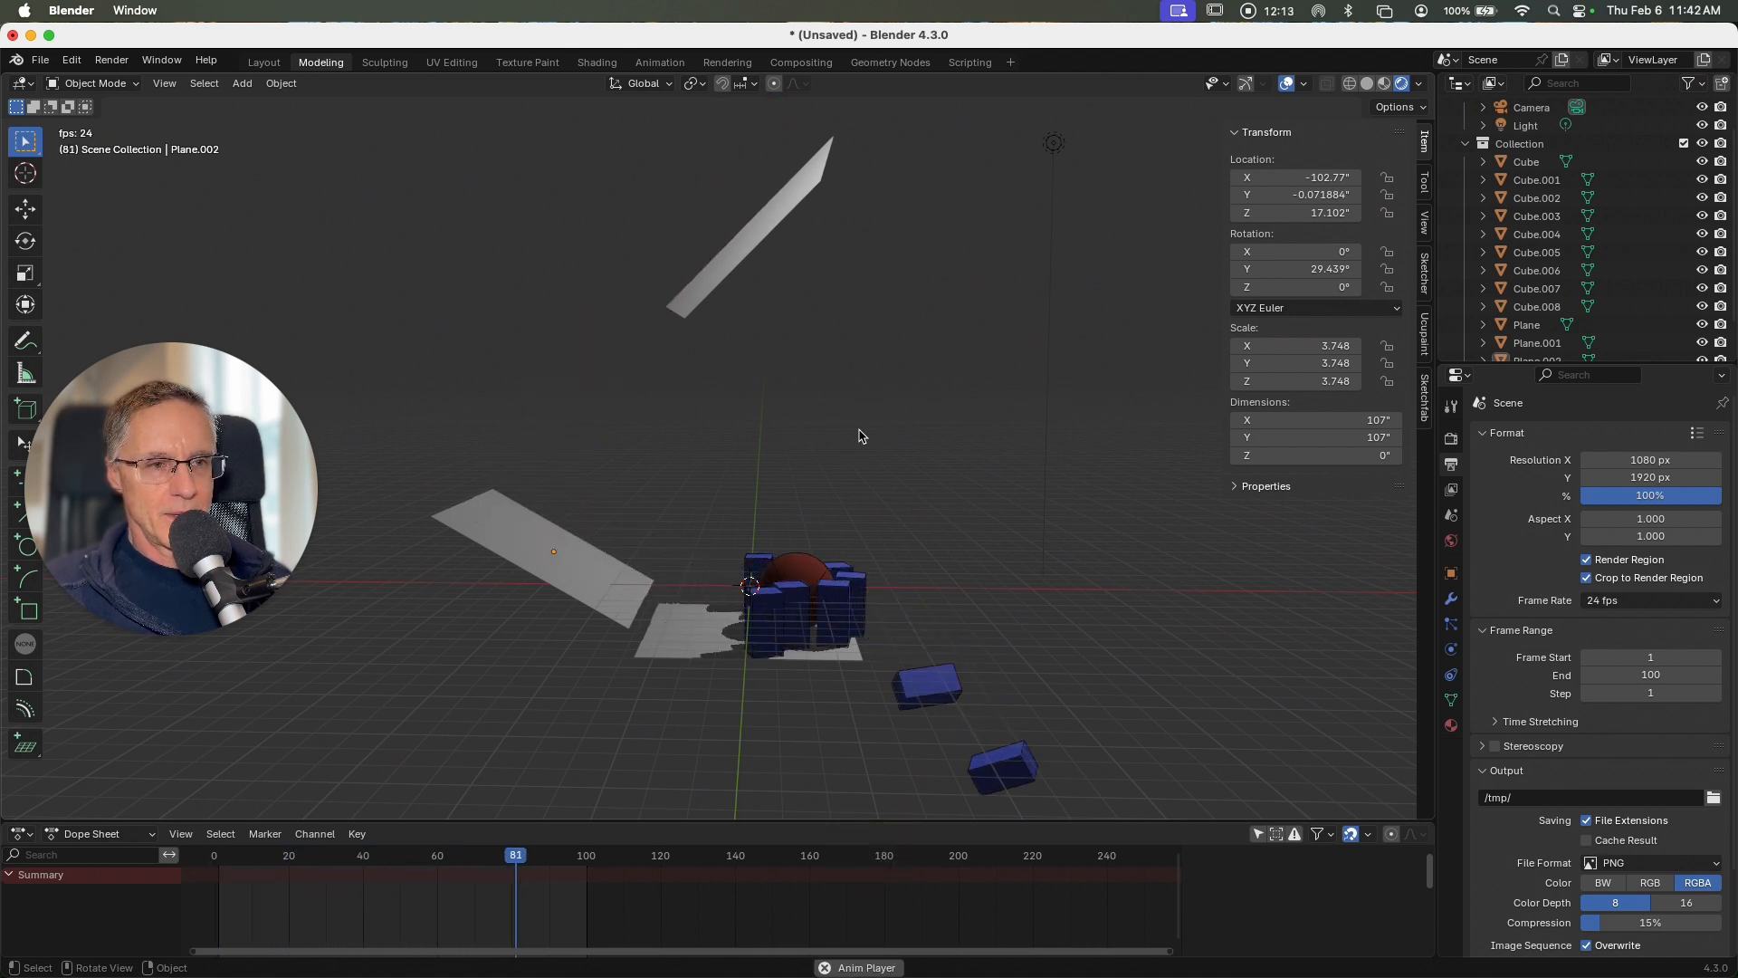
pyautogui.press('space')
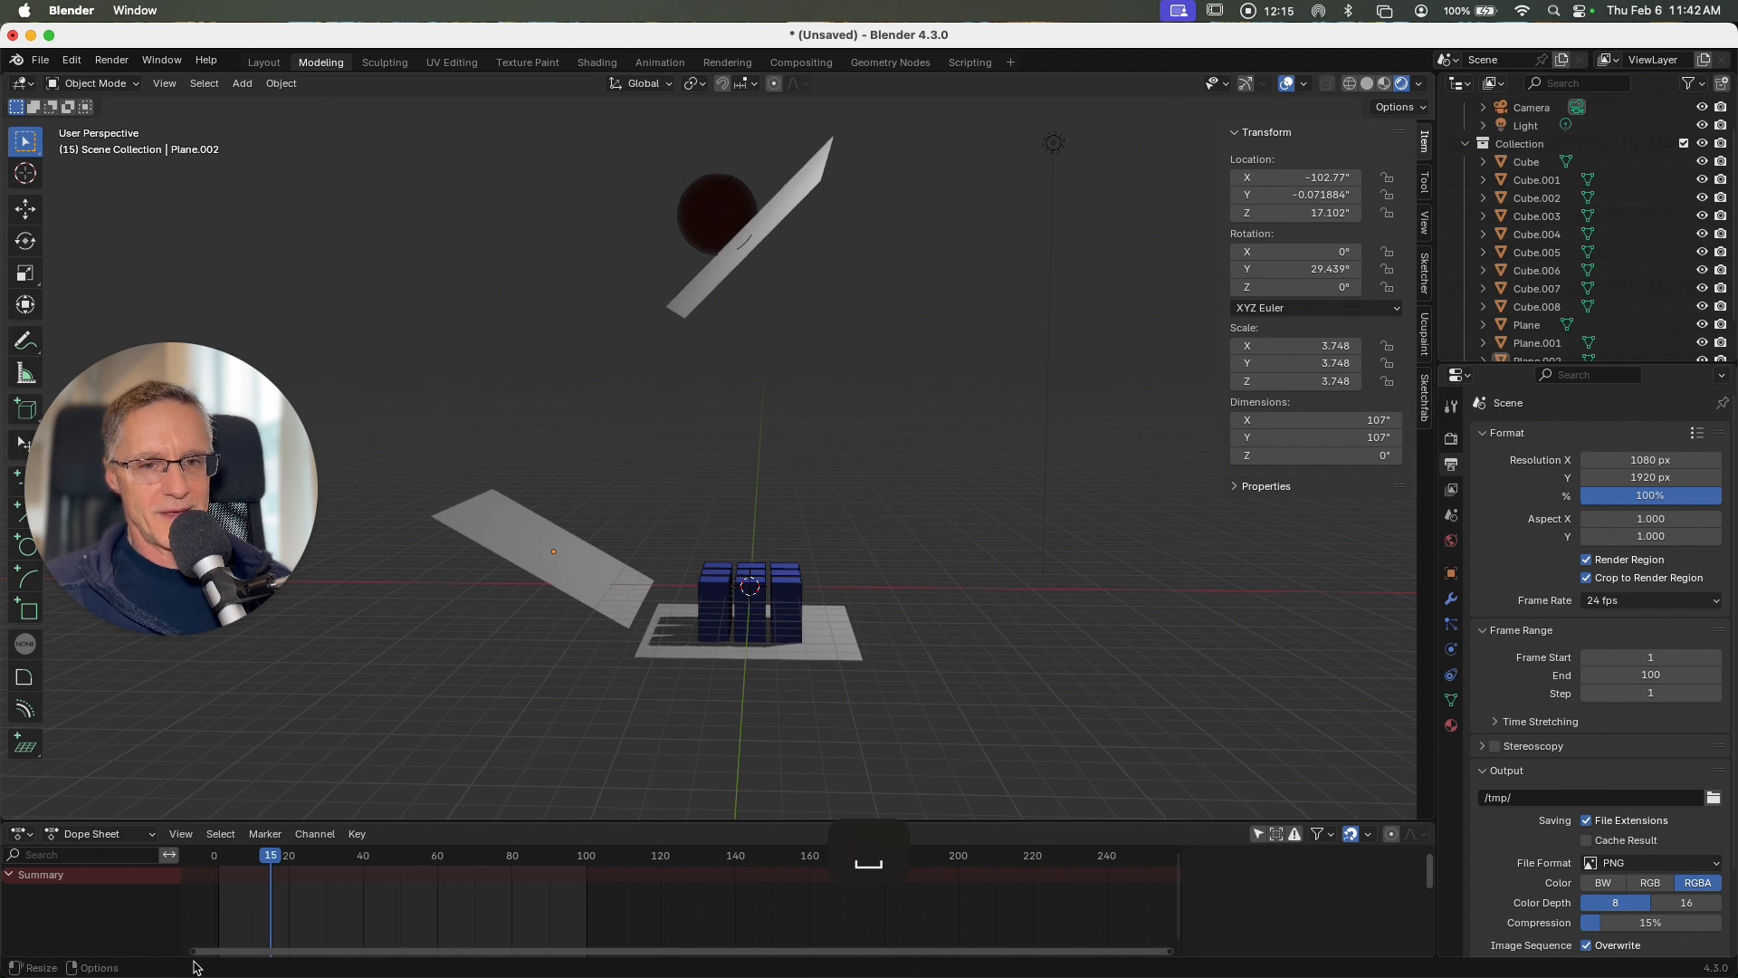
pyautogui.click(217, 854)
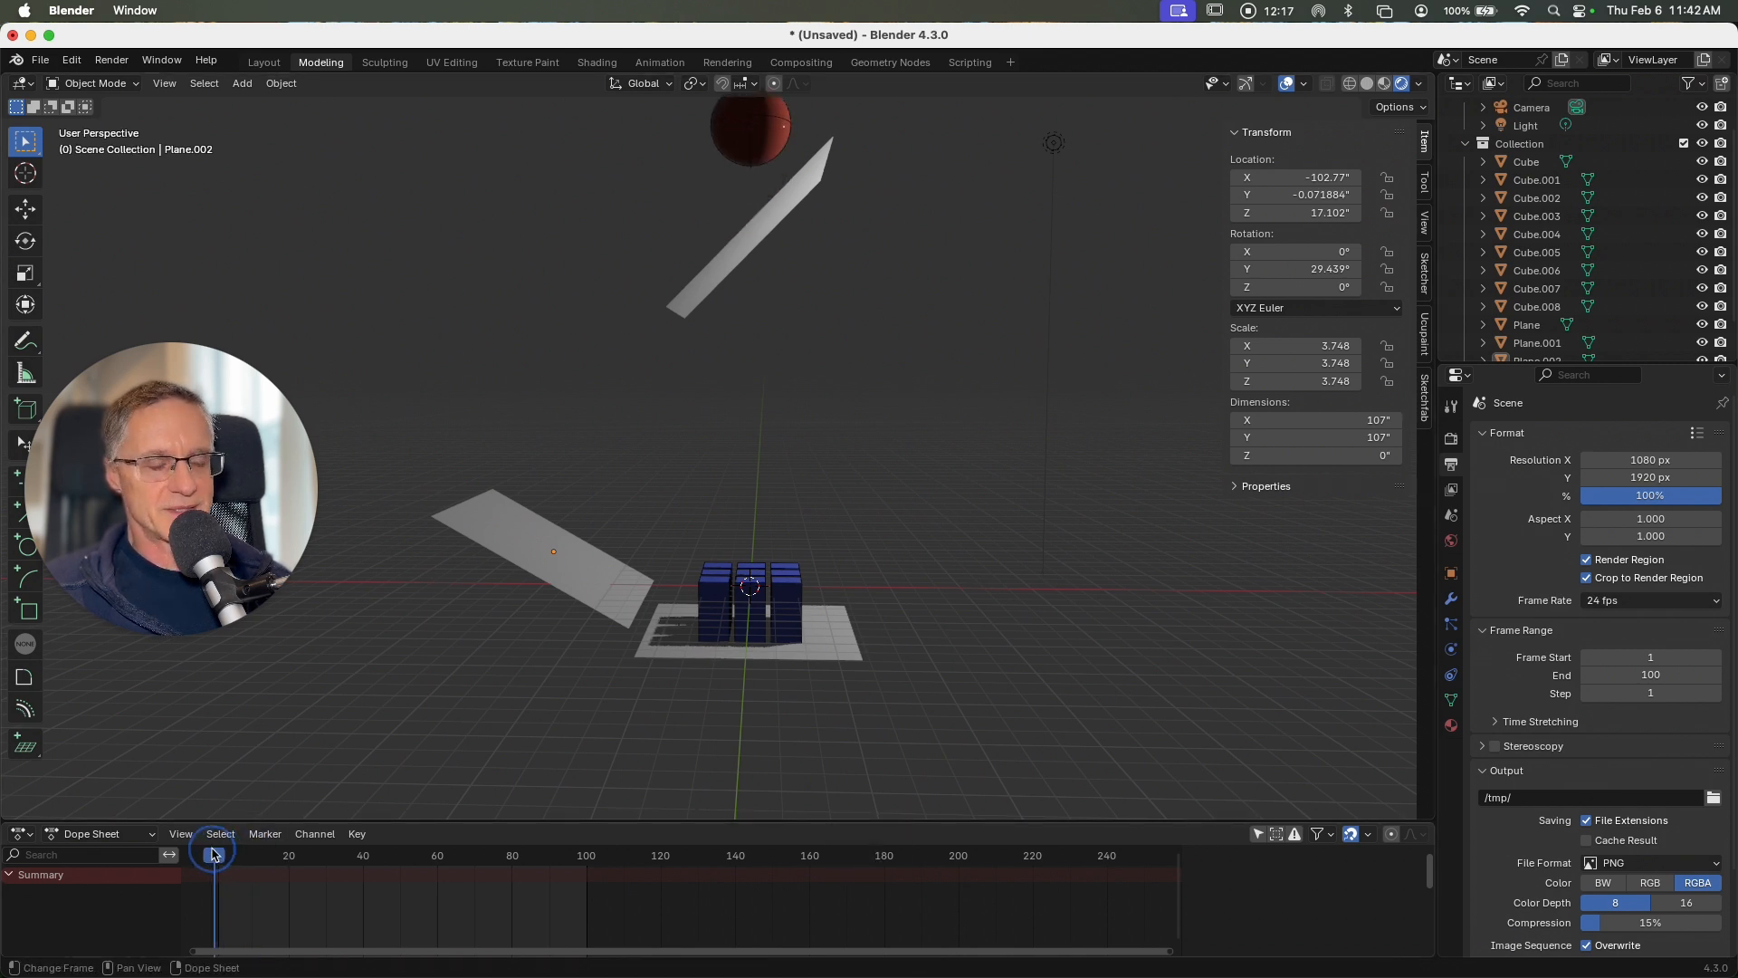
# Step: Set the render output path to the Render folder on the Desktop
pyautogui.scroll(-3, 1649, 713)
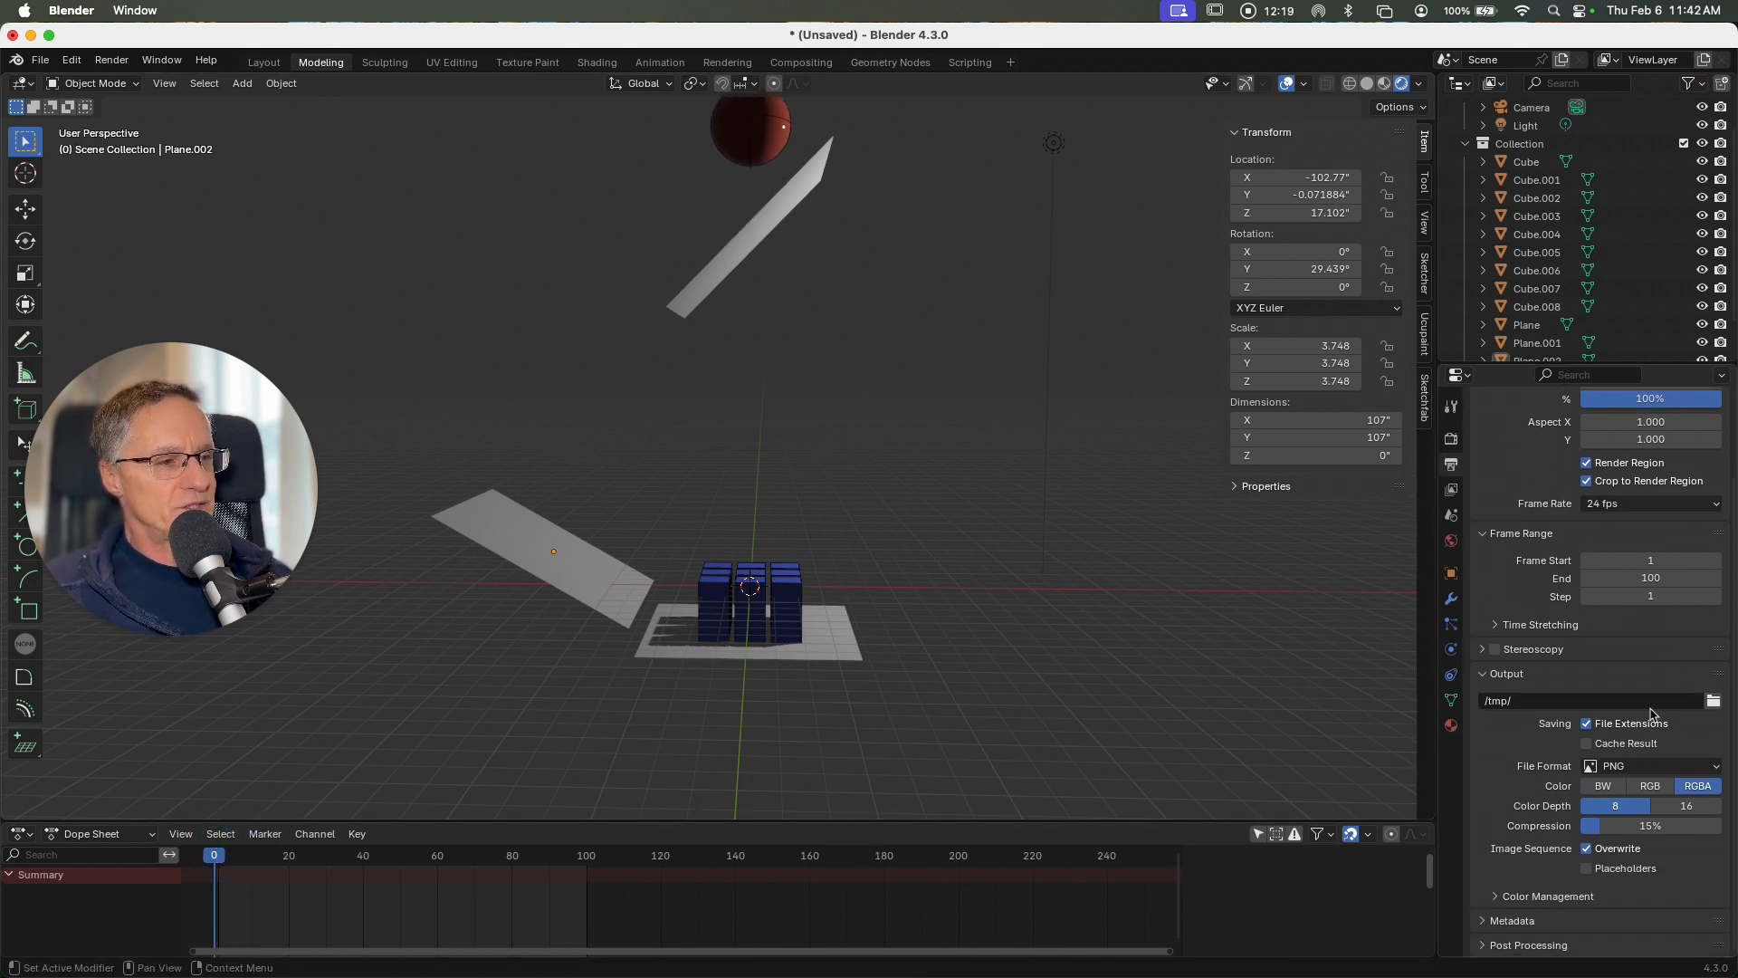
pyautogui.click(1713, 702)
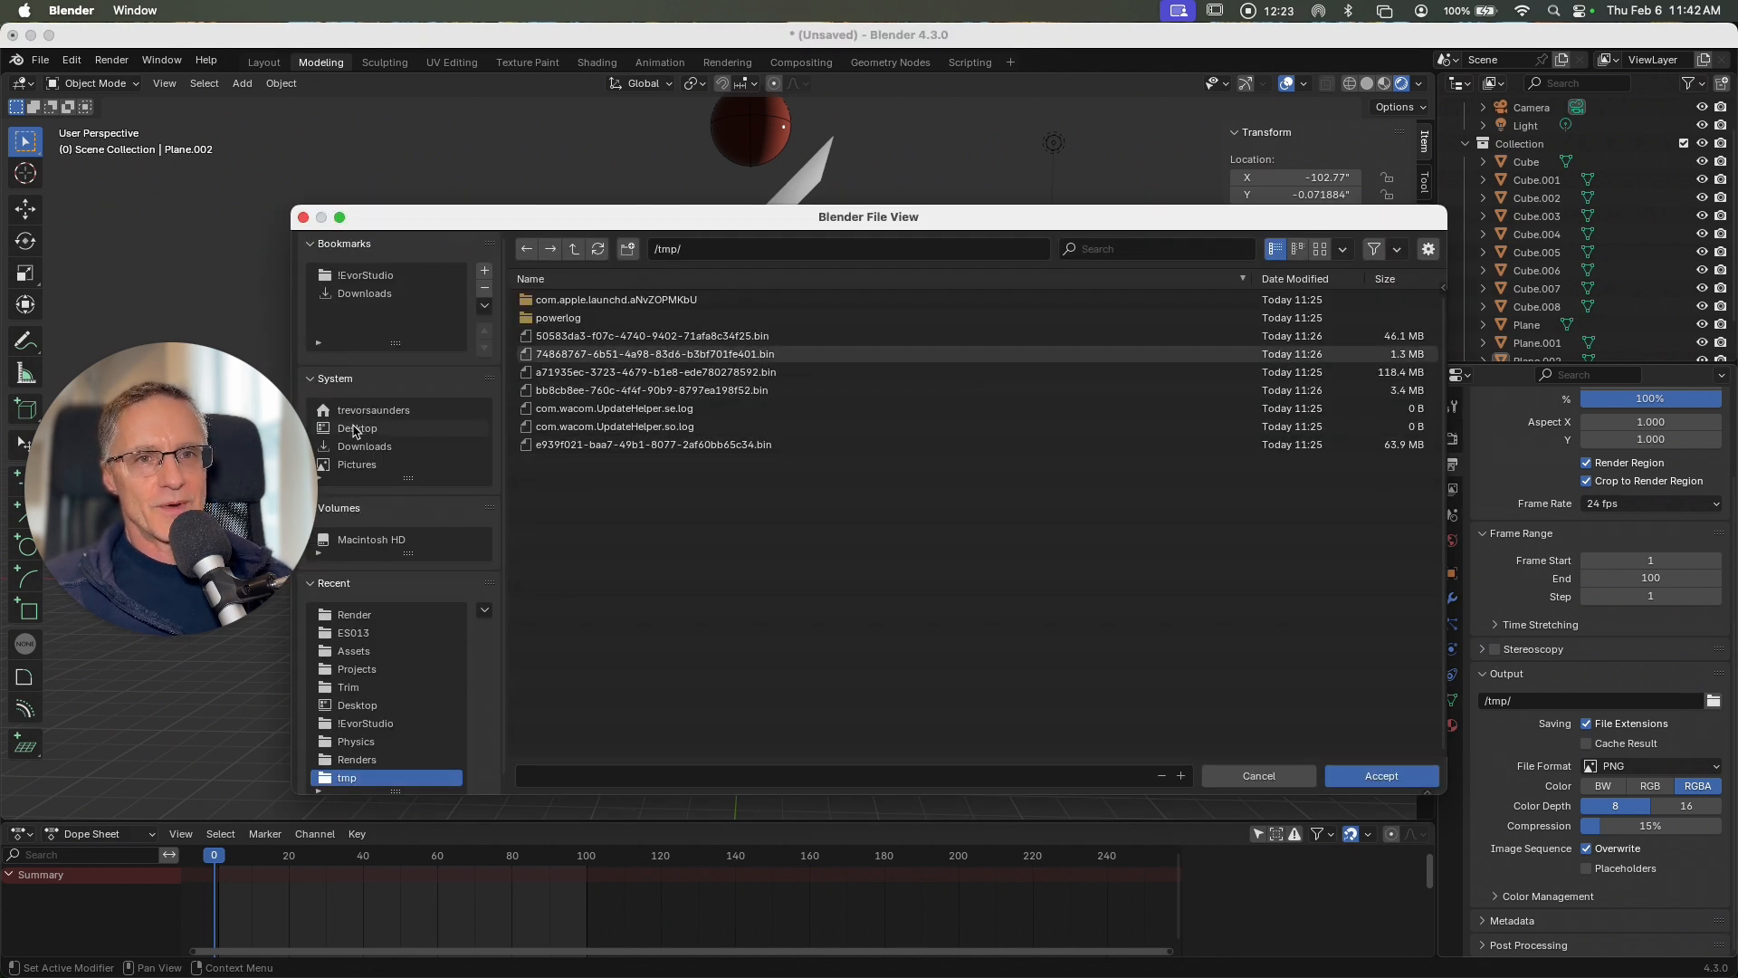
pyautogui.click(355, 429)
pyautogui.doubleClick(554, 301)
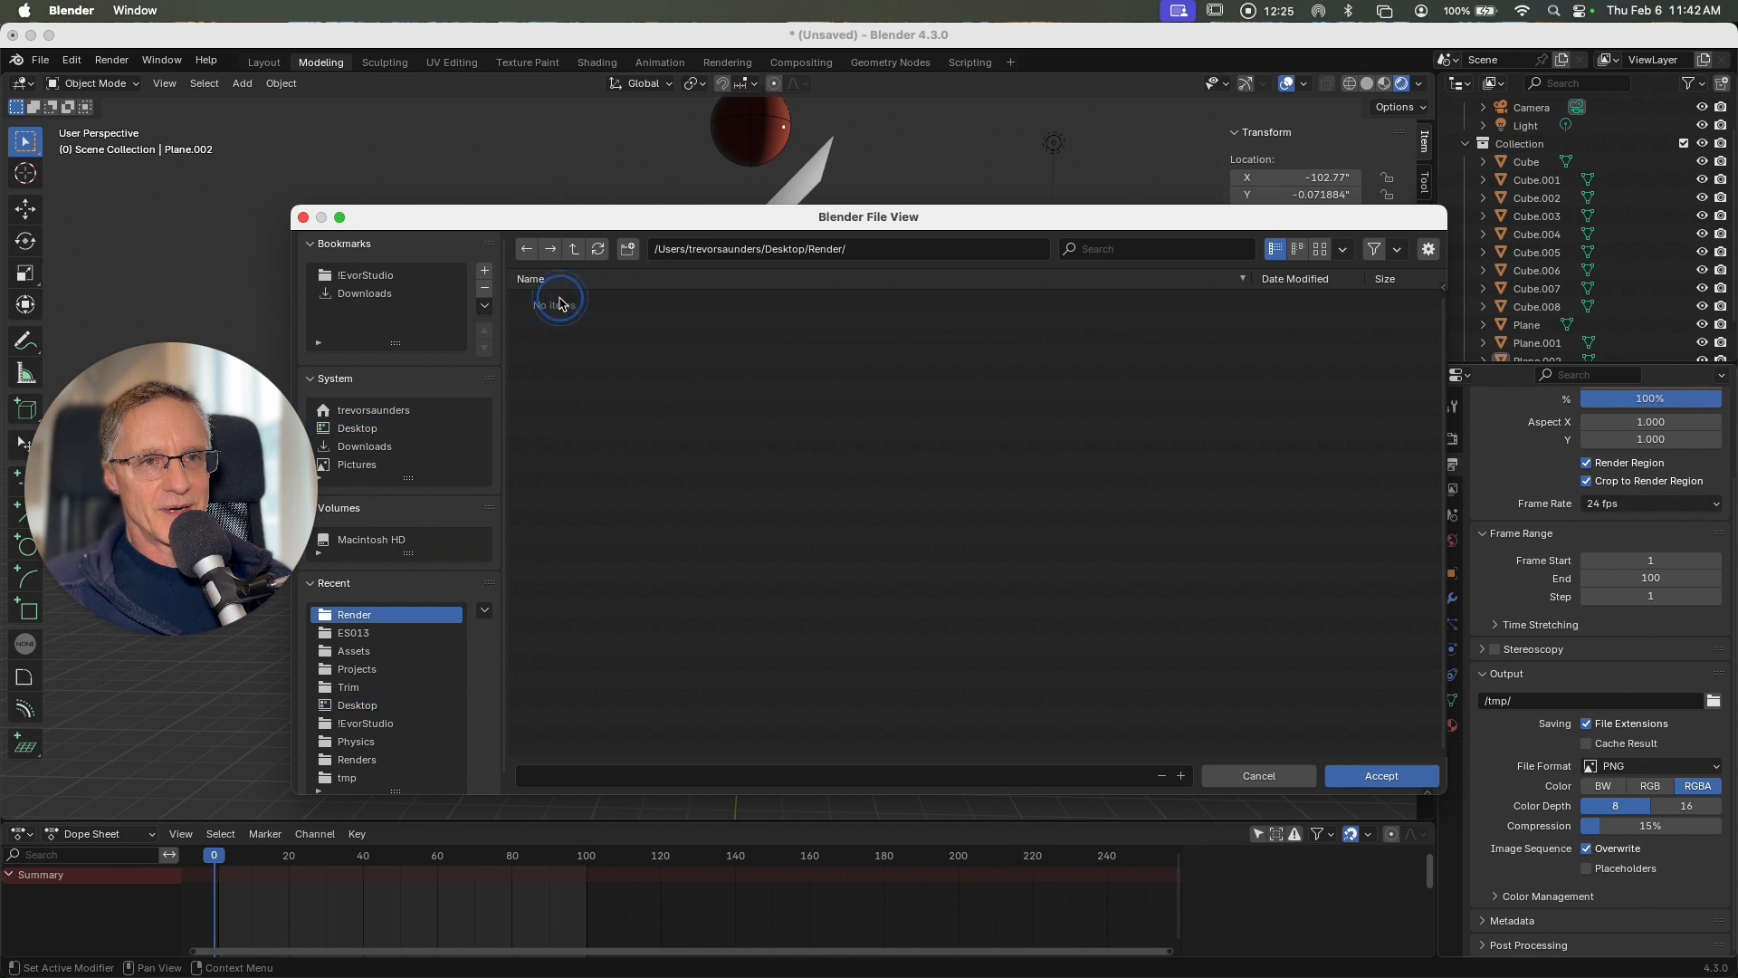
pyautogui.click(1395, 780)
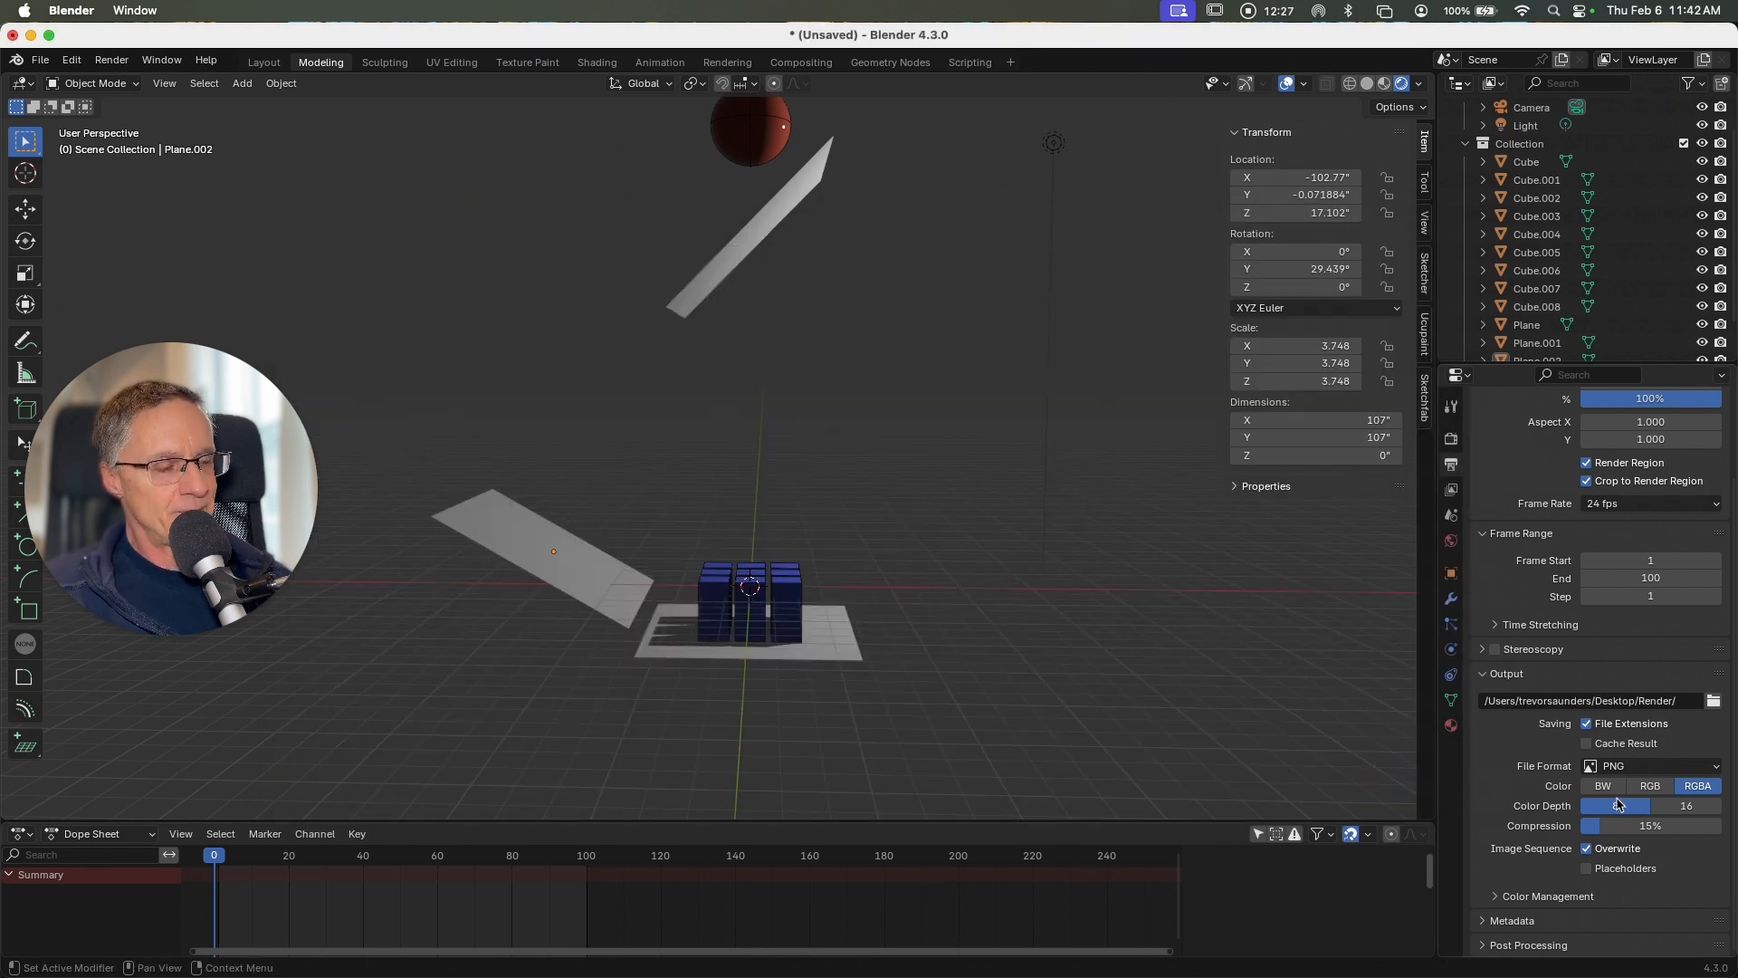
# Step: Set the output file format to FFmpeg Video and apply the H264 in MP4 encoding preset
pyautogui.click(1626, 769)
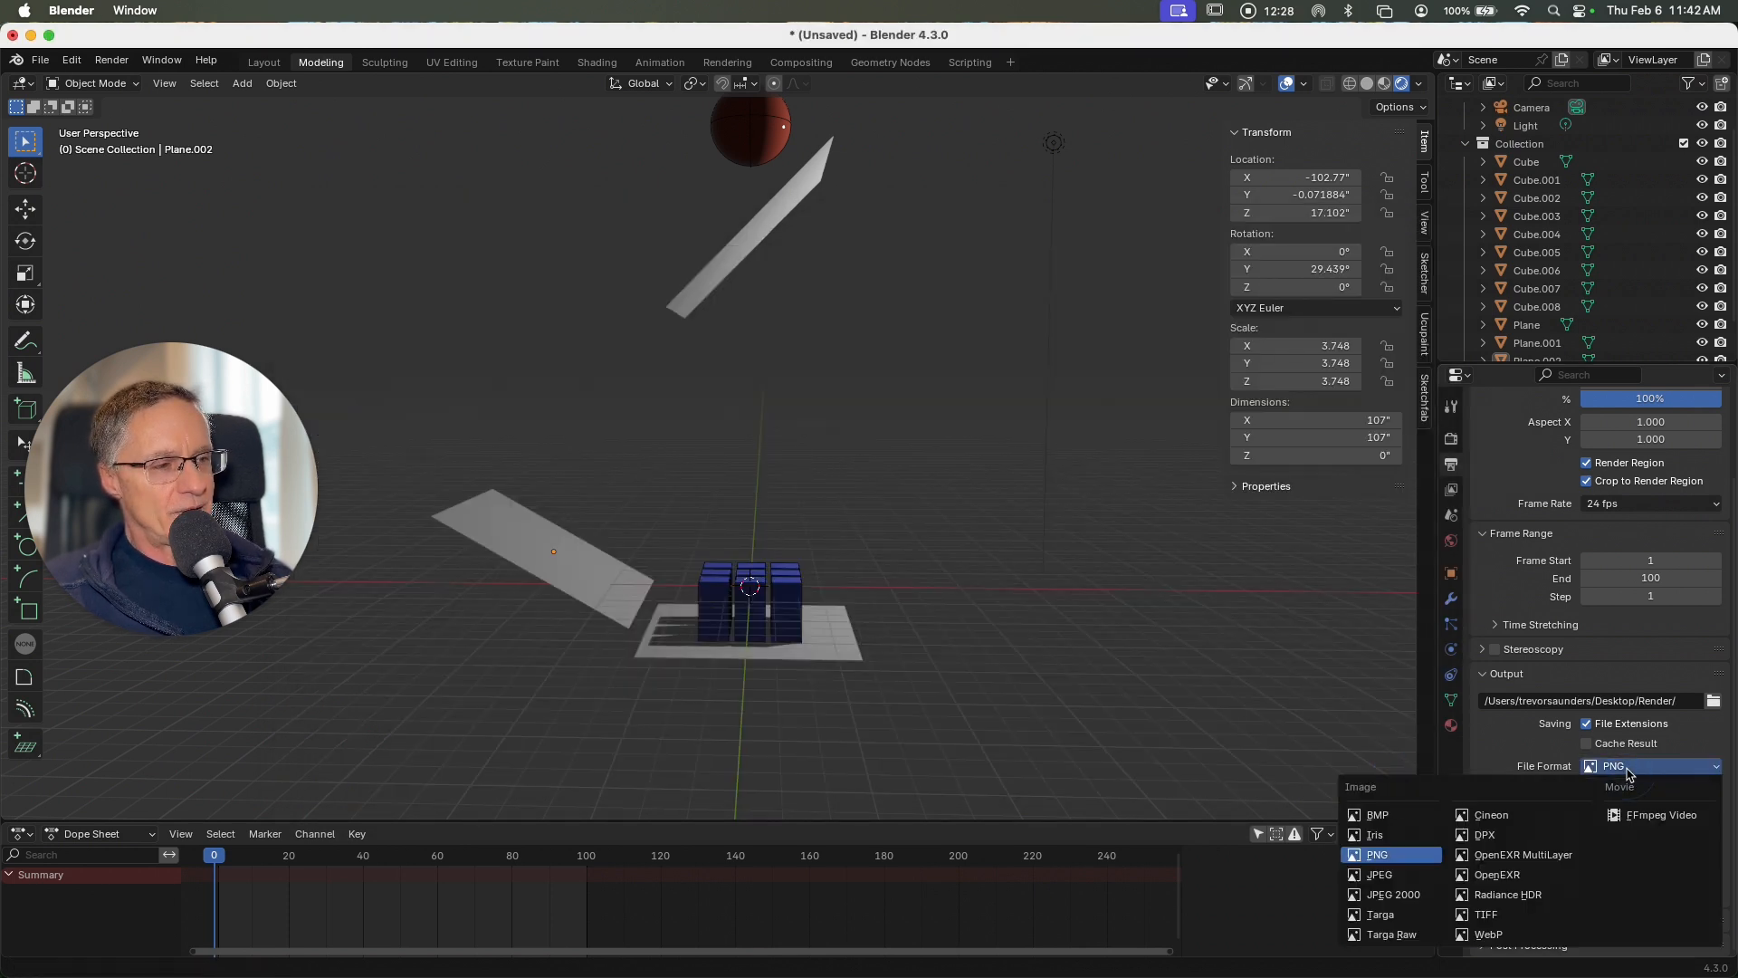
pyautogui.click(1637, 819)
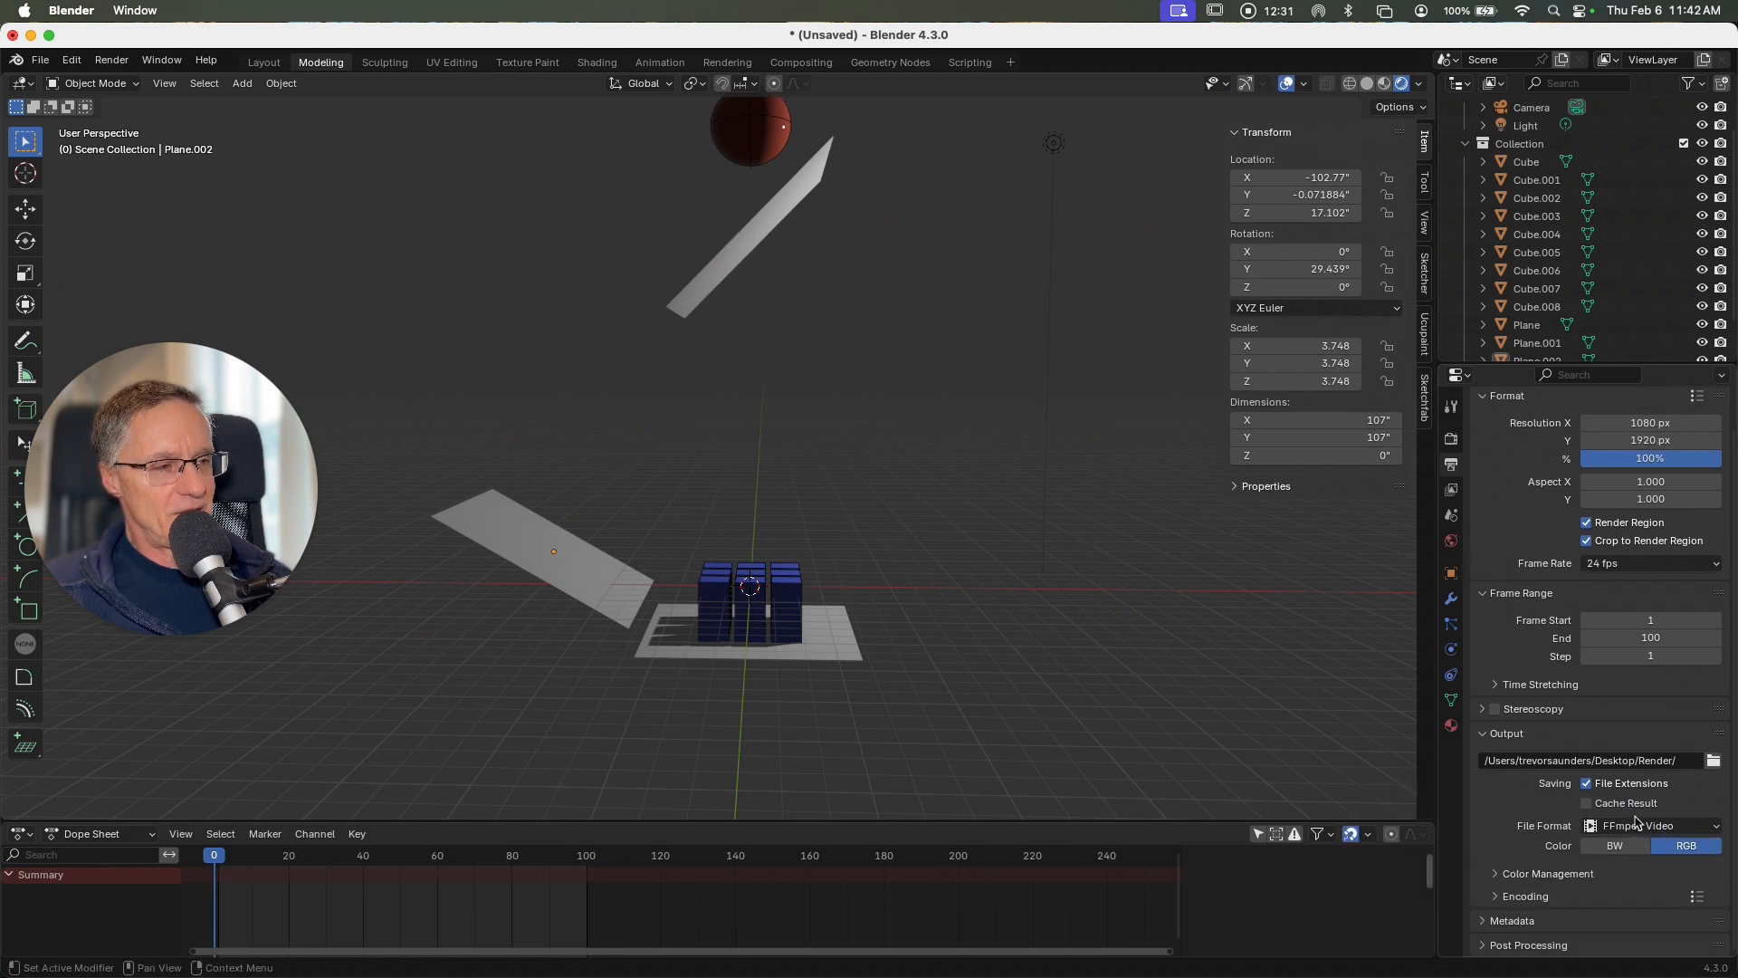
pyautogui.click(1698, 897)
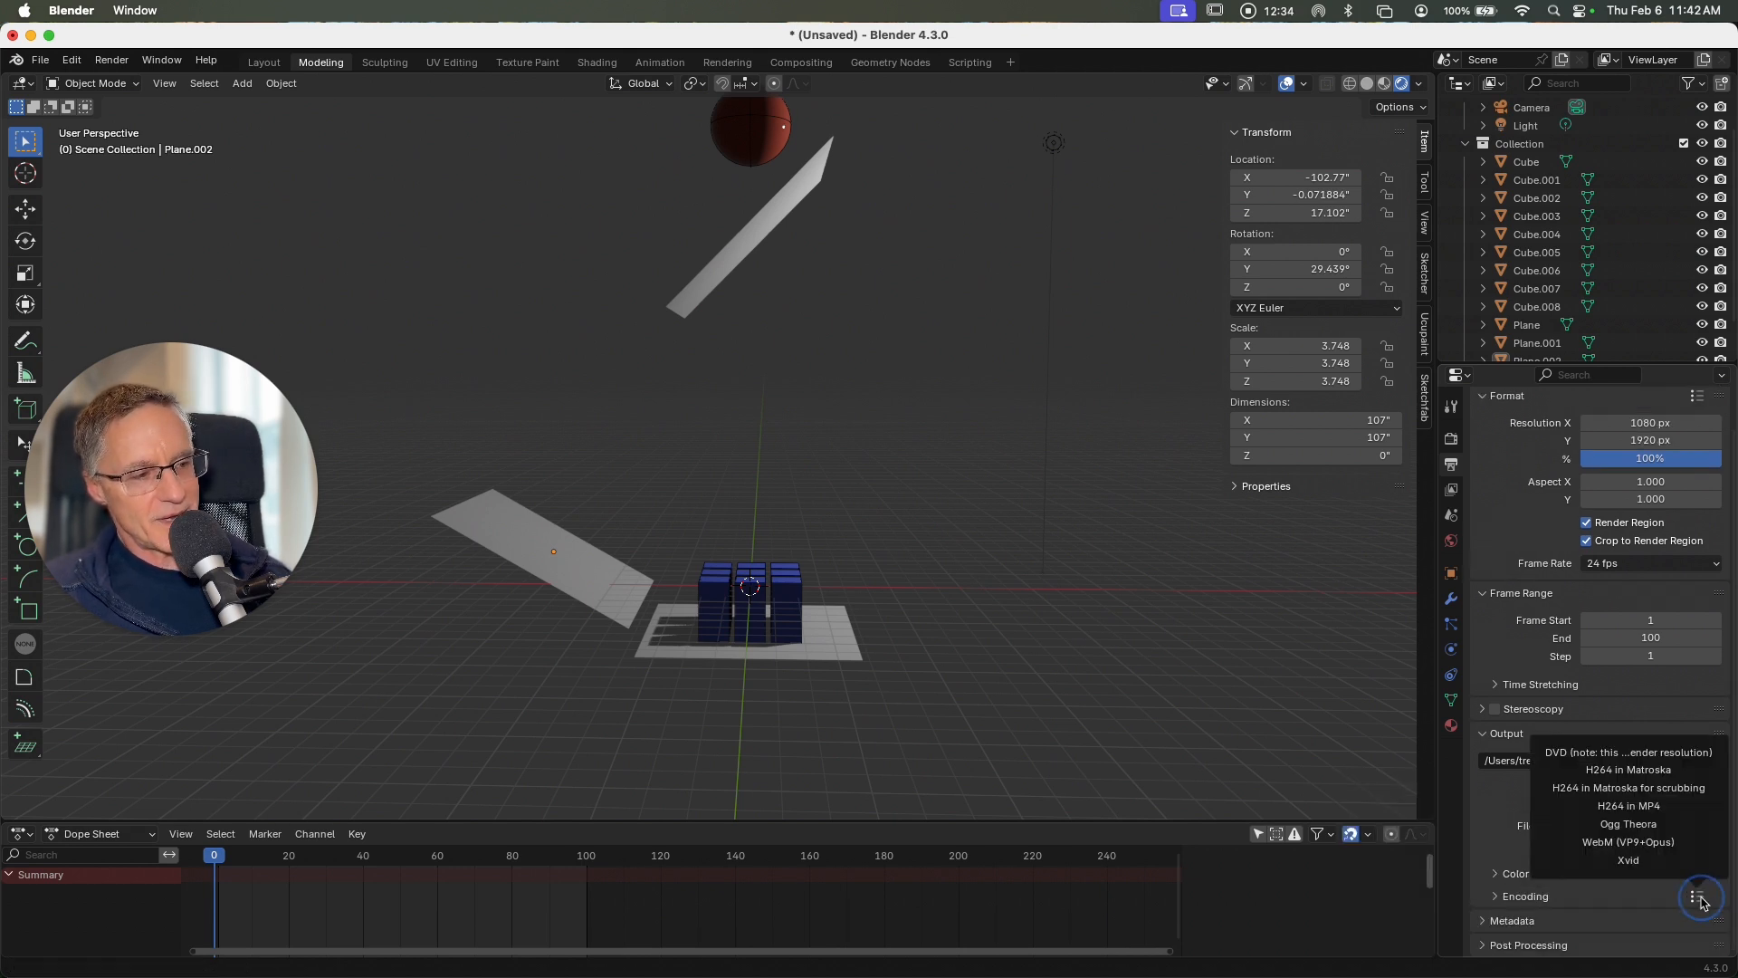
pyautogui.click(1636, 807)
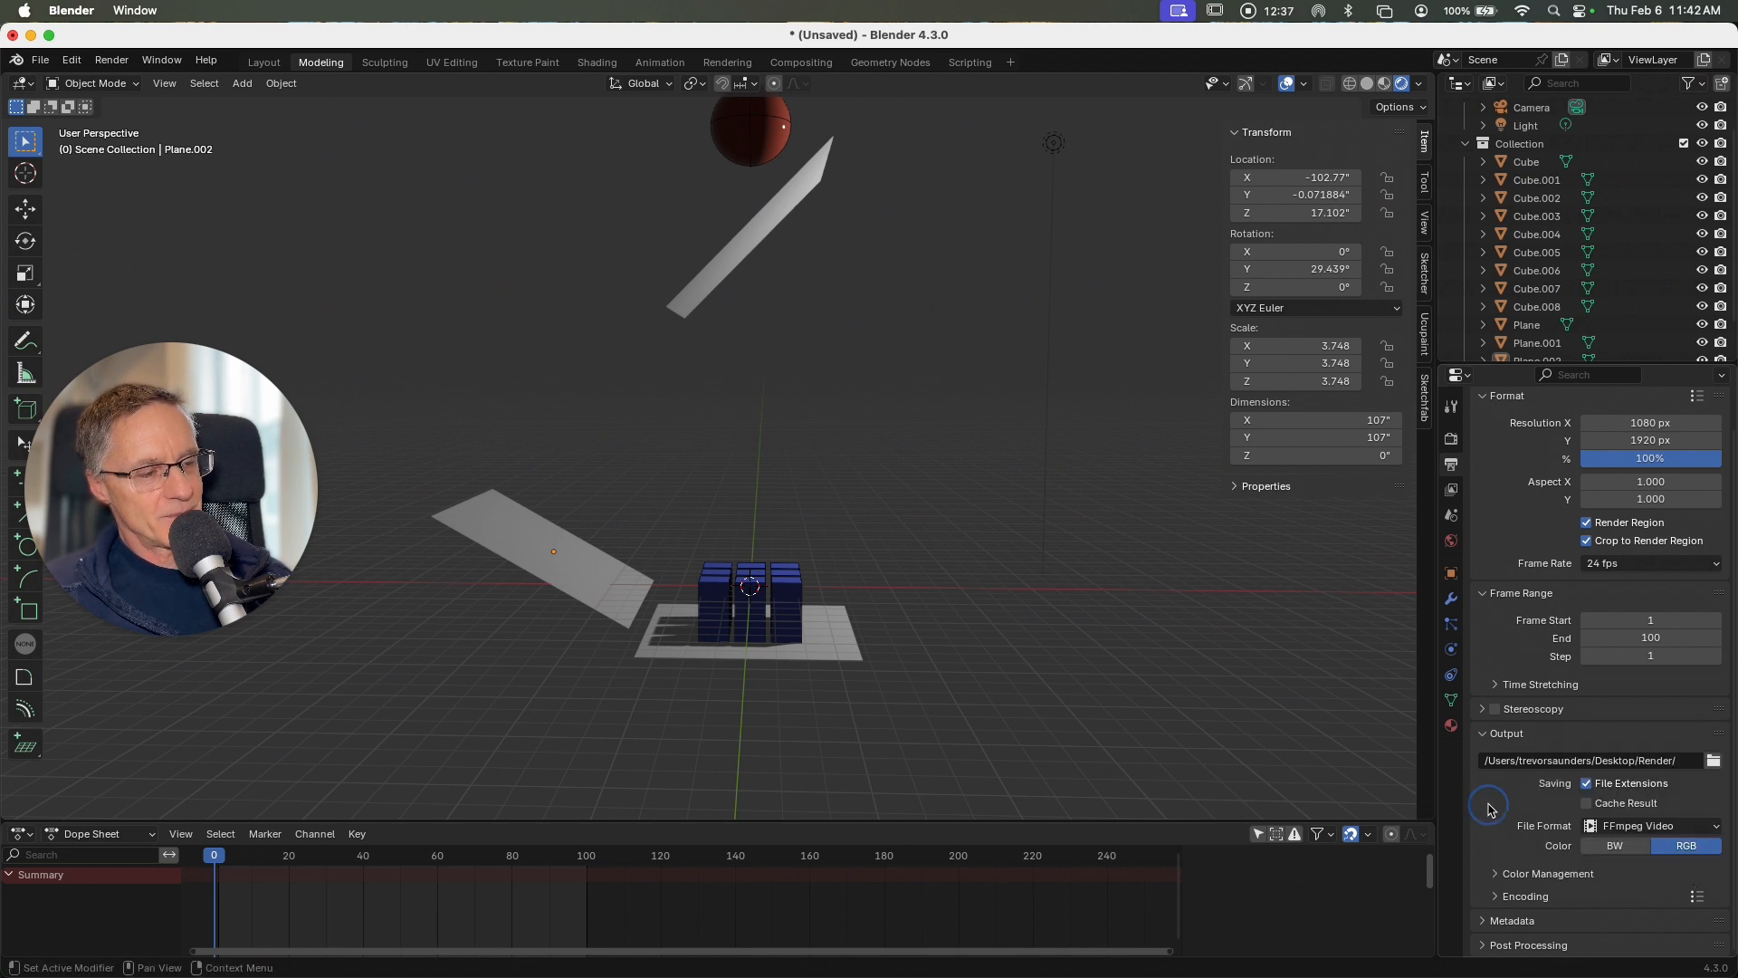
# Step: Render the full animation to the output folder and close the render window once the last frame is done
pyautogui.click(111, 60)
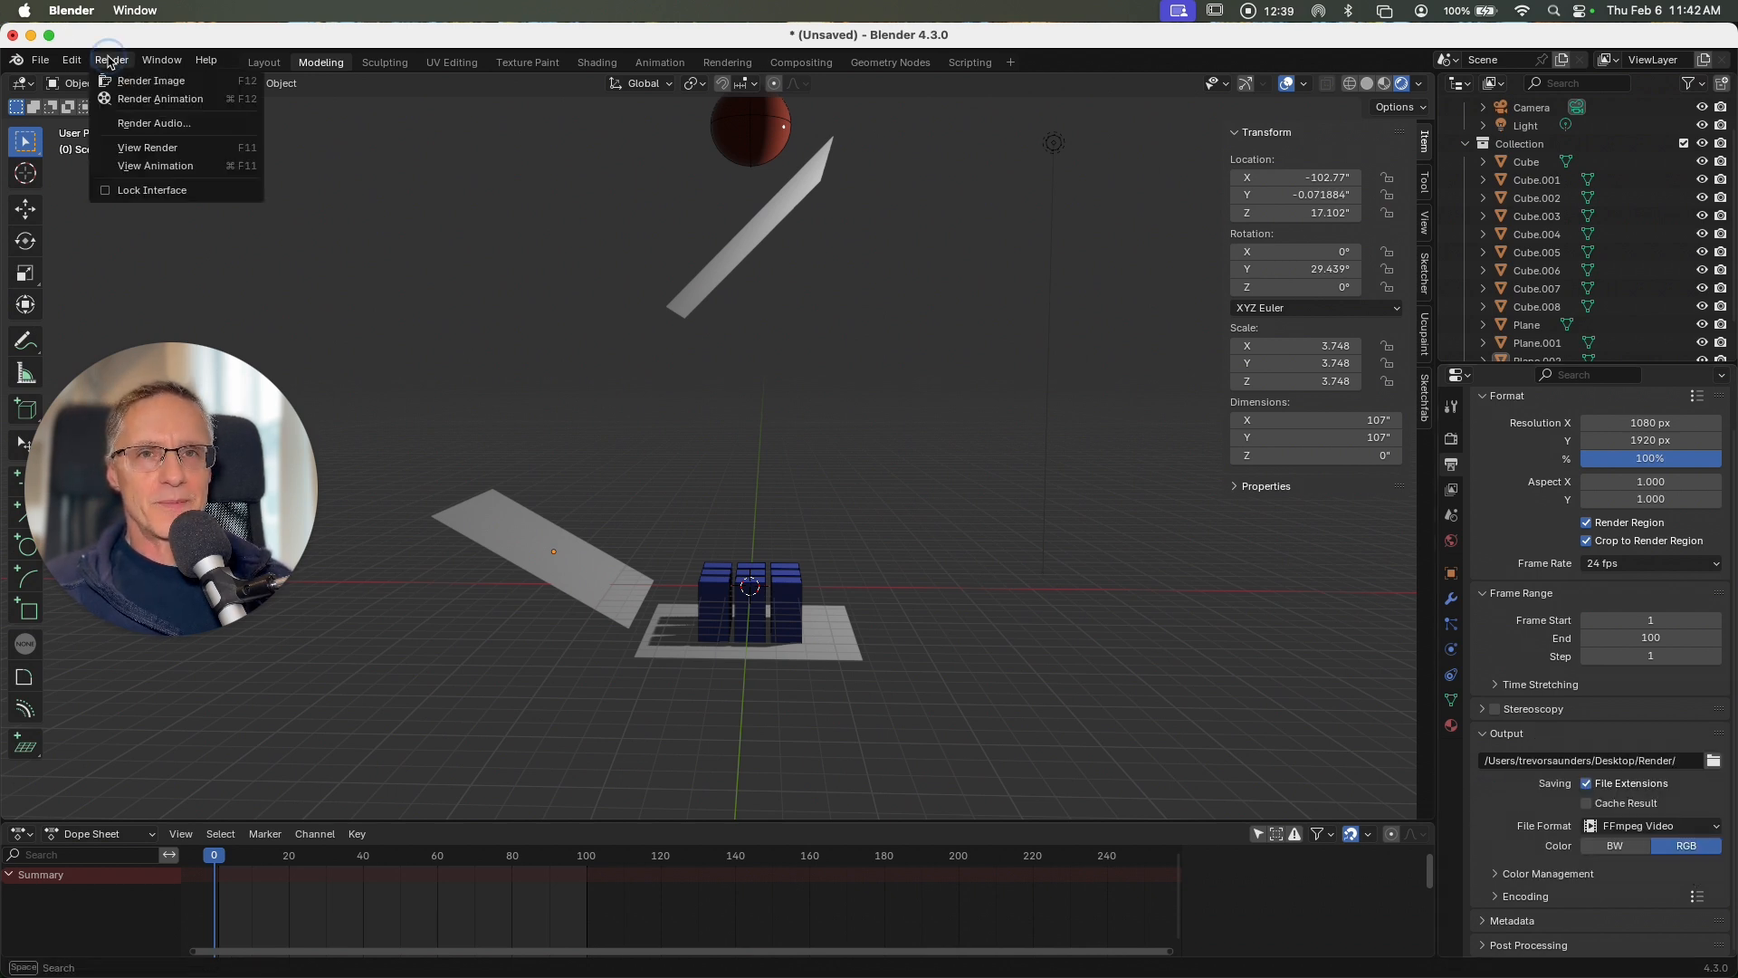
pyautogui.click(142, 100)
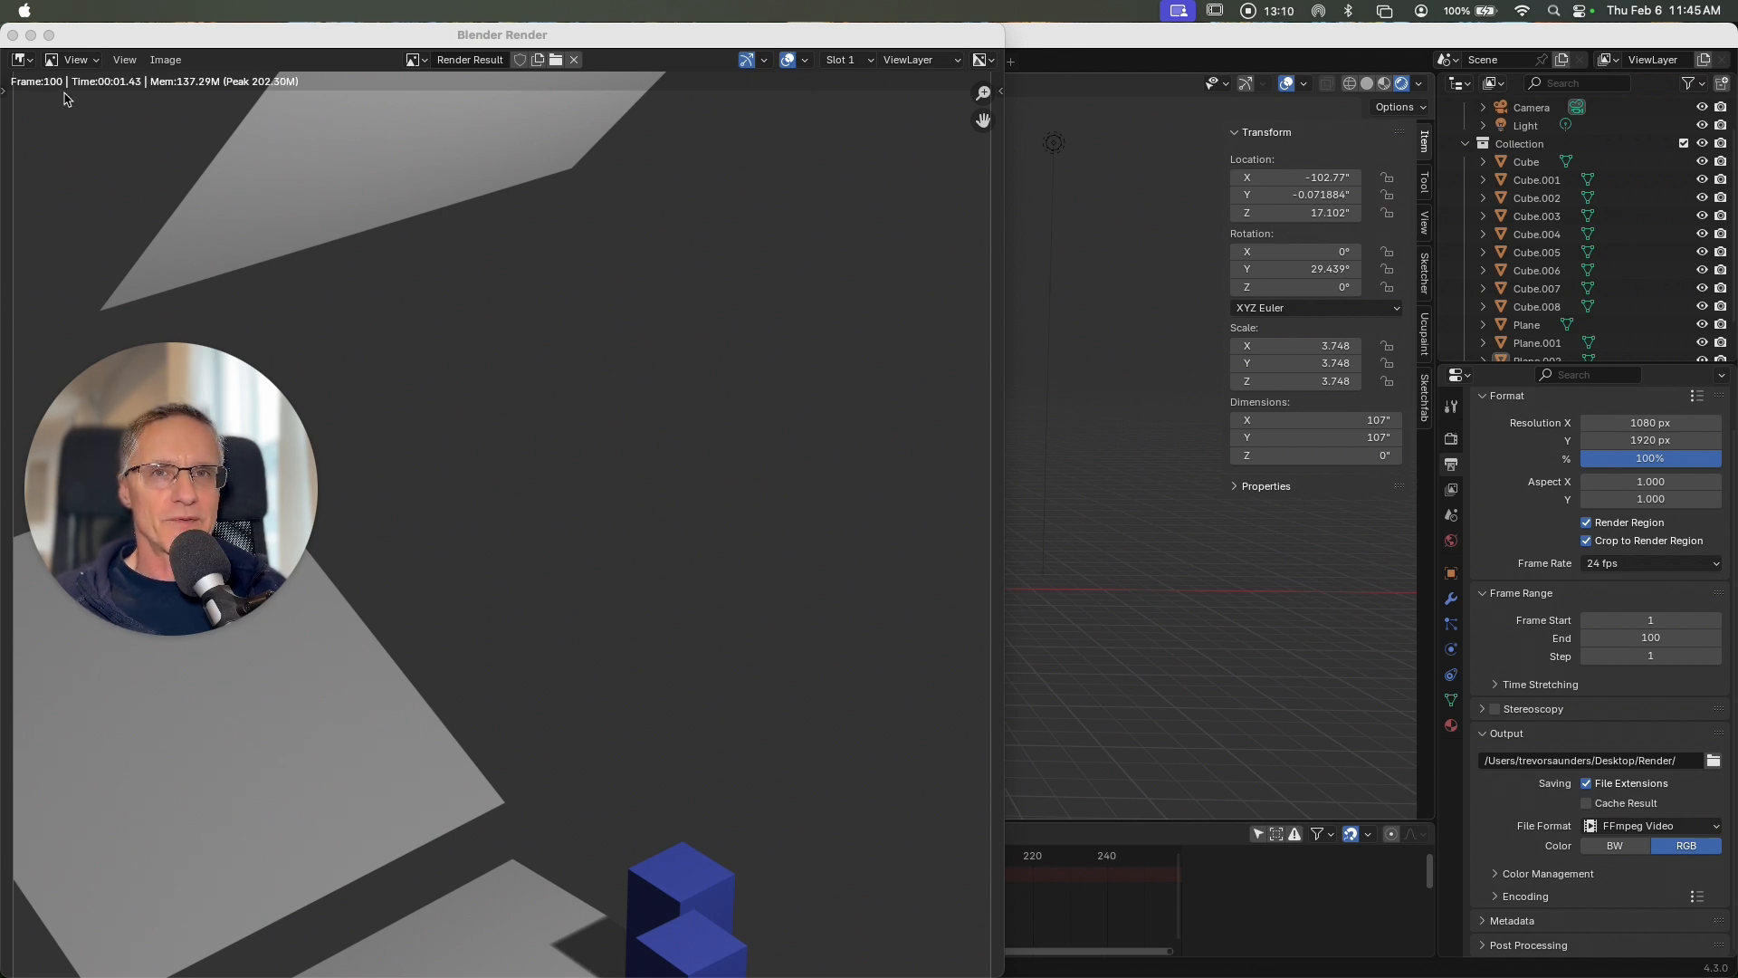
pyautogui.click(12, 36)
# Step: Switch to Finder, go to the Render folder on the Desktop, and open 0001-0100.mp4
pyautogui.moveTo(887, 946)
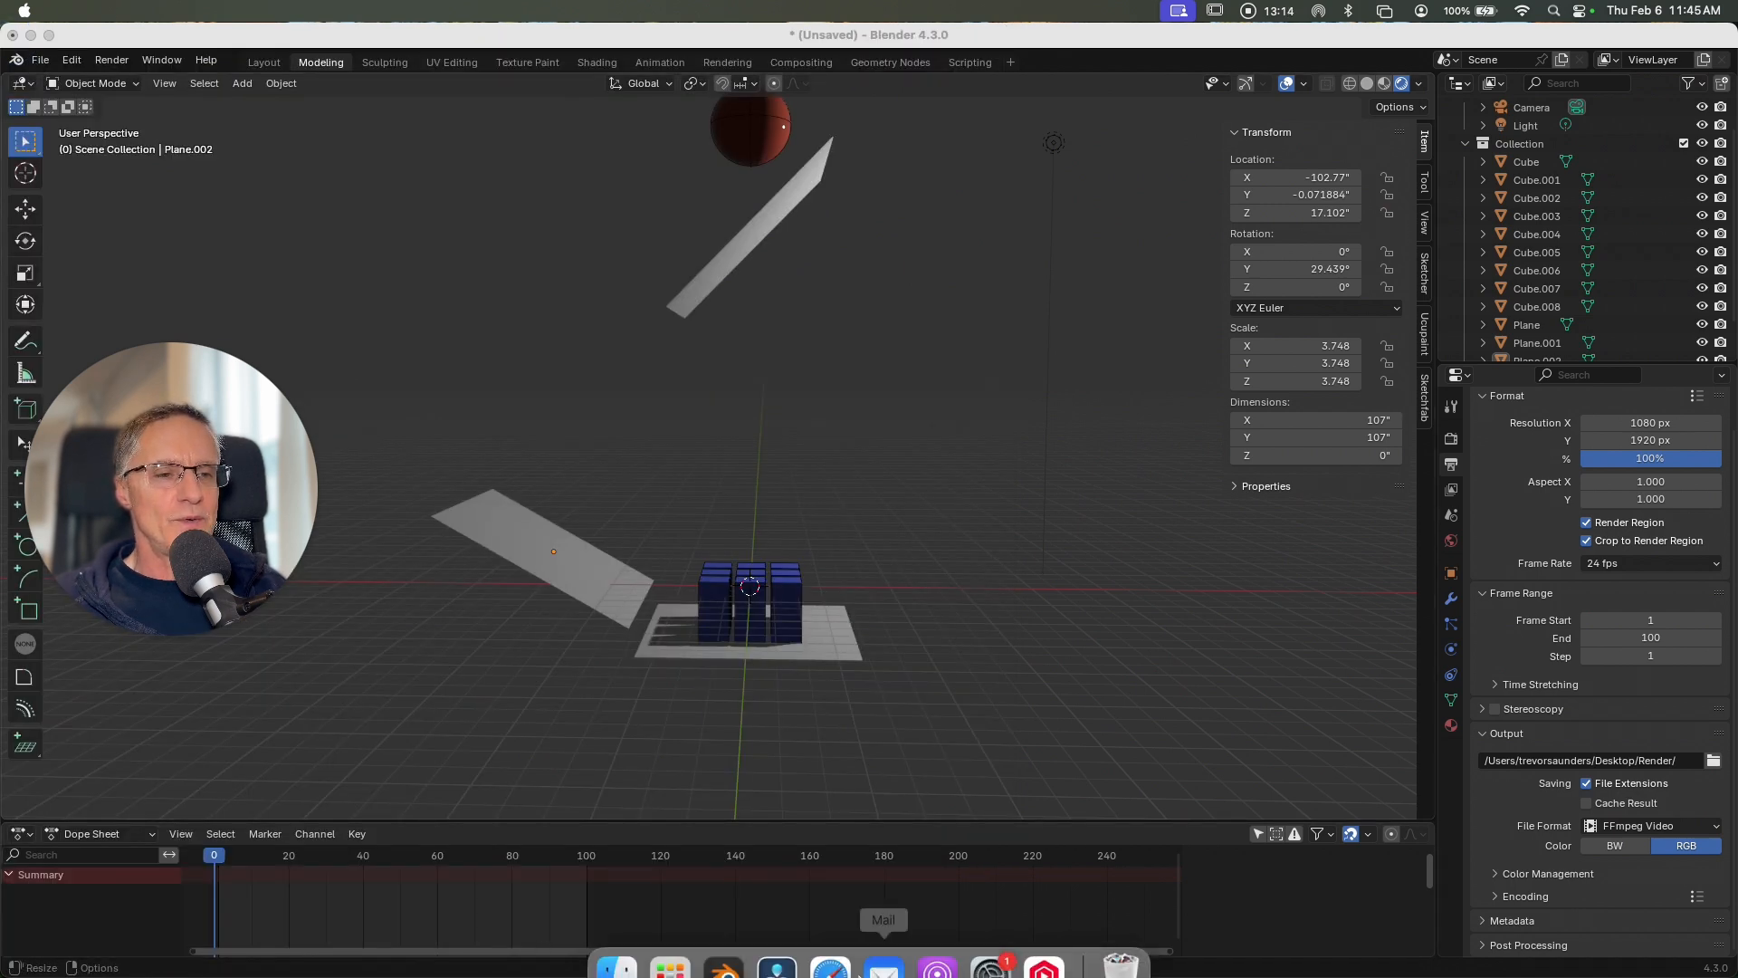
pyautogui.click(617, 939)
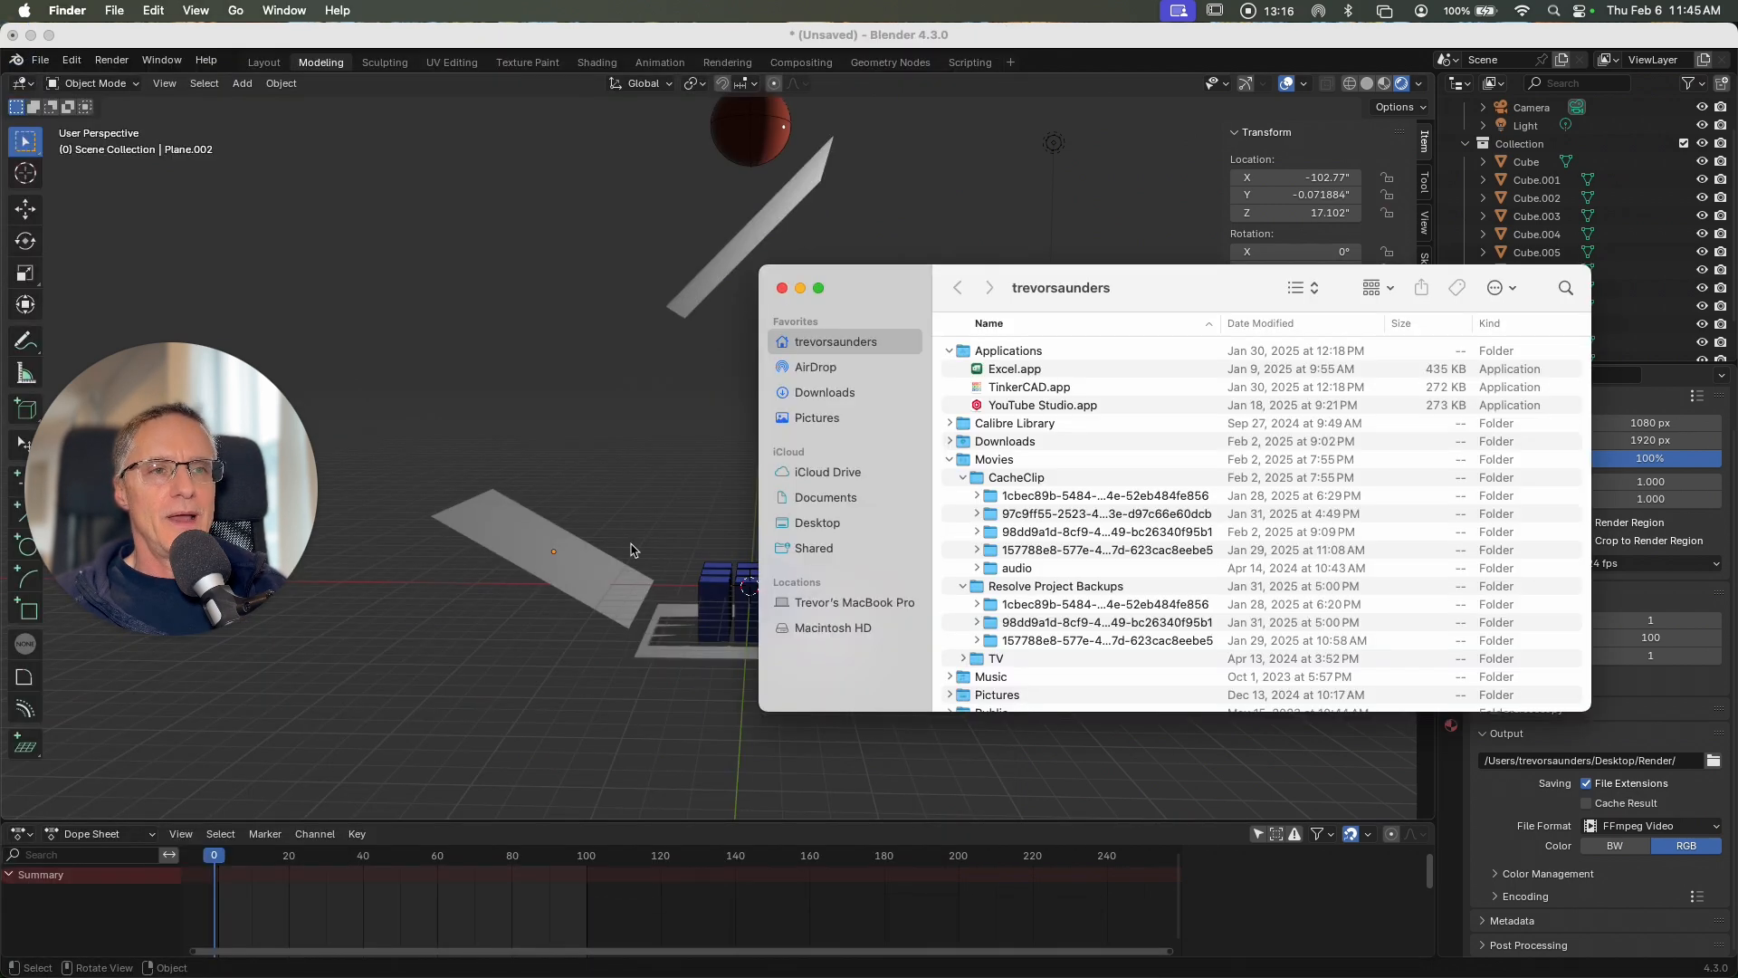
pyautogui.click(815, 523)
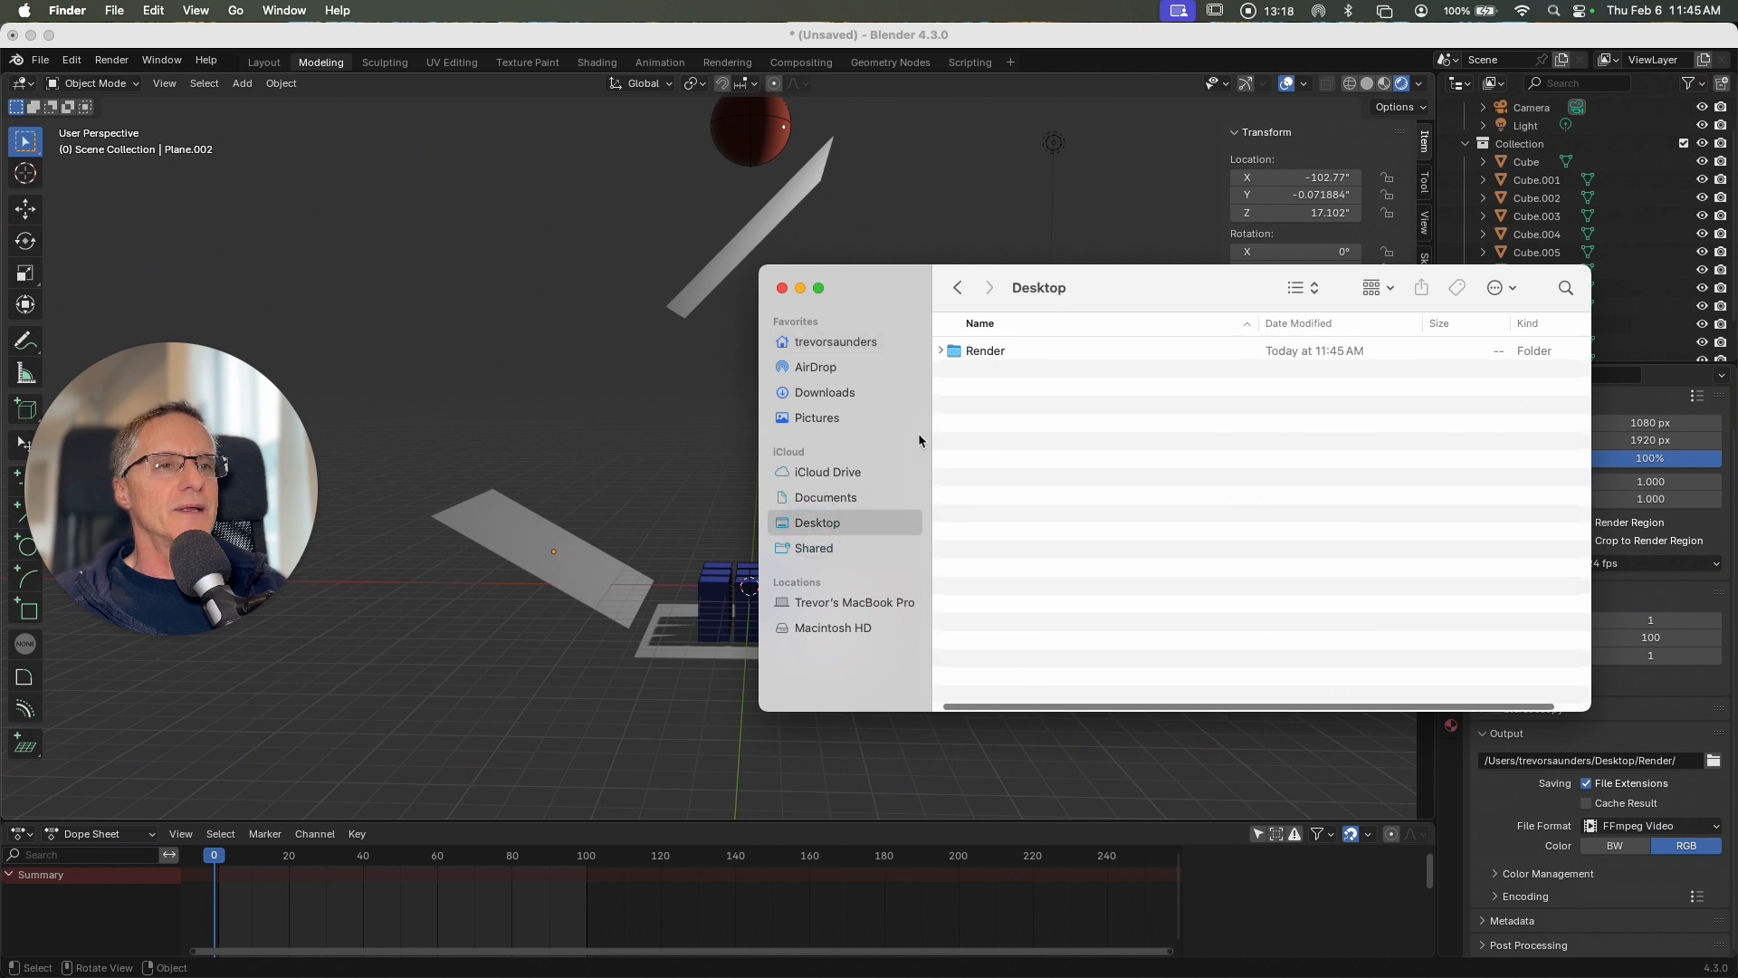
pyautogui.doubleClick(989, 350)
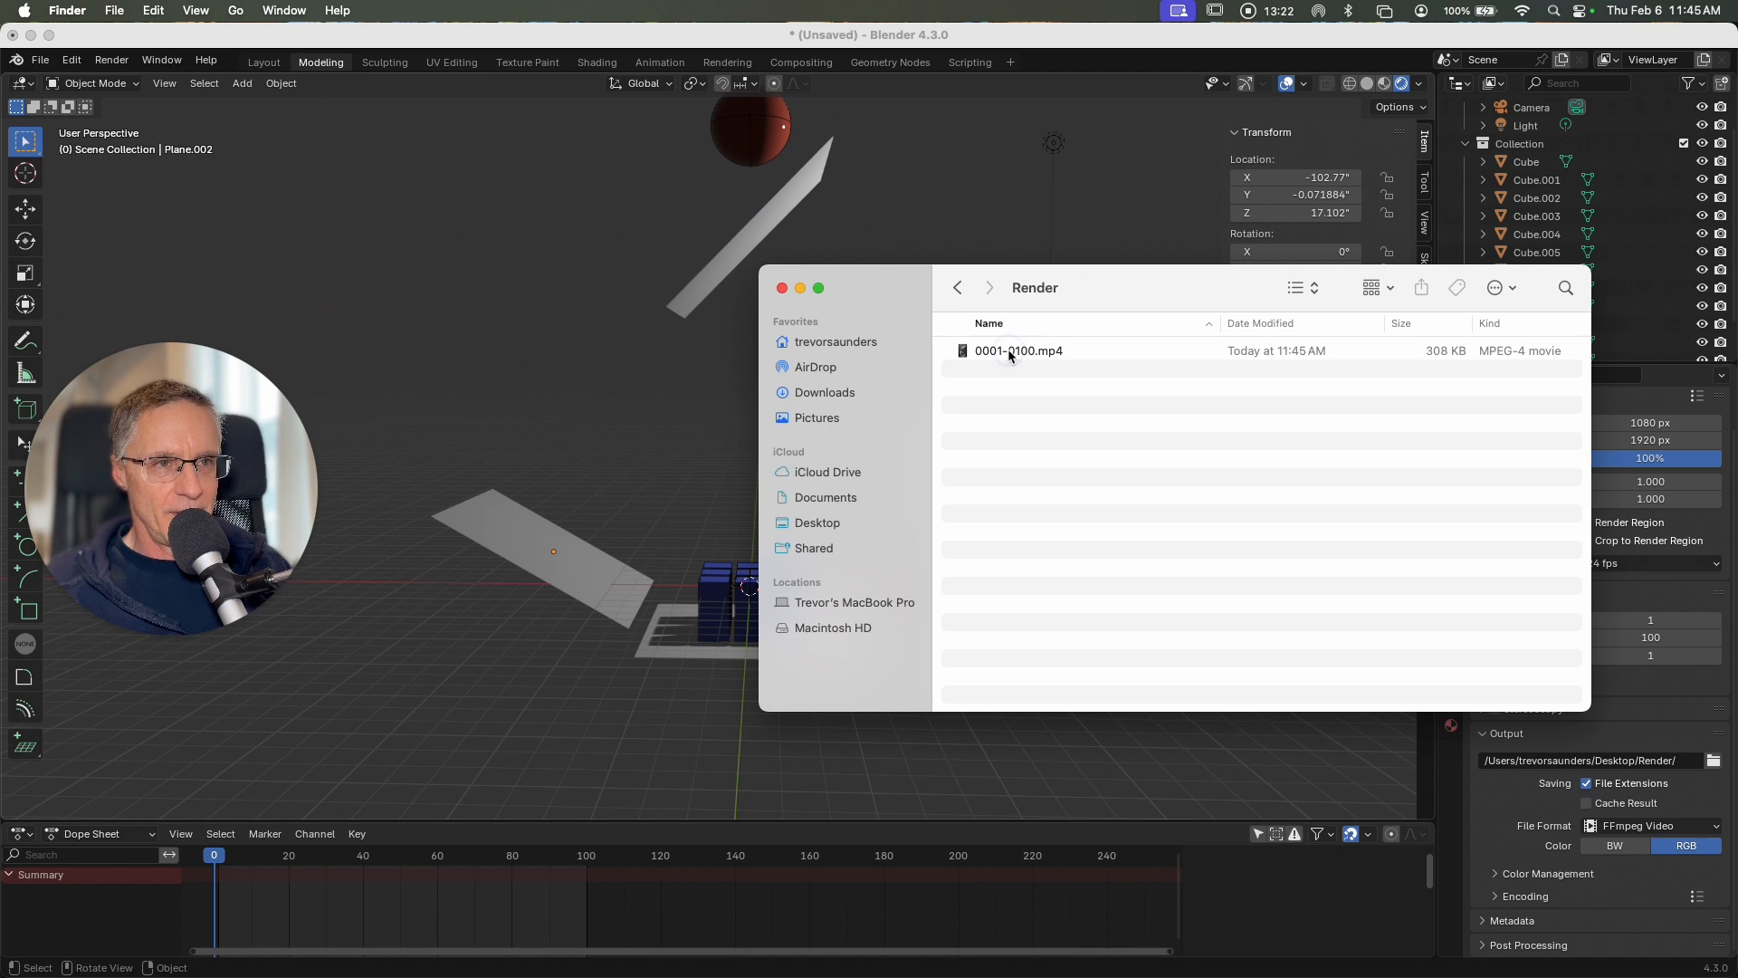
pyautogui.click(1007, 350)
pyautogui.doubleClick(1009, 353)
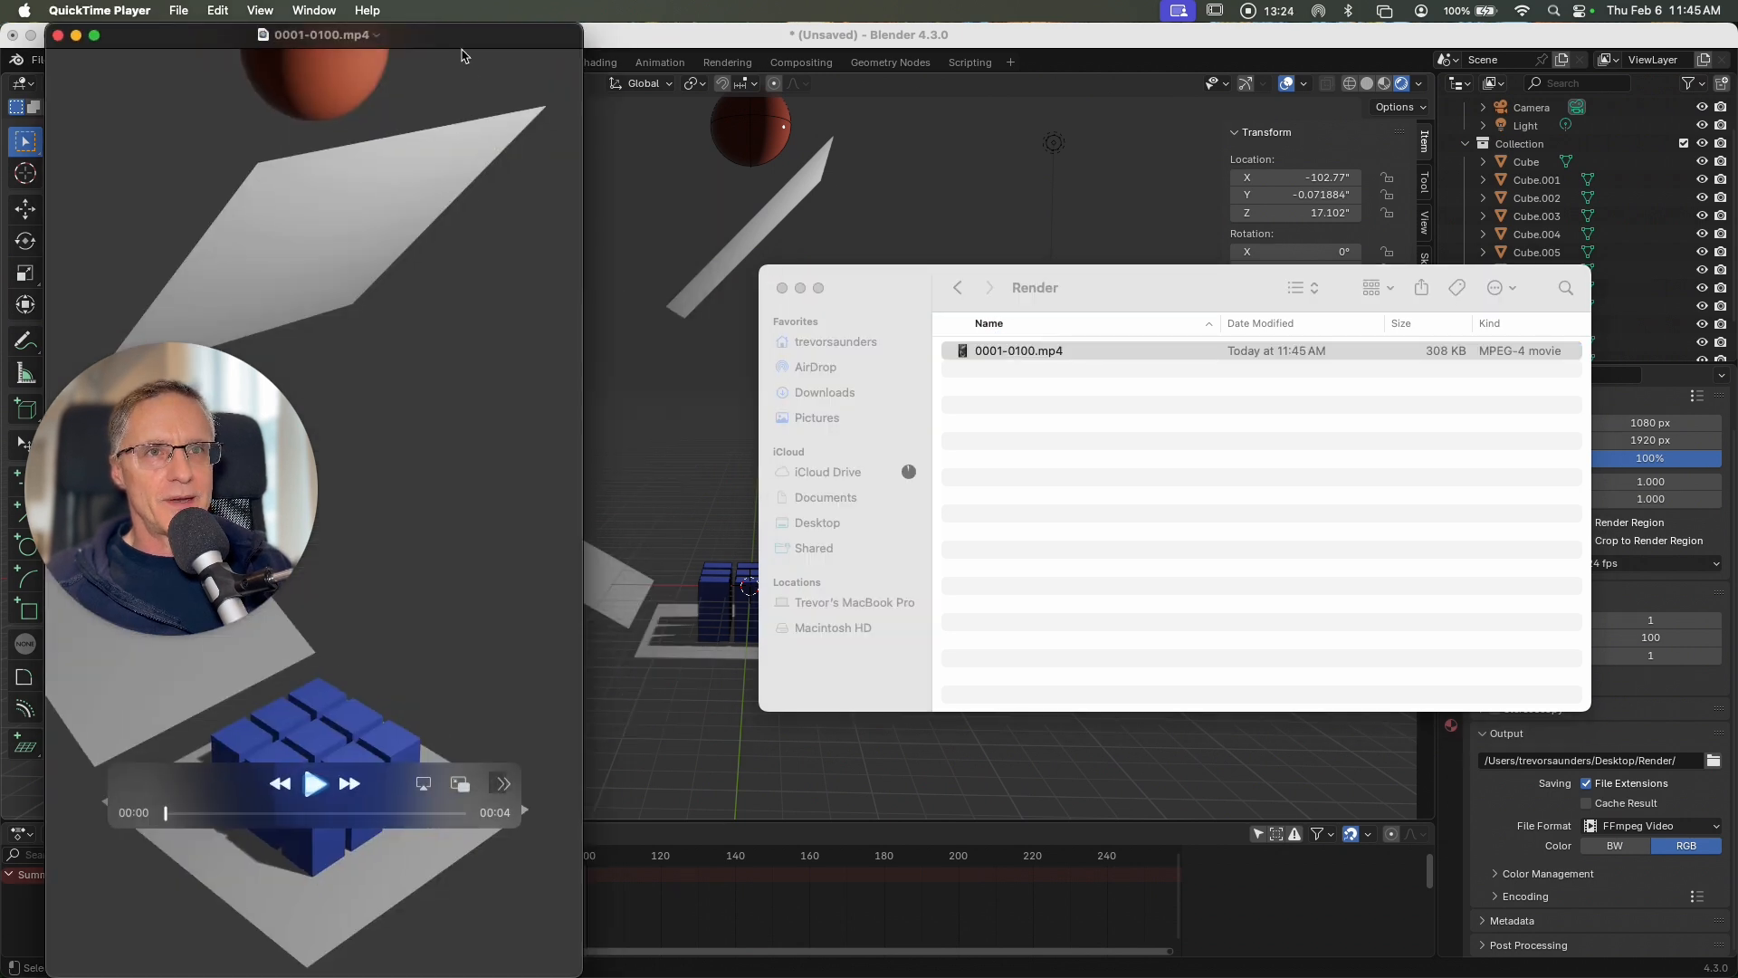
# Step: Play the rendered video with its window and playback controls moved clear of the action, close it, and return to Blender
pyautogui.moveTo(461, 54); pyautogui.dragTo(995, 47)
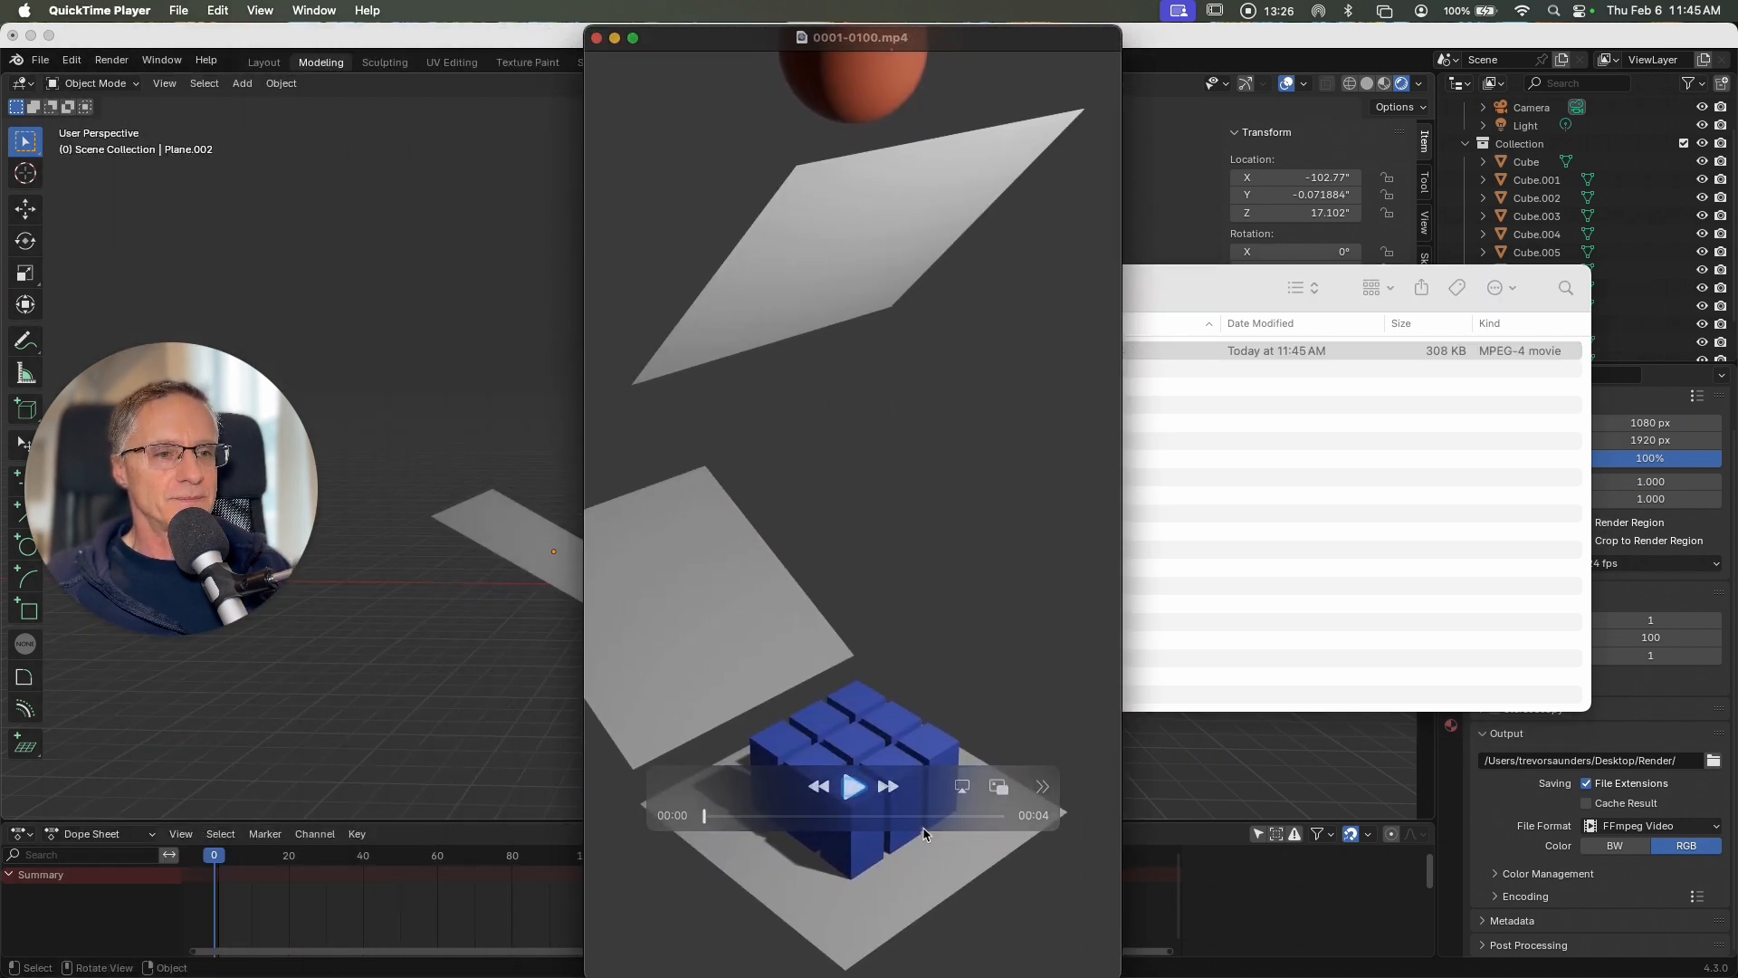
pyautogui.moveTo(918, 783); pyautogui.dragTo(1034, 928)
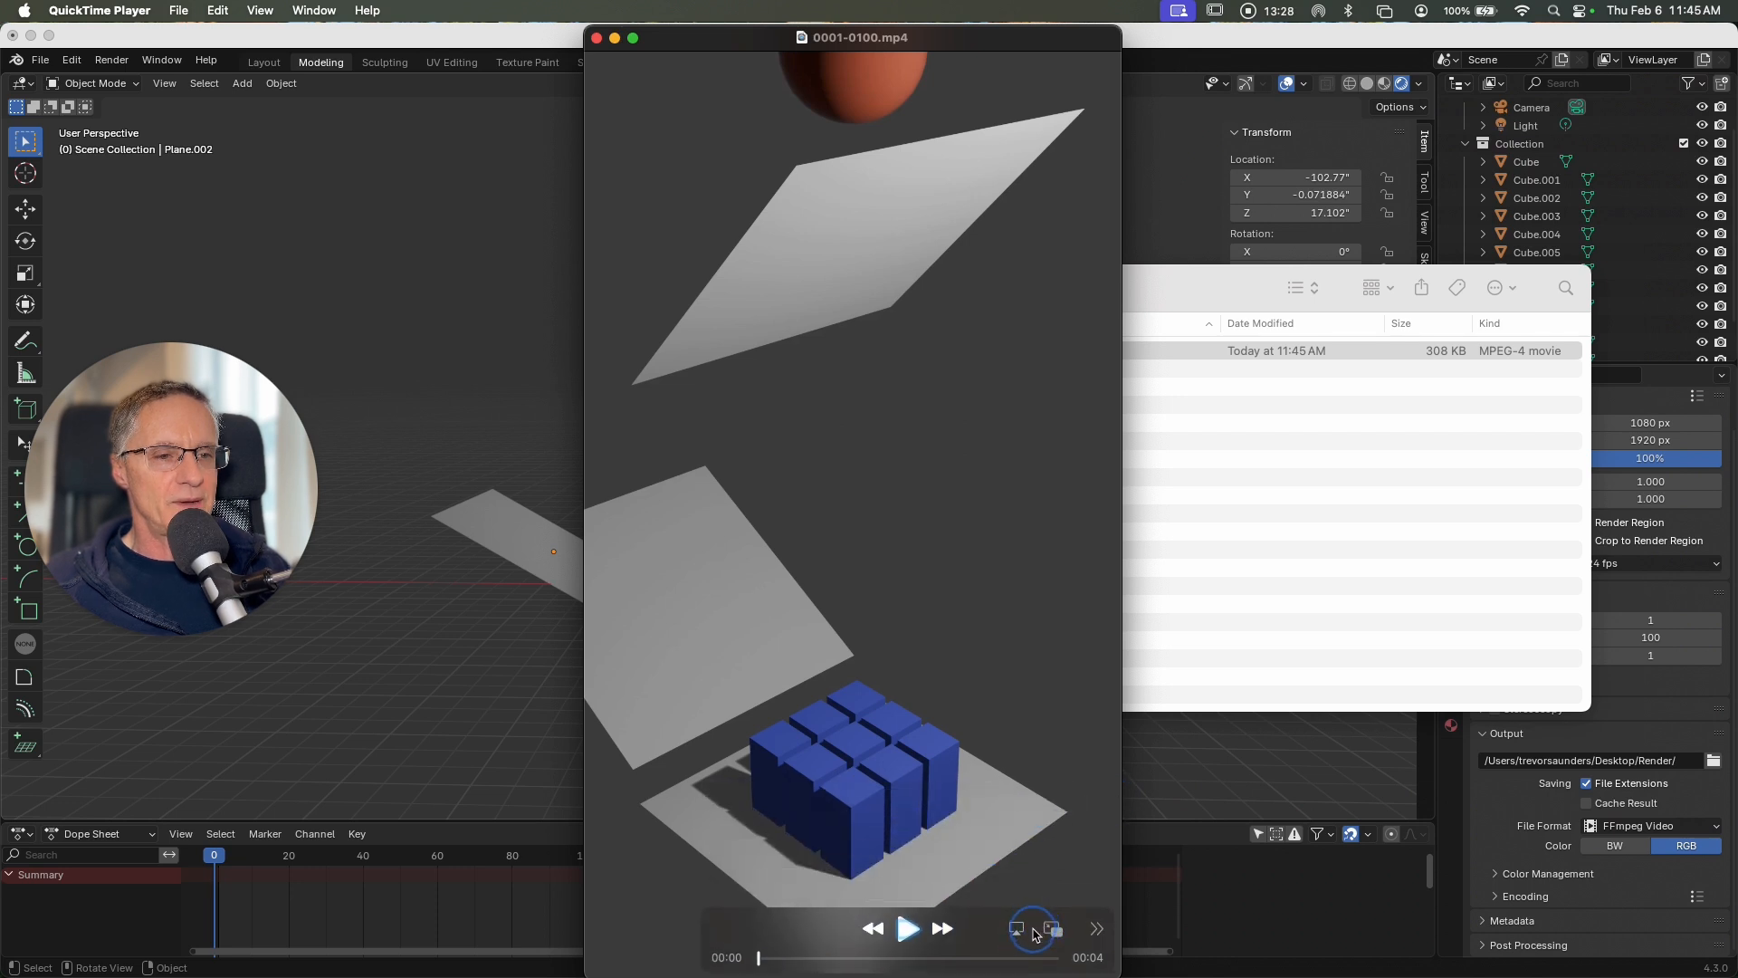
pyautogui.click(907, 936)
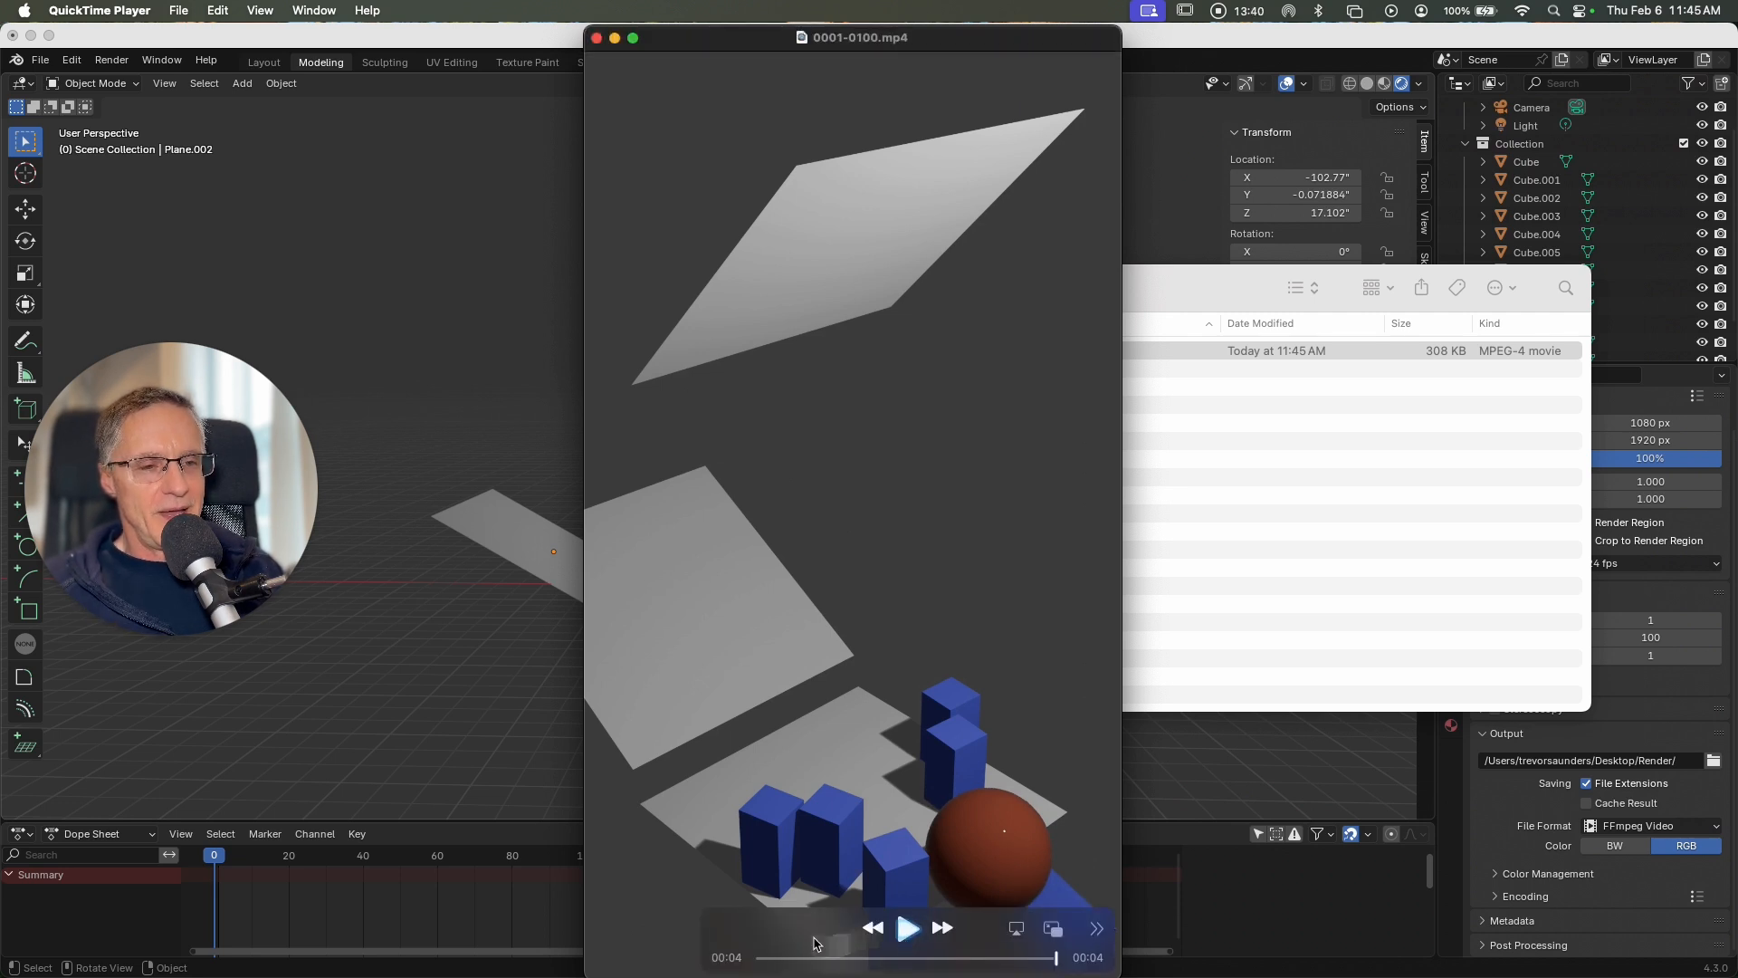
pyautogui.click(597, 38)
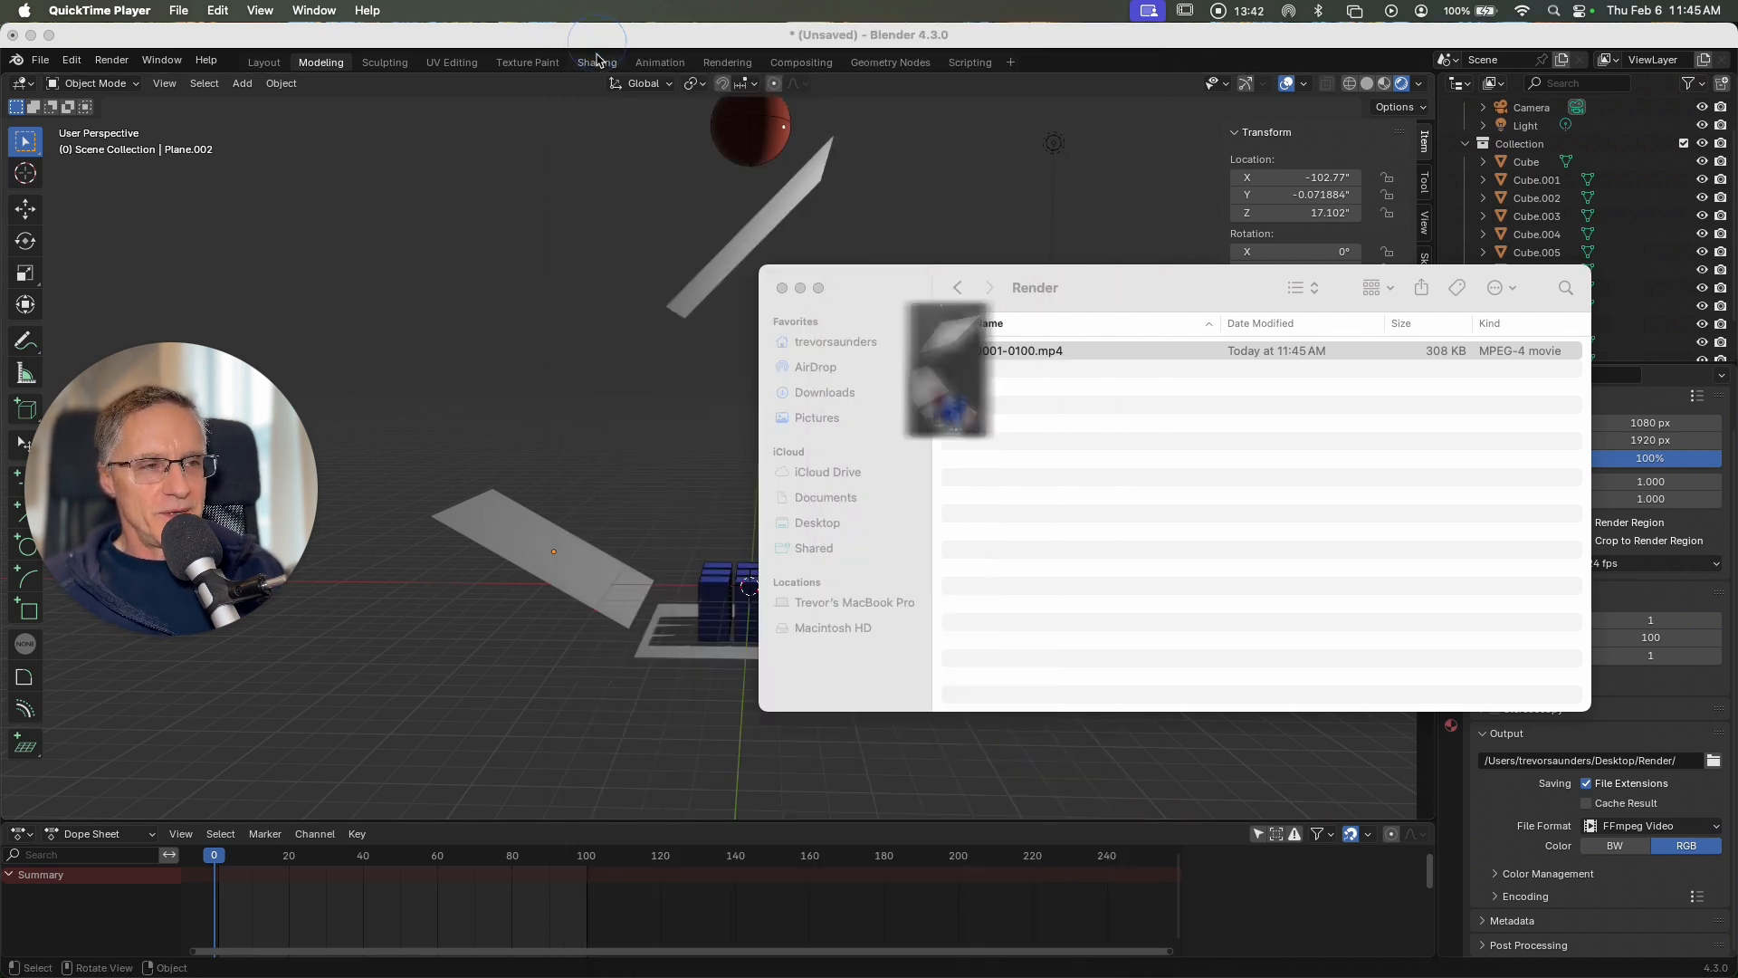
pyautogui.click(457, 63)
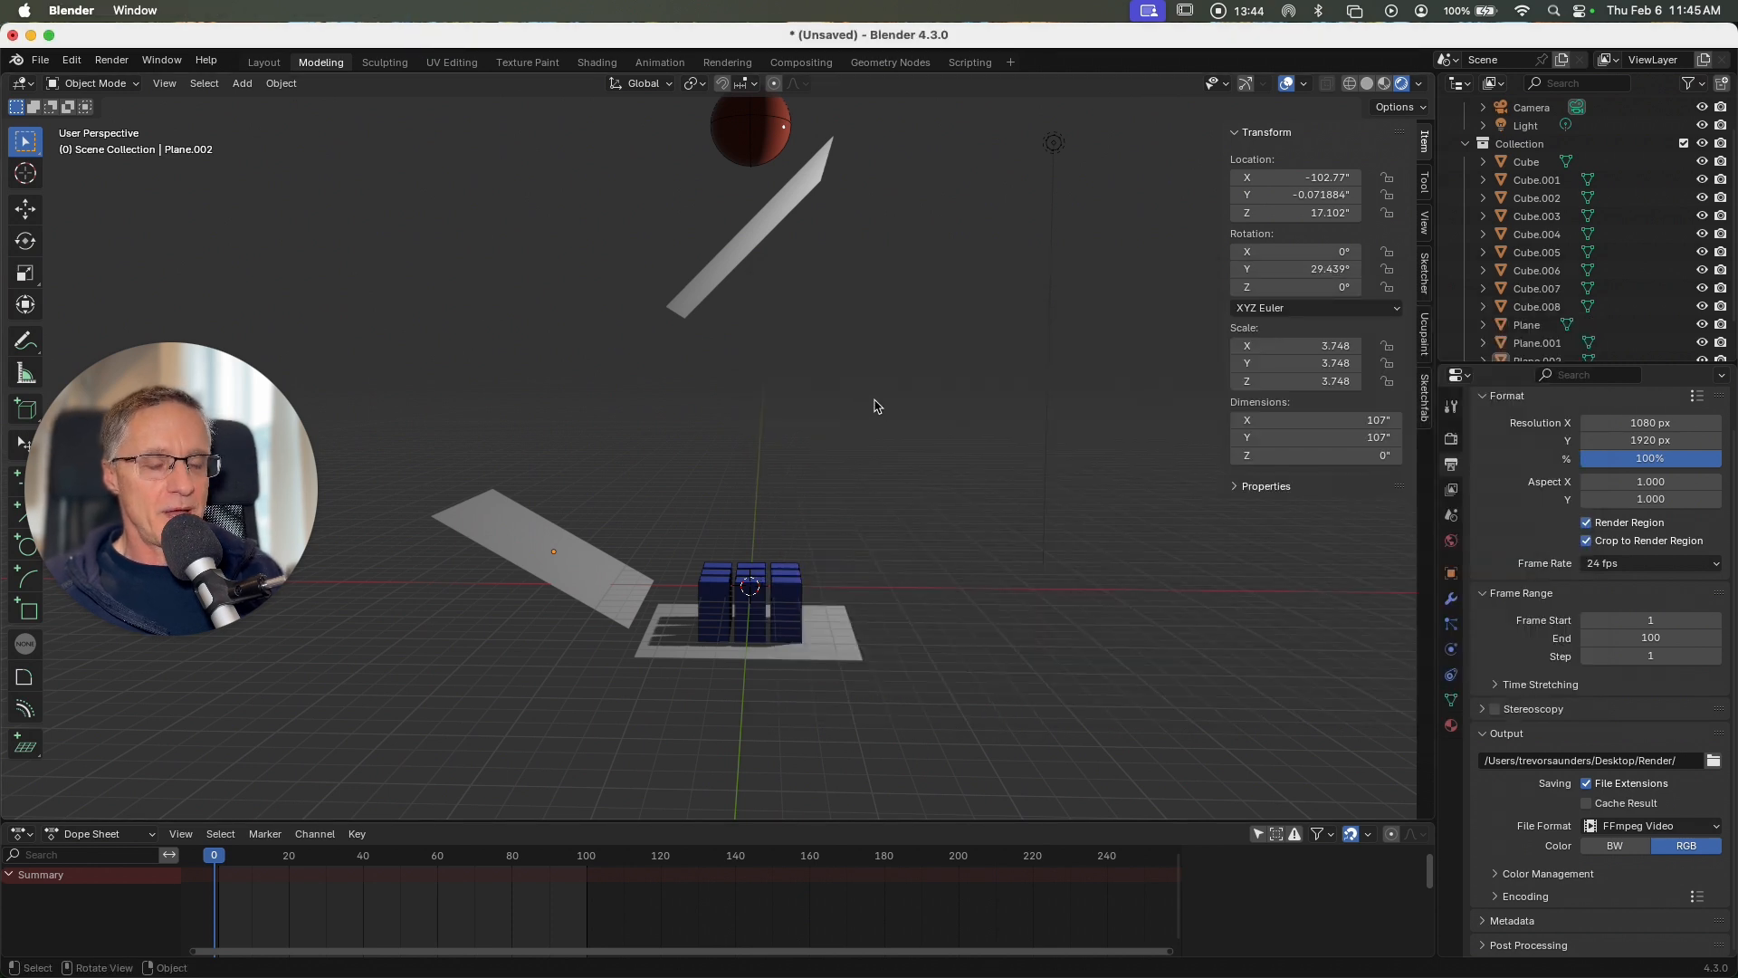
pyautogui.scroll(5, 881, 425)
pyautogui.scroll(-5, 882, 425)
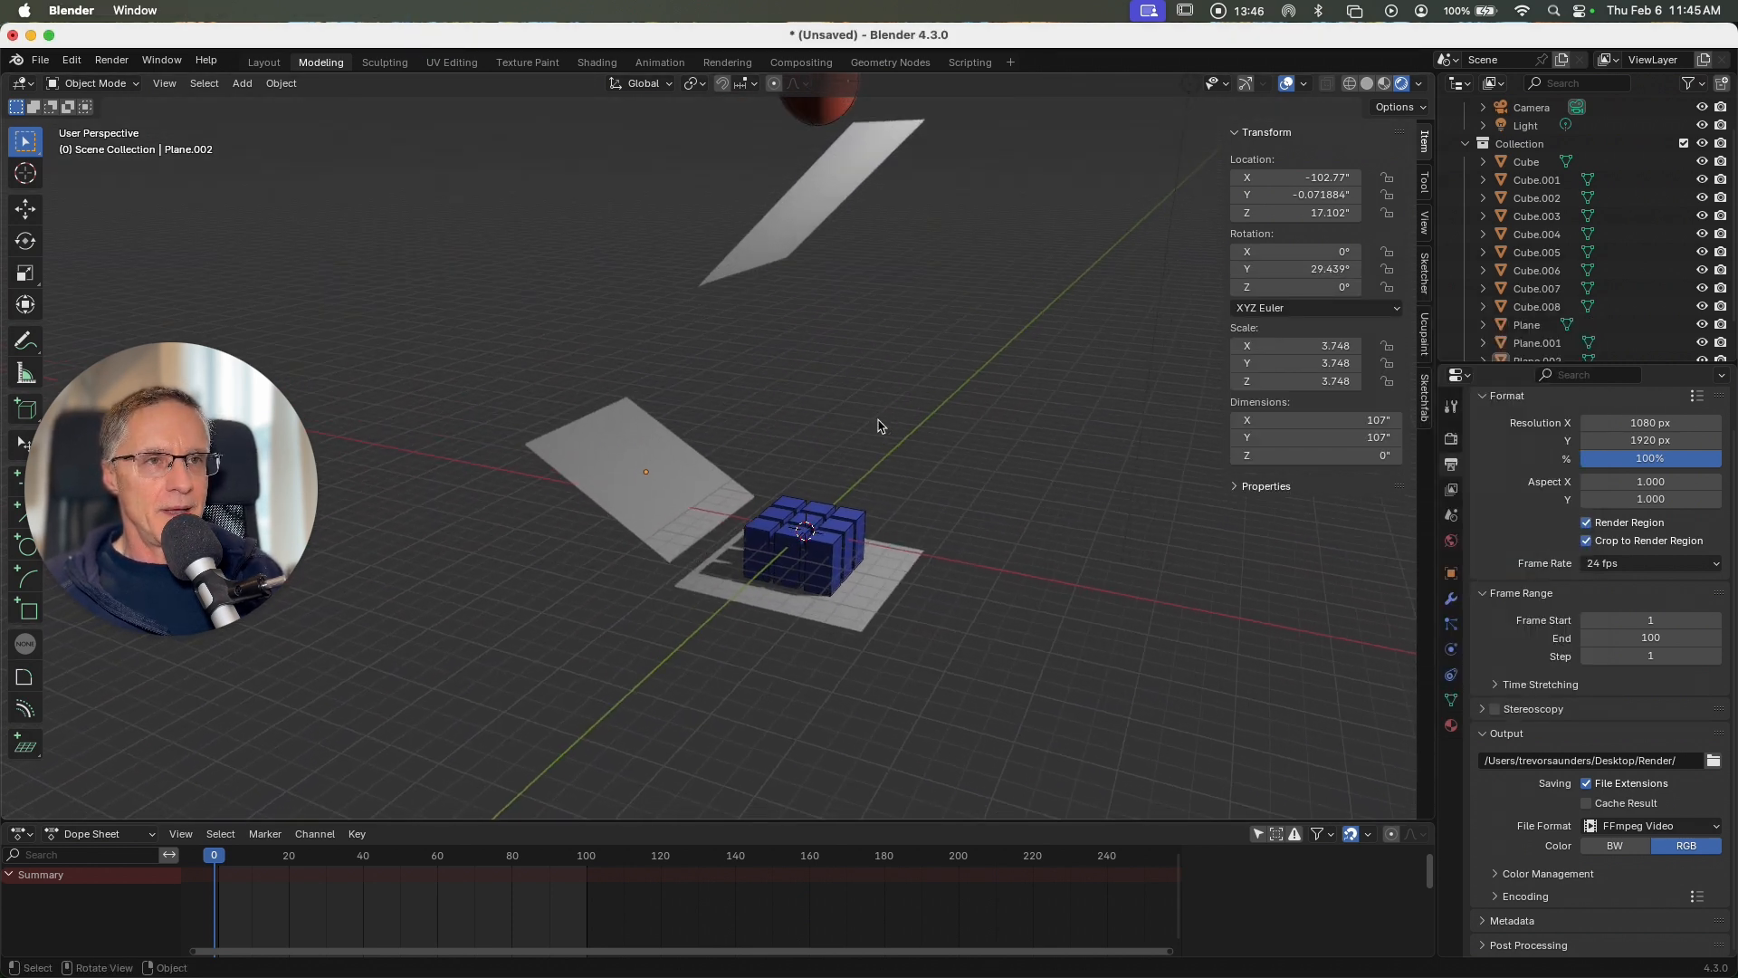
pyautogui.hscroll(-4, 881, 426)
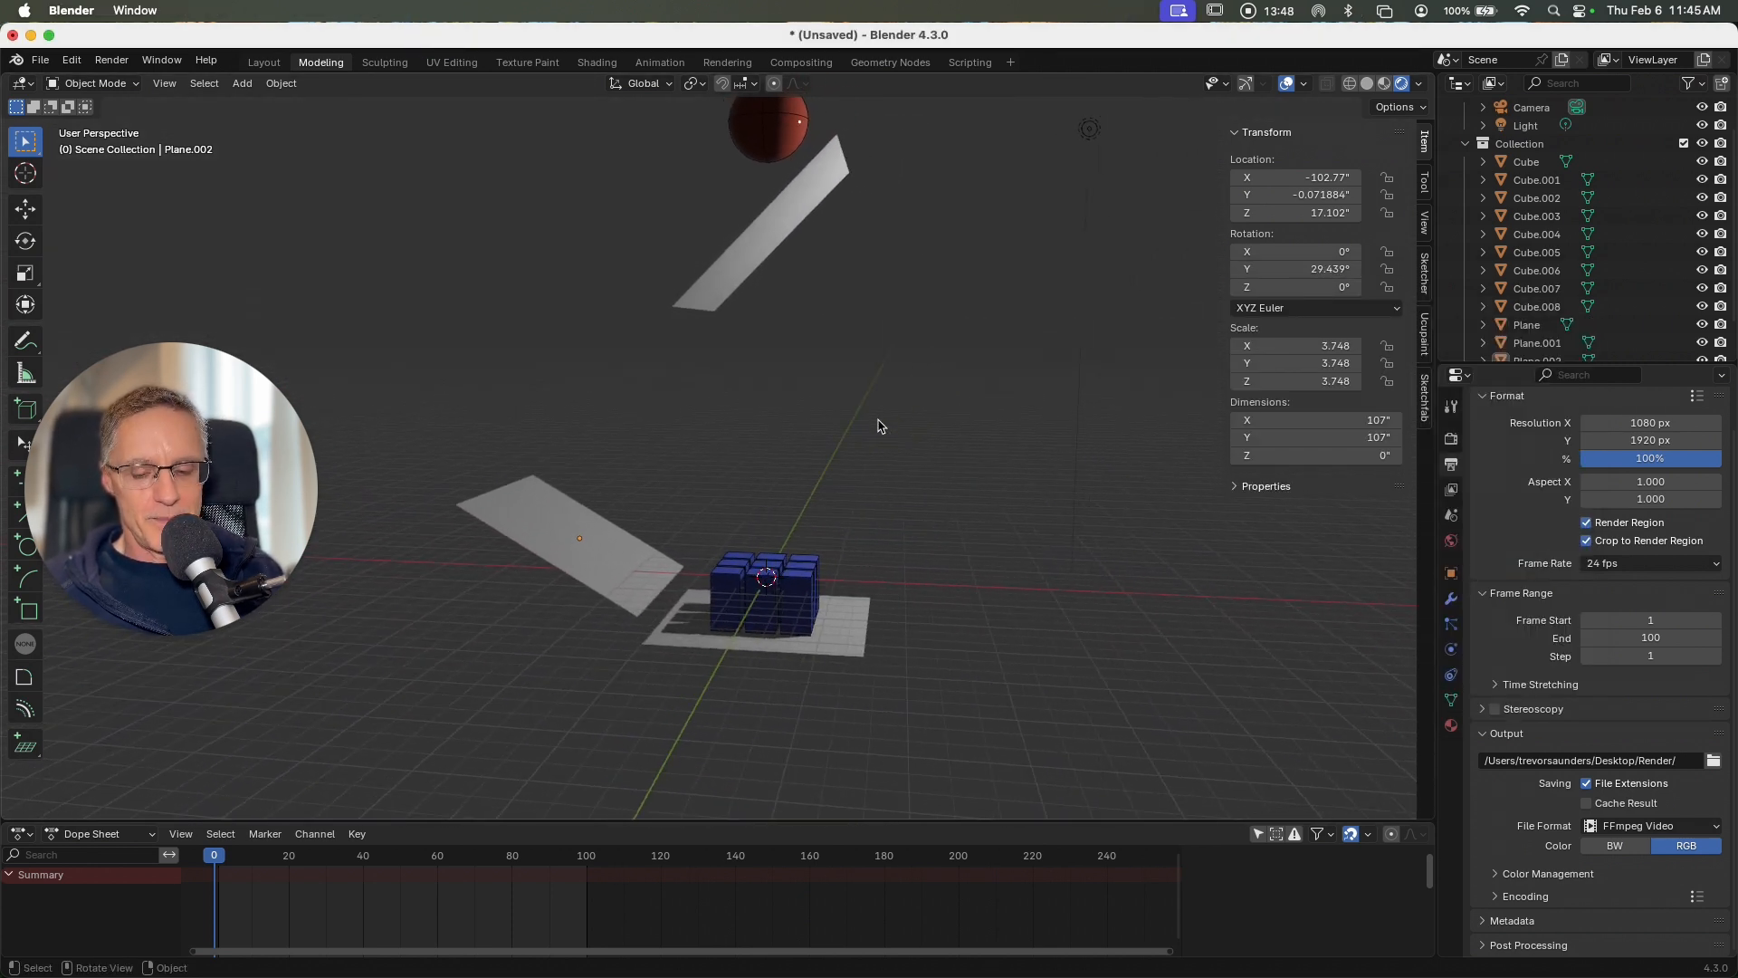
pyautogui.keyDown('shift'); pyautogui.scroll(3, 882, 425); pyautogui.keyUp('shift')
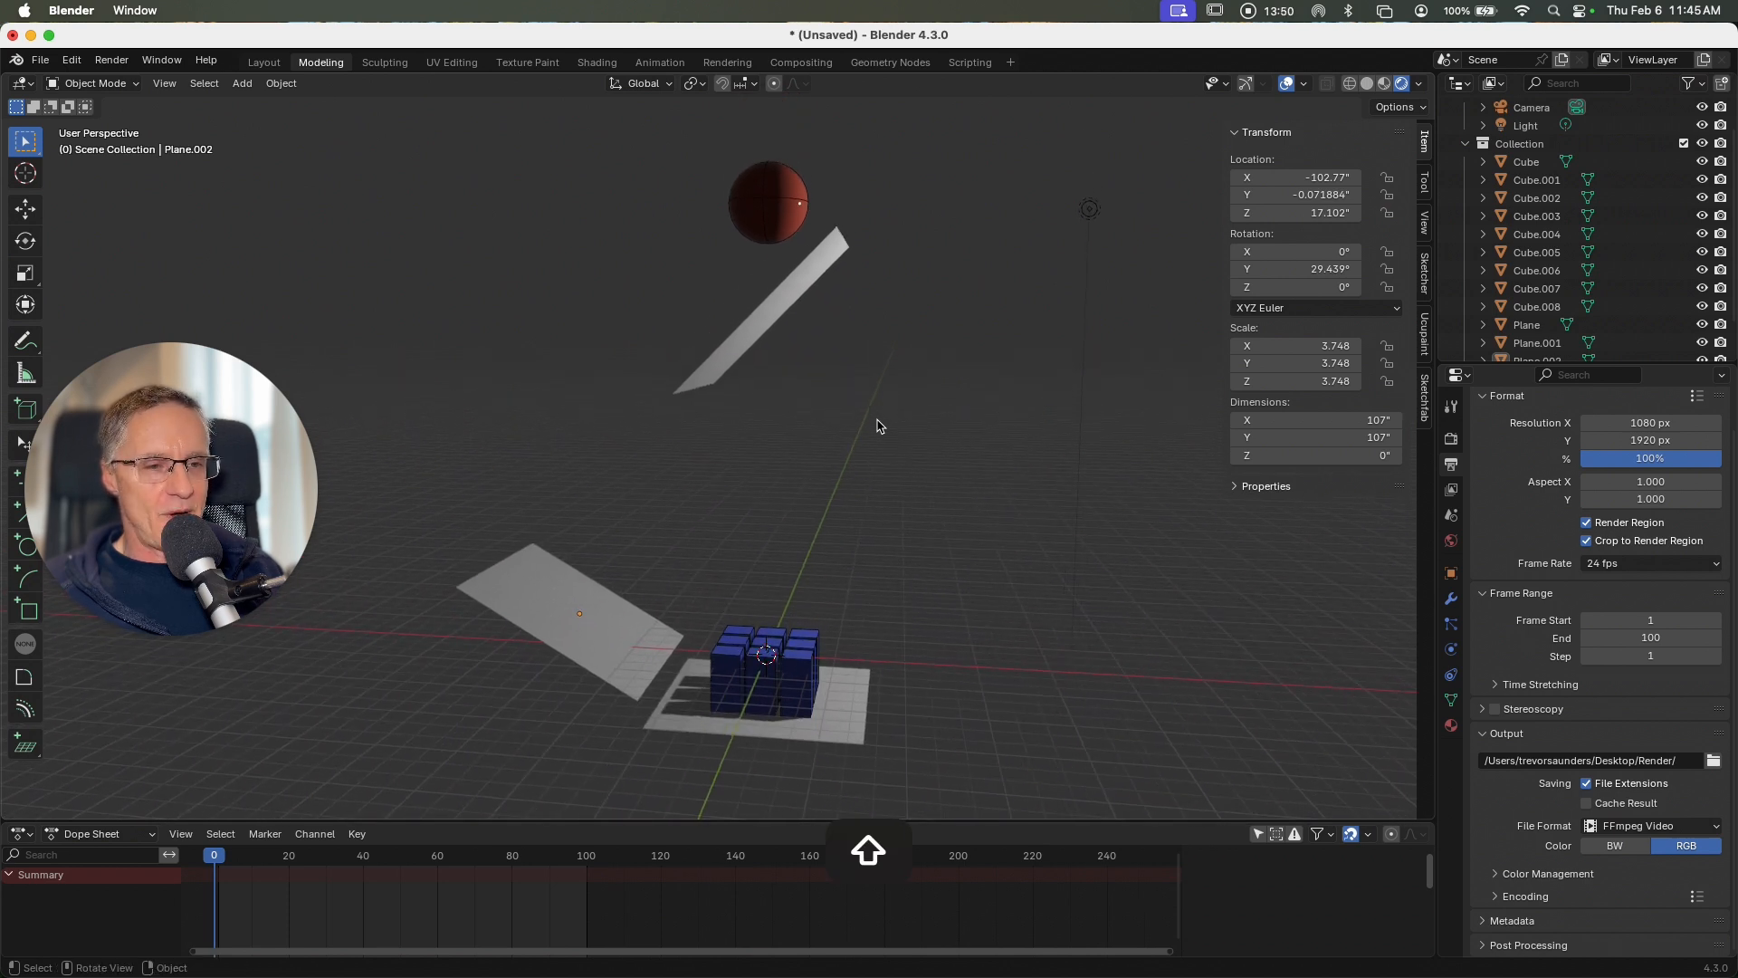